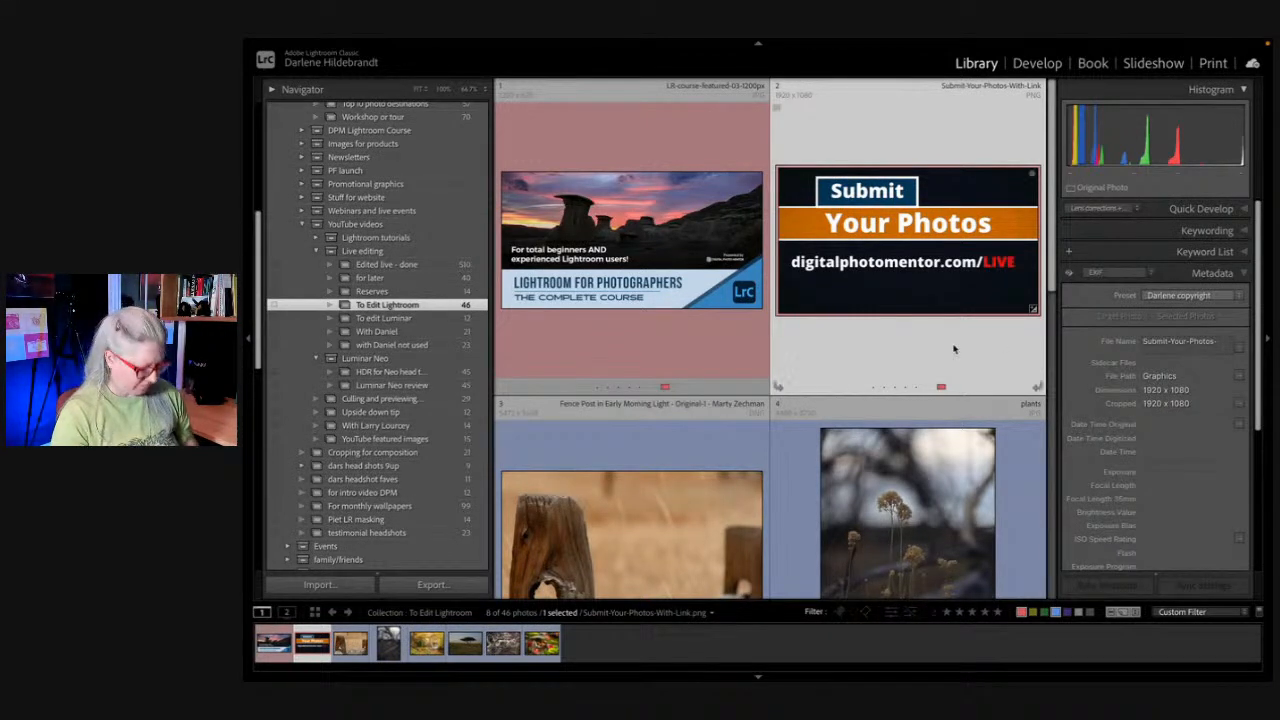
Step: Shrink the grid thumbnails and hide the histogram and metadata column so all the filtered photos fit in view
key(minus)
key(minus)
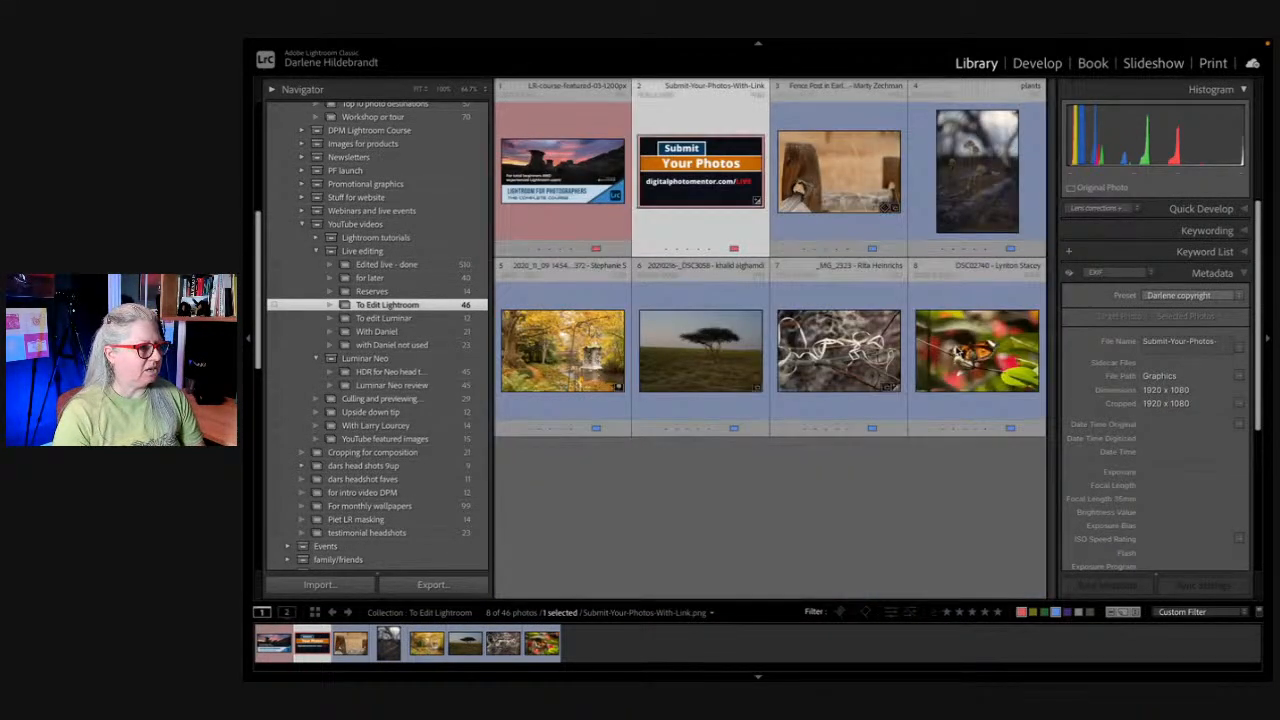
click(1268, 342)
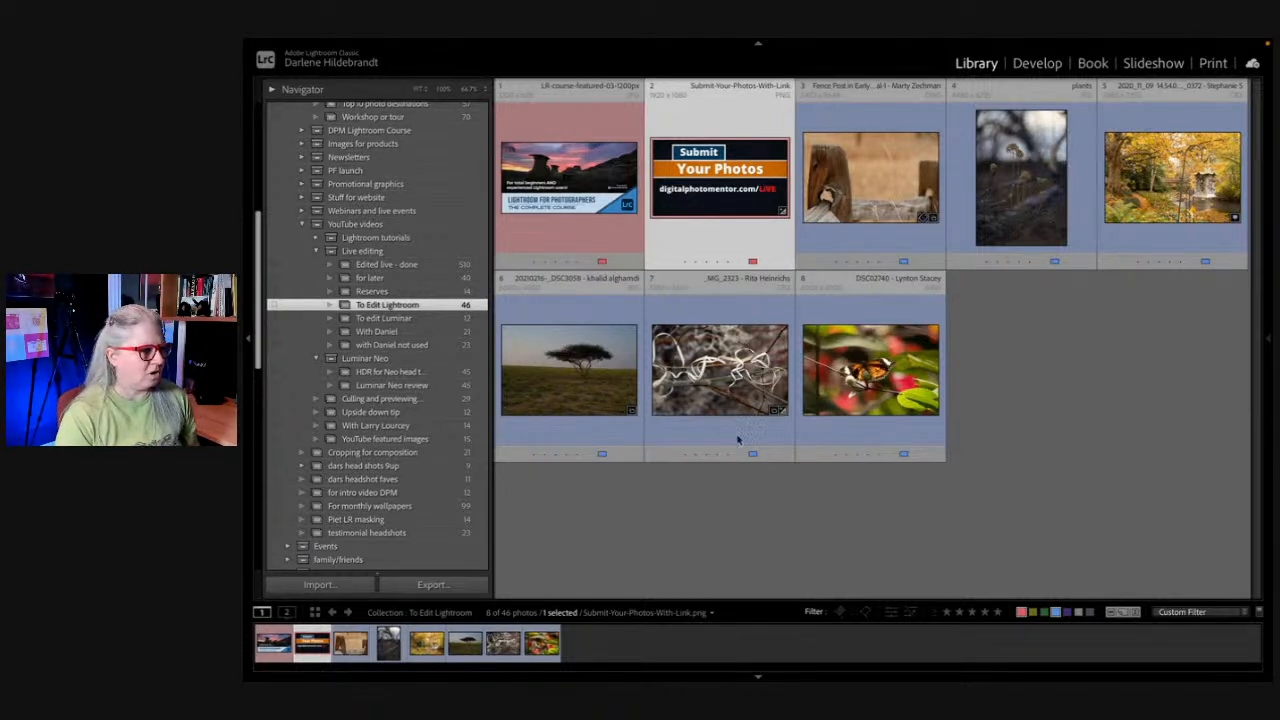
Step: Check the green-labelled photos in the collection, restore the red and blue label filter, and clear the photo selection
click(1056, 612)
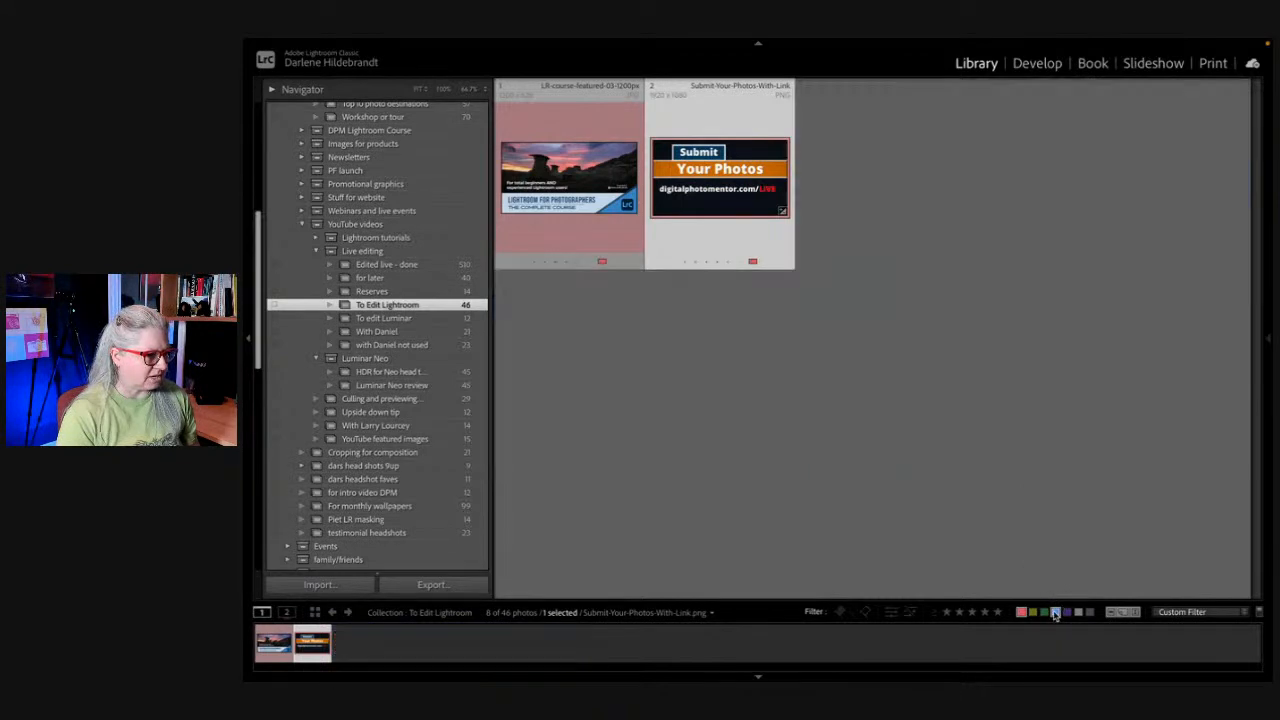
click(1045, 612)
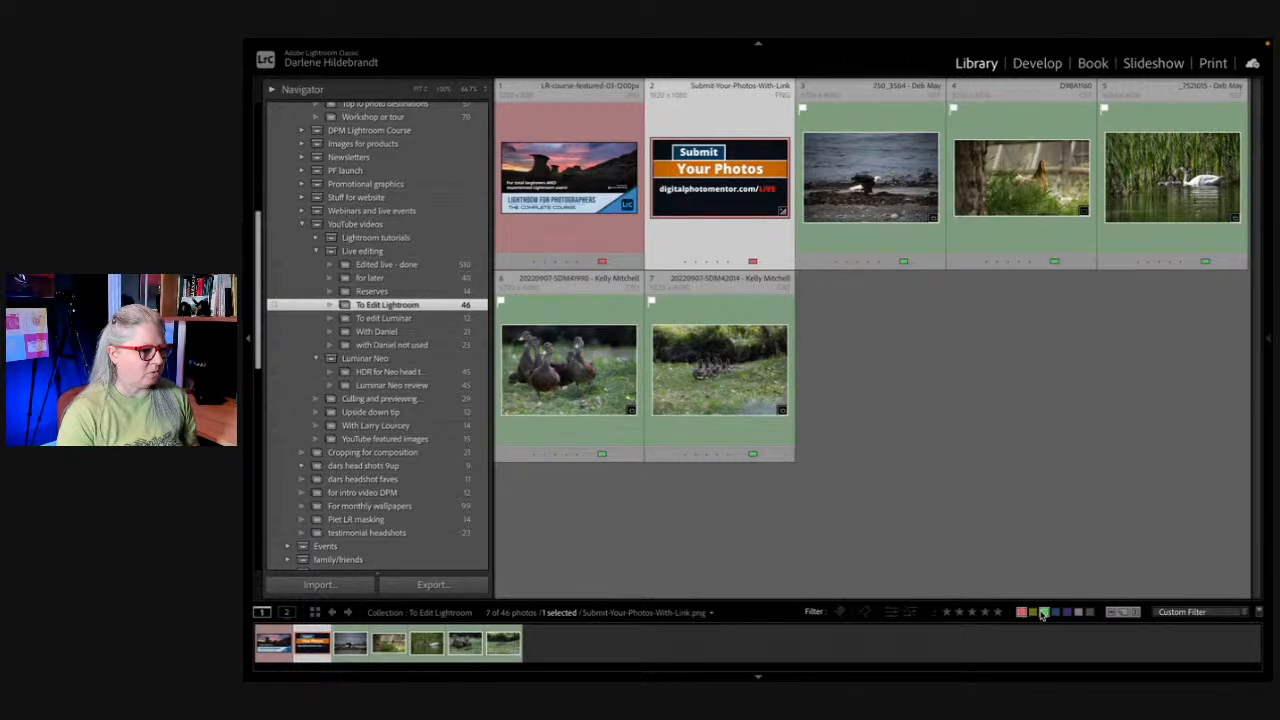
click(1043, 612)
click(1055, 612)
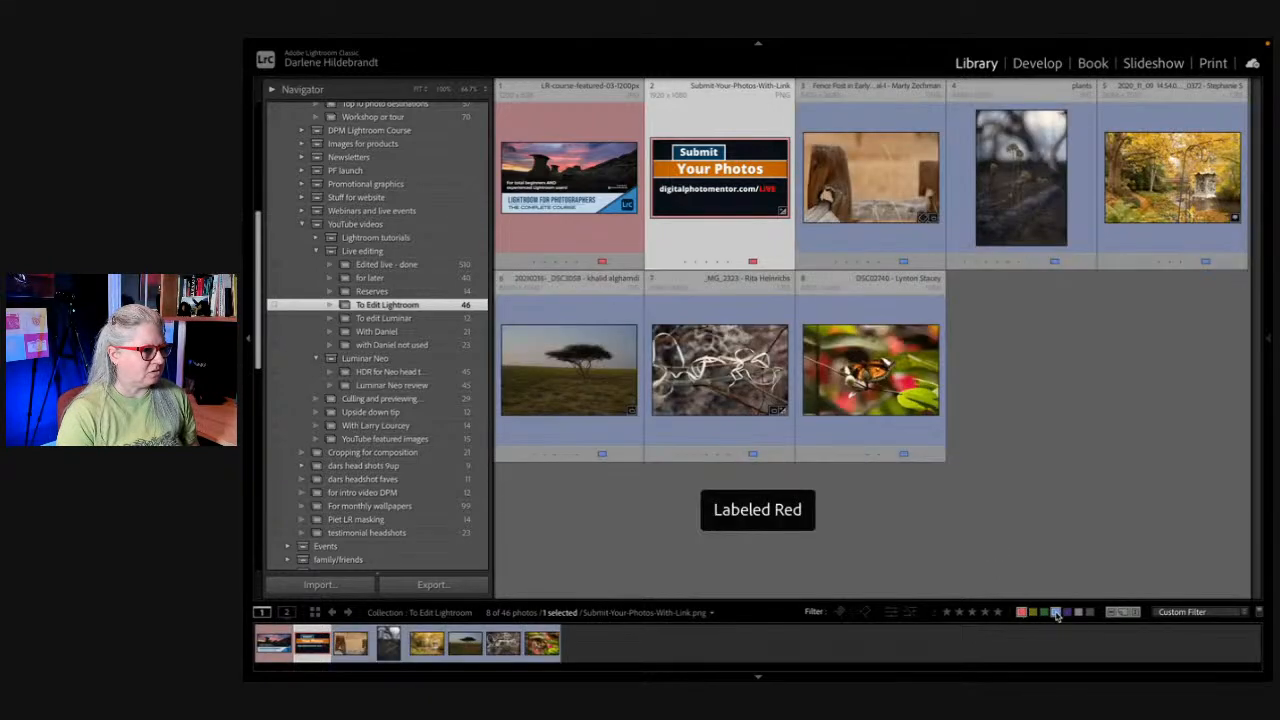
click(1113, 383)
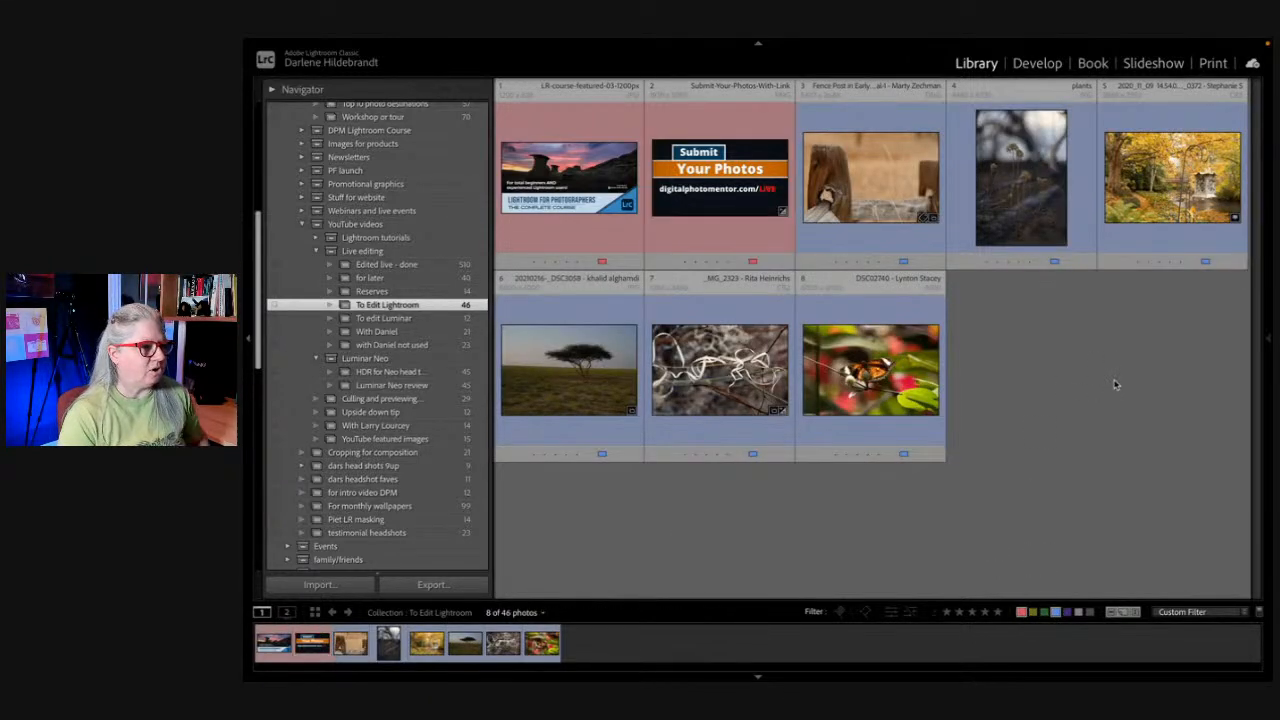
Step: Open the fence post photo in the enlarged single-image view and turn on the cursor highlight
double_click(908, 218)
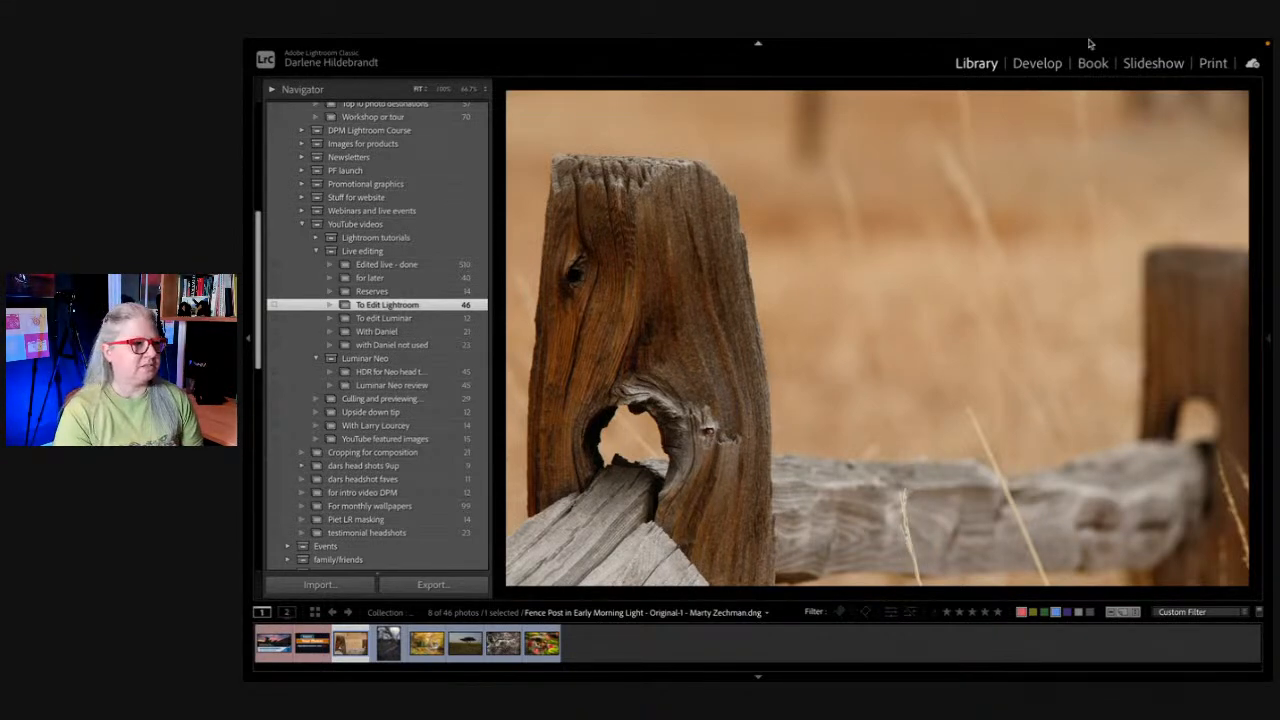
mouse_move(1057, 47)
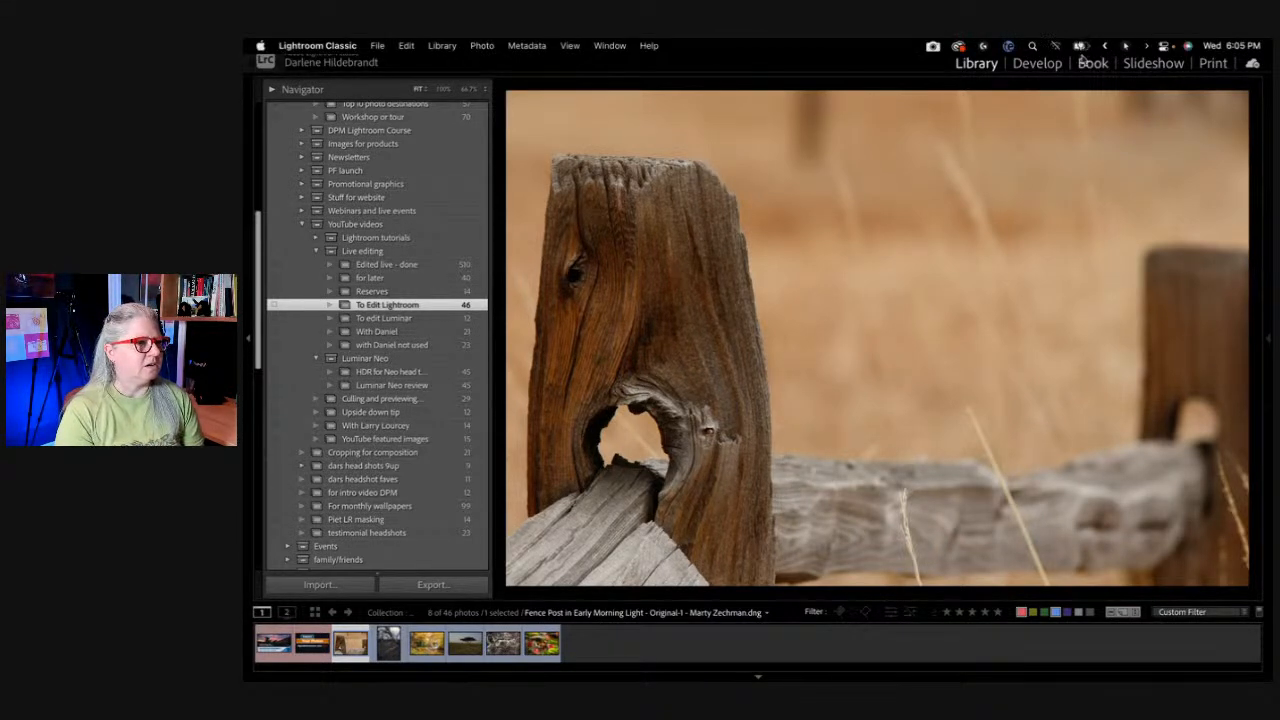
click(1125, 46)
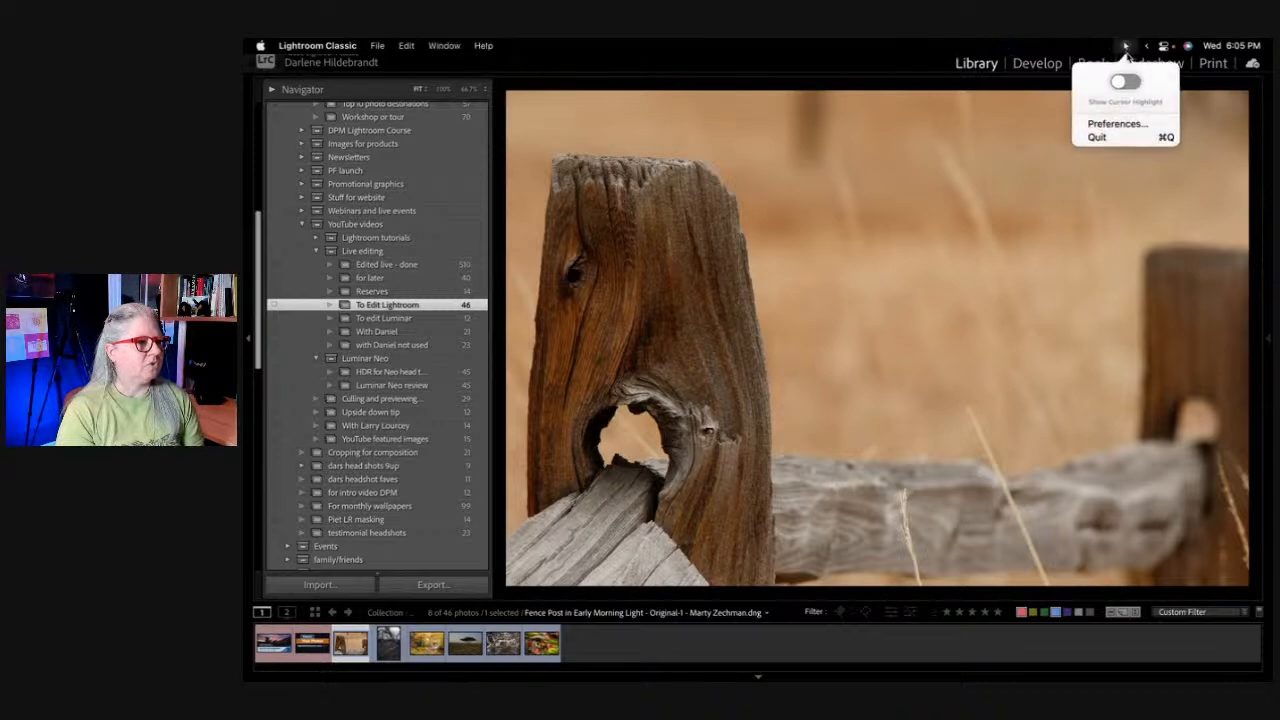
click(1124, 81)
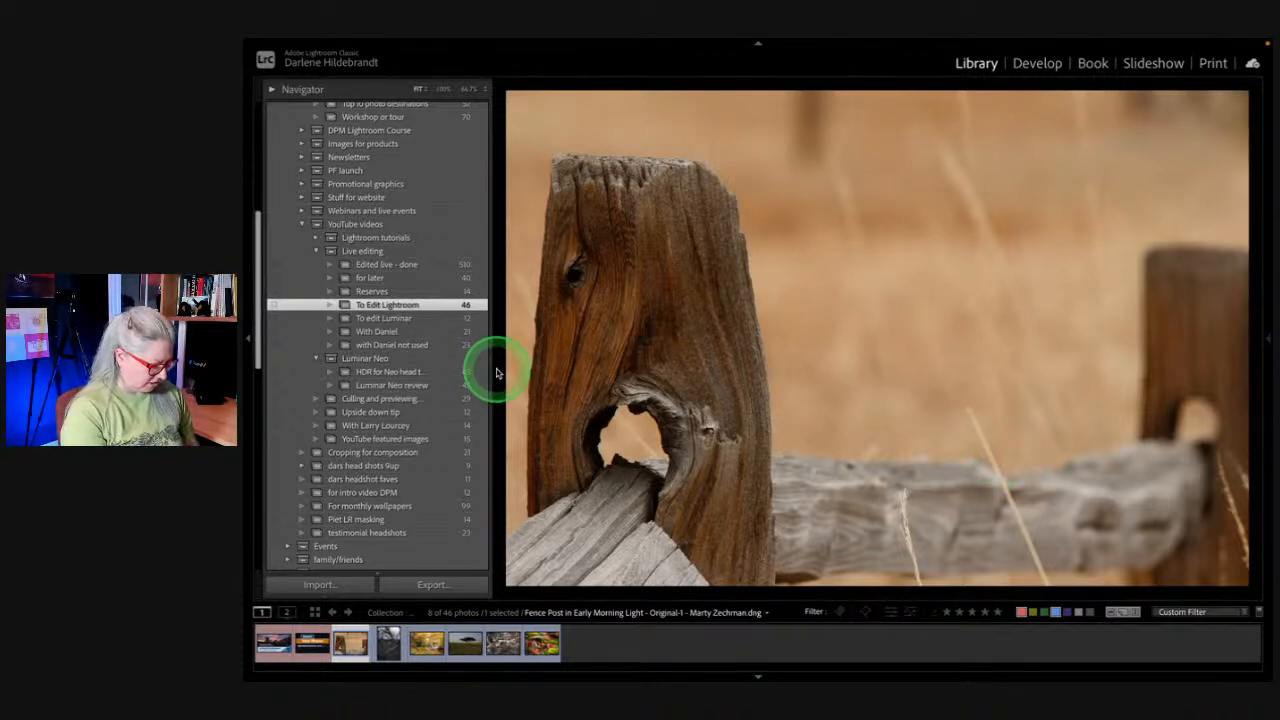
Step: Take the fence post photo into Develop and check it full screen rotated 180 degrees, returning it upright
key(d)
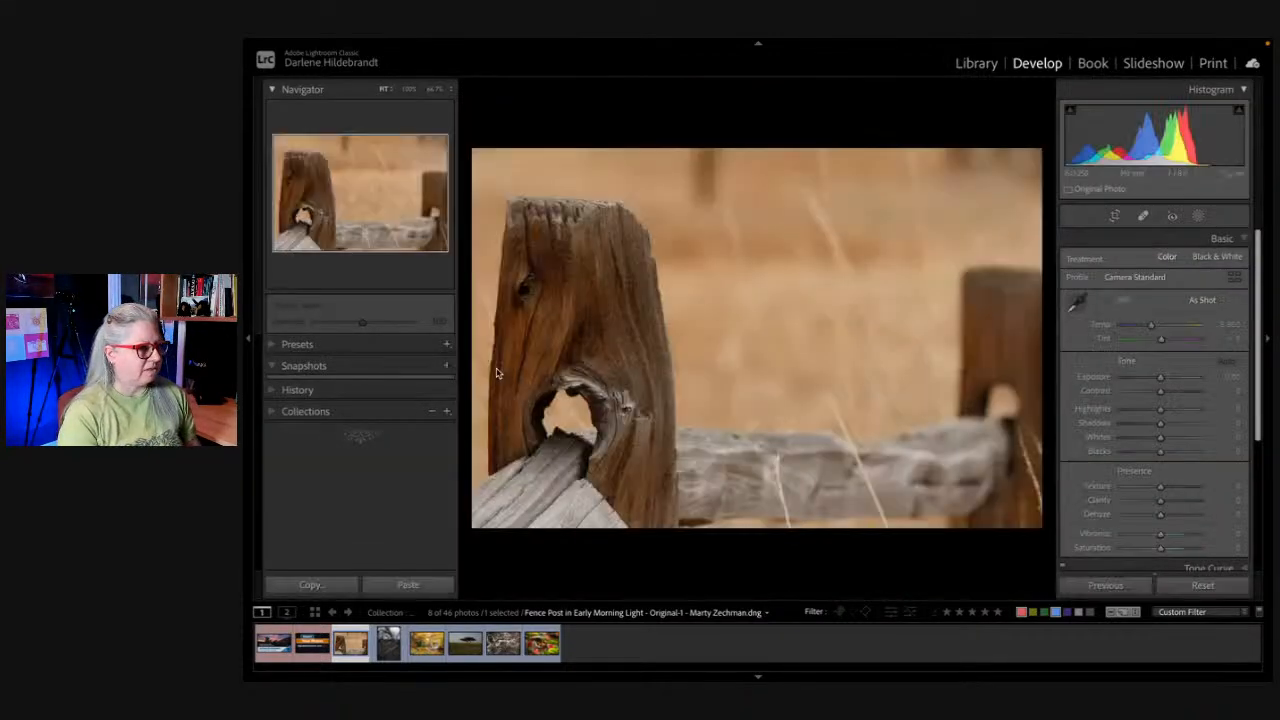
key(ctrl+bracketright)
key(ctrl+bracketright)
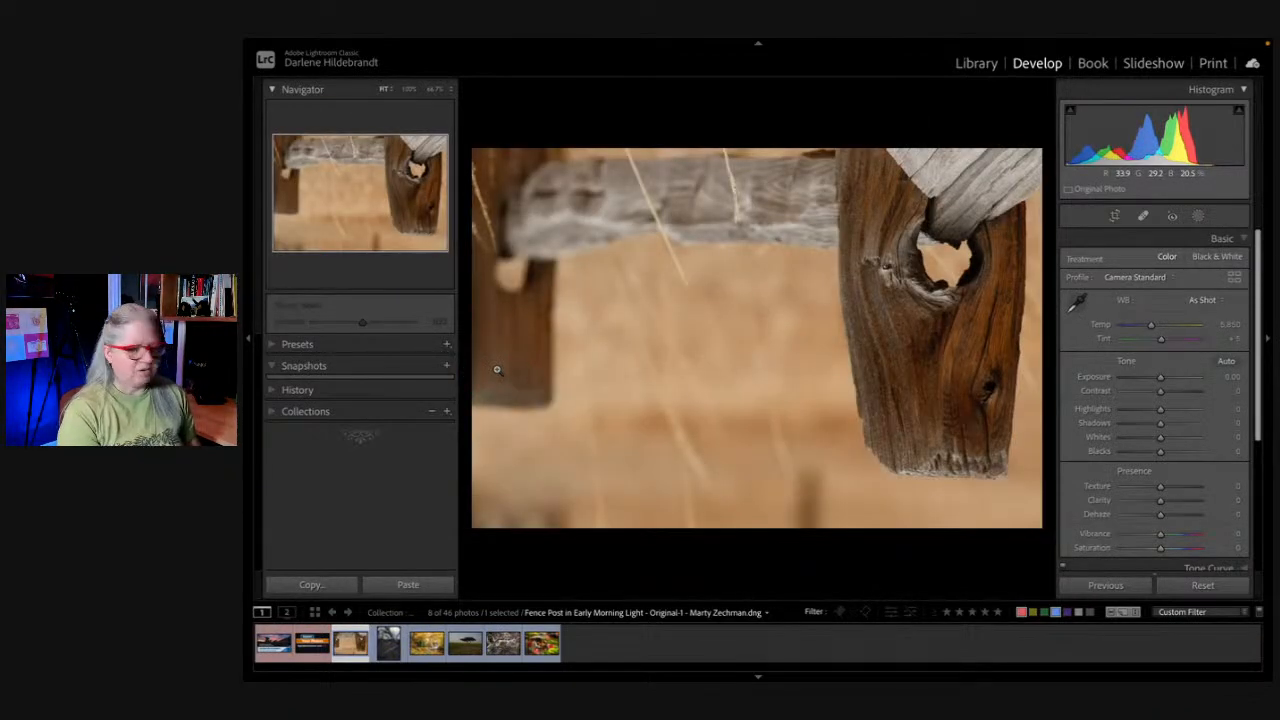
key(f)
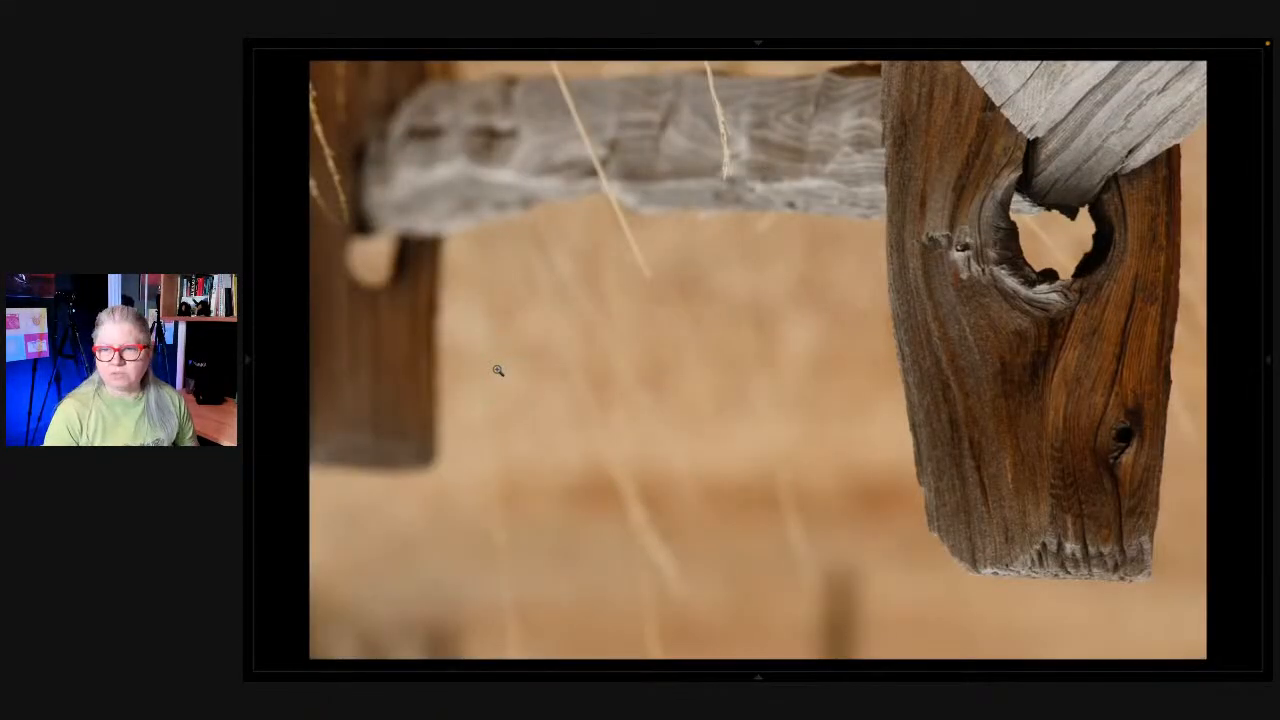
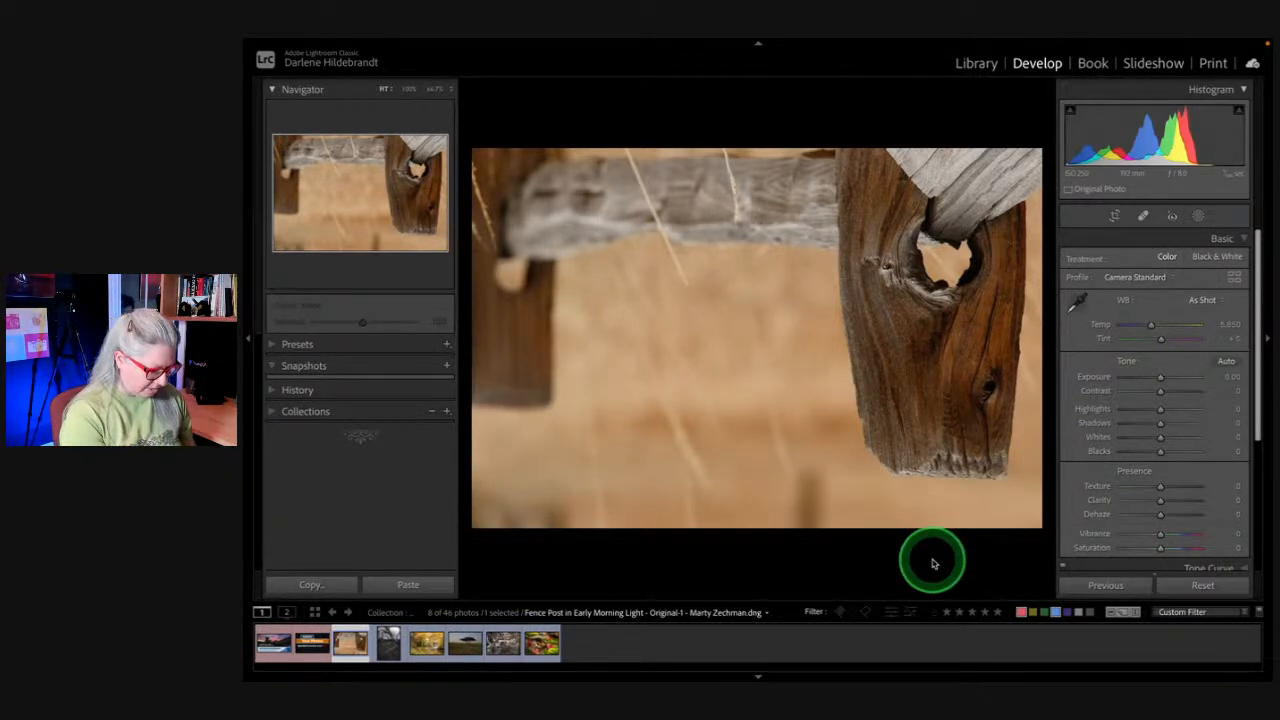
key(ctrl+bracketright)
key(ctrl+bracketright)
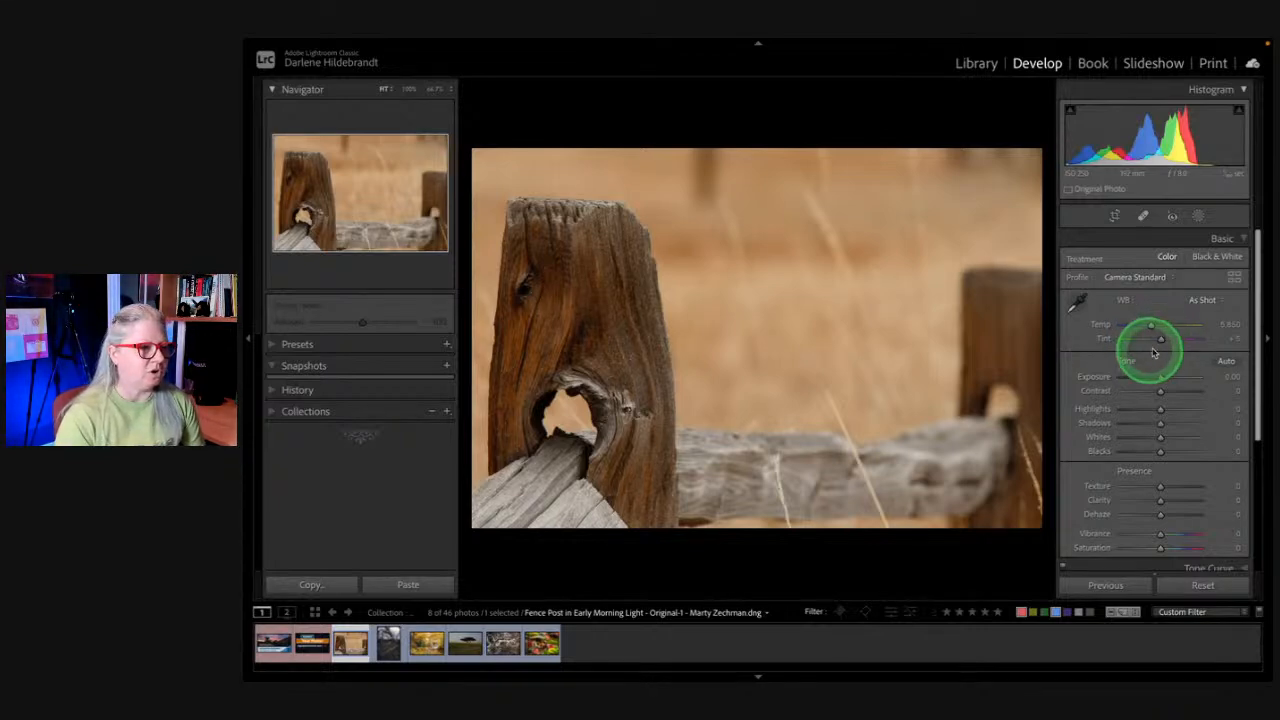
Step: Look at the list of available colour profiles for the fence post photo and open the Profile Browser
click(1234, 278)
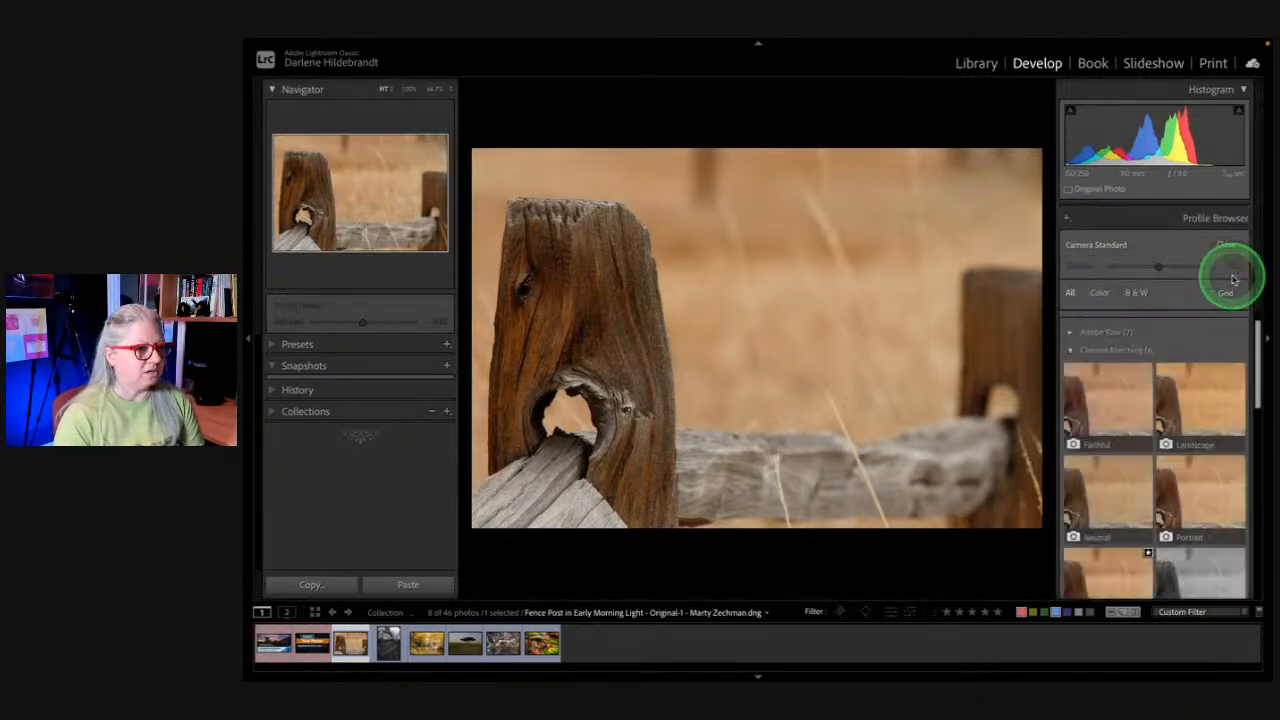
click(1210, 365)
click(1225, 245)
click(1145, 277)
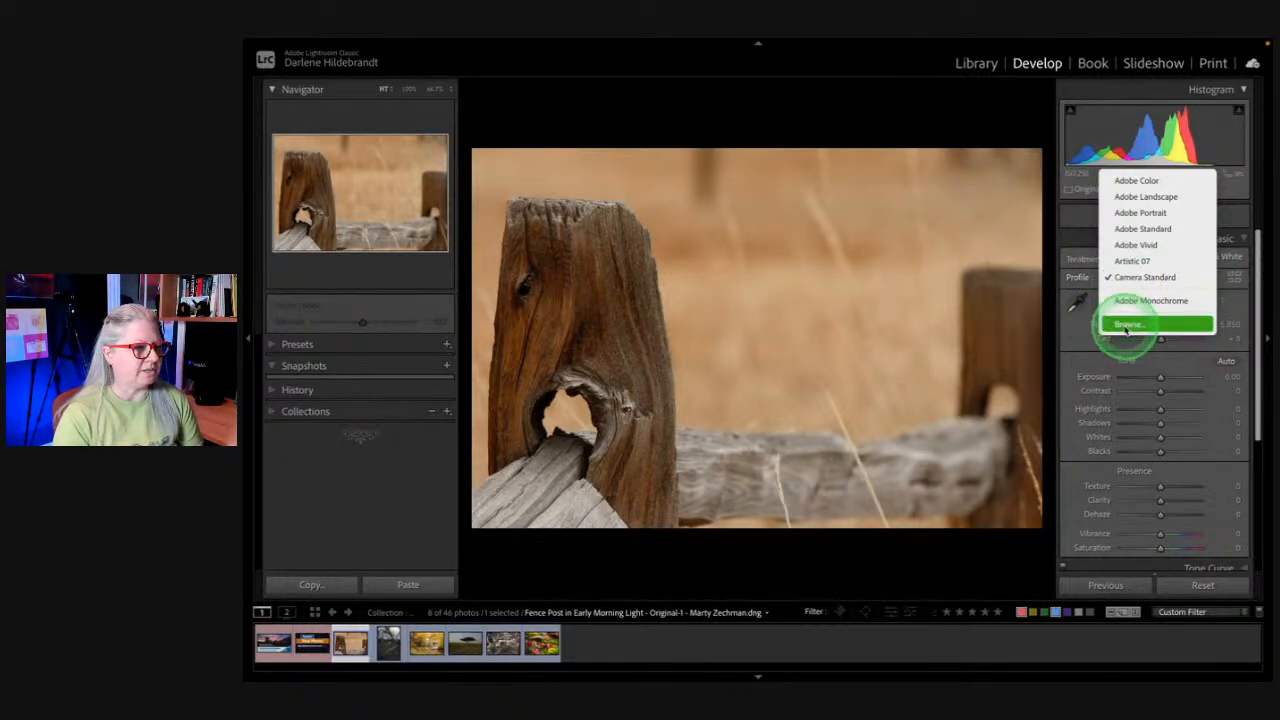
click(1236, 285)
click(1236, 285)
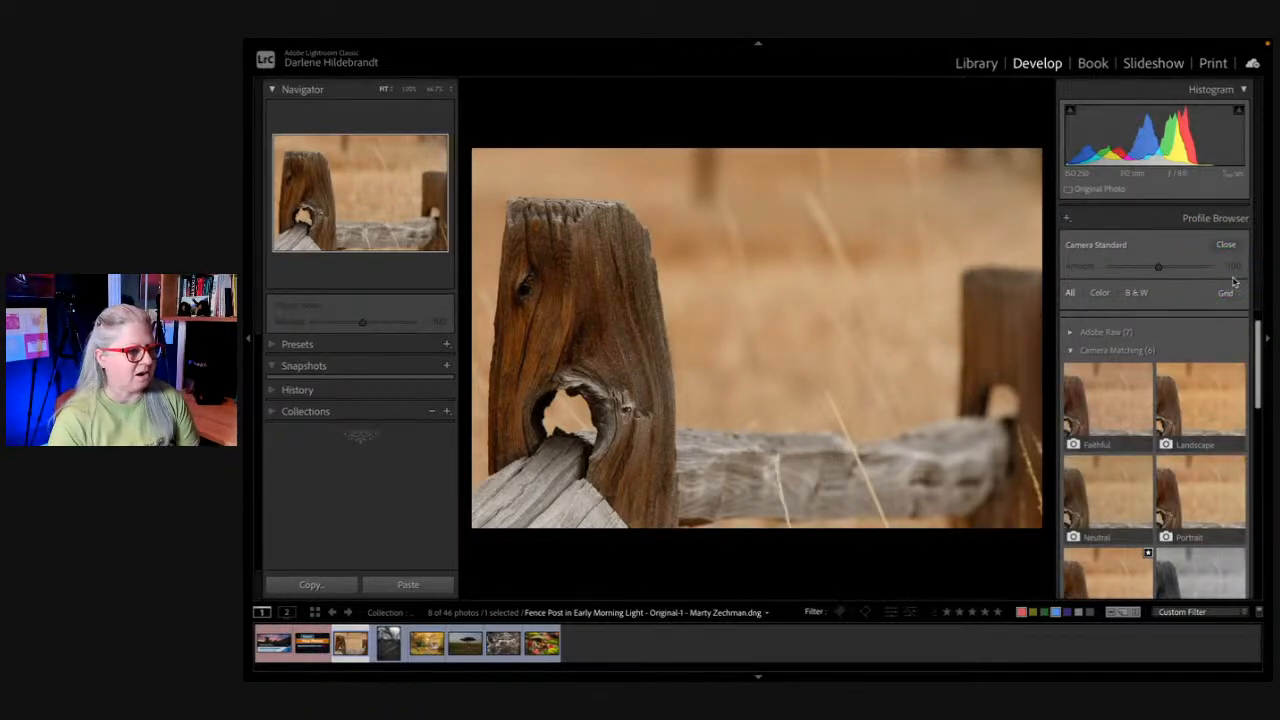
click(1216, 307)
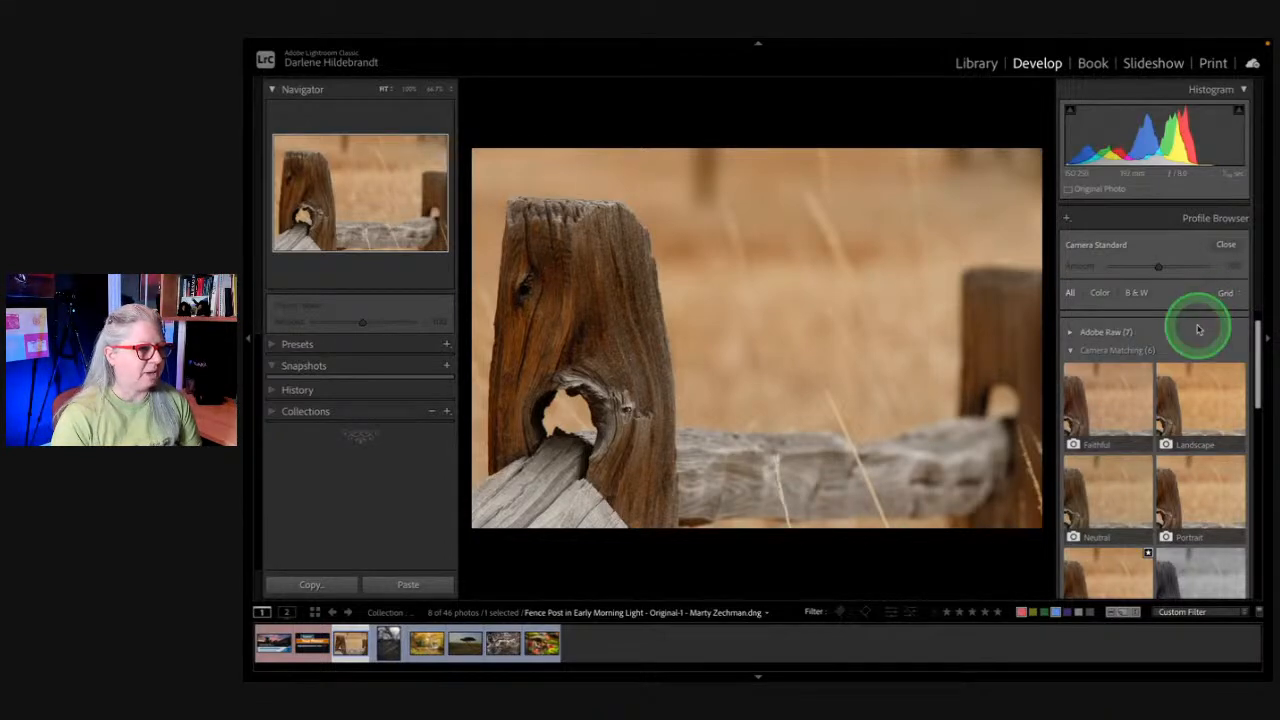
Step: Preview the Camera Matching profiles Neutral, Portrait, Landscape and Faithful on the fence post photo
scroll(1197, 337, down, 1)
scroll(1187, 421, up, 1)
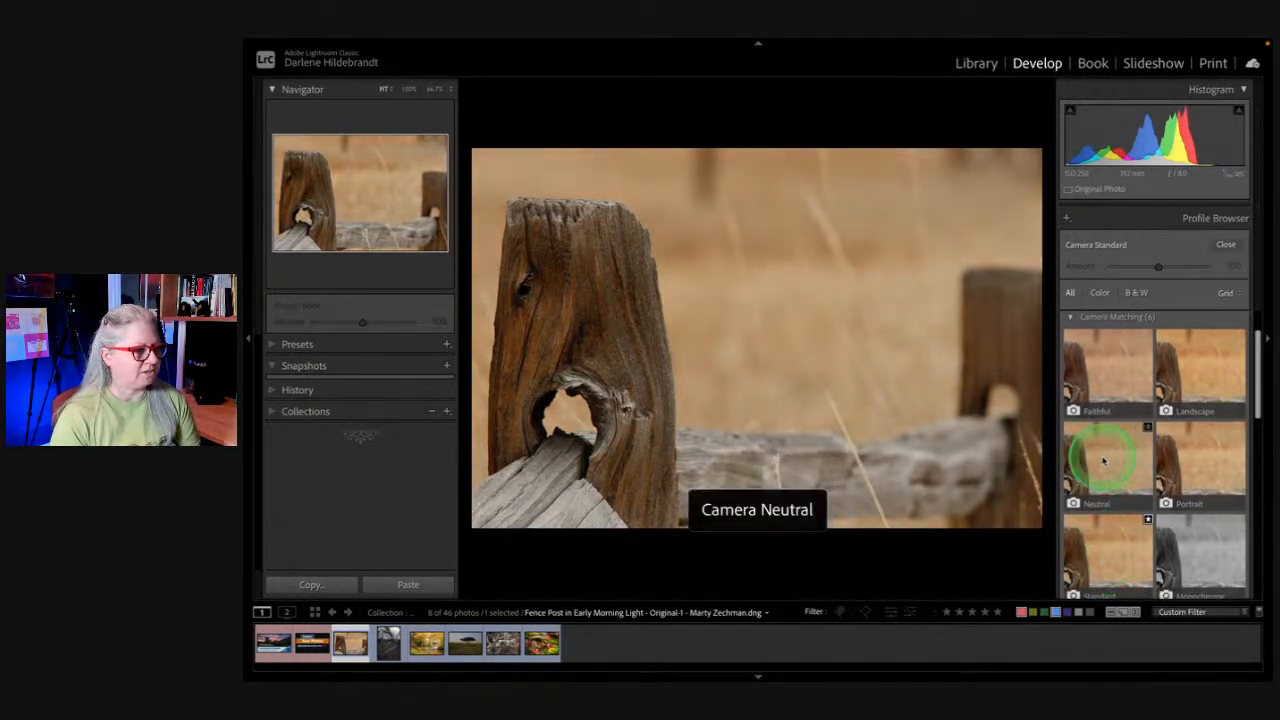
click(1206, 461)
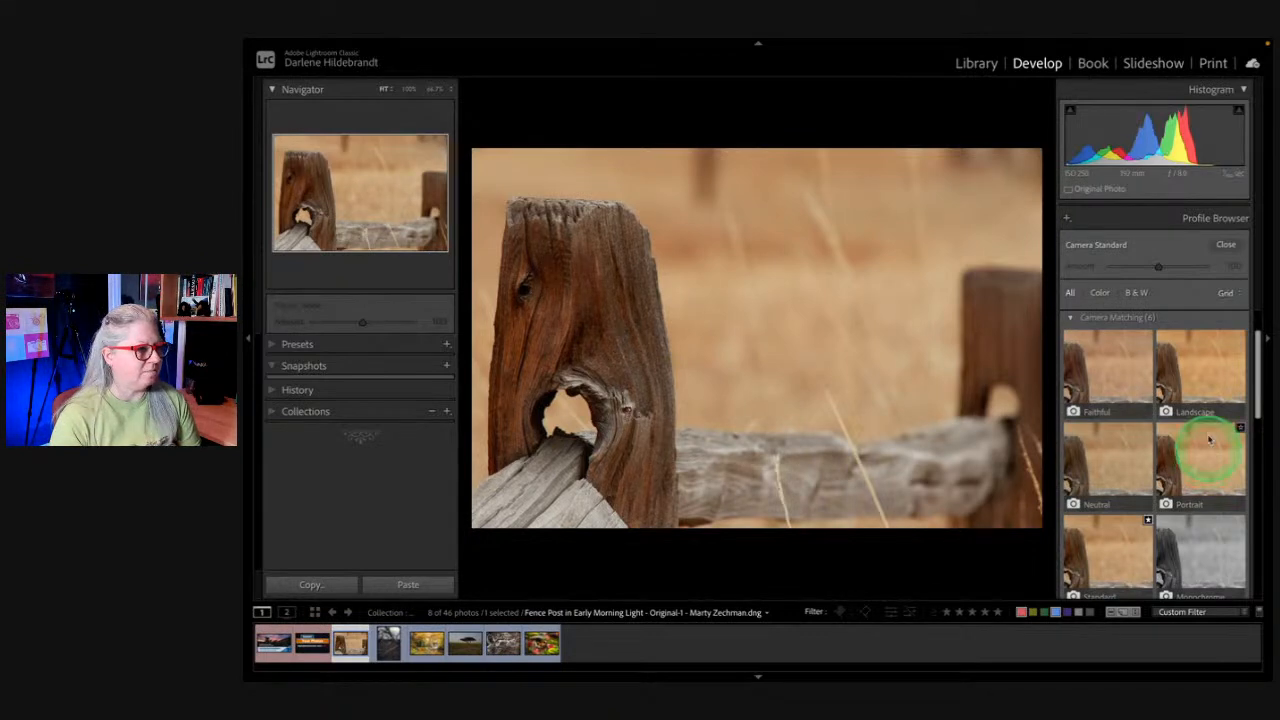
click(1202, 362)
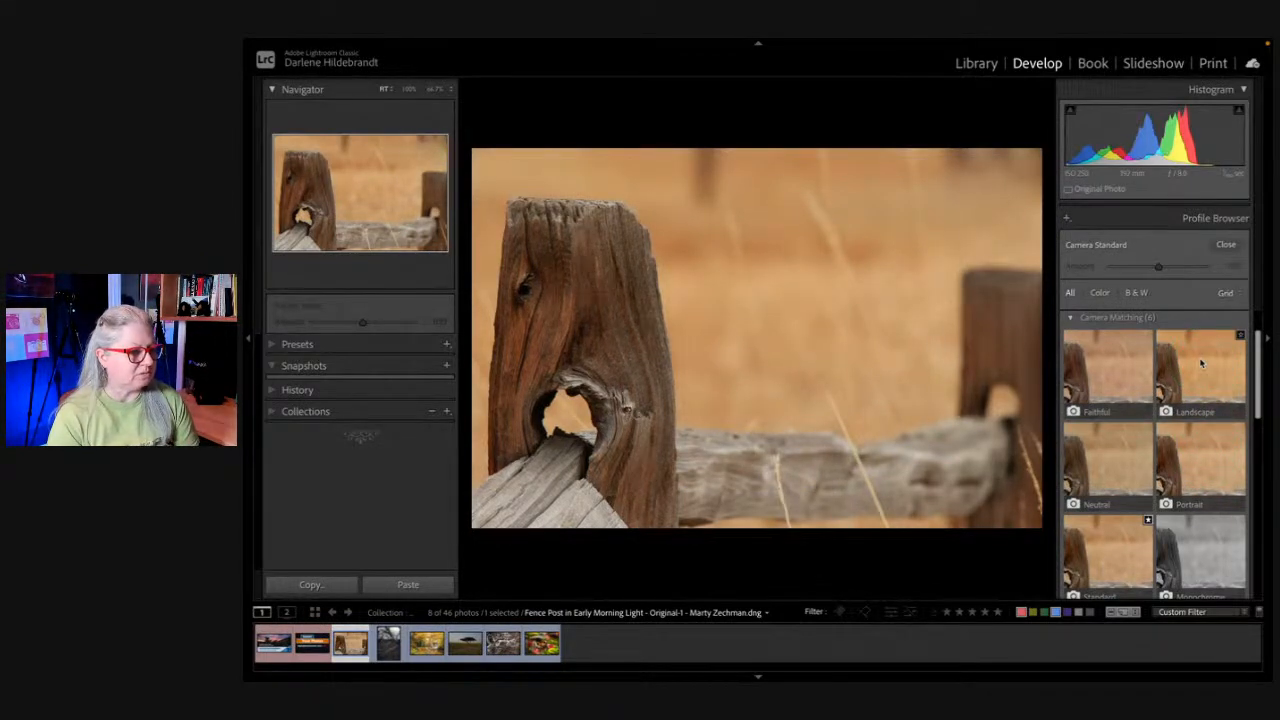
scroll(1095, 500, down, 1)
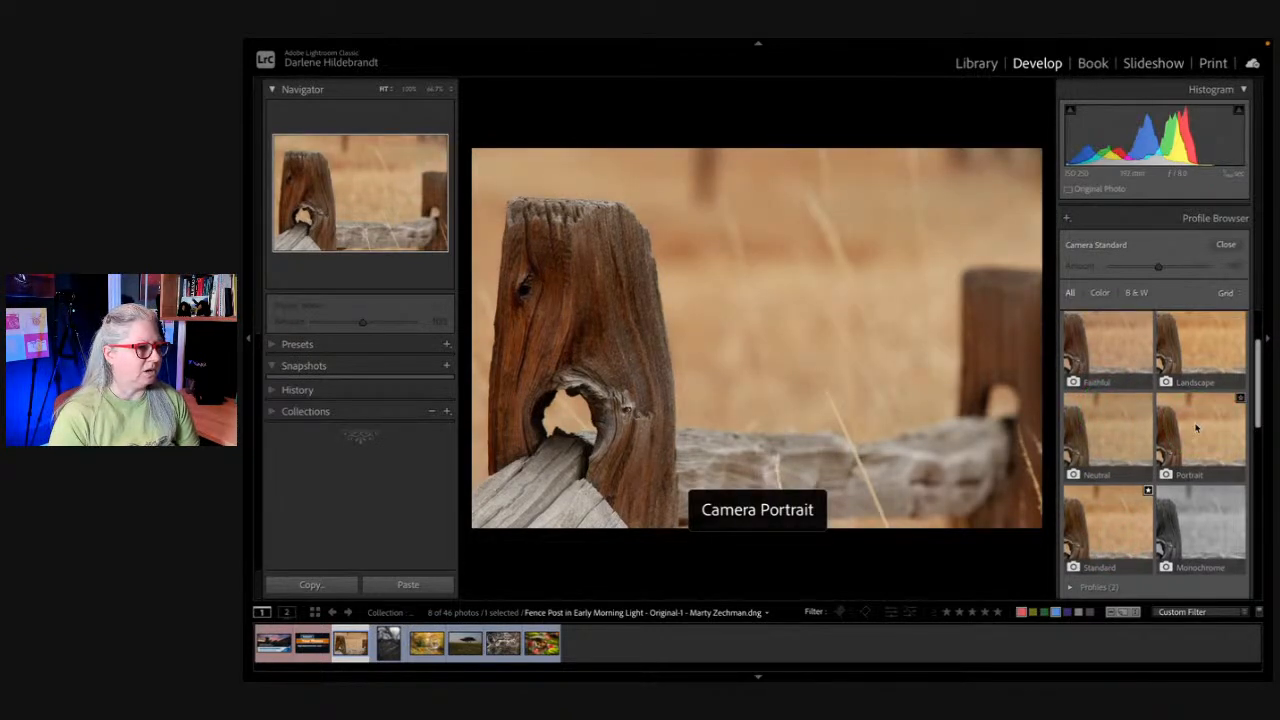
scroll(1196, 420, up, 1)
click(1196, 358)
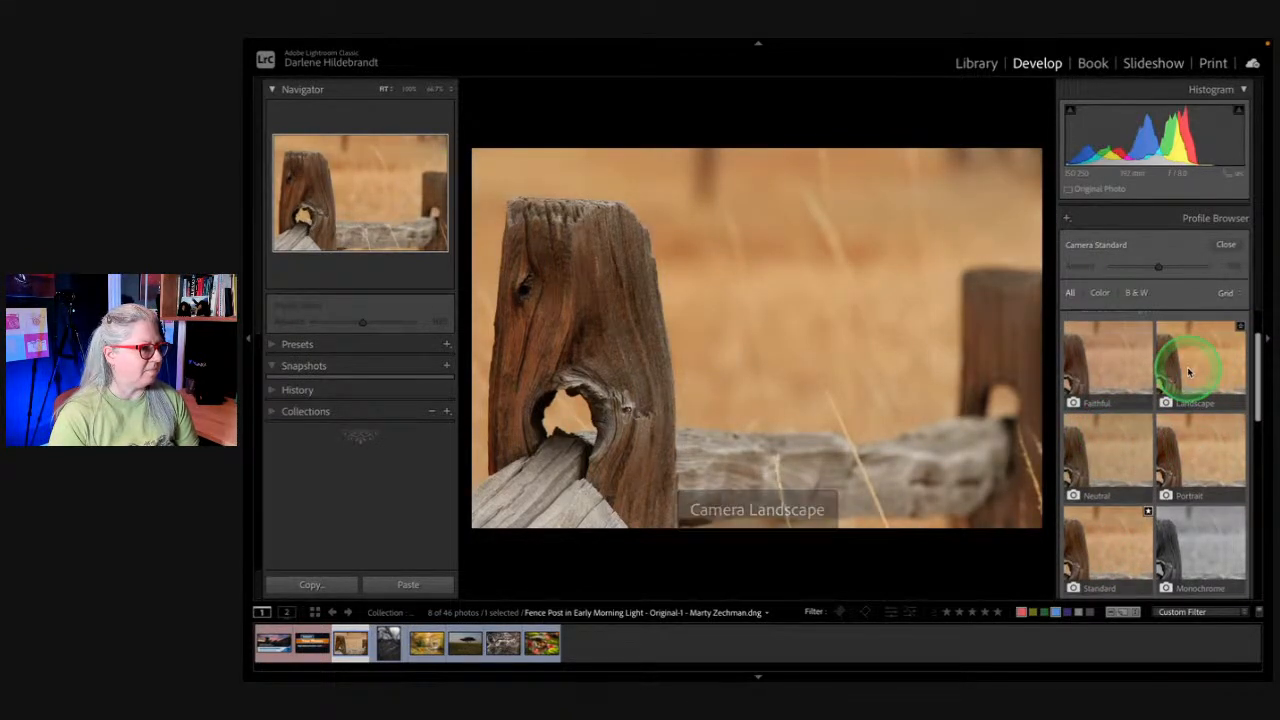
click(1200, 466)
click(1113, 378)
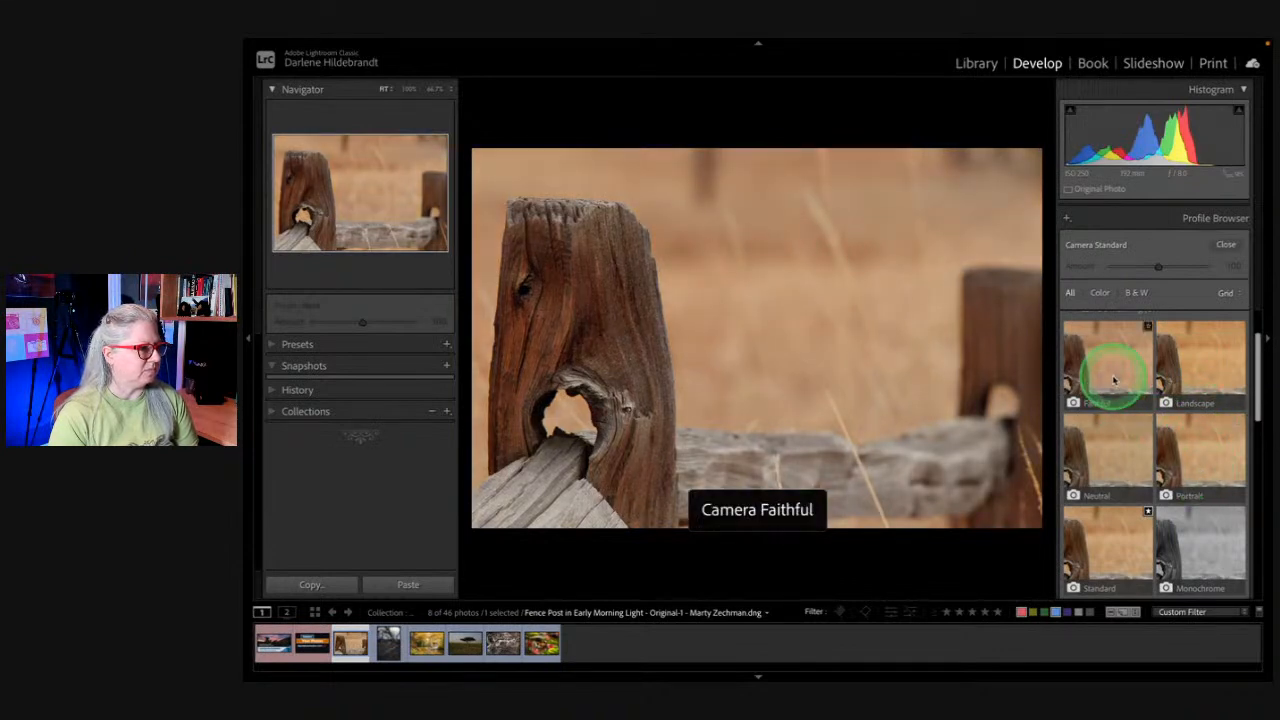
Step: Choose the Camera Standard profile for the fence post photo and close the Profile Browser
click(1108, 545)
click(1164, 265)
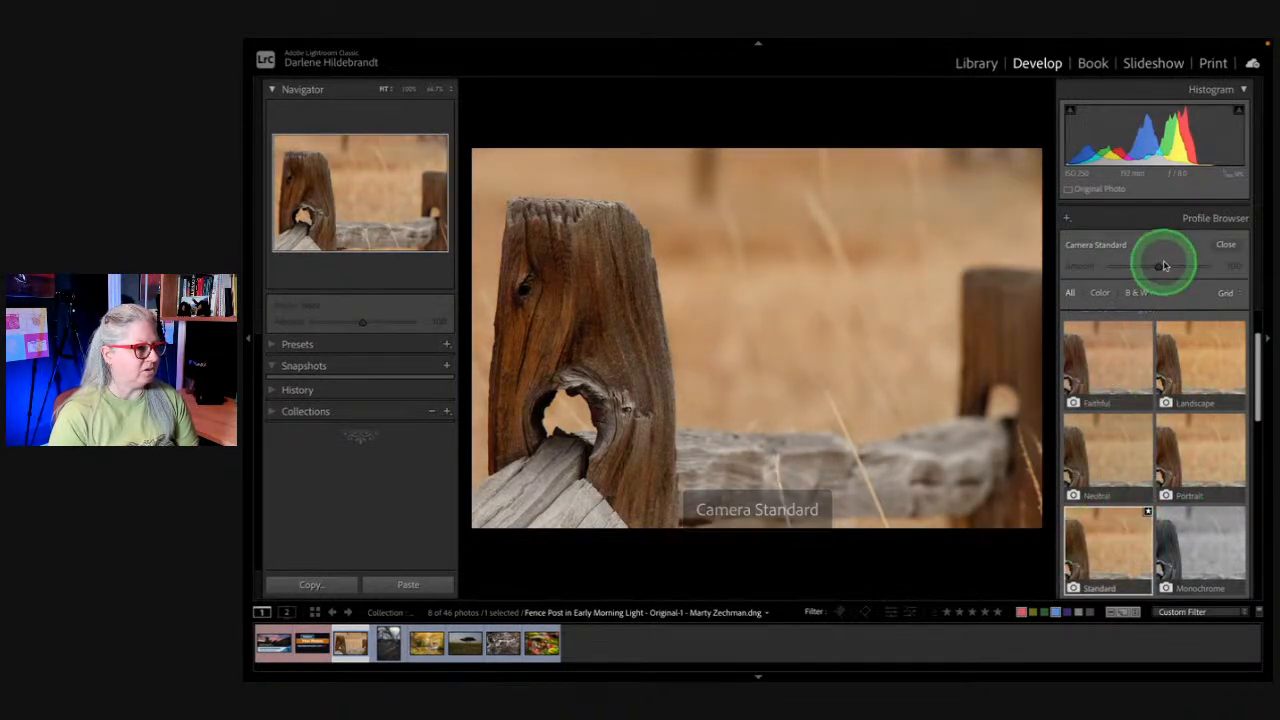
click(1166, 430)
click(1225, 246)
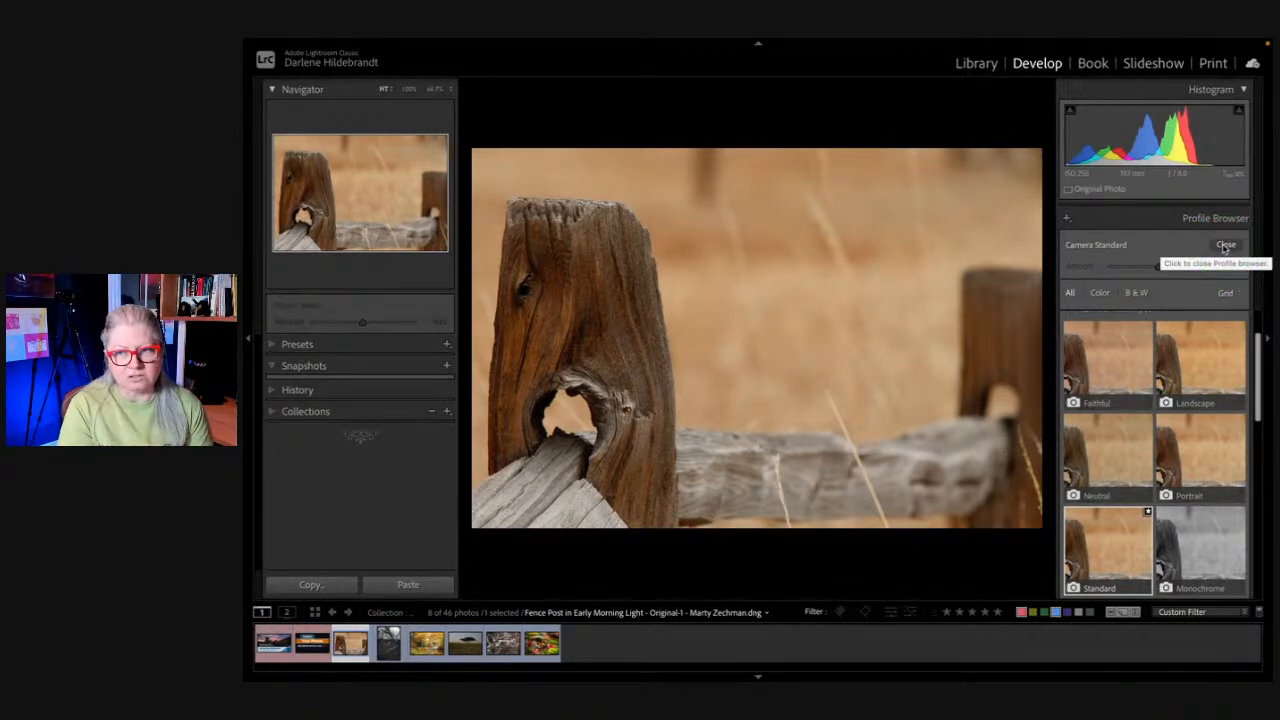
click(1225, 247)
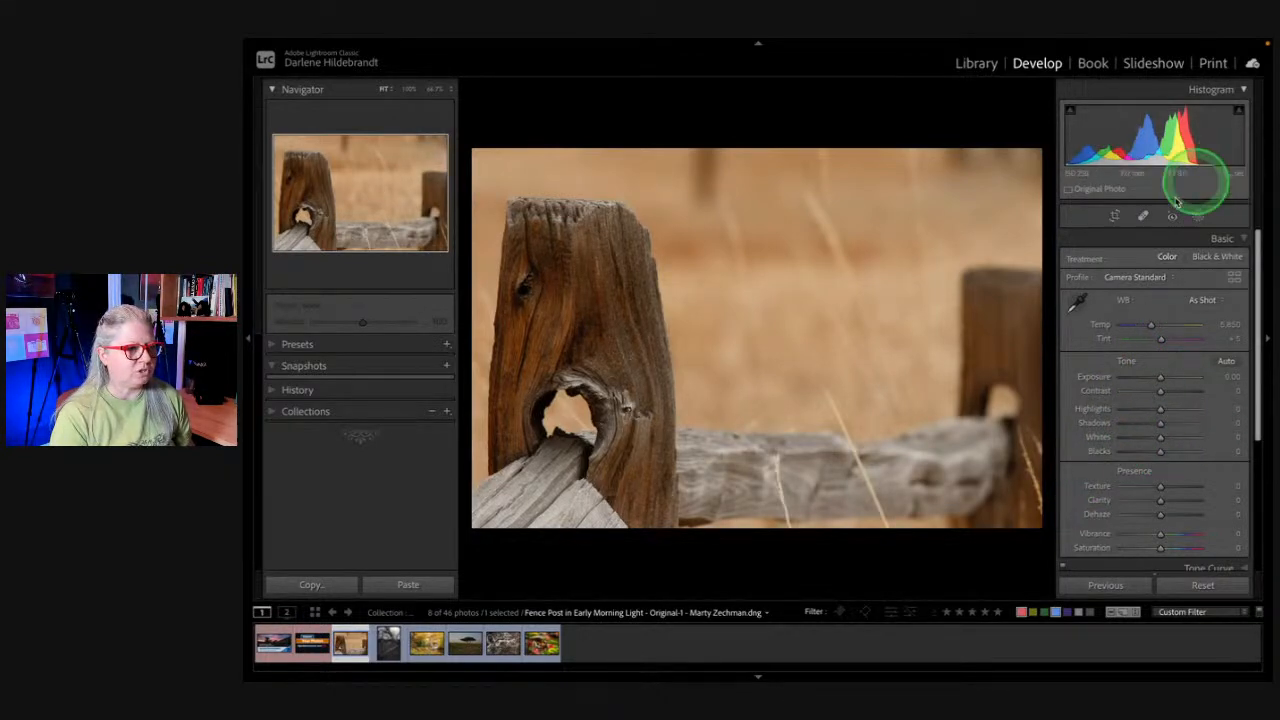
Step: Try the automatic Whites adjustment on the fence post photo and undo it
shift+double_click(1098, 437)
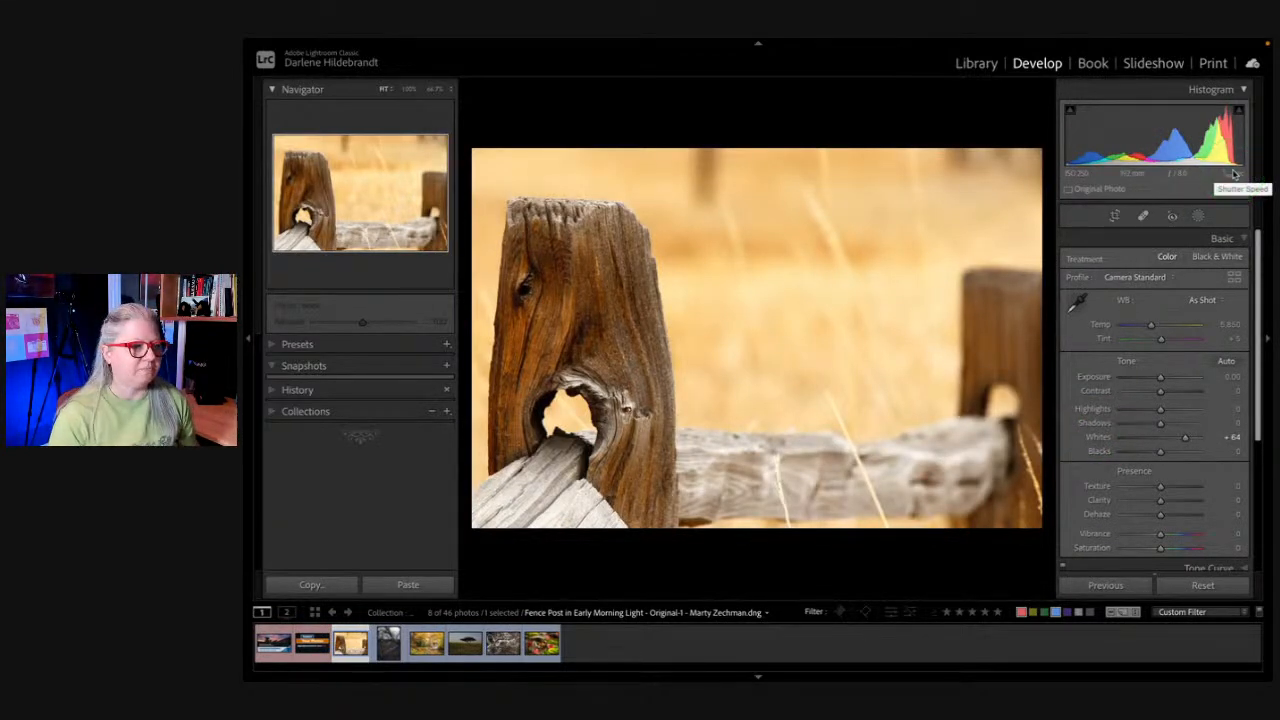
key(ctrl+z)
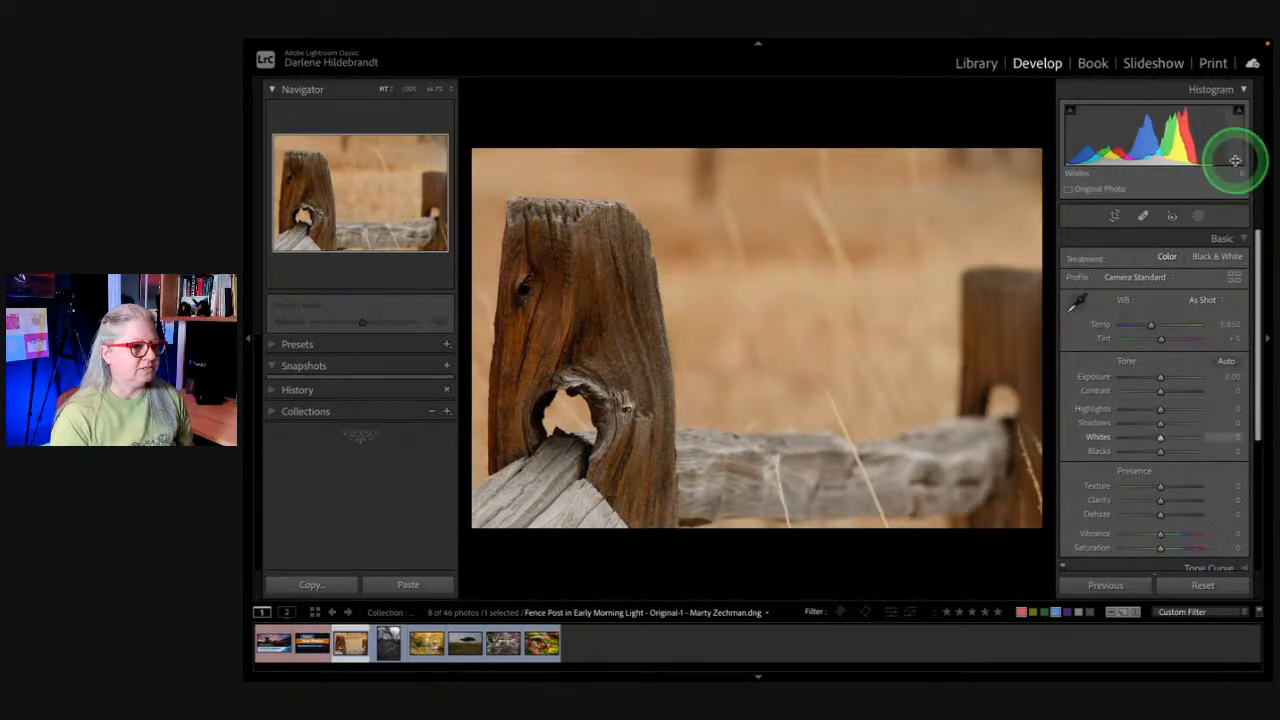
Step: Raise the photo's Whites to +58 and lower its Exposure to -0.18
drag(1235, 160, 1261, 150)
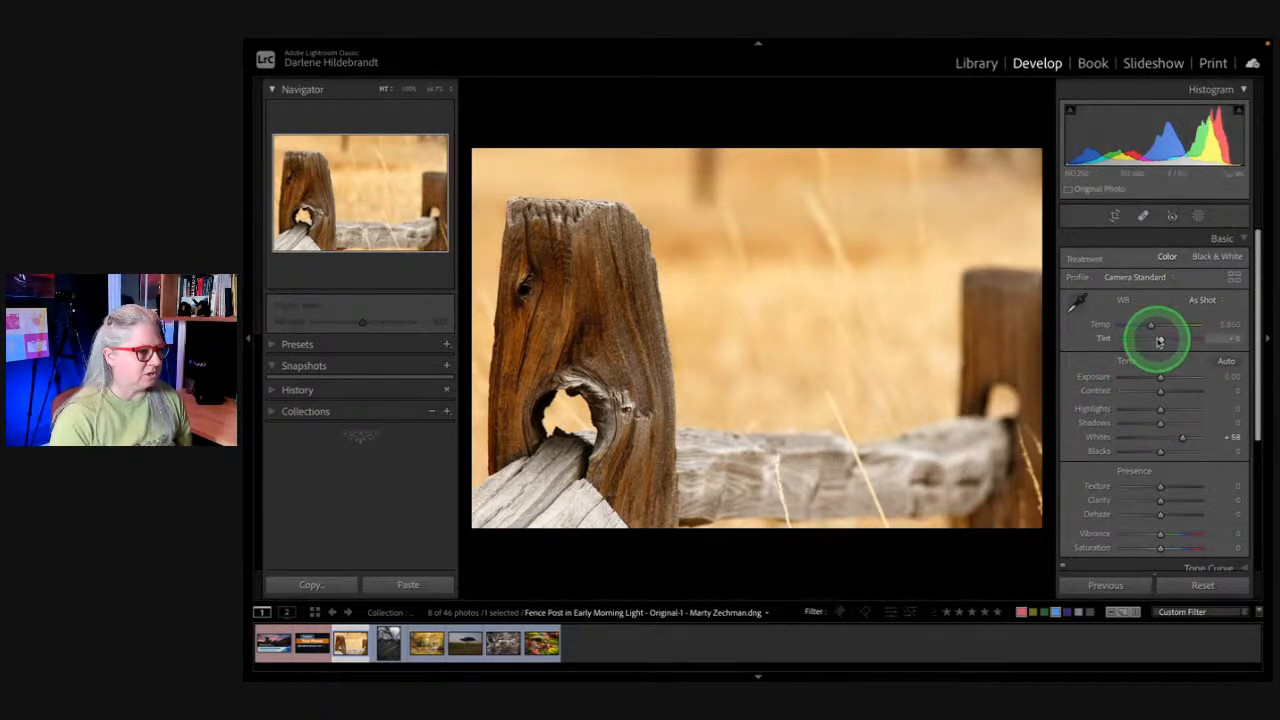
drag(1161, 378, 1161, 378)
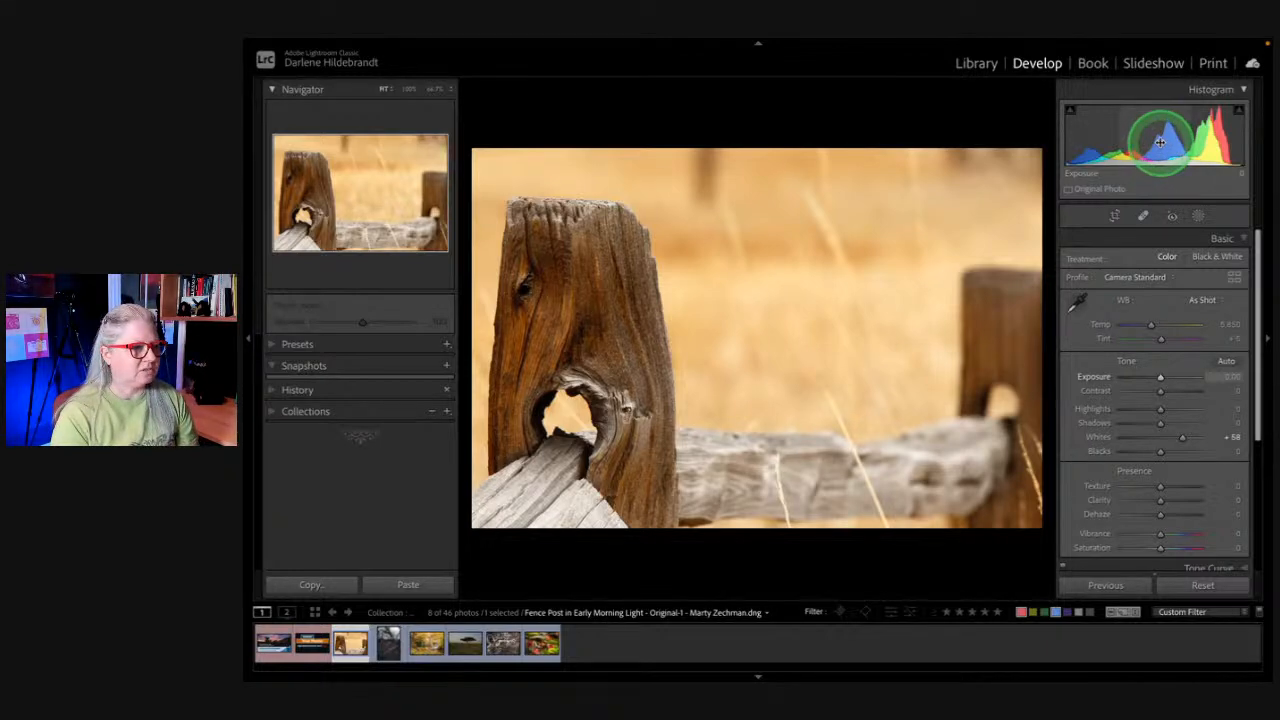
drag(1160, 140, 1157, 139)
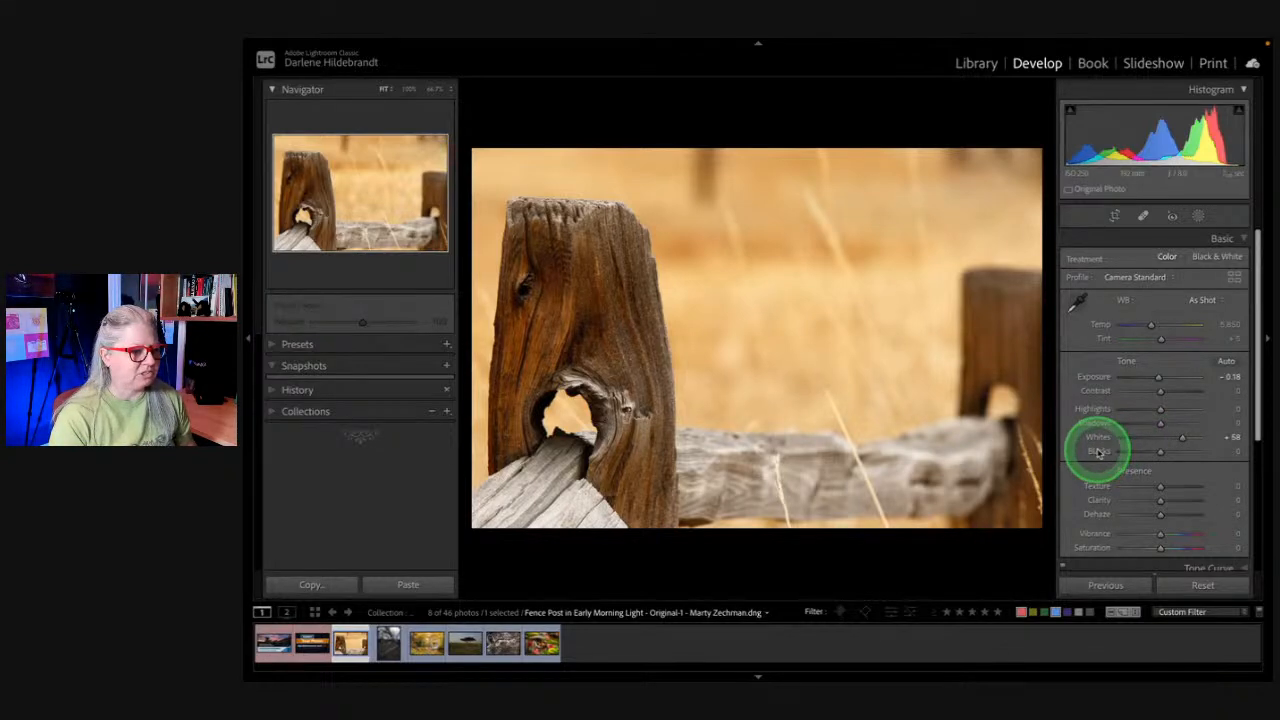
Step: Set the fence post photo's Whites to +57 and Blacks to -60
drag(1097, 453, 1096, 454)
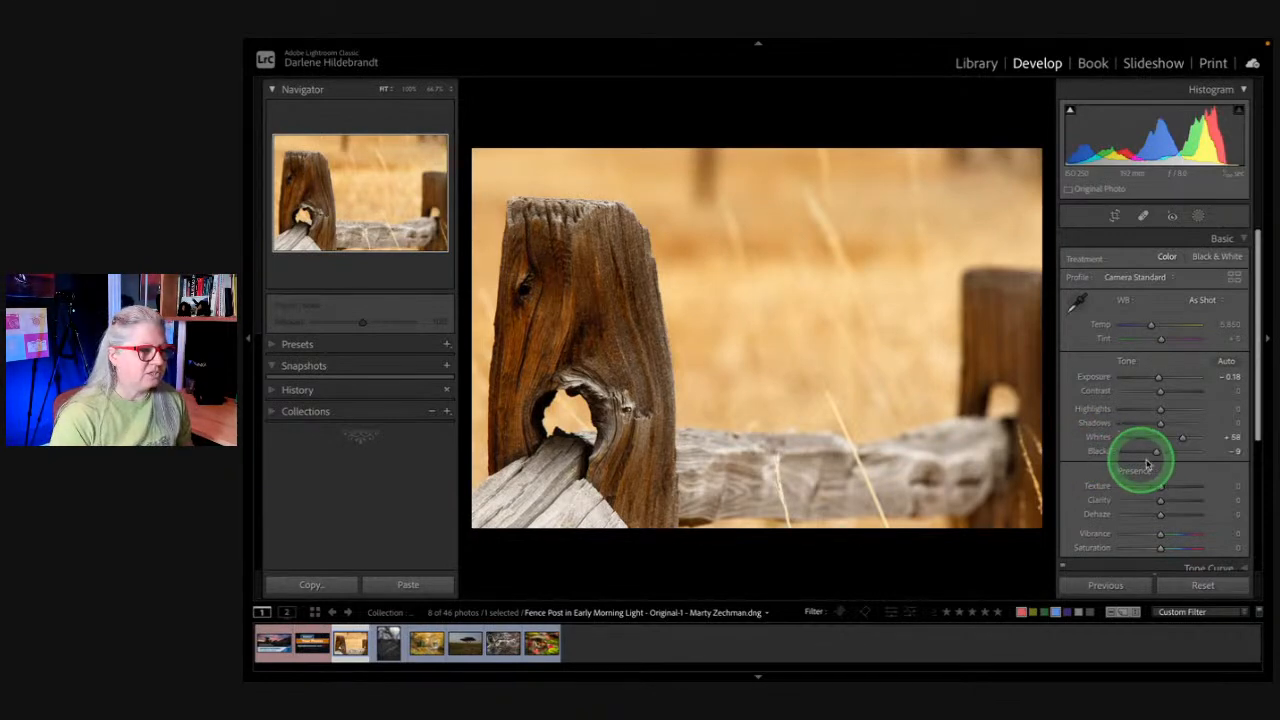
drag(1156, 454, 1195, 438)
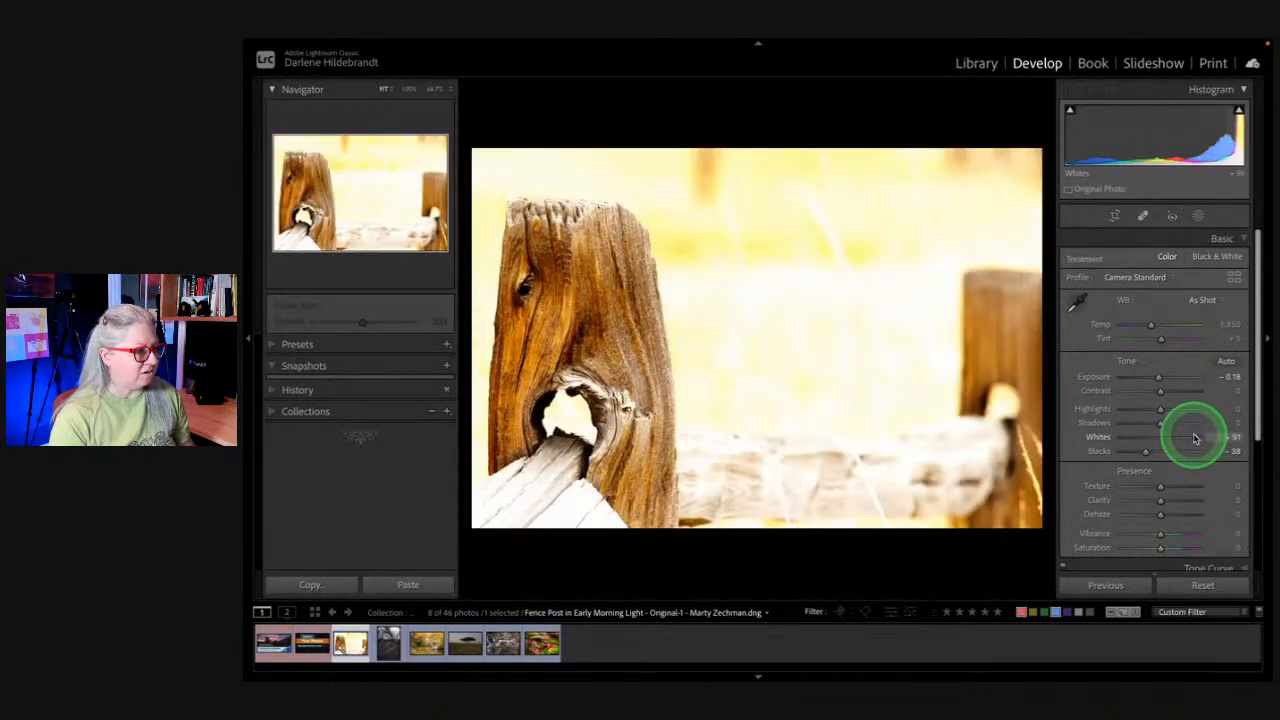
key(alt)
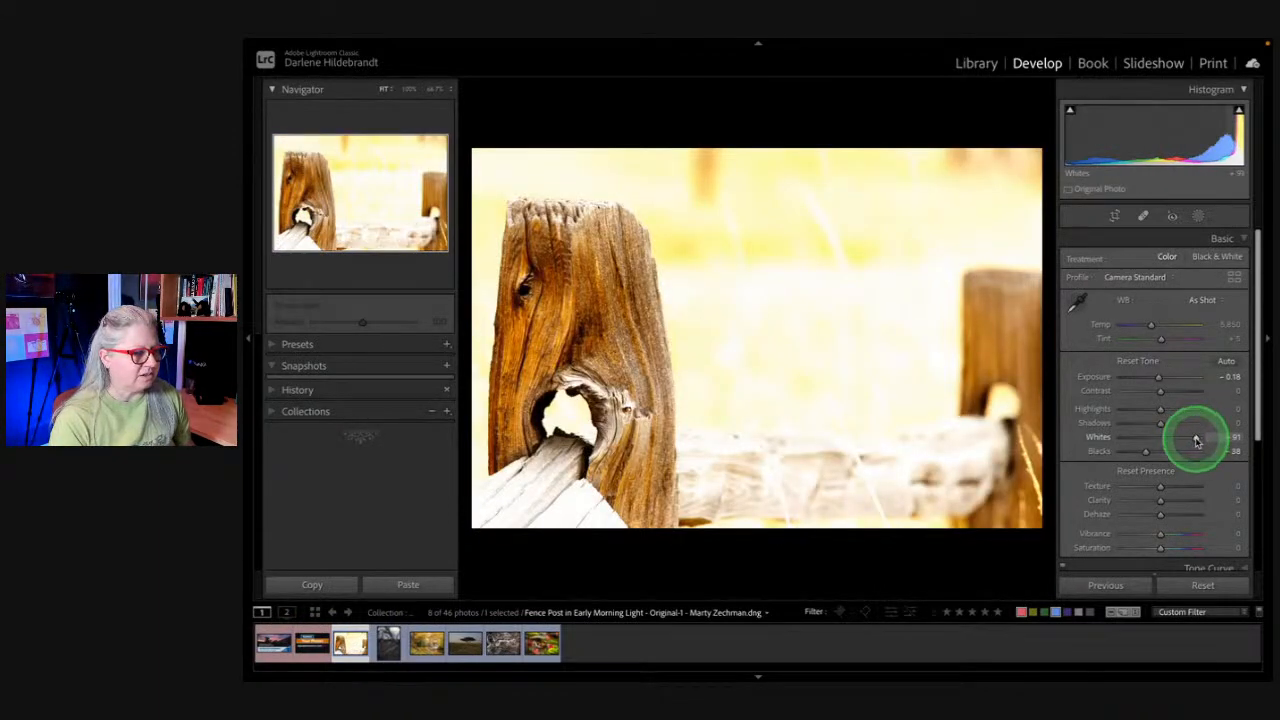
drag(1196, 441, 1136, 452)
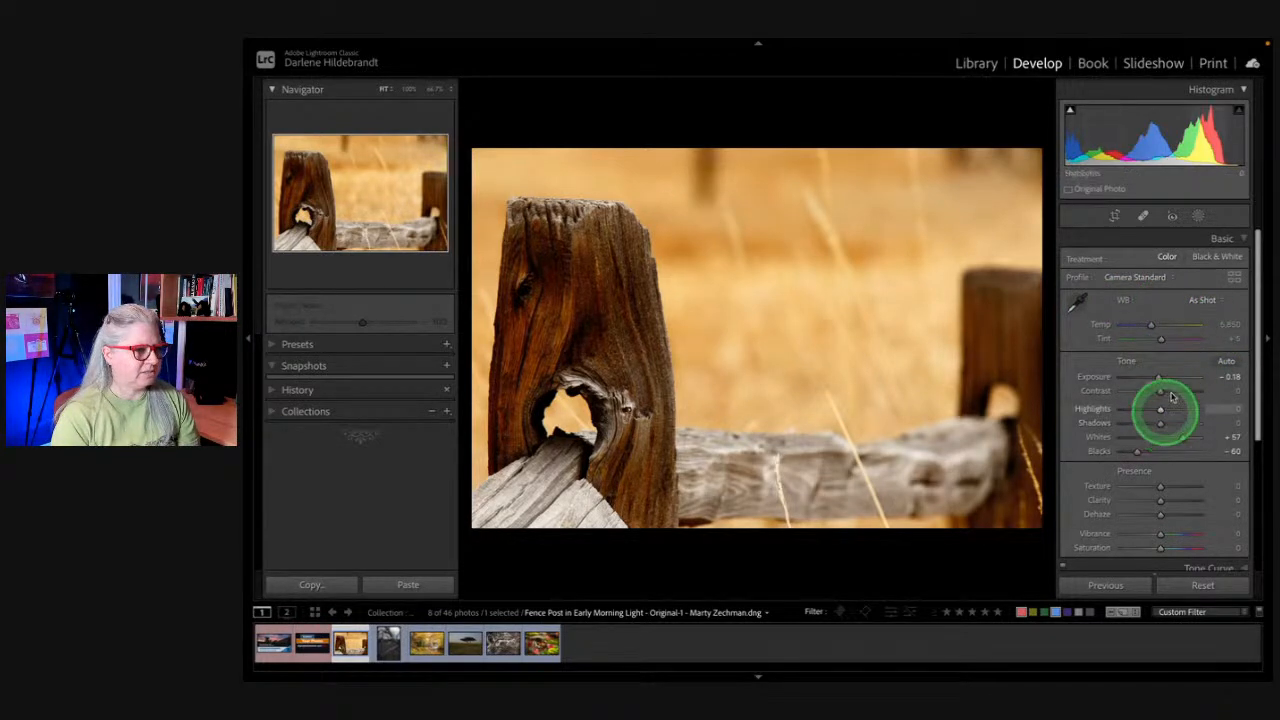
Step: Set the white balance temperature to 5,500 and compare the edited fence post photo with its before view
click(1204, 302)
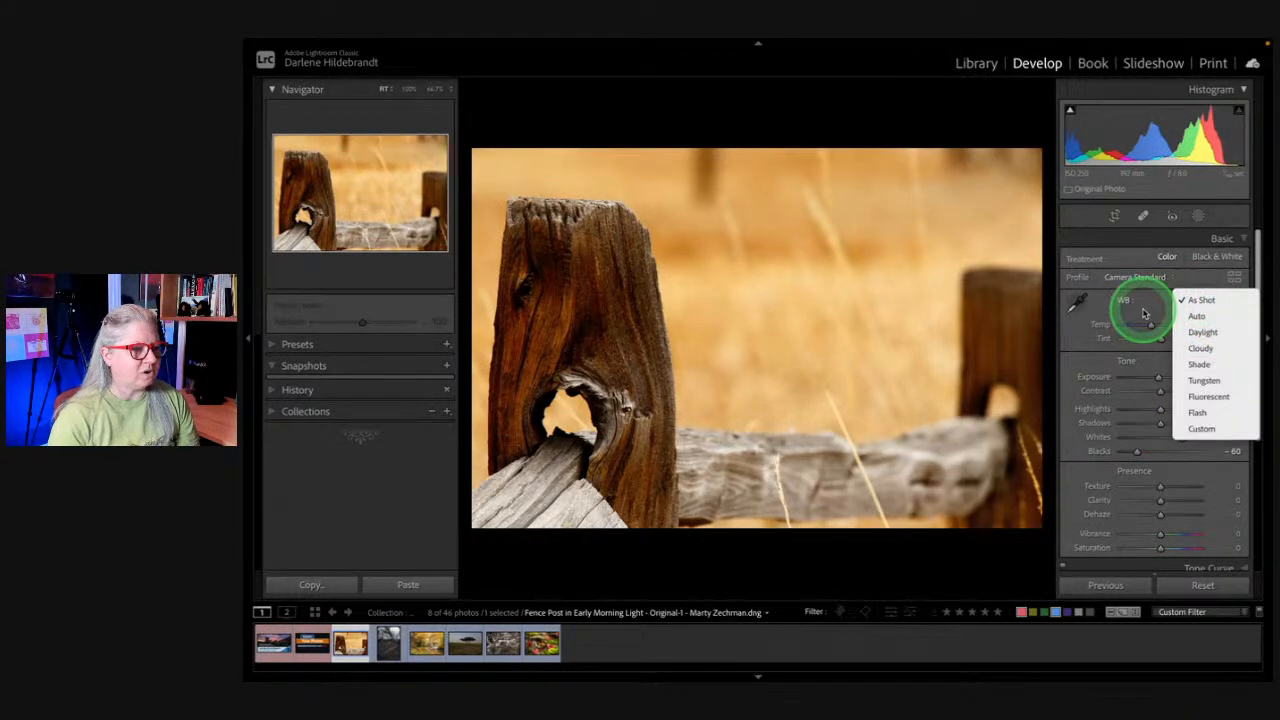
click(1201, 333)
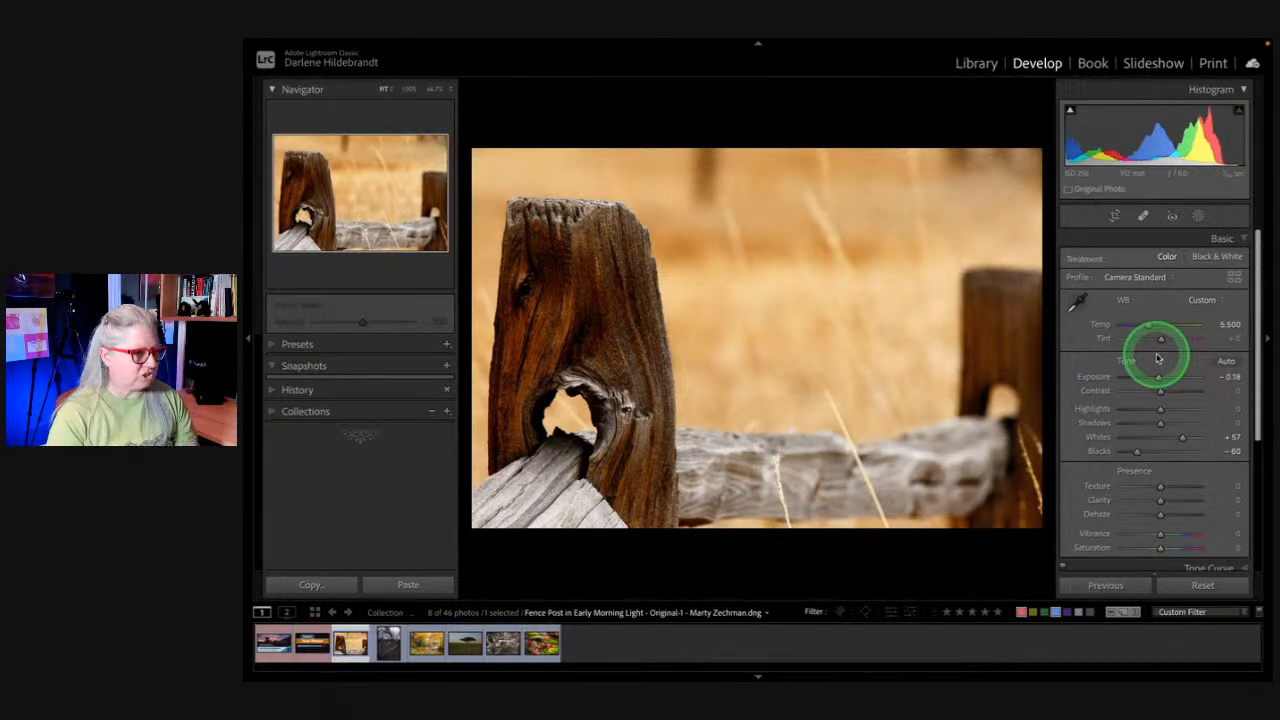
key(backslash)
key(backslash)
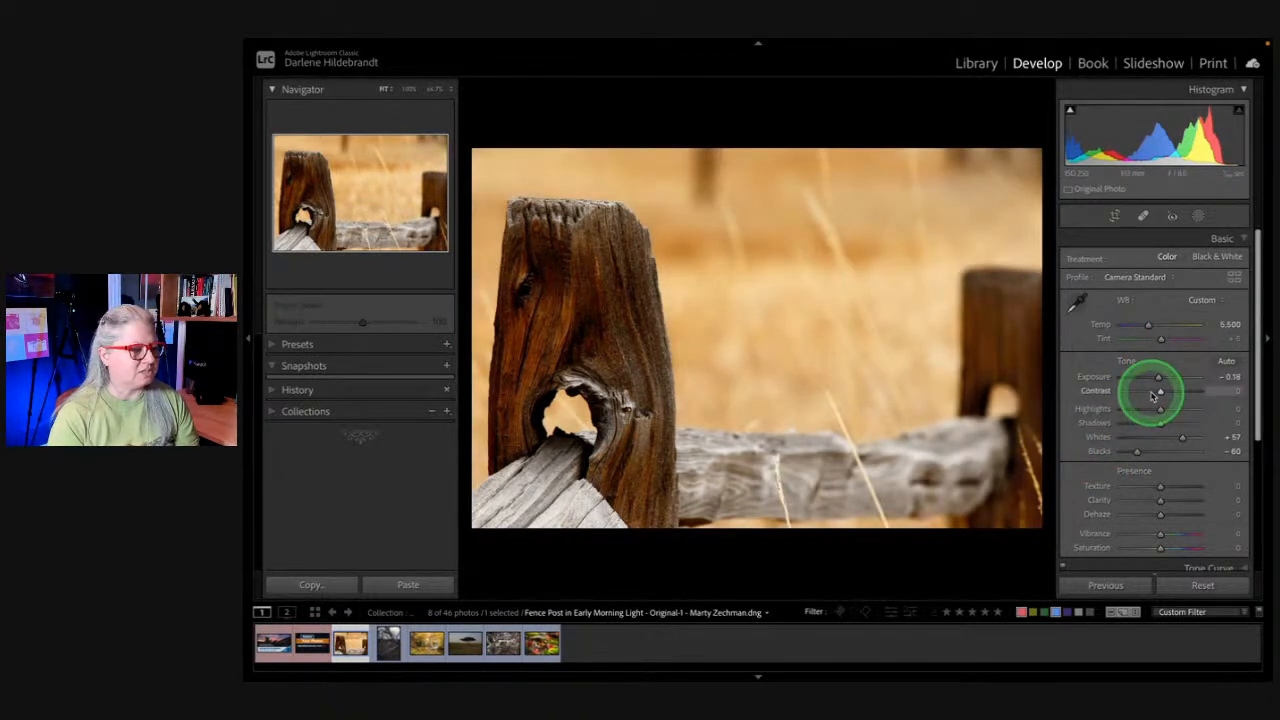
key(backslash)
key(backslash)
key(backslash)
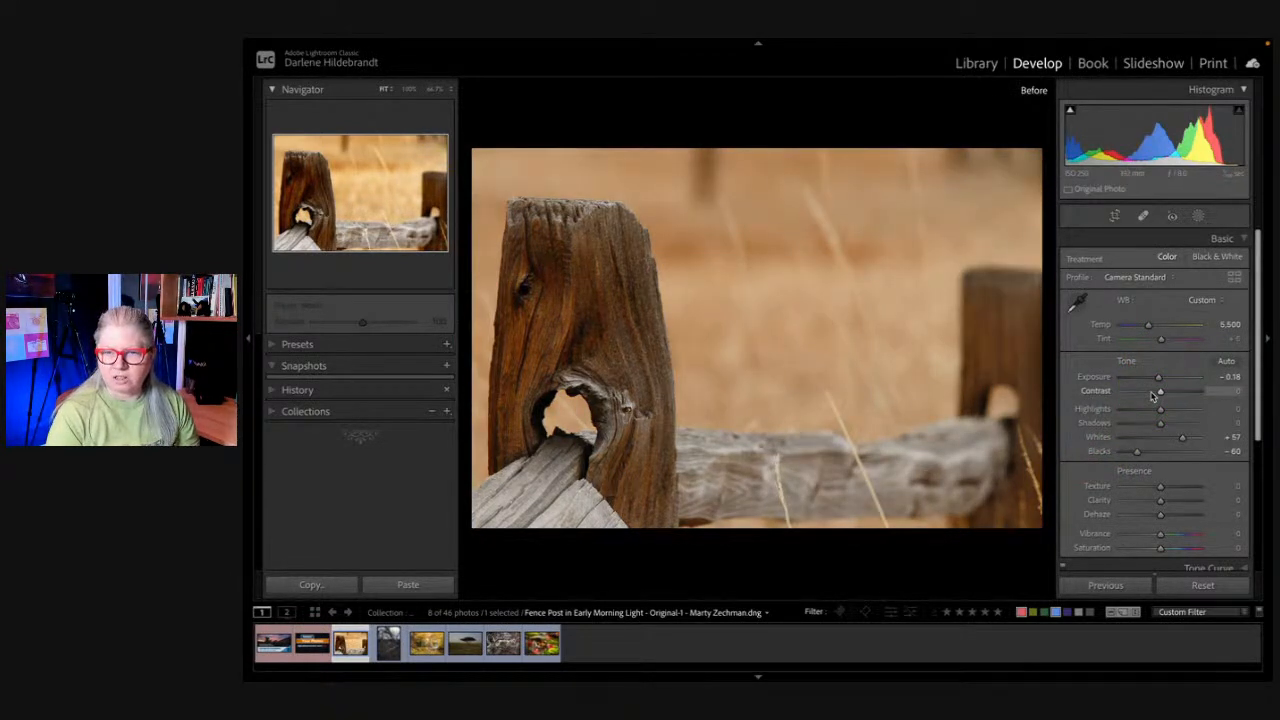
key(backslash)
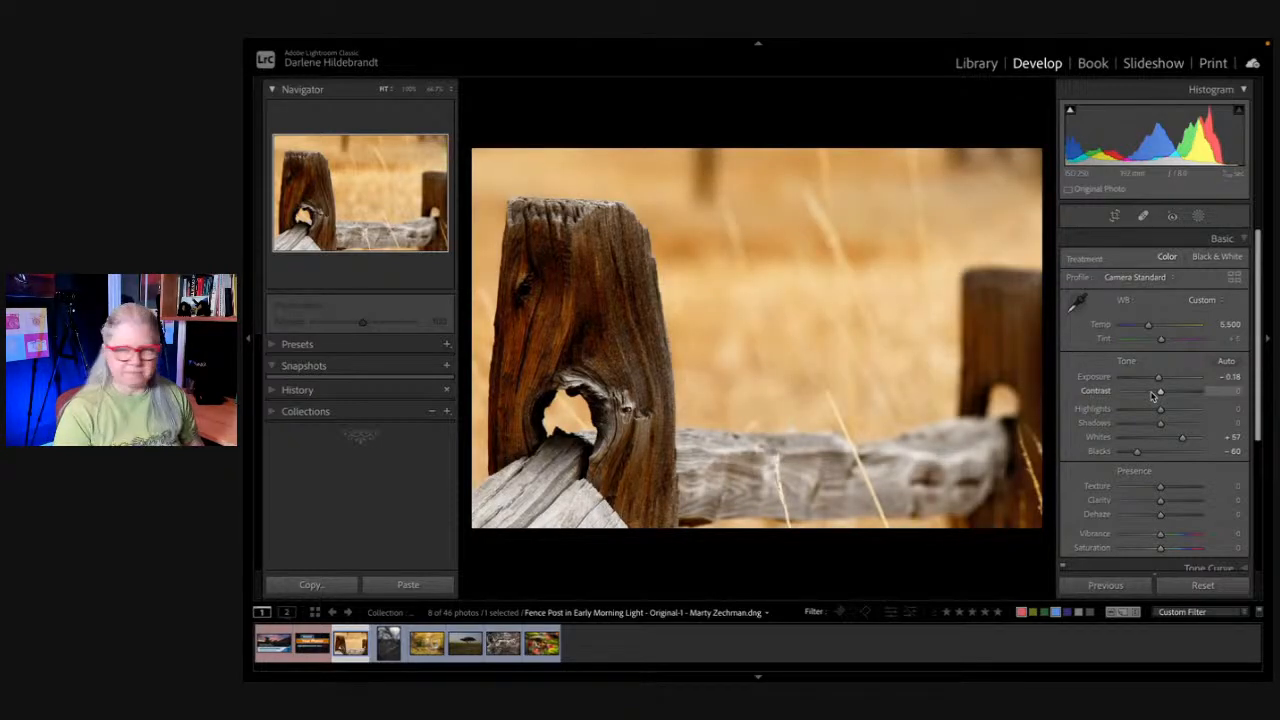
click(1153, 396)
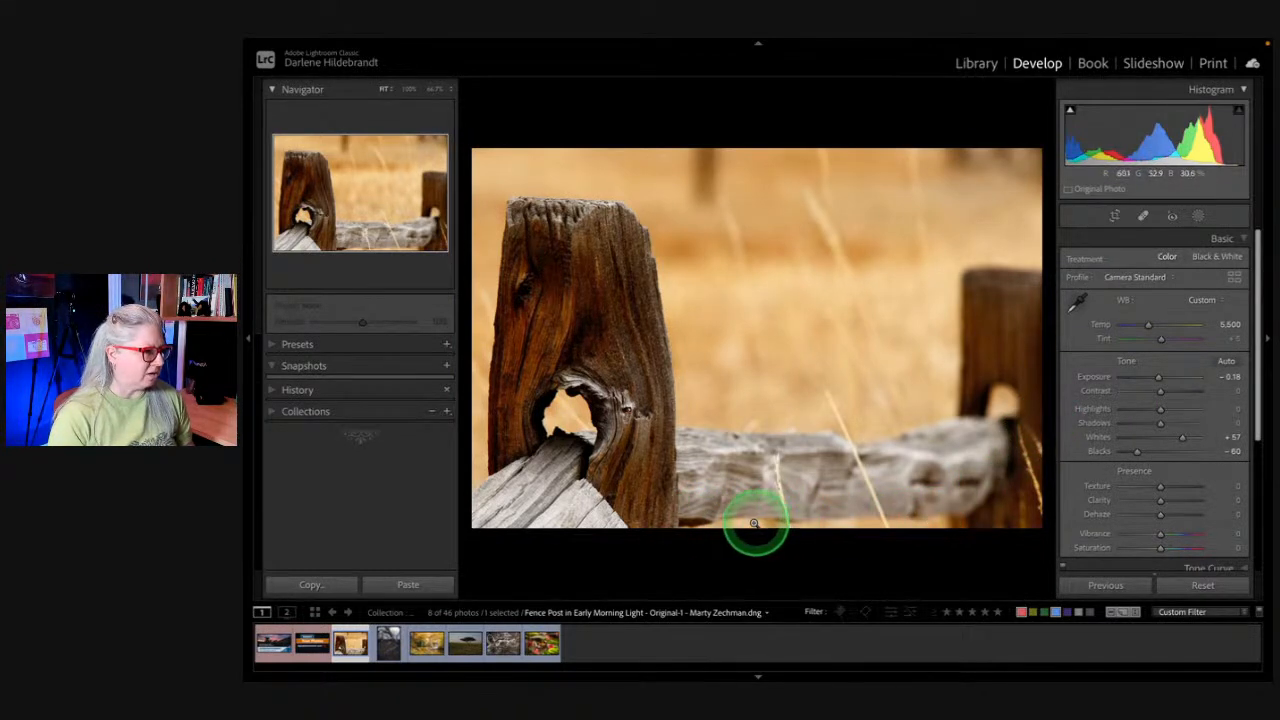
Step: Crop the fence post photo slightly tighter at its left and bottom edges, keeping the original aspect ratio
key(r)
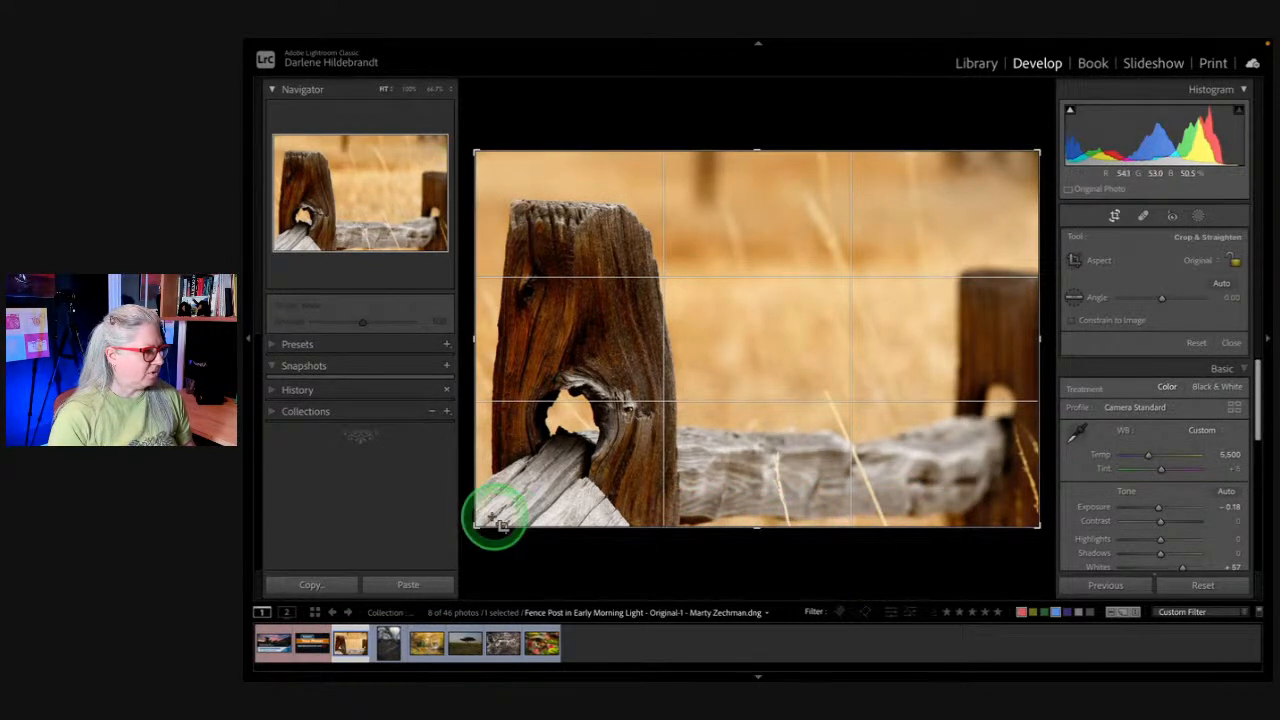
mouse_move(476, 523)
mouse_down()
mouse_move(491, 494)
mouse_move(477, 523)
mouse_move(634, 491)
mouse_move(671, 414)
mouse_move(497, 434)
mouse_move(466, 534)
mouse_up()
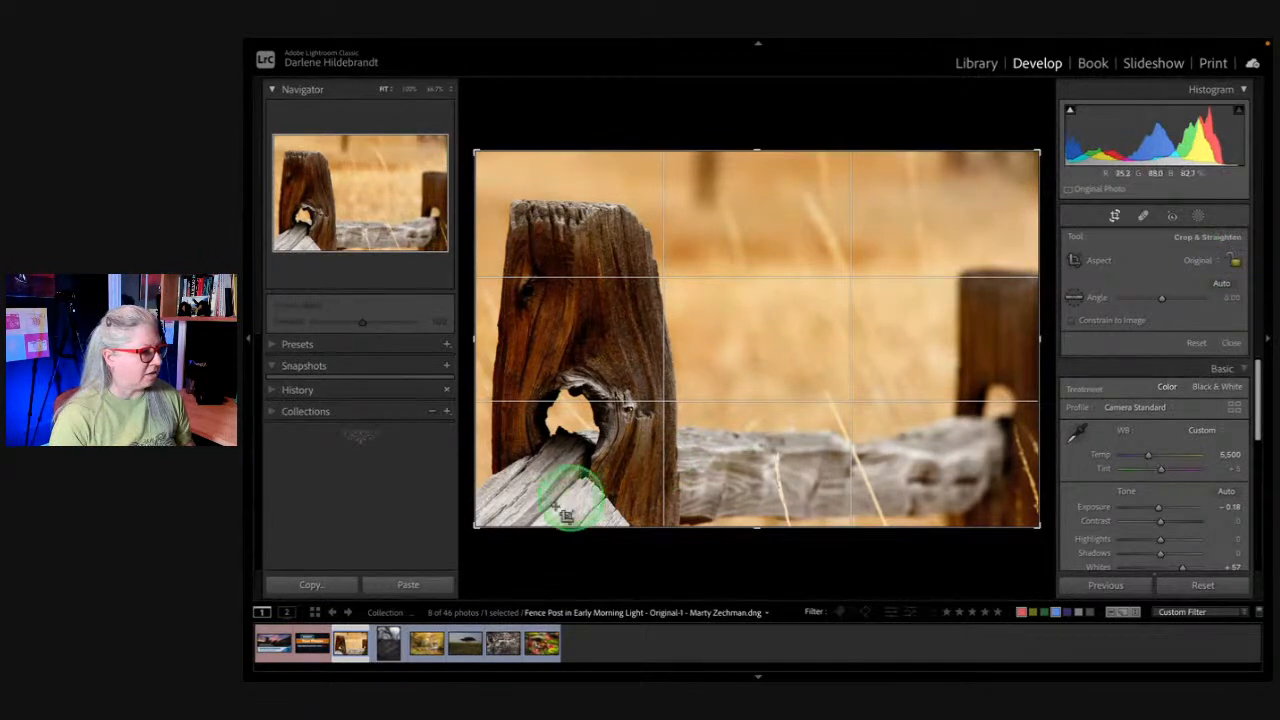
mouse_move(480, 523)
mouse_down()
mouse_move(500, 514)
mouse_move(489, 525)
mouse_up()
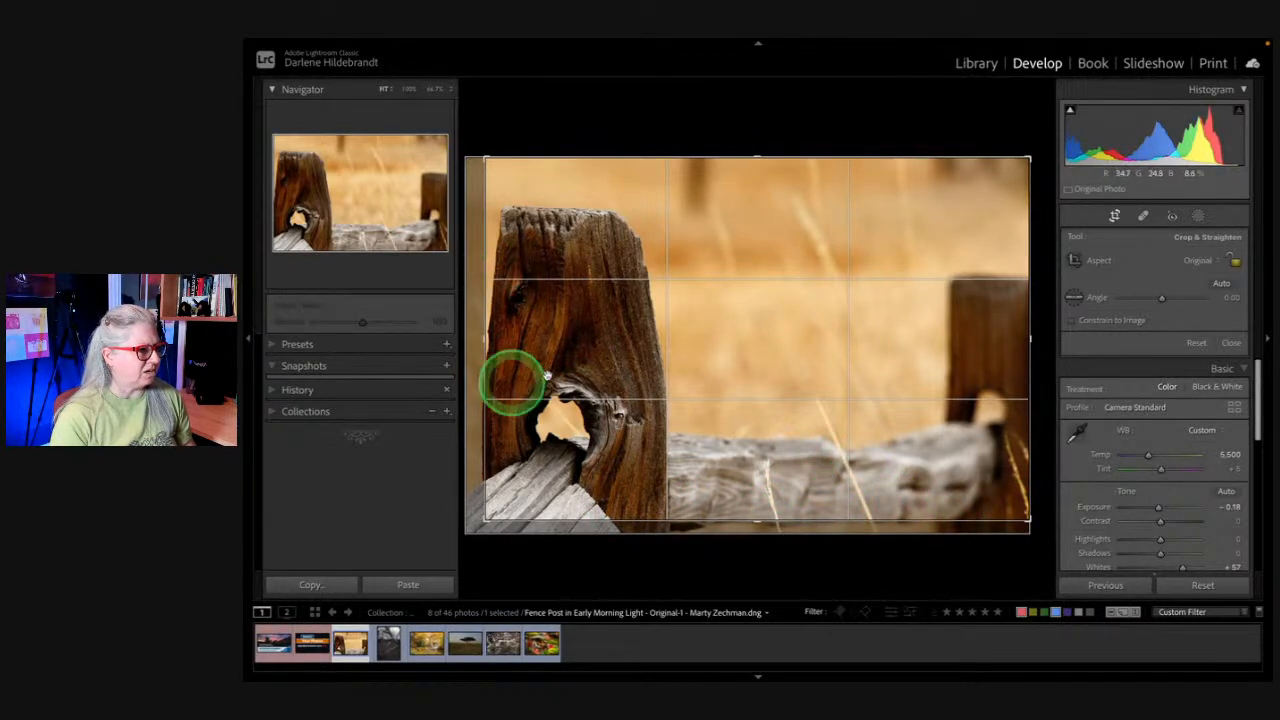
key(Return)
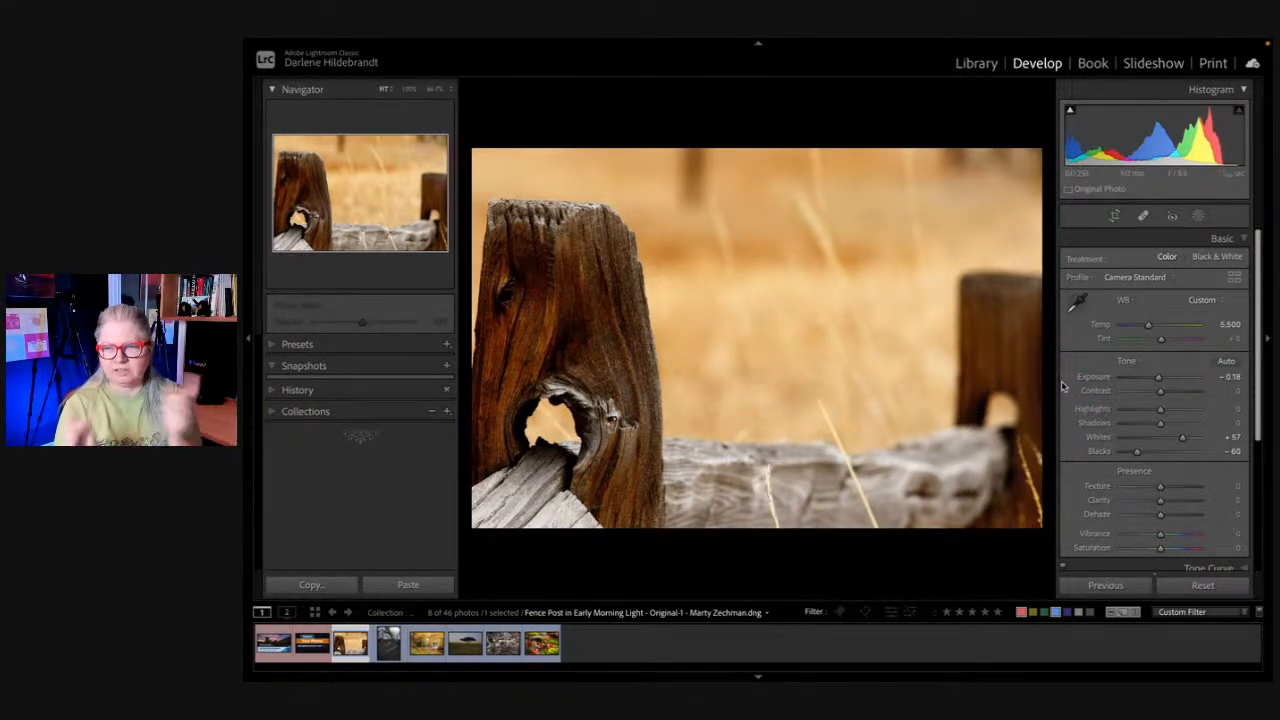
Step: Flip the cropped fence post photo horizontally
mouse_move(500, 45)
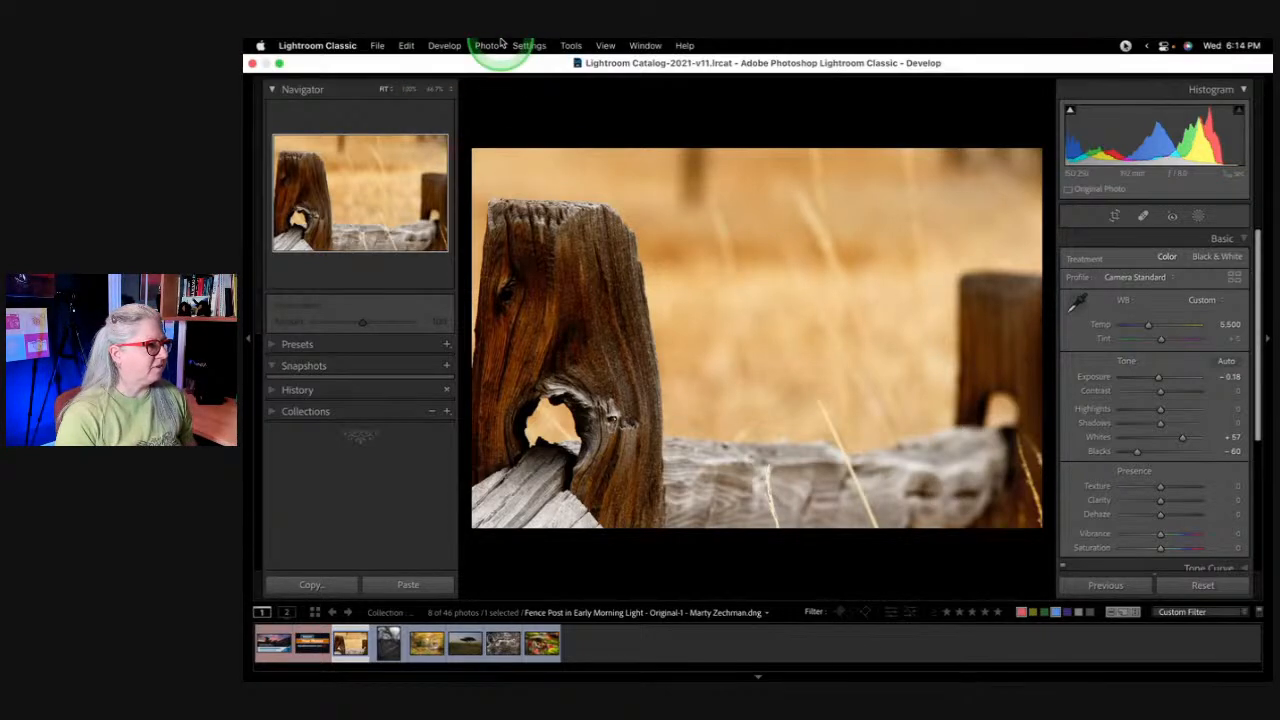
click(407, 45)
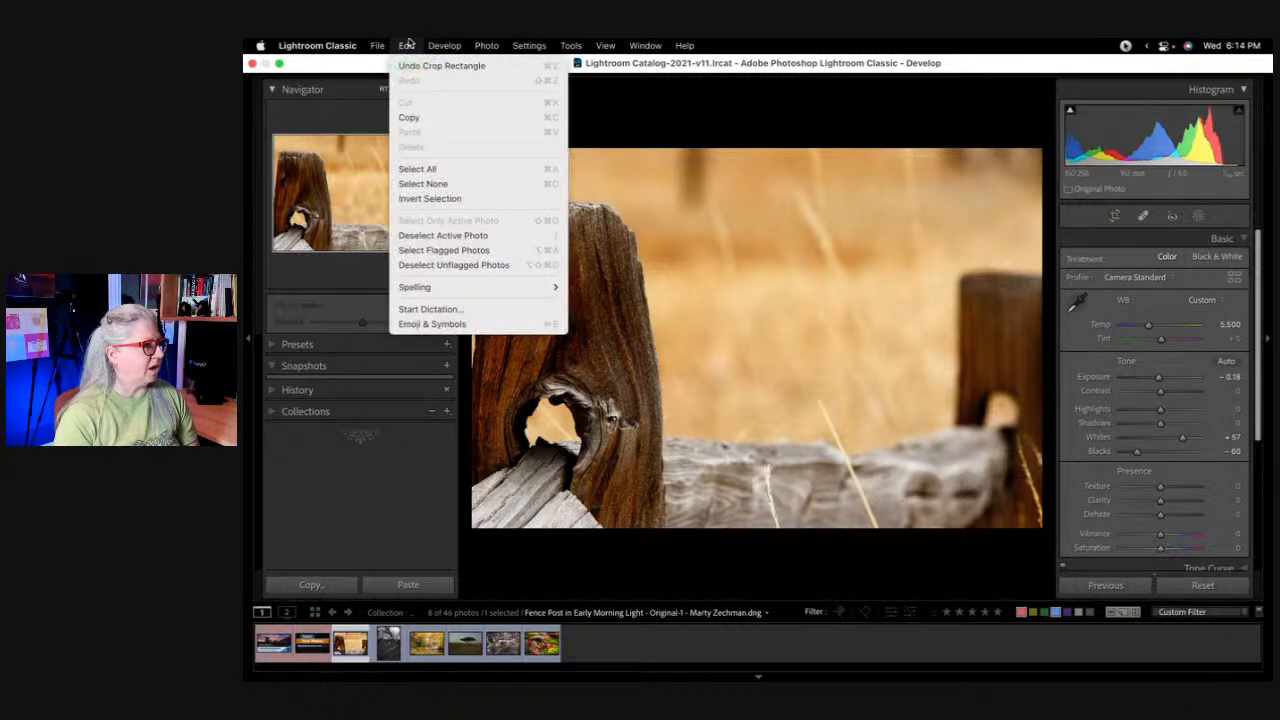
click(487, 45)
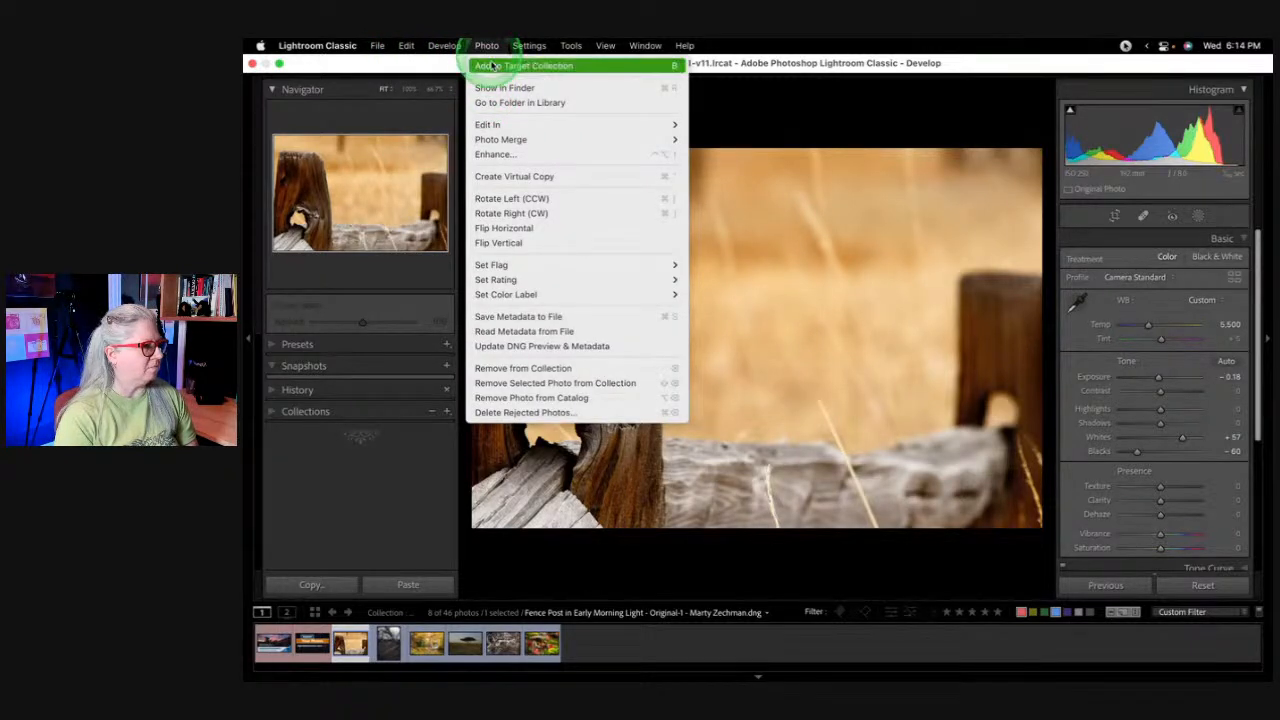
click(513, 226)
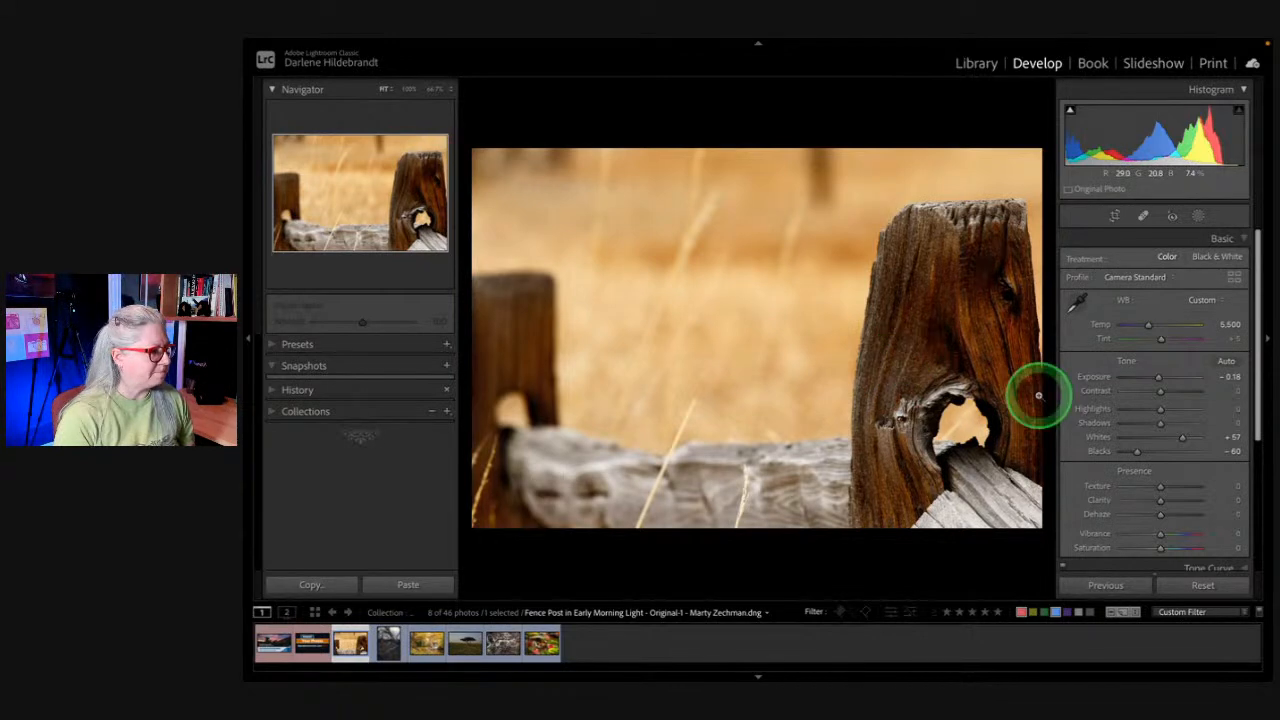
Step: Apply the Edge darken low vignette preset to the fence post photo and review its Post-Crop Vignetting settings
click(269, 345)
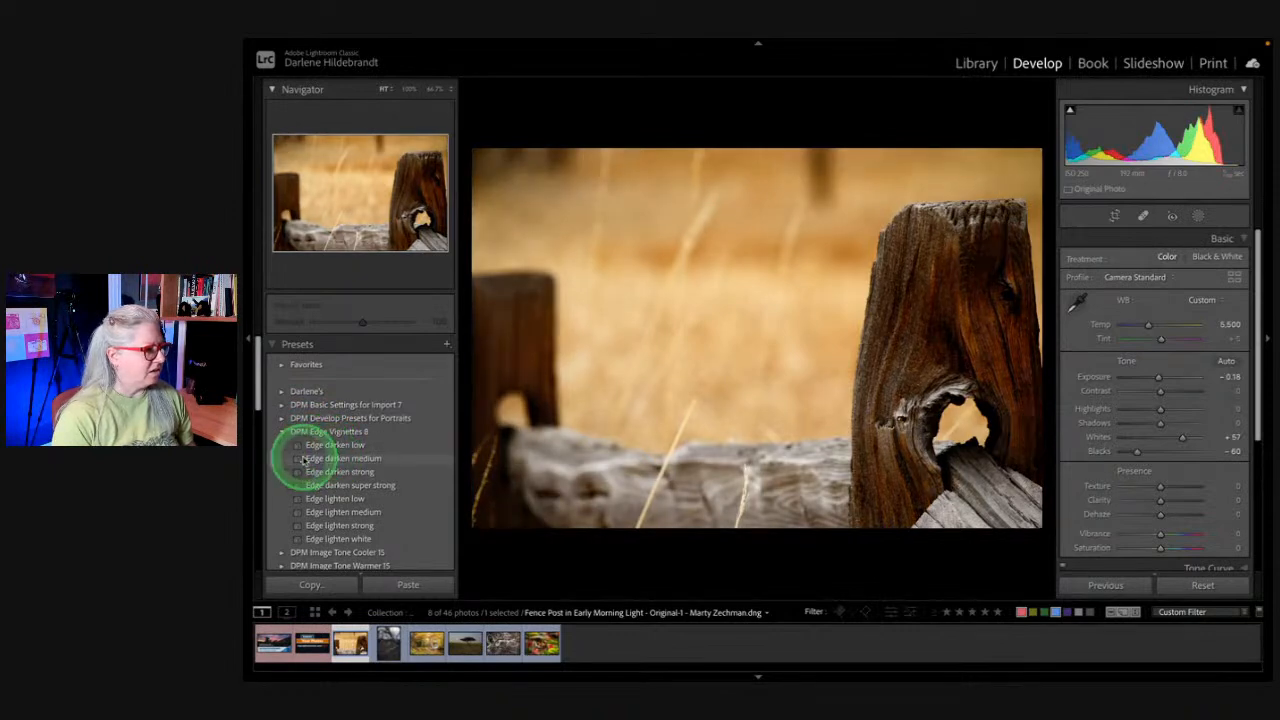
click(336, 445)
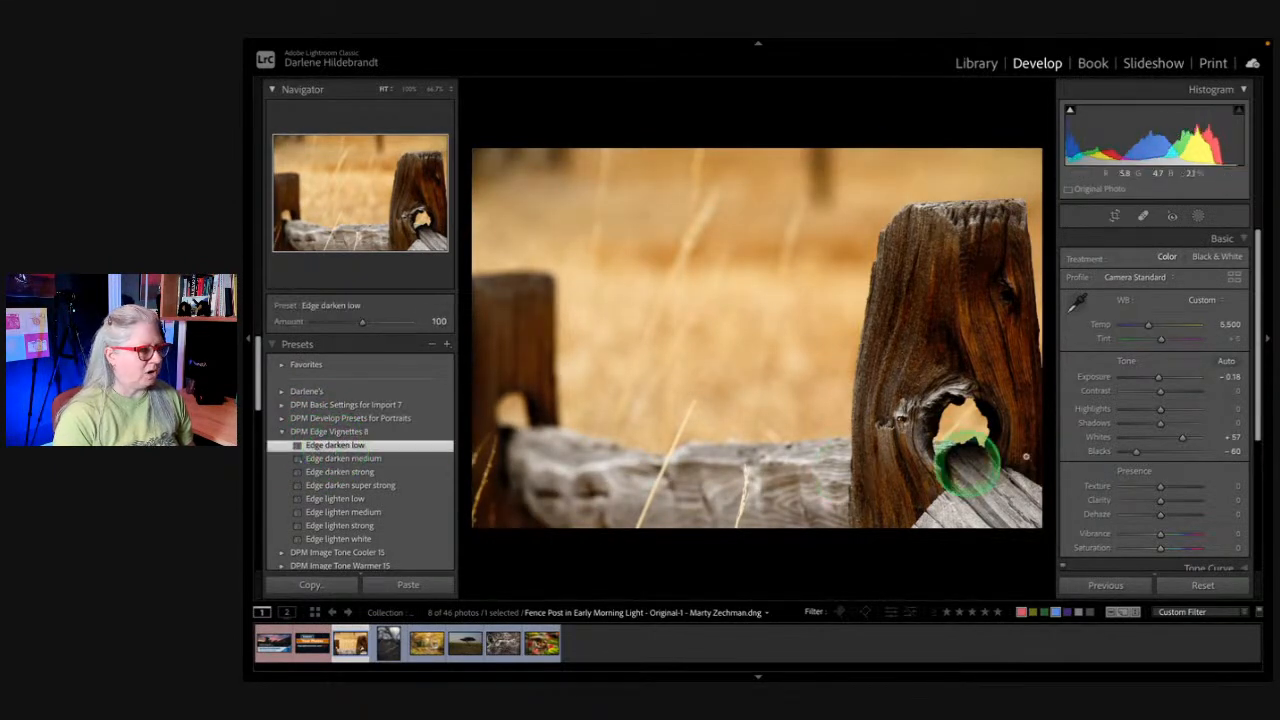
scroll(1240, 458, down, 4)
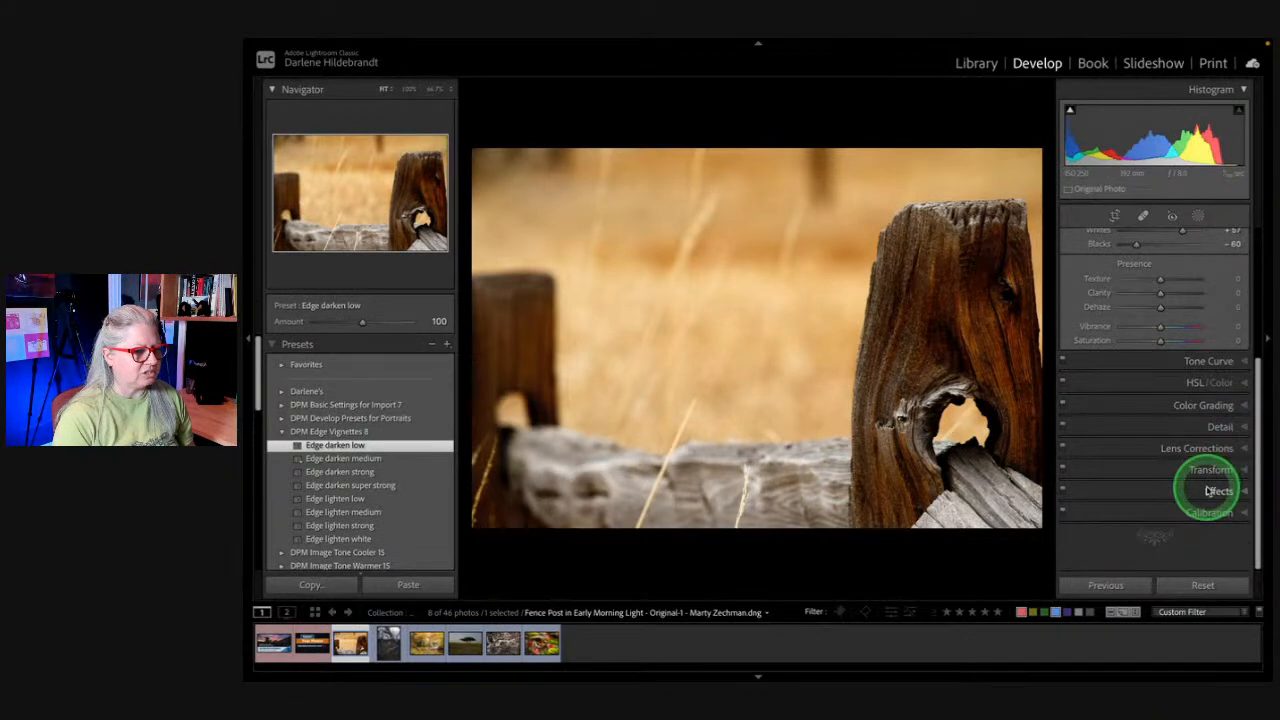
click(1212, 489)
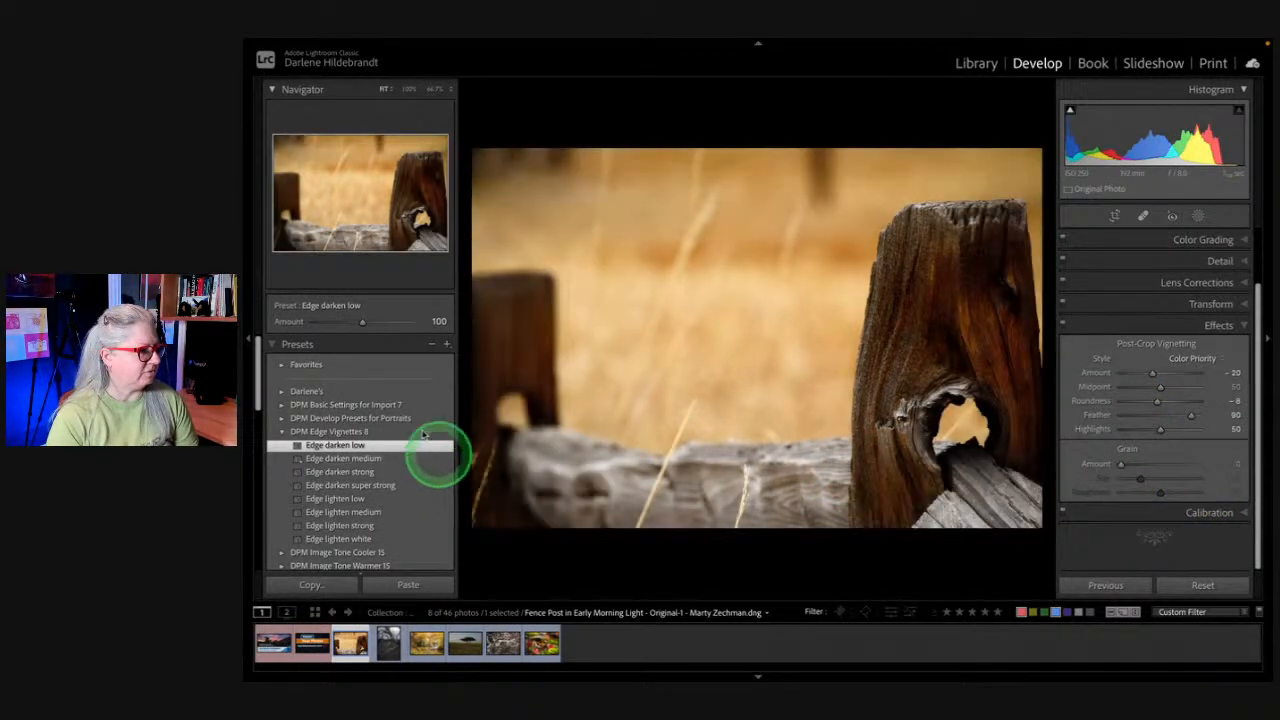
click(1155, 372)
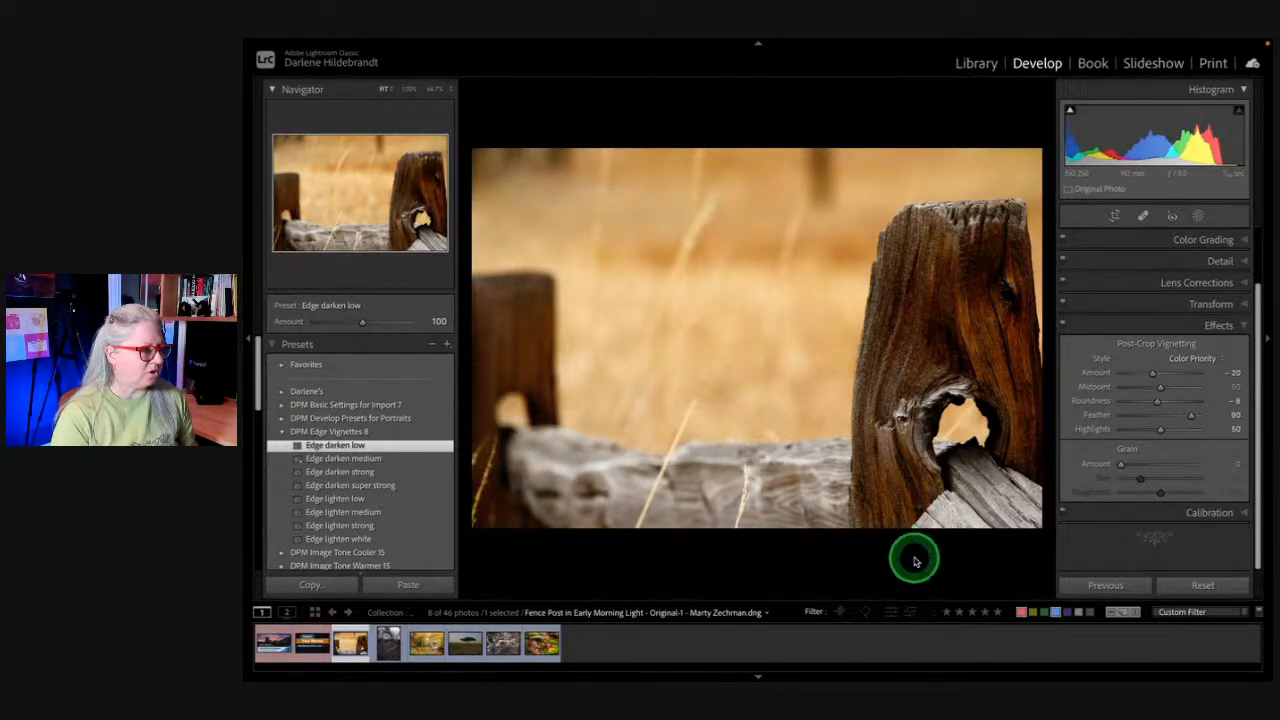
Step: Check the photo's shooting info and inspect the post and blurred background at 66.7% and 100% zoom
scroll(1133, 338, up, 2)
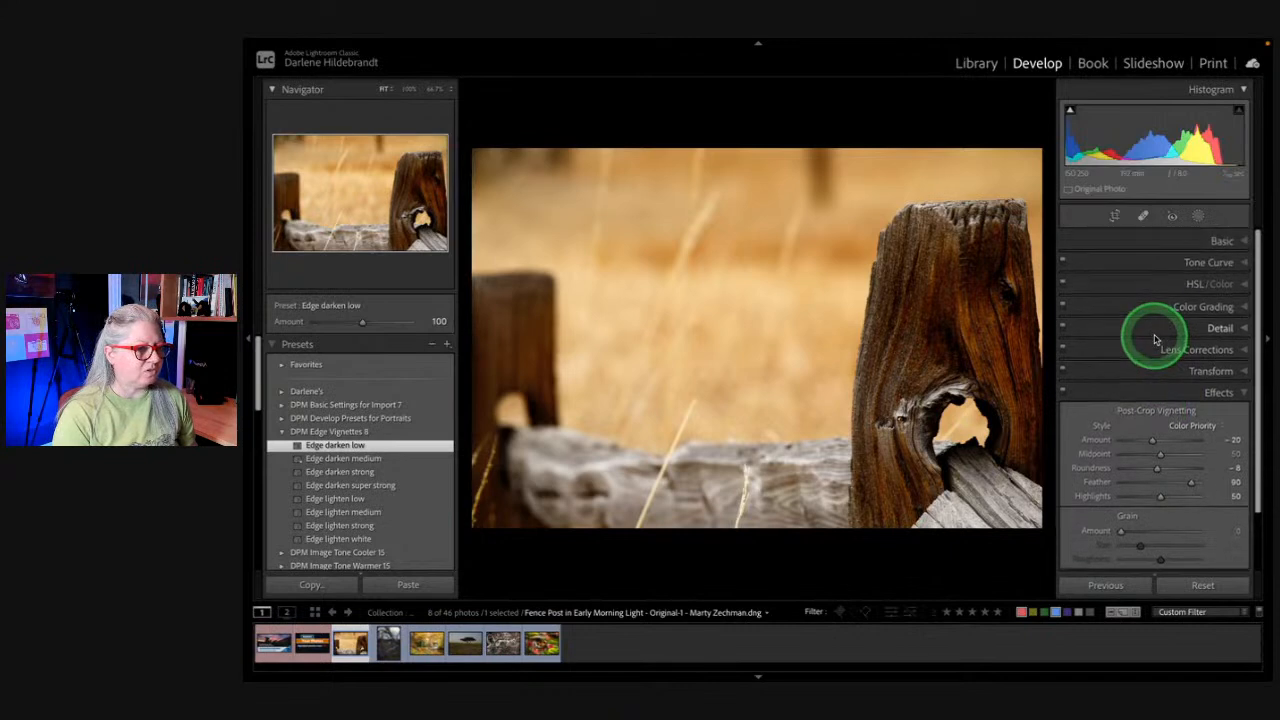
click(1135, 282)
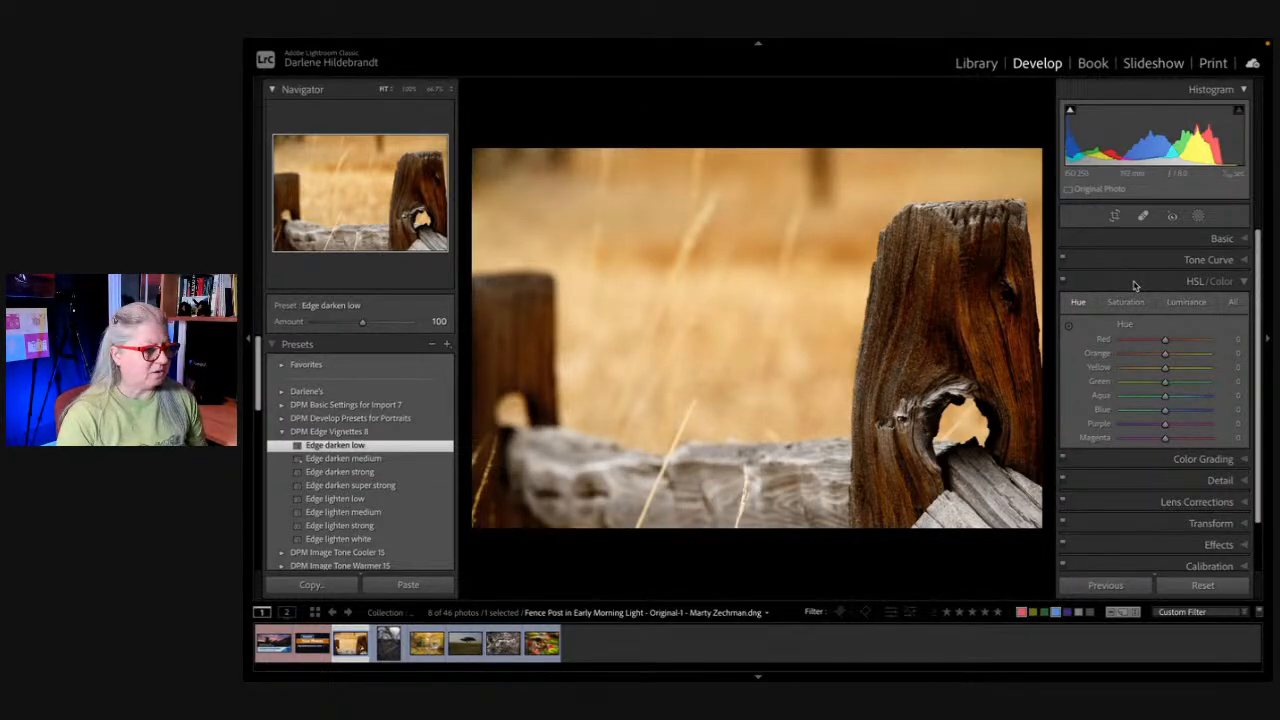
click(1135, 284)
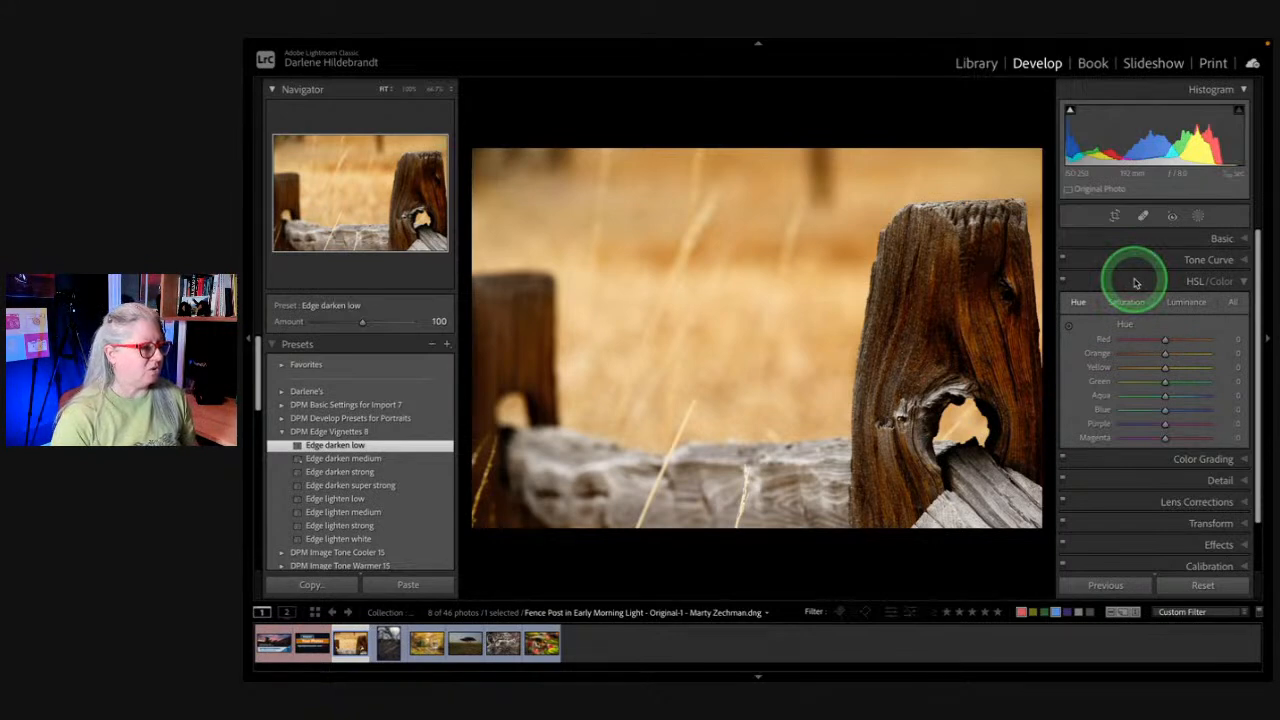
key(i)
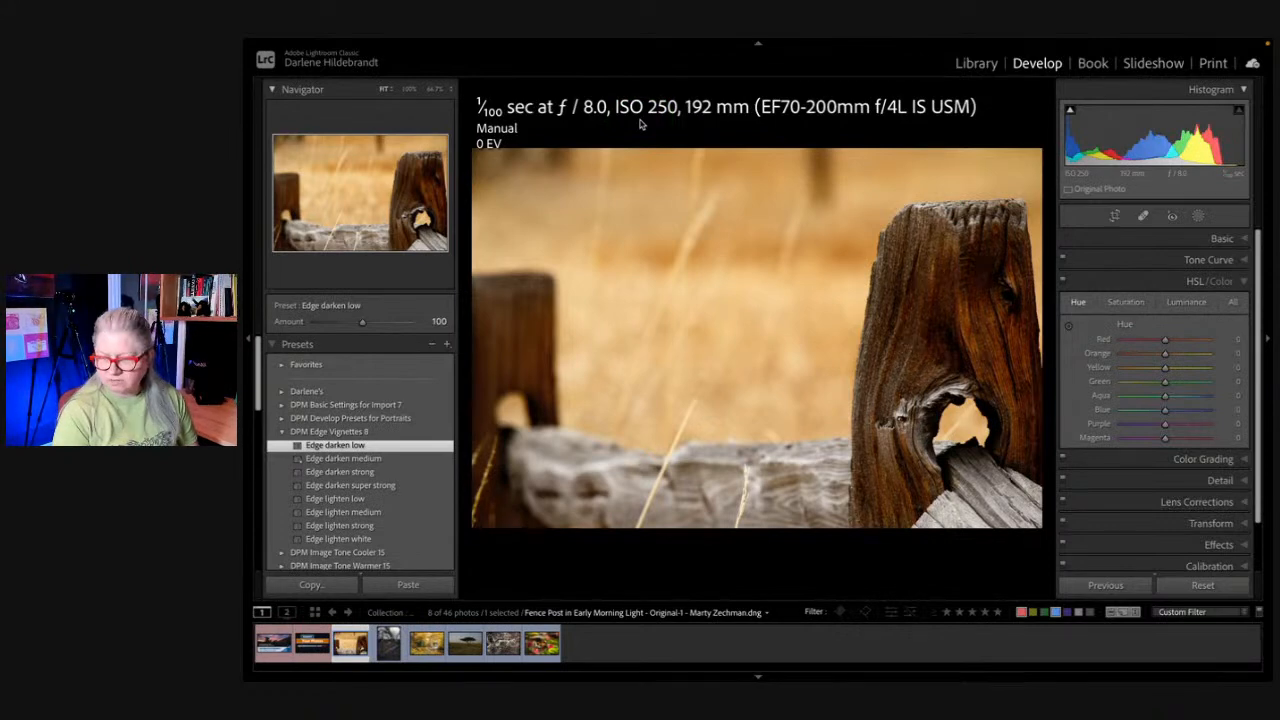
key(i)
click(905, 340)
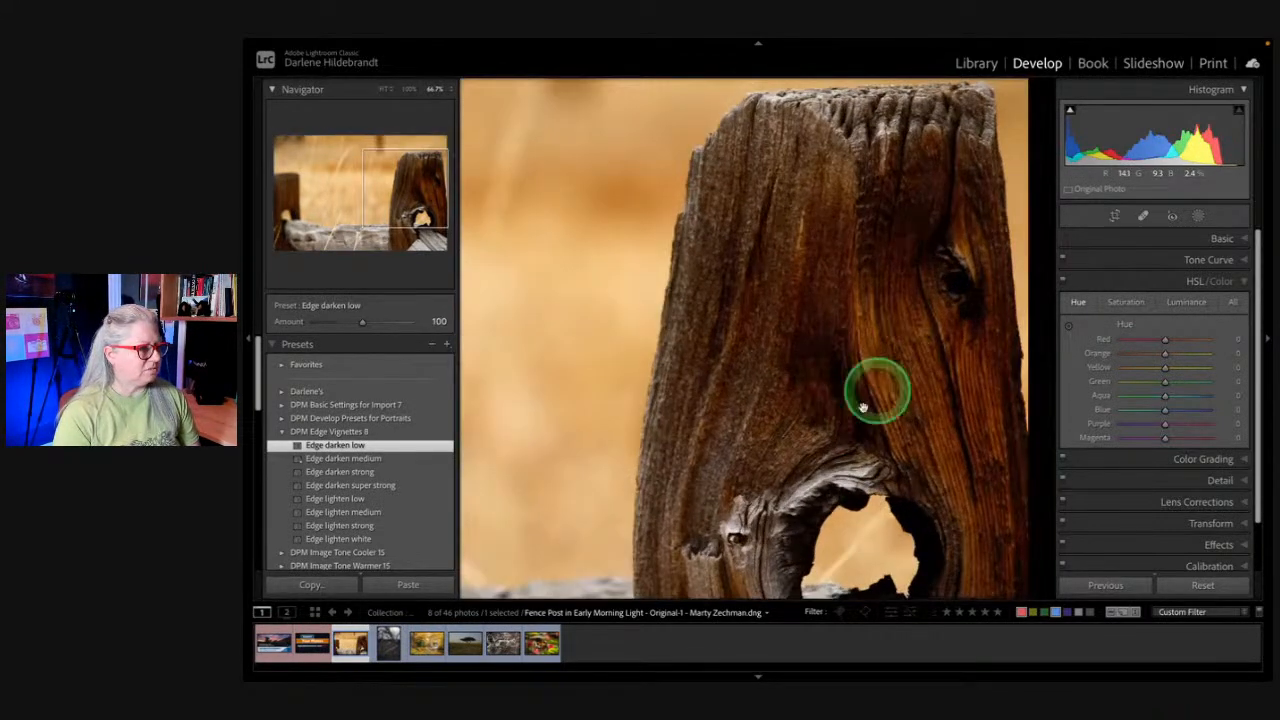
scroll(768, 436, left, 10)
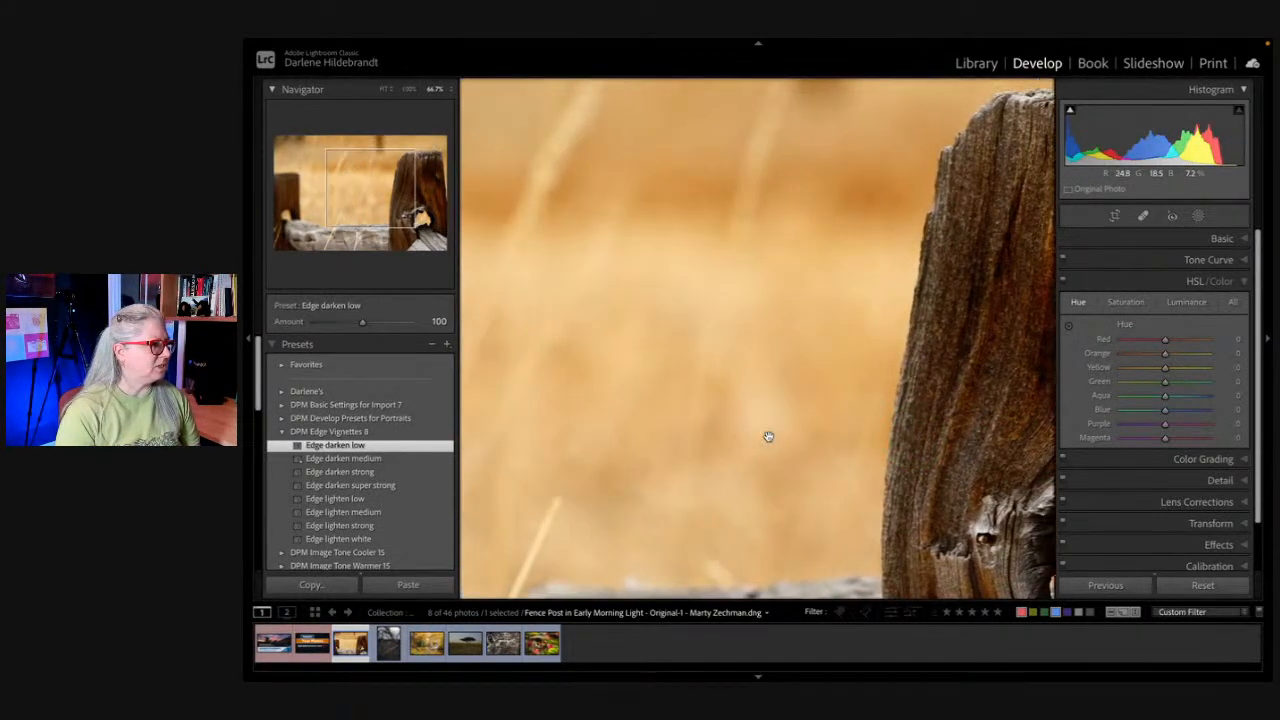
click(409, 89)
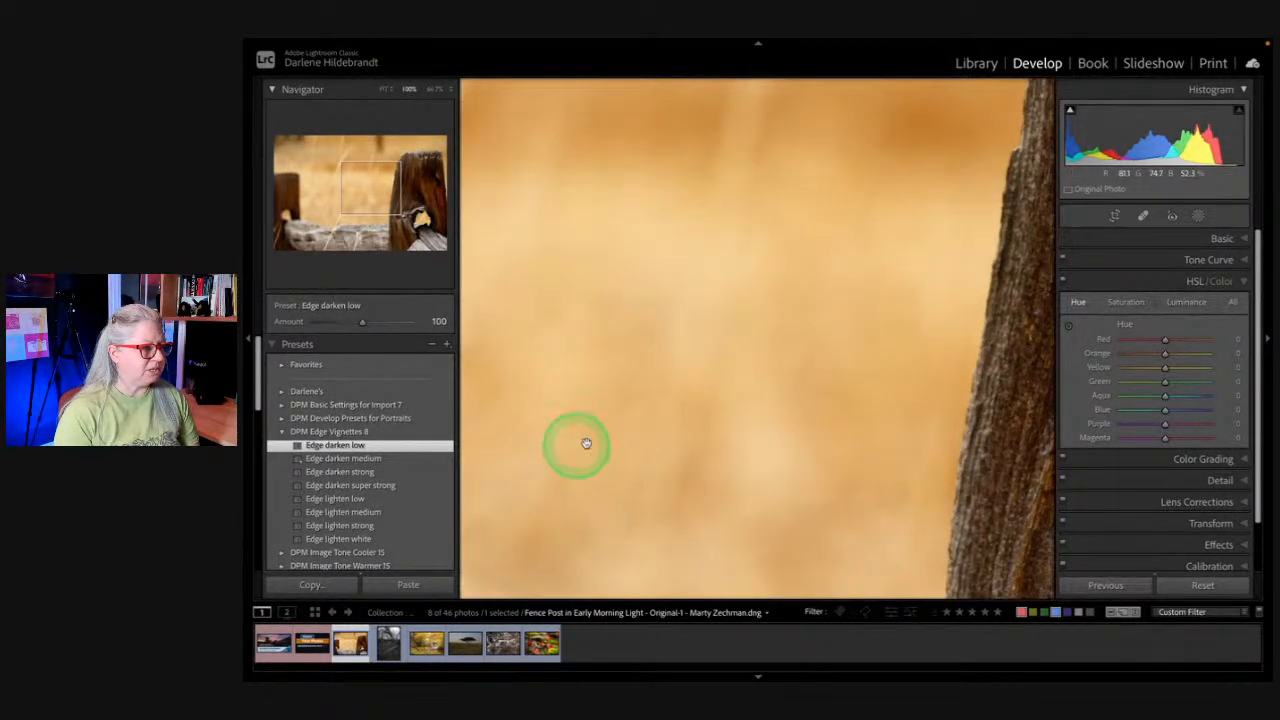
click(843, 393)
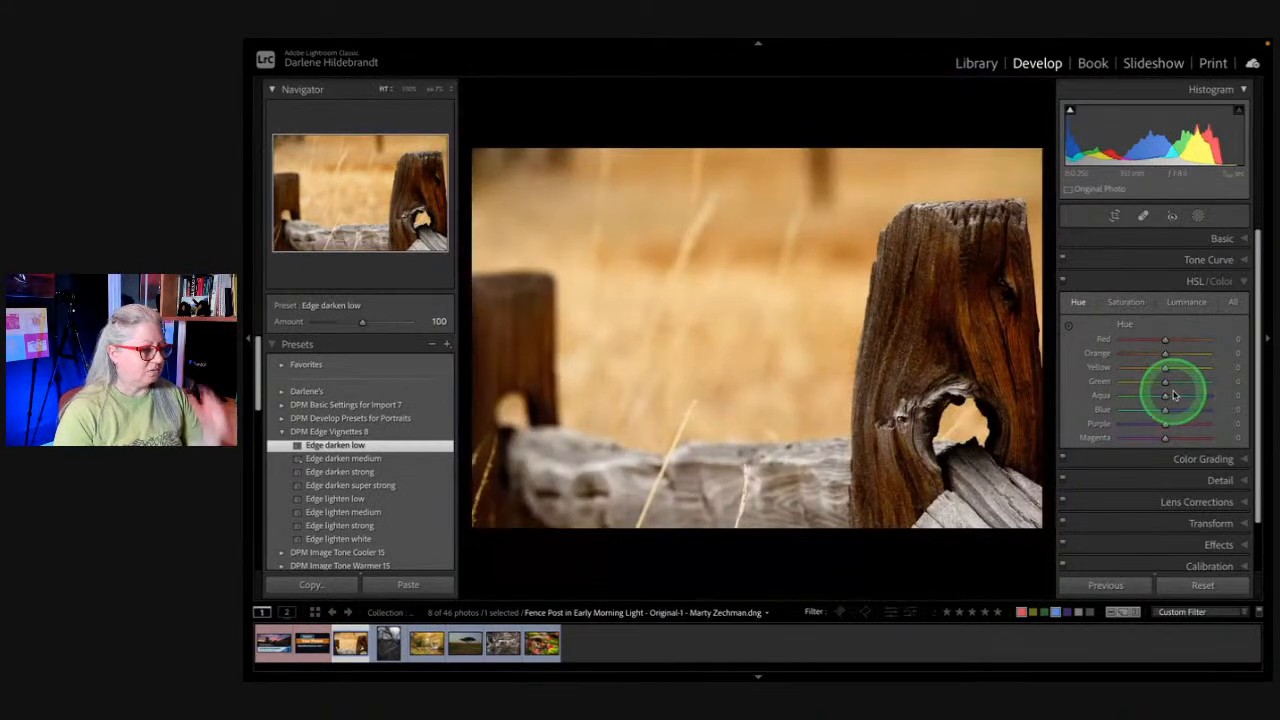
Step: Push the fence post photo's sharpening to Amount 150, Radius 3.0 and Detail 100
scroll(1174, 395, down, 1)
scroll(1174, 395, down, 1)
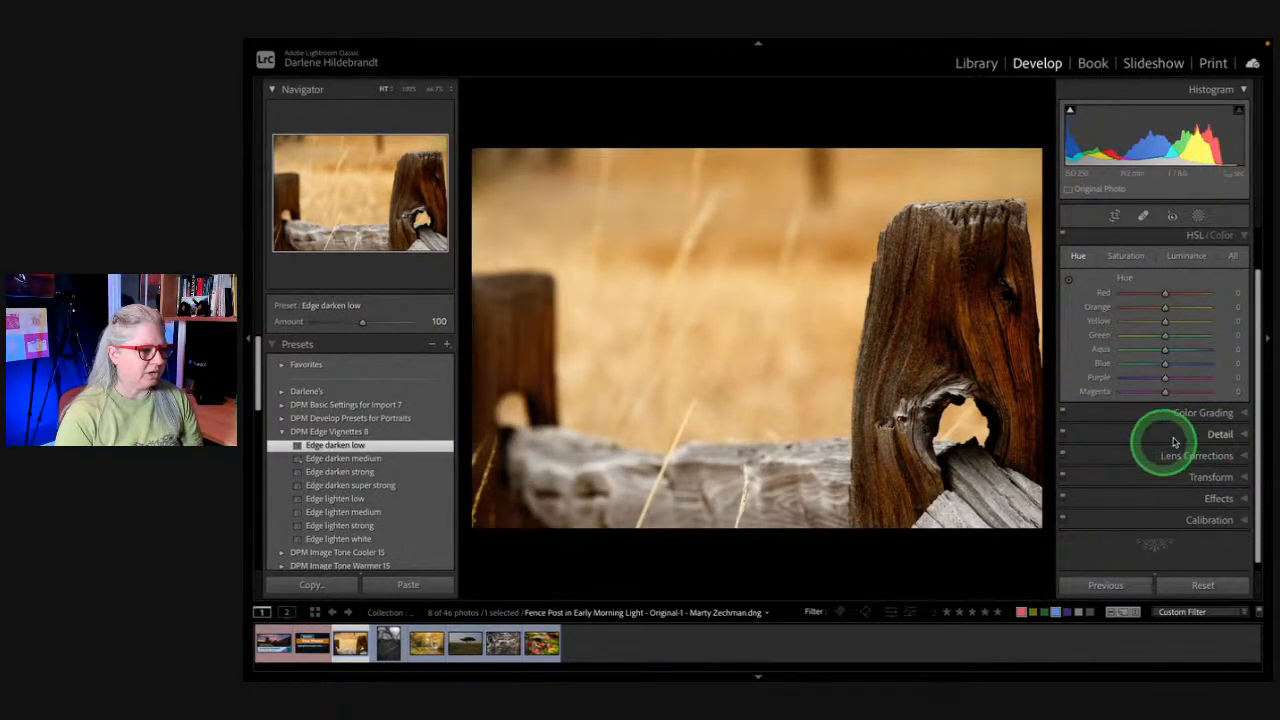
click(1213, 437)
scroll(1143, 380, up, 2)
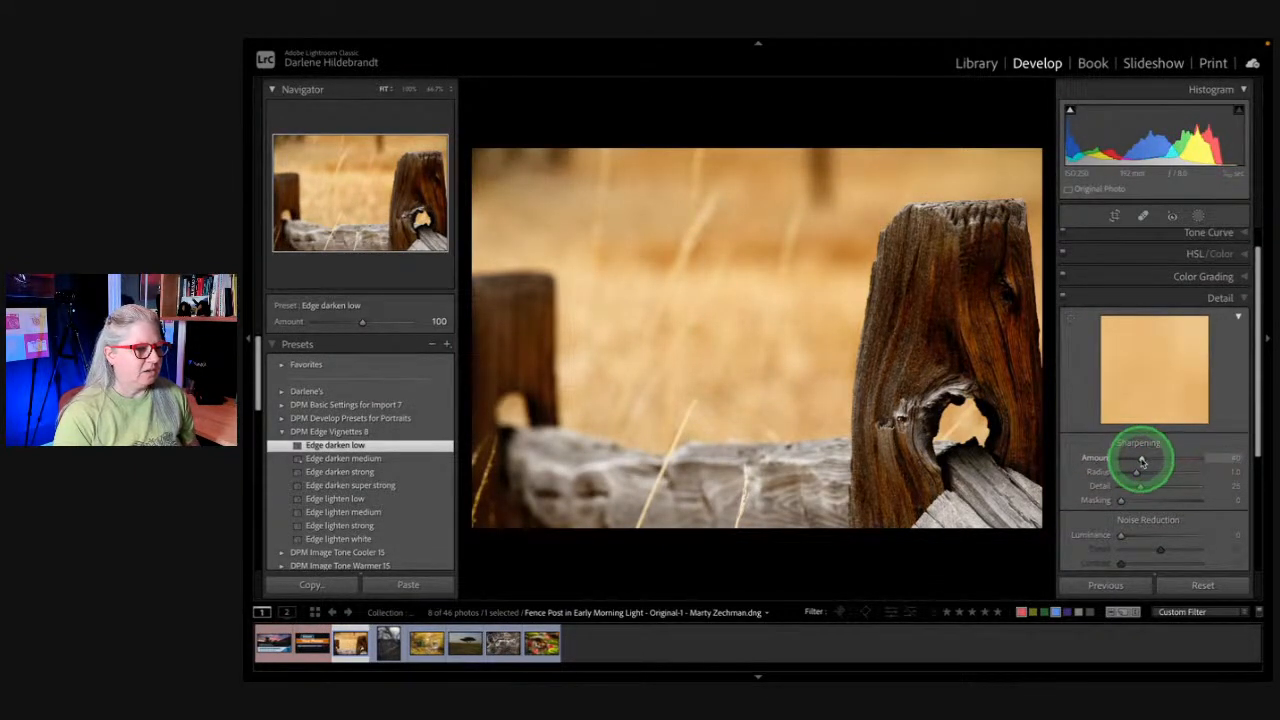
drag(1120, 501, 1042, 497)
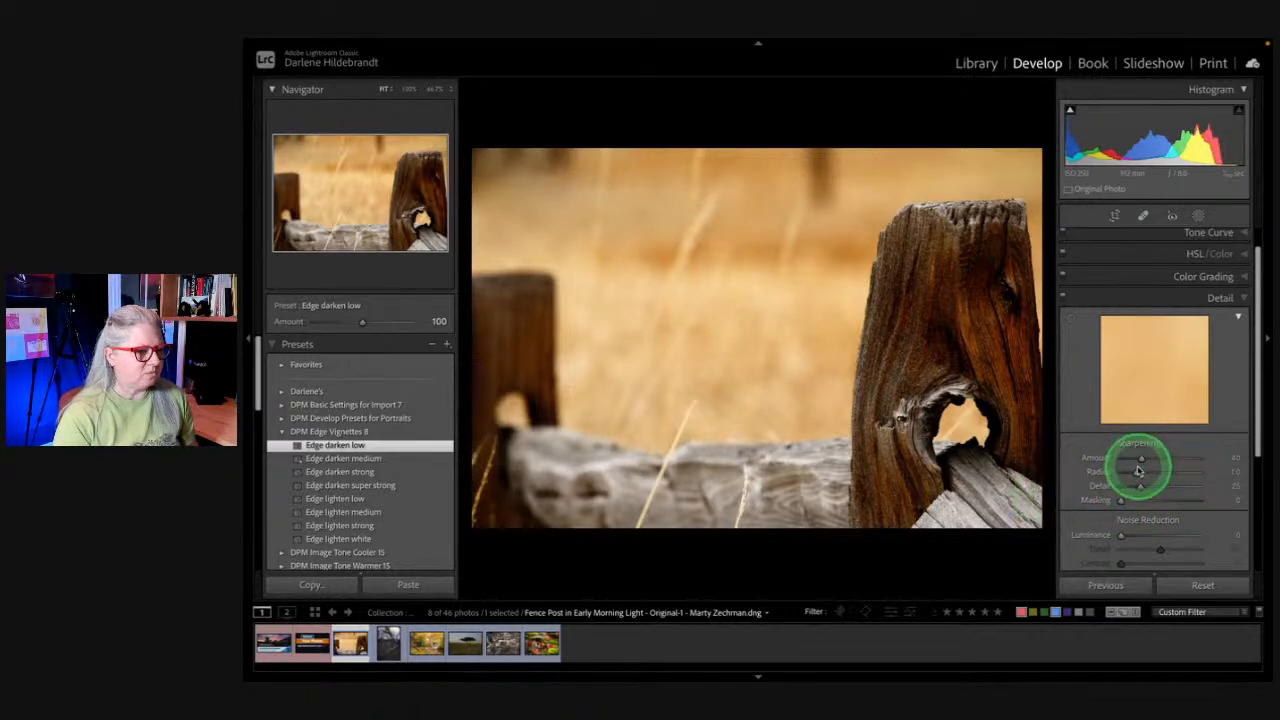
drag(1140, 460, 1235, 458)
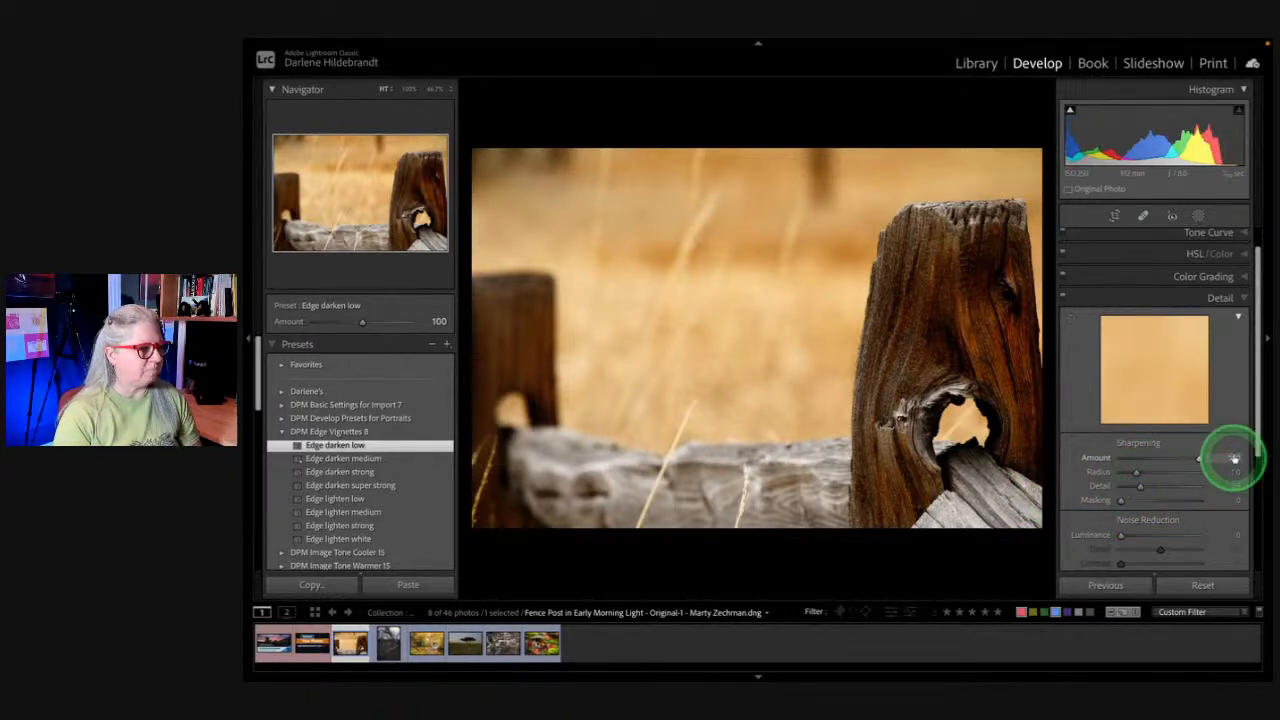
drag(1134, 471, 1240, 467)
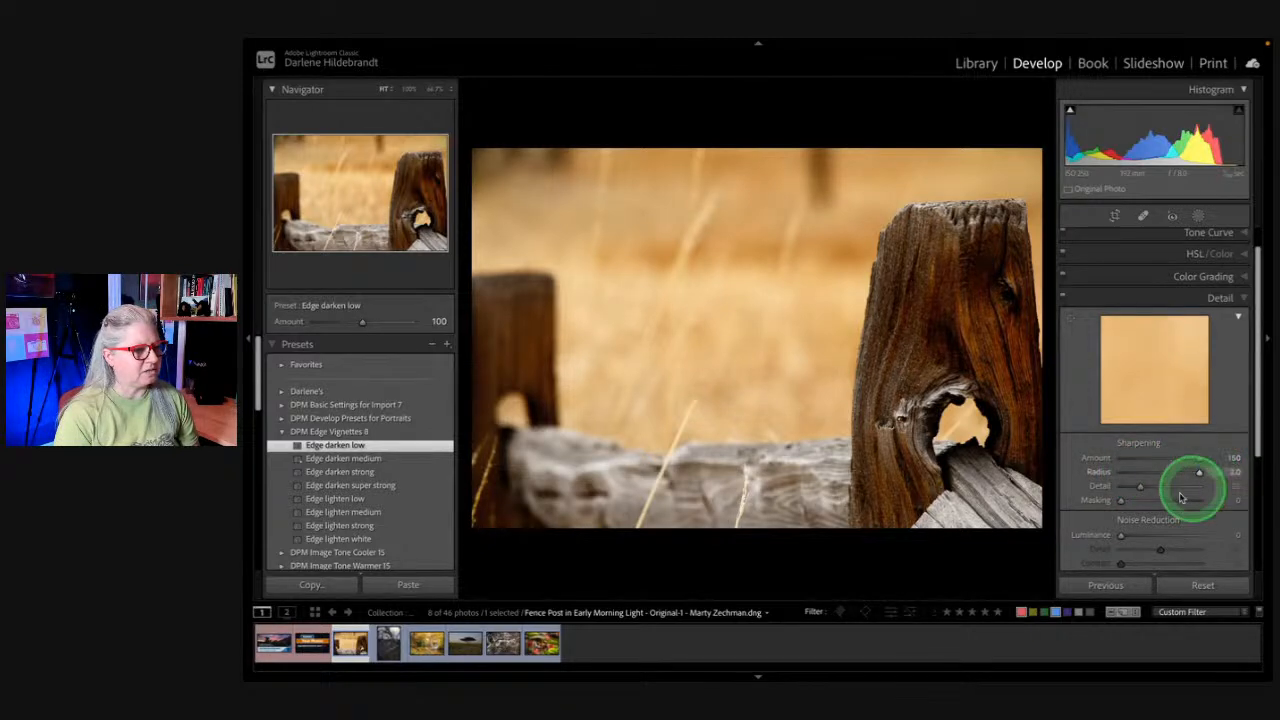
drag(1141, 486, 1211, 473)
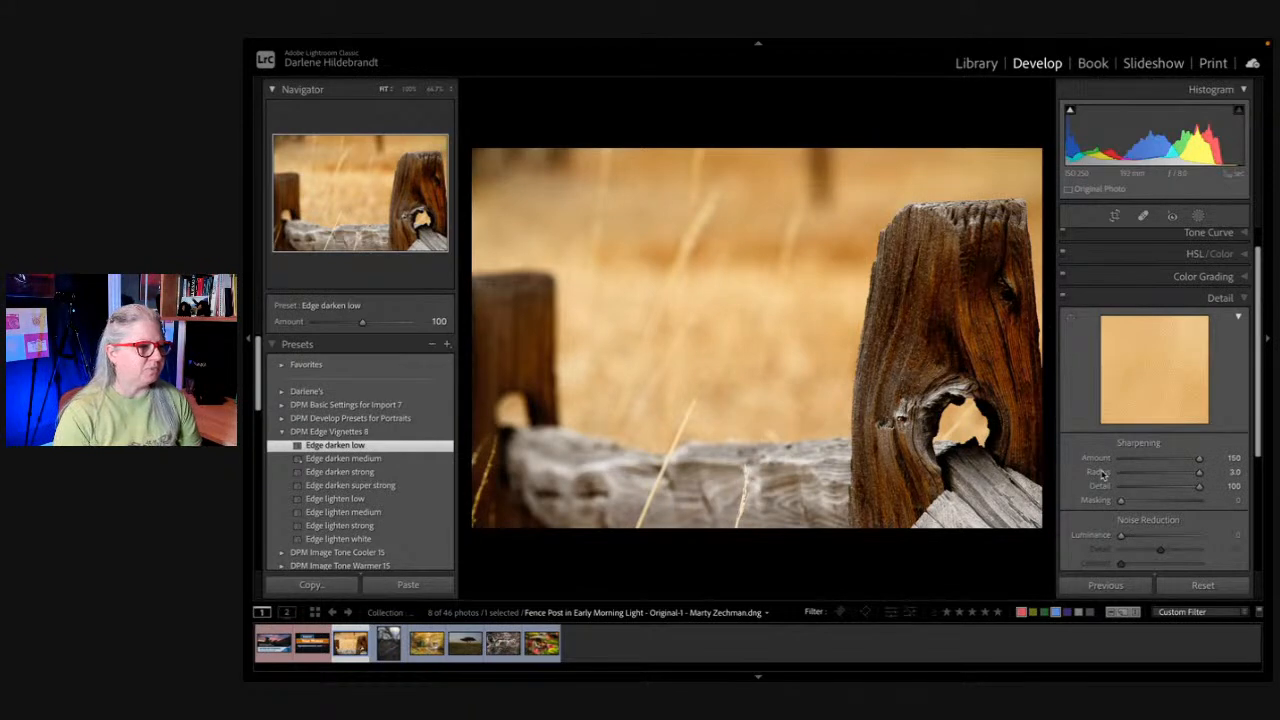
Step: Inspect the sharpened post and blurred background at 200% zoom, comparing with the Detail adjustments off and on
mouse_move(857, 383)
mouse_down()
mouse_move(760, 389)
mouse_move(872, 398)
mouse_up()
click(450, 89)
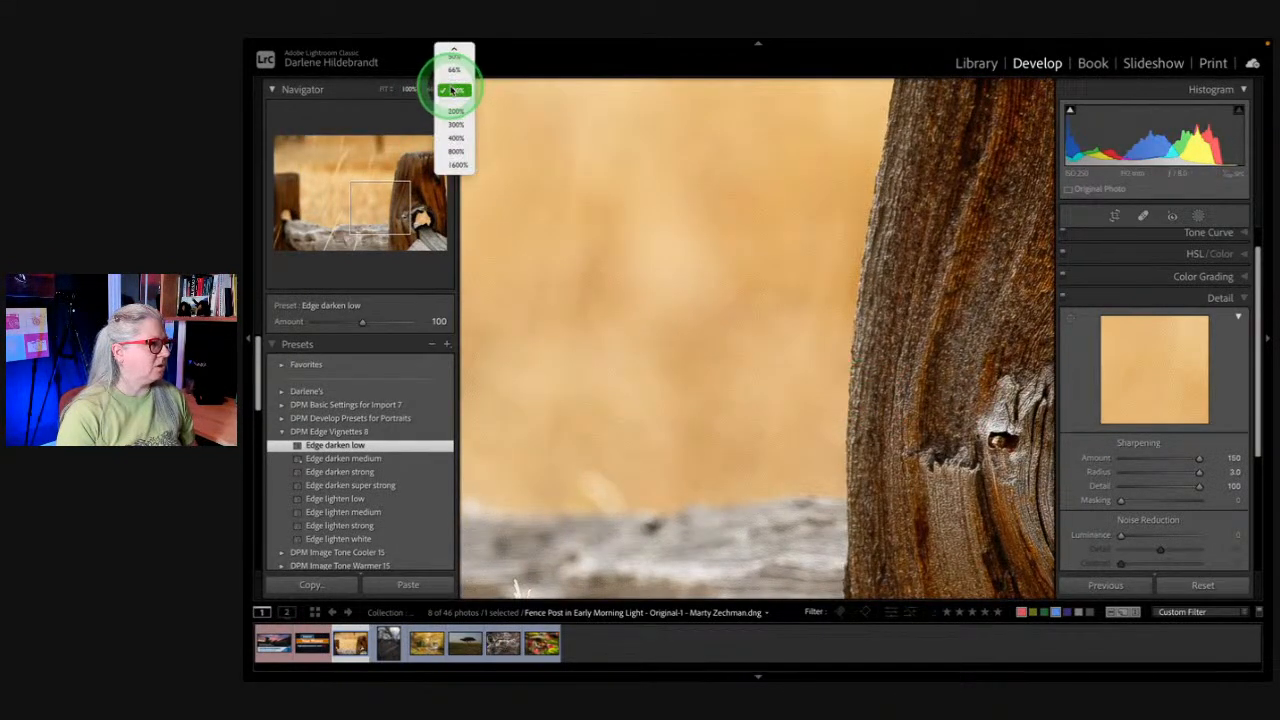
click(455, 110)
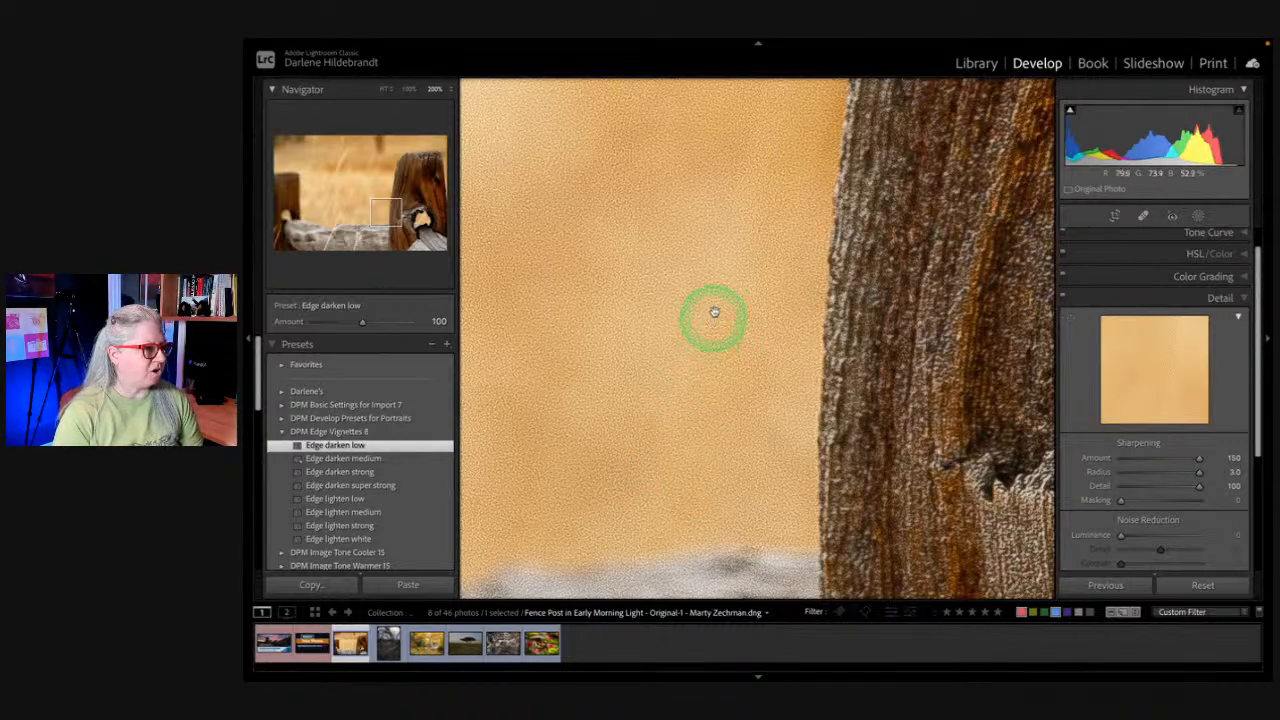
click(1063, 297)
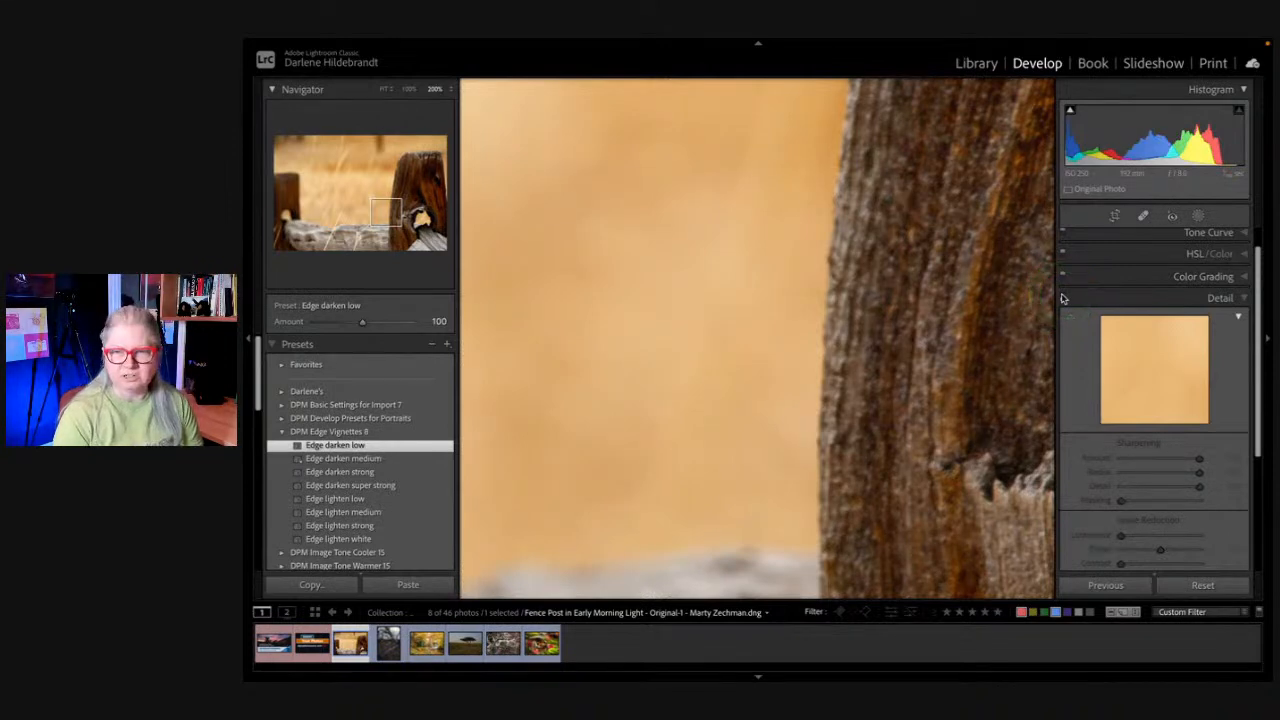
click(1063, 297)
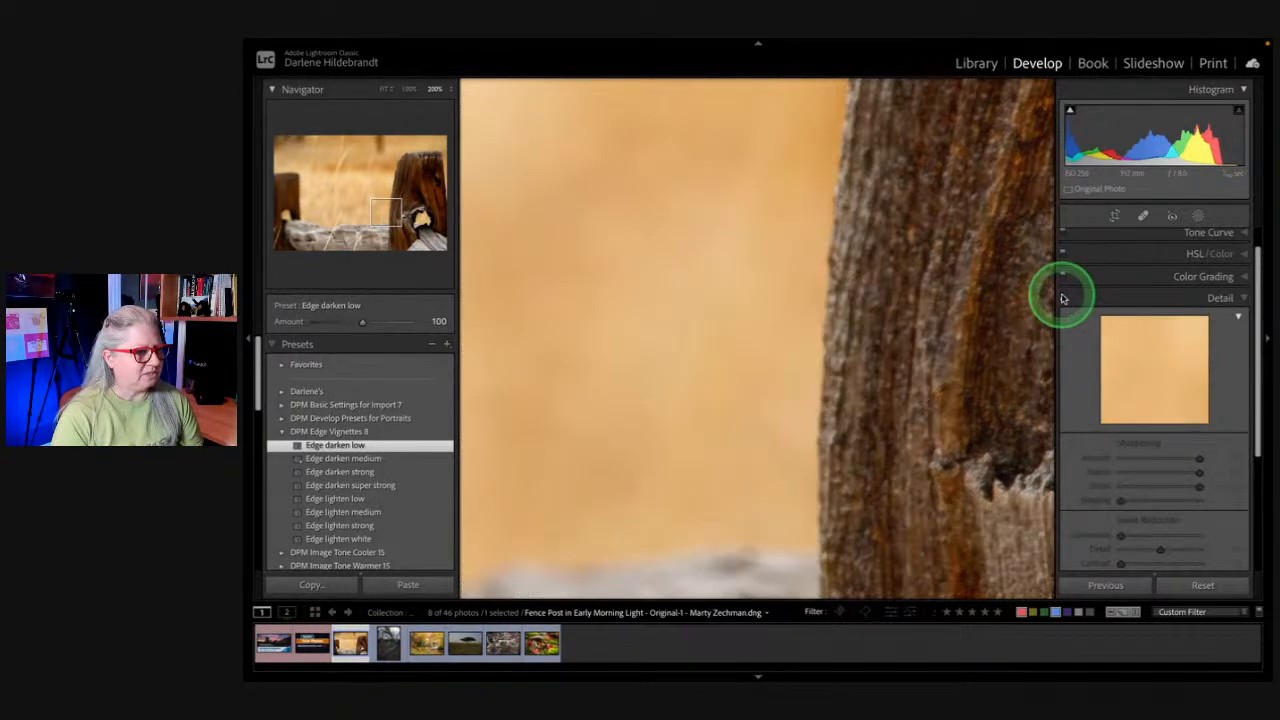
click(1063, 297)
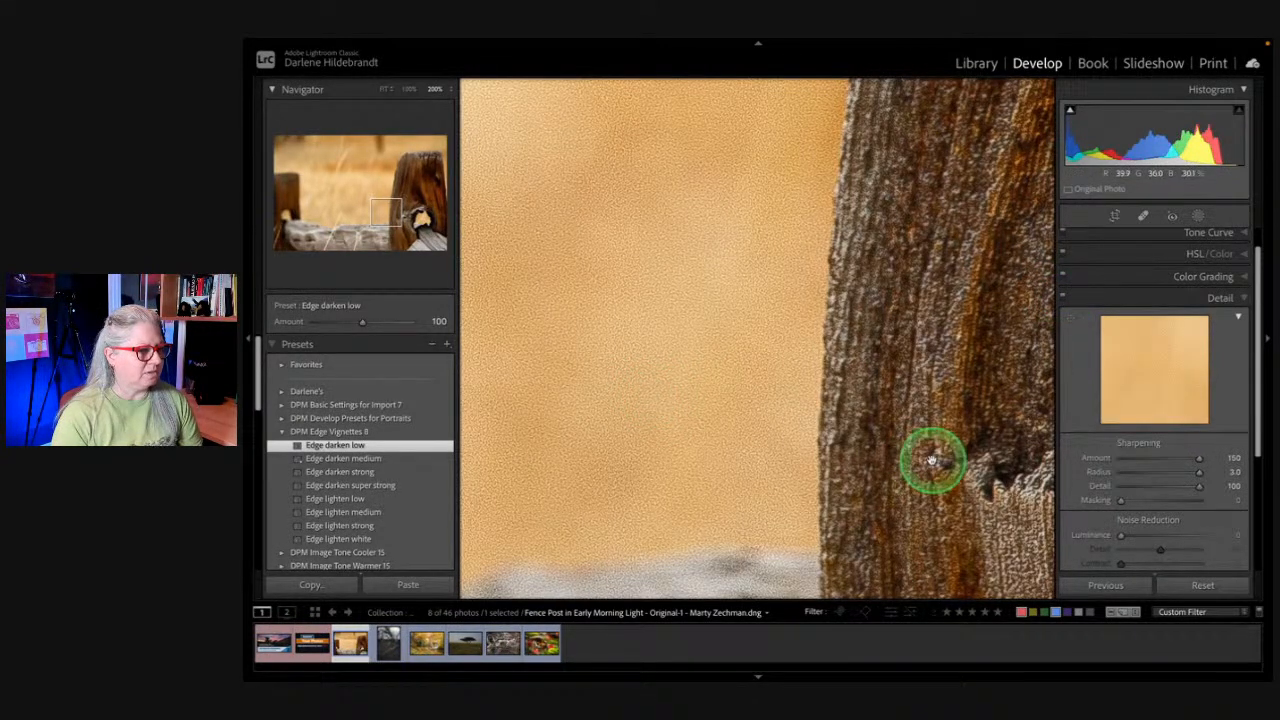
click(848, 429)
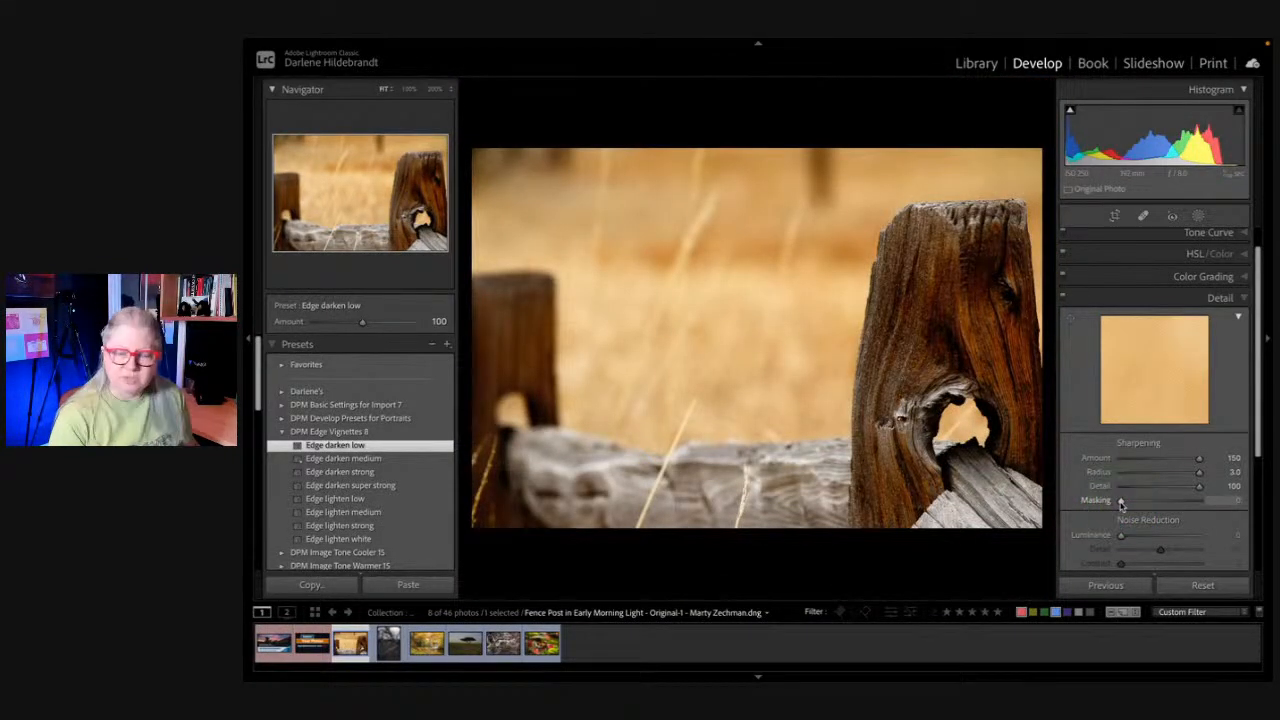
Step: Set the sharpening Masking to 79 using the mask preview, and check the blurred background beside the post
alt+click(1121, 503)
drag(1121, 503, 1184, 503)
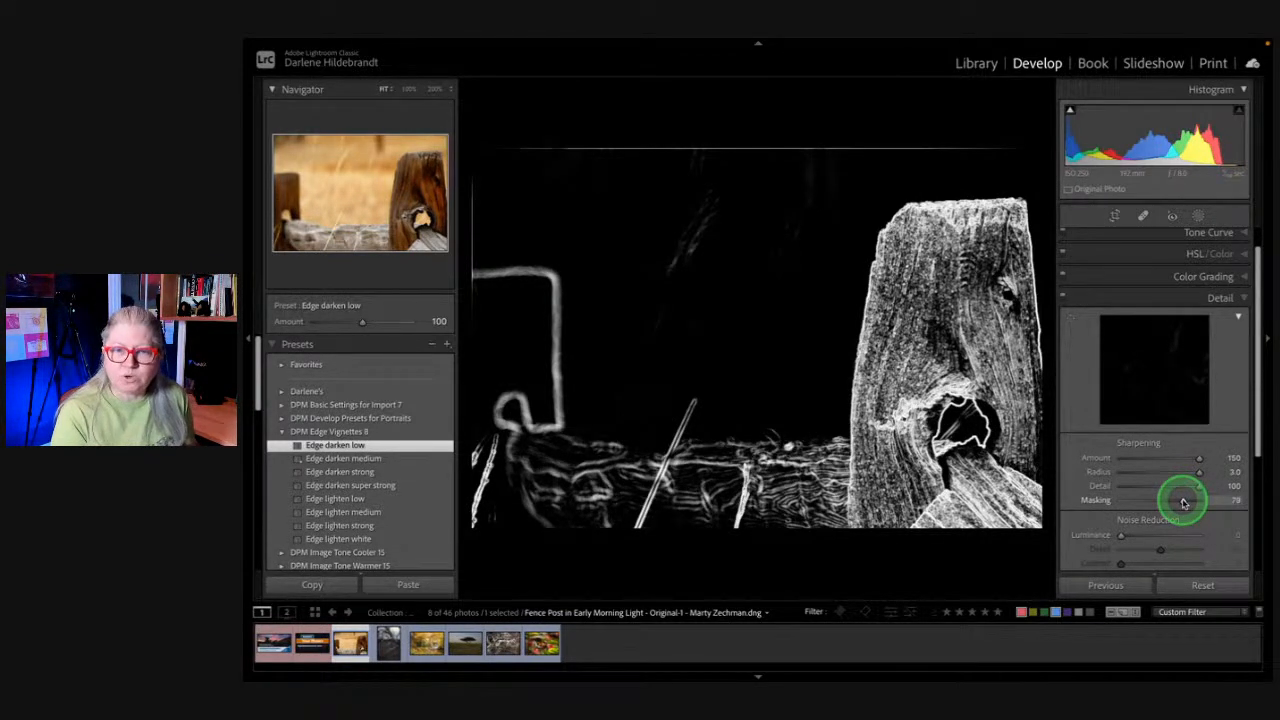
drag(1183, 502, 1184, 502)
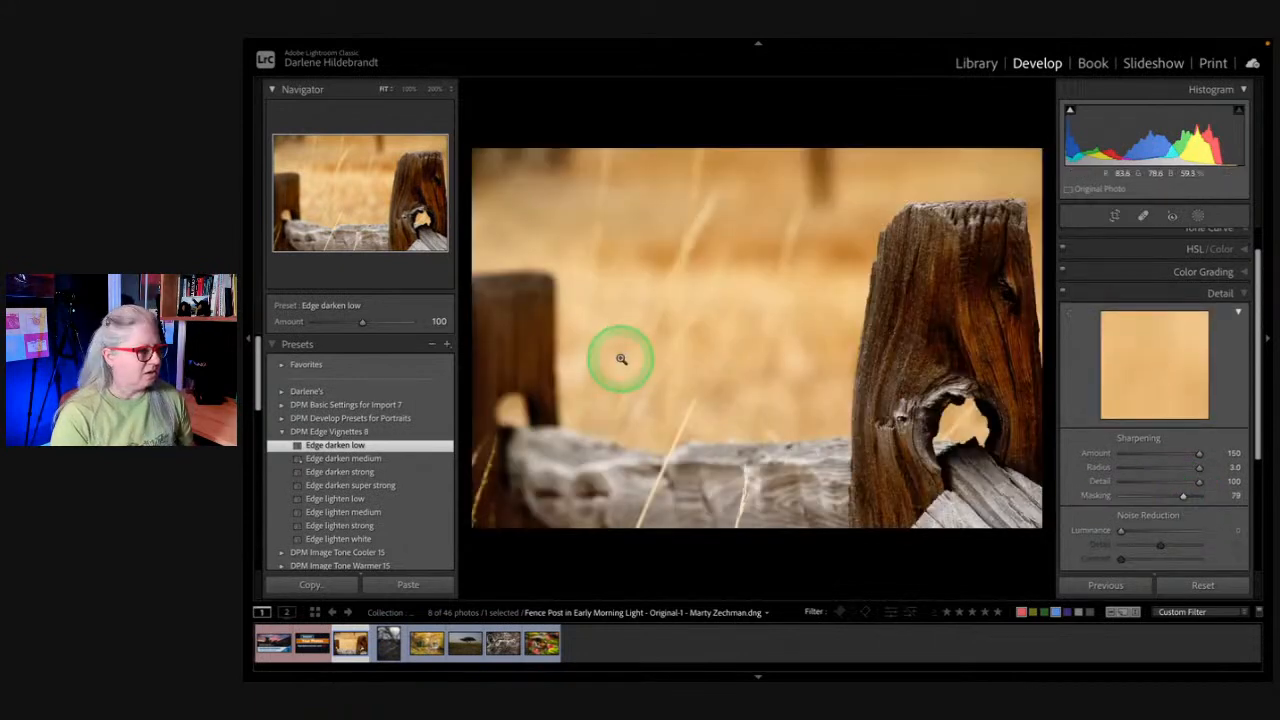
click(806, 398)
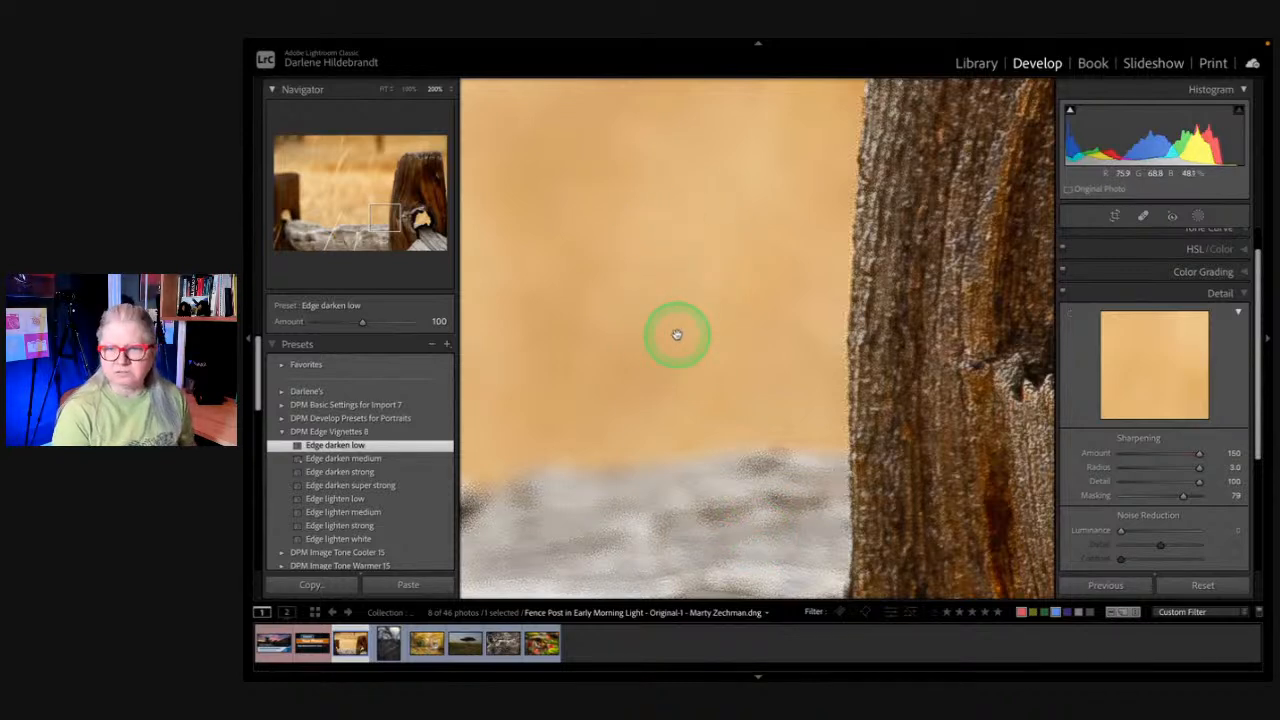
Step: Reset the sharpening Radius to 1.0 and Detail to 25, and reduce the Amount to 72
double_click(1200, 468)
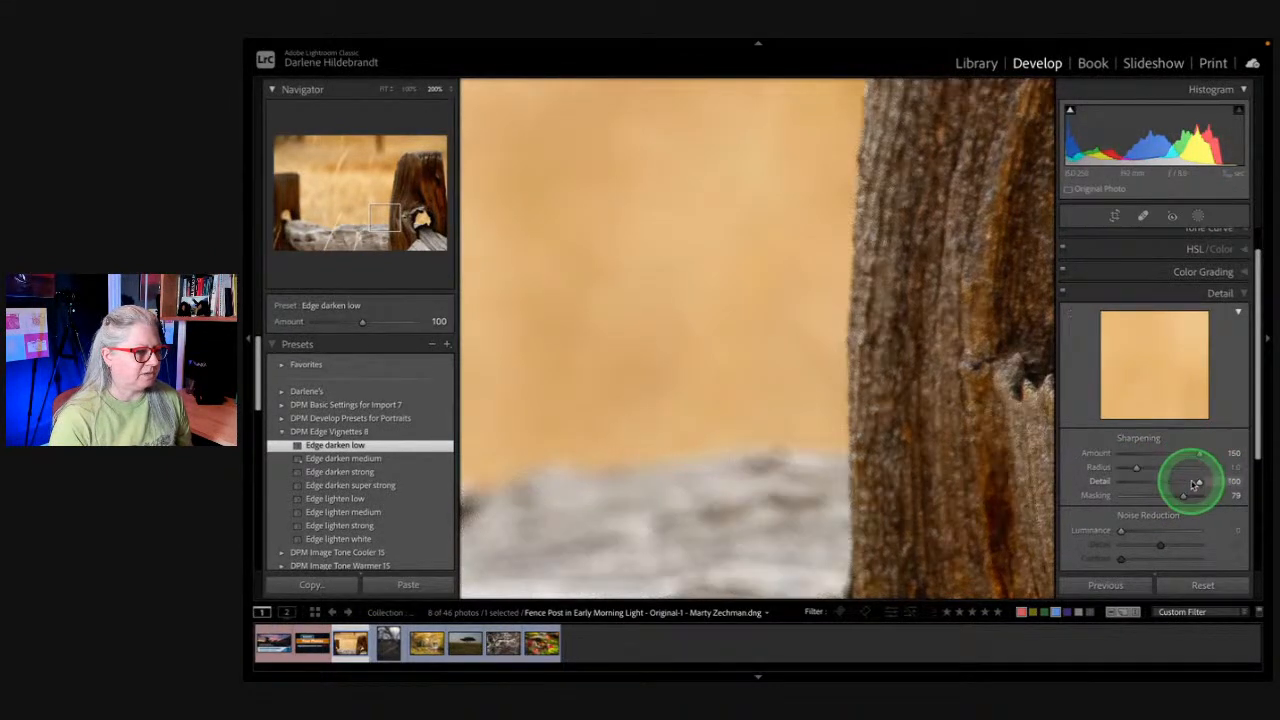
double_click(1199, 481)
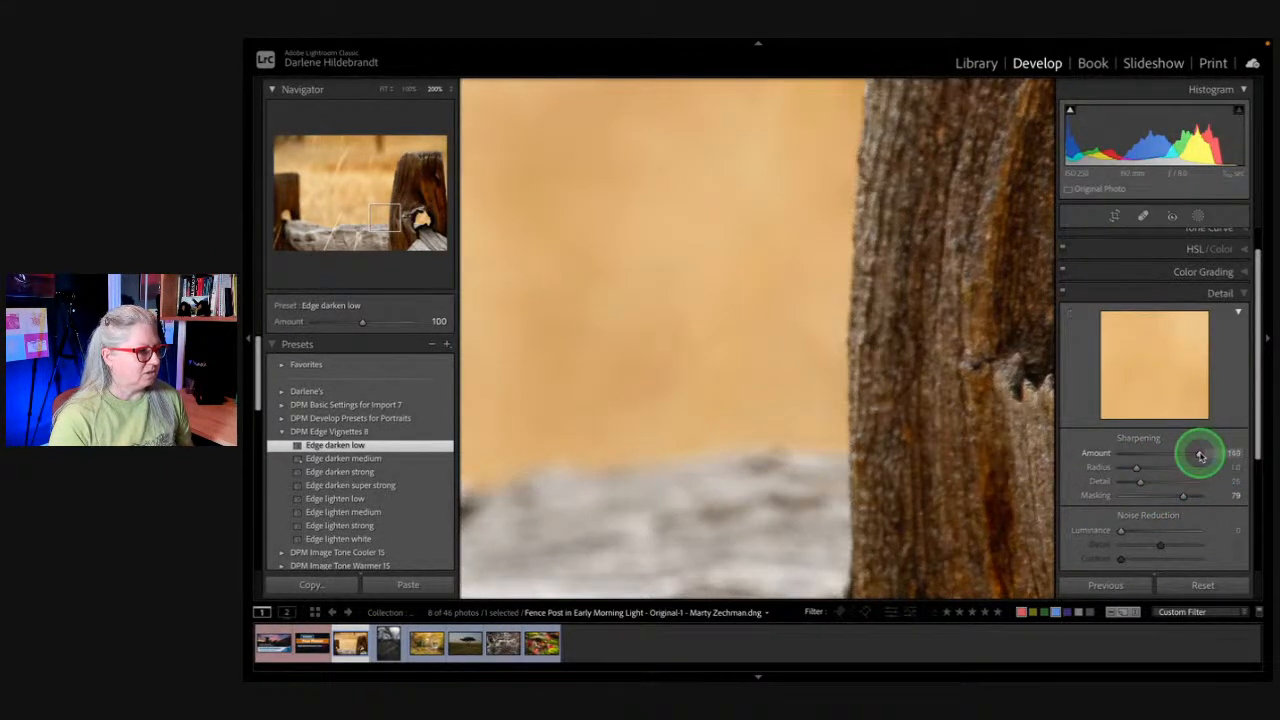
drag(1199, 456, 1159, 457)
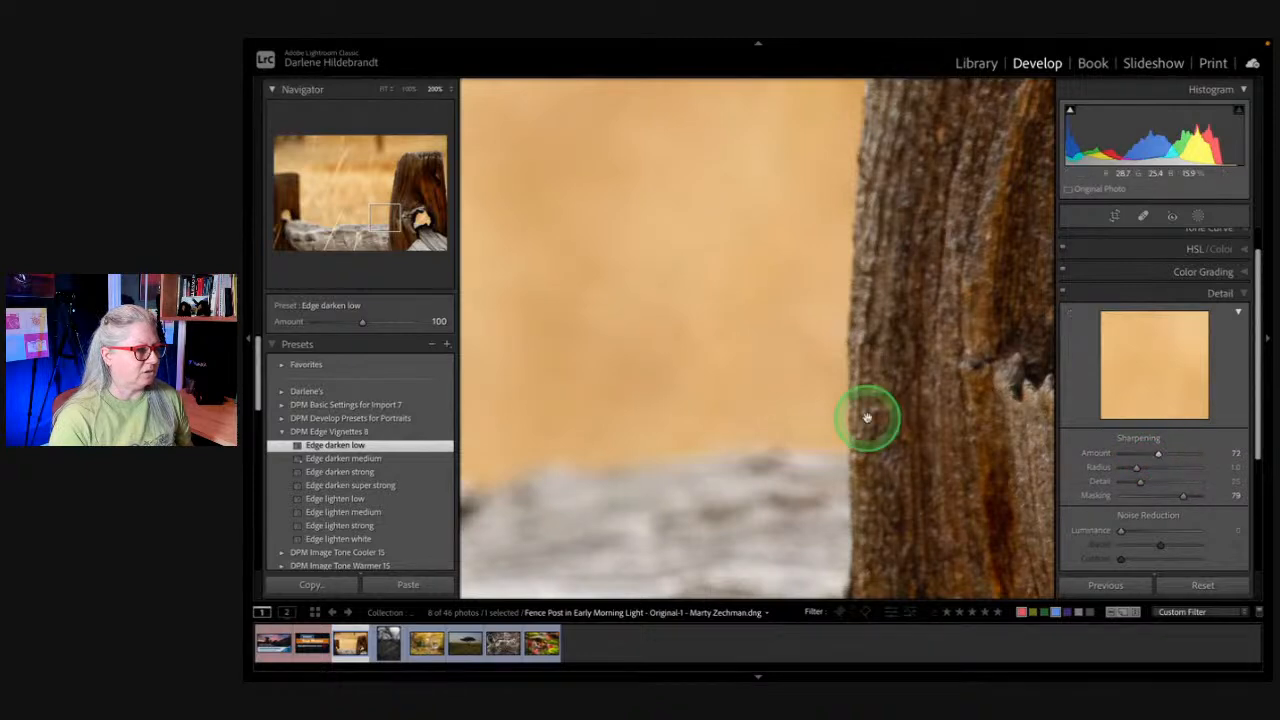
Step: Examine the post's wood grain up close and raise the sharpening Amount to 98
scroll(867, 418, right, 5)
scroll(867, 418, down, 2)
scroll(867, 418, right, 5)
scroll(867, 418, down, 3)
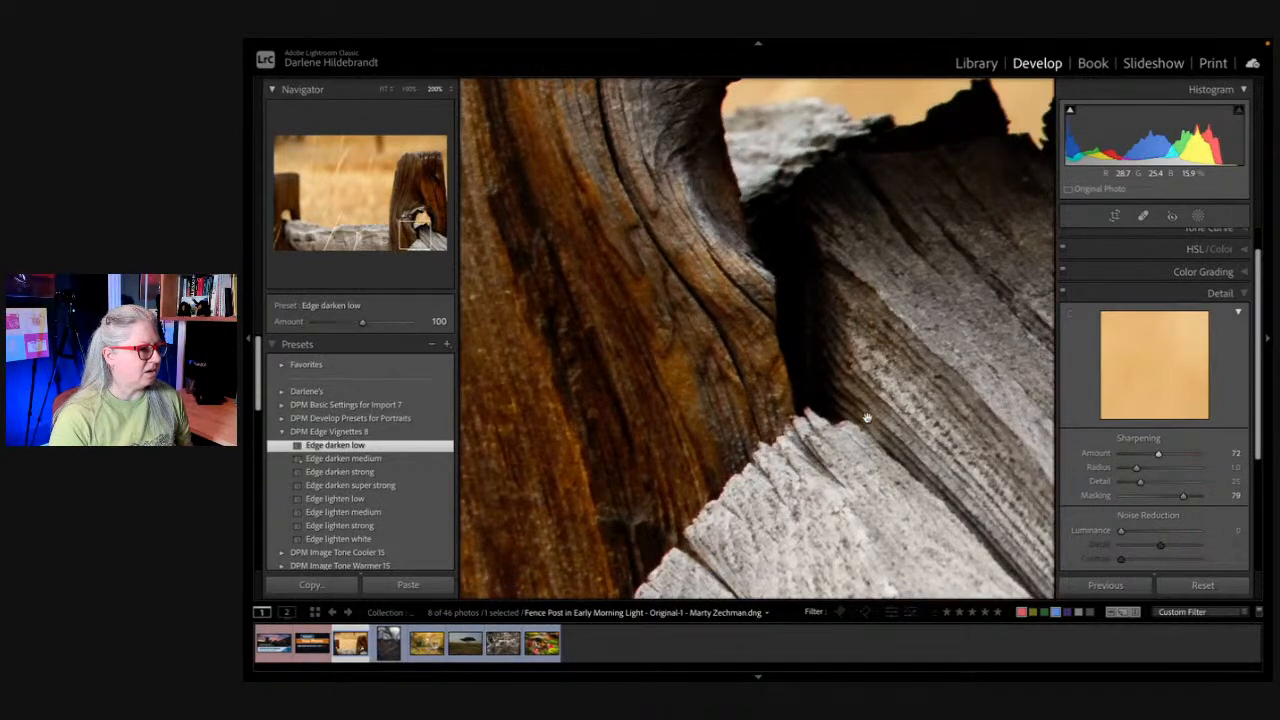
scroll(867, 418, left, 5)
scroll(867, 418, up, 3)
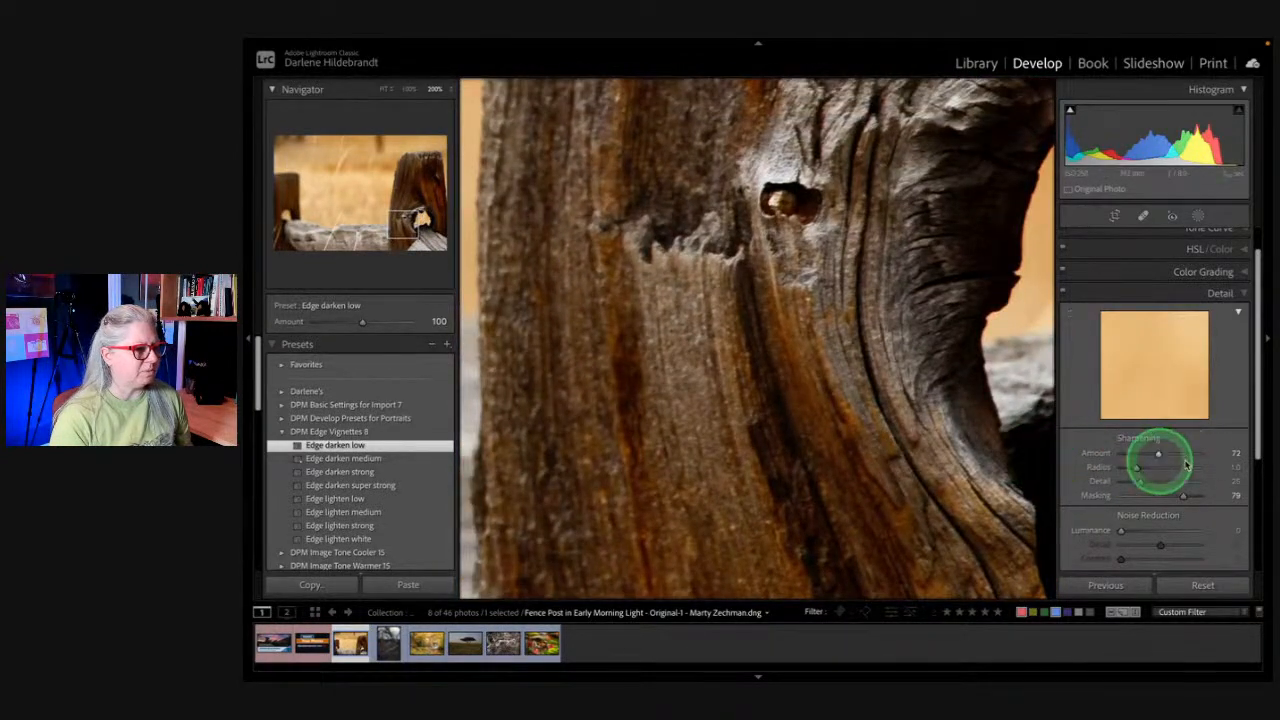
mouse_move(1158, 453)
mouse_down()
mouse_move(1169, 452)
mouse_move(1094, 449)
mouse_move(1171, 453)
mouse_up()
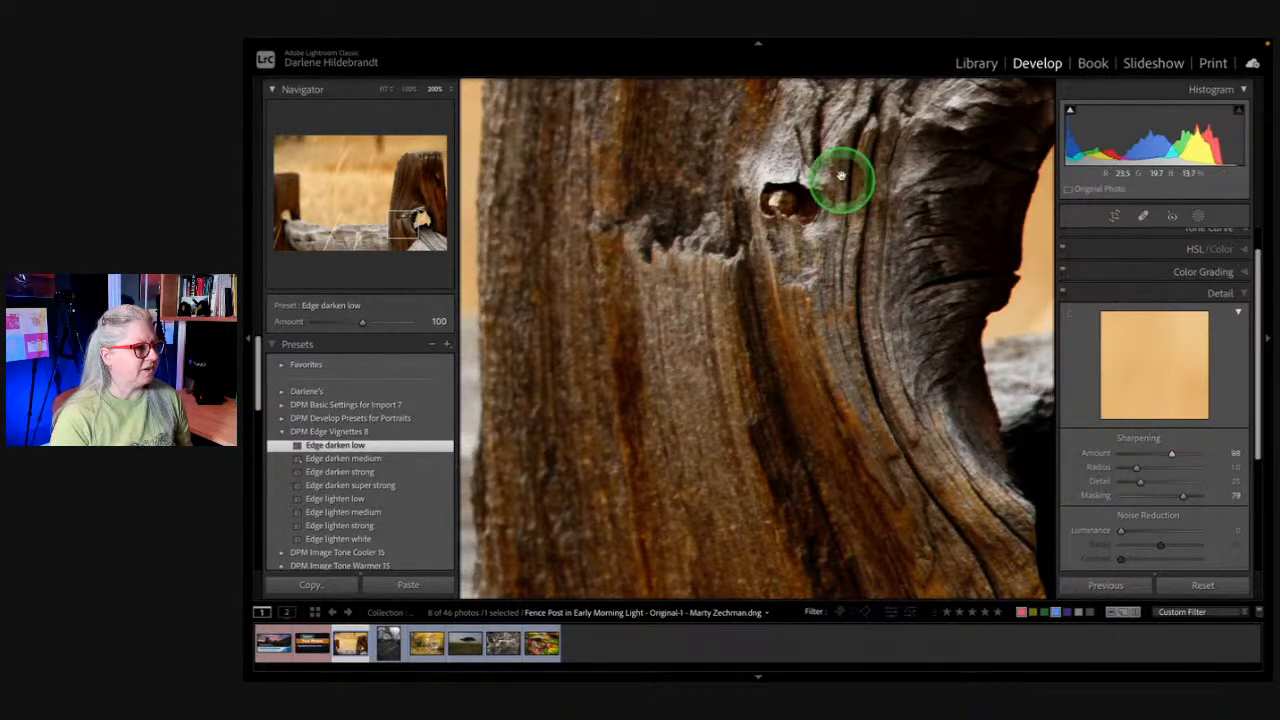
scroll(784, 342, left, 3)
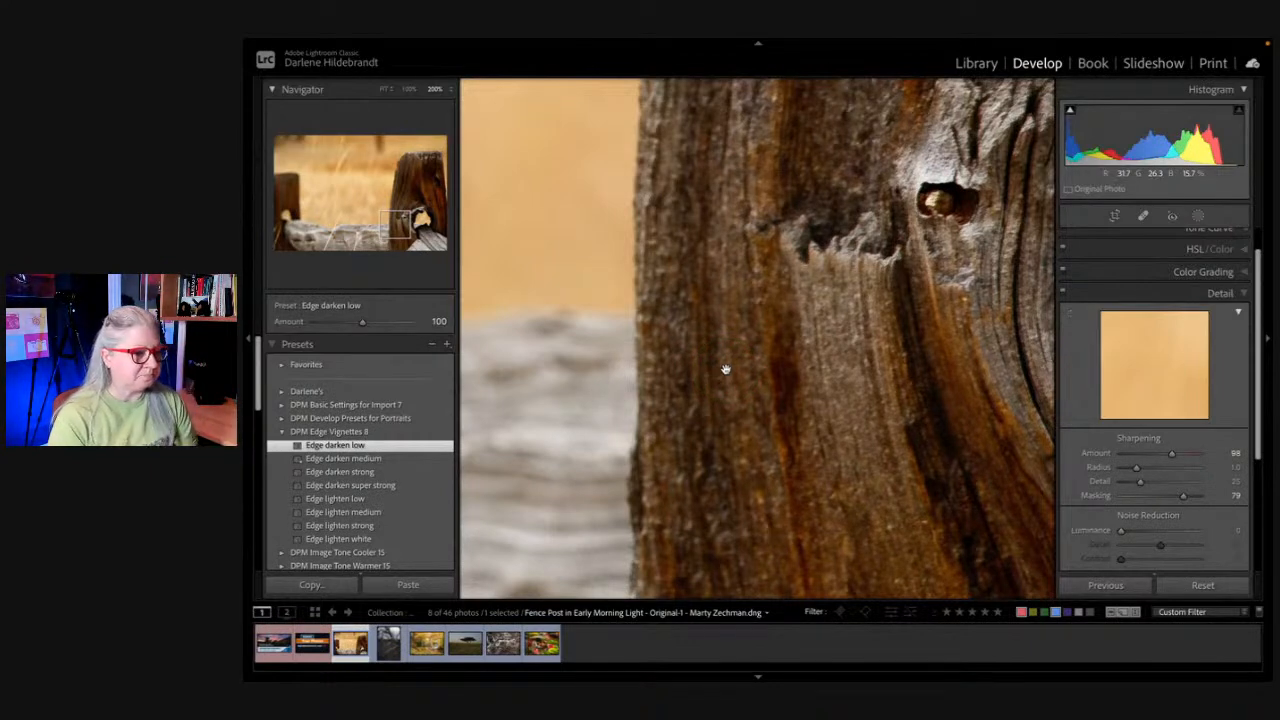
click(795, 442)
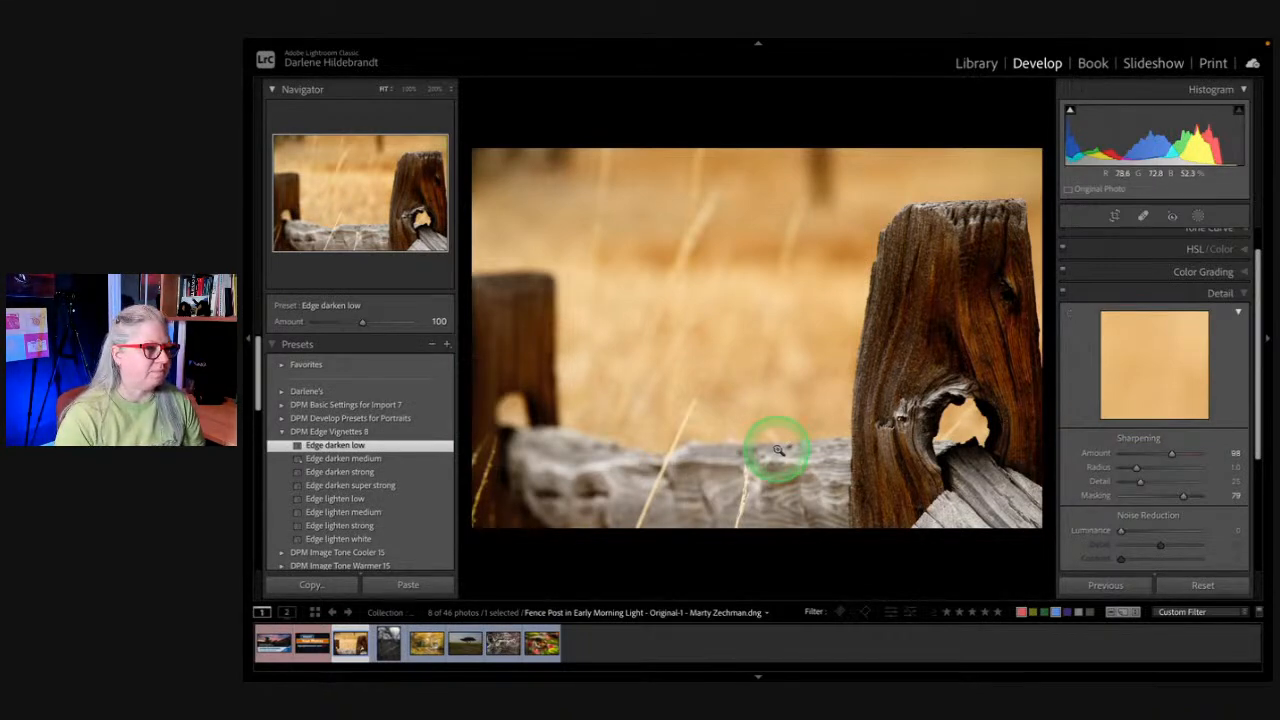
Step: Bring up the HSL Luminance adjustments for the fence post photo and try lowering the Yellow luminance
click(1150, 293)
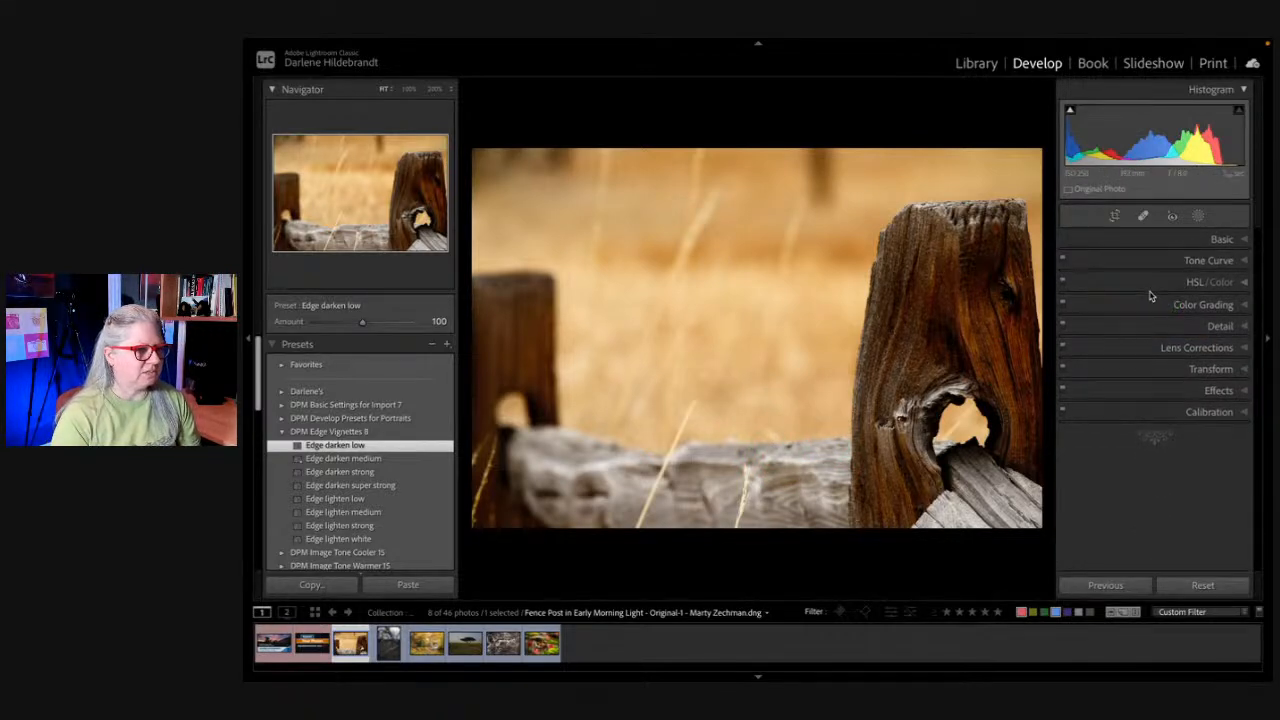
click(1158, 281)
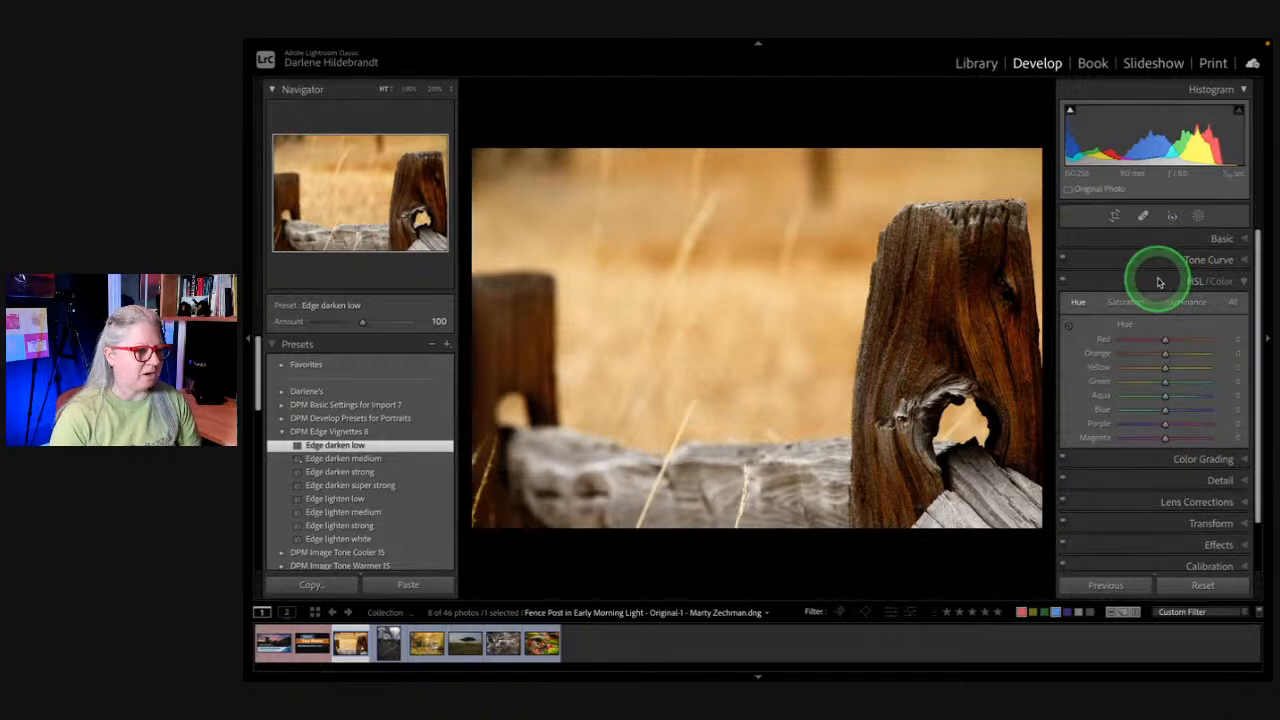
click(1233, 303)
scroll(1177, 400, down, 5)
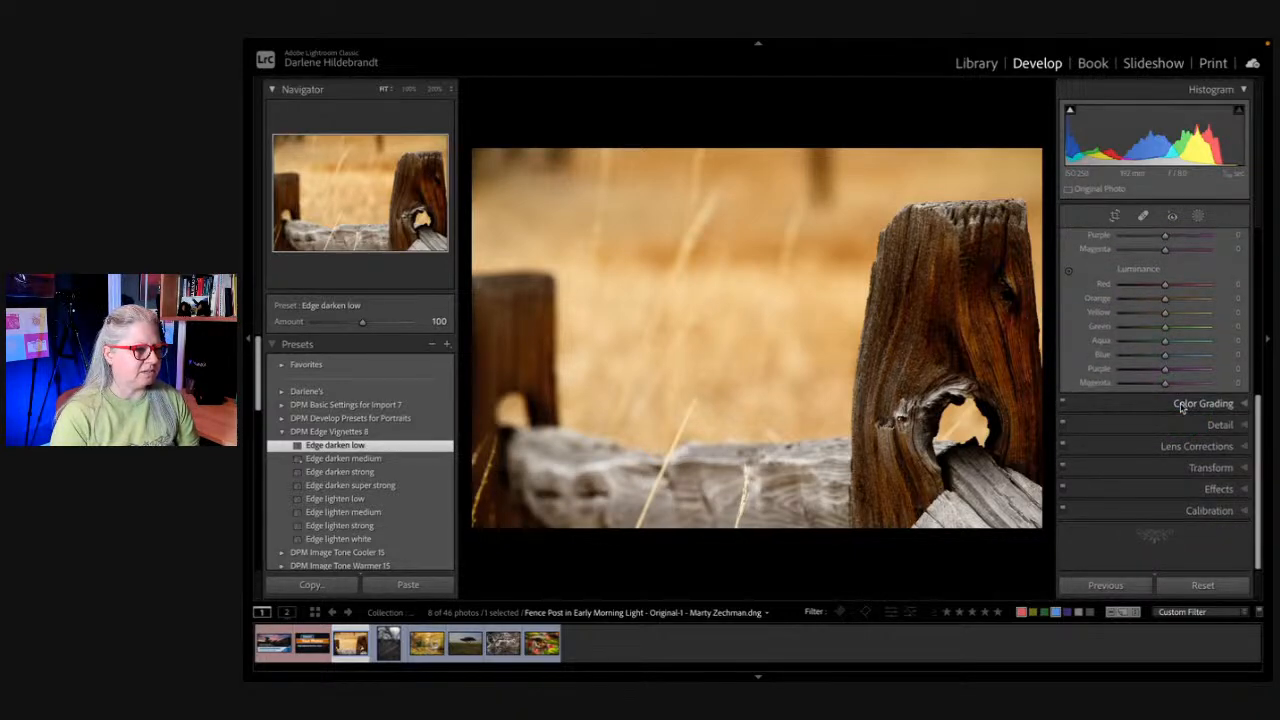
scroll(1180, 408, up, 5)
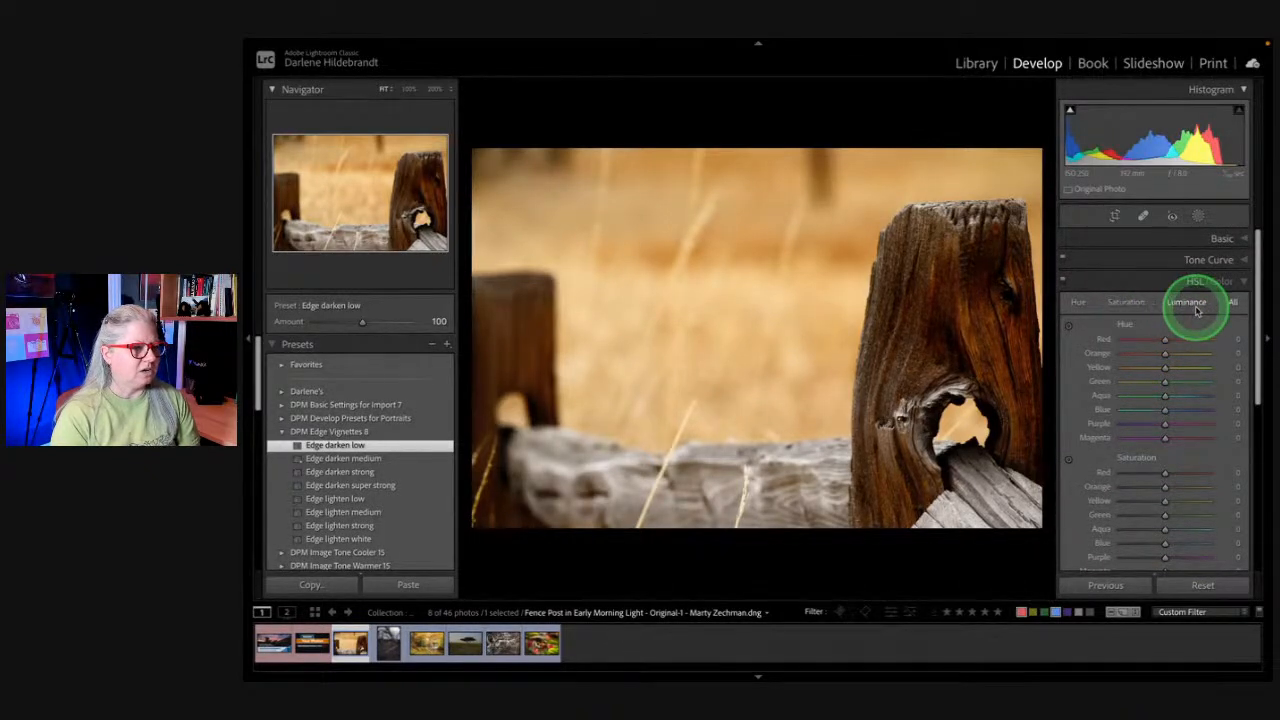
click(1130, 303)
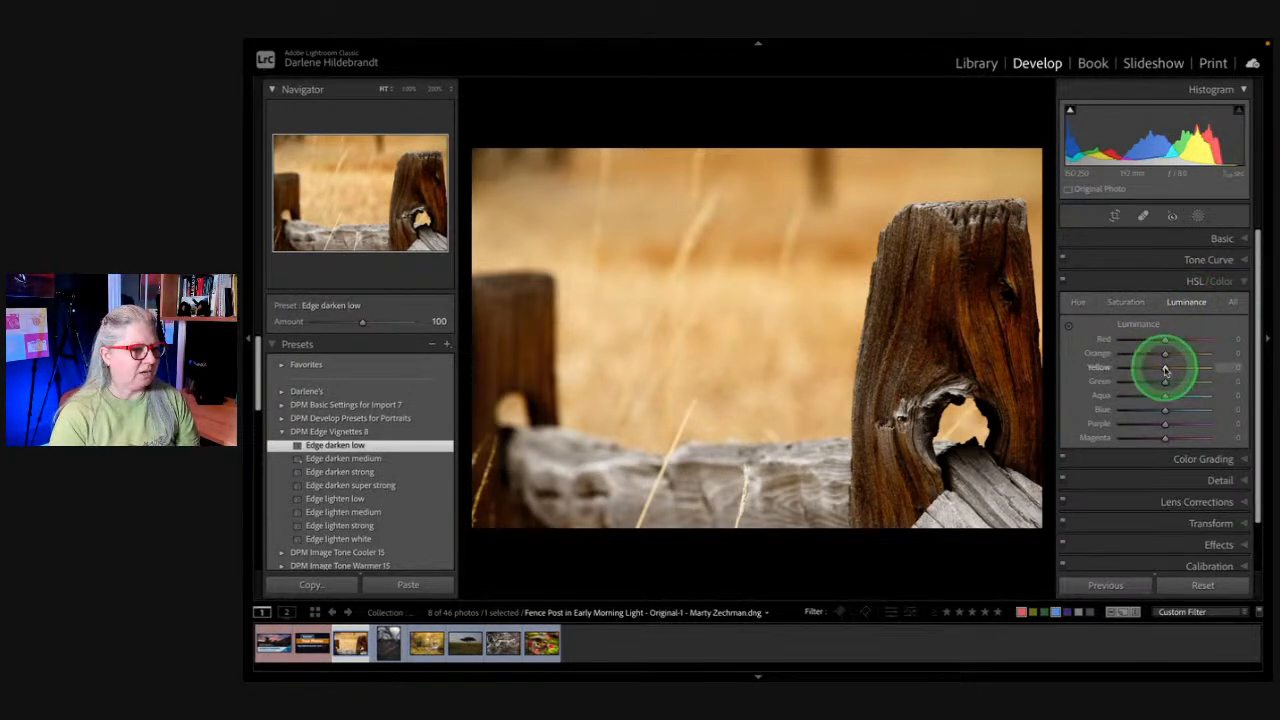
drag(1163, 367, 1102, 357)
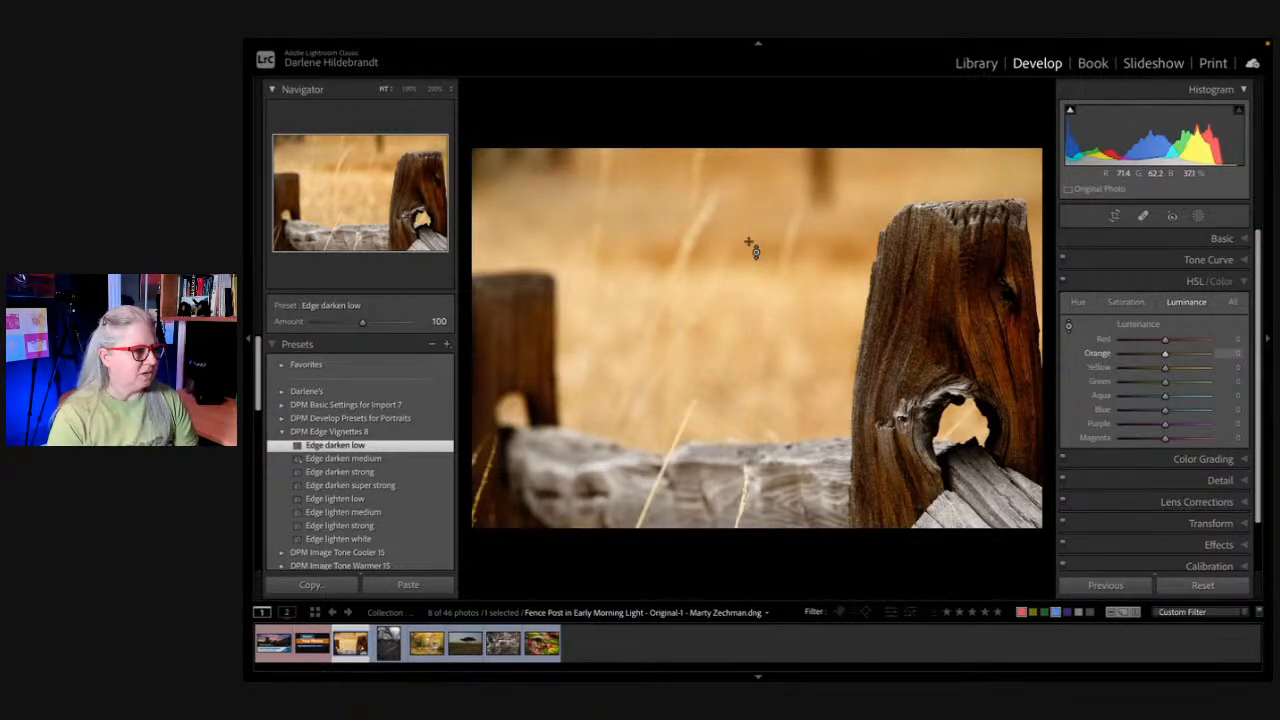
Step: Try lightening and then strongly darkening the grass background with targeted luminance adjustment, ending at Orange -73 and Yellow -67
click(748, 336)
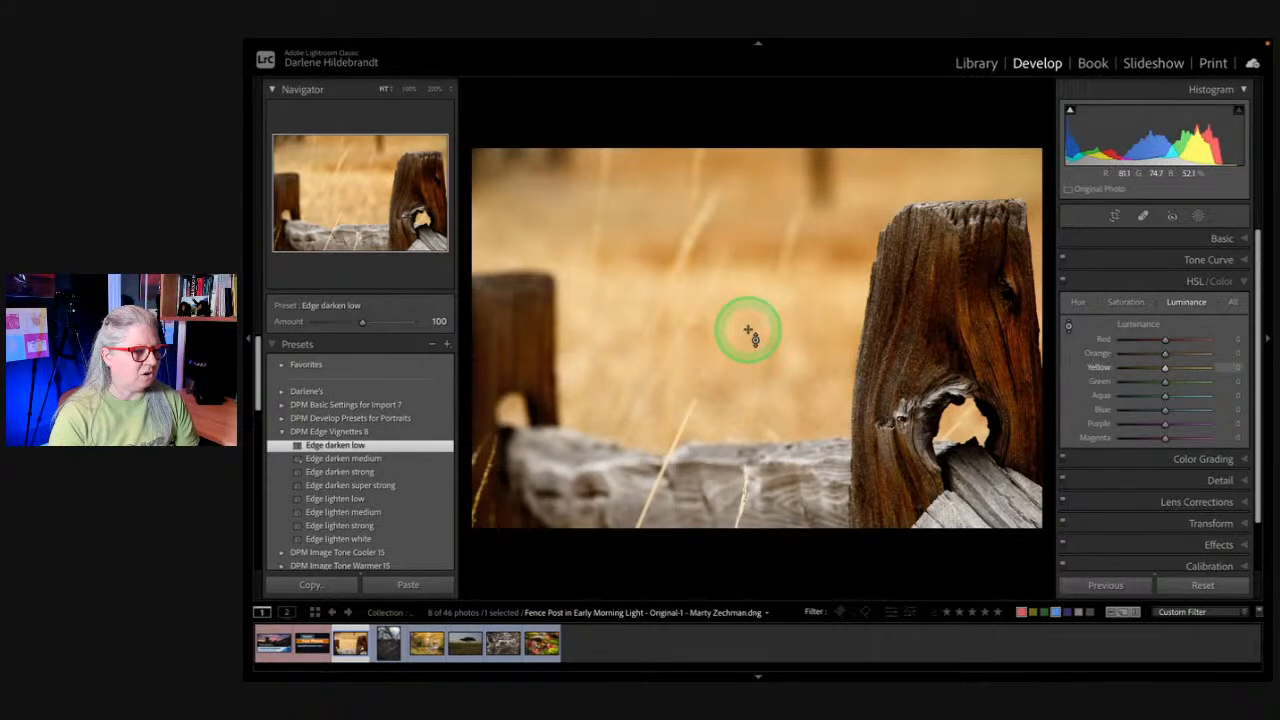
drag(748, 316, 746, 221)
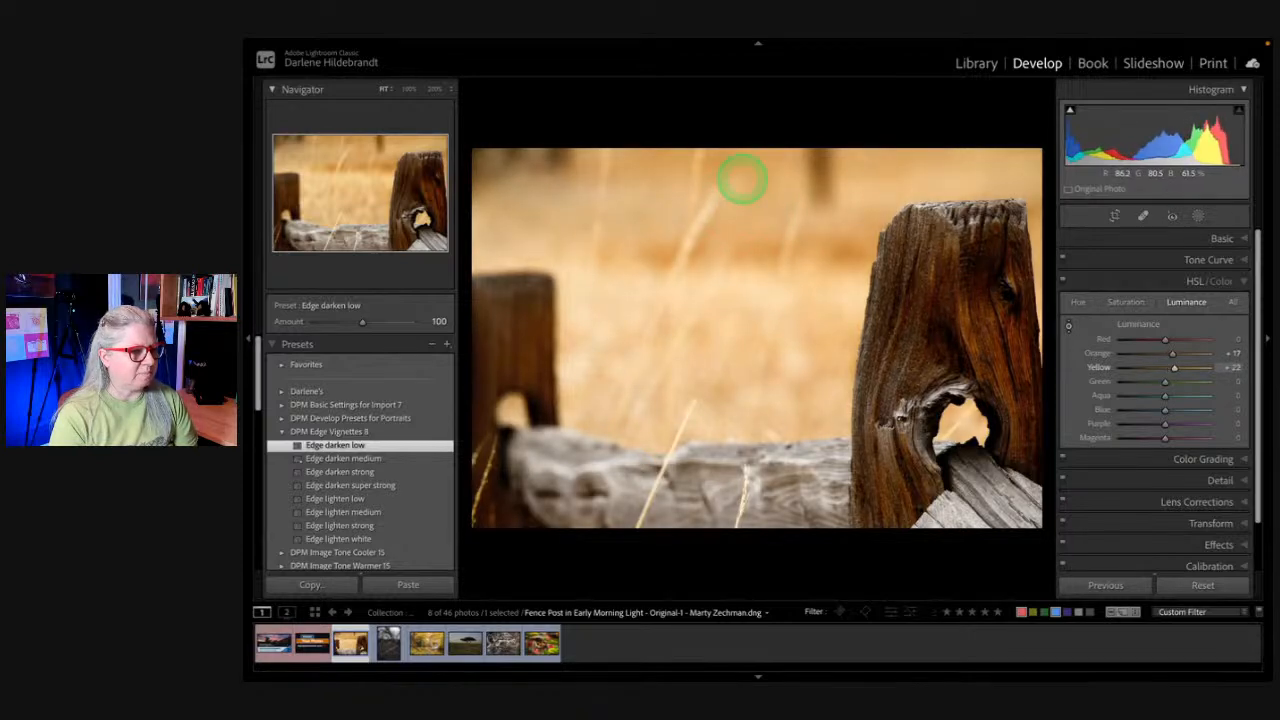
drag(742, 180, 767, 298)
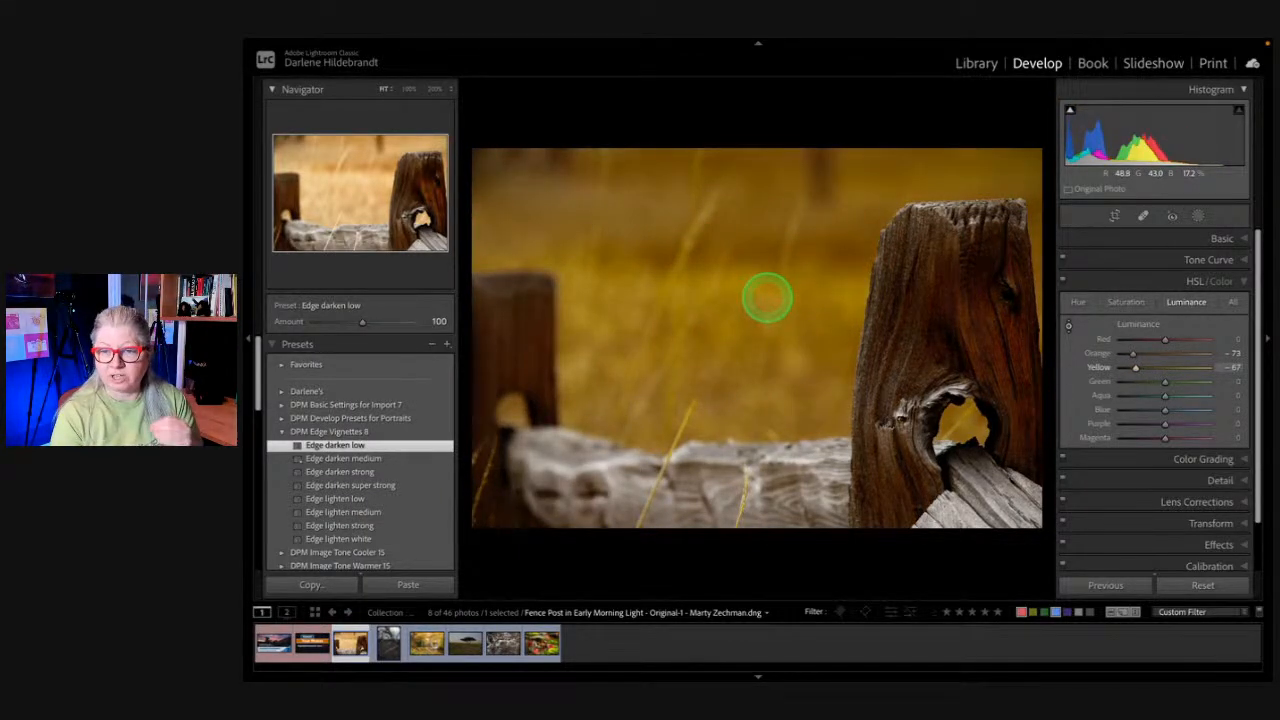
Step: Brighten the grass background by setting the Orange luminance to +16 and the Yellow luminance to +17
drag(767, 298, 766, 137)
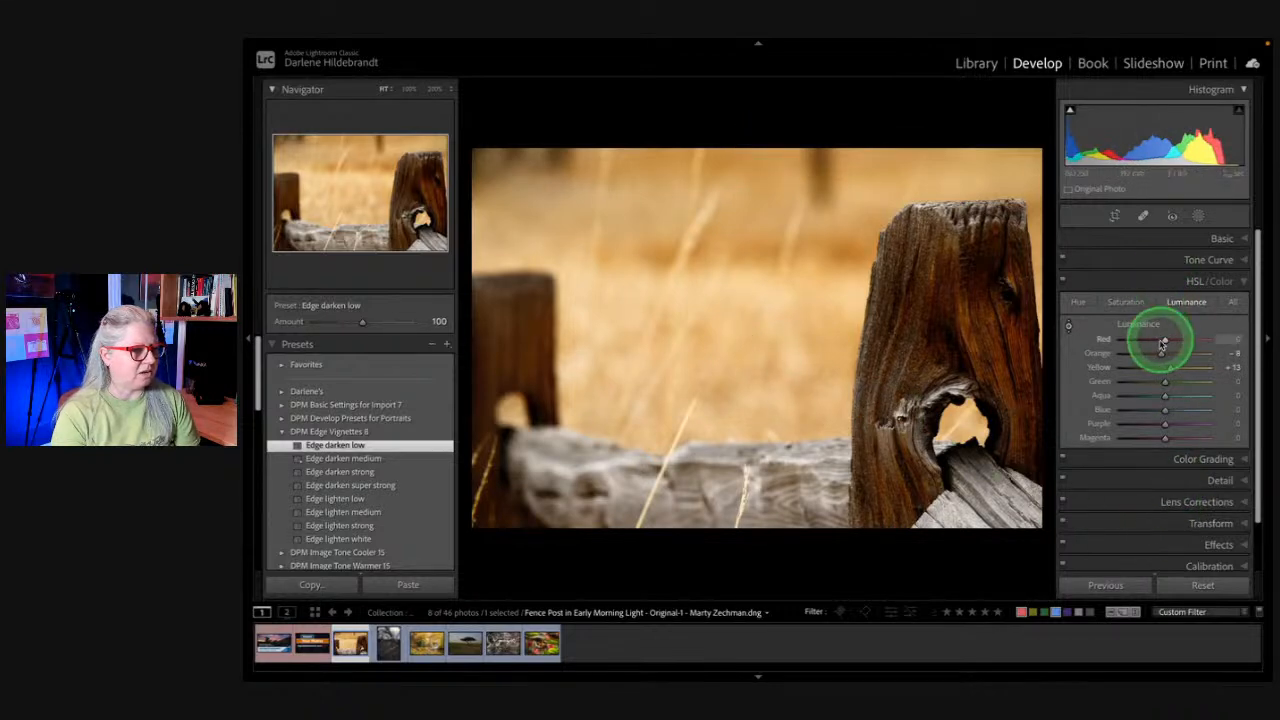
mouse_move(1160, 351)
mouse_down()
mouse_move(1180, 367)
mouse_move(1169, 354)
mouse_up()
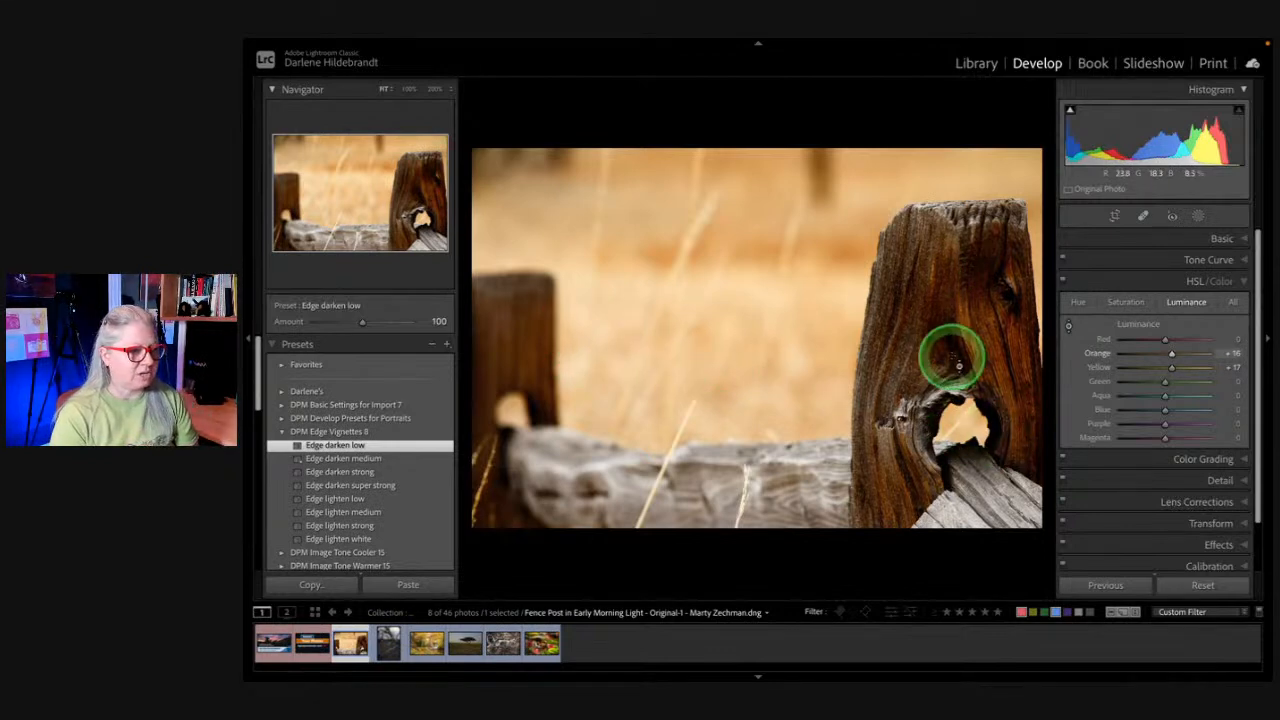
Step: Reduce the grass background's colour intensity by setting HSL Saturation to Orange -3 and Yellow -8
click(1126, 302)
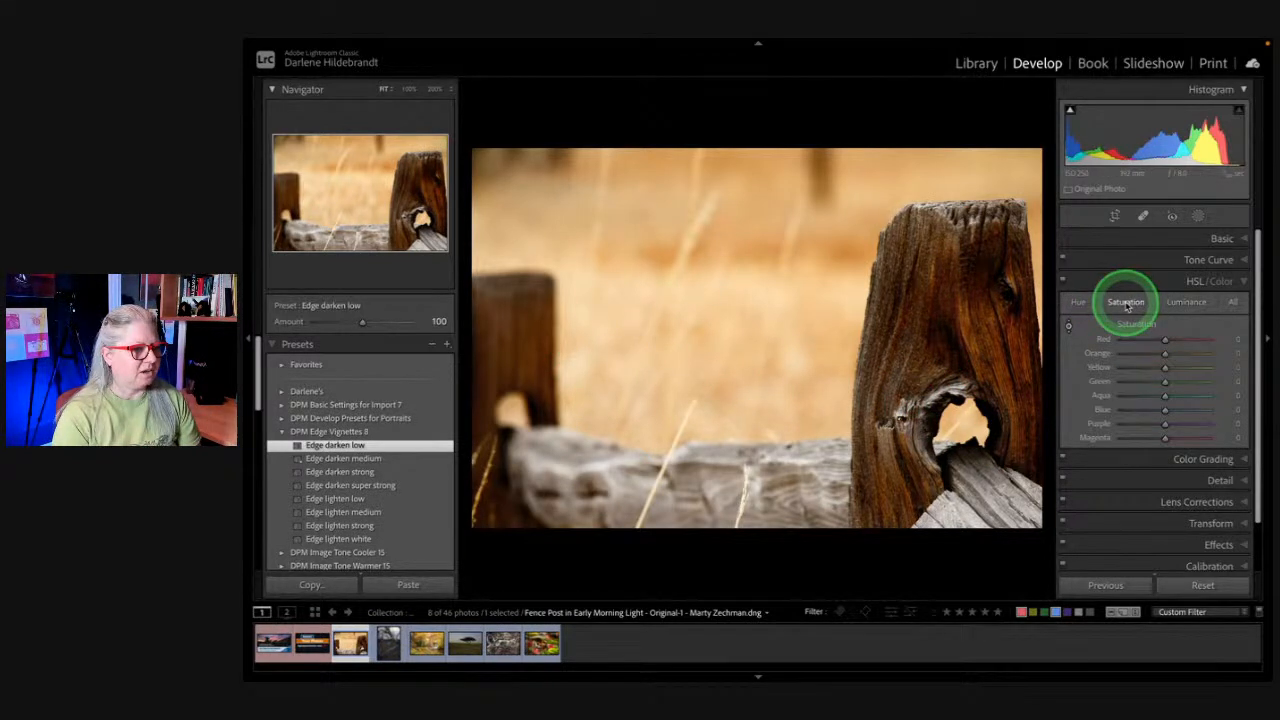
click(1066, 325)
mouse_move(750, 308)
mouse_down()
mouse_move(755, 472)
mouse_move(749, 206)
mouse_move(749, 400)
mouse_move(754, 287)
mouse_move(756, 300)
mouse_up()
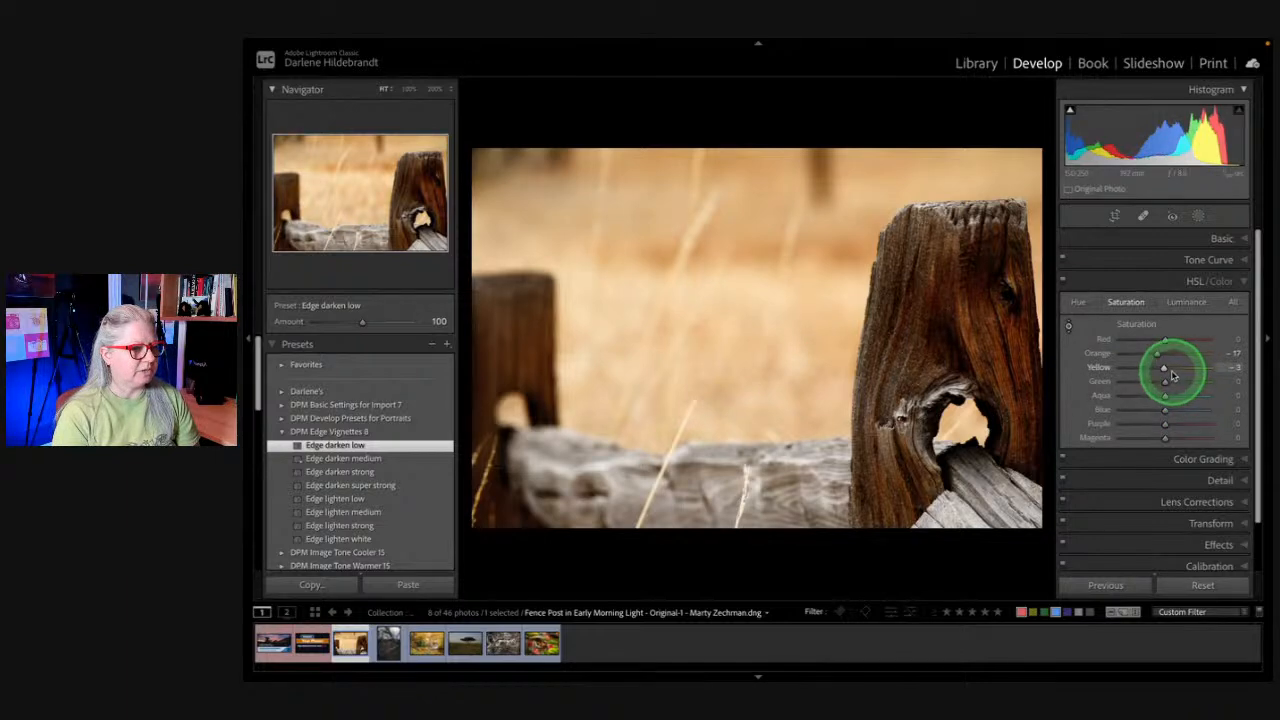
mouse_move(1164, 371)
mouse_down()
mouse_move(1131, 366)
mouse_move(1164, 356)
mouse_up()
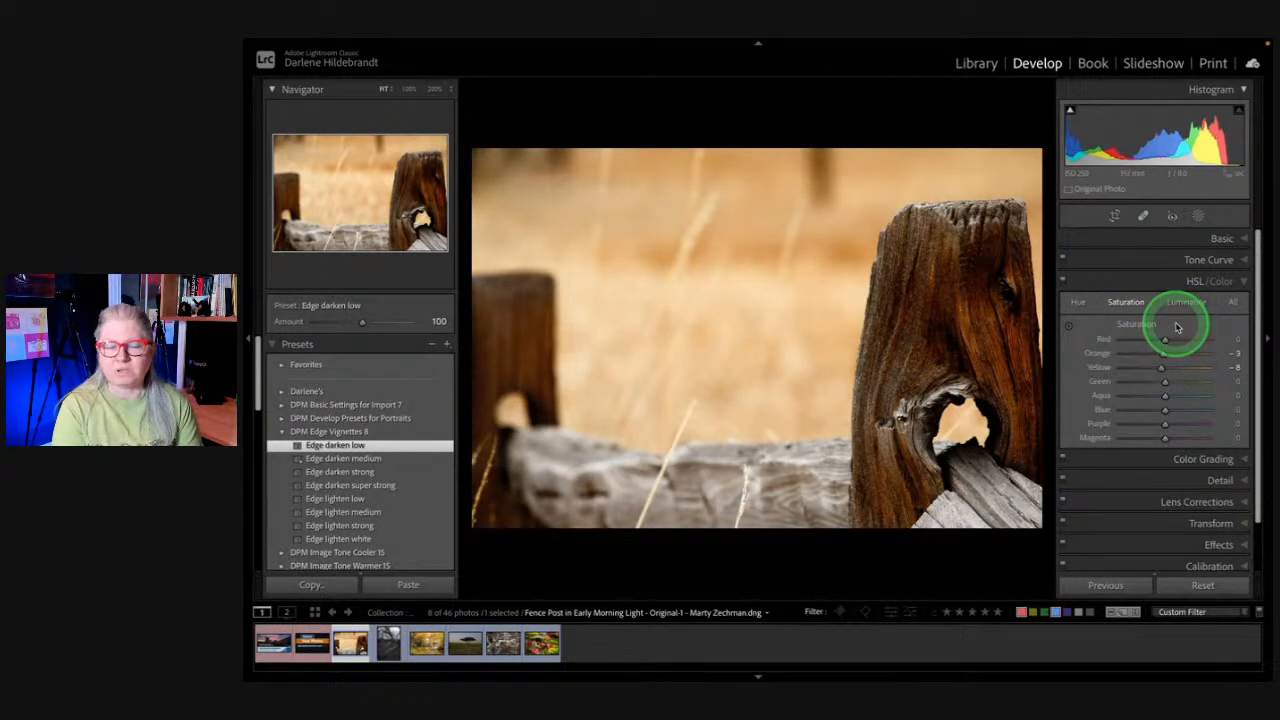
Step: Create a Select Subject mask that covers the large fence post
click(1197, 217)
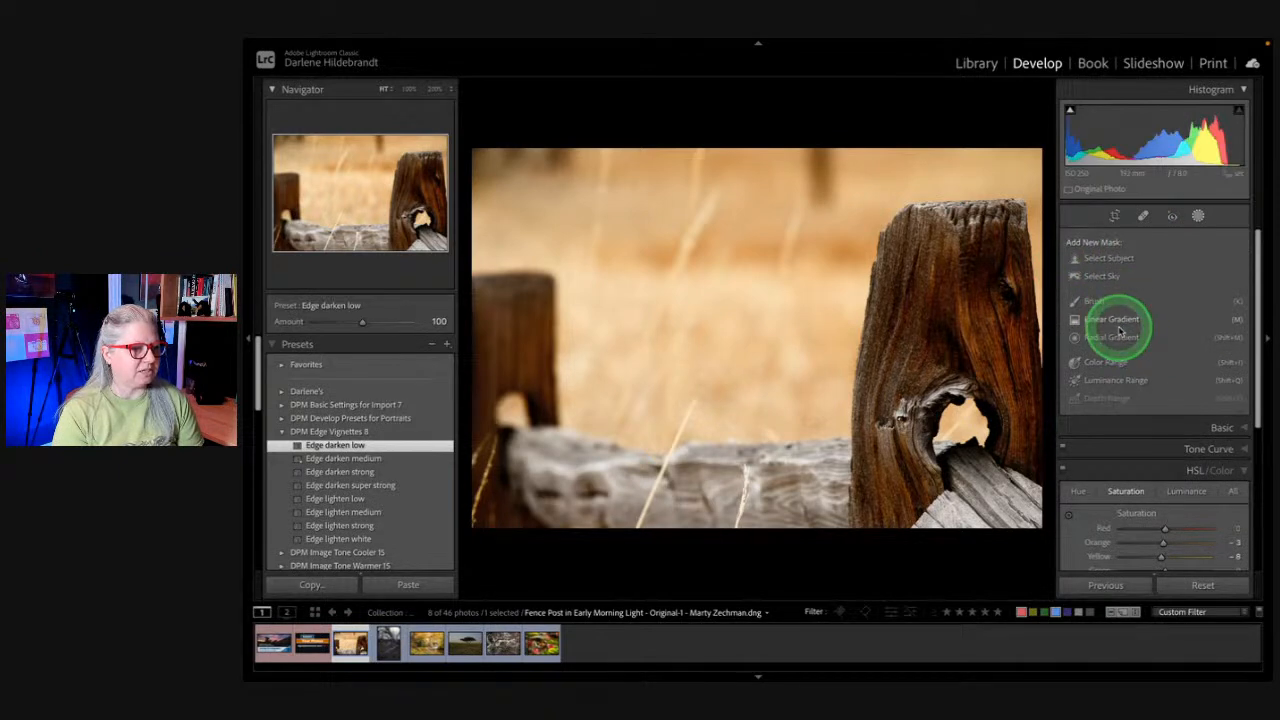
scroll(1117, 335, down, 2)
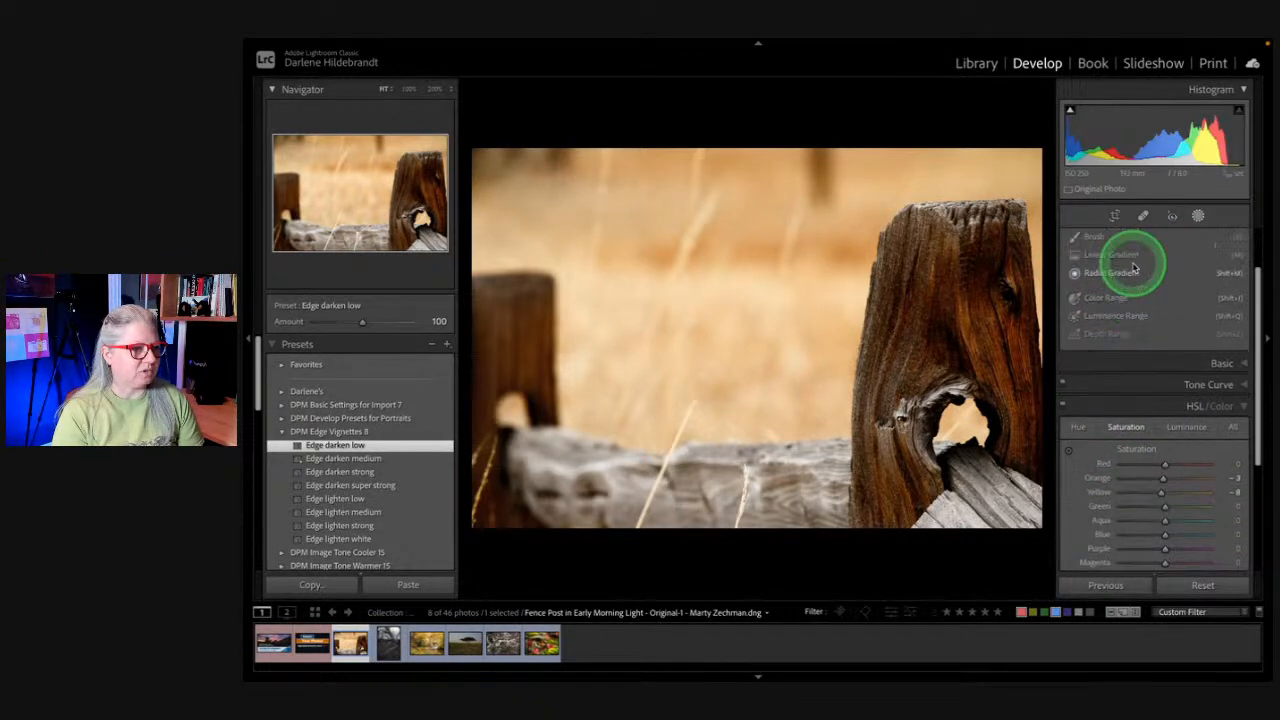
scroll(1140, 265, up, 2)
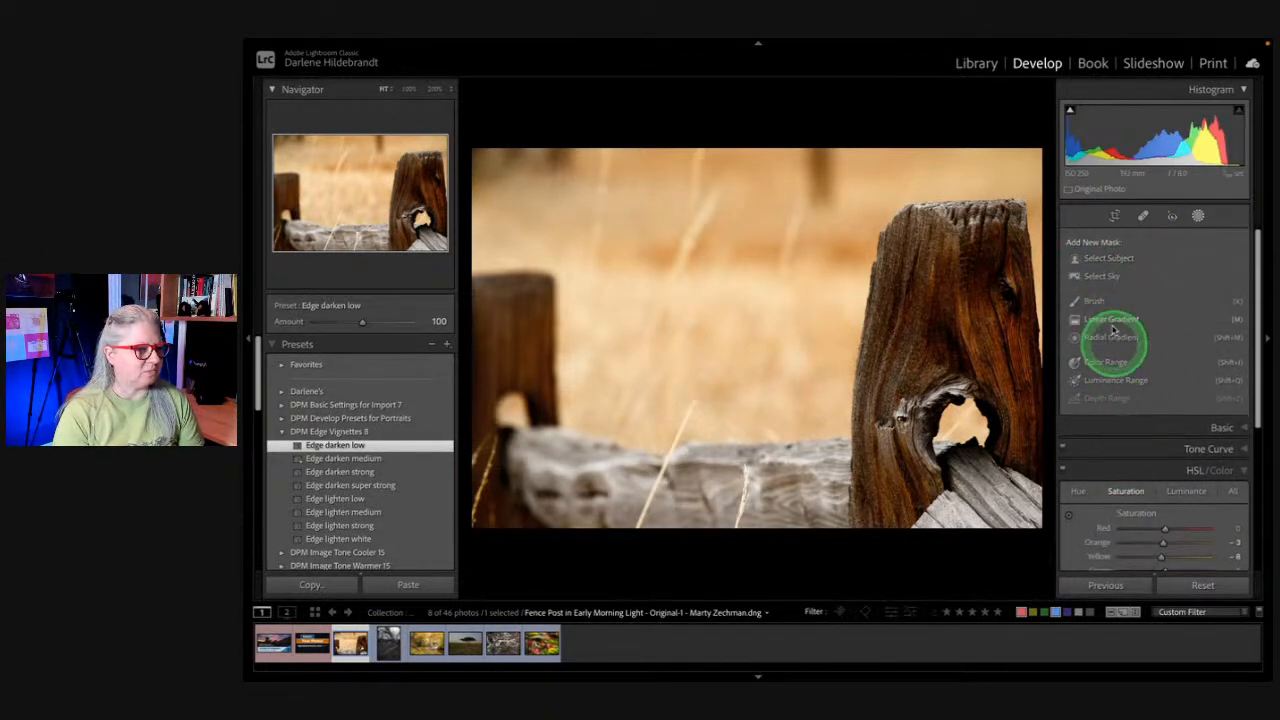
click(1106, 258)
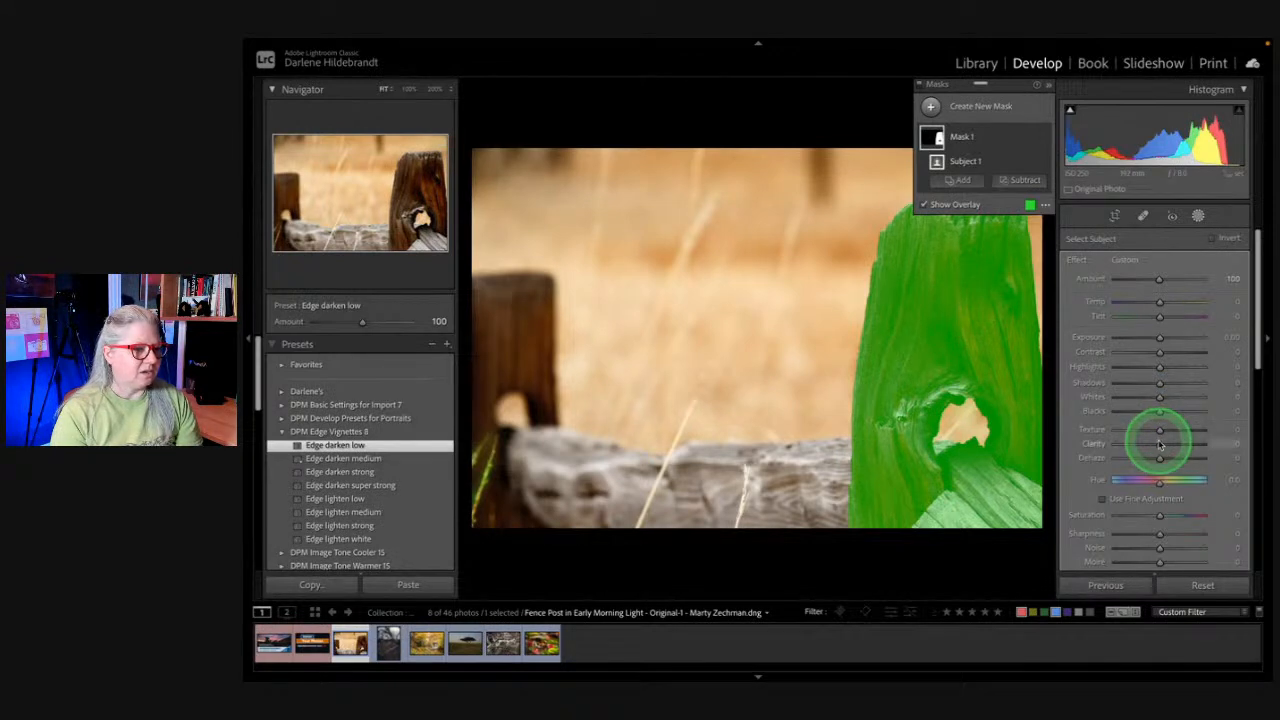
Step: Hide the mask overlay and enhance the masked post with Texture 21, Clarity 13 and Saturation 15
scroll(1157, 434, down, 3)
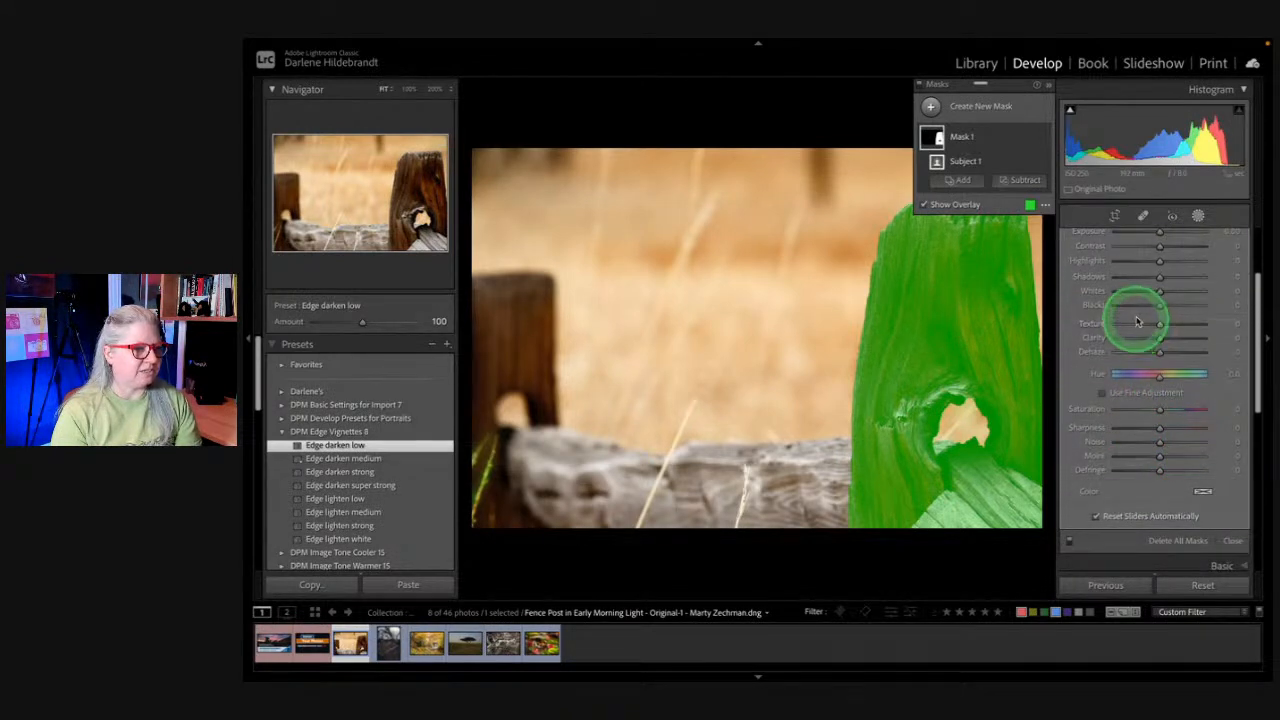
scroll(1134, 320, up, 3)
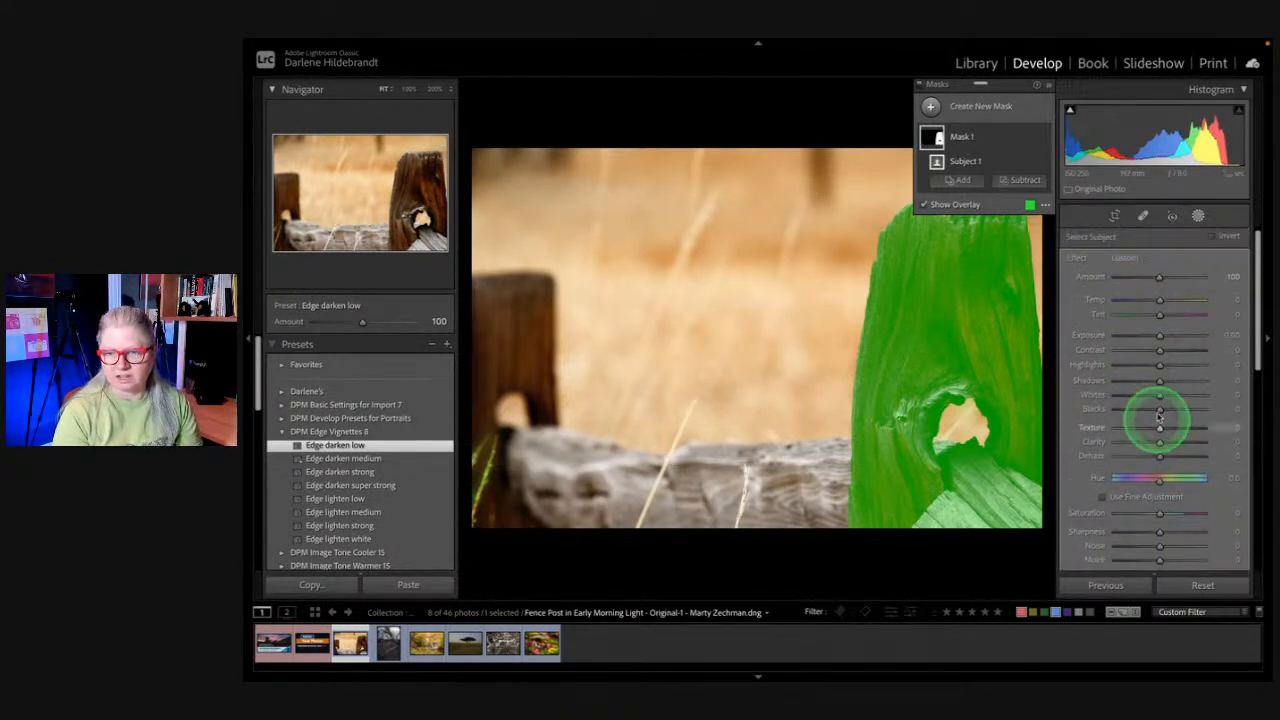
scroll(1135, 440, down, 3)
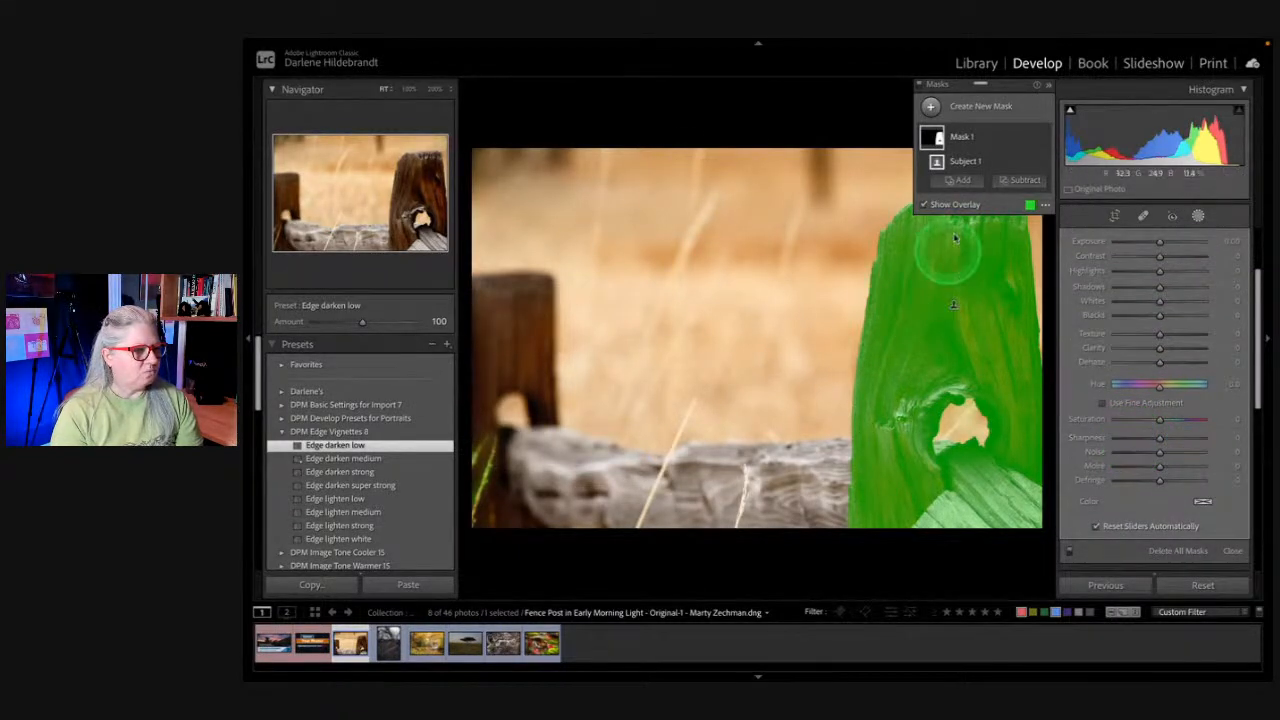
scroll(1150, 408, up, 1)
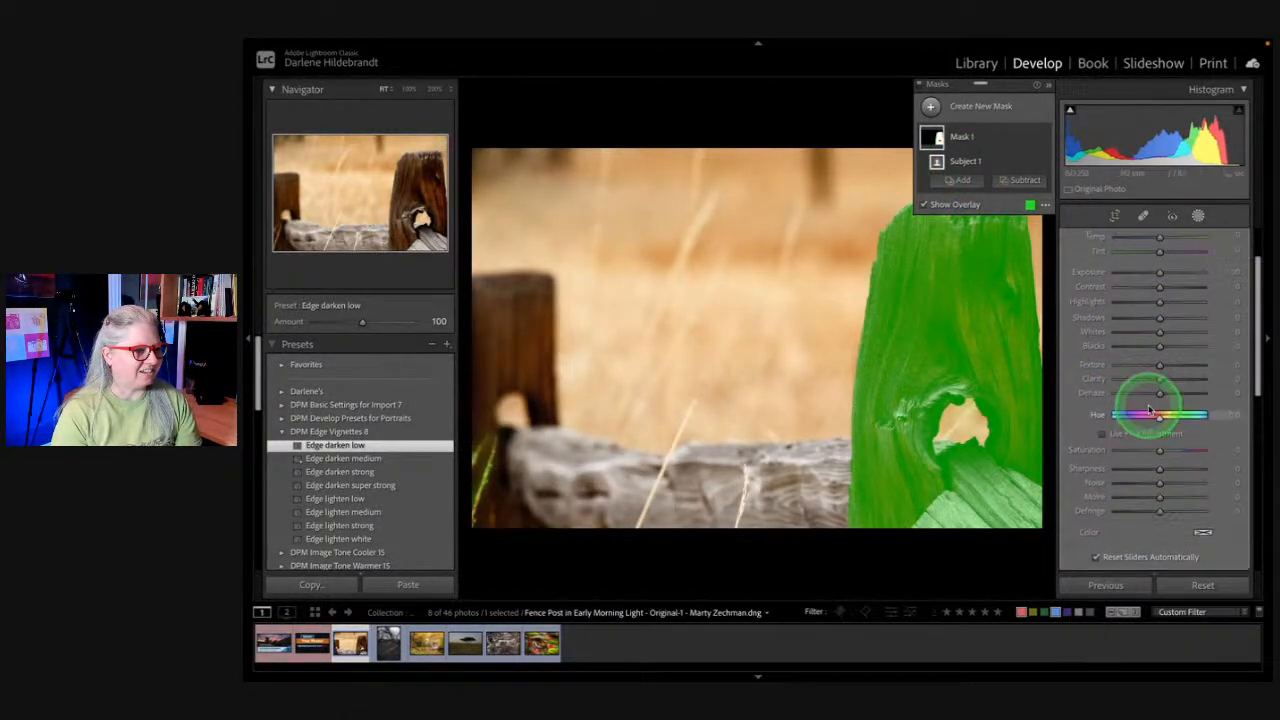
key(o)
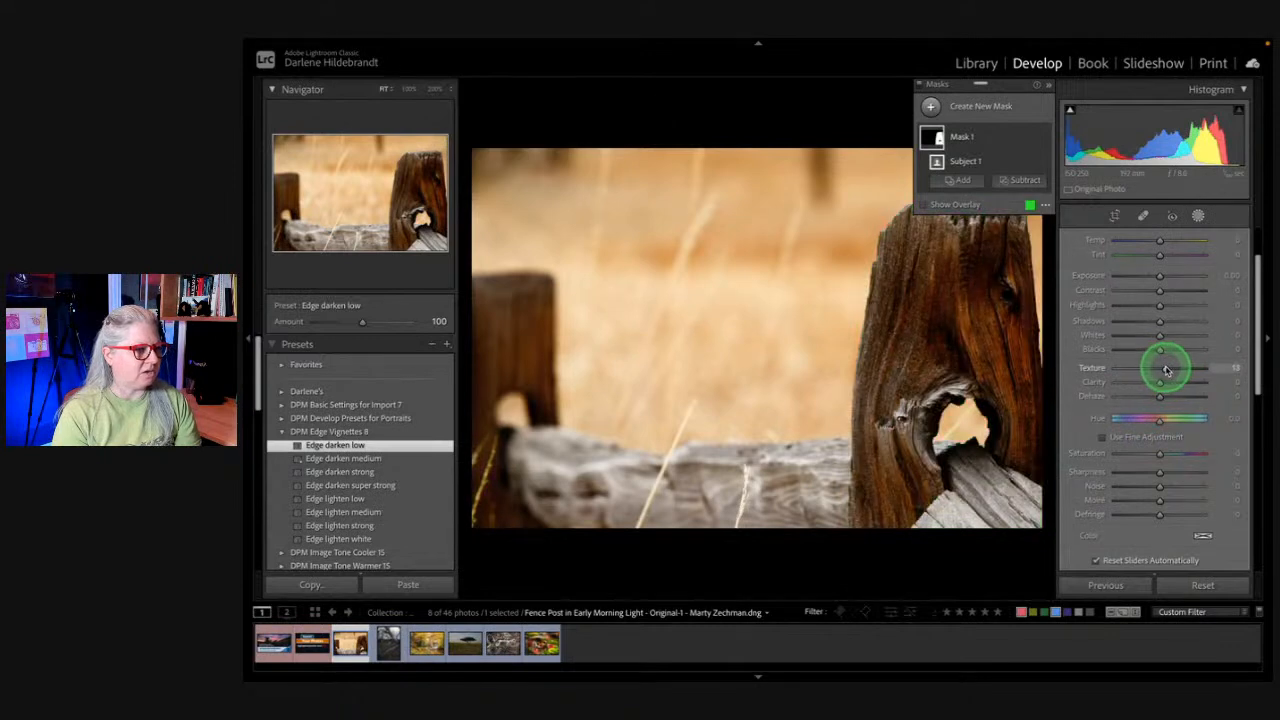
drag(1166, 370, 1166, 400)
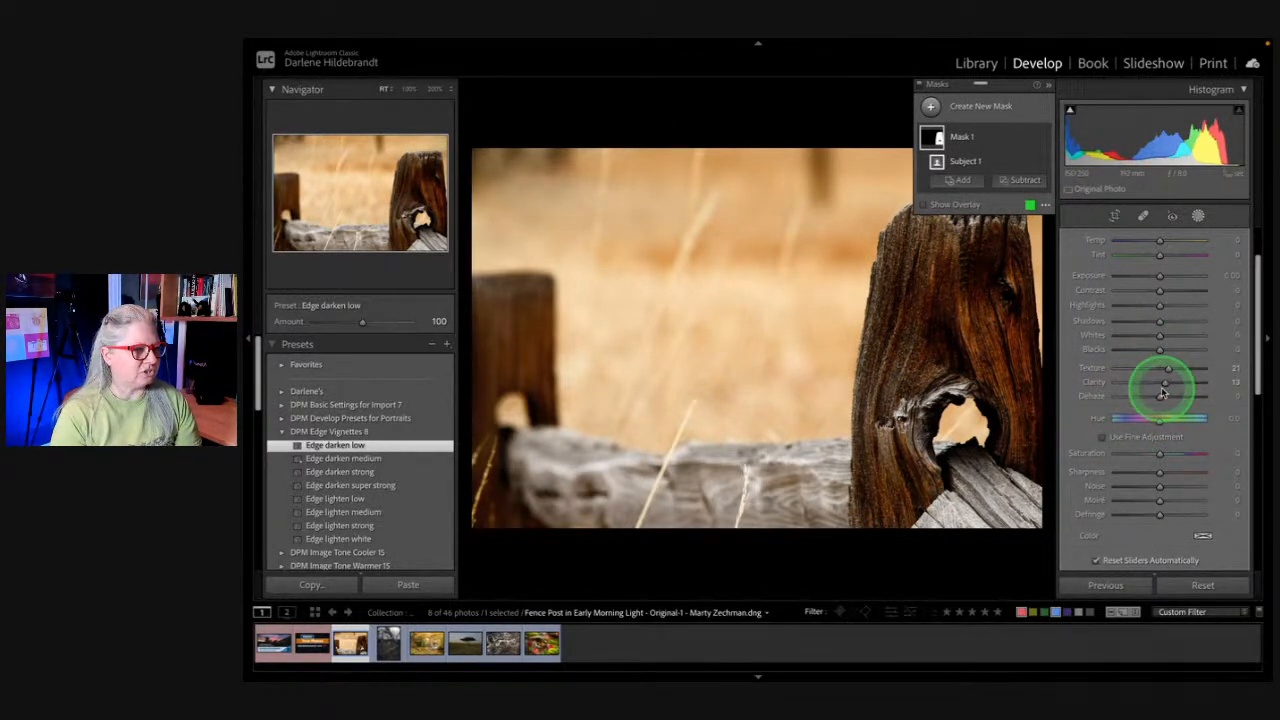
scroll(1160, 400, up, 2)
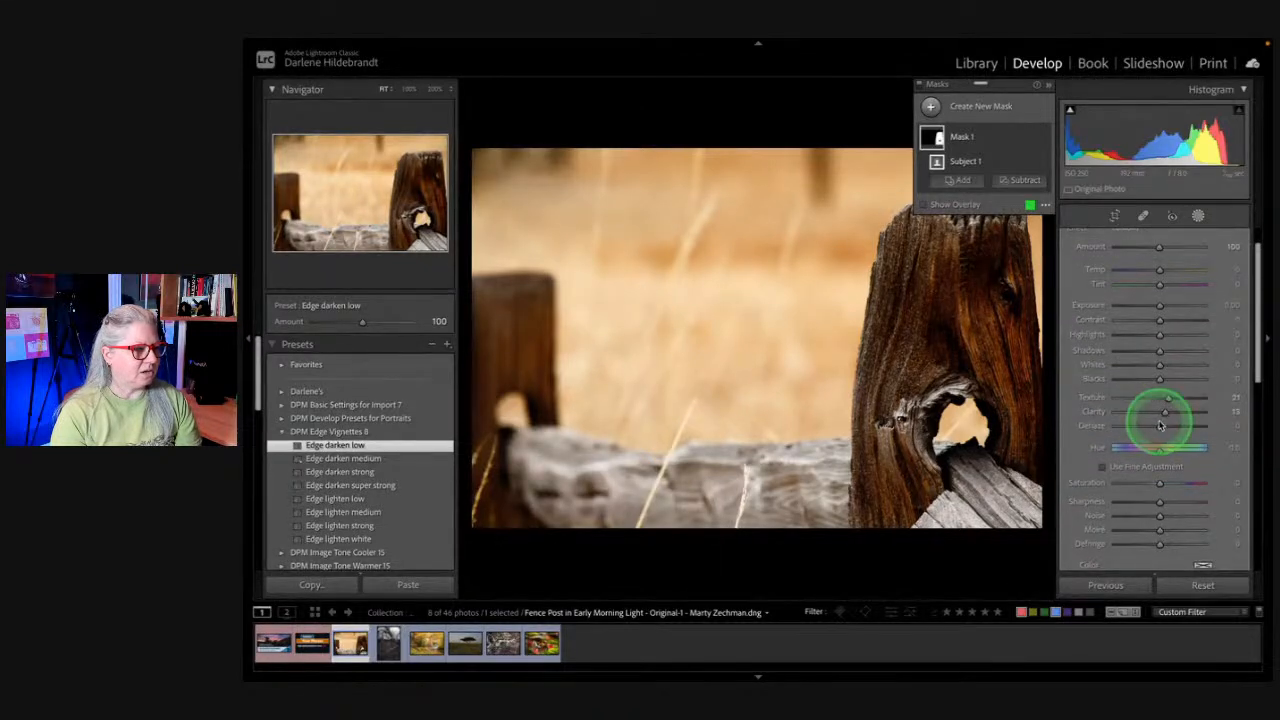
drag(1157, 485, 1161, 485)
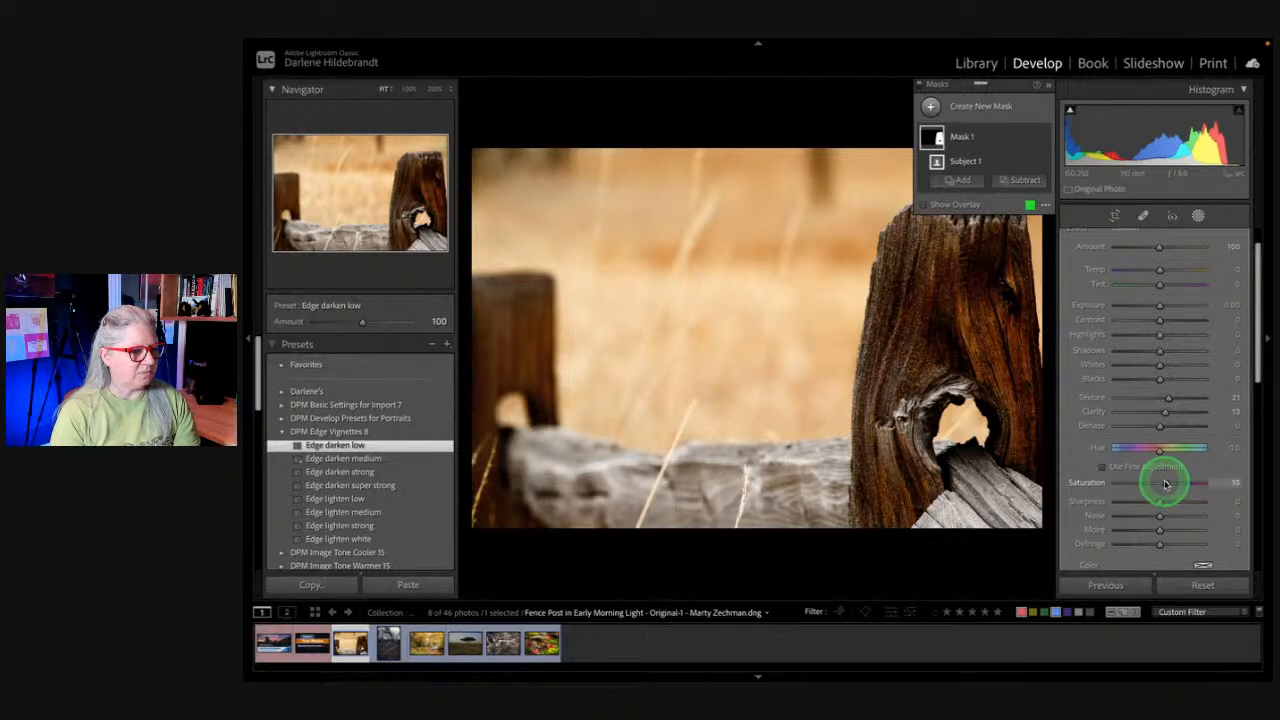
click(1143, 306)
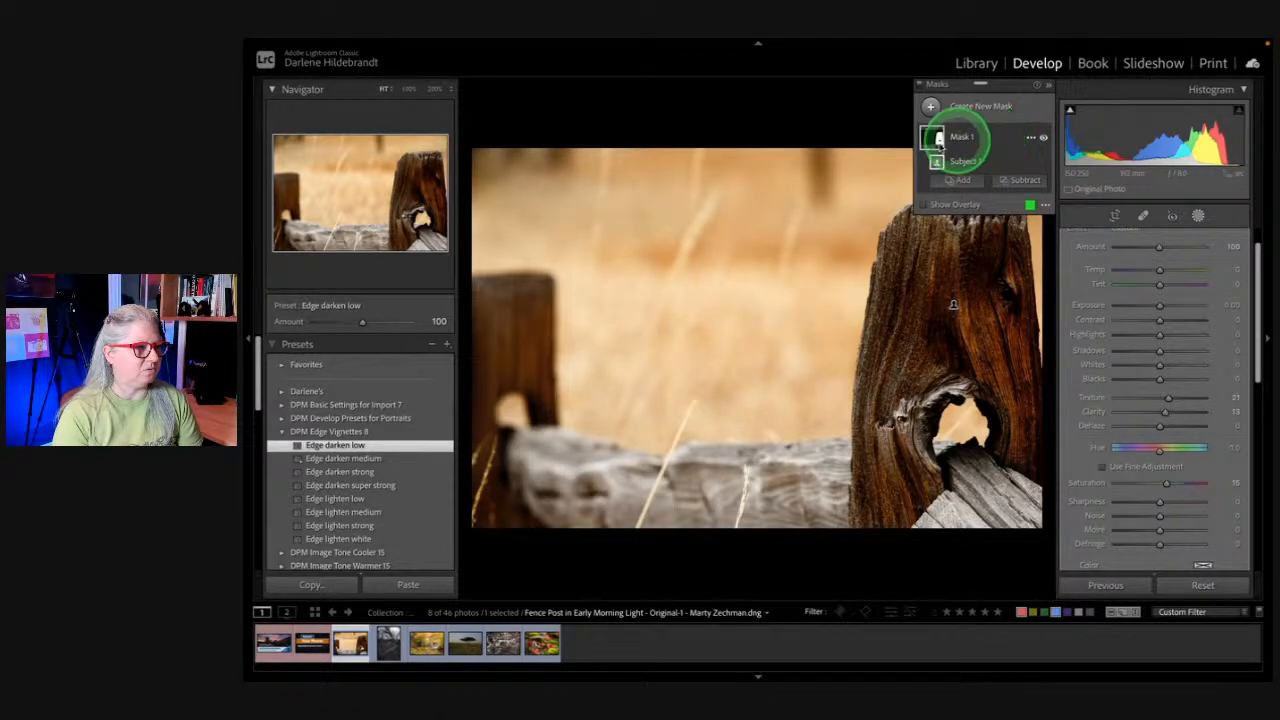
Step: Rename the subject mask as "fence post" and make a duplicated, inverted copy of it for the background
click(1031, 140)
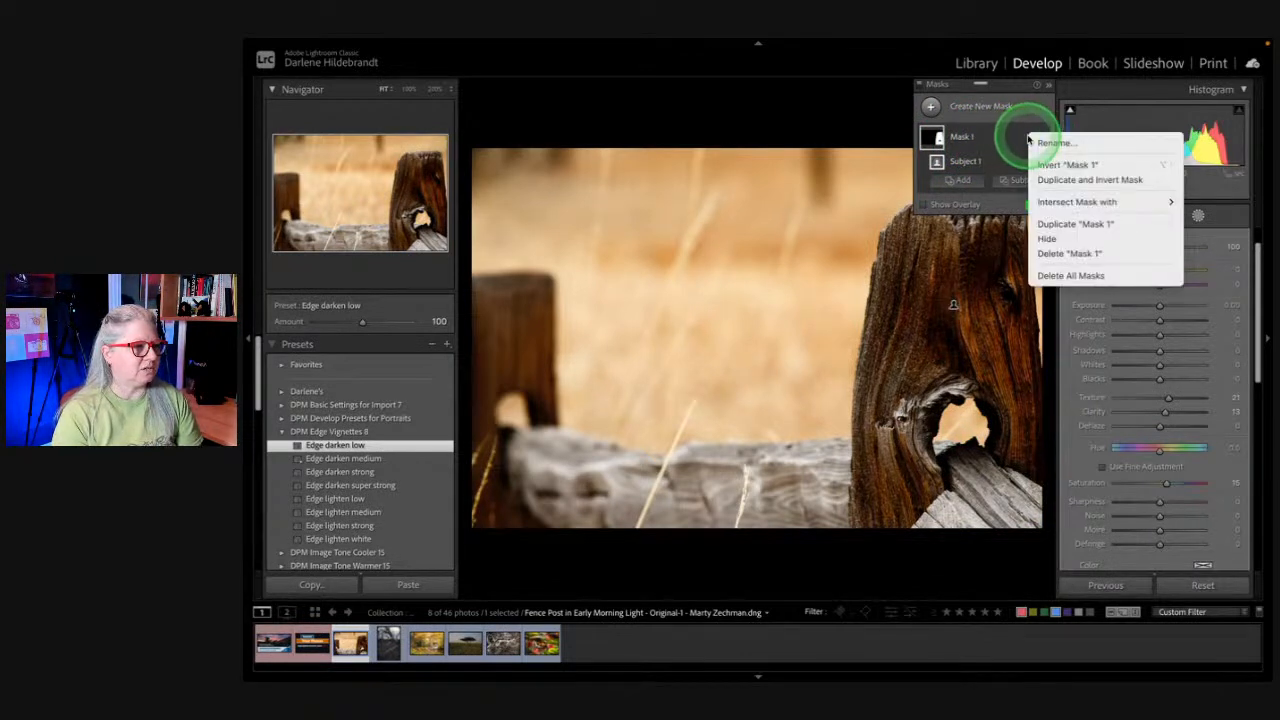
click(1054, 143)
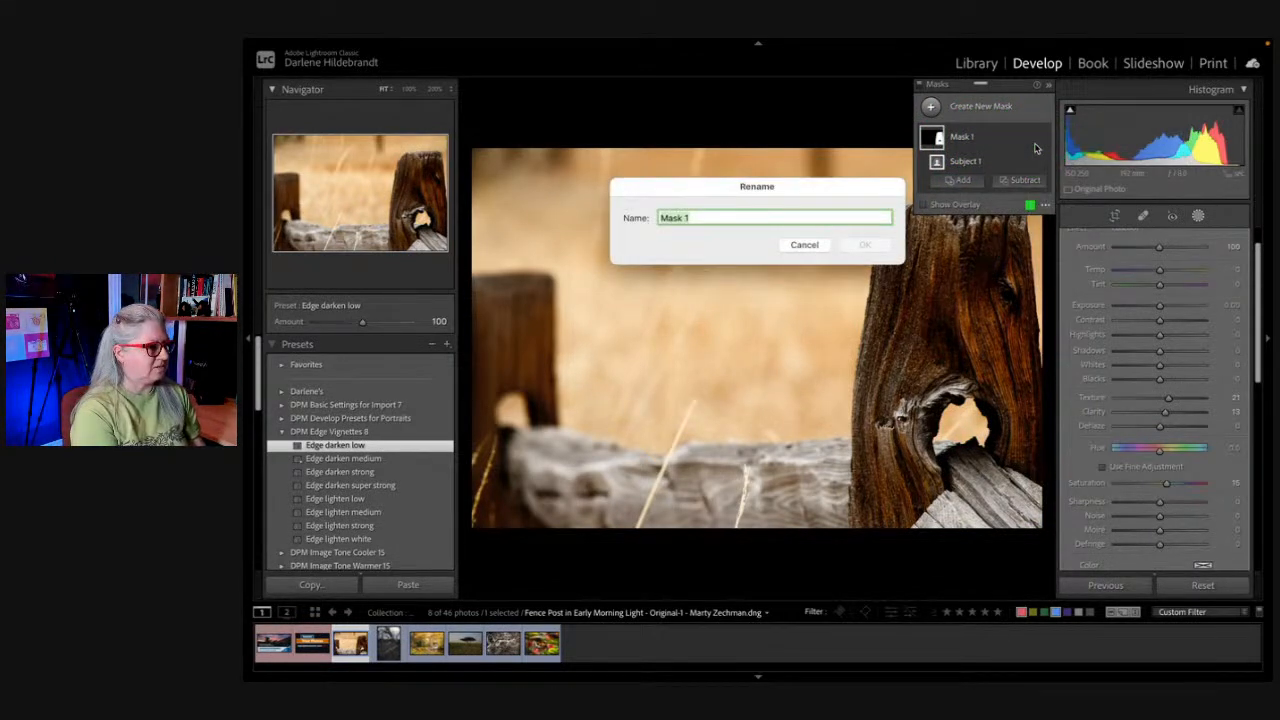
text(fence post)
key(Return)
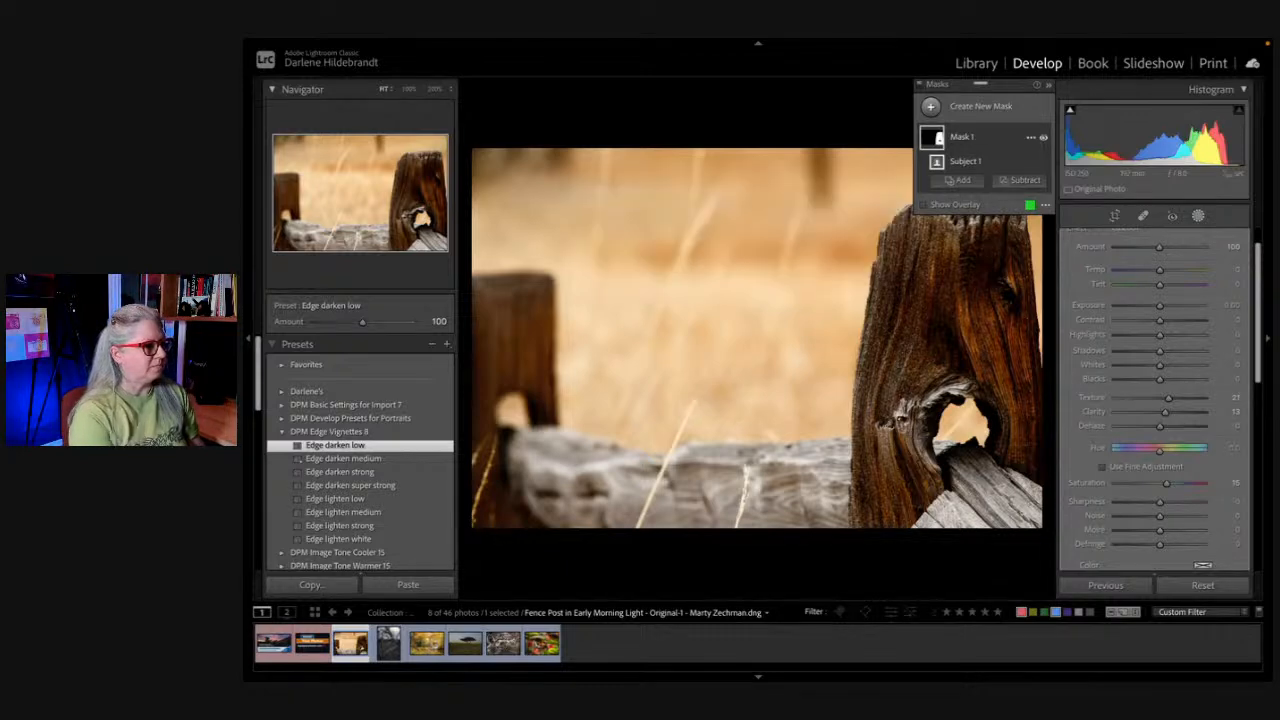
click(1029, 139)
click(1061, 183)
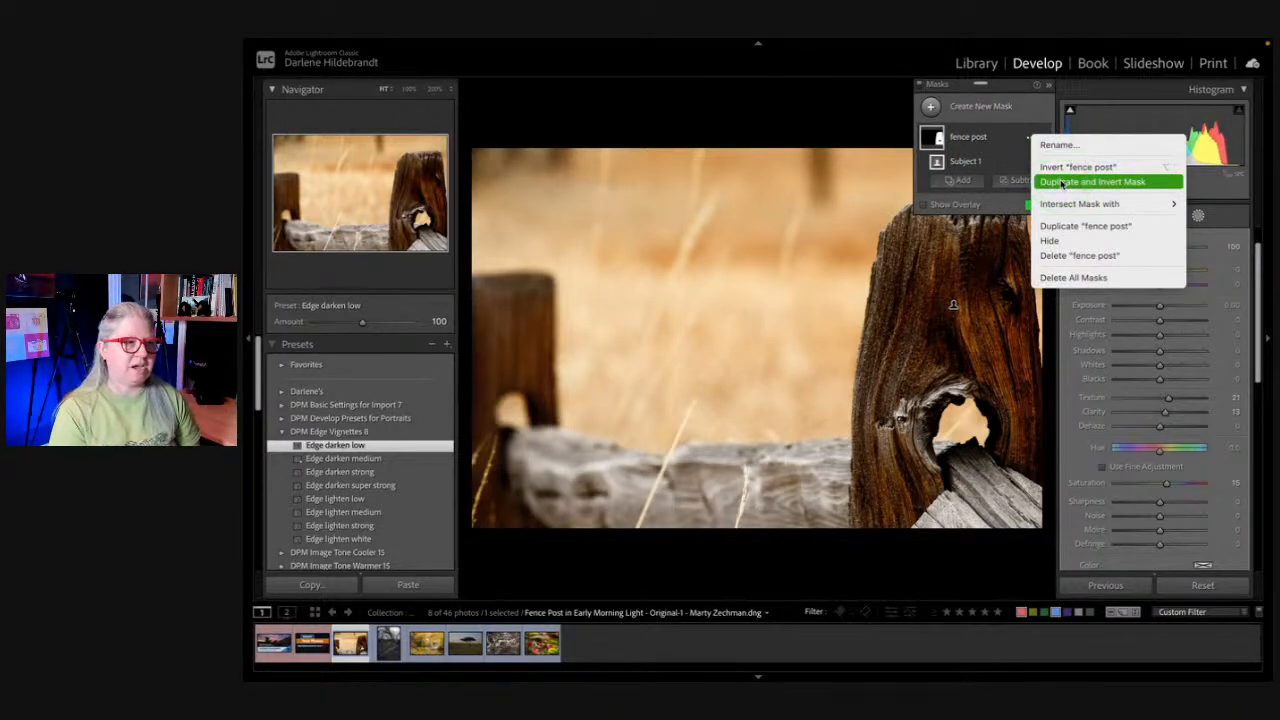
click(1061, 183)
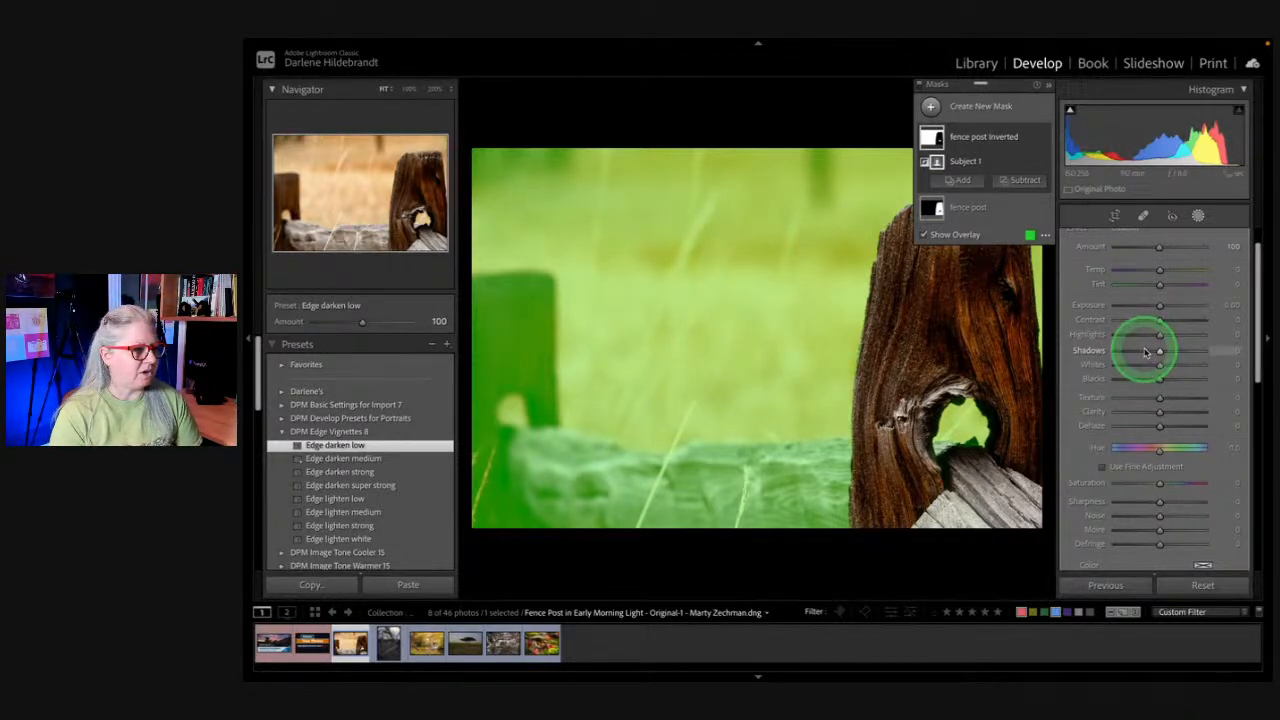
Step: Soften and darken the inverted mask's background with Exposure -0.15, Highlights -43, Texture -53 and Clarity -16, comparing it with the mask hidden and shown
drag(1122, 343, 1157, 307)
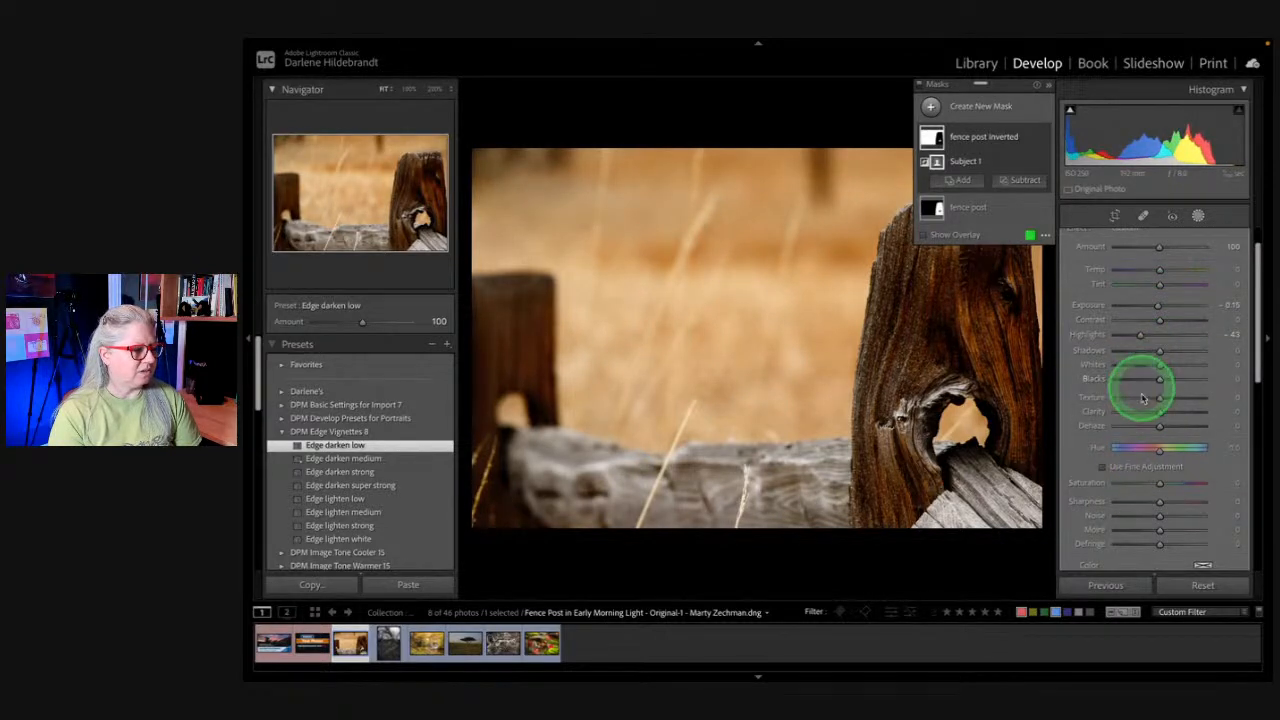
mouse_move(1141, 400)
mouse_down()
mouse_move(1085, 398)
mouse_move(1180, 394)
mouse_move(1135, 398)
mouse_move(1160, 415)
mouse_up()
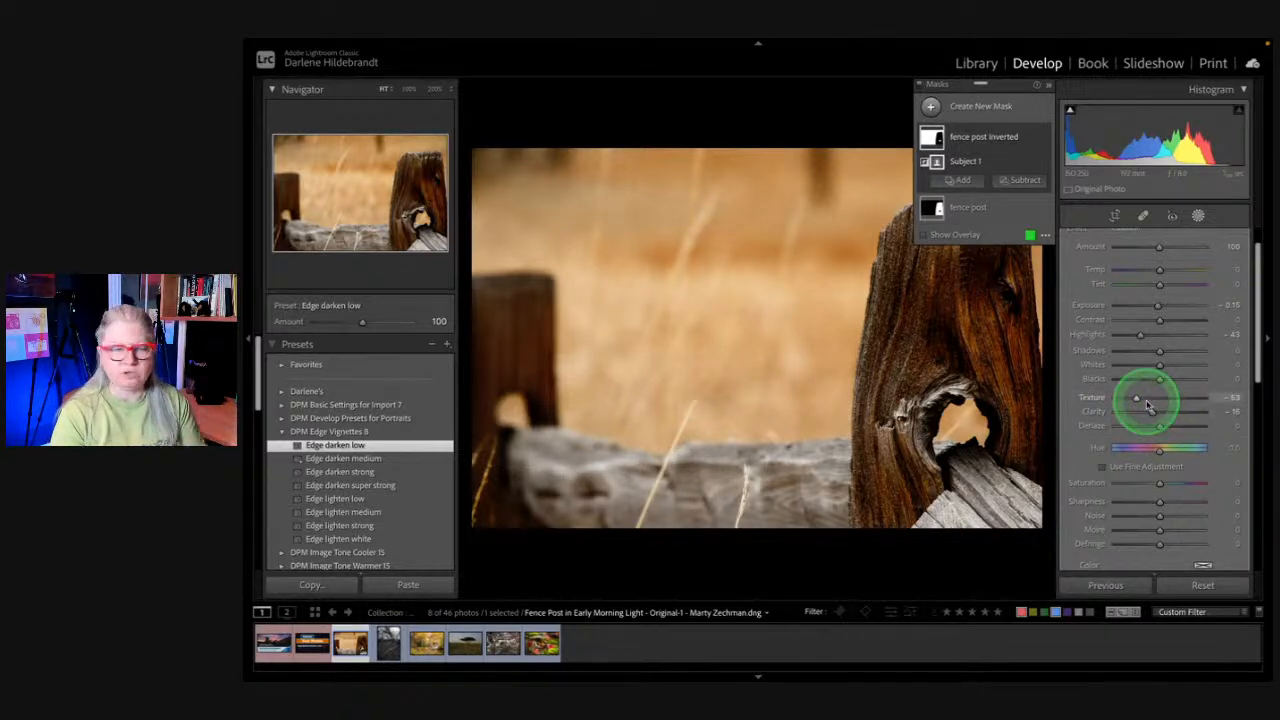
click(1043, 138)
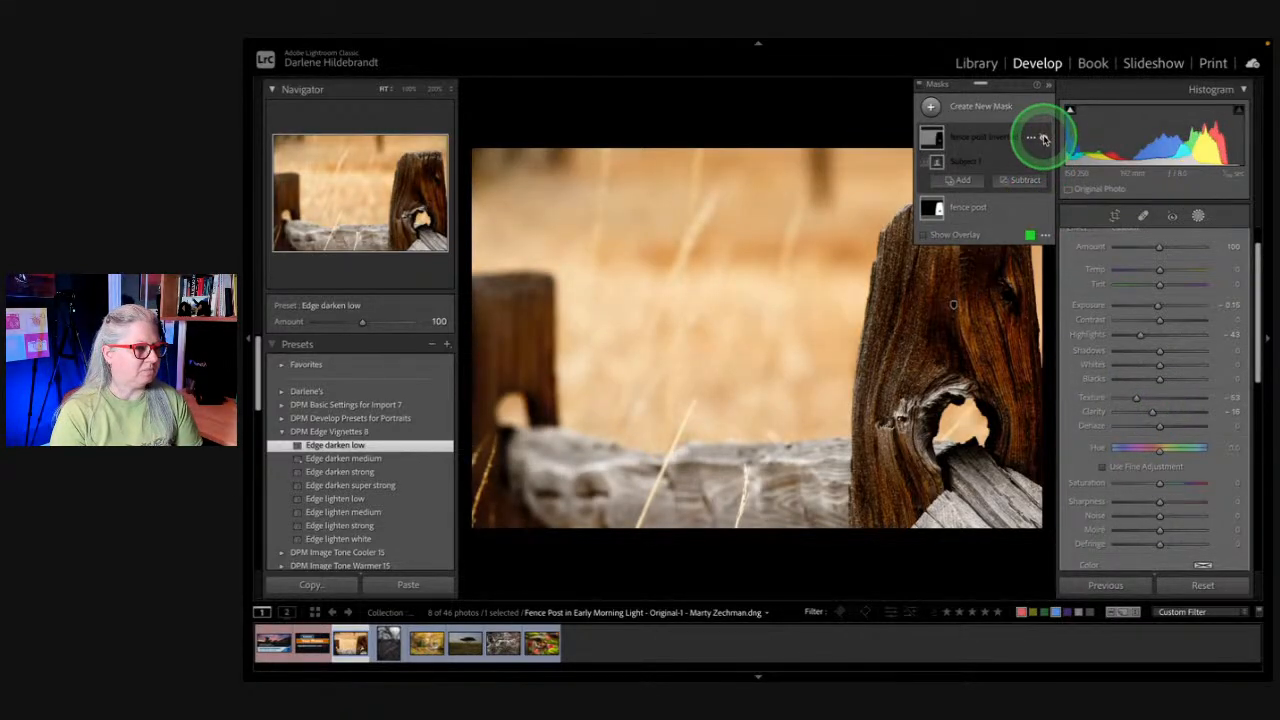
click(1043, 138)
click(1043, 138)
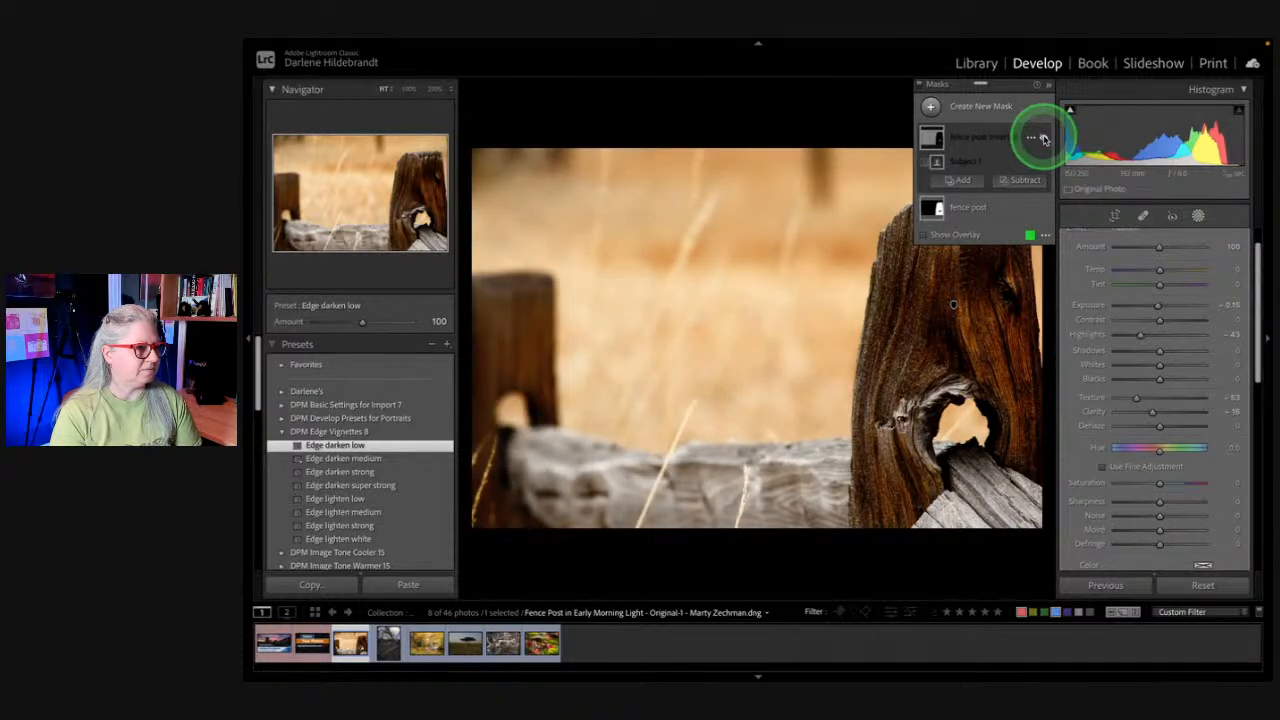
click(1043, 138)
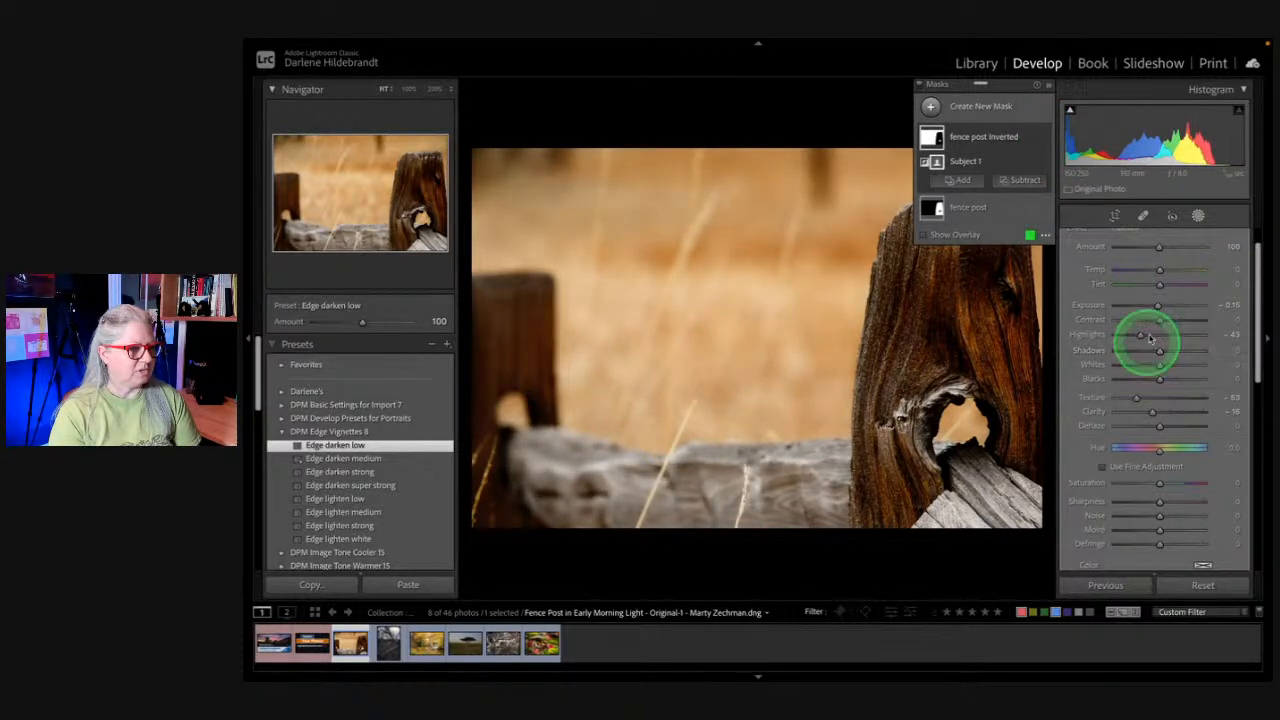
Step: Refine the background mask to Exposure -0.18, Contrast -14, Highlights -35 and Shadows 41, and close masking
mouse_move(1159, 305)
mouse_down()
mouse_move(1140, 334)
mouse_move(1180, 350)
mouse_move(1158, 299)
mouse_up()
scroll(1177, 350, down, 1)
scroll(1160, 313, down, 1)
scroll(1154, 310, up, 1)
scroll(1158, 299, down, 1)
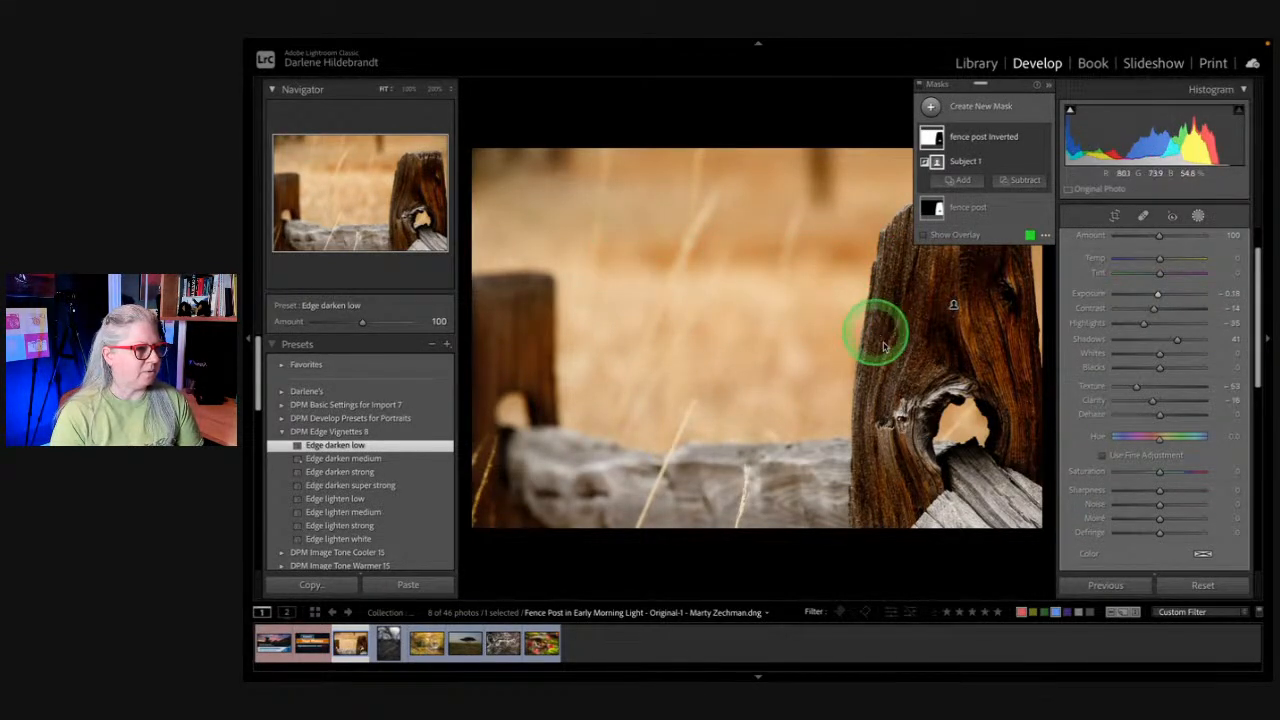
click(1197, 215)
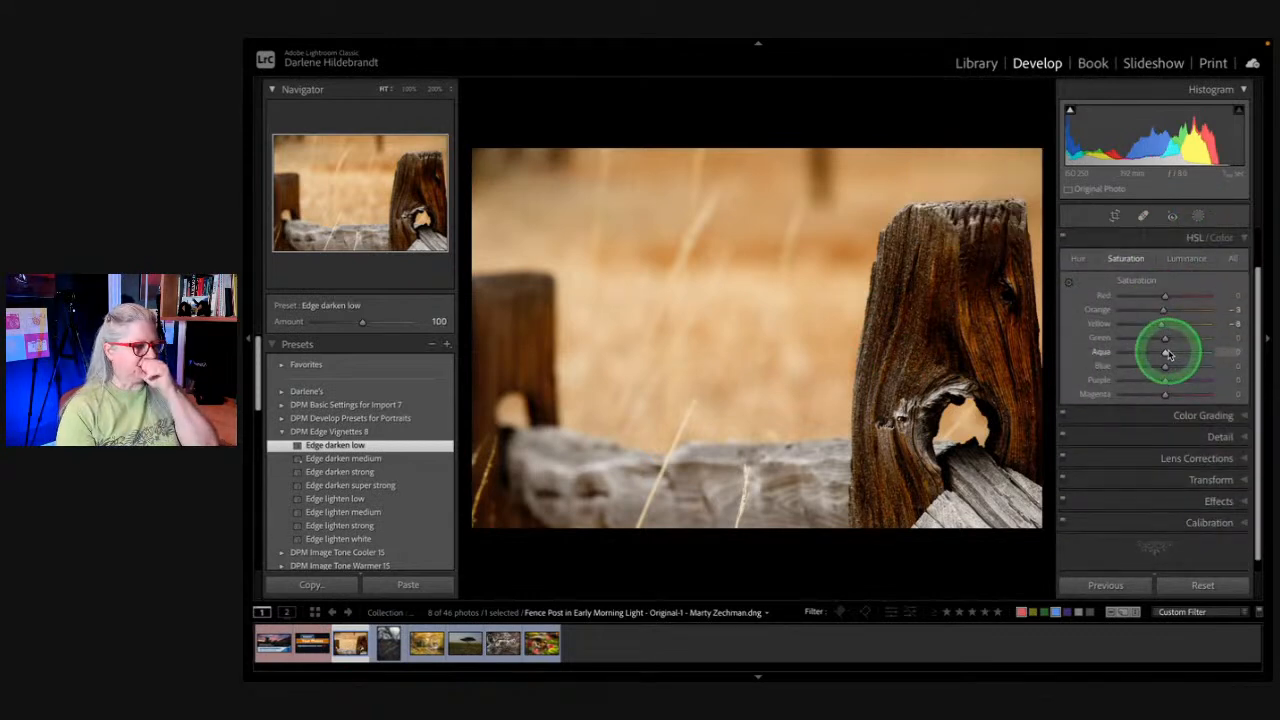
Step: Compare the fence post photo's before and after versions and examine the background for distractions
key(backslash)
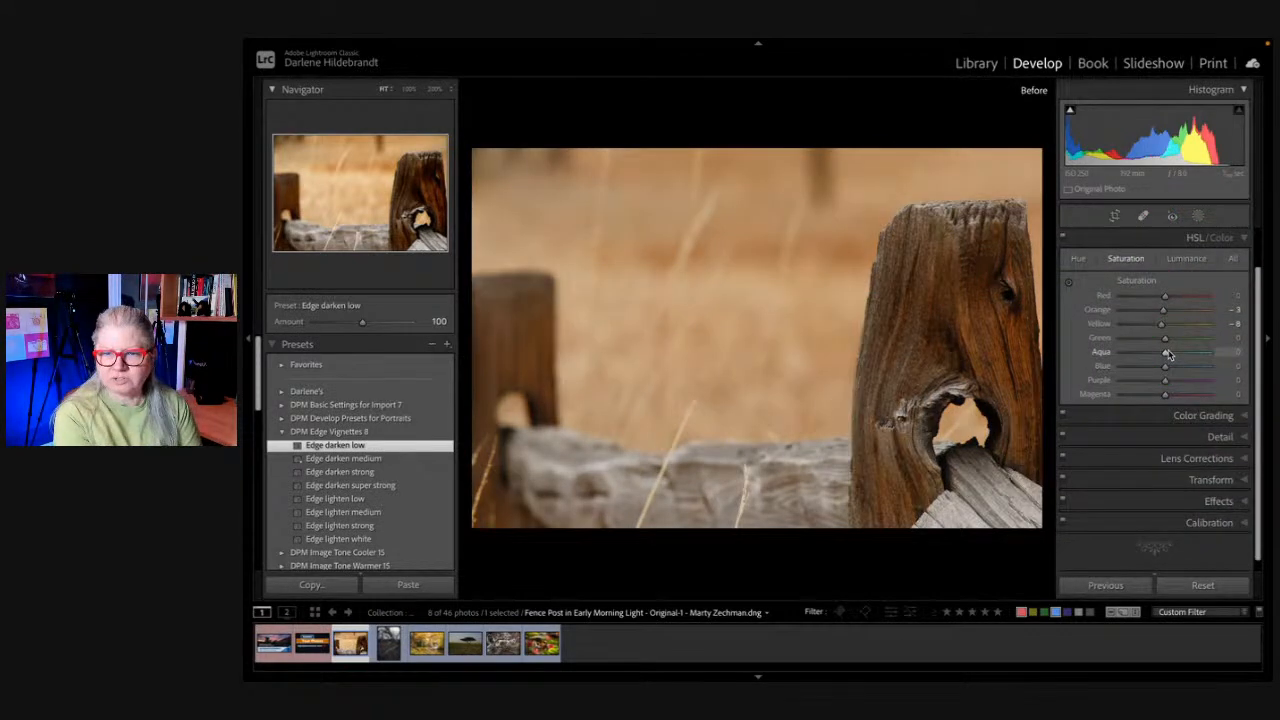
key(backslash)
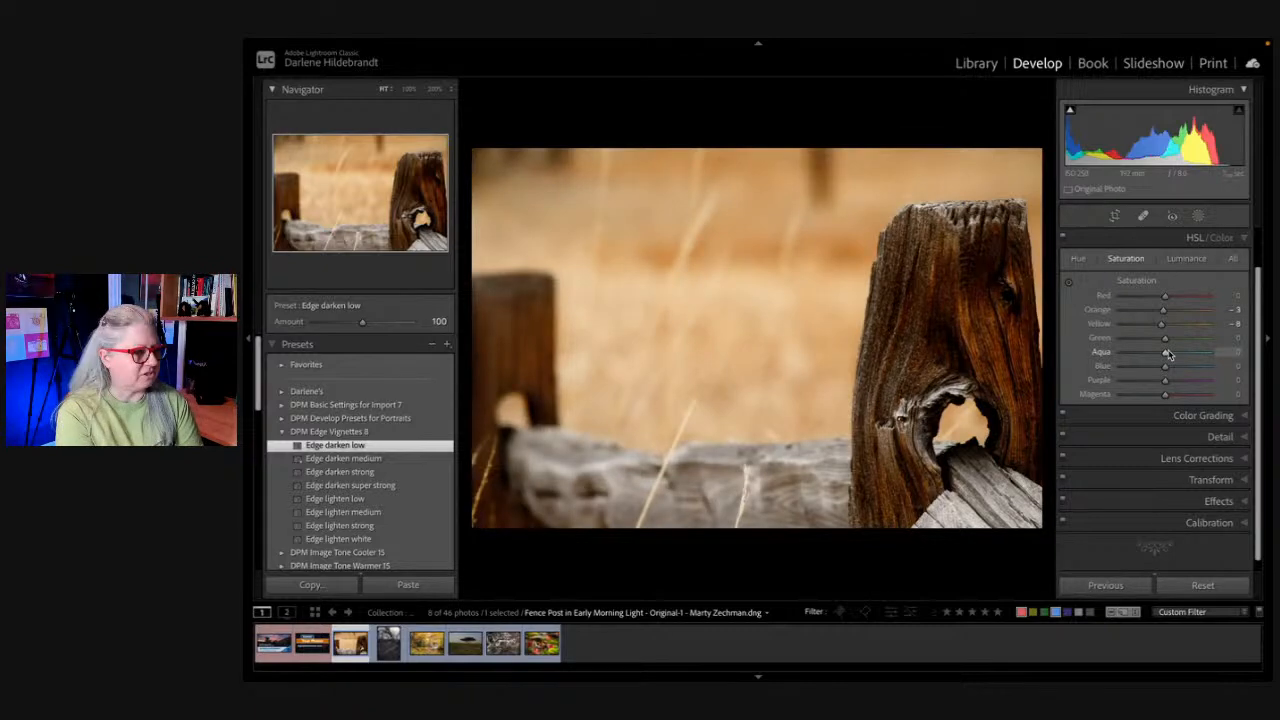
key(backslash)
key(backslash)
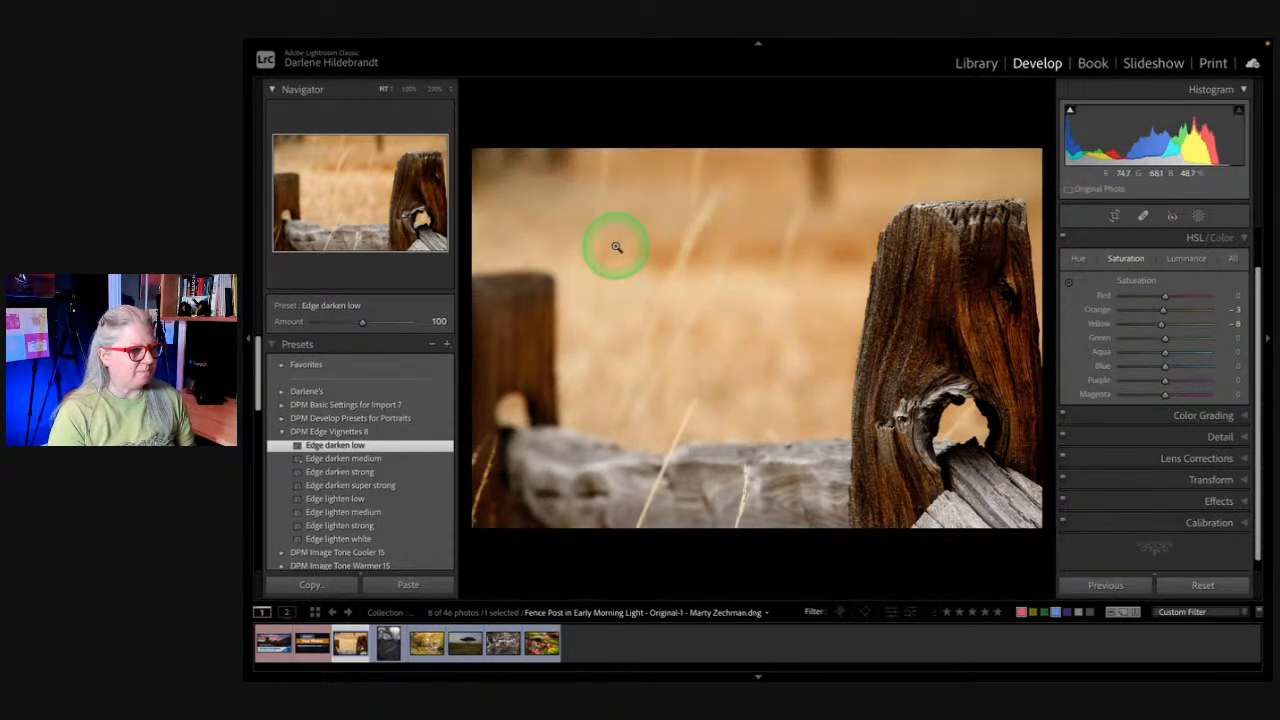
click(819, 213)
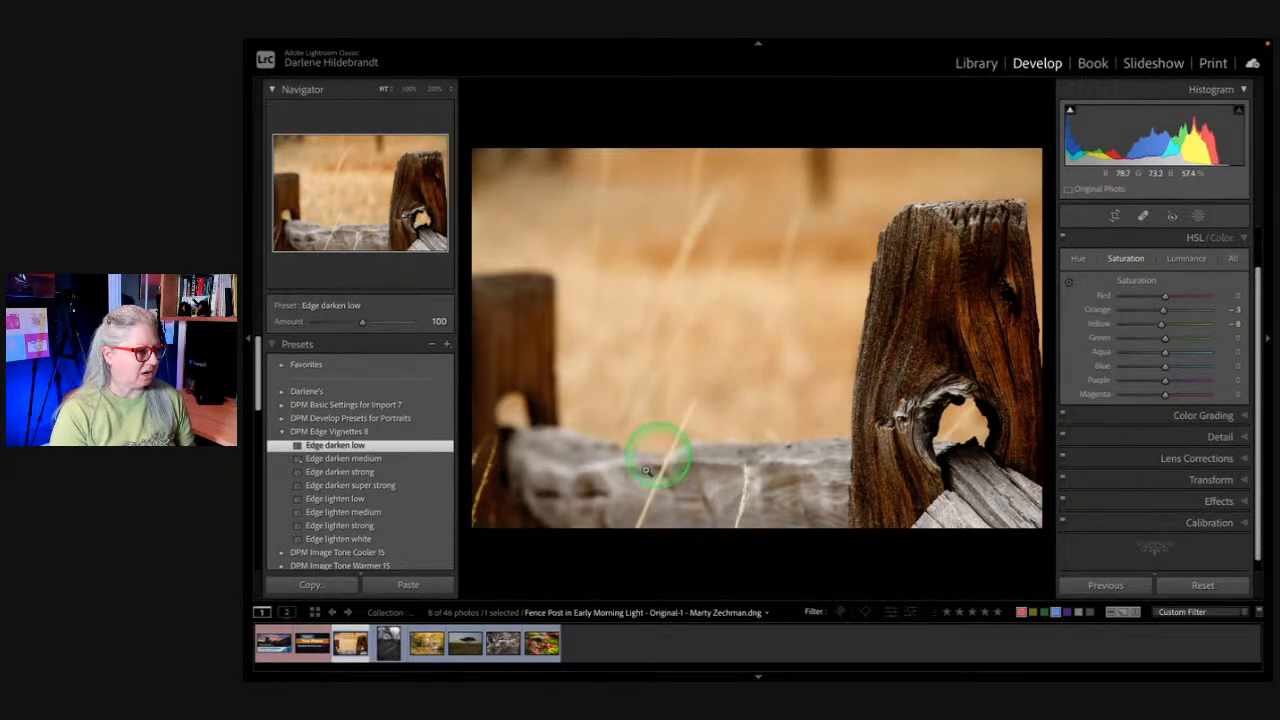
click(685, 369)
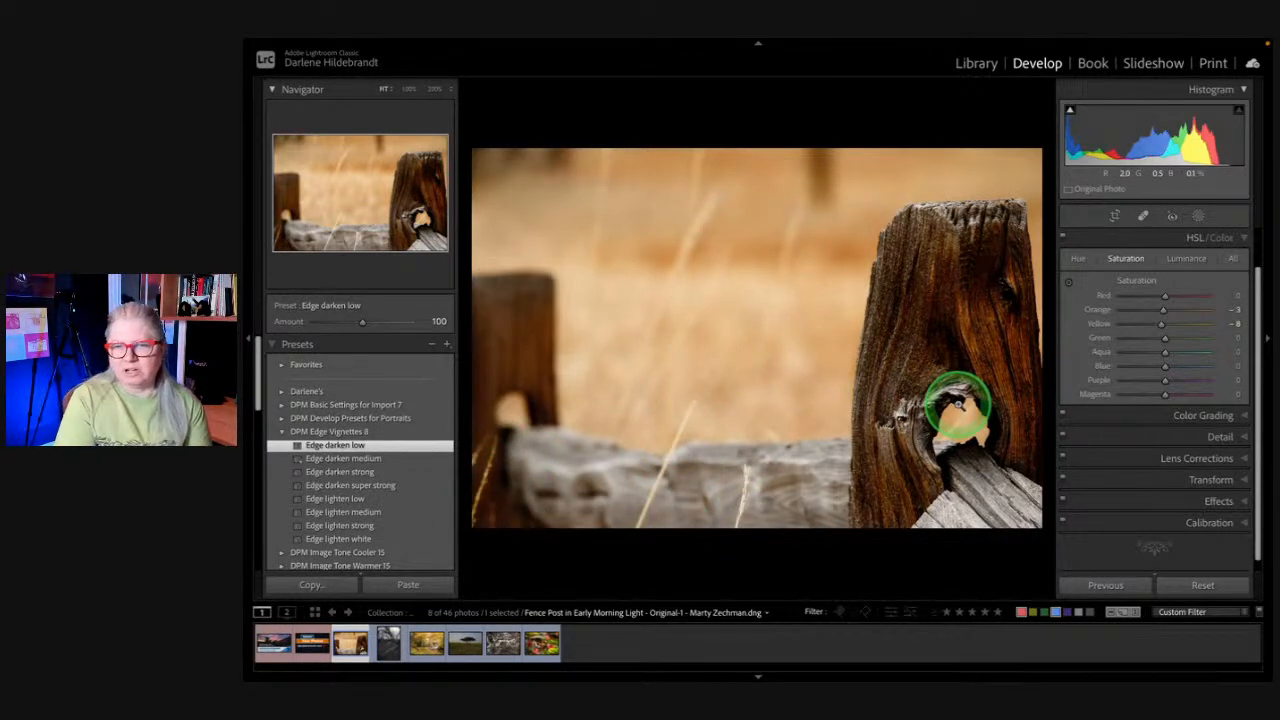
Step: Heal out the dark blurred post at the background's upper edge, removing the misplaced heal spot beside it
click(1143, 218)
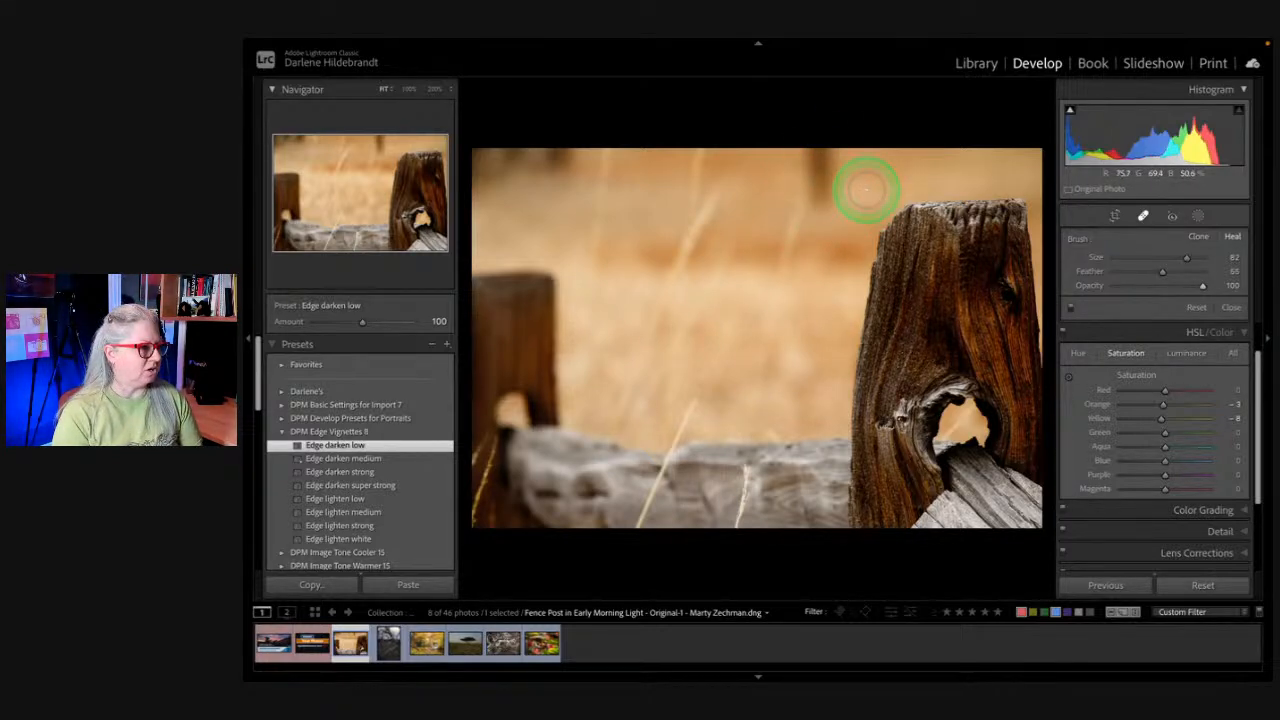
click(866, 190)
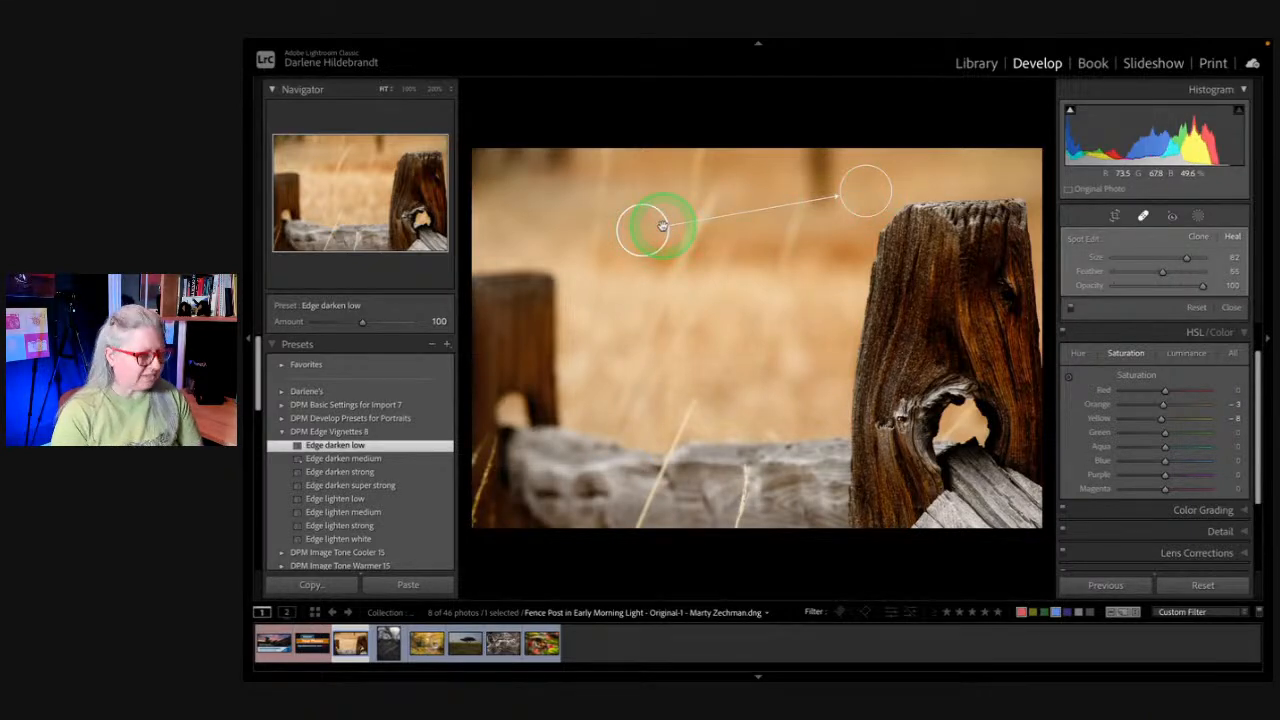
alt+click(860, 190)
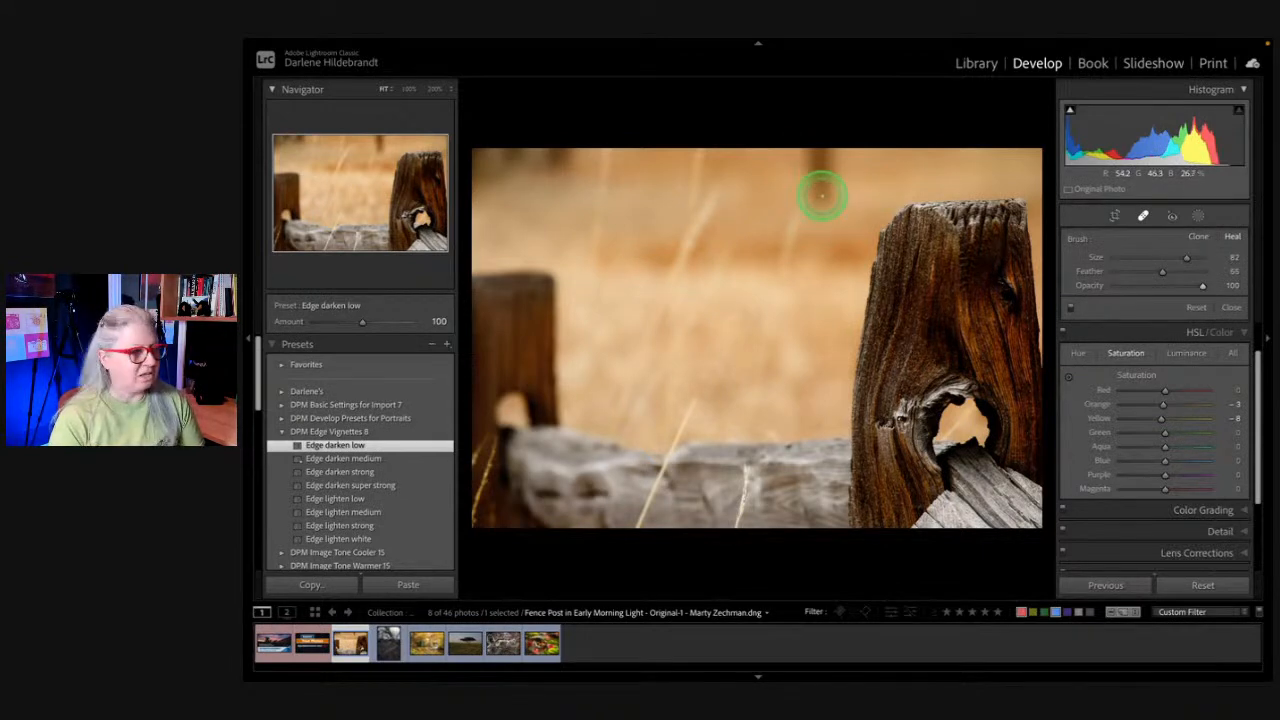
drag(822, 195, 822, 150)
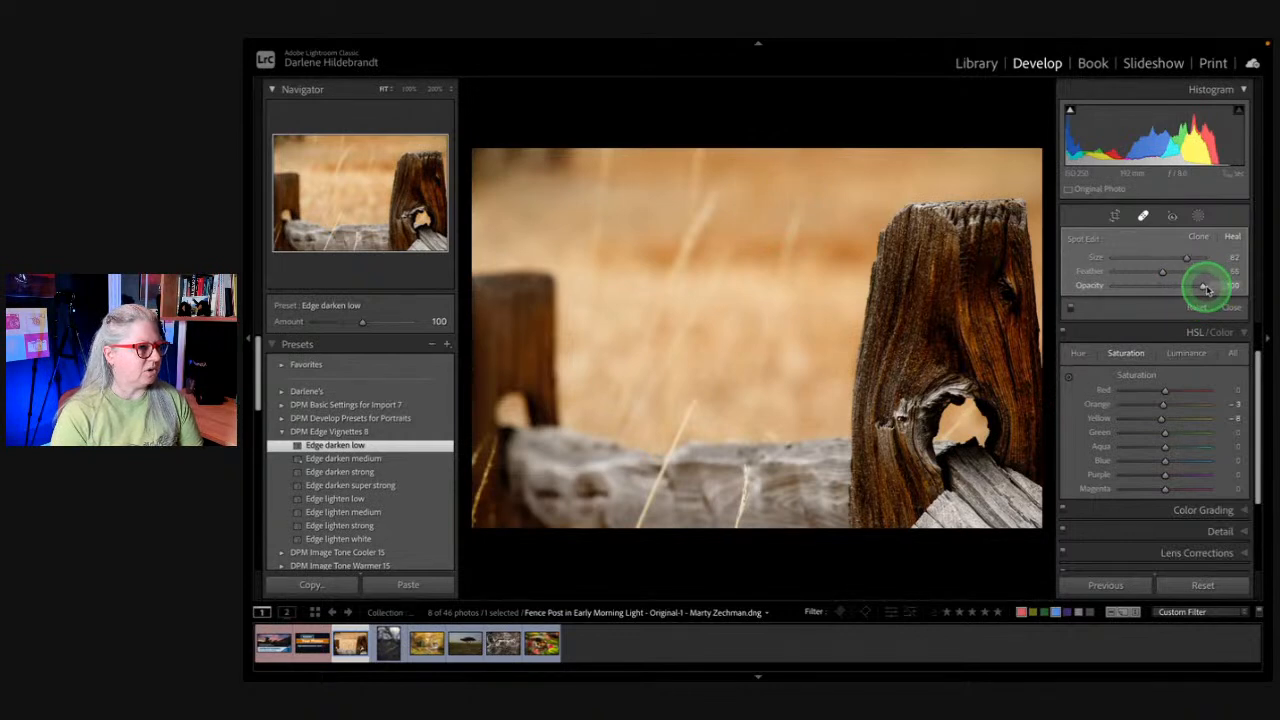
Step: Try different opacity and feather values on the blurred post's heal and restore the original settings
mouse_move(1205, 287)
mouse_down()
mouse_move(1092, 287)
mouse_move(1212, 287)
mouse_move(1193, 287)
mouse_up()
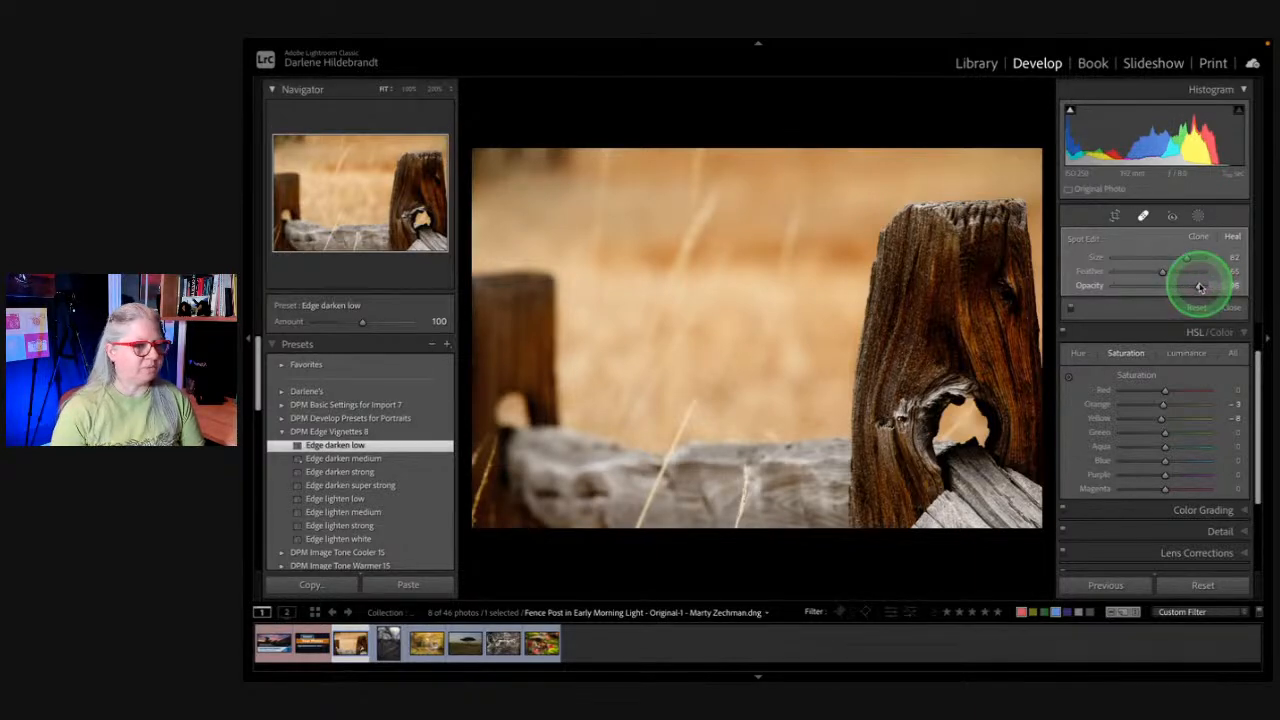
mouse_move(1199, 287)
mouse_down()
mouse_move(1211, 290)
mouse_move(1159, 274)
mouse_move(1179, 274)
mouse_up()
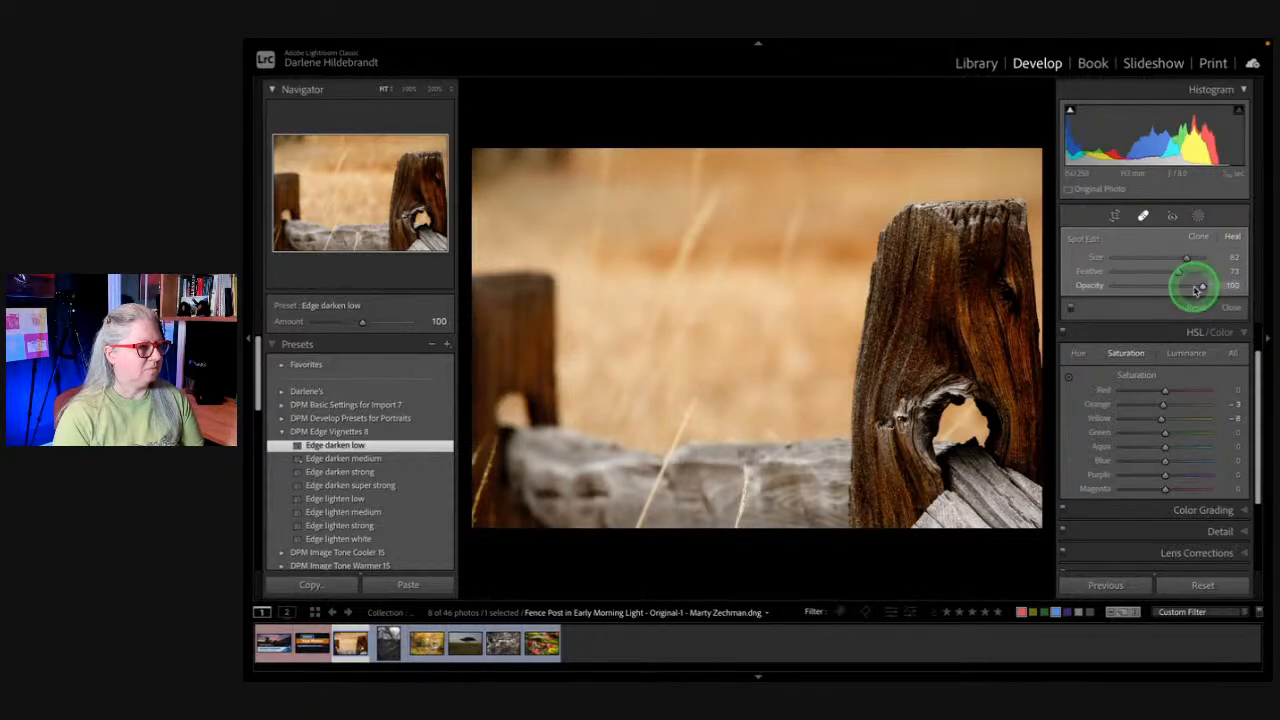
drag(1178, 272, 1203, 289)
drag(1186, 271, 1162, 272)
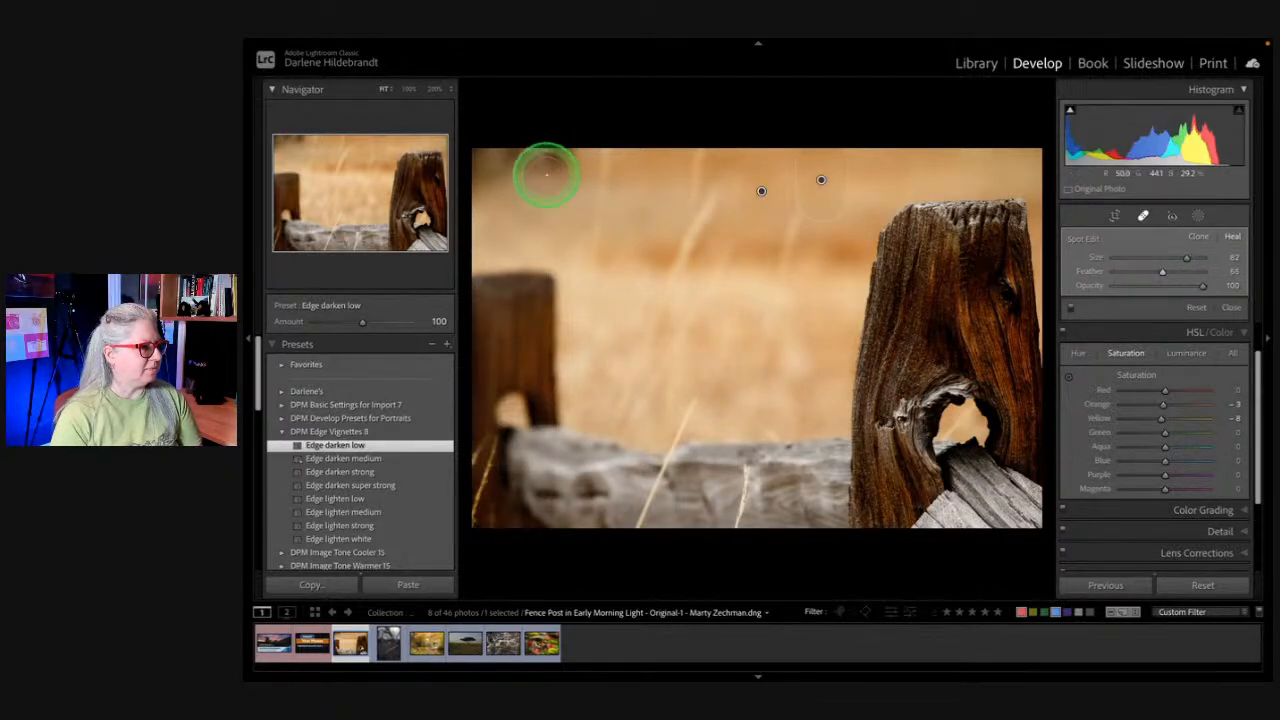
Step: Heal the dark patch in the photo's upper-left corner and lower that heal's opacity to about 42
drag(566, 165, 476, 162)
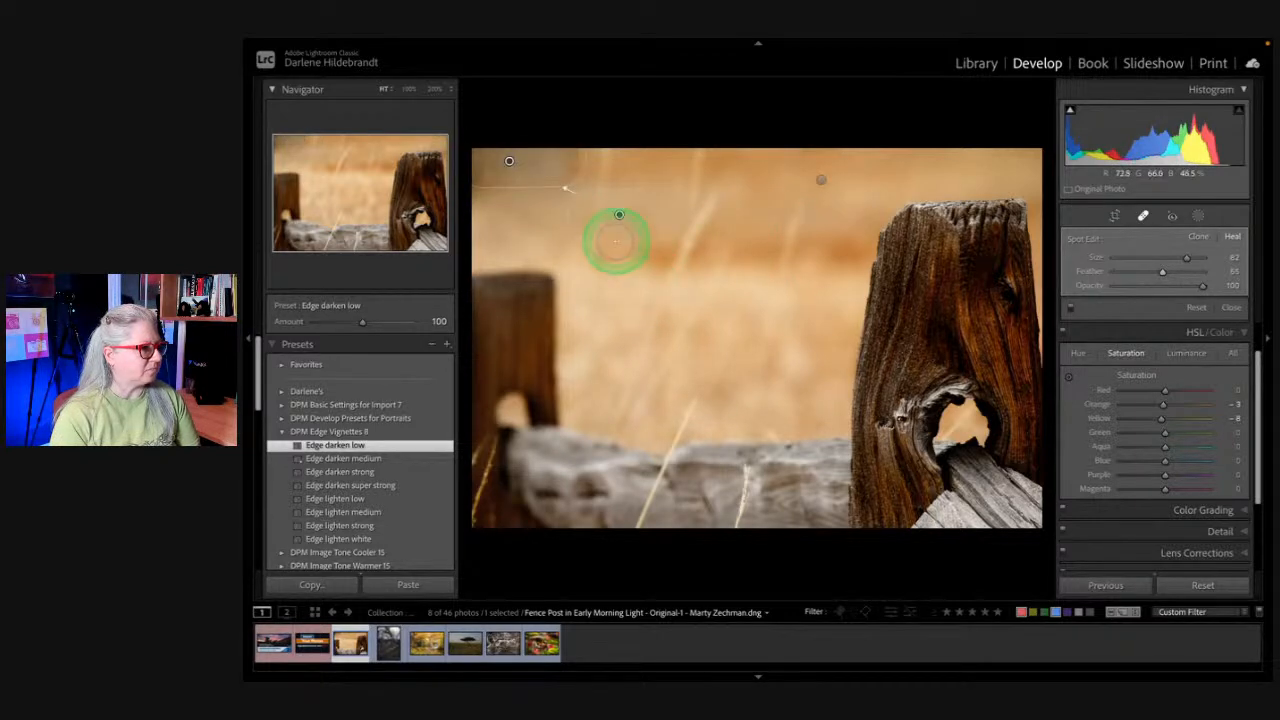
drag(1204, 286, 1147, 286)
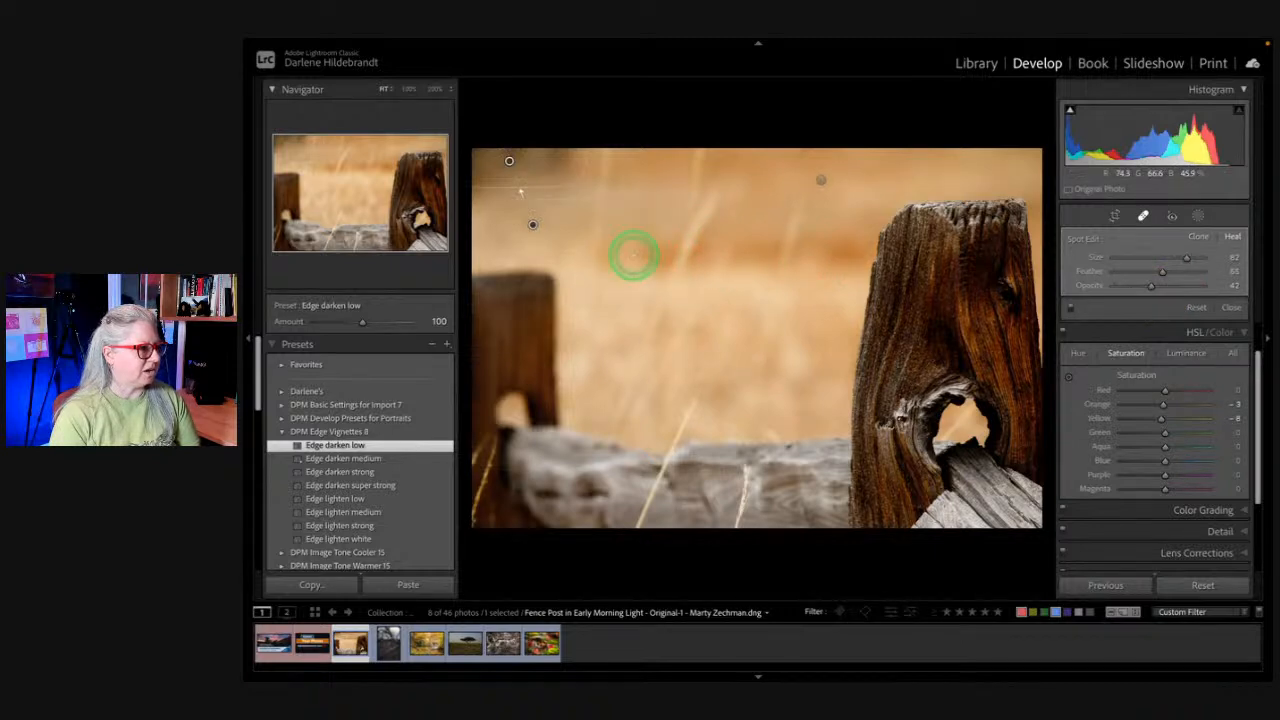
Step: Heal the darker horizontal band across the background at opacity 68 with a higher feather, sampling the lighter grass below it
drag(635, 250, 849, 246)
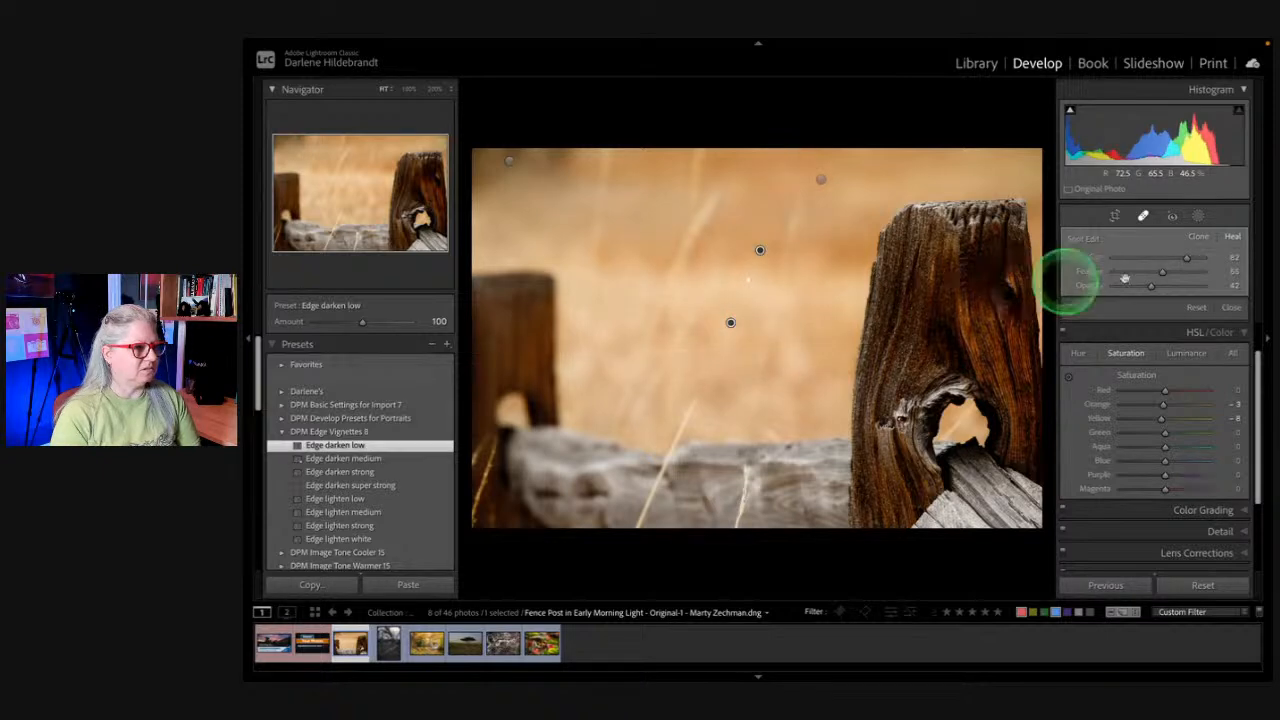
mouse_move(1128, 286)
mouse_down()
mouse_move(1114, 284)
mouse_move(1197, 286)
mouse_move(1166, 286)
mouse_up()
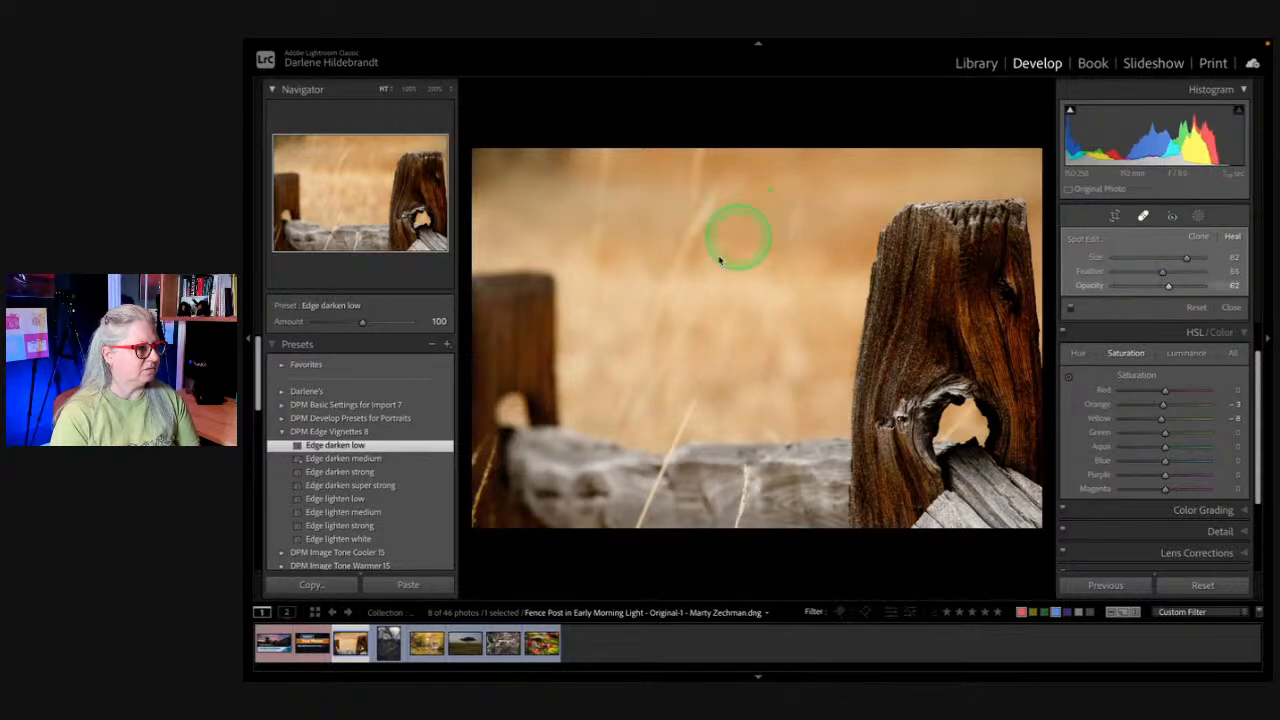
click(752, 313)
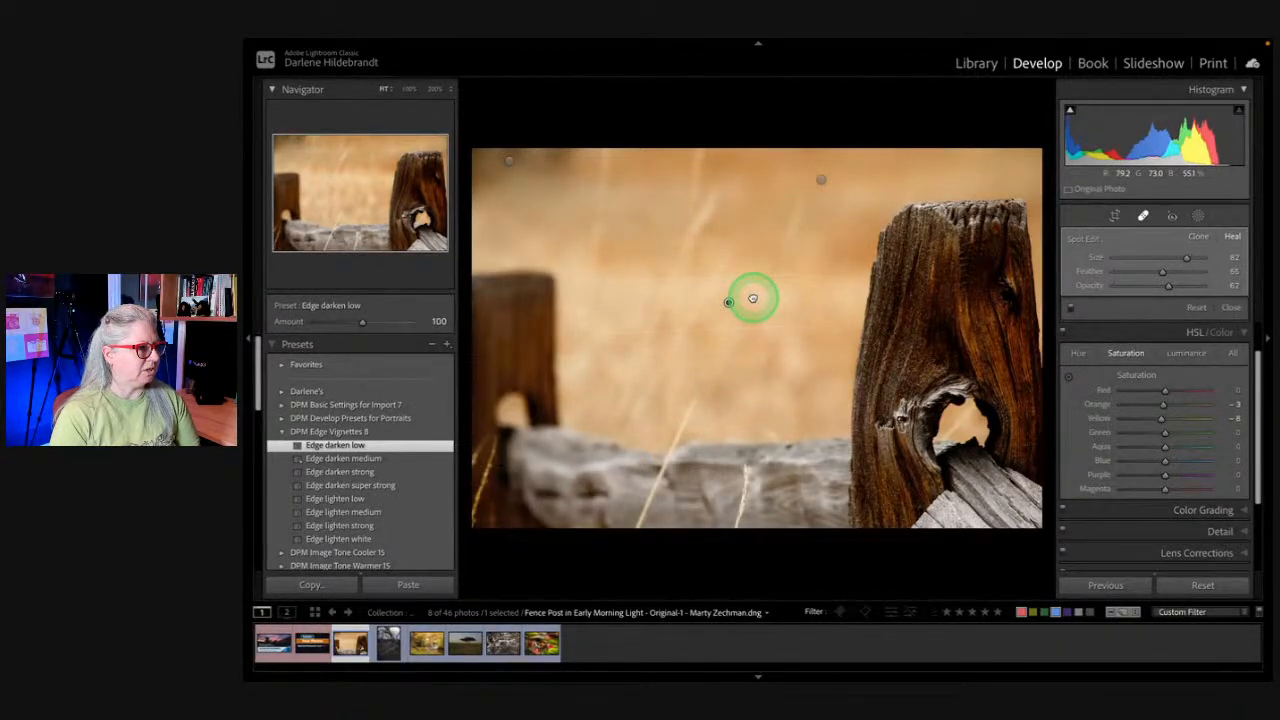
drag(752, 298, 761, 297)
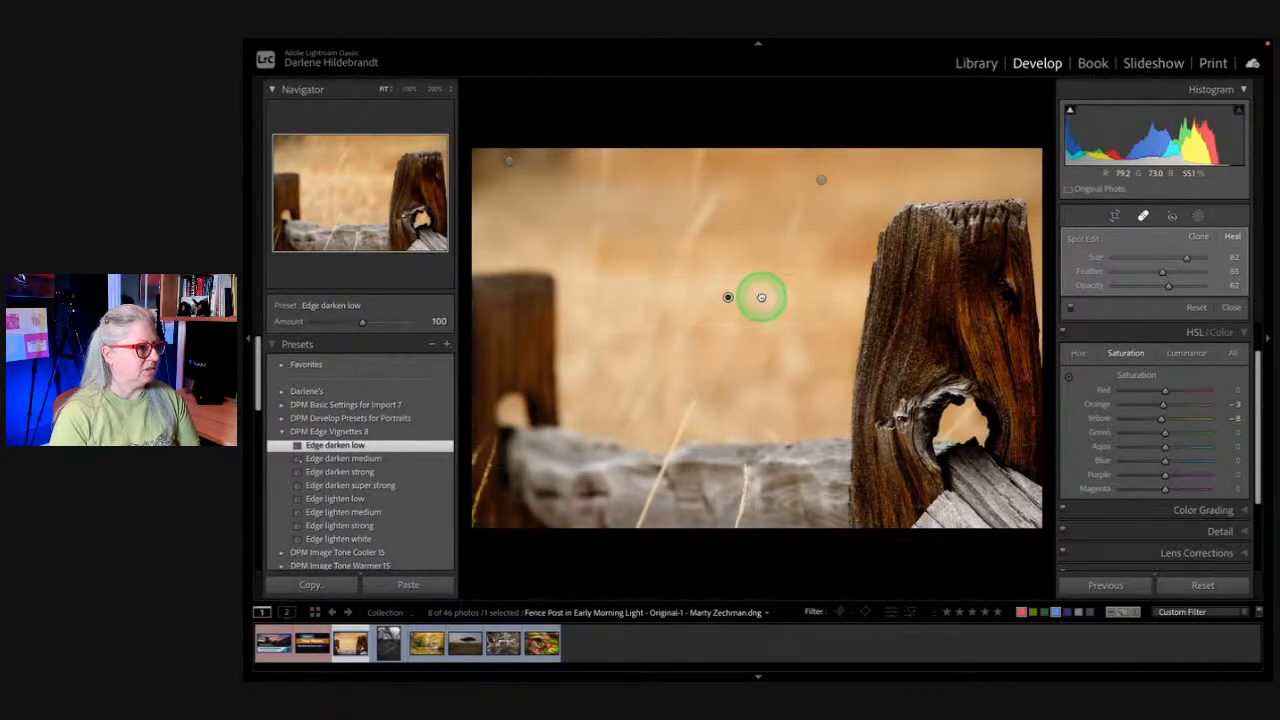
drag(1167, 286, 1174, 288)
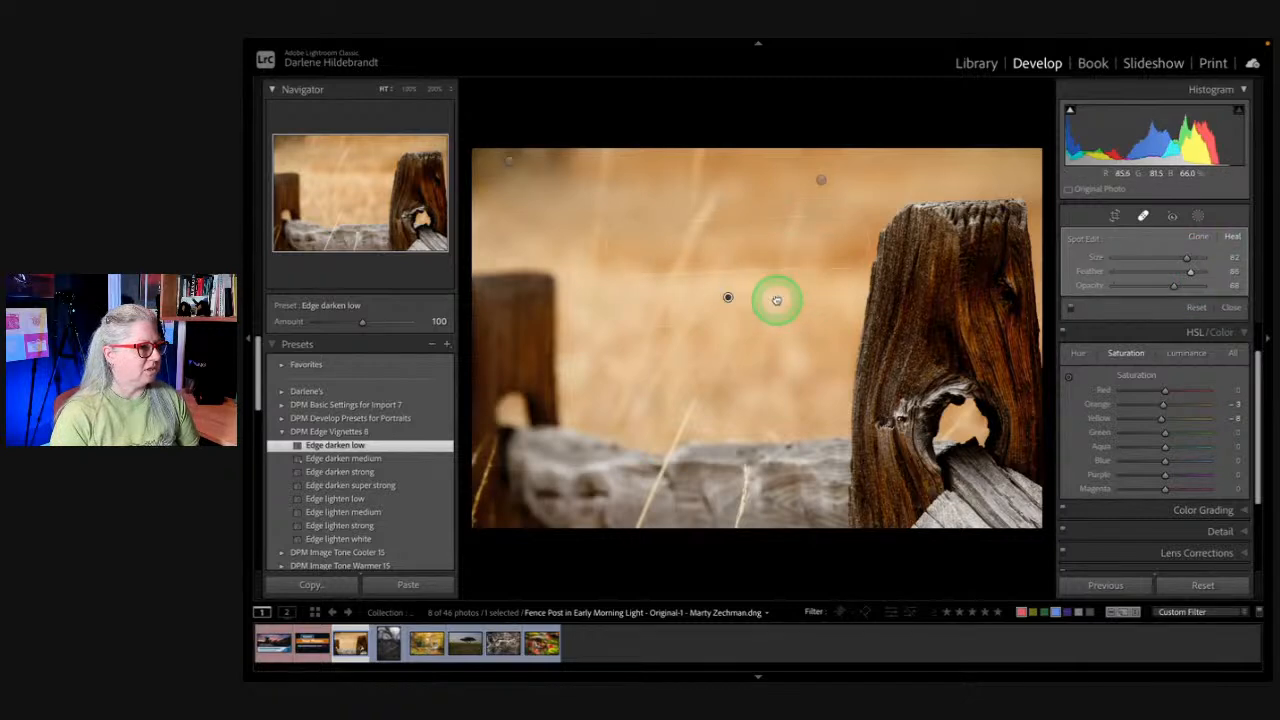
drag(780, 304, 780, 301)
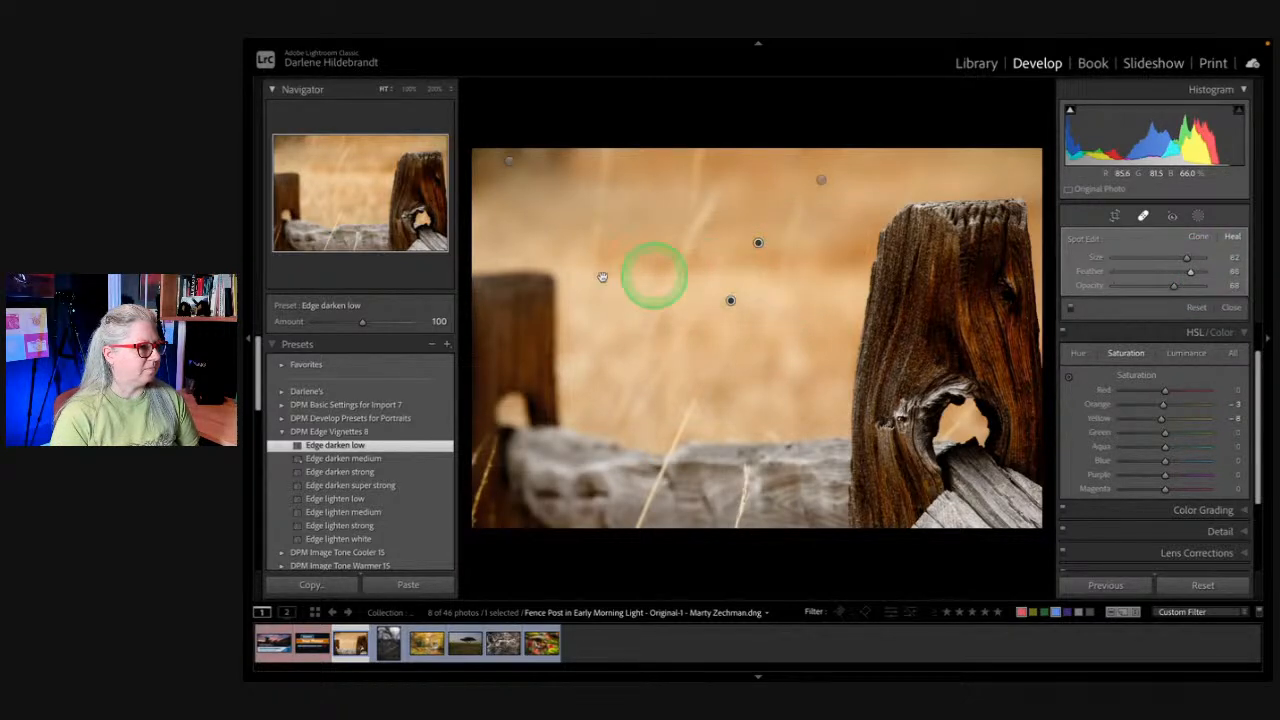
Step: Heal along the lower edge of the background band, sampling the lighter grass beneath, and close healing
drag(605, 266, 832, 260)
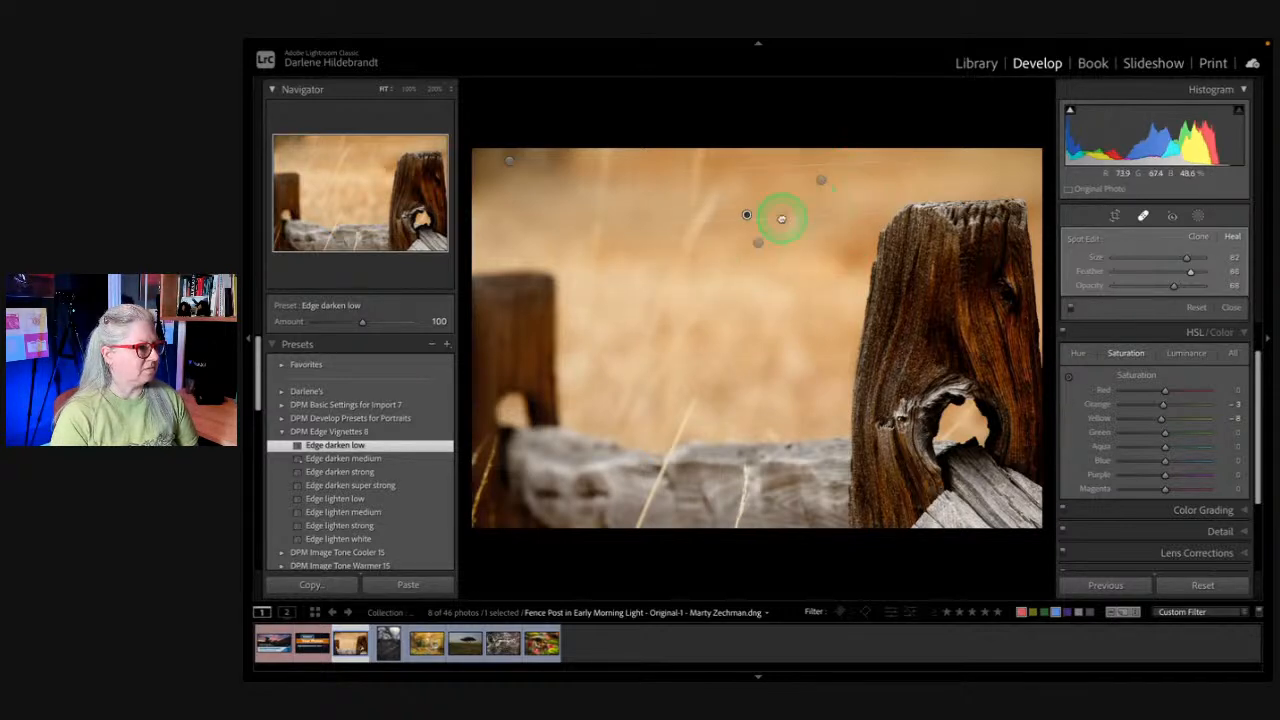
drag(781, 218, 764, 299)
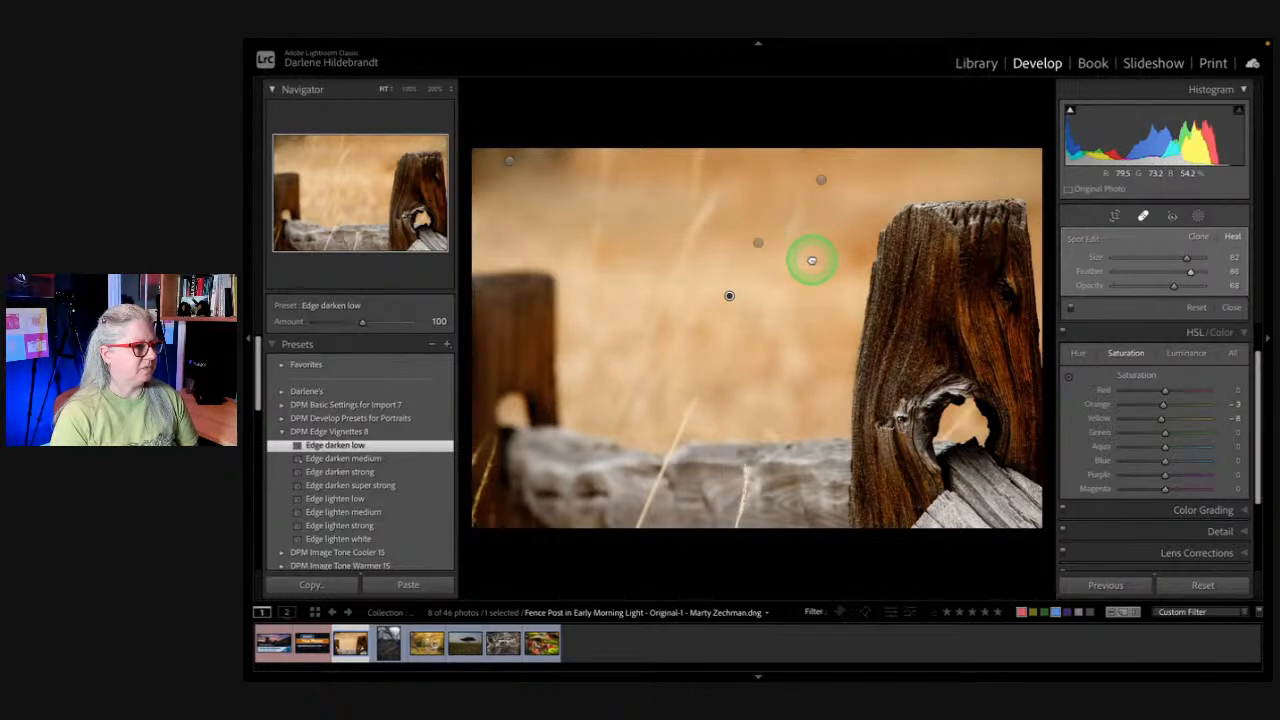
drag(849, 260, 850, 261)
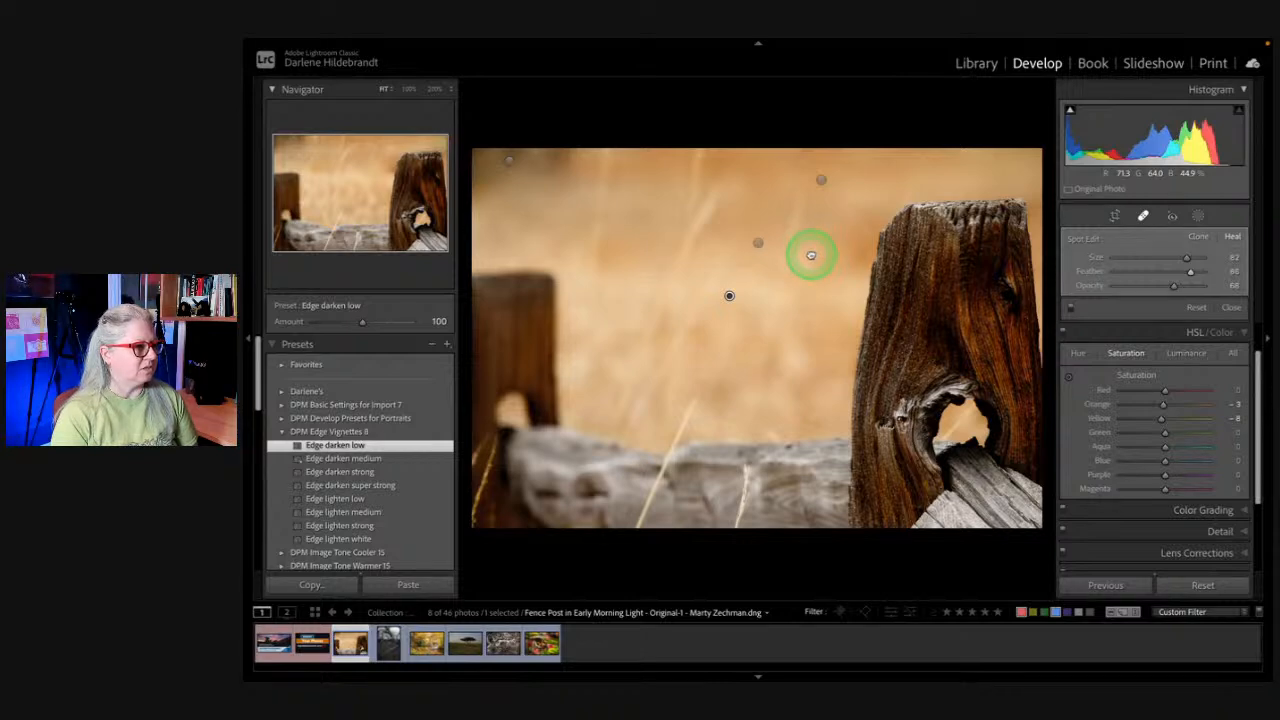
click(1231, 307)
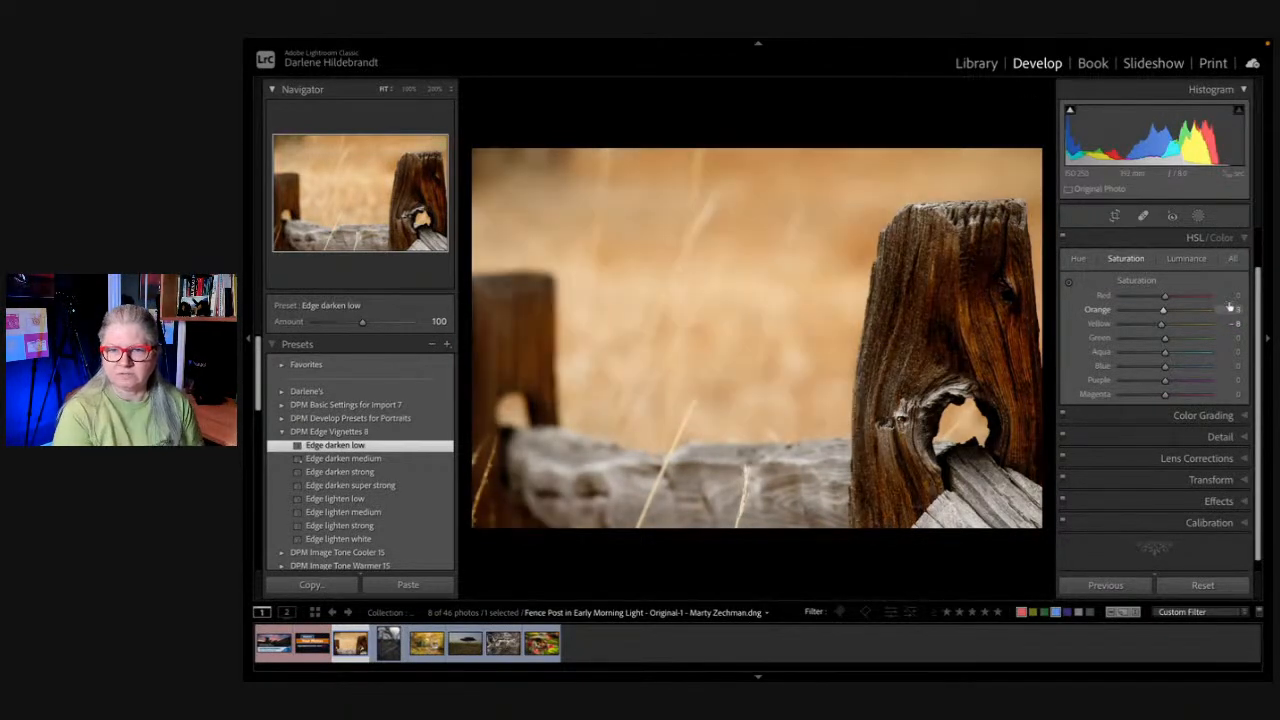
Step: Heal the shorter pale grass stalk in front of the wooden rail, setting the heal's opacity to 100
click(699, 492)
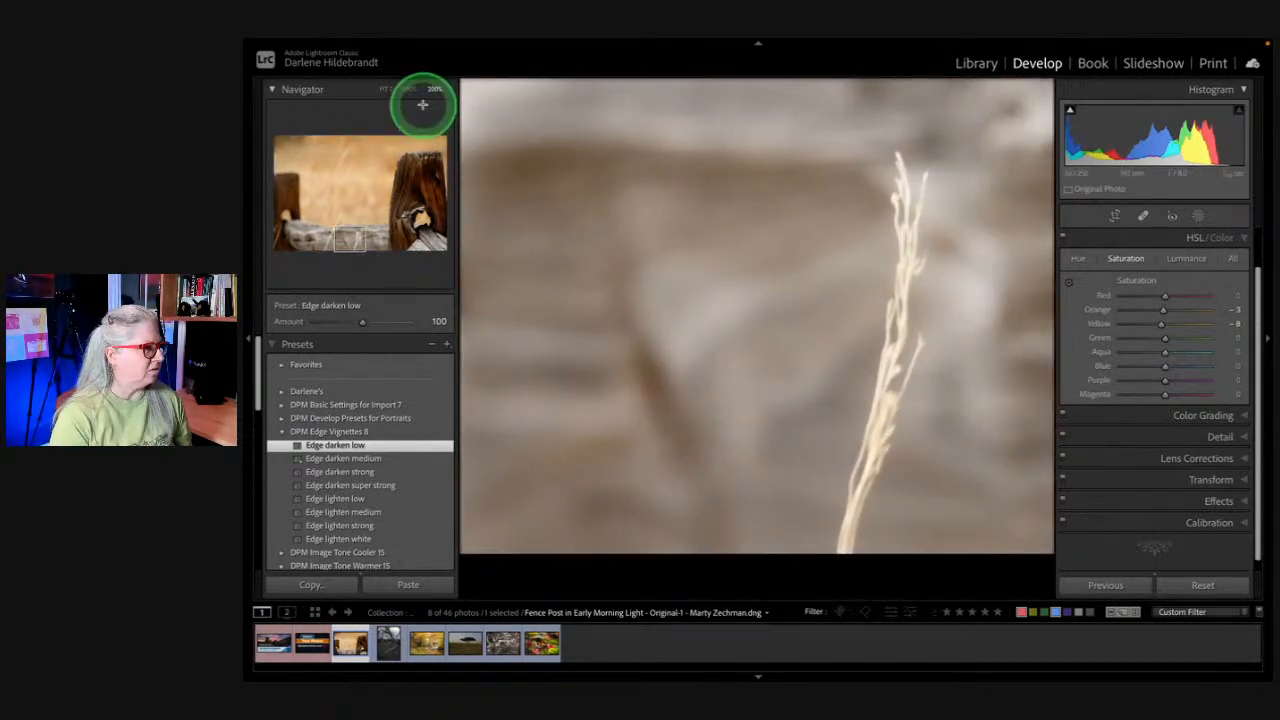
click(449, 92)
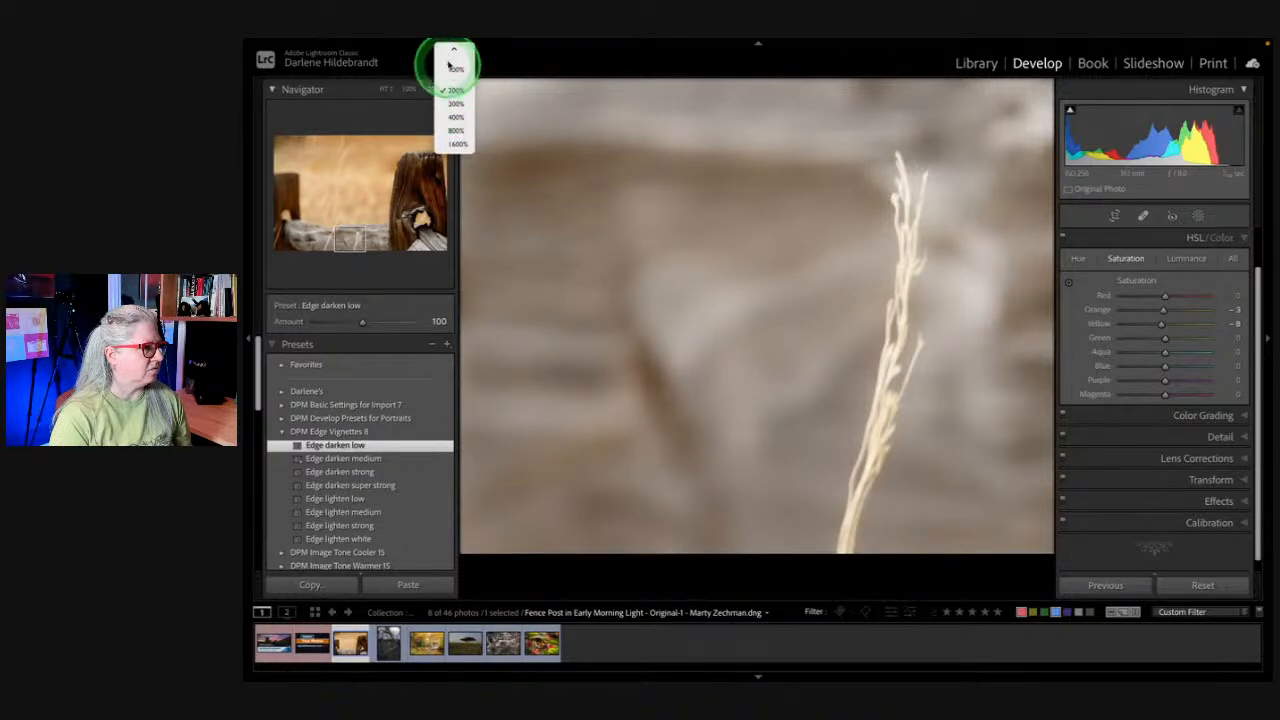
click(454, 105)
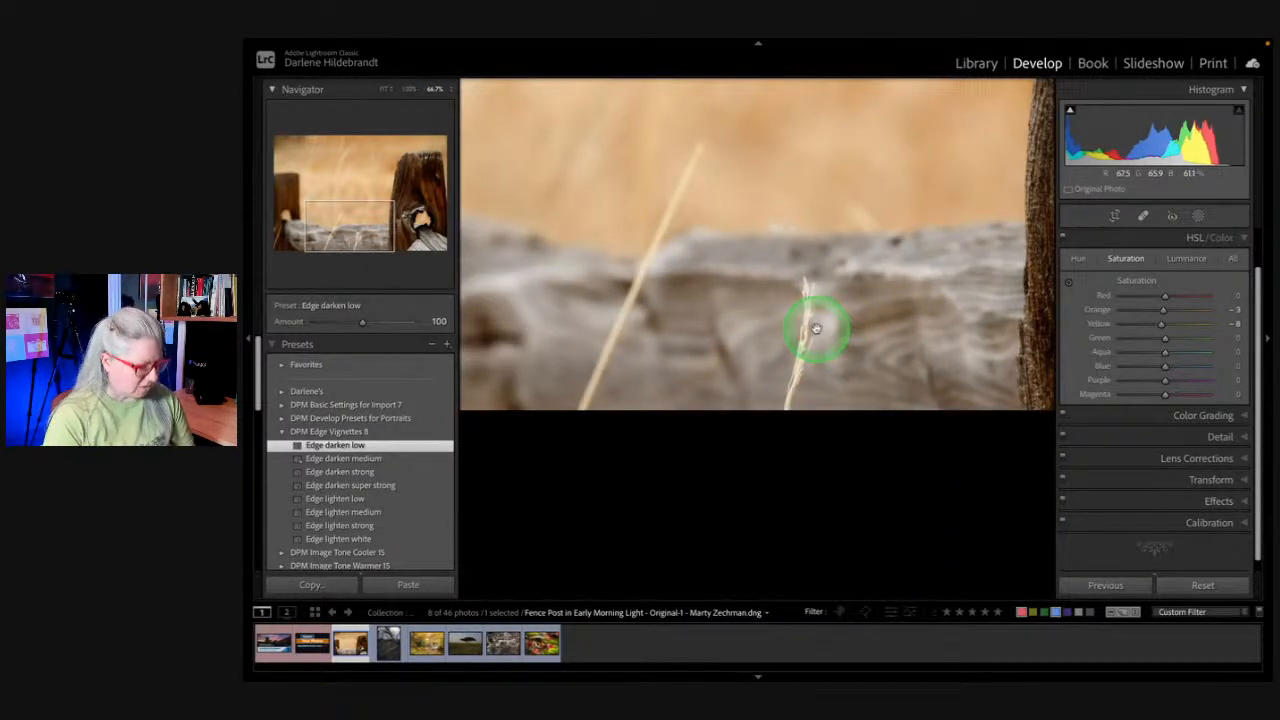
click(1143, 215)
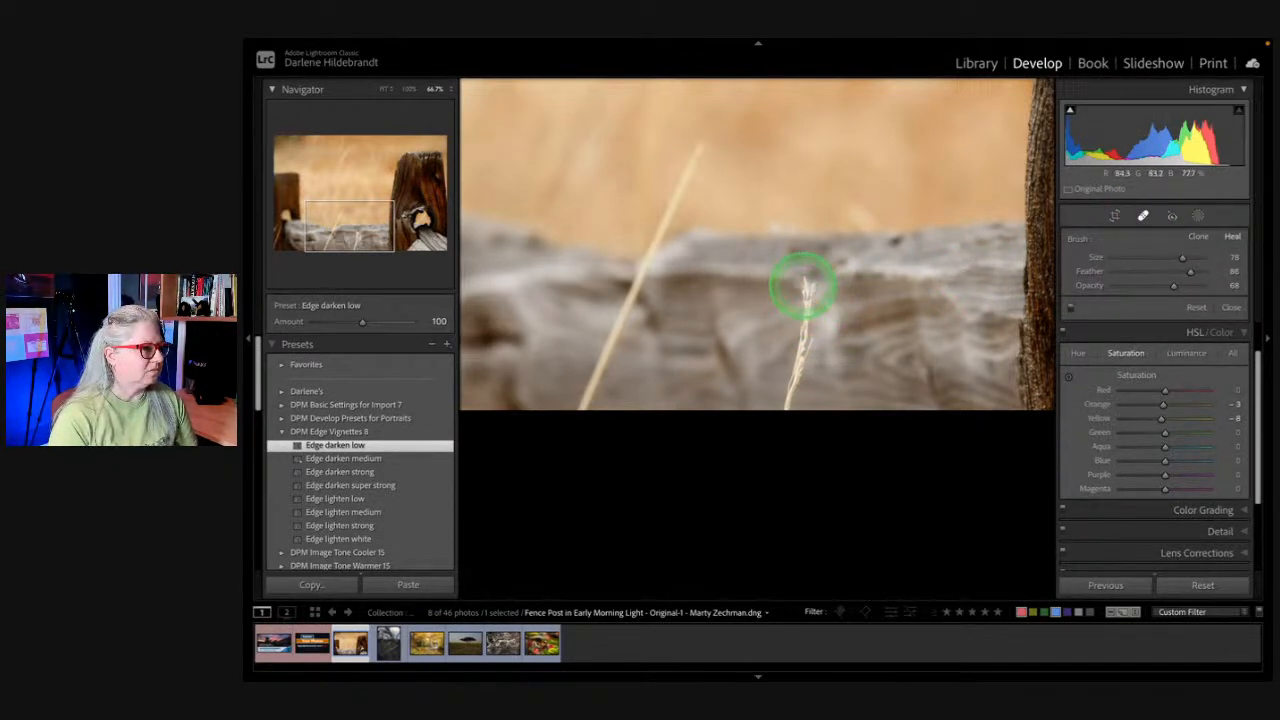
drag(806, 288, 780, 402)
mouse_move(657, 286)
mouse_down()
mouse_move(594, 263)
mouse_move(574, 286)
mouse_move(951, 363)
mouse_move(899, 356)
mouse_up()
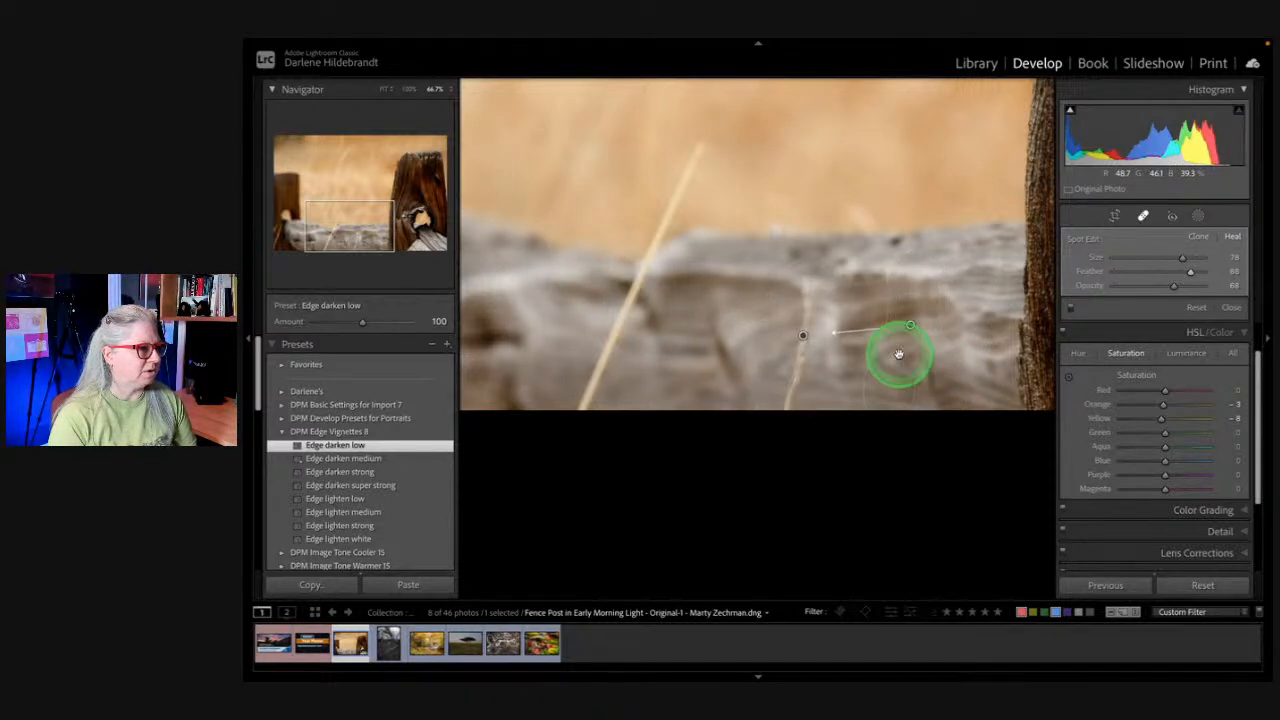
drag(1174, 286, 1232, 287)
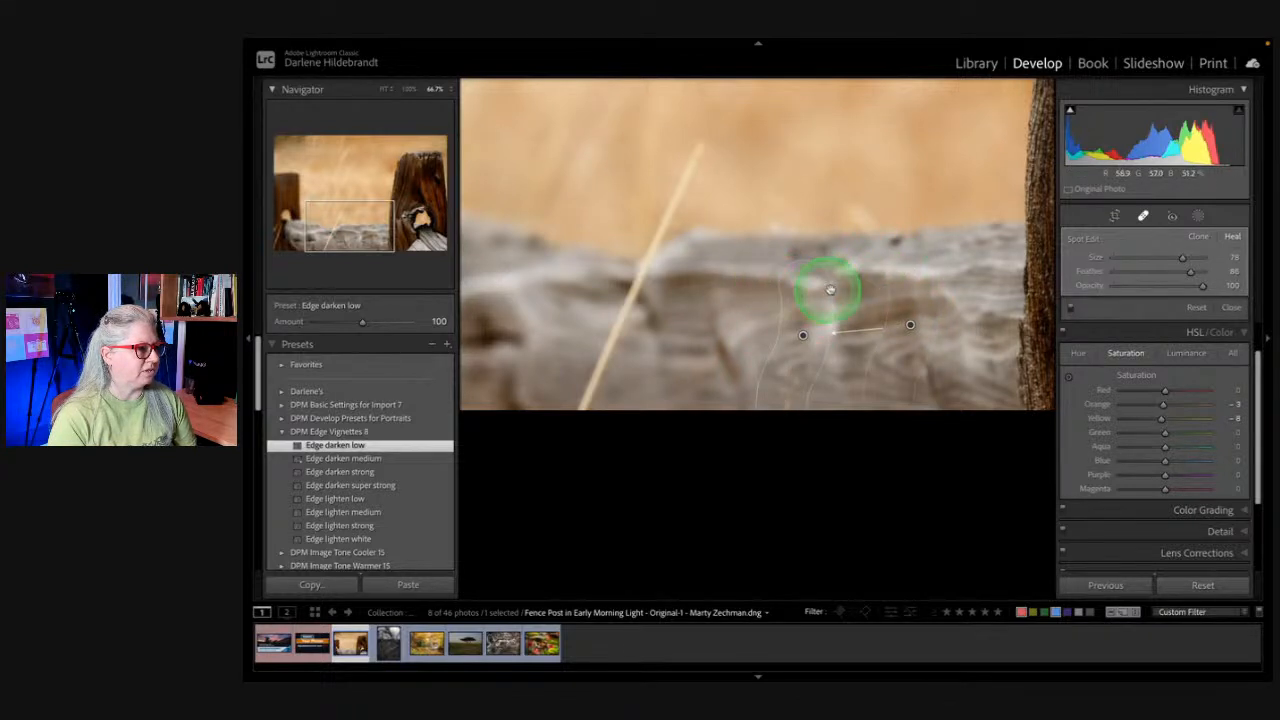
Step: Reposition the short stalk's heal source onto the wood to its left and compare the photo with healing hidden and shown
mouse_move(910, 361)
mouse_down()
mouse_move(709, 354)
mouse_move(866, 349)
mouse_move(923, 357)
mouse_move(894, 369)
mouse_move(894, 351)
mouse_move(916, 361)
mouse_up()
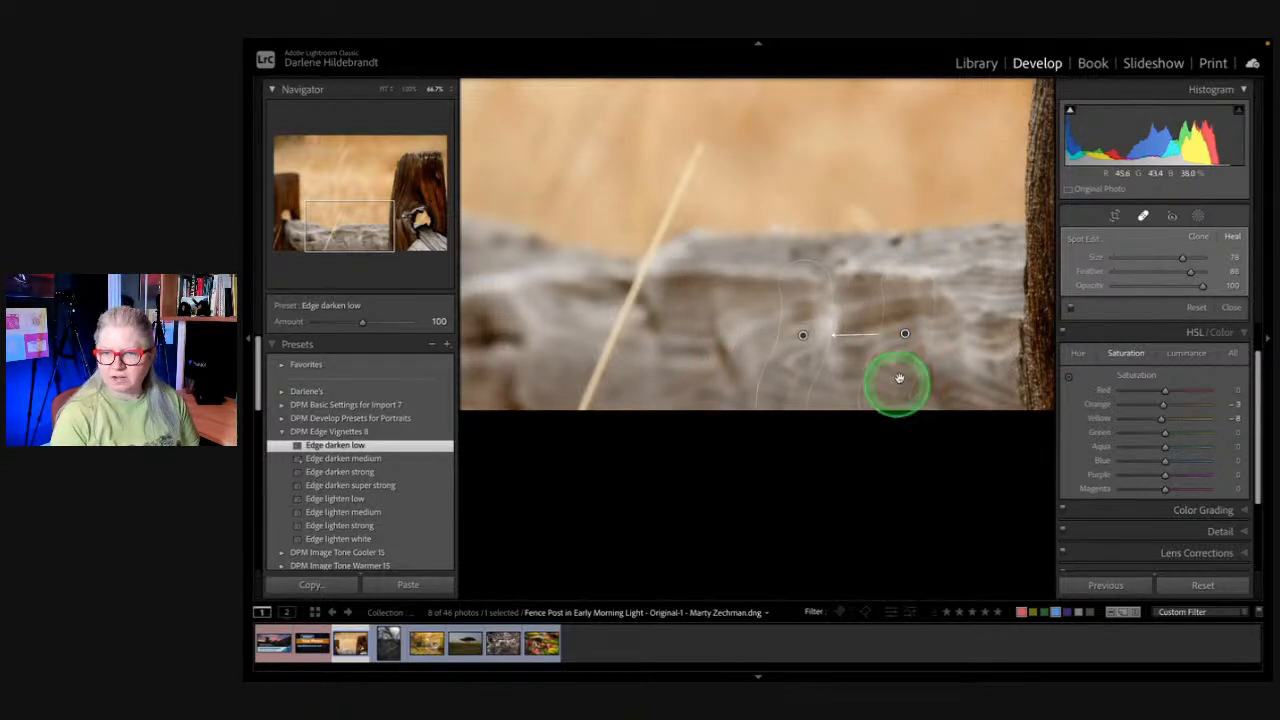
mouse_move(798, 354)
mouse_down()
mouse_move(903, 363)
mouse_move(734, 351)
mouse_move(697, 334)
mouse_move(675, 352)
mouse_move(703, 356)
mouse_move(691, 356)
mouse_up()
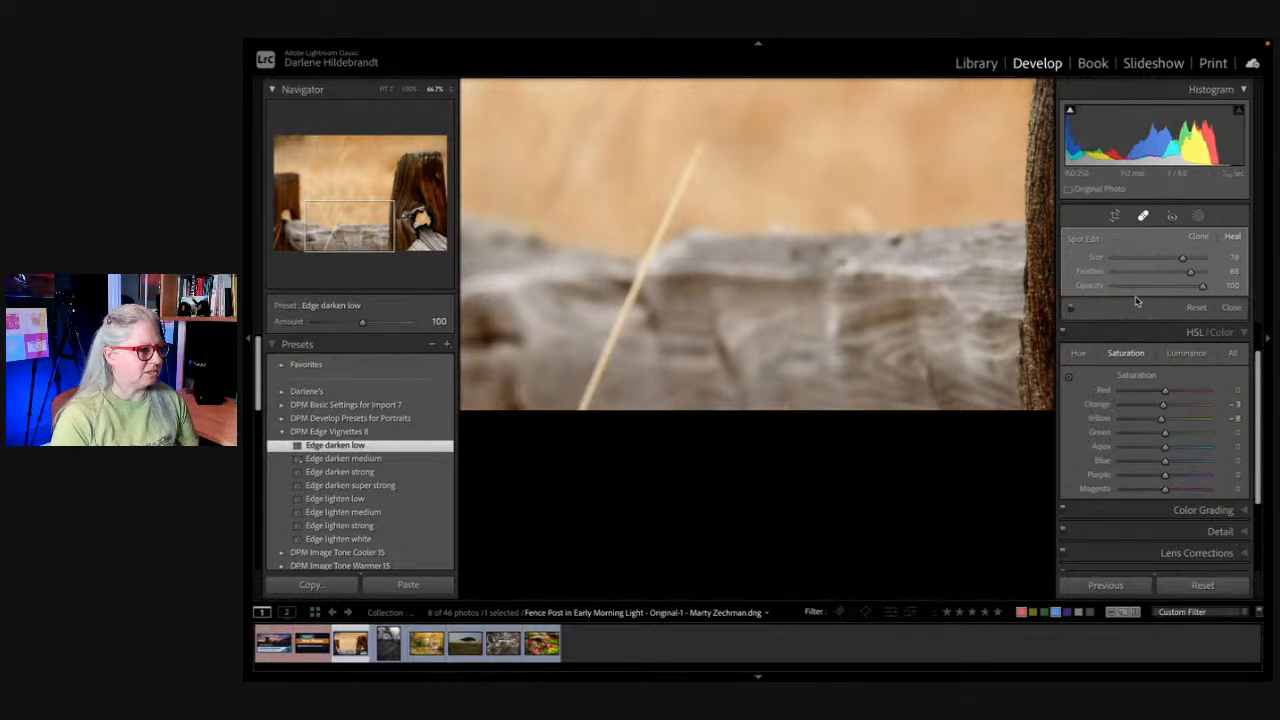
click(1070, 310)
click(1070, 310)
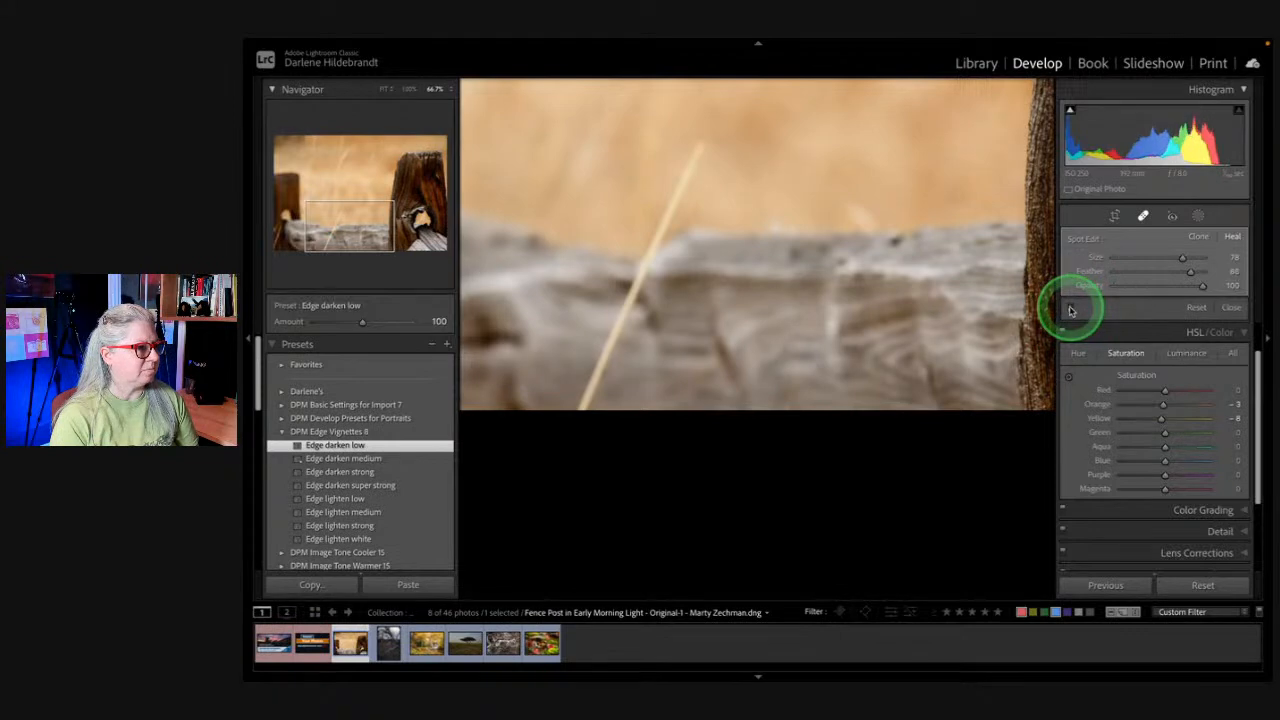
click(1070, 310)
click(1070, 310)
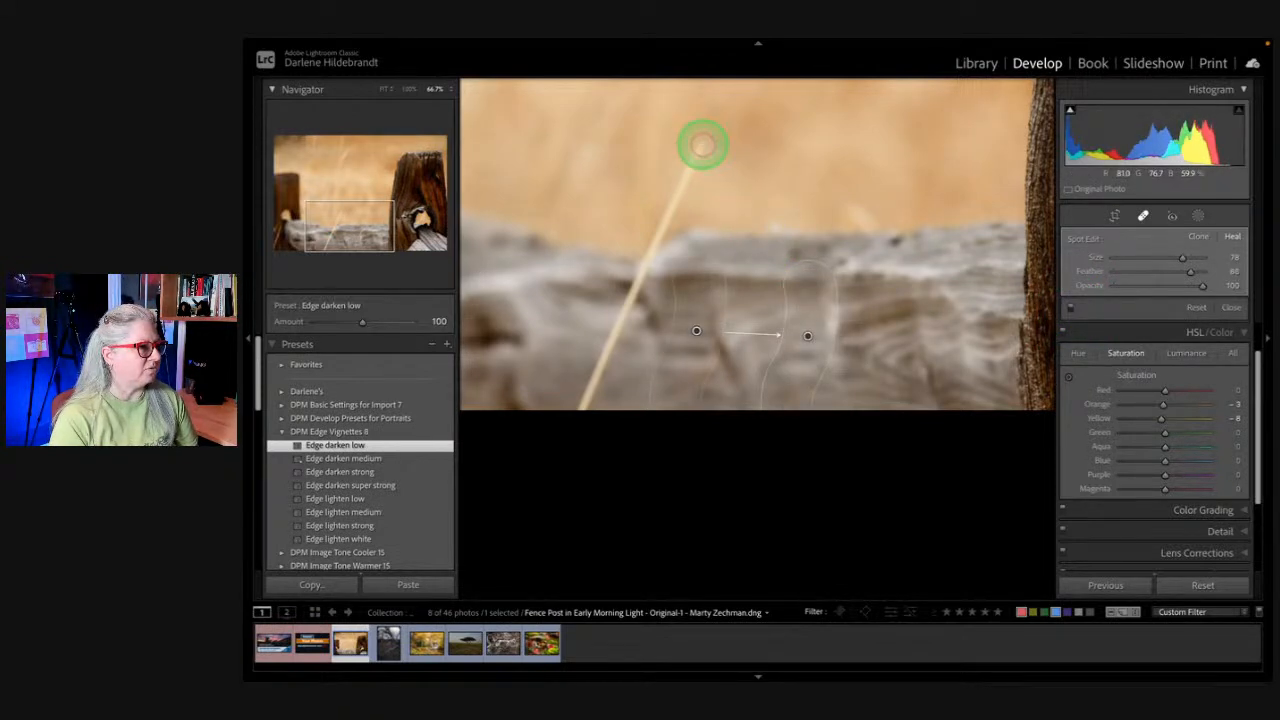
Step: Heal the taller grass stalk's tip and its crossing of the rail's upper edge, sampling clean areas to the right
drag(703, 145, 667, 213)
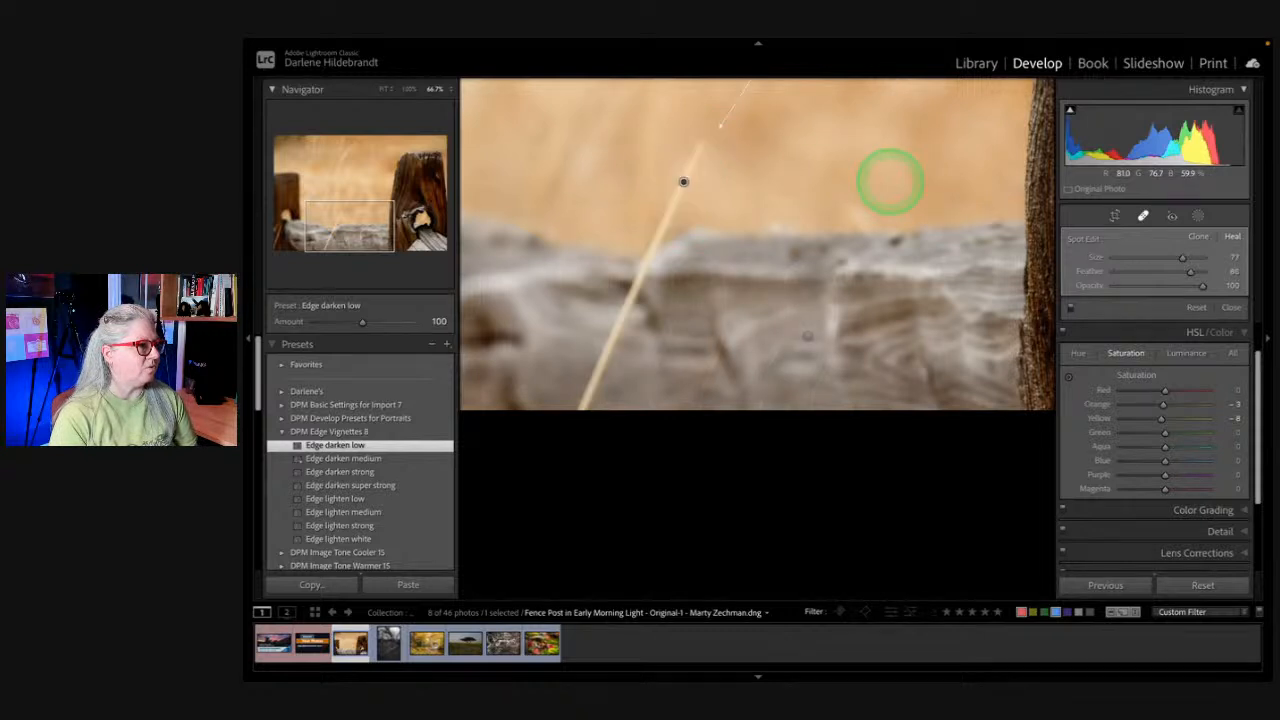
drag(784, 172, 770, 283)
drag(816, 212, 800, 256)
drag(801, 121, 723, 350)
mouse_move(742, 412)
mouse_down()
mouse_move(774, 351)
mouse_move(786, 260)
mouse_up()
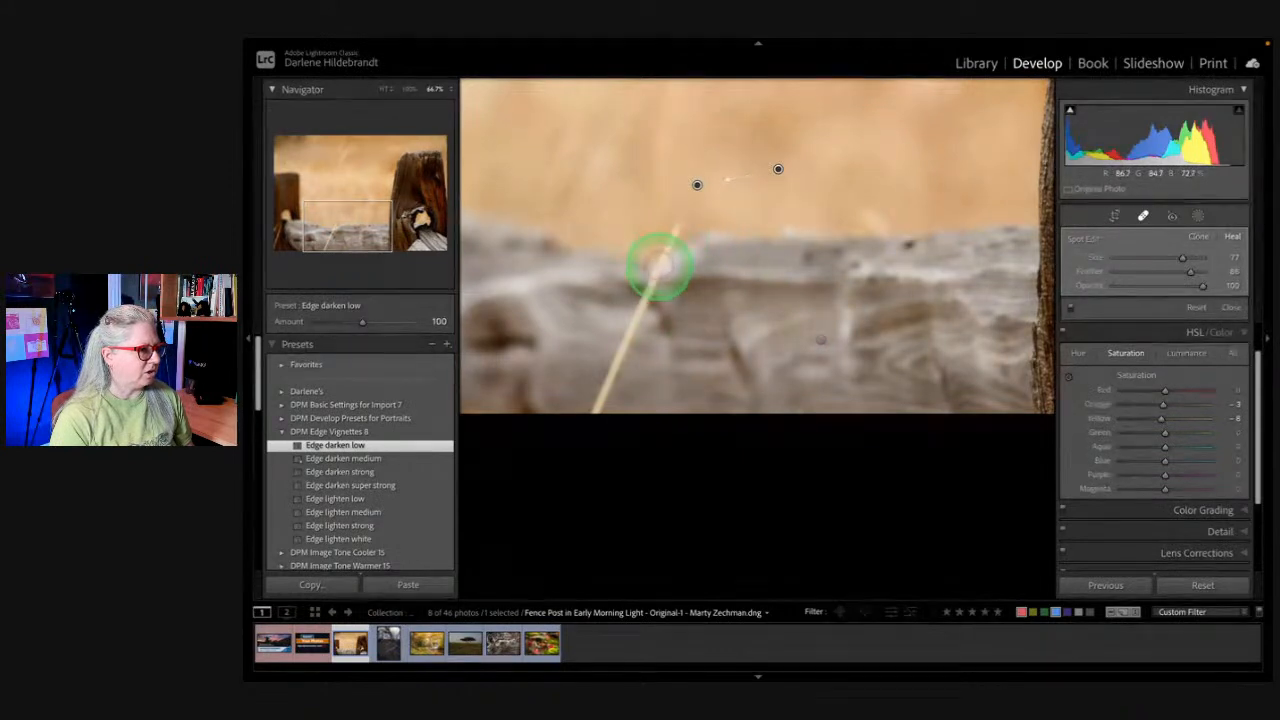
drag(669, 240, 676, 222)
mouse_move(786, 225)
mouse_down()
mouse_move(790, 188)
mouse_move(788, 205)
mouse_move(649, 271)
mouse_move(791, 223)
mouse_move(800, 206)
mouse_move(800, 223)
mouse_move(834, 237)
mouse_up()
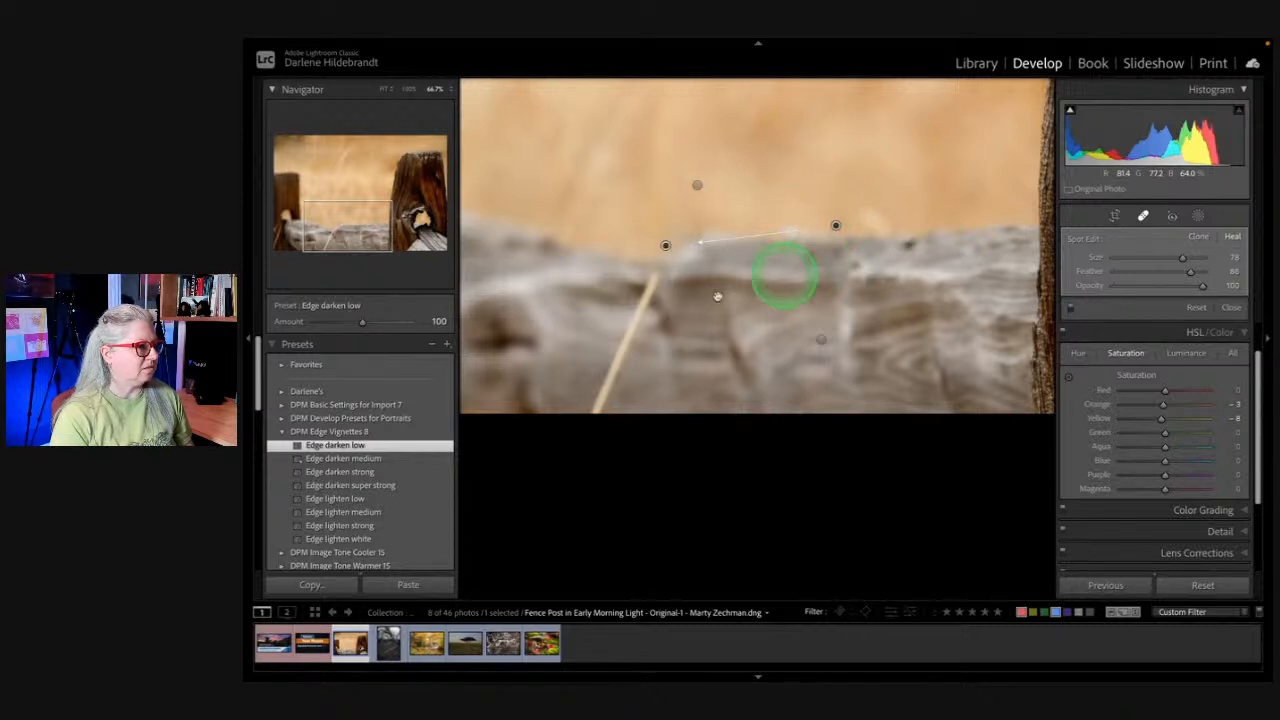
Step: Heal the upper part of the tall grass stalk crossing the rail, sampling the matching wood grain to its right
mouse_move(628, 342)
mouse_down()
mouse_move(648, 286)
mouse_move(643, 296)
mouse_up()
mouse_move(714, 345)
mouse_down()
mouse_move(563, 323)
mouse_move(491, 329)
mouse_move(563, 294)
mouse_move(657, 306)
mouse_move(740, 286)
mouse_up()
mouse_move(744, 289)
mouse_down()
mouse_move(769, 275)
mouse_move(900, 286)
mouse_up()
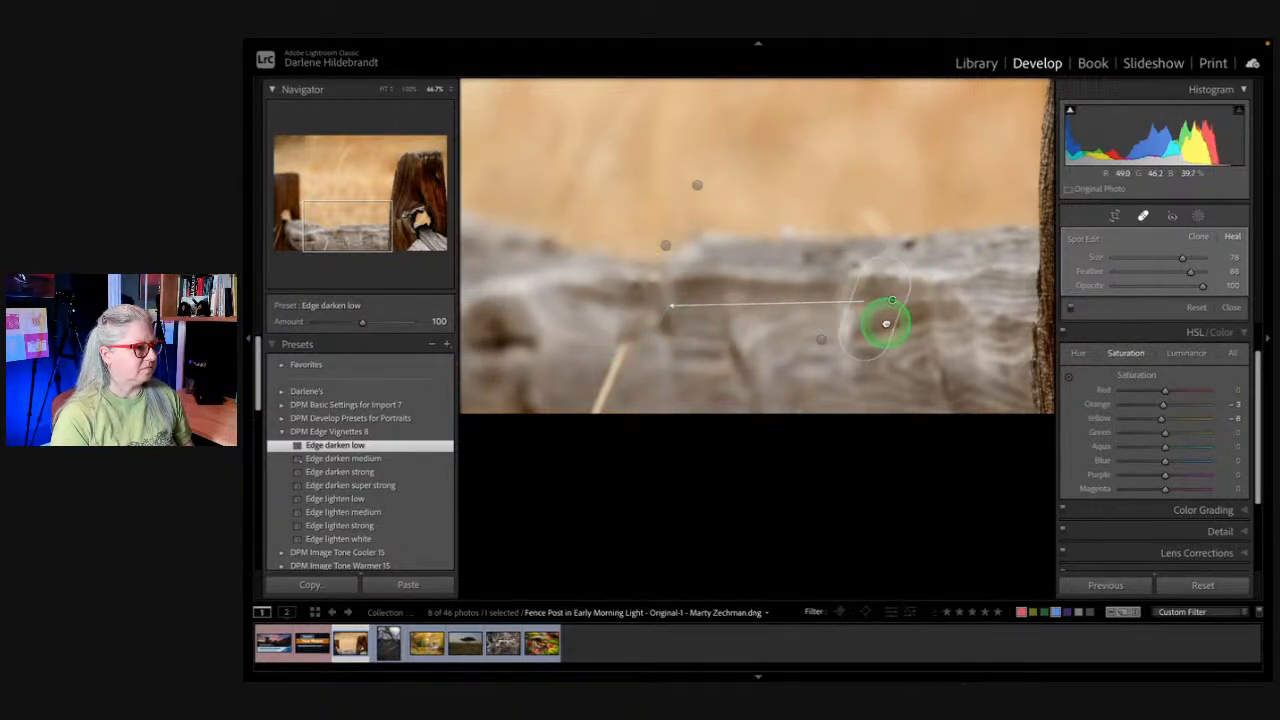
mouse_move(897, 323)
mouse_down()
mouse_move(906, 318)
mouse_move(886, 320)
mouse_move(882, 306)
mouse_up()
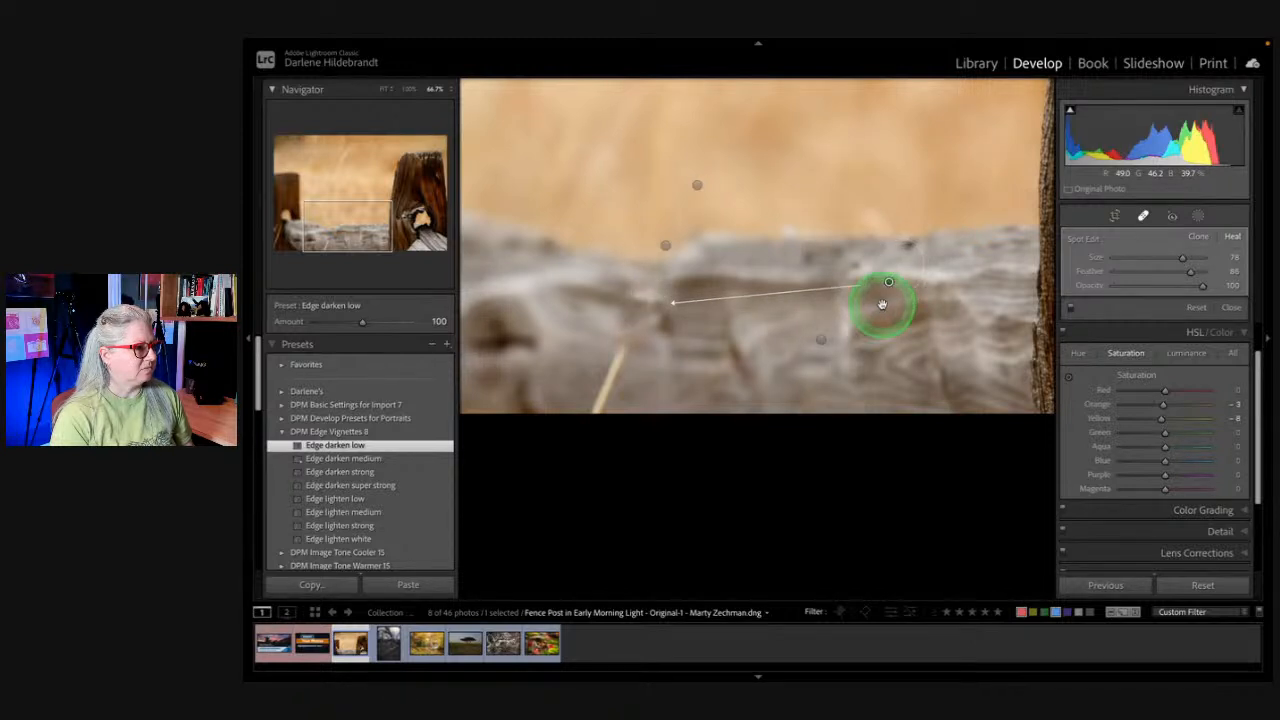
Step: Heal the stalk's remaining lower end, reposition its source onto nearby wood at the upper left, and close healing
drag(591, 406, 614, 352)
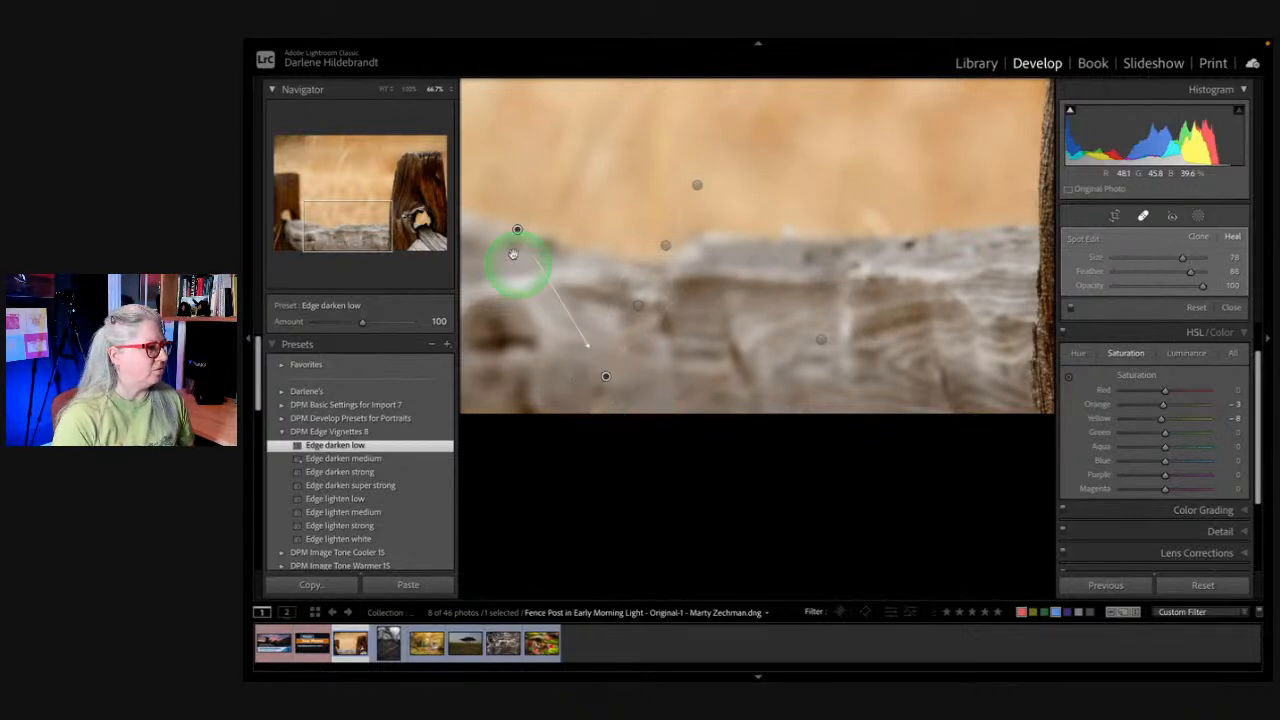
mouse_move(513, 238)
mouse_down()
mouse_move(720, 351)
mouse_move(680, 346)
mouse_move(602, 403)
mouse_move(680, 360)
mouse_move(550, 322)
mouse_move(557, 312)
mouse_up()
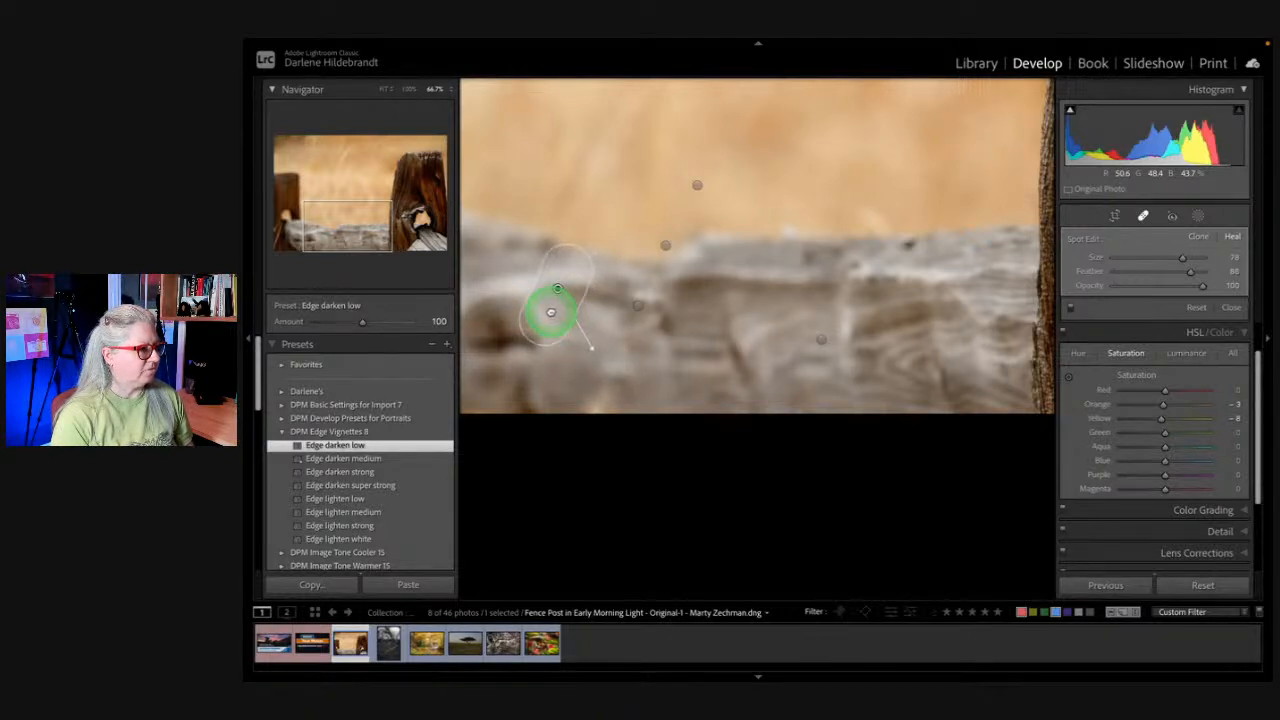
key(q)
click(557, 331)
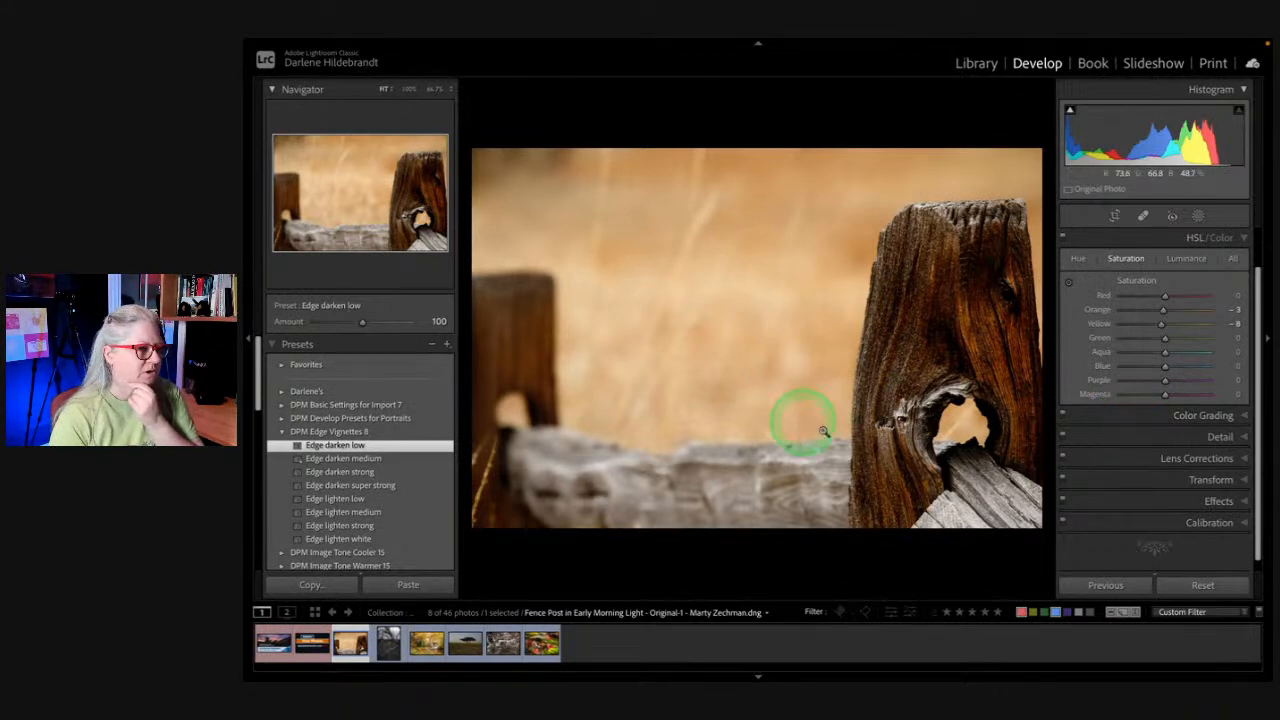
Step: Create a mask from a linear gradient fading in from the photo's left side plus another over the bottom right corner's wood
click(1198, 217)
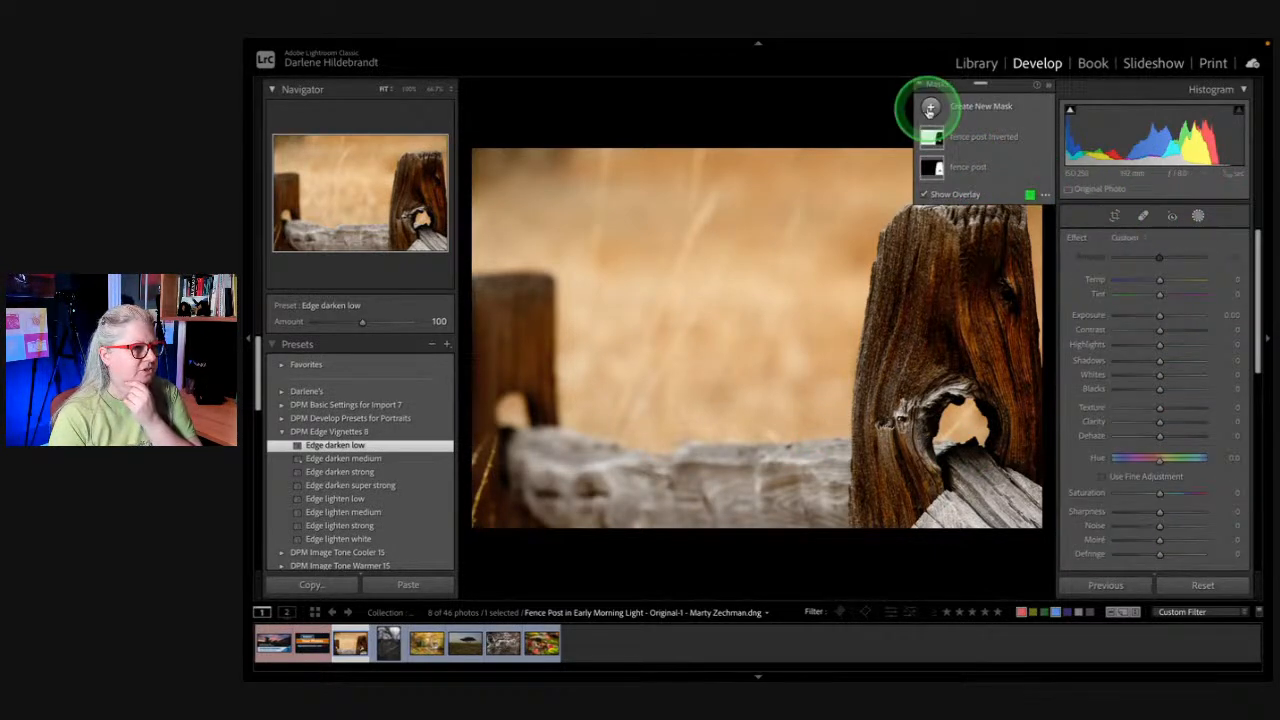
click(931, 107)
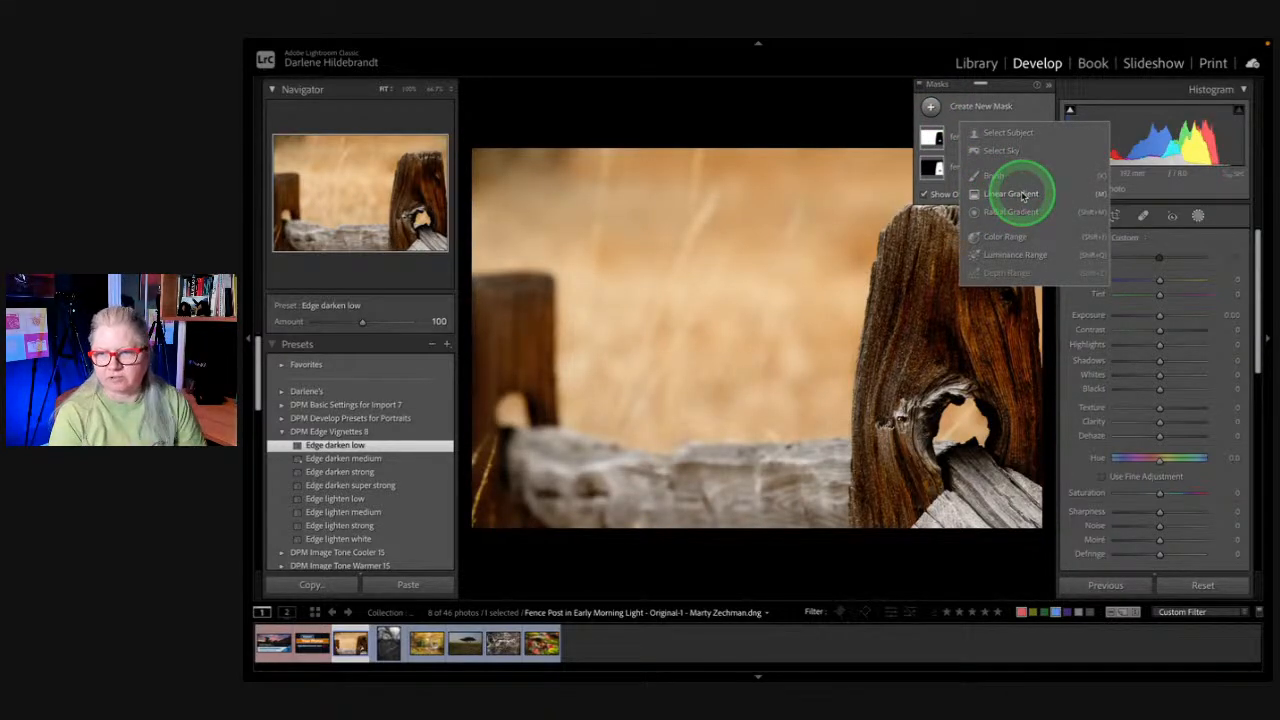
click(1022, 196)
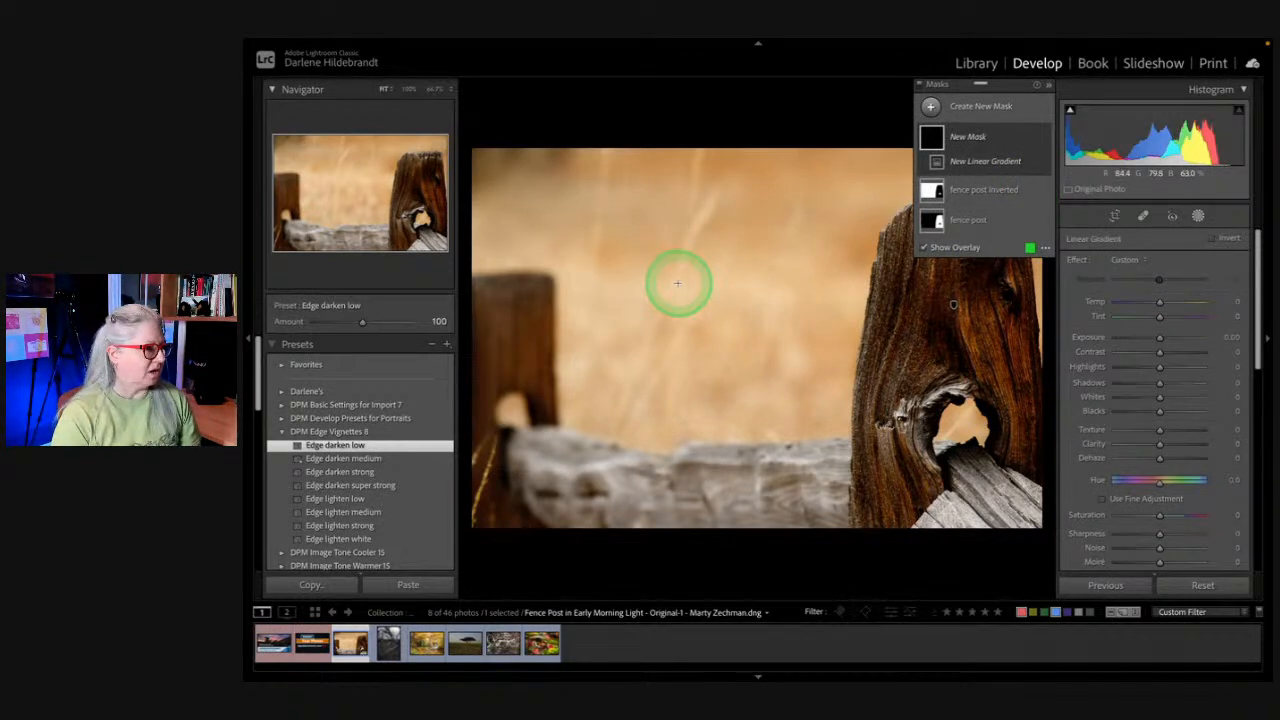
drag(689, 286, 872, 305)
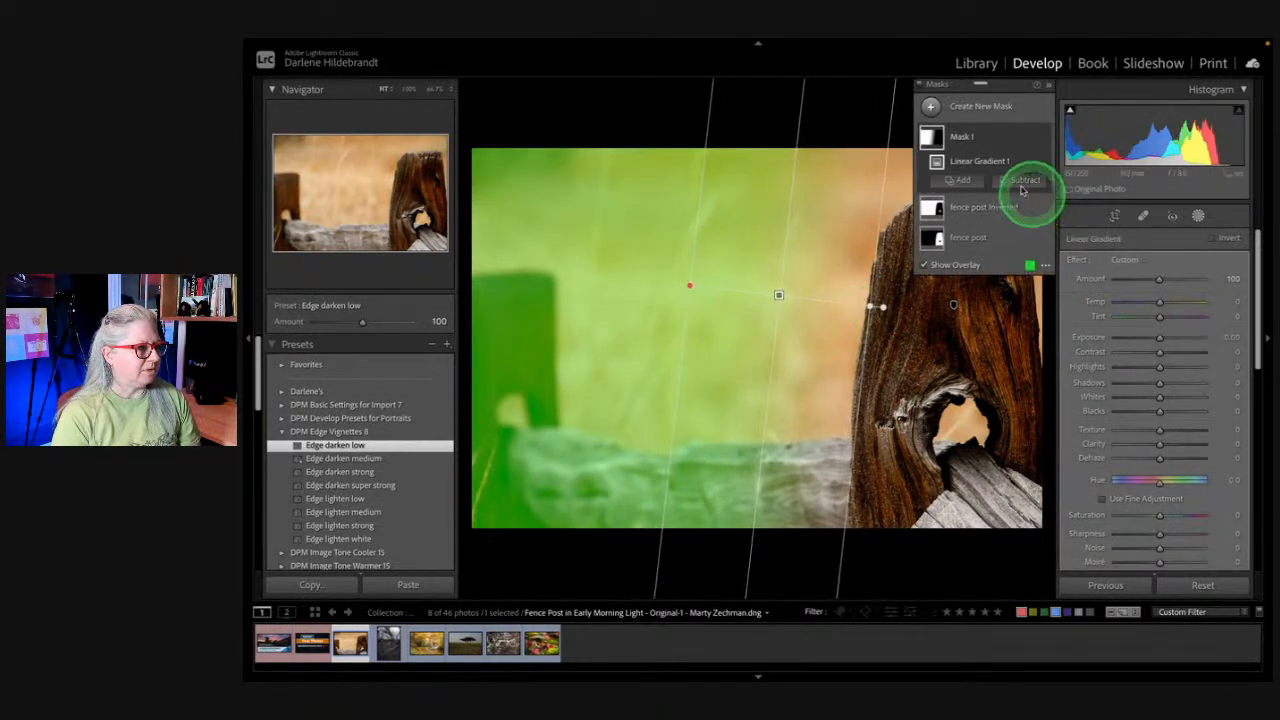
click(963, 180)
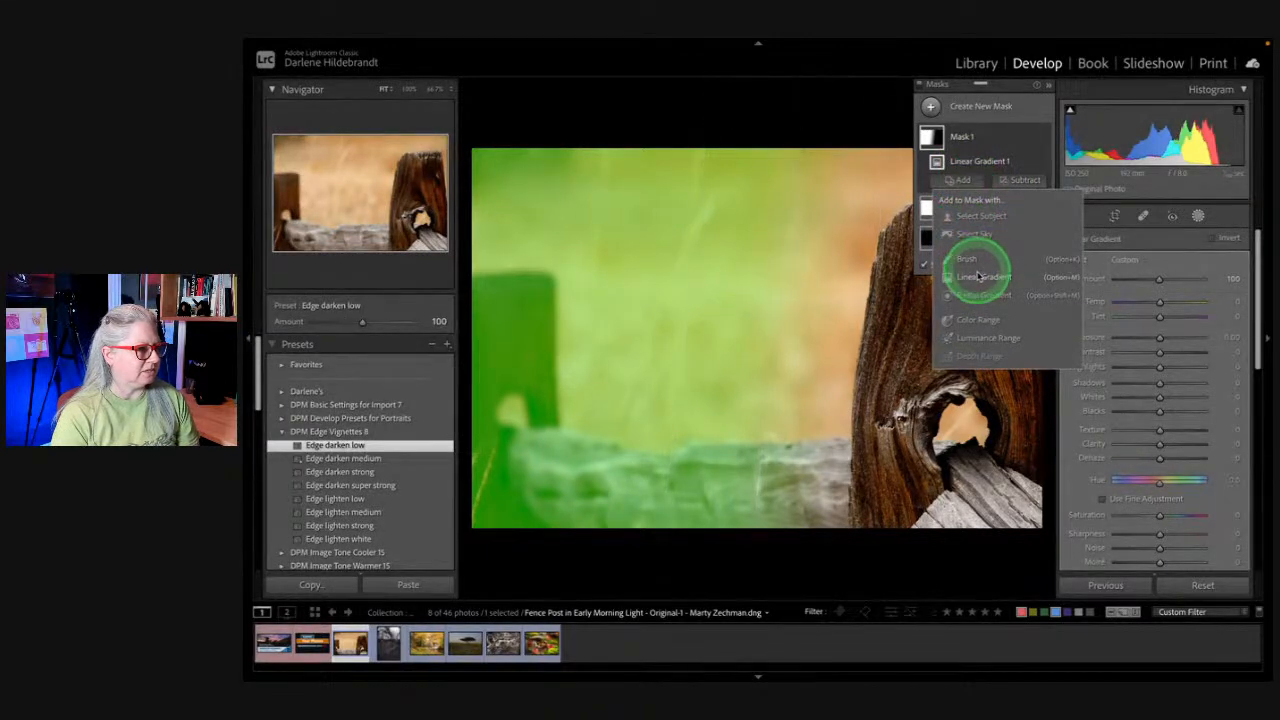
click(970, 310)
drag(991, 514, 972, 458)
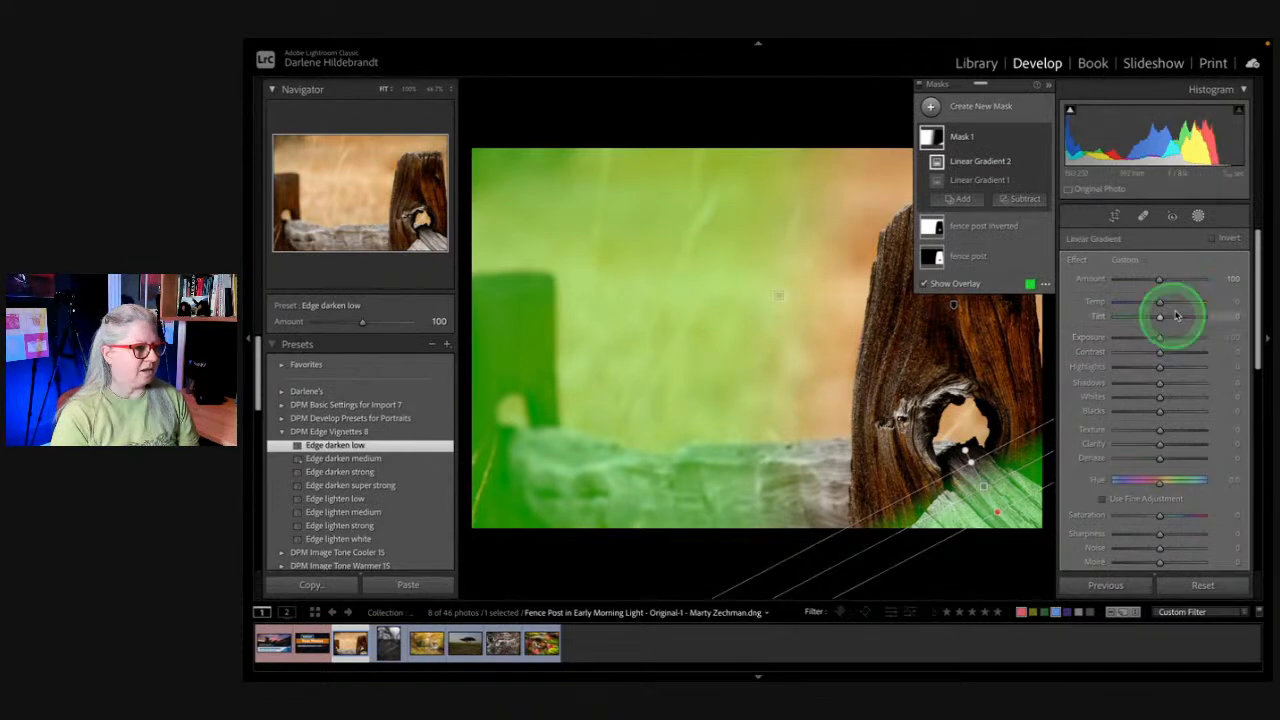
Step: Set the gradient mask's Exposure to -0.28, Highlights to -40 and Saturation to -13
drag(1159, 337, 1157, 339)
drag(1159, 367, 1157, 339)
double_click(1158, 339)
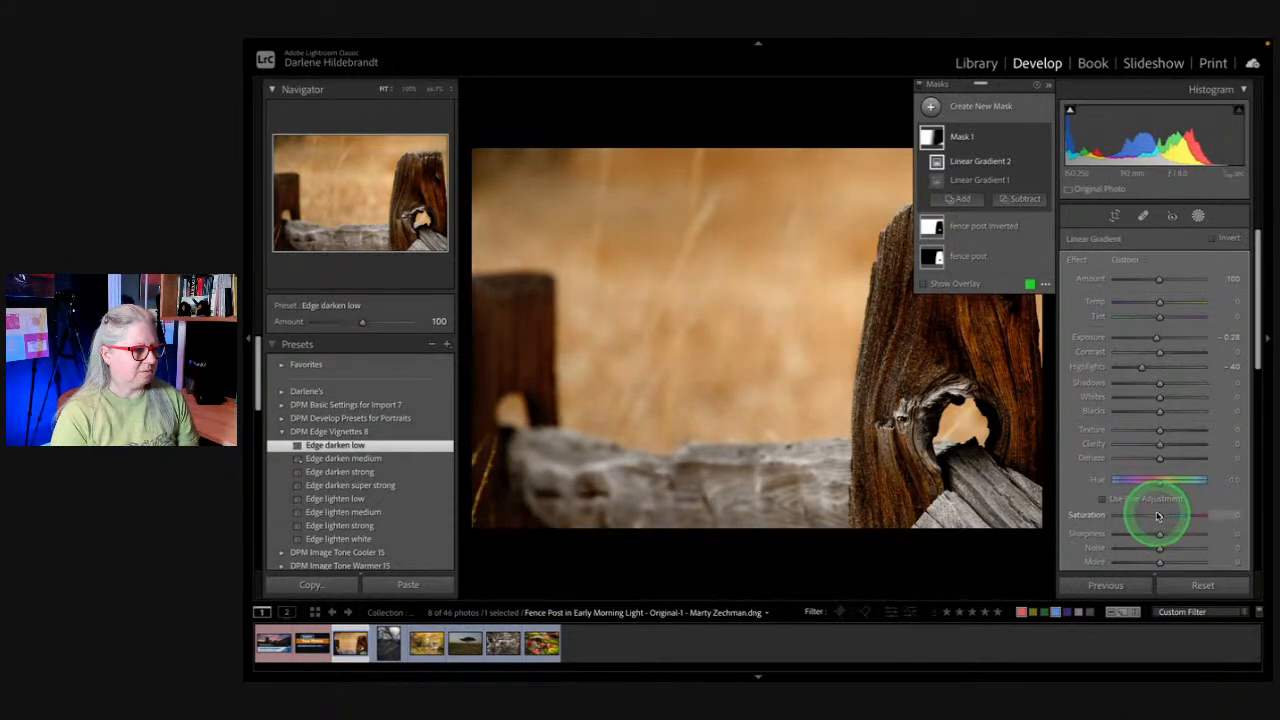
drag(1158, 516, 1152, 513)
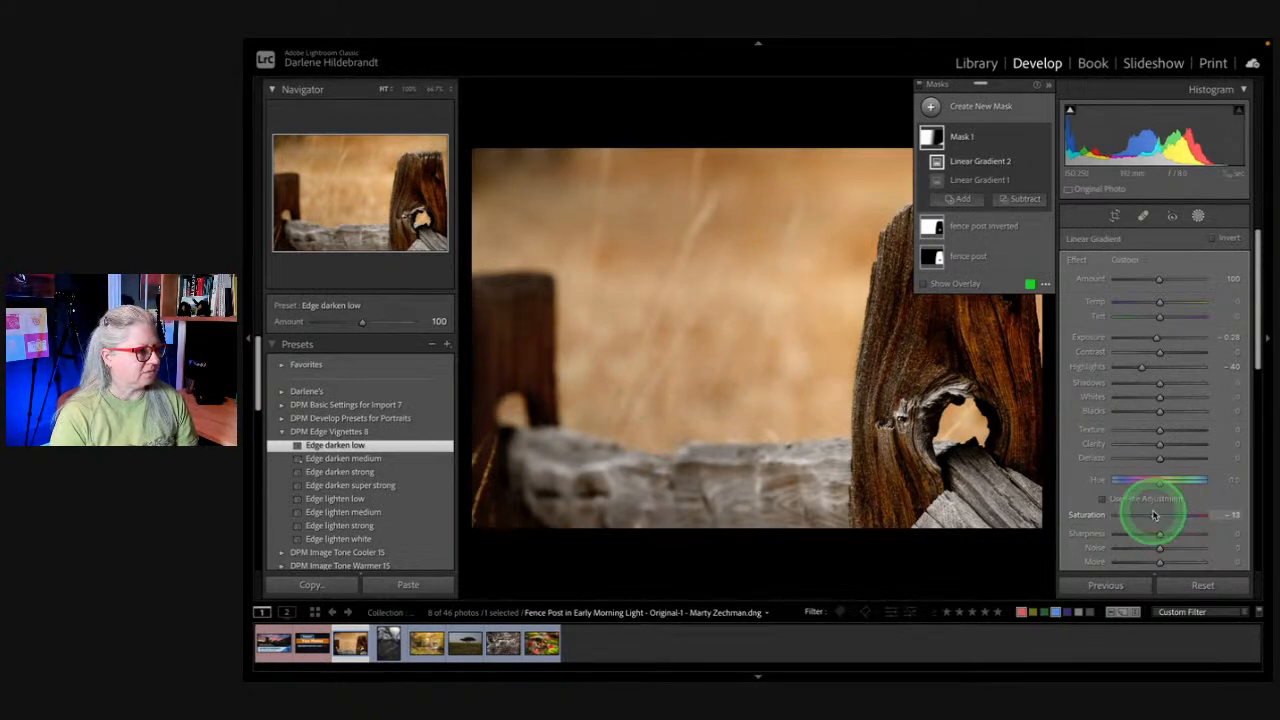
Step: Compare the photo with the gradient mask hidden and shown, and lower the mask's Texture before closing masking
click(1041, 140)
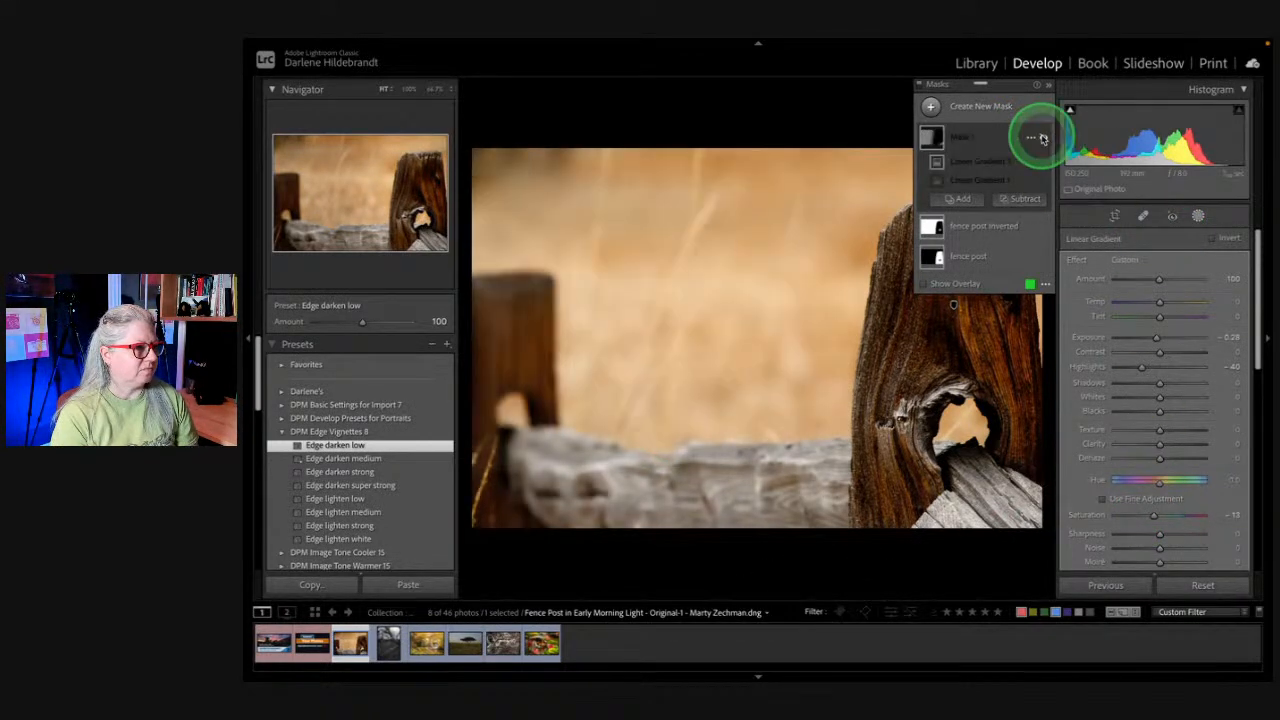
click(1041, 140)
click(1041, 140)
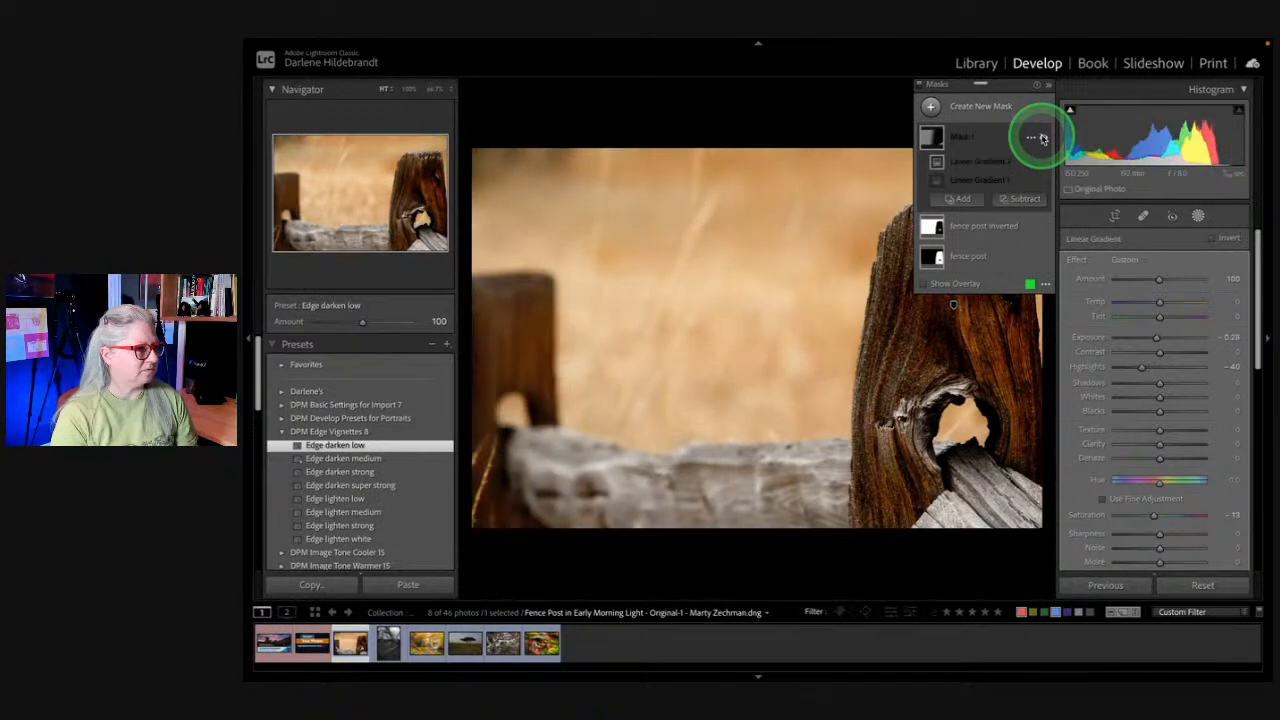
click(1041, 140)
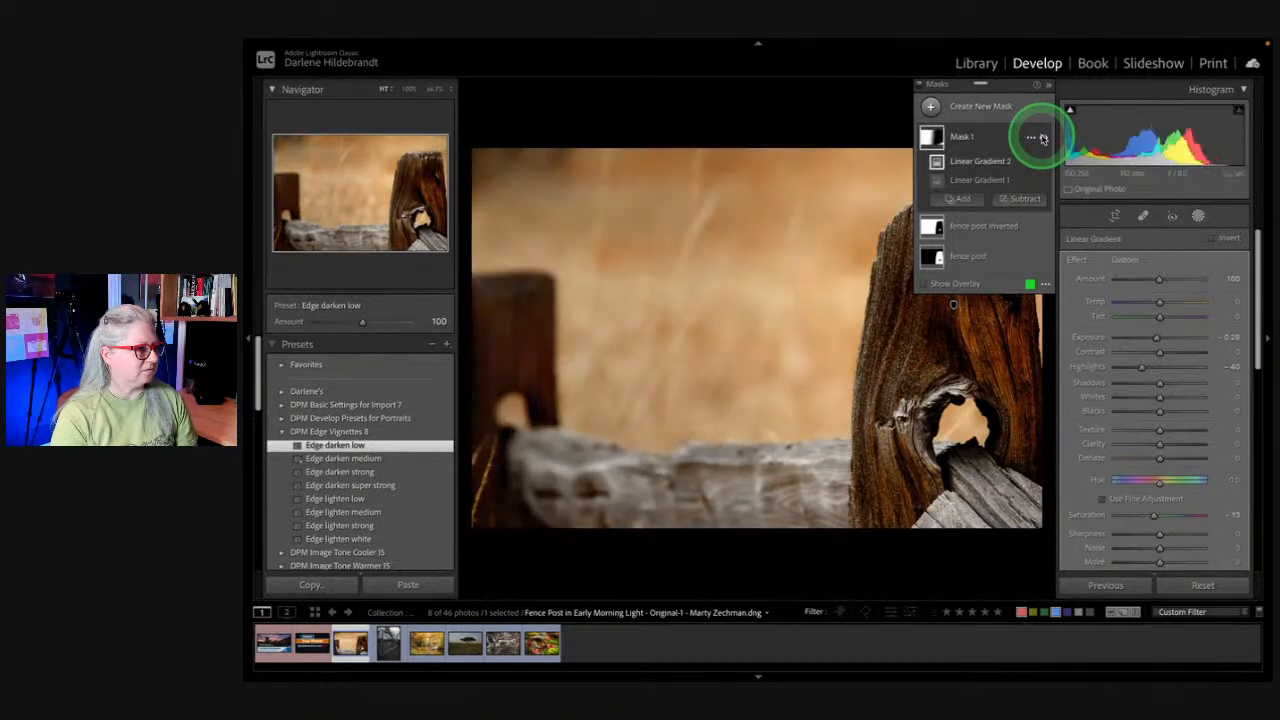
click(1137, 430)
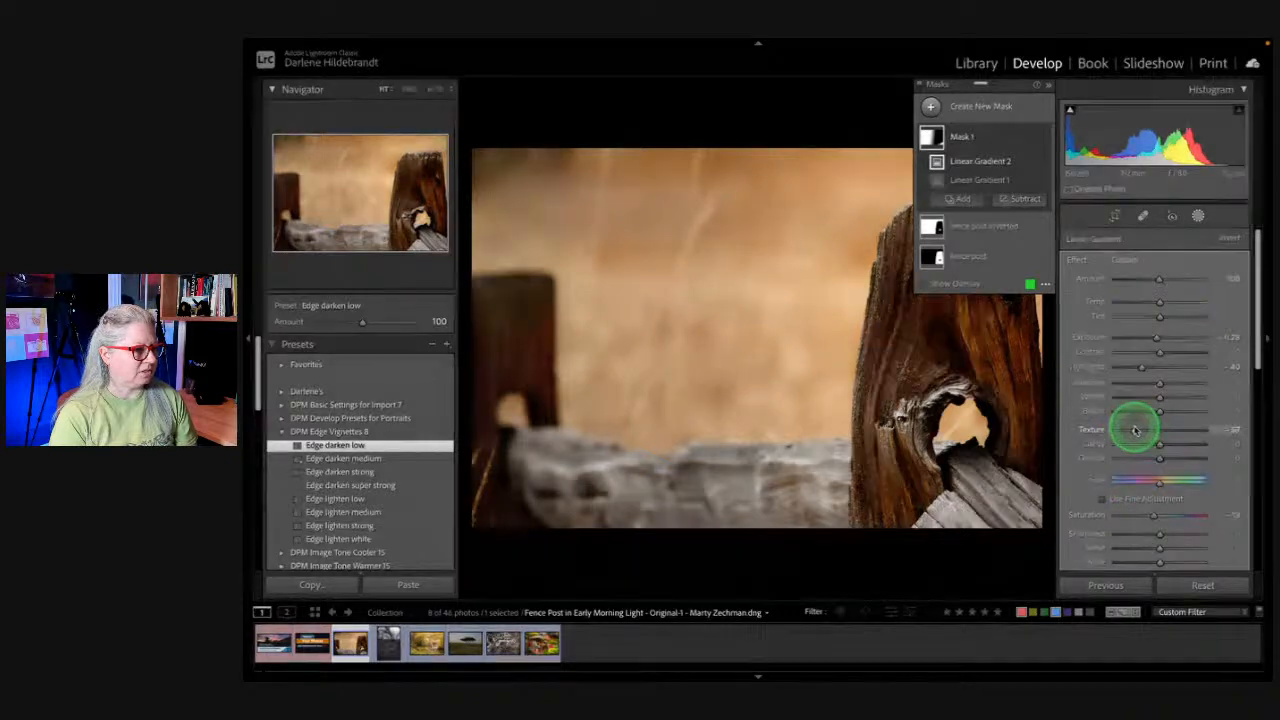
click(1196, 216)
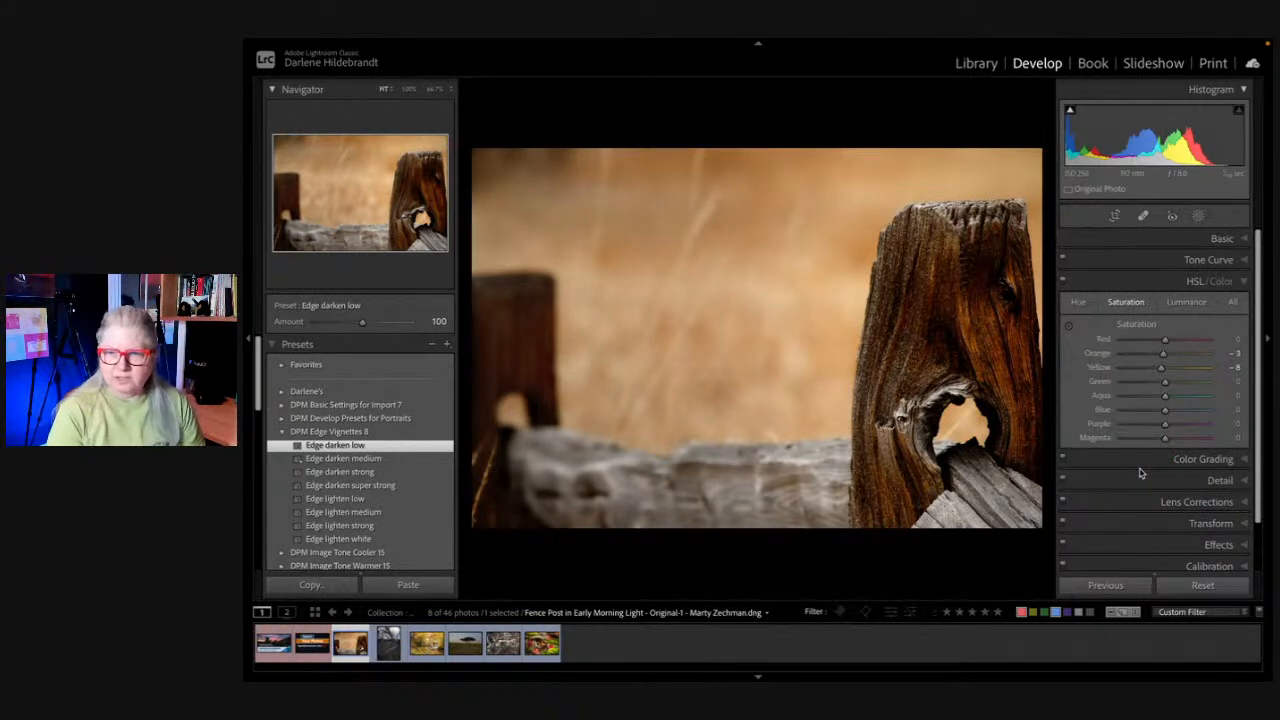
Step: Compare the edited fence post photo with its Before version
key(backslash)
key(backslash)
key(backslash)
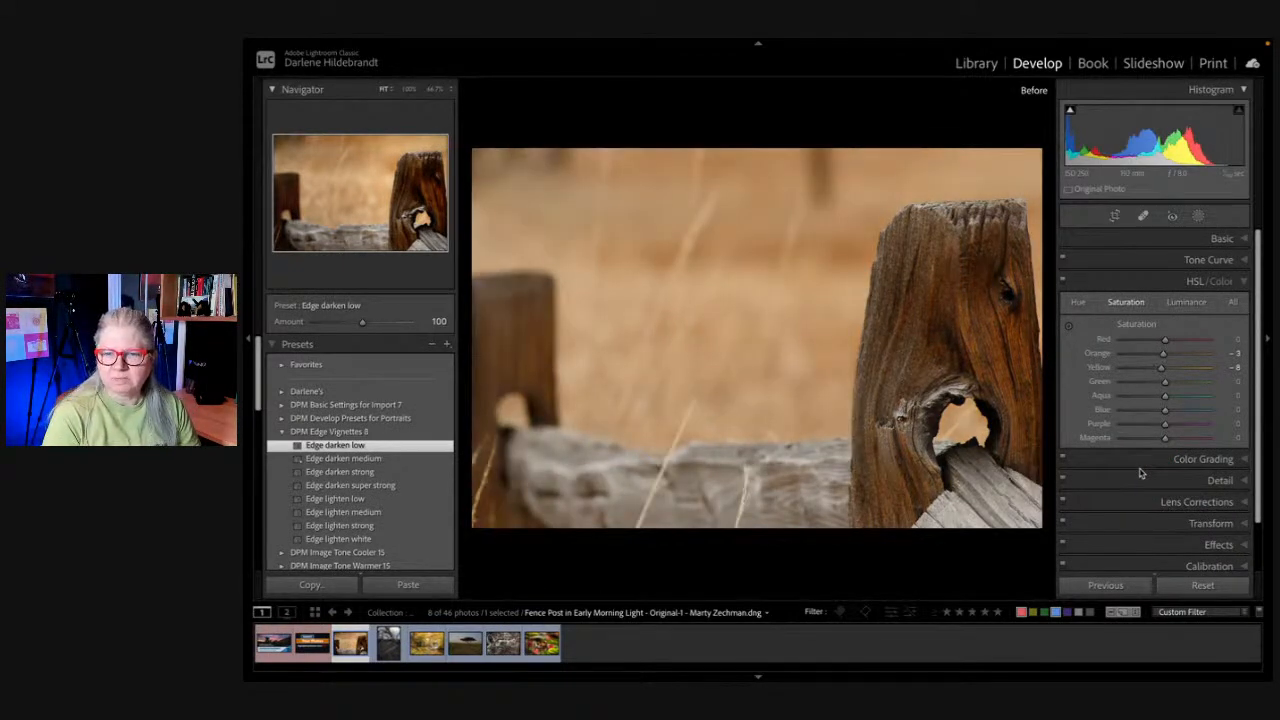
key(backslash)
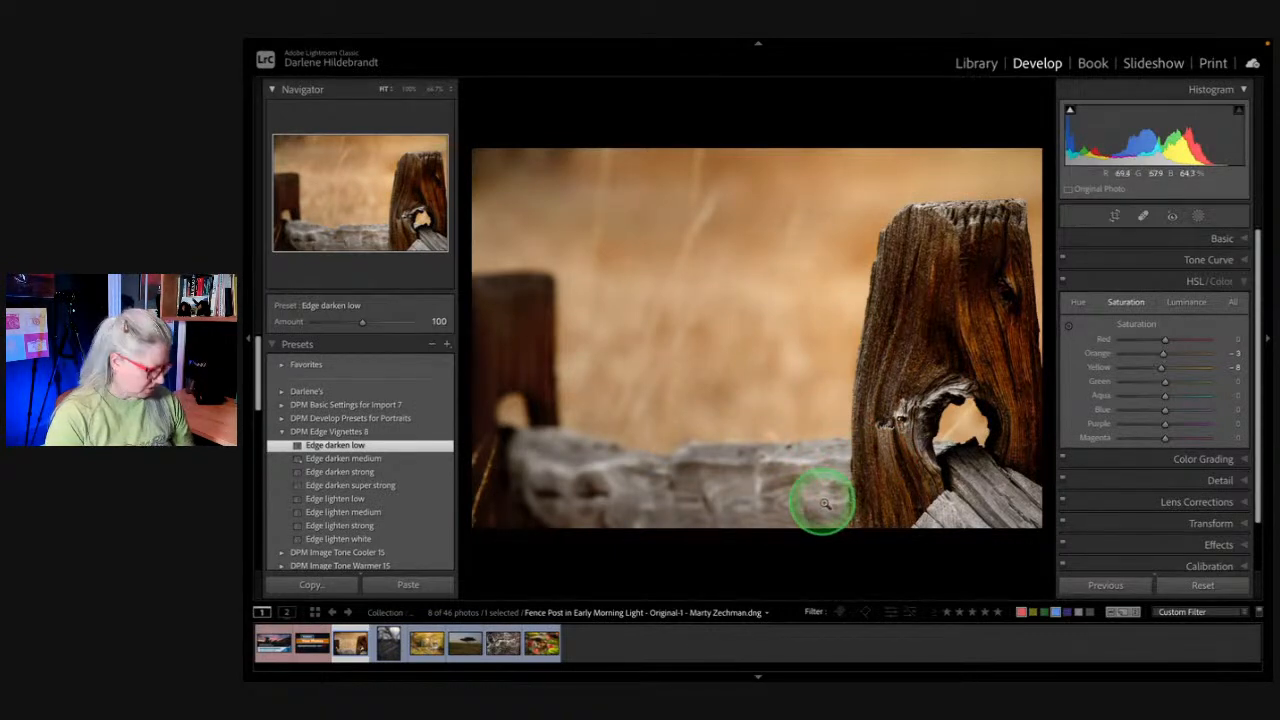
Step: Extend the crop horizontally to the photo's right edge, keeping its height, and apply it
key(r)
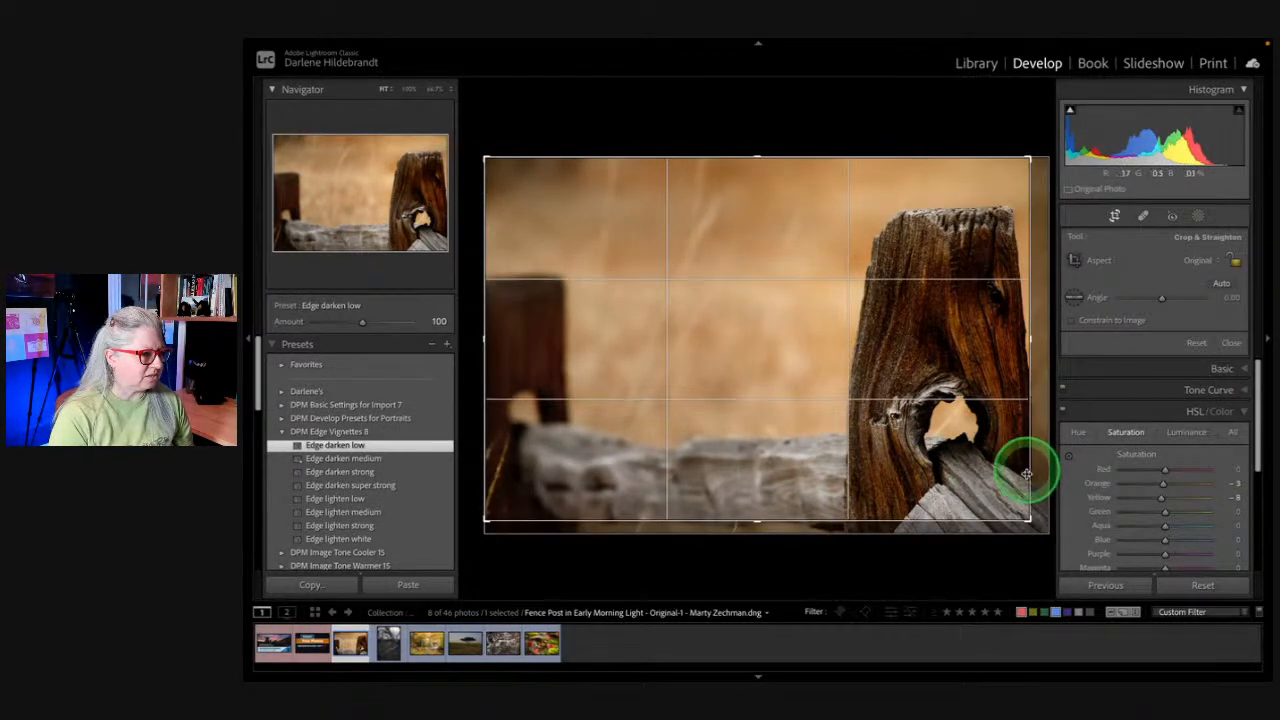
drag(1030, 466, 1042, 466)
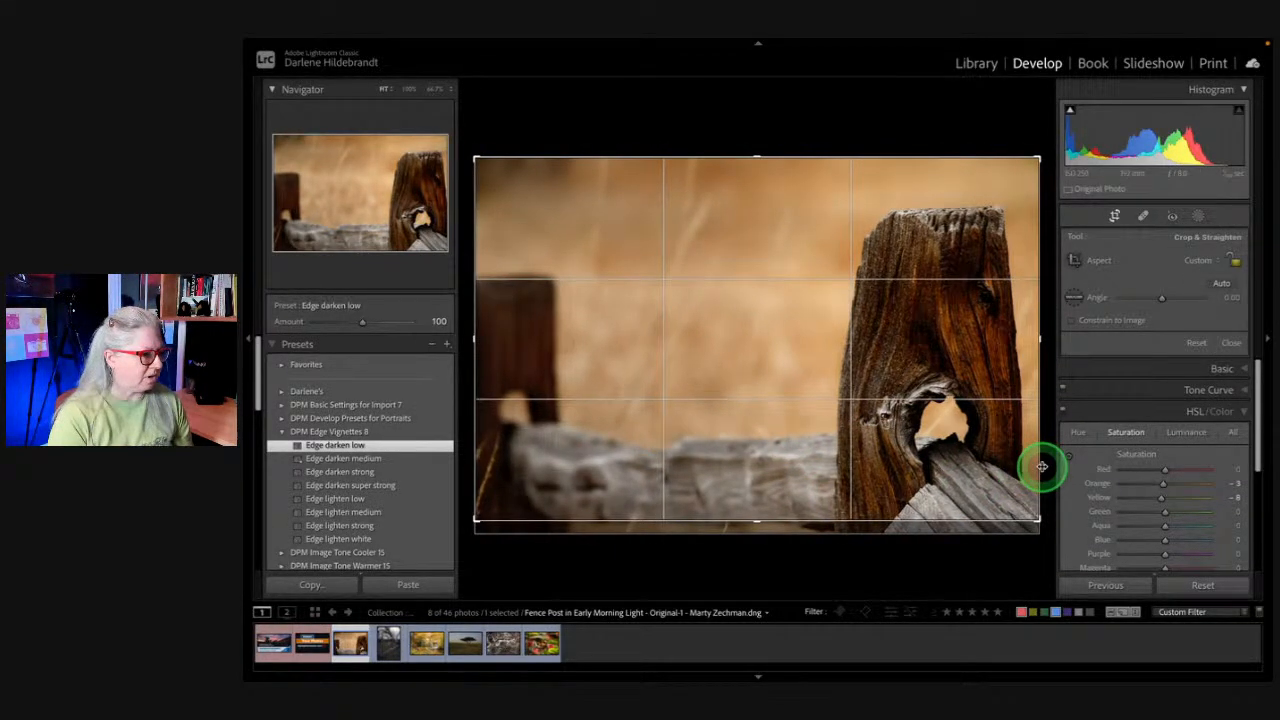
key(Return)
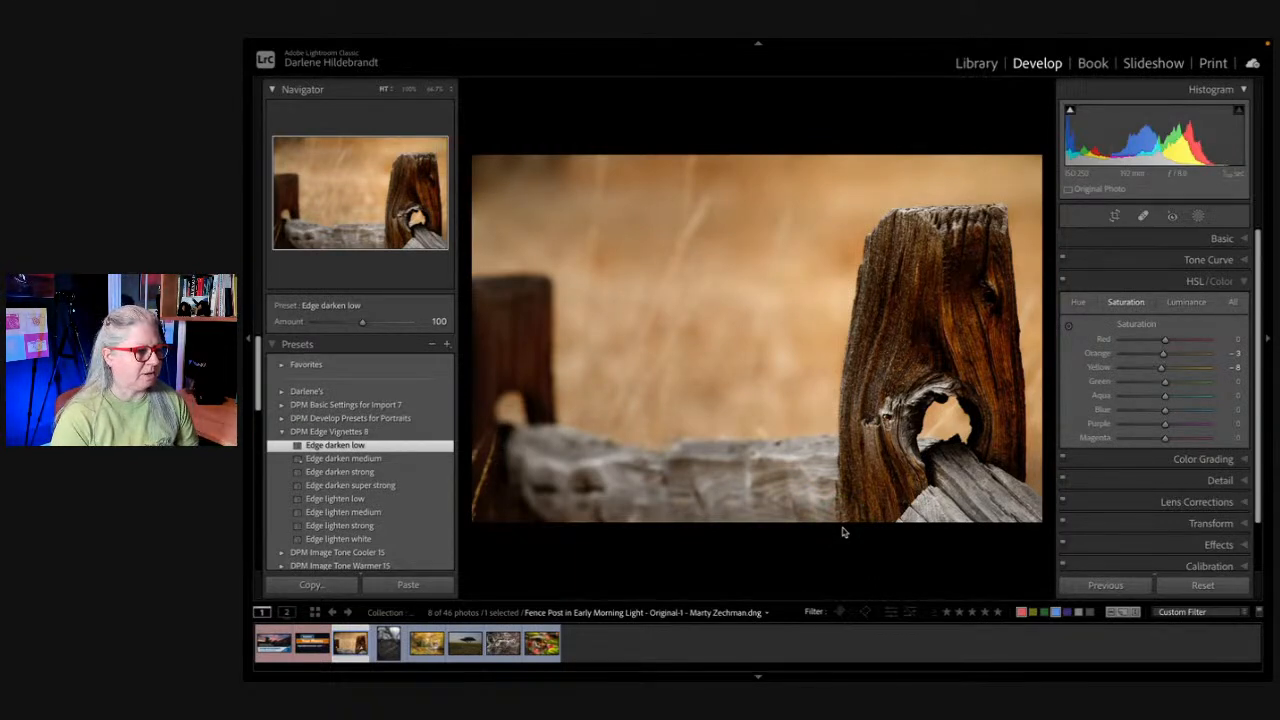
Step: Zoom in on the fence post's knothole area and enable Remove Chromatic Aberration in the lens corrections
click(1008, 419)
drag(746, 182, 826, 240)
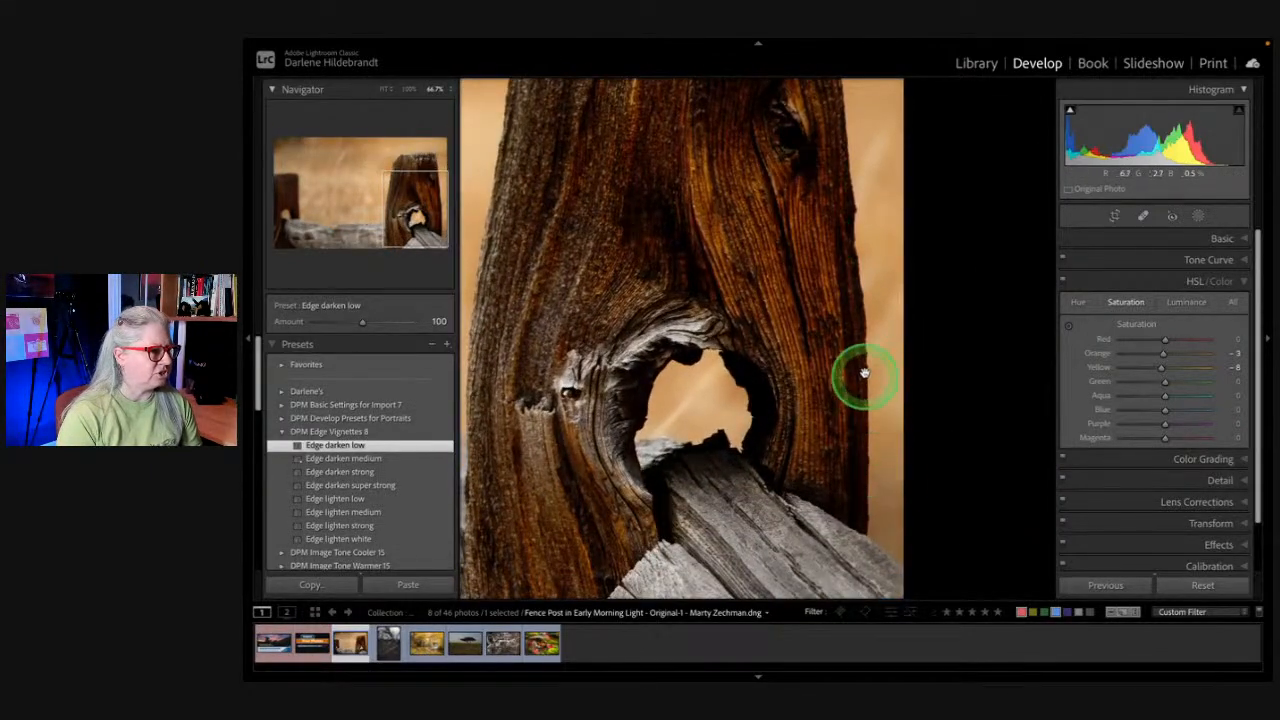
scroll(1185, 540, down, 2)
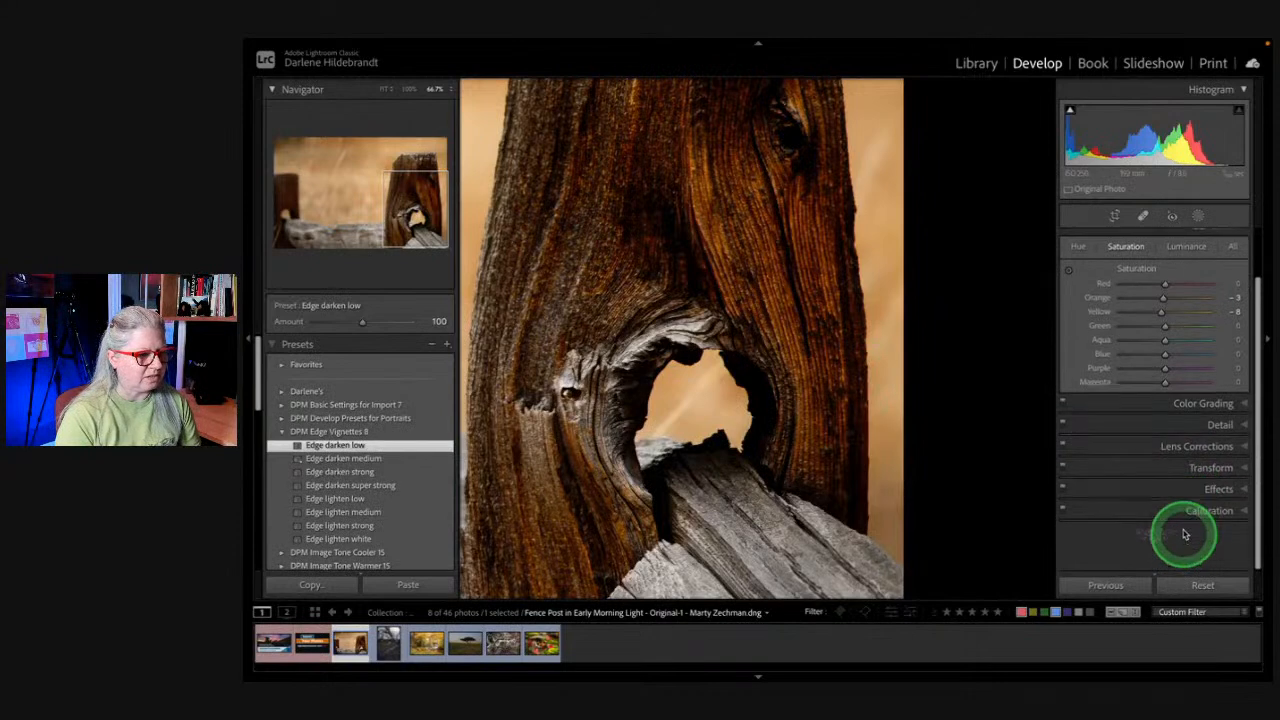
click(1178, 449)
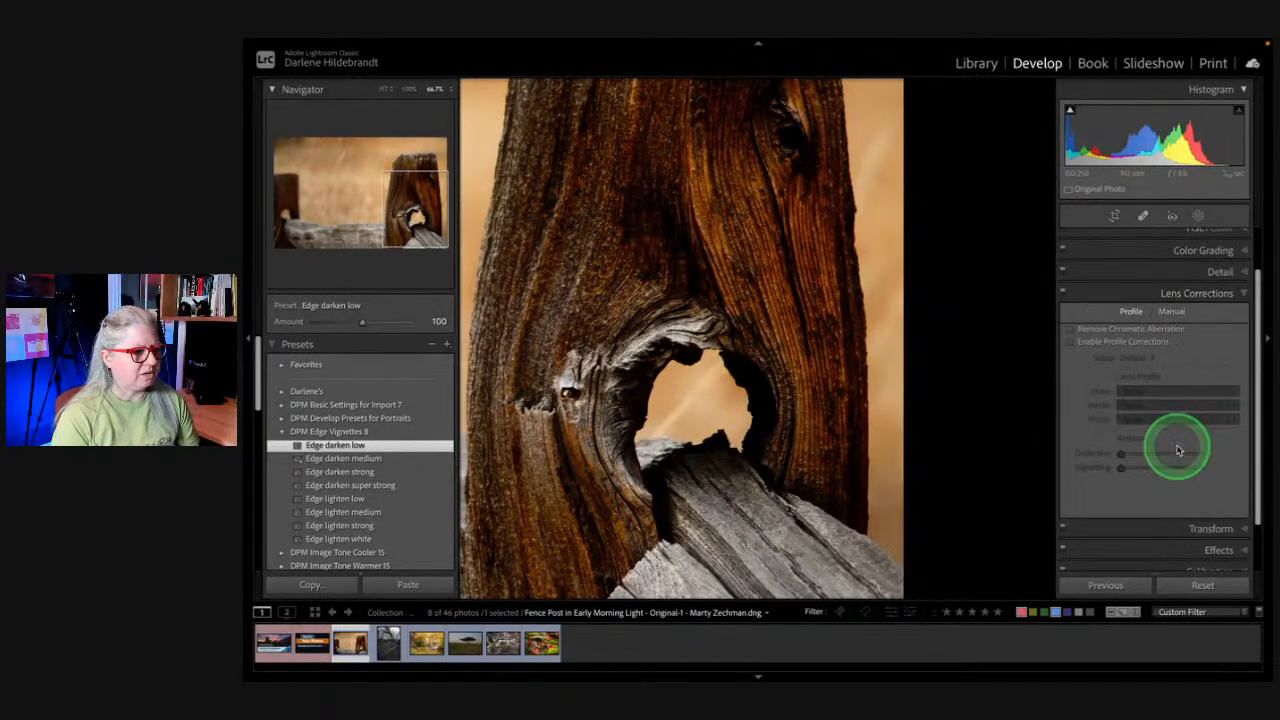
click(1100, 330)
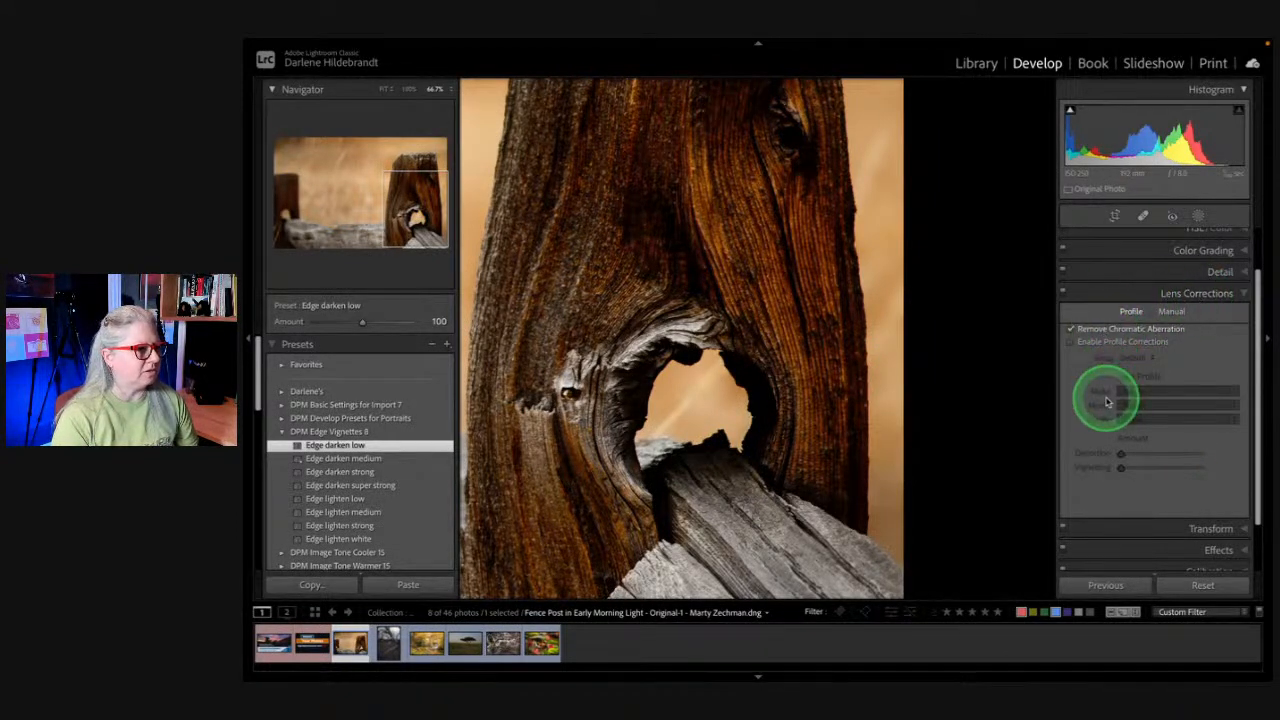
Step: Examine the post's right edge at 200% with chromatic aberration removal off and on, leaving it enabled
click(864, 325)
key(super+equal)
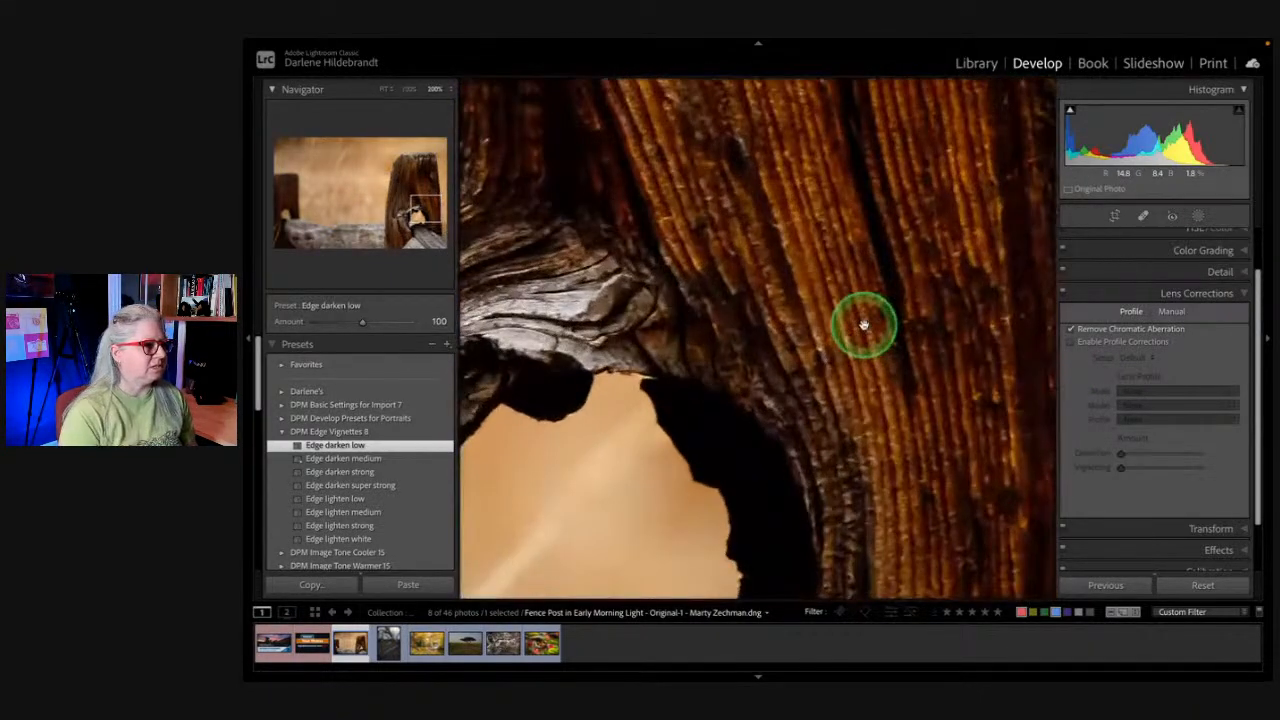
scroll(863, 324, right, 3)
scroll(863, 324, up, 3)
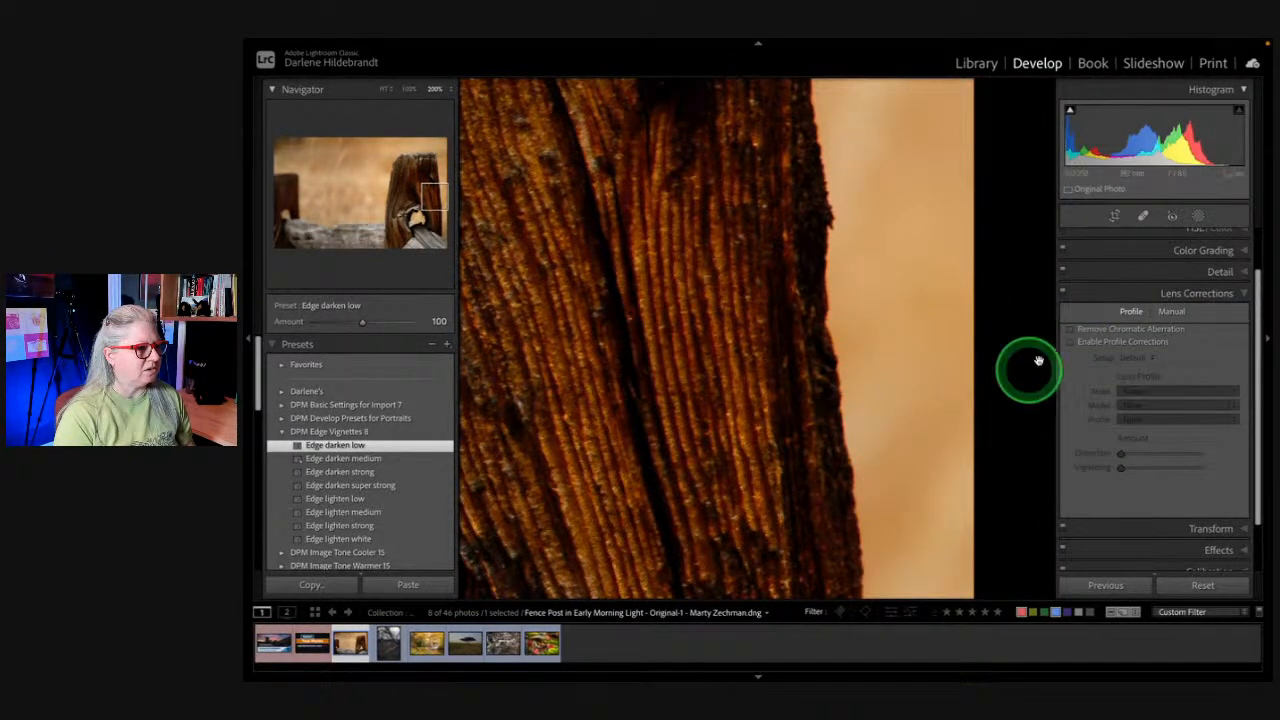
click(1071, 331)
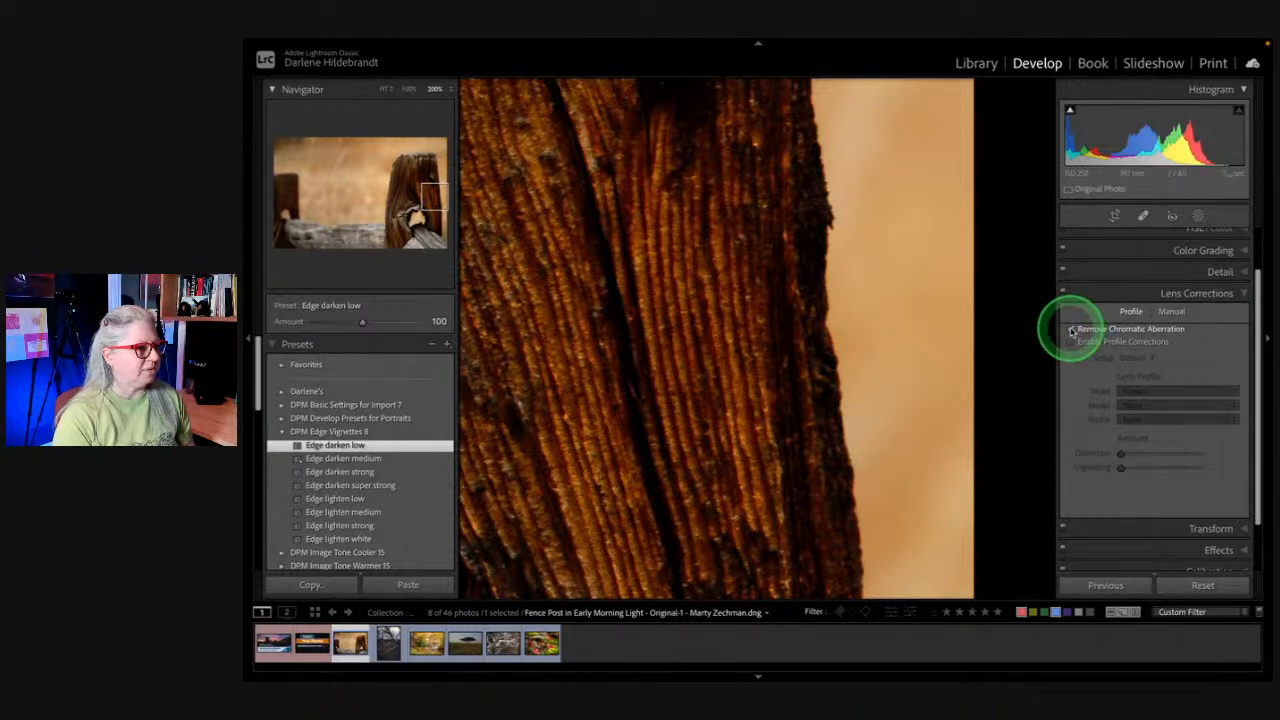
click(794, 331)
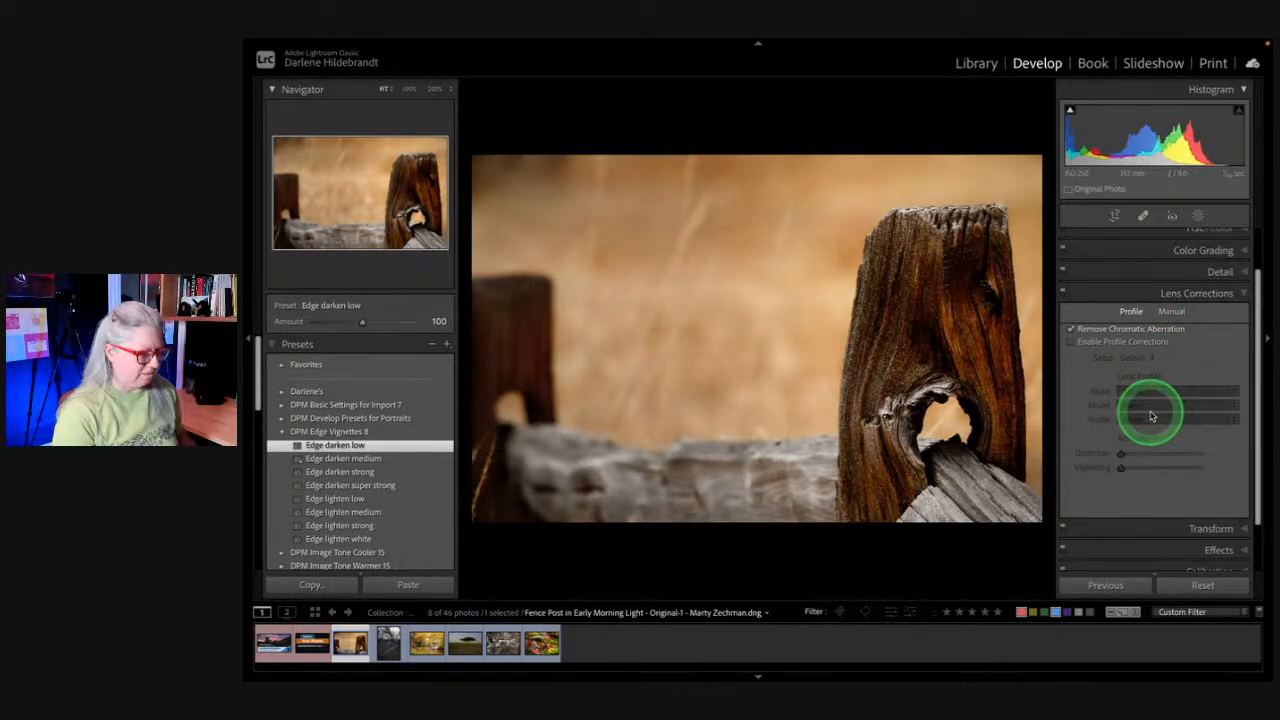
Step: Create a virtual copy of the fence post photo and set the workspace background color to Darker Gray
scroll(1152, 416, up, 10)
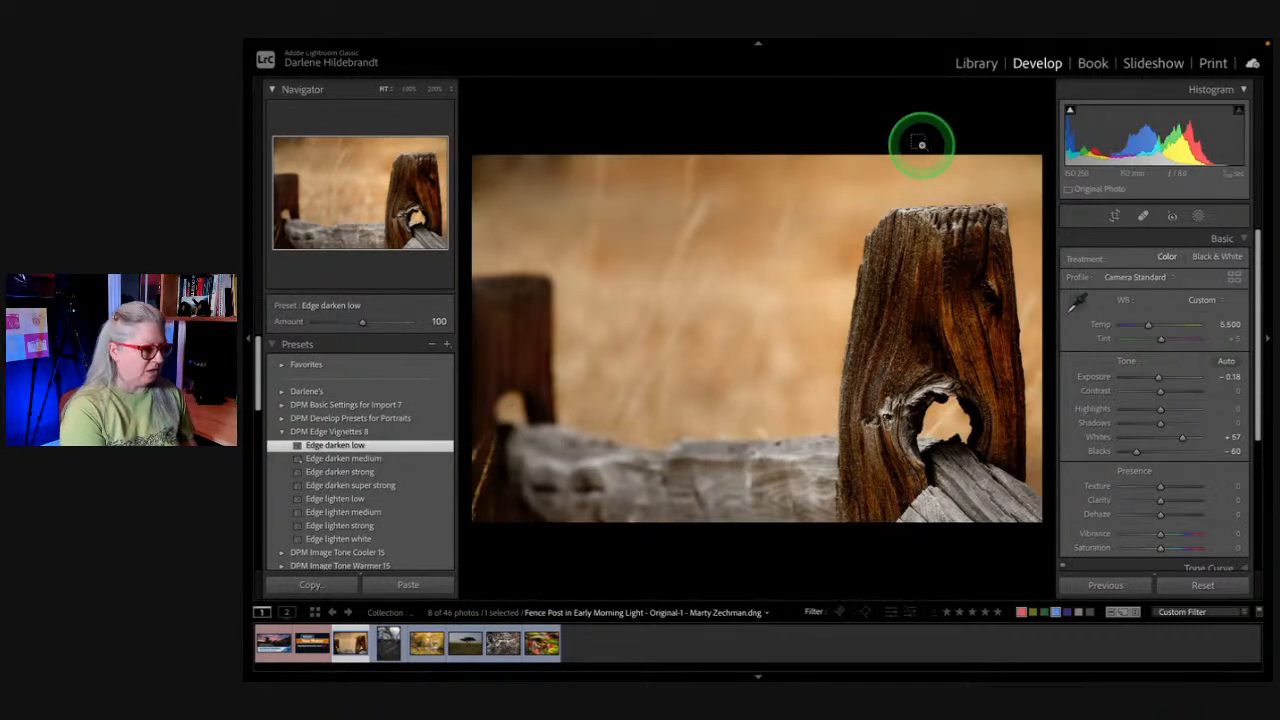
key(ctrl+apostrophe)
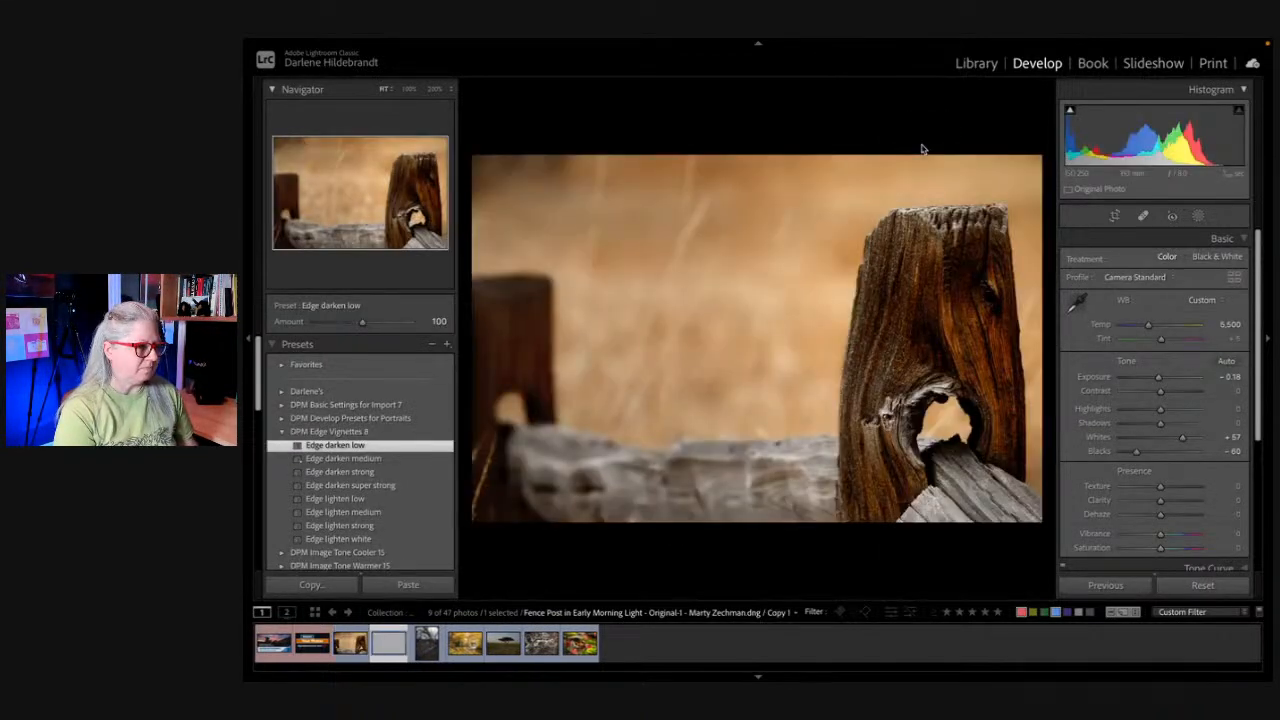
right_click(922, 114)
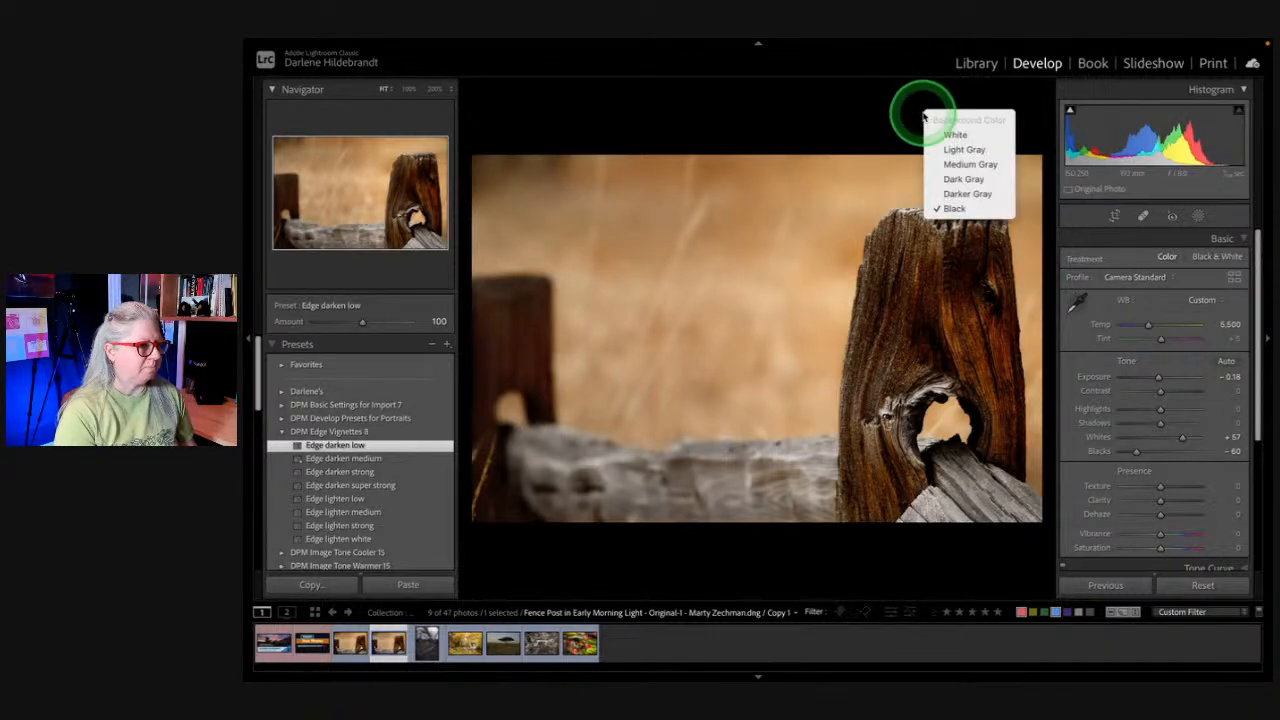
click(943, 193)
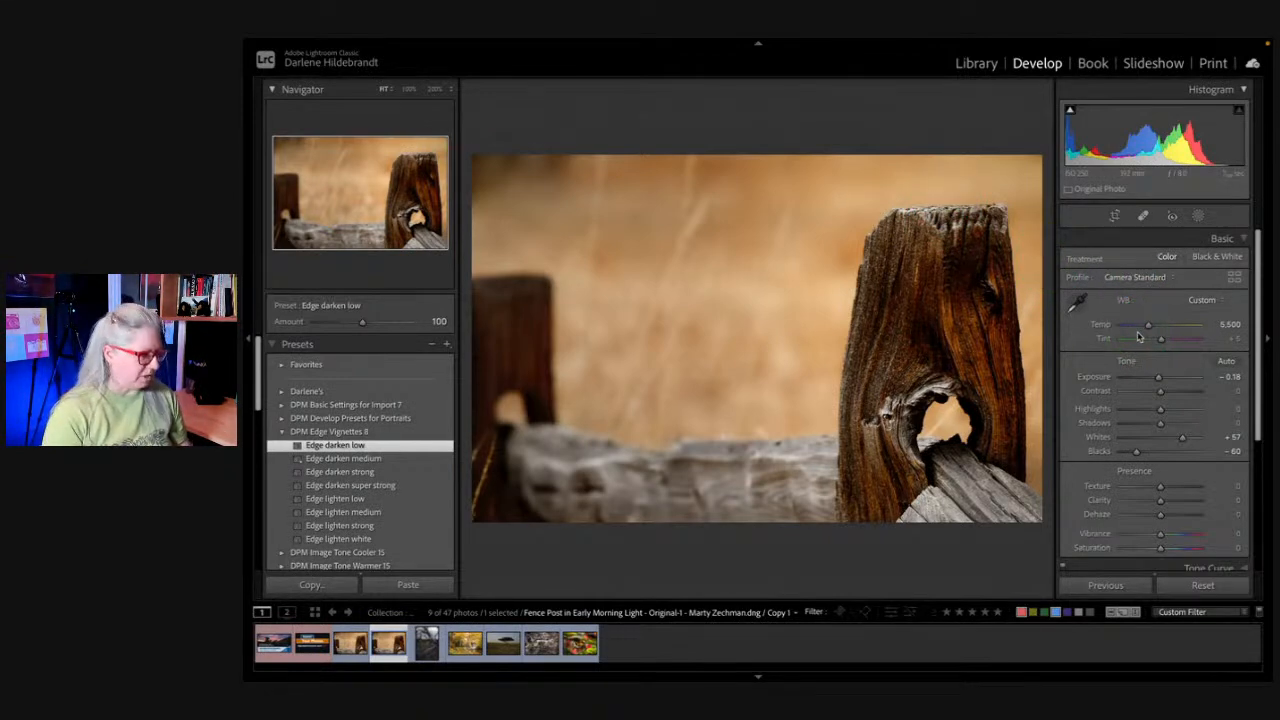
Step: Convert the fence post's virtual copy to the Black & White treatment with the Adobe Monochrome profile
key(g)
click(951, 206)
click(982, 188)
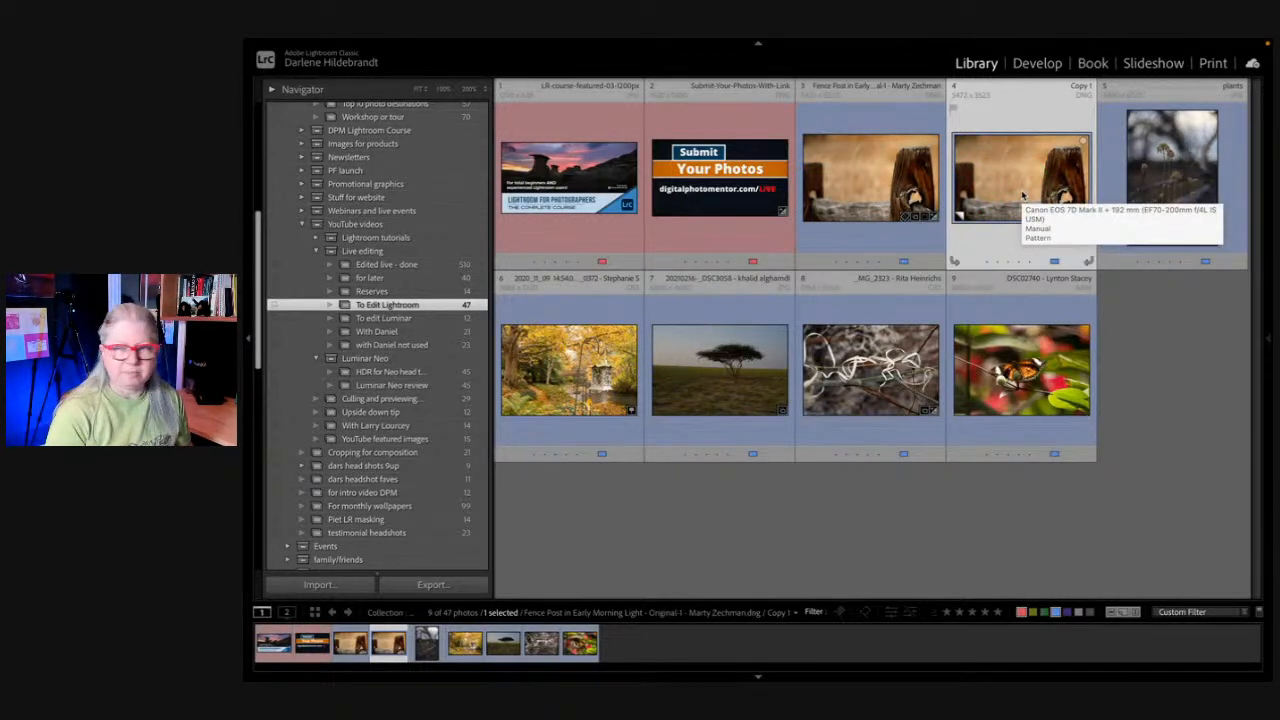
key(d)
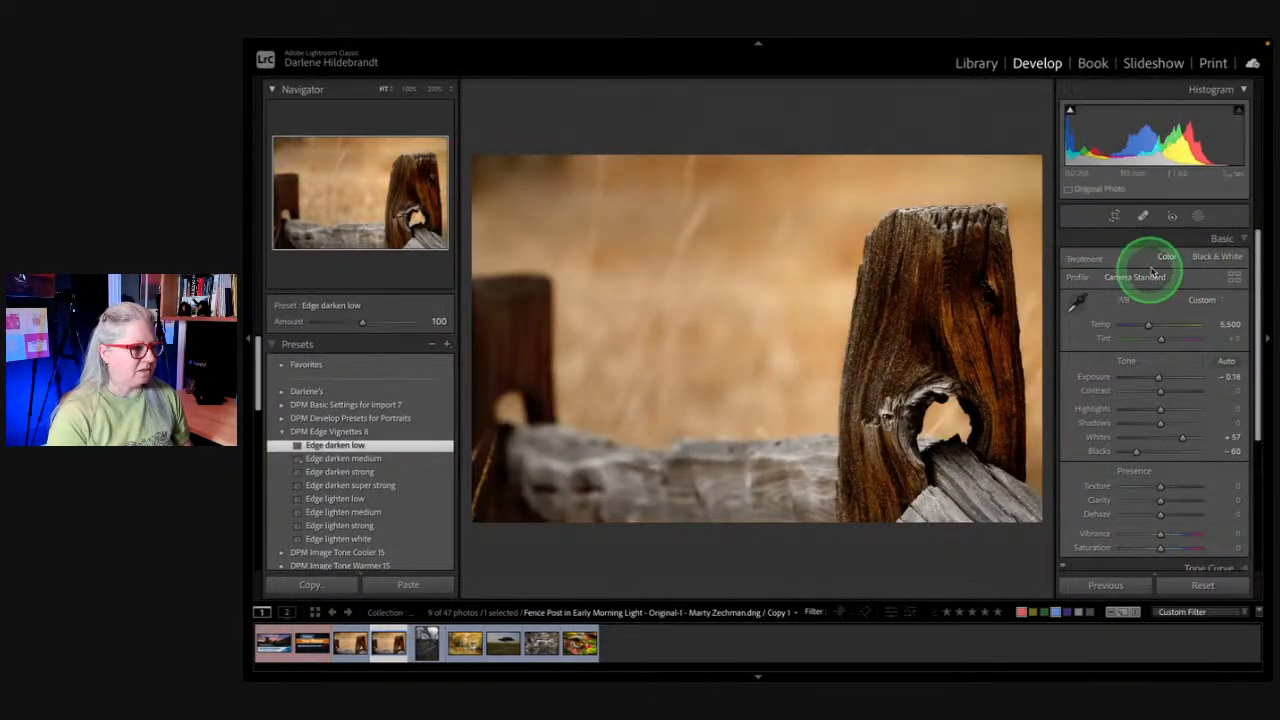
click(1211, 258)
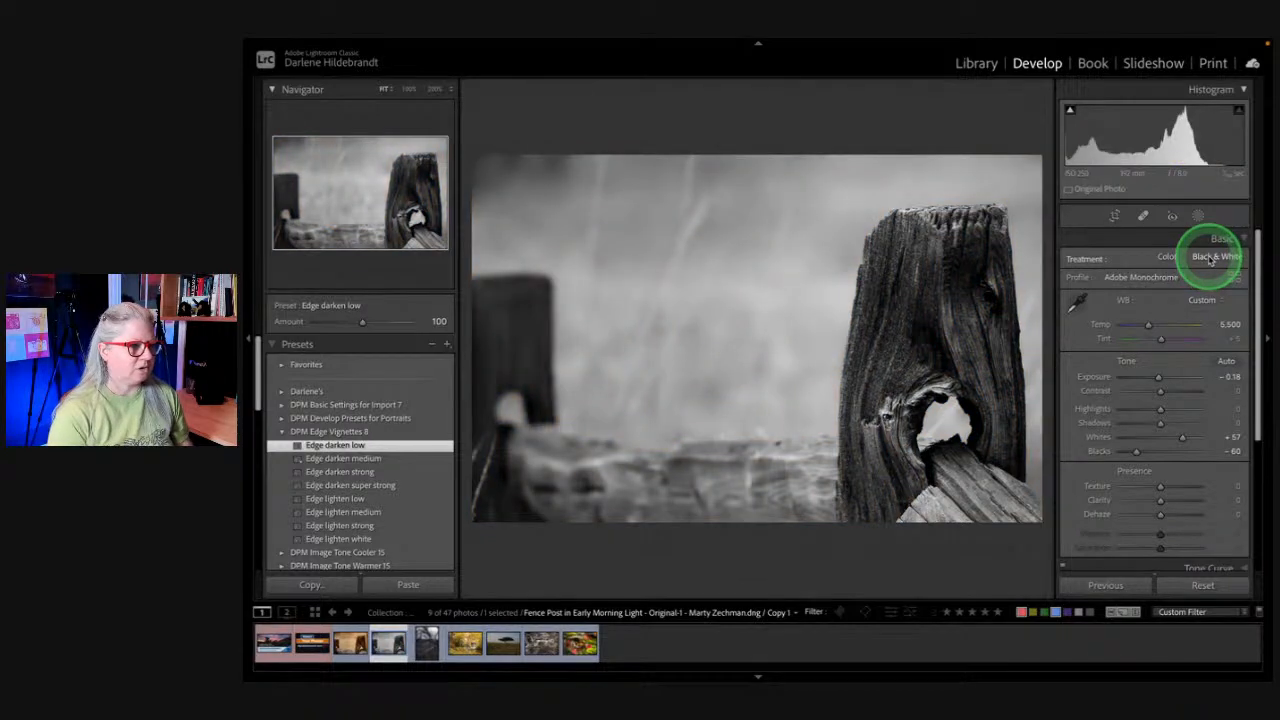
click(1140, 280)
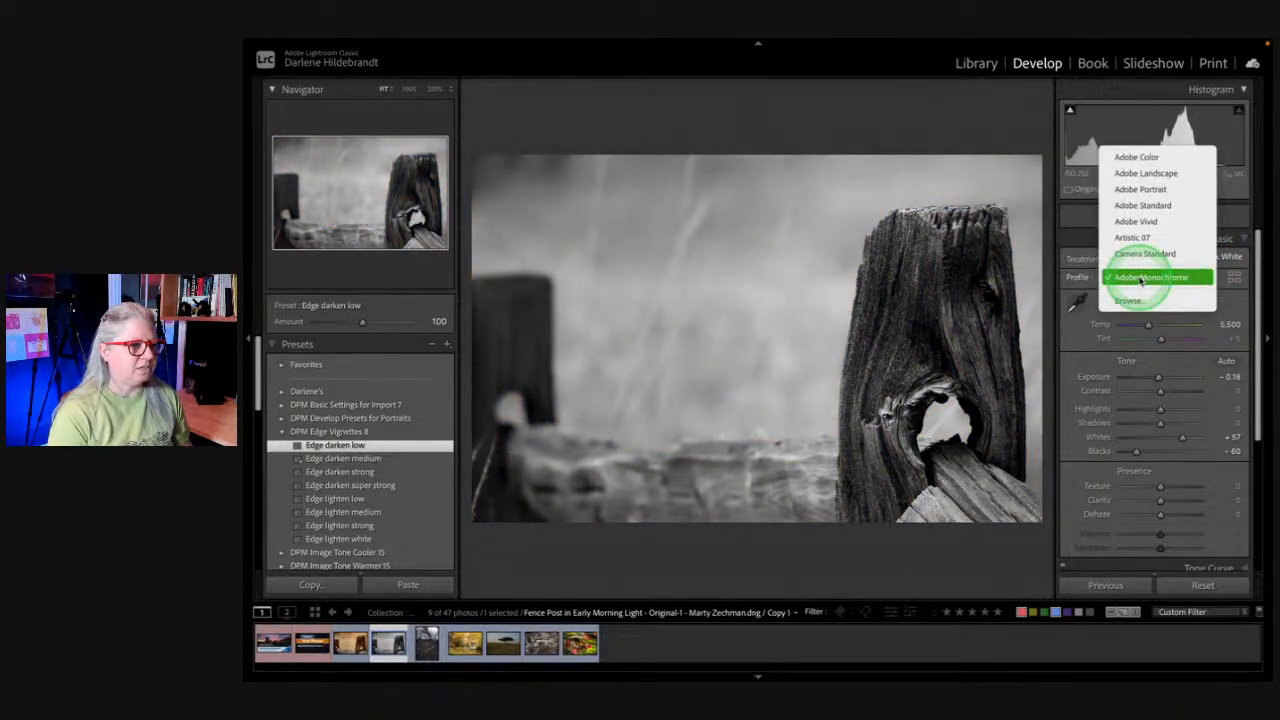
click(1140, 280)
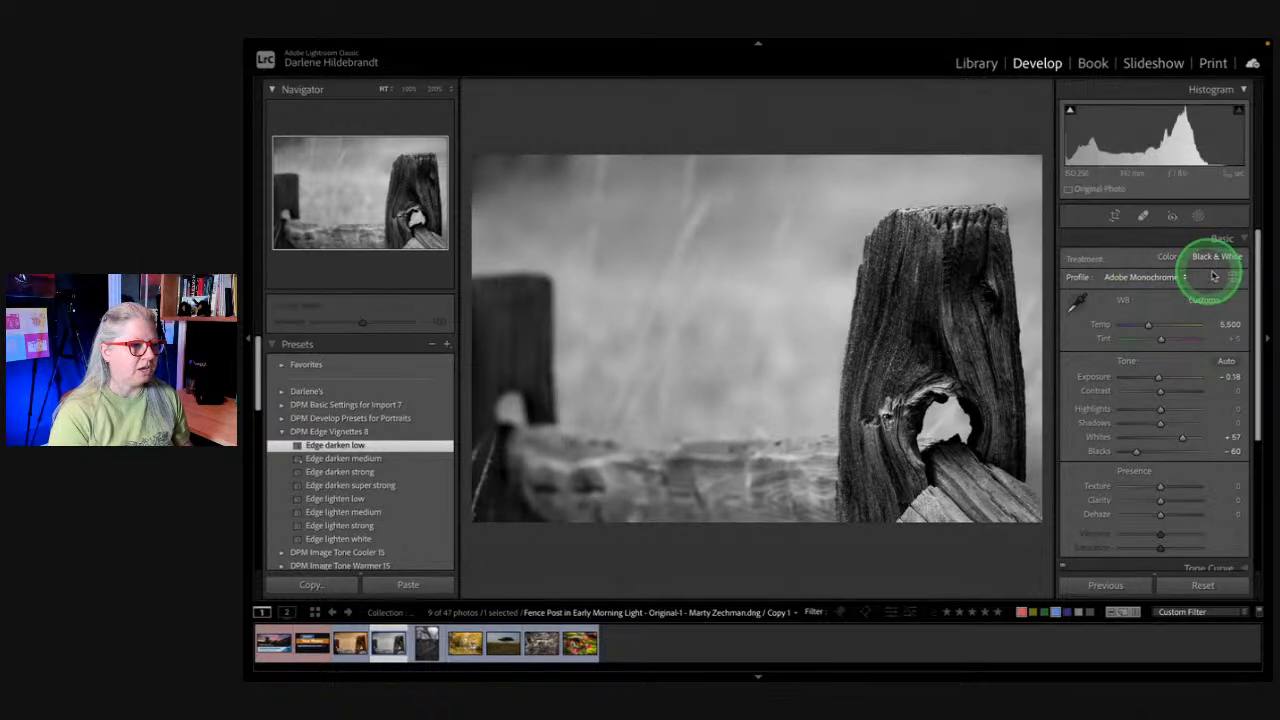
Step: Try the Camera Monochrome profile on the copy, check its B&W adjustments, and switch back to Adobe Monochrome
click(1234, 277)
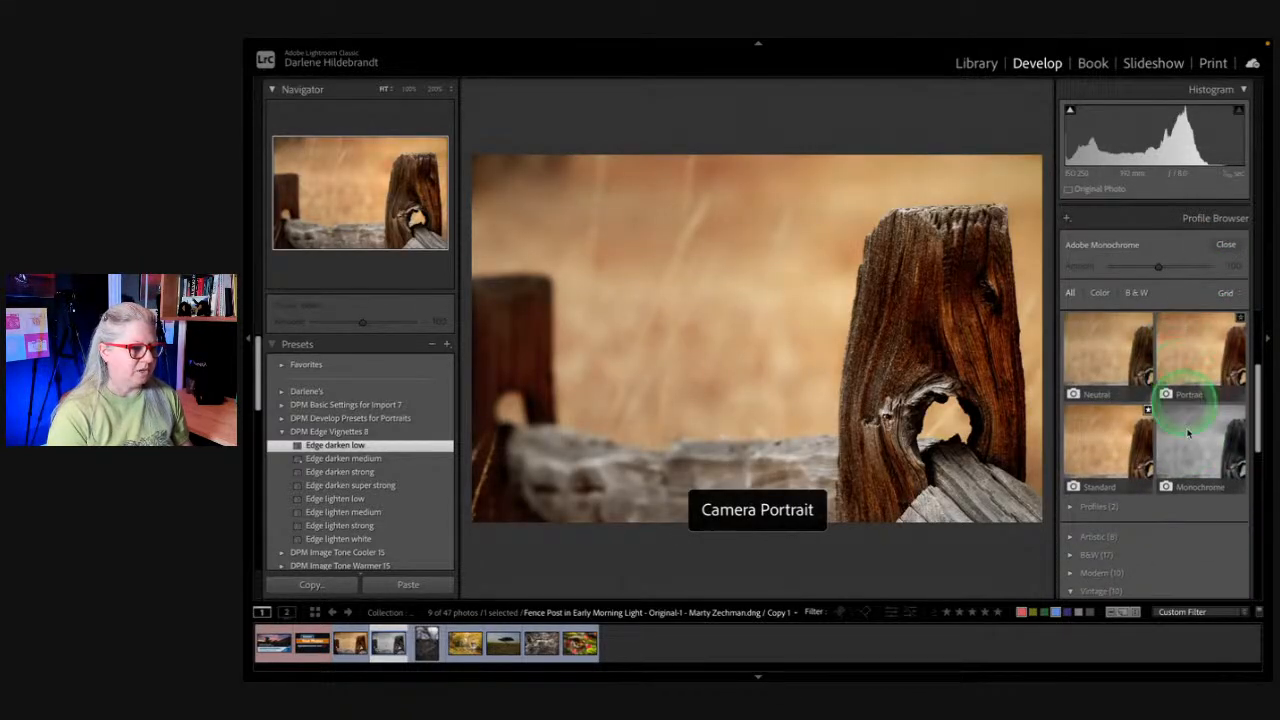
click(1192, 440)
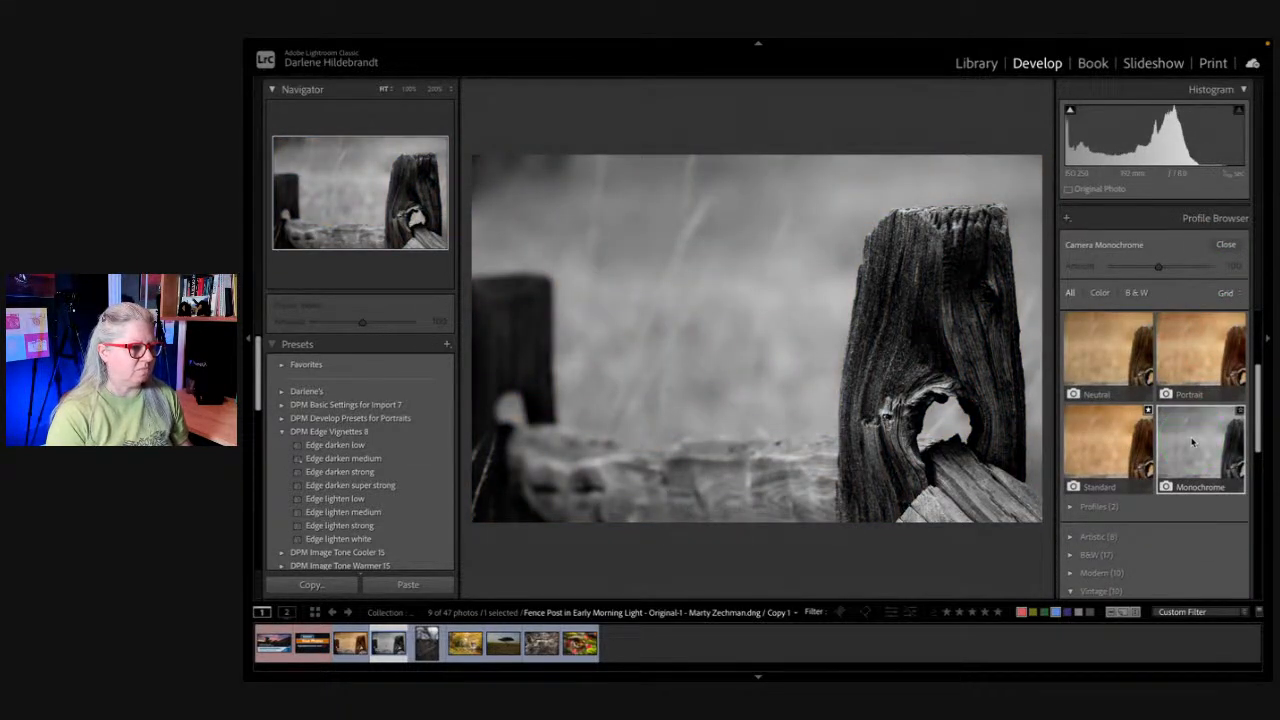
click(1224, 245)
click(1198, 362)
scroll(1198, 369, down, 5)
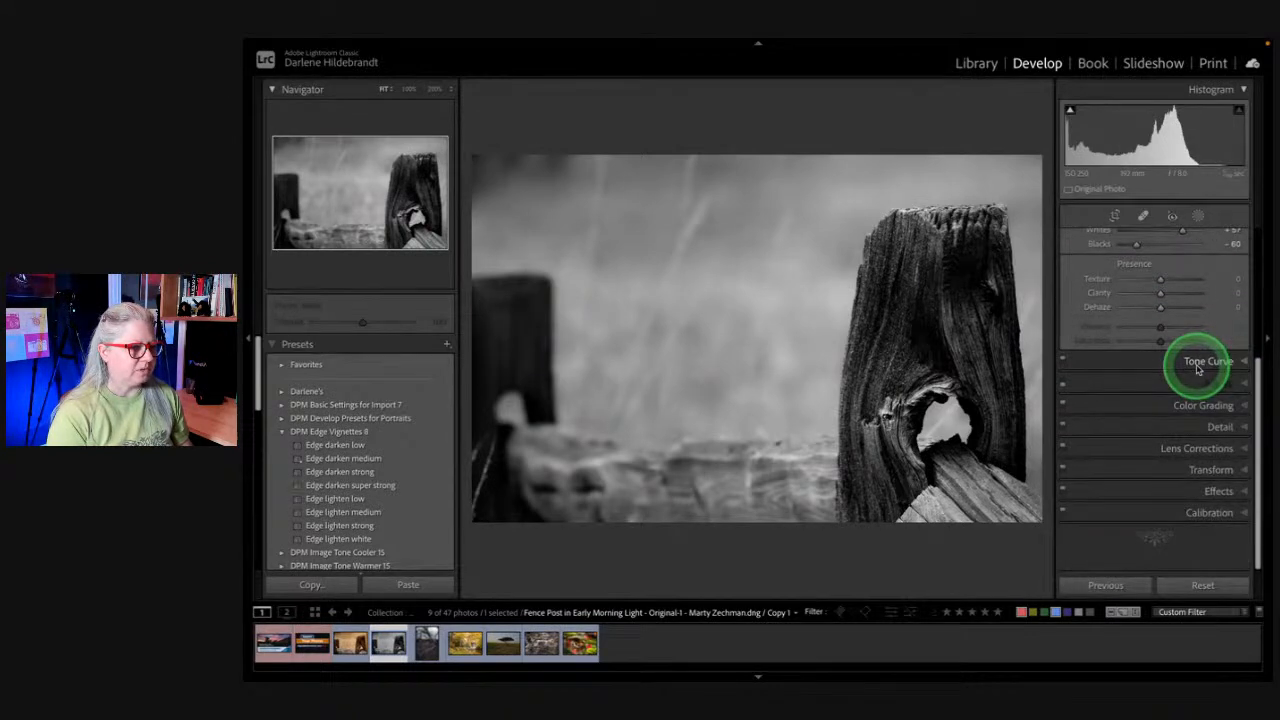
click(1210, 384)
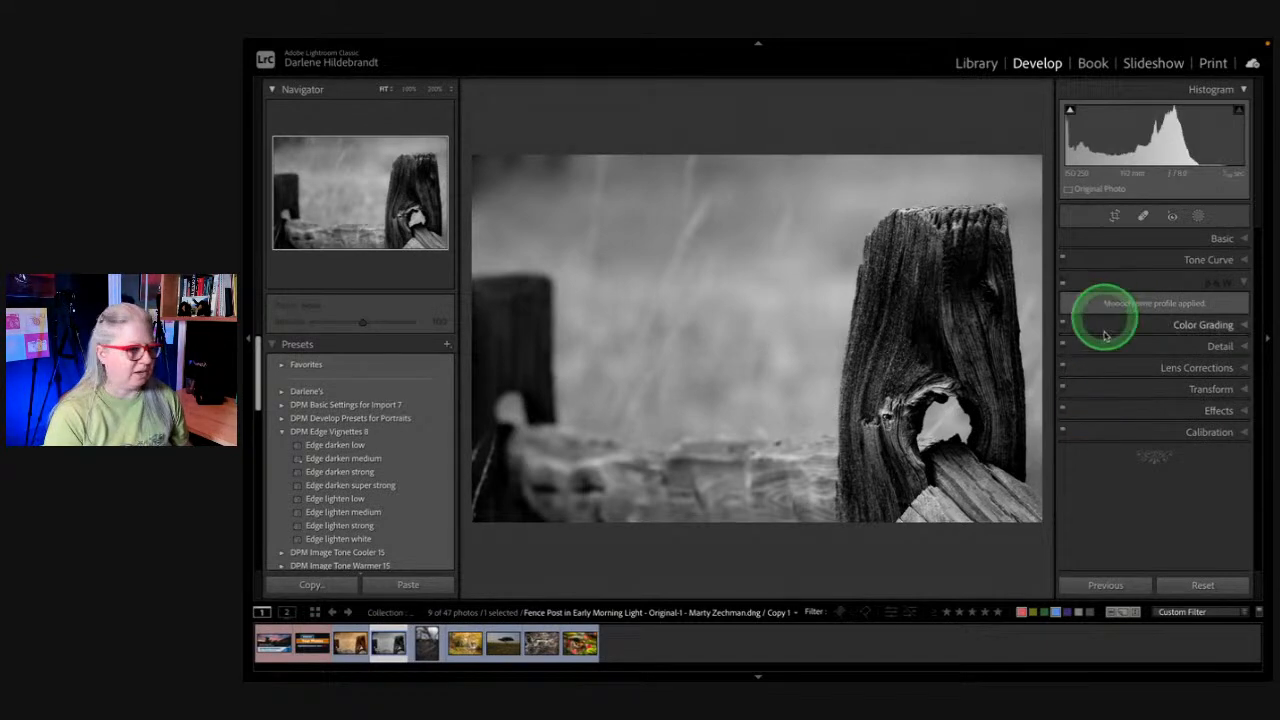
click(1221, 240)
click(1156, 278)
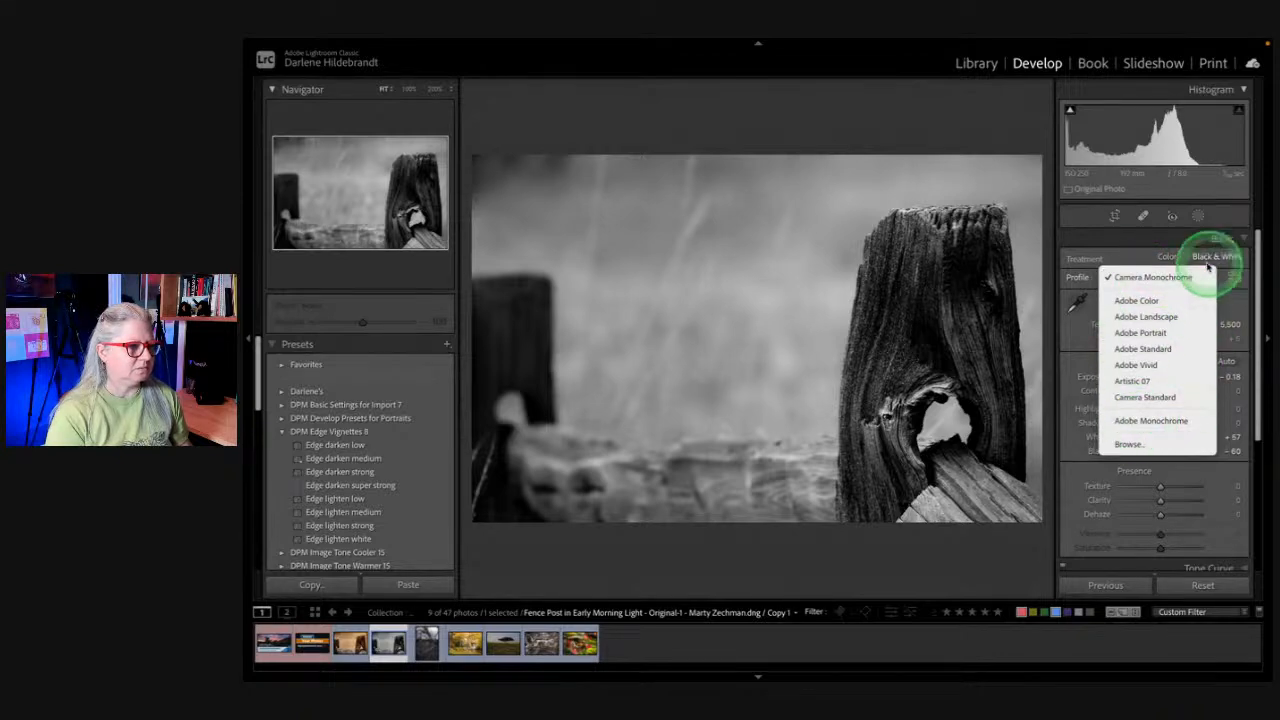
click(1139, 427)
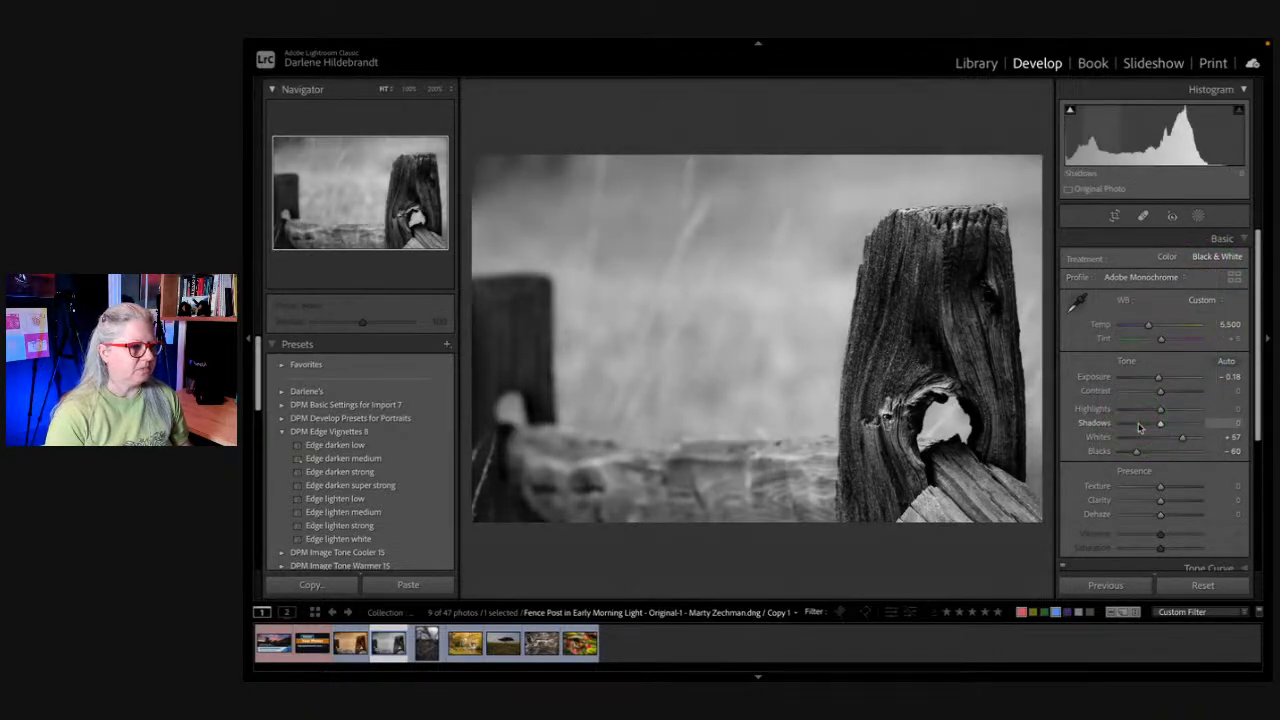
Step: Adjust the copy's Black & White Mix to Orange +12, Yellow +38 and Green -3
scroll(1190, 368, down, 5)
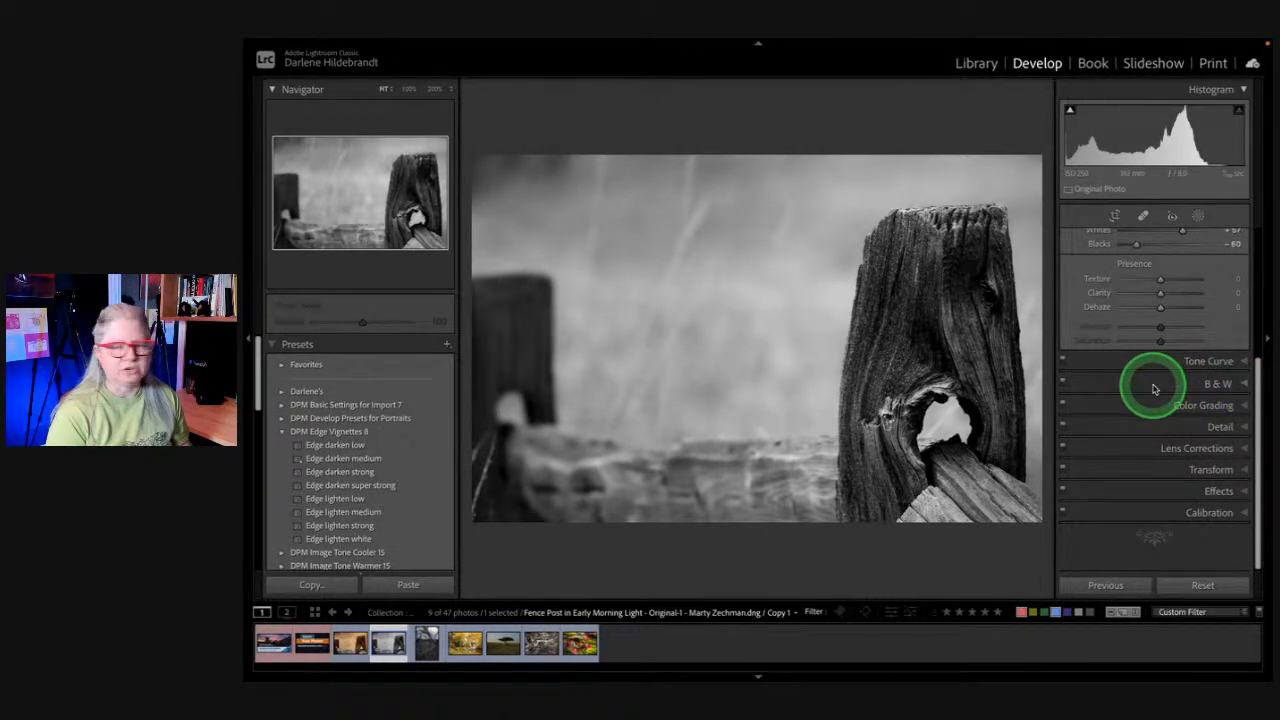
click(1153, 386)
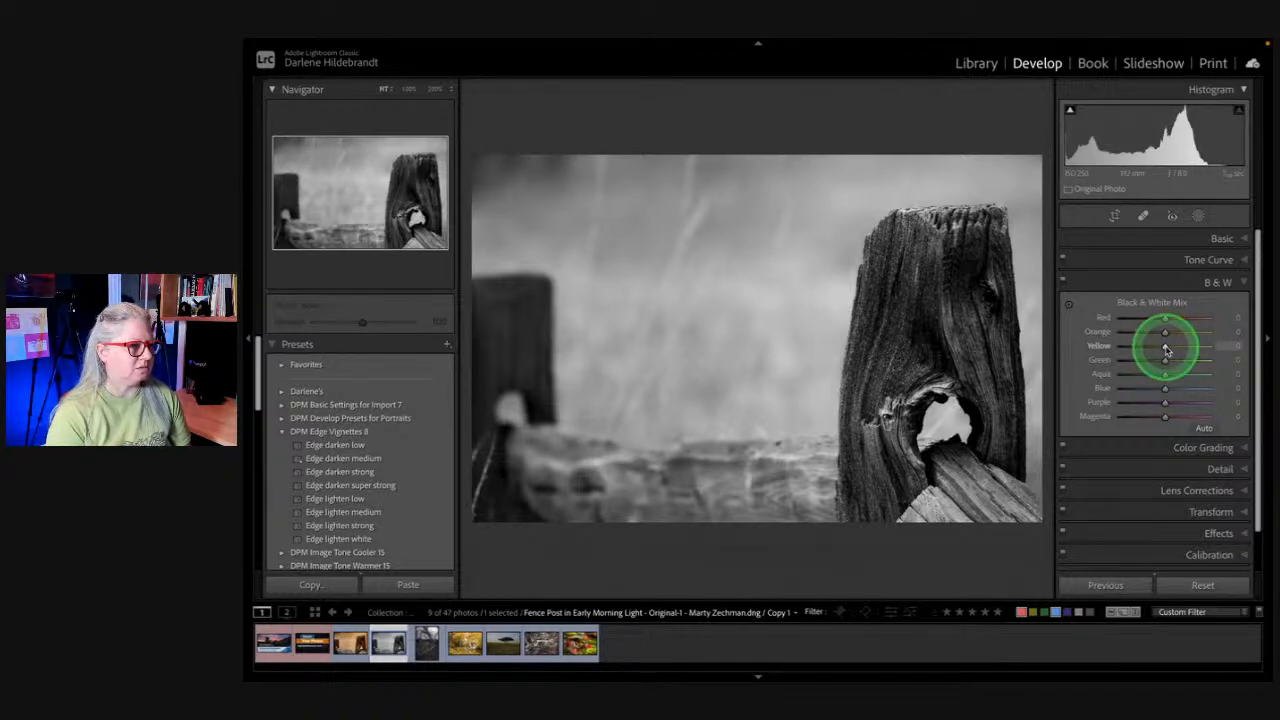
mouse_move(1163, 346)
mouse_down()
mouse_move(1149, 349)
mouse_move(1192, 346)
mouse_move(1163, 365)
mouse_move(1177, 360)
mouse_move(1146, 357)
mouse_move(1183, 332)
mouse_move(1171, 337)
mouse_up()
Step: Adjust the copy's tone to Contrast +20, Shadows +10, Whites +69 and Blacks -77
click(1214, 240)
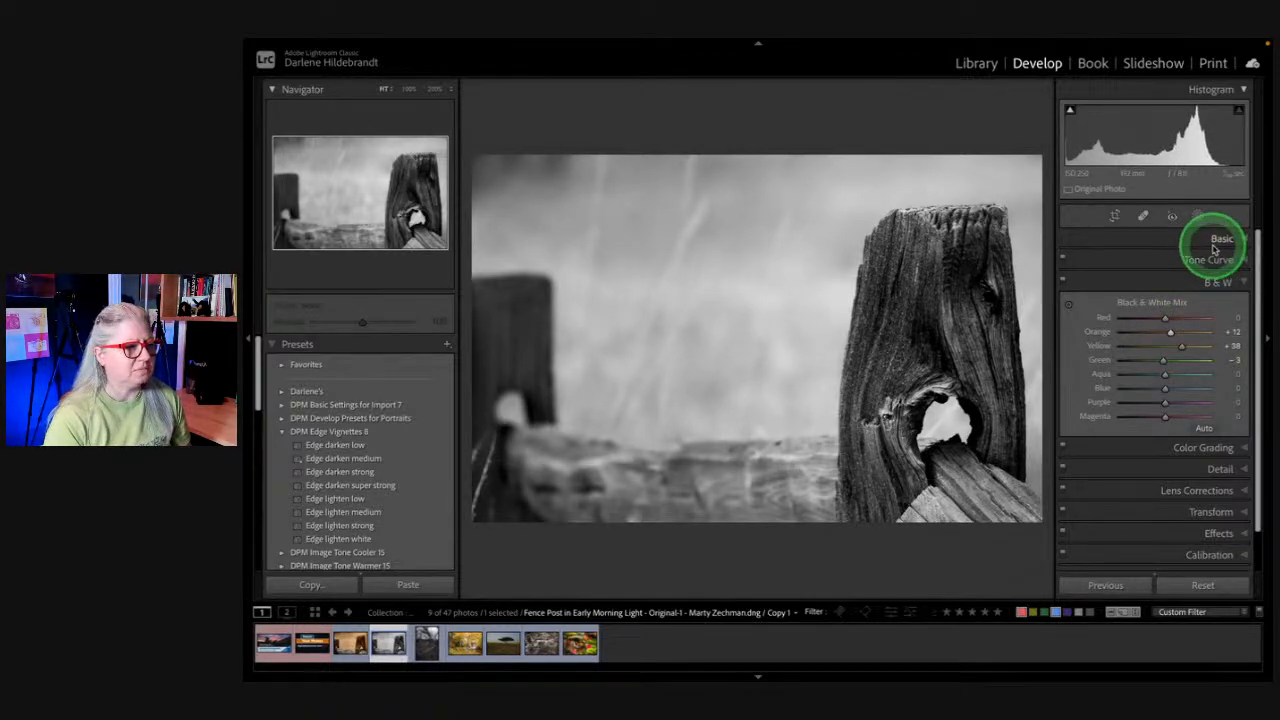
scroll(1150, 363, down, 2)
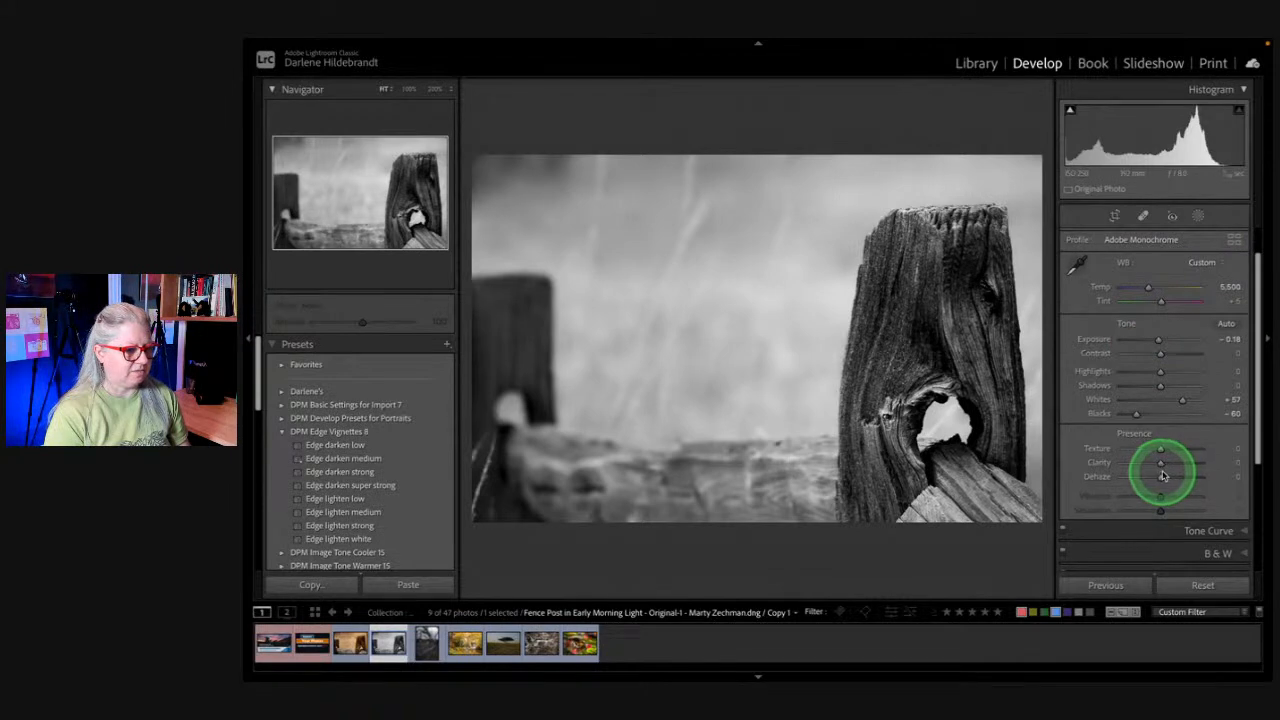
drag(1138, 417, 1130, 417)
key(alt)
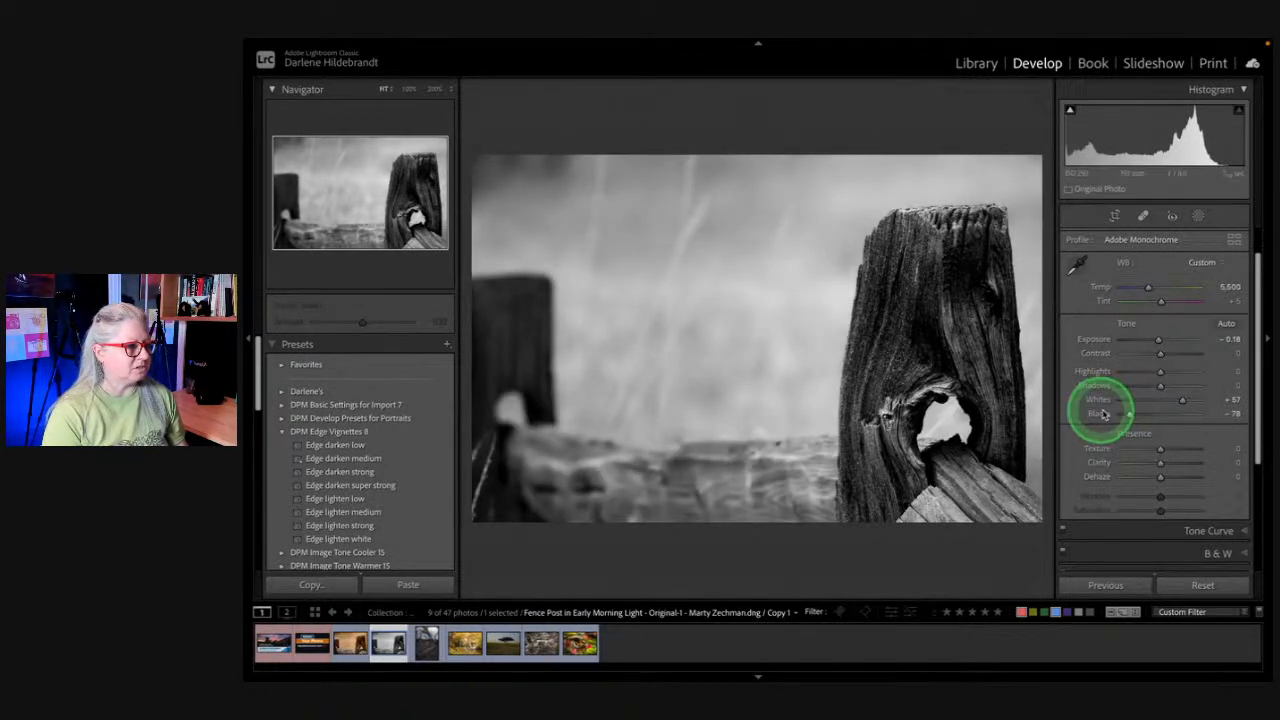
mouse_move(1160, 354)
mouse_down()
mouse_move(1164, 385)
mouse_move(1168, 354)
mouse_up()
drag(1183, 402, 1184, 398)
key(alt)
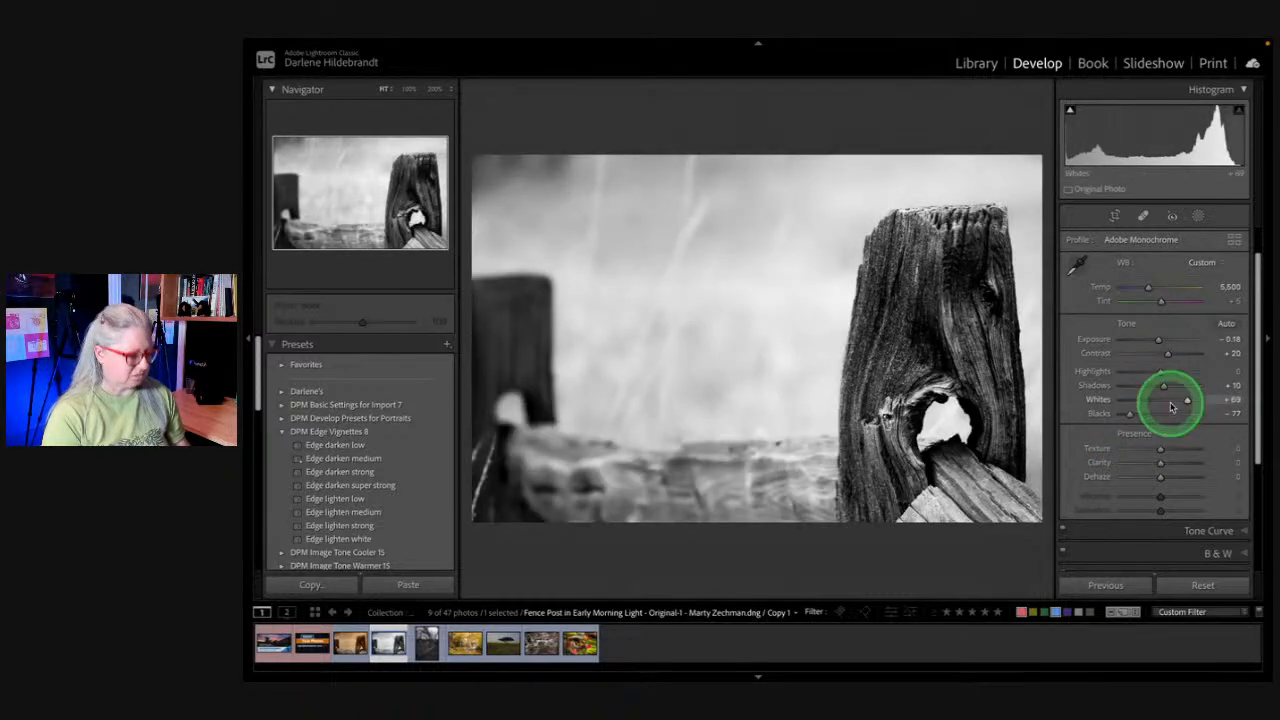
Step: Compare the black-and-white copy with its before view and the color original, and return to the photo grid
key(backslash)
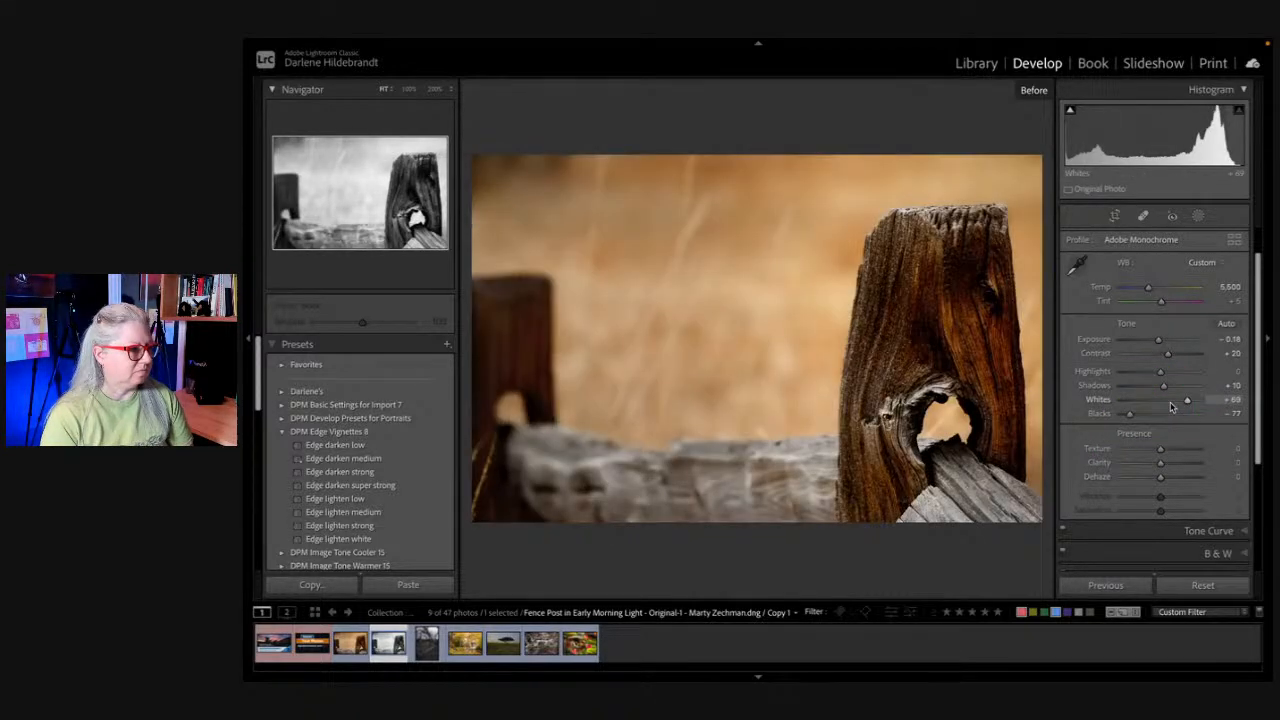
key(backslash)
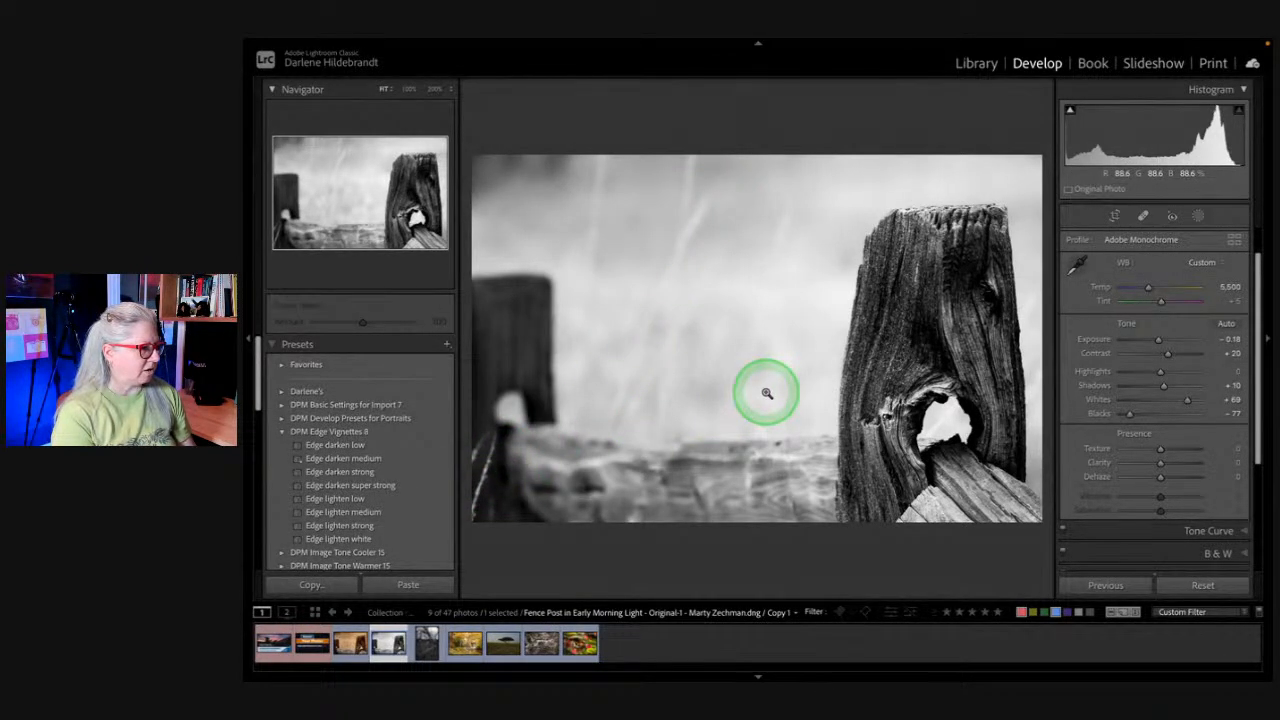
key(Left)
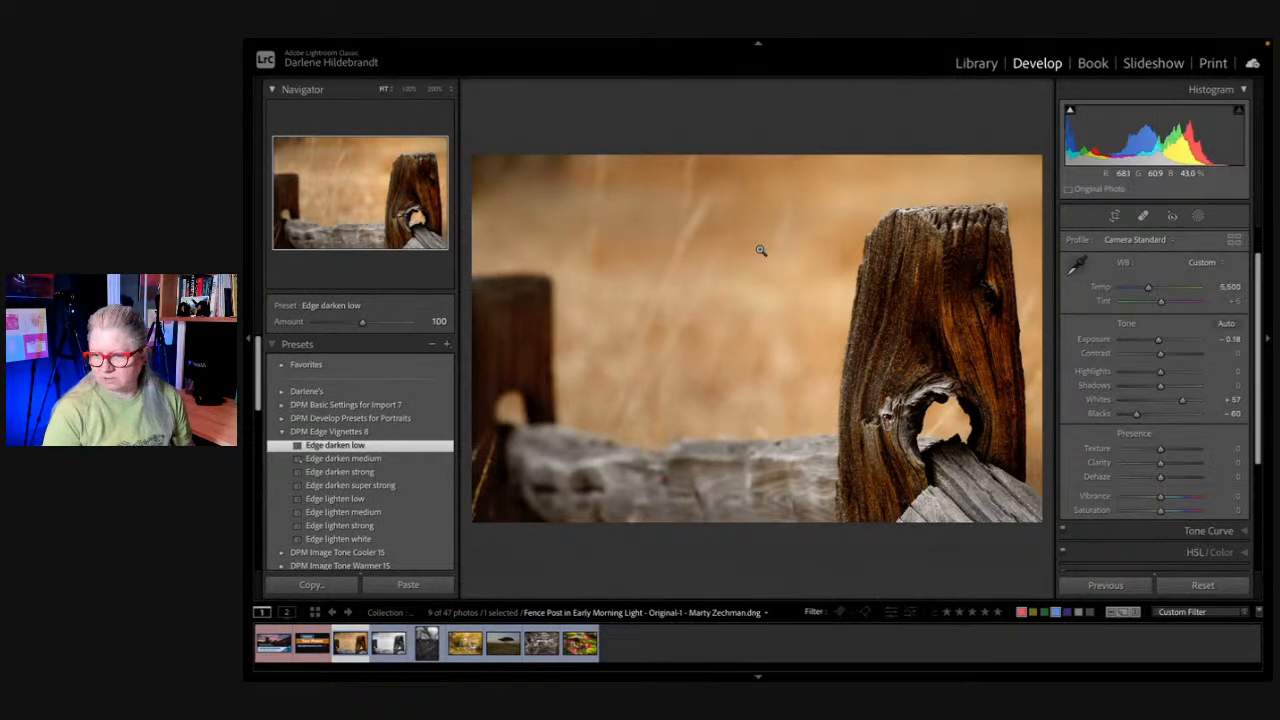
key(g)
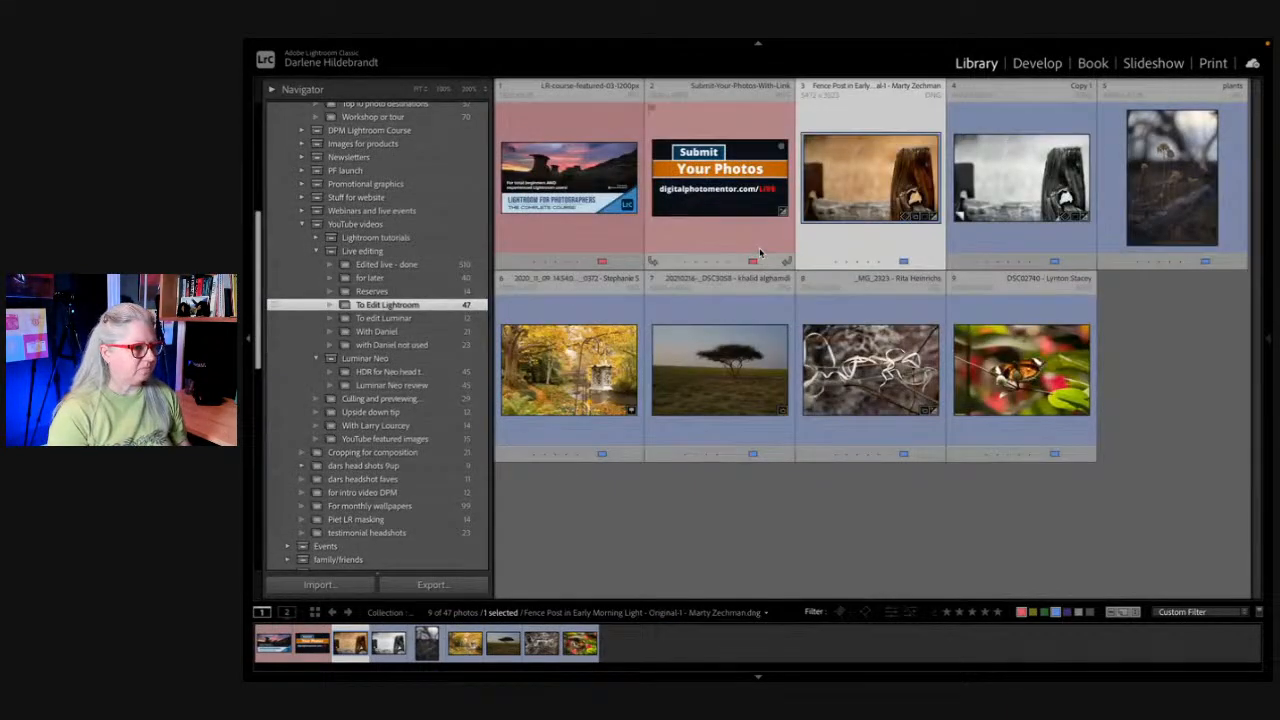
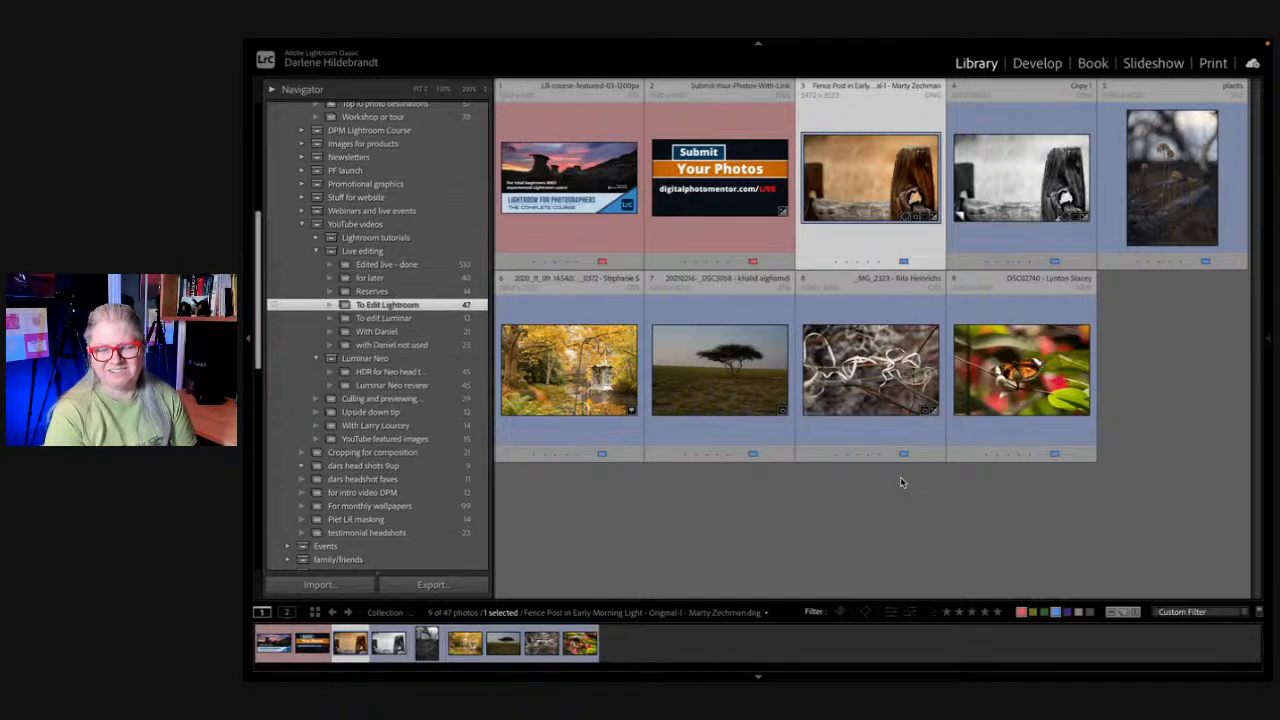
Step: View the autumn garden photo with the hanging lantern enlarged and open it in the Develop module
click(908, 493)
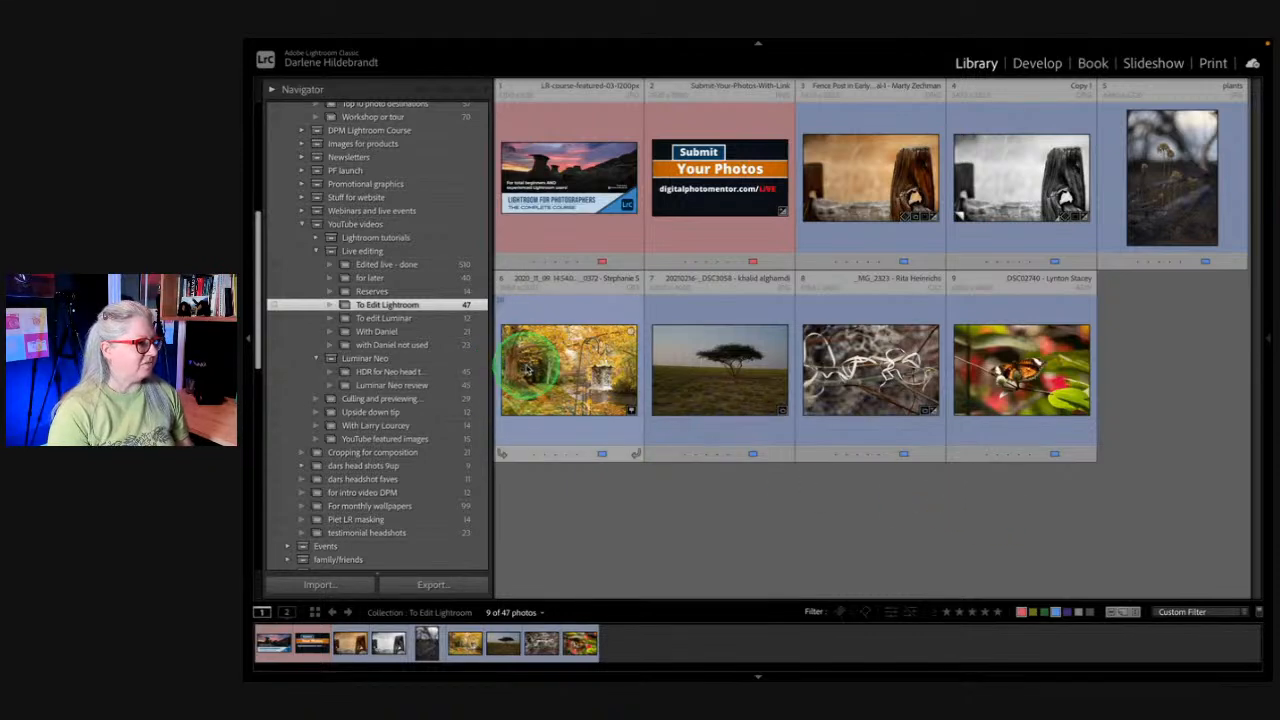
click(563, 375)
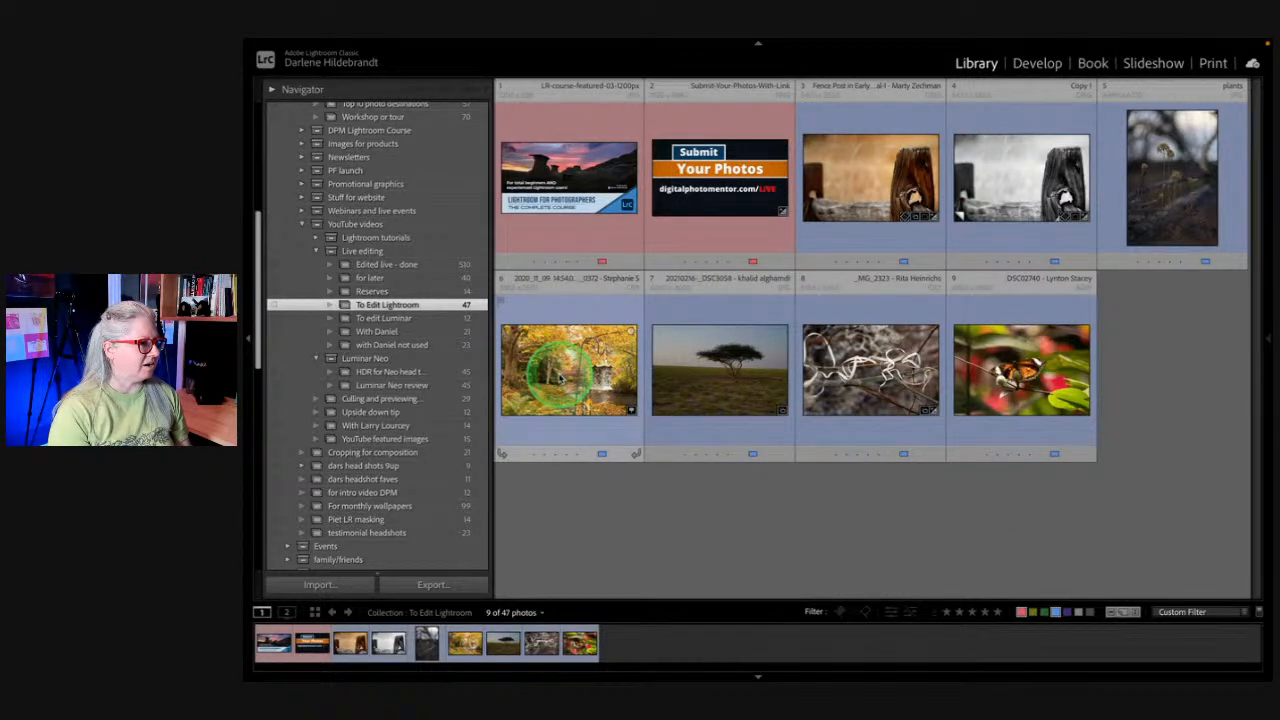
double_click(563, 375)
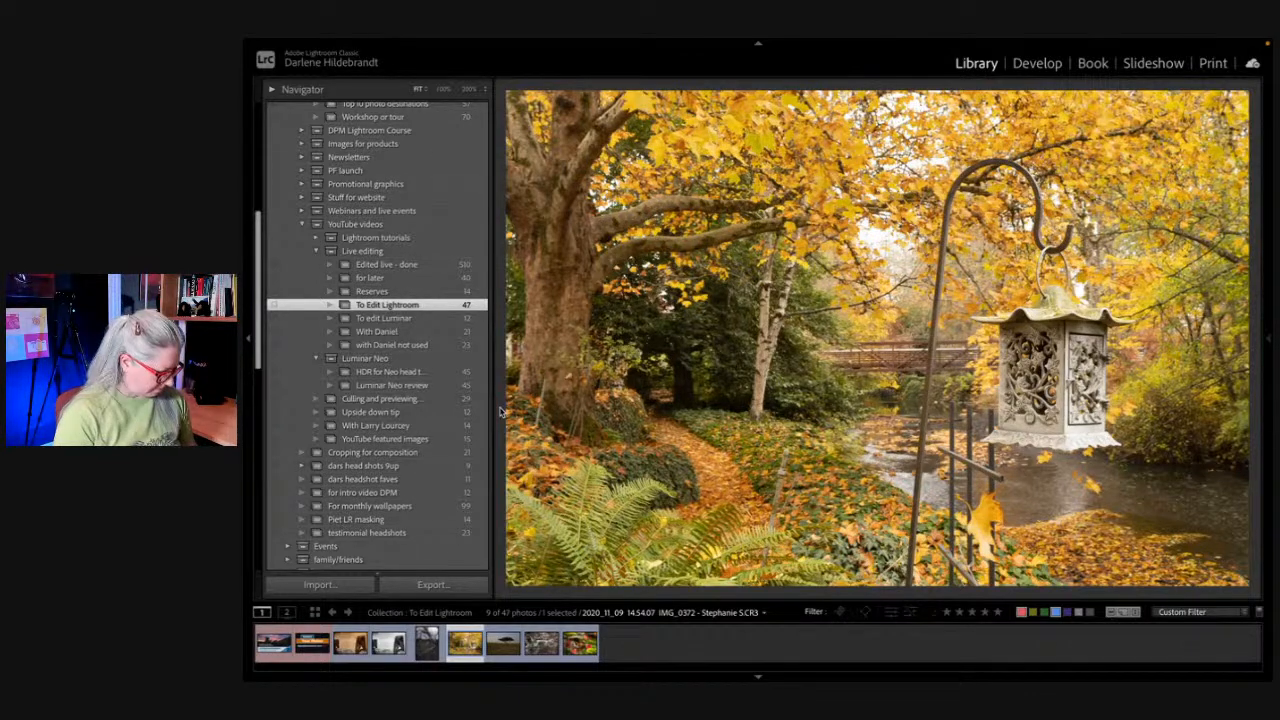
key(d)
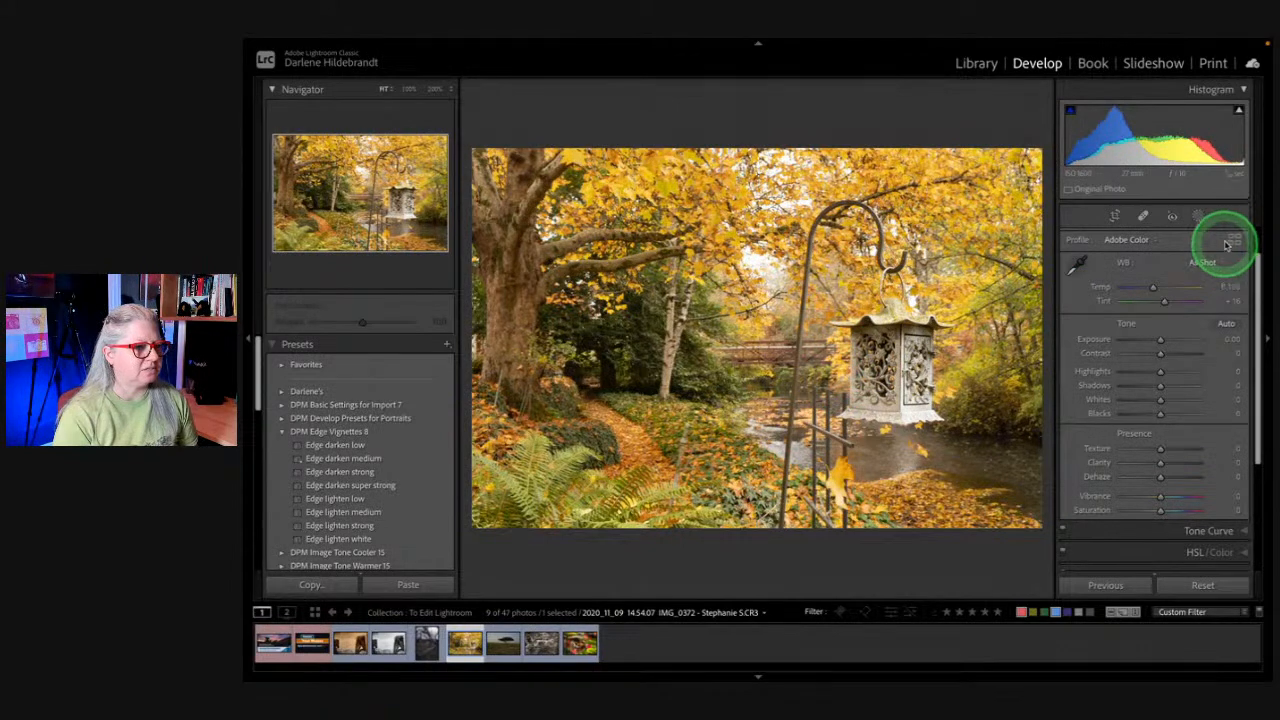
Step: Apply the Camera Landscape profile to the autumn garden photo from the Profile Browser
scroll(1163, 377, up, 2)
click(1233, 276)
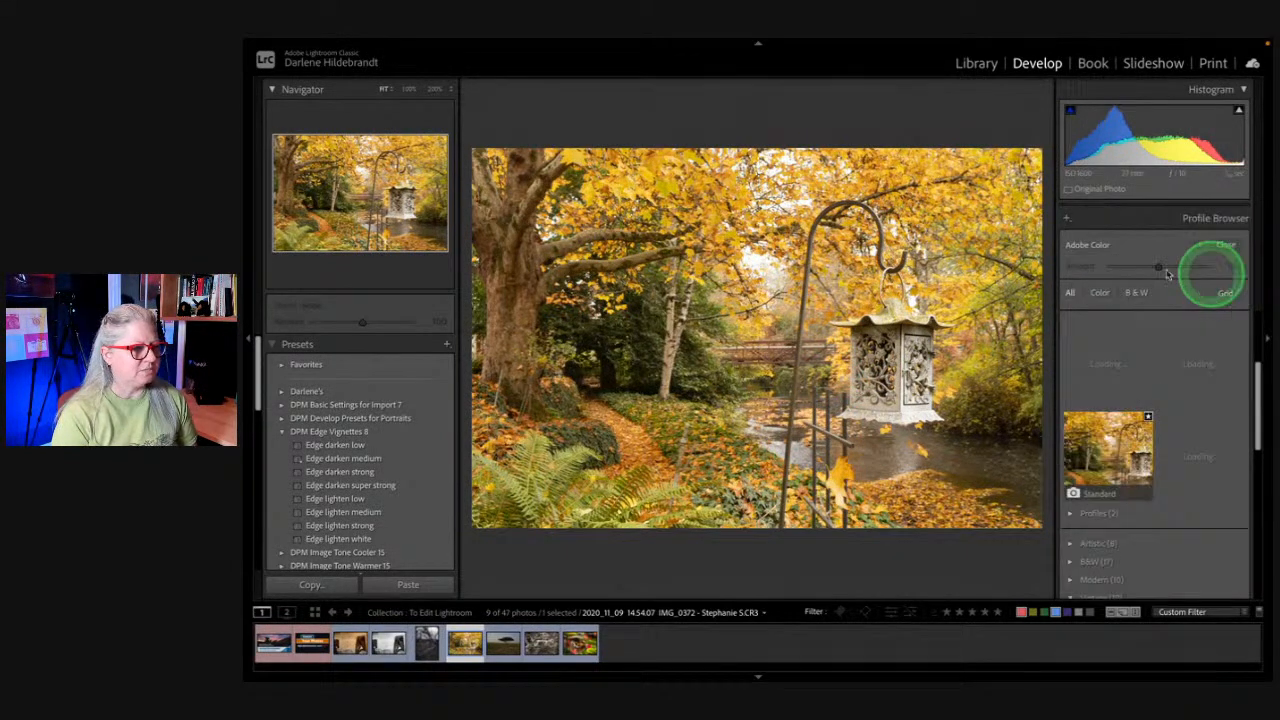
scroll(1114, 385, up, 3)
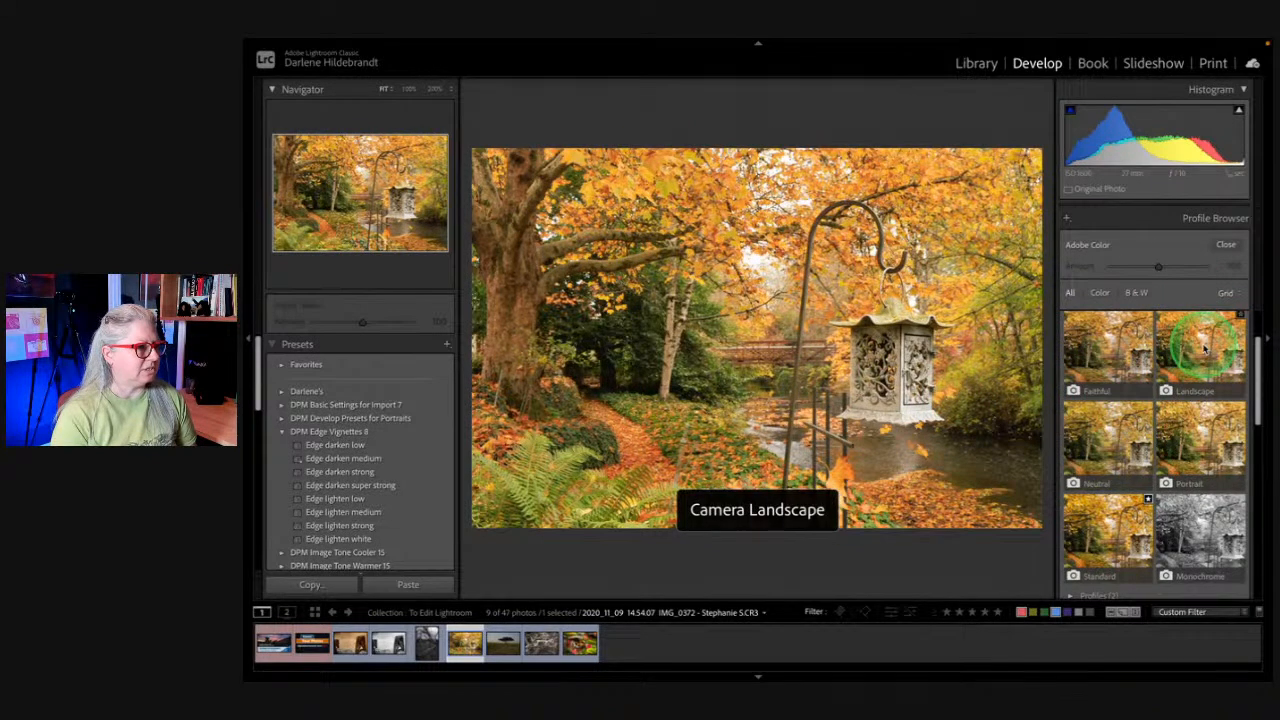
click(1204, 347)
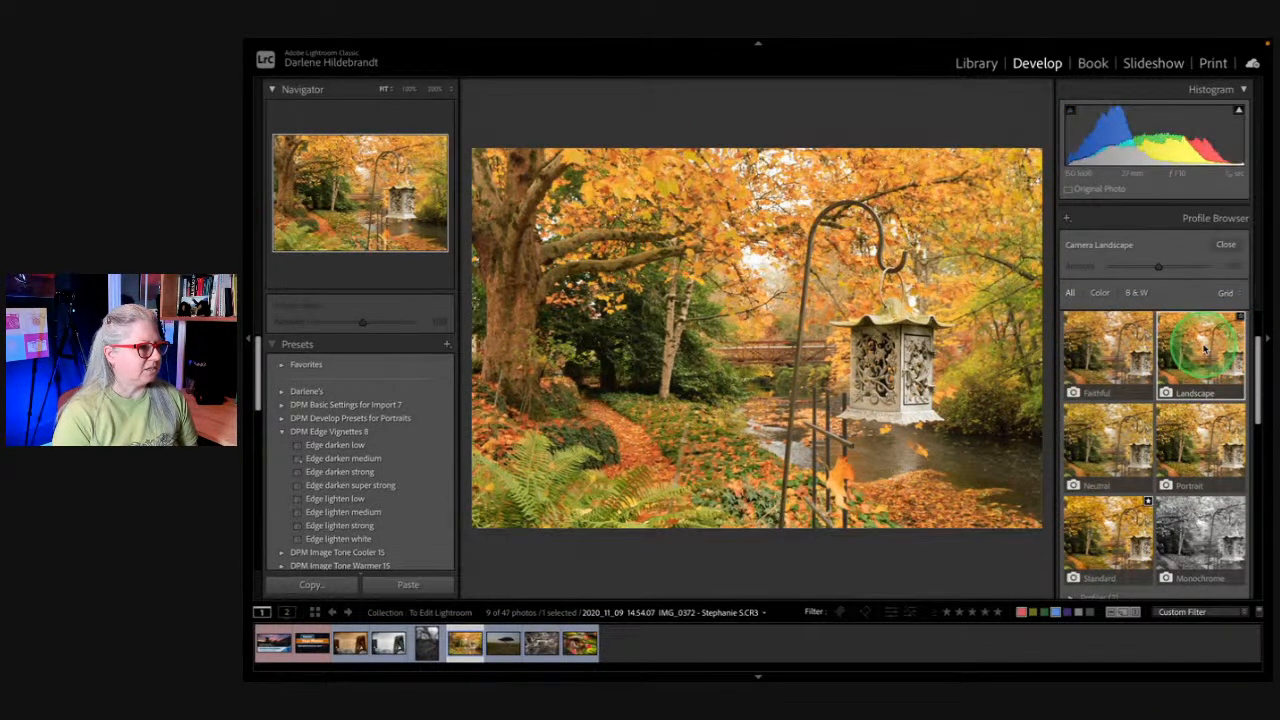
click(1201, 347)
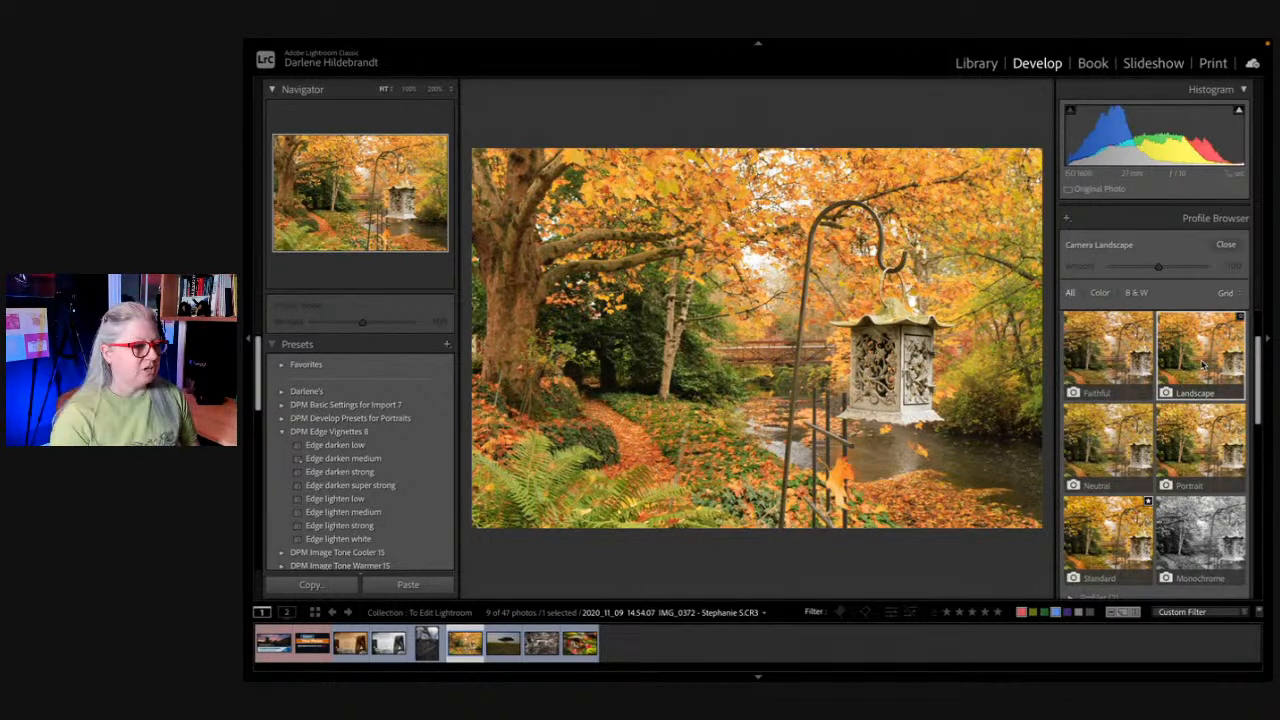
Step: Preview Camera Portrait and apply Adobe Color for comparison on the garden photo, and reapply Camera Landscape
click(1200, 425)
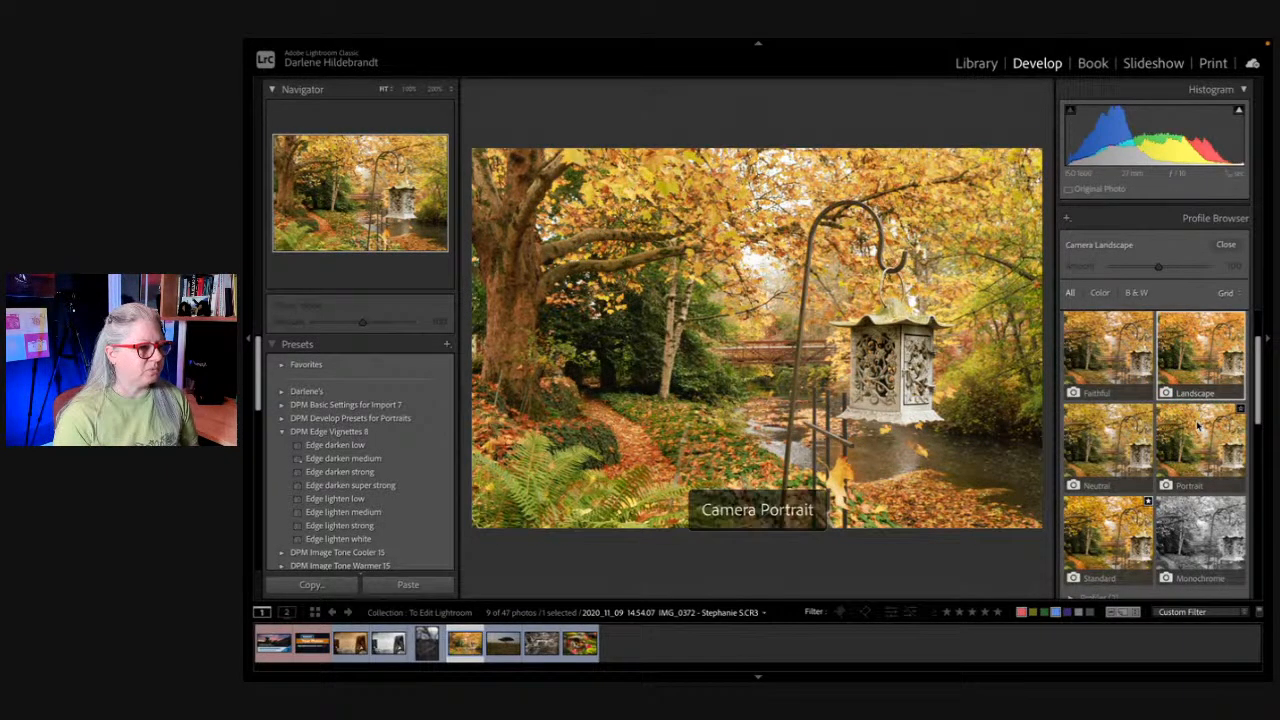
scroll(1198, 426, up, 3)
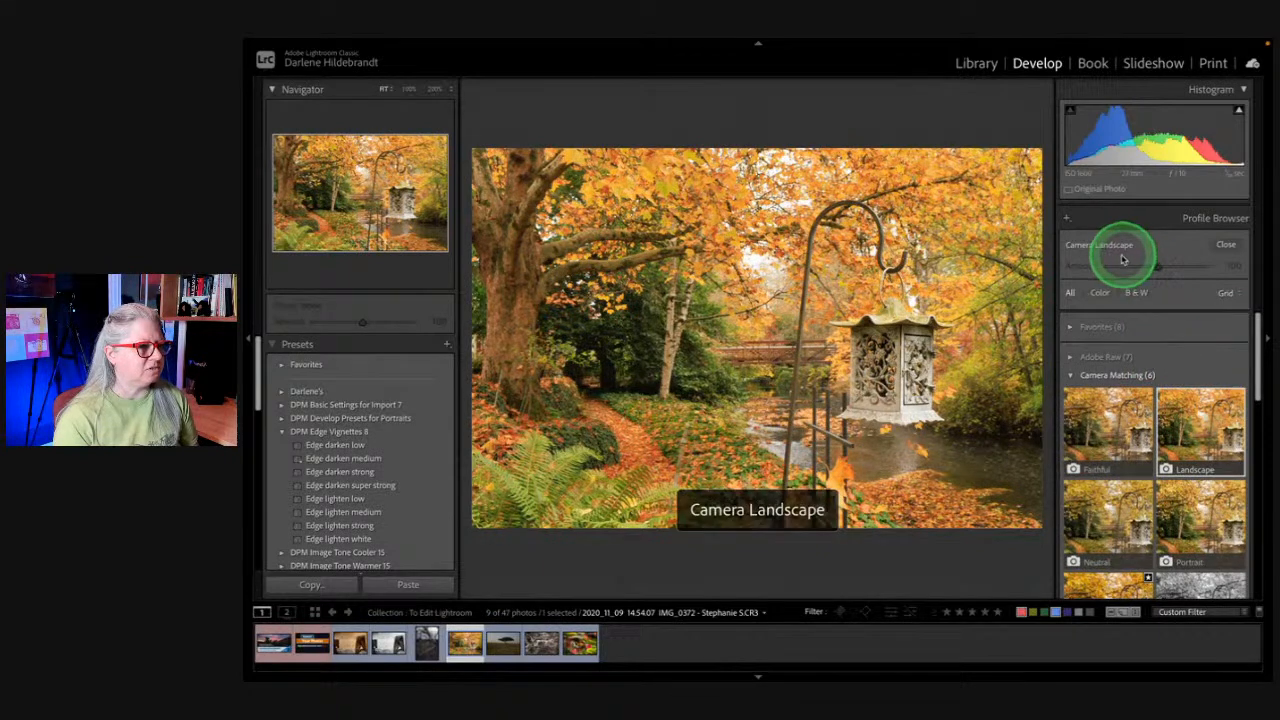
click(1070, 326)
click(1110, 398)
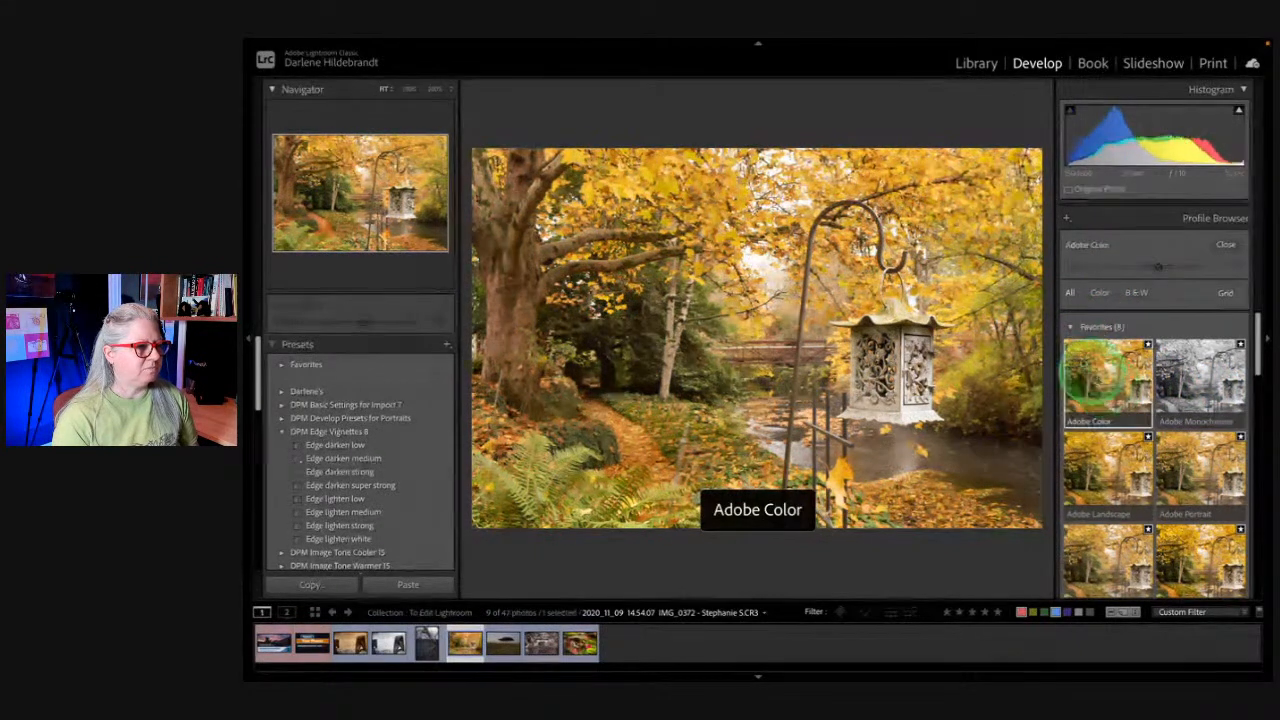
click(1068, 326)
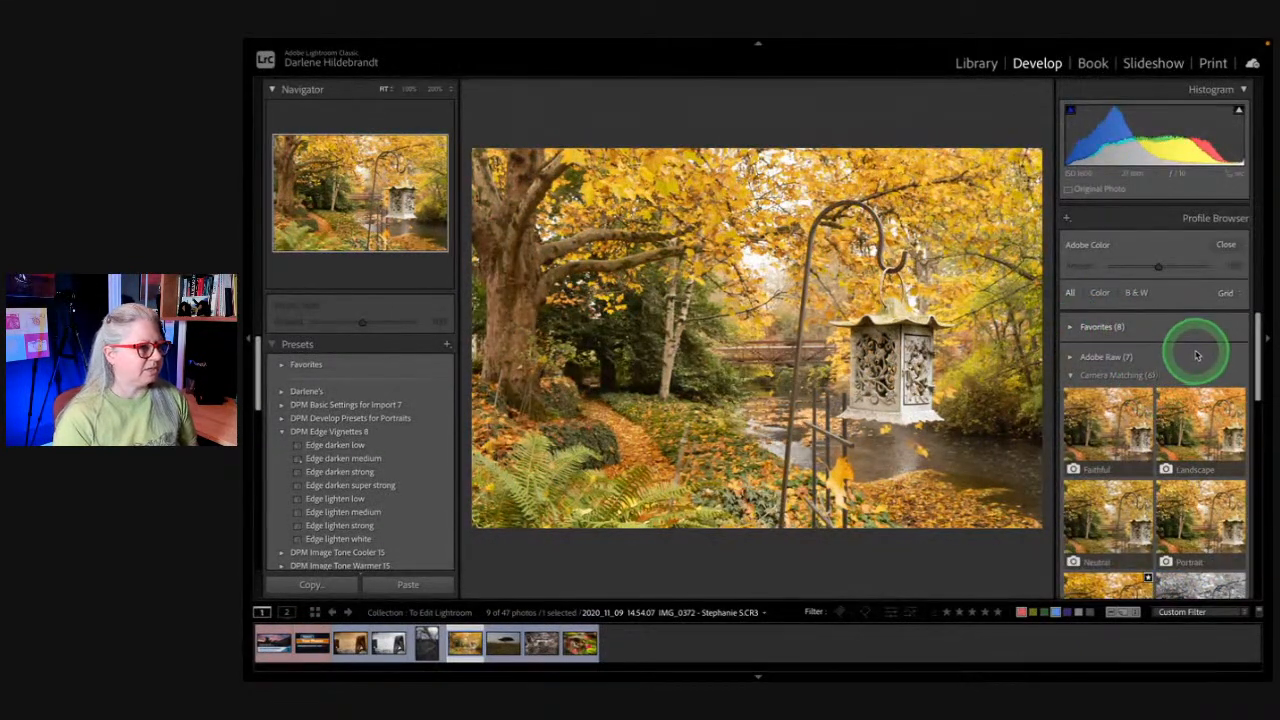
click(1190, 405)
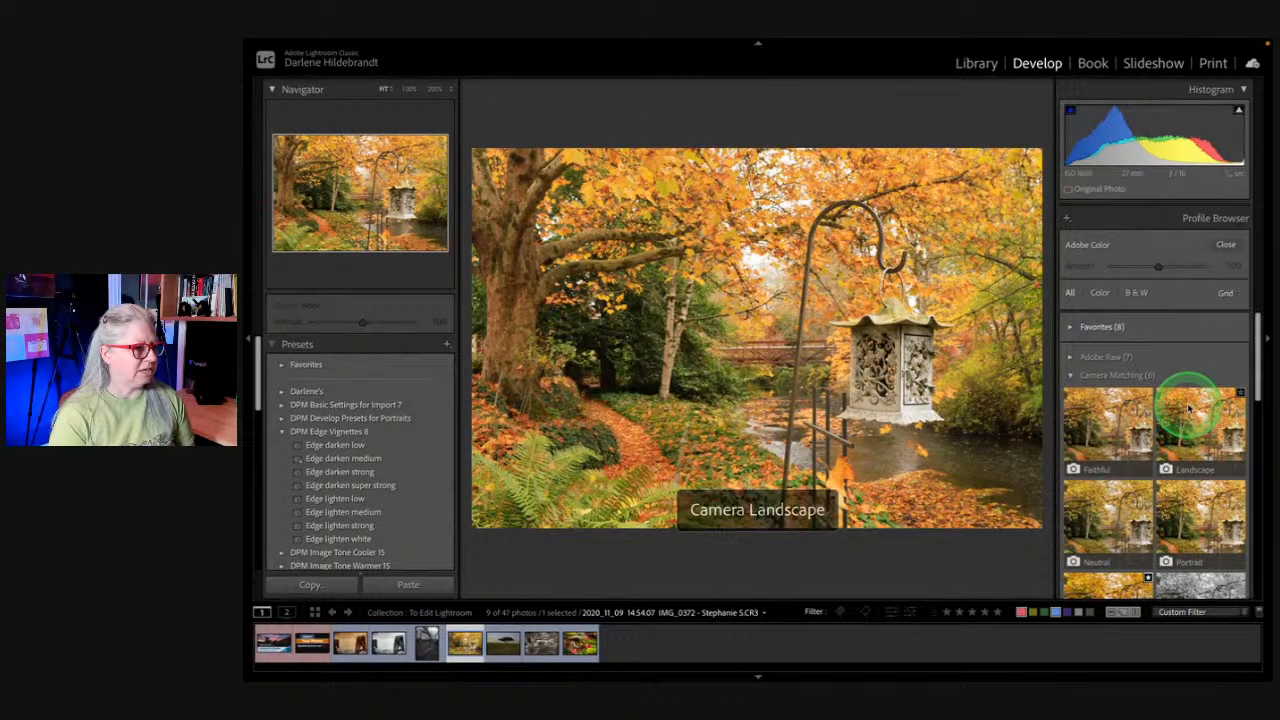
Step: Preview the Camera Portrait and Camera Neutral profiles on the garden photo, apply Camera Standard and close the Profile Browser
click(1185, 495)
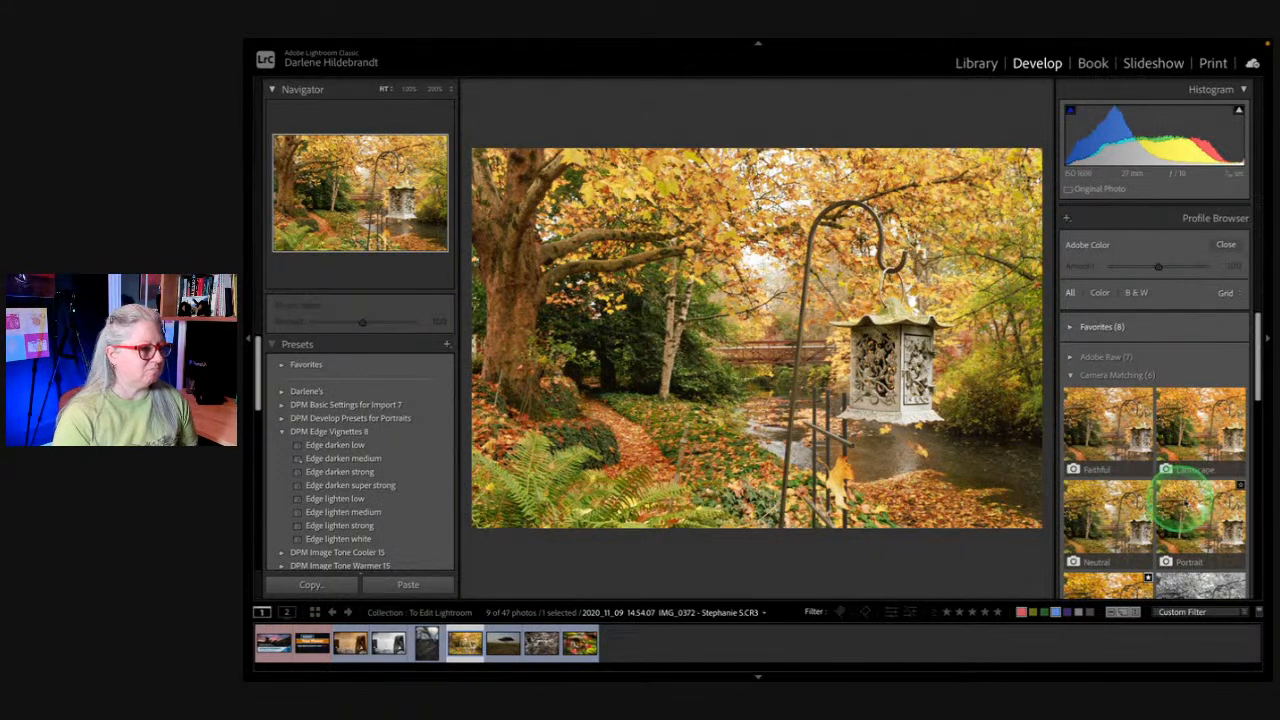
click(1105, 513)
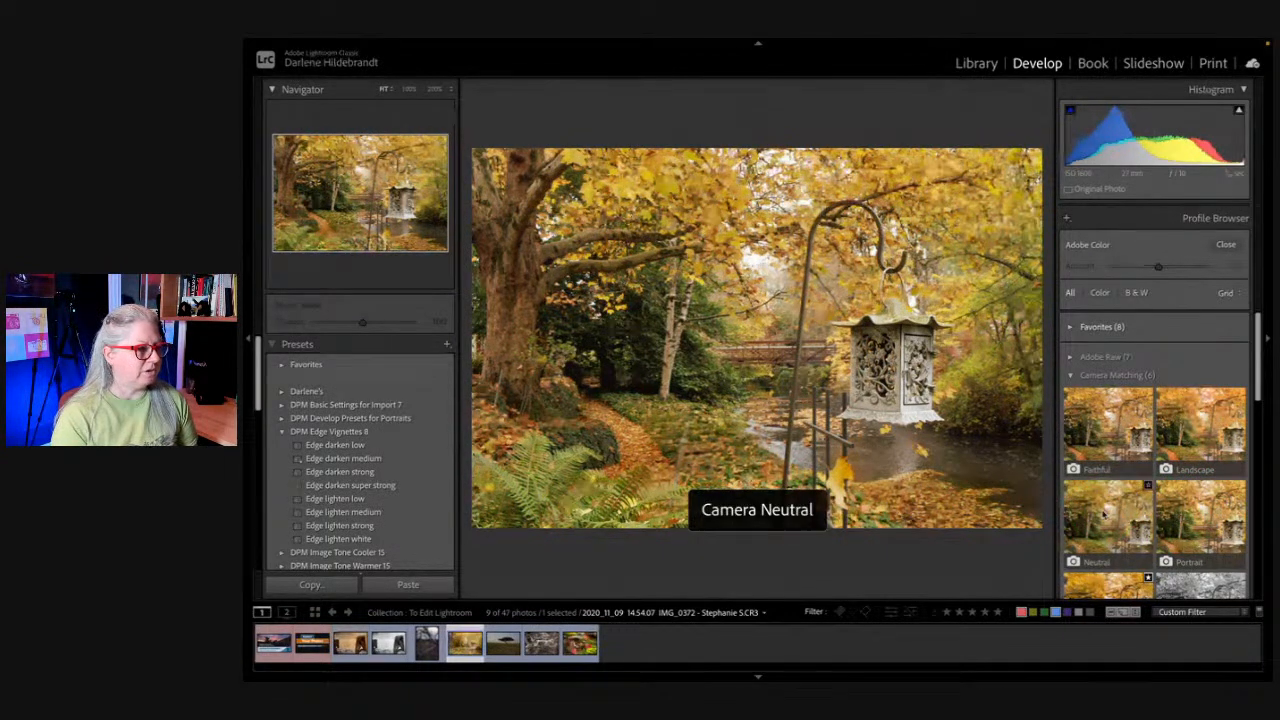
click(1104, 432)
scroll(1104, 440, down, 1)
click(1101, 462)
click(1105, 562)
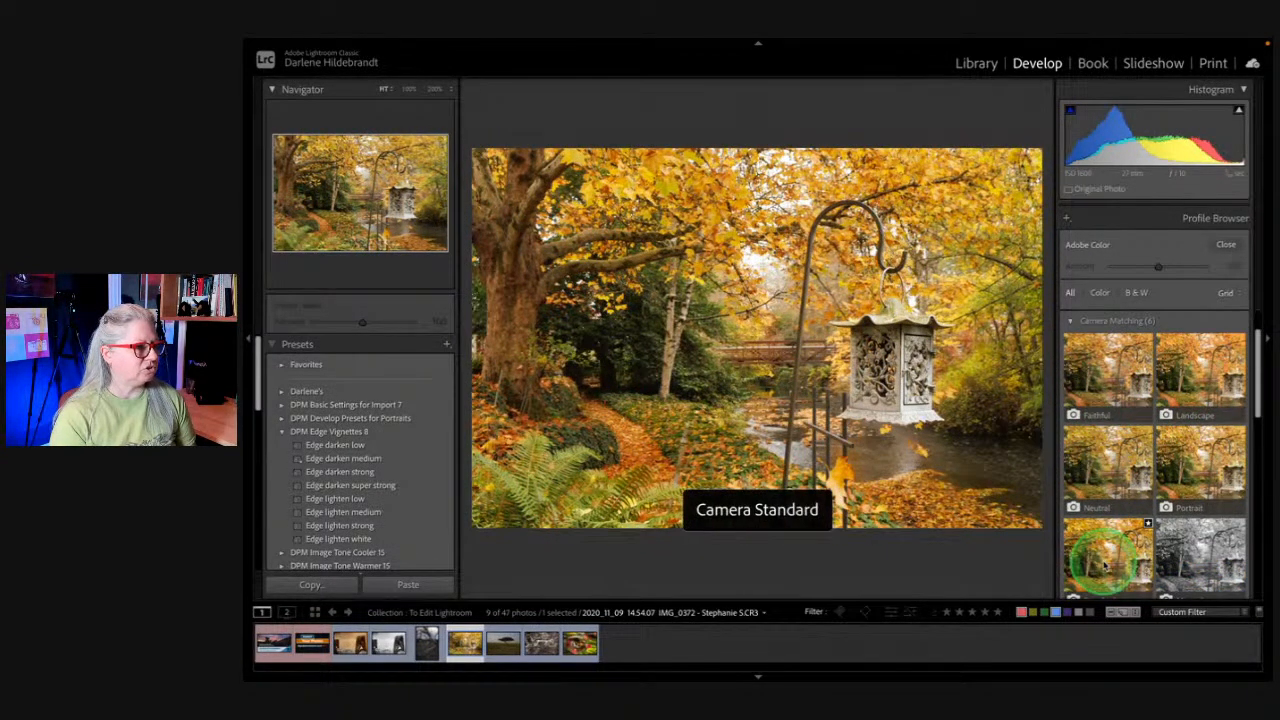
scroll(1105, 565, down, 1)
click(1090, 515)
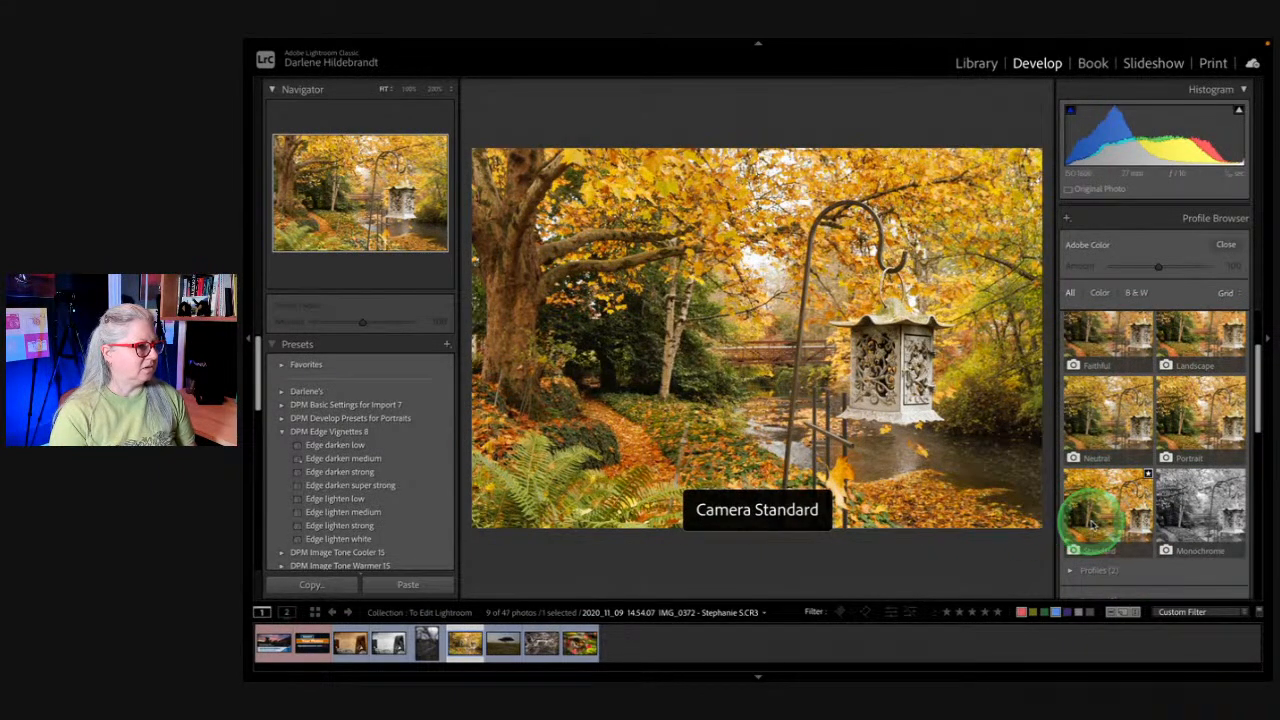
click(1106, 515)
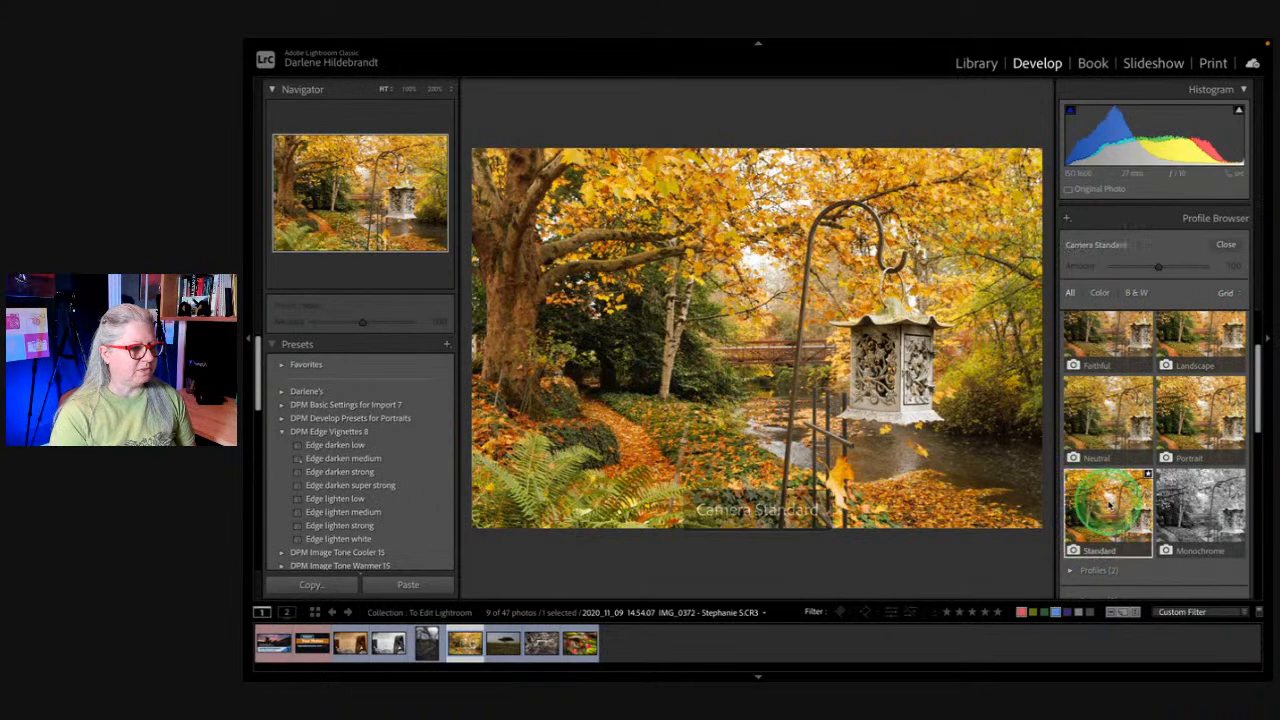
click(1226, 247)
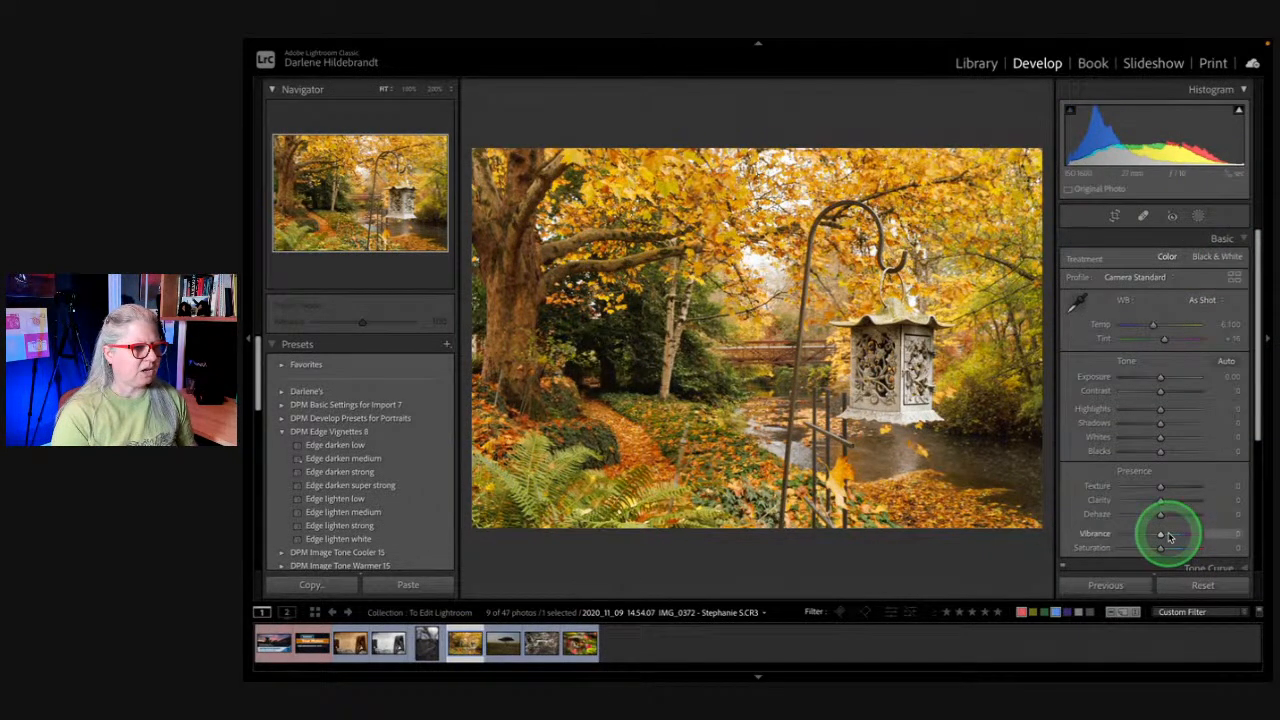
Step: Set the garden photo's white balance to Cloudy and compare the result with the before view
click(1199, 300)
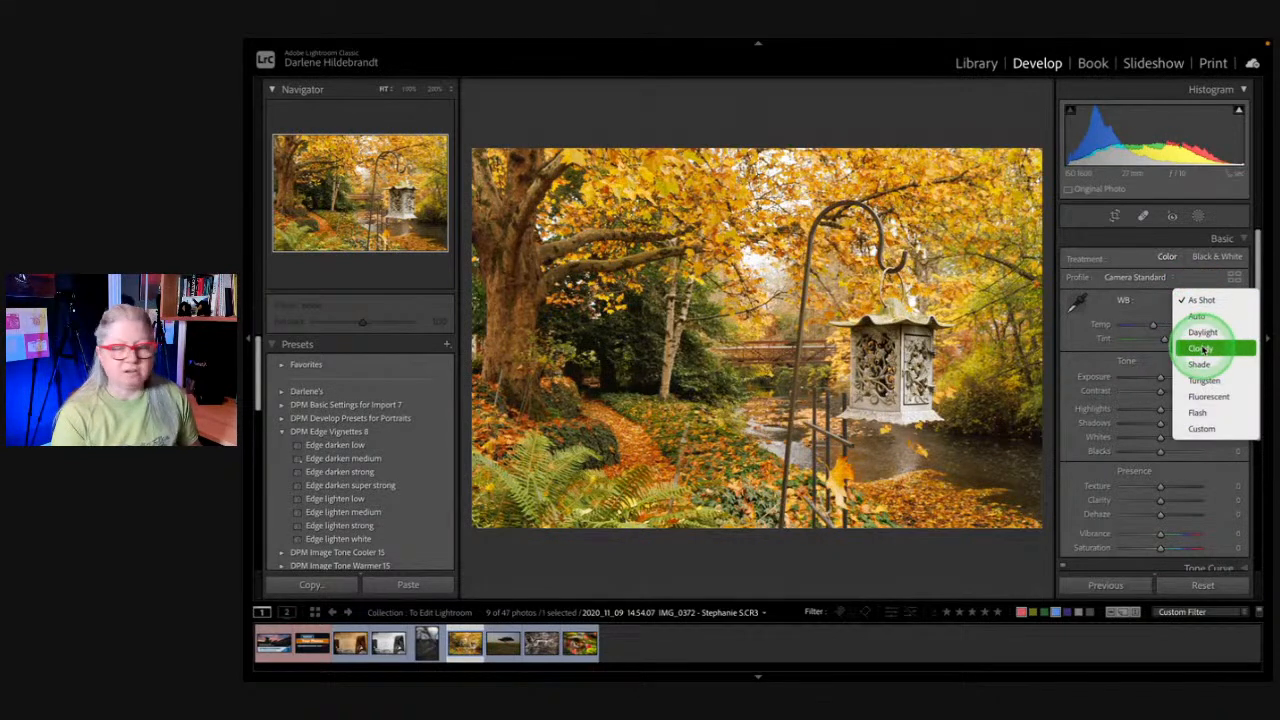
click(1201, 348)
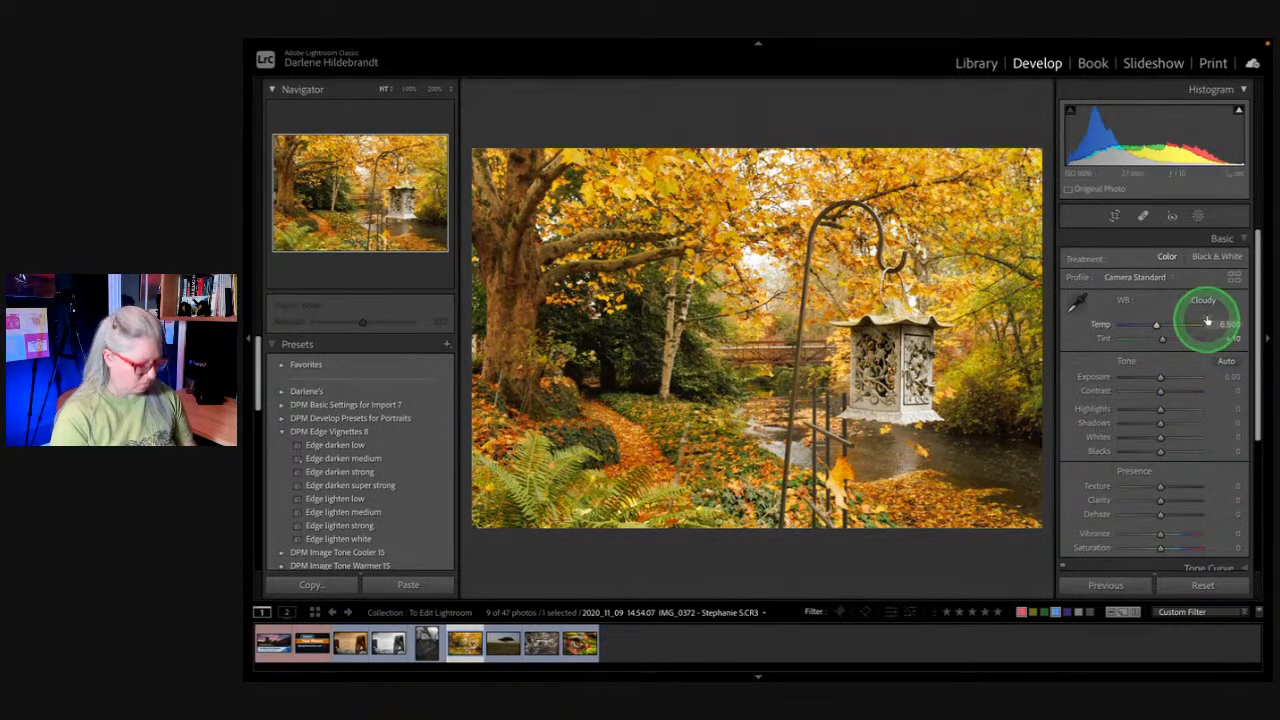
key(backslash)
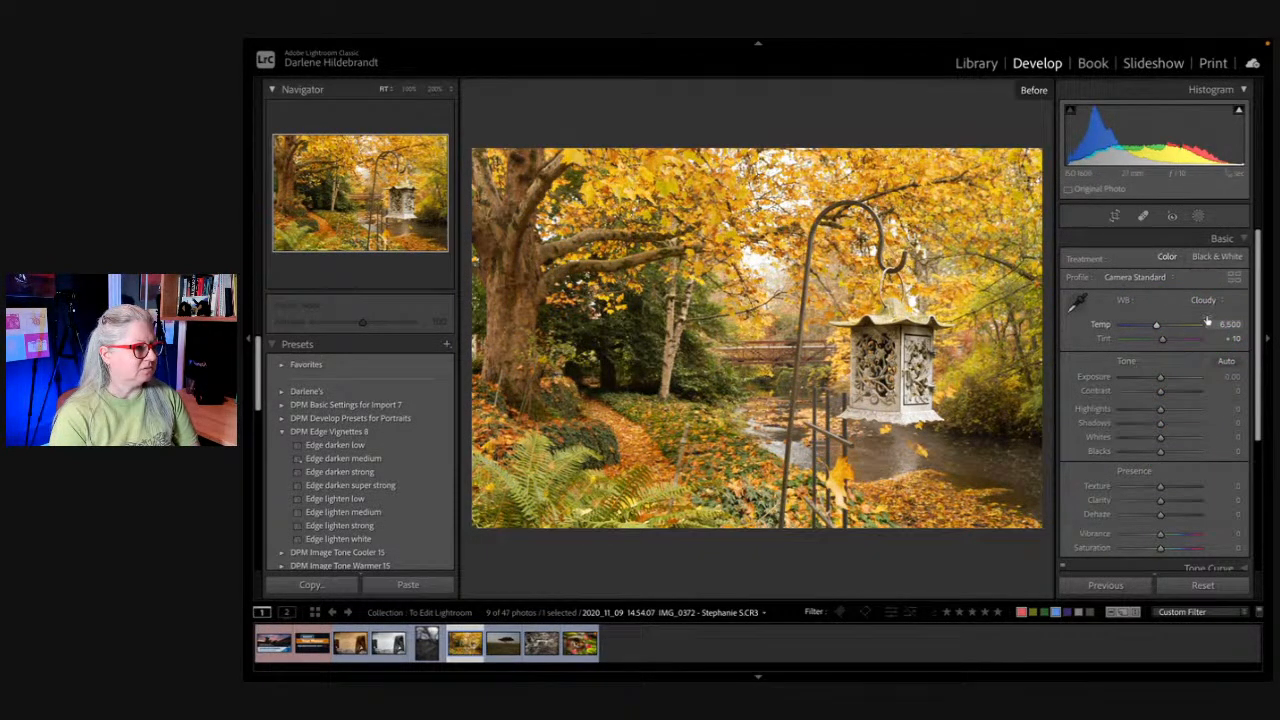
key(backslash)
key(backslash)
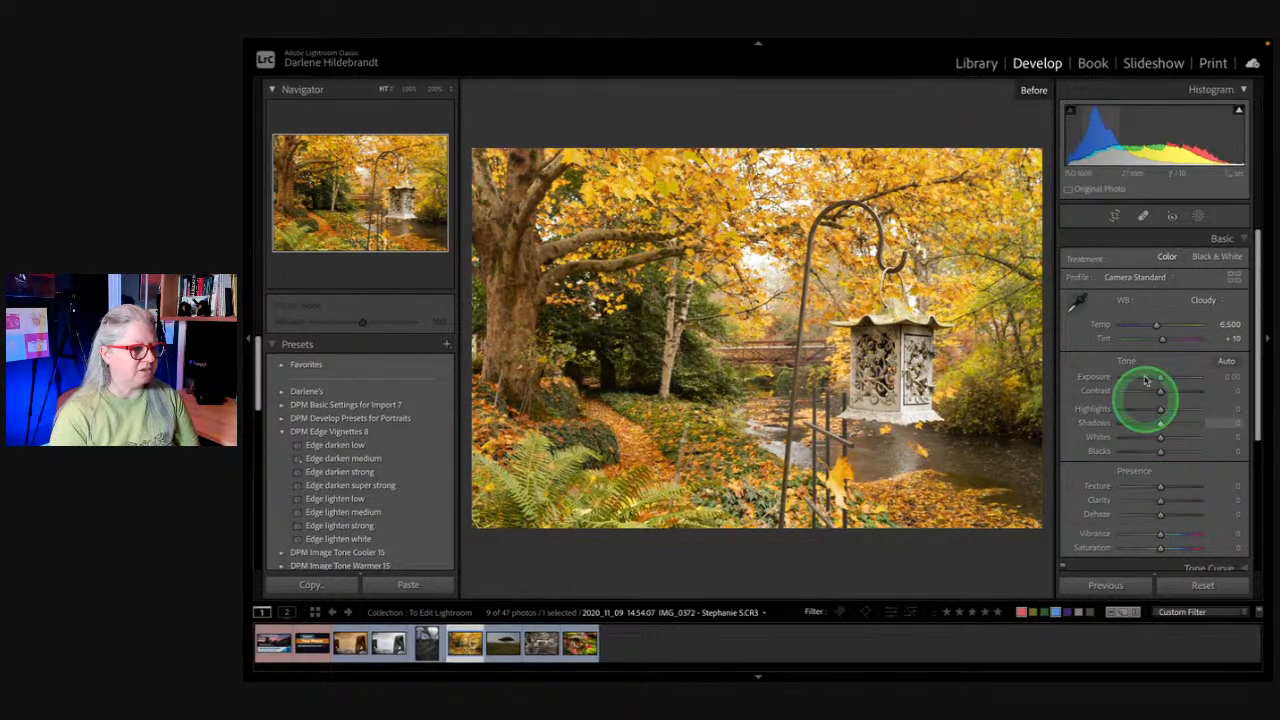
key(backslash)
key(backslash)
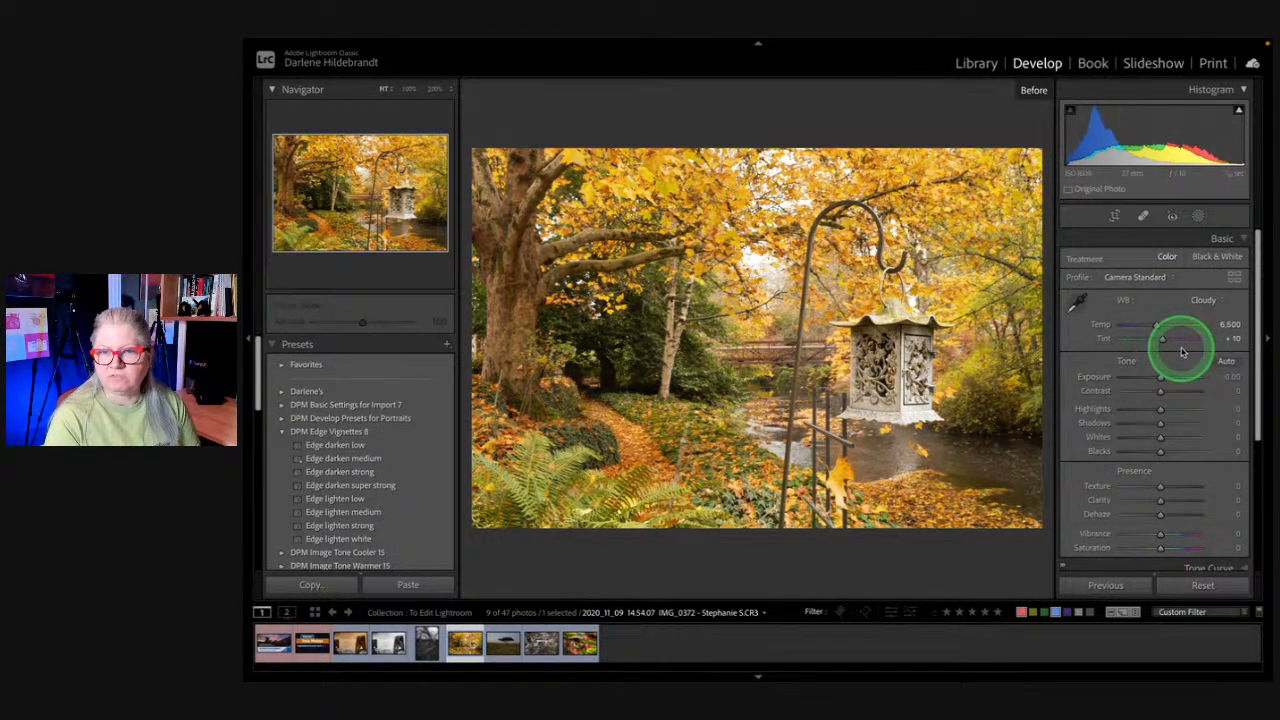
key(backslash)
key(backslash)
key(backslash)
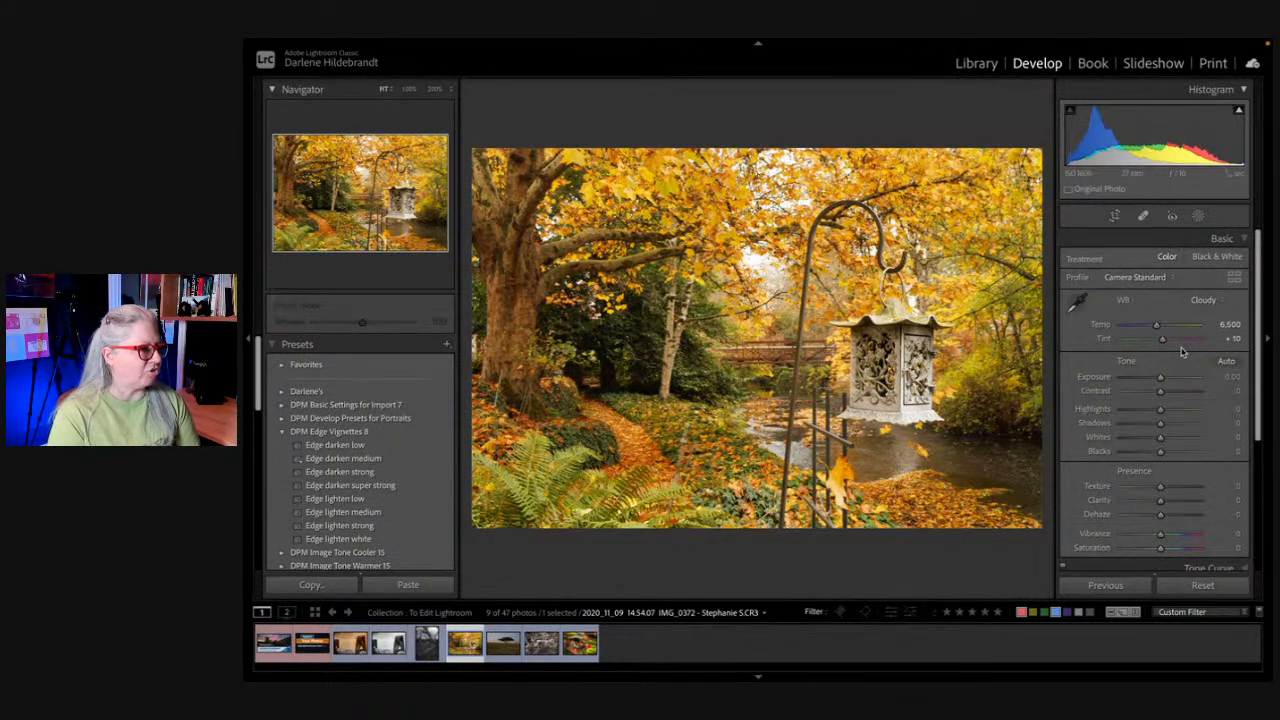
Step: Auto-set Blacks, and set Whites to +32, Highlights to −19 and Clarity to +15 on the garden photo
shift+double_click(1096, 438)
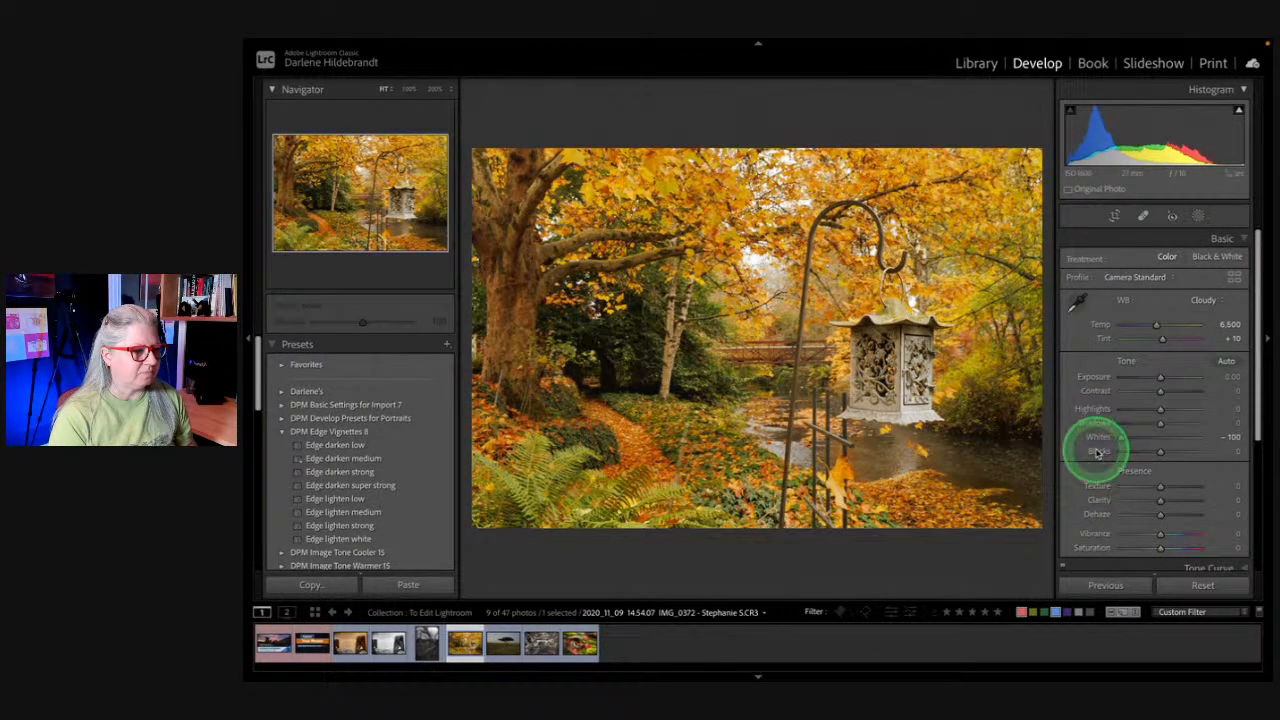
shift+double_click(1097, 452)
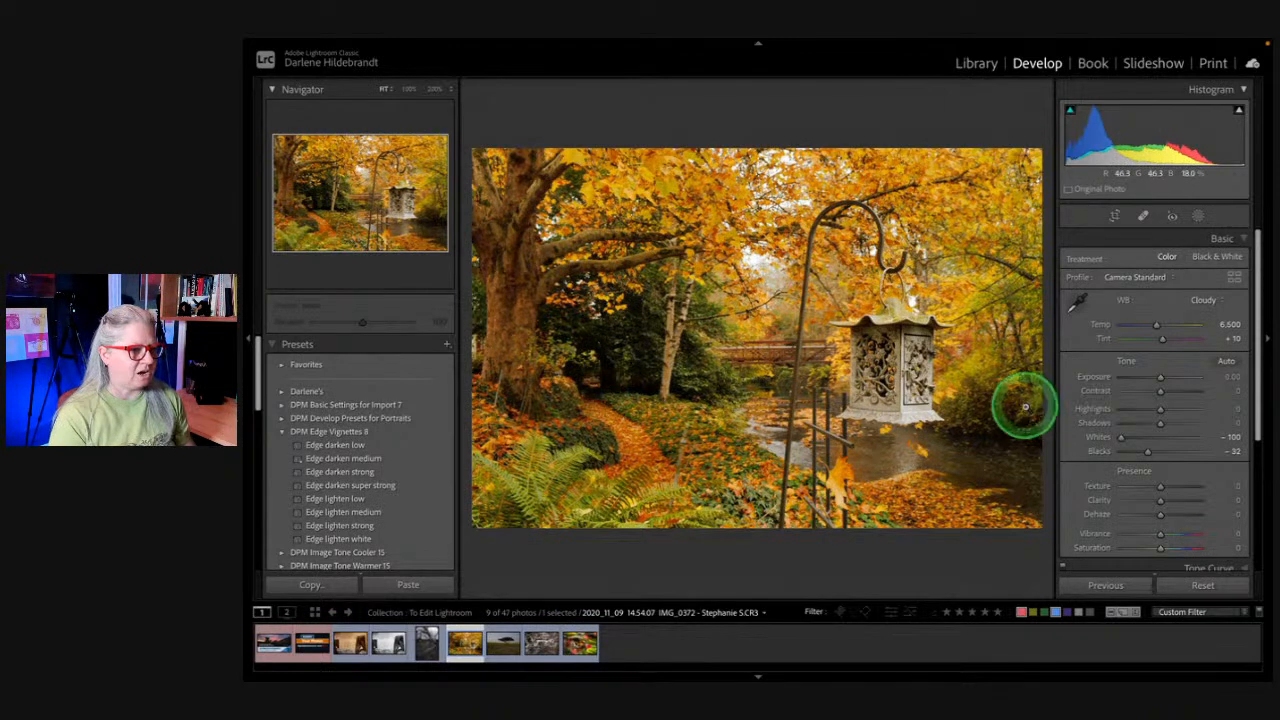
drag(1121, 440, 1153, 411)
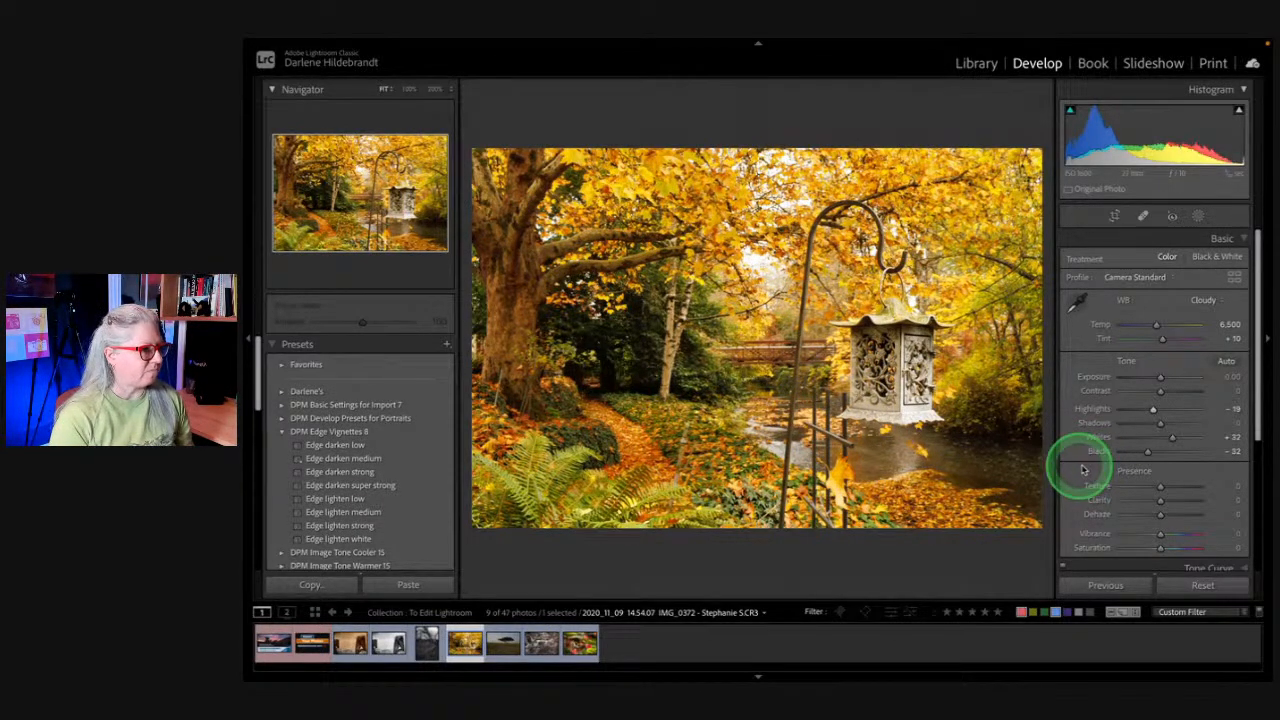
drag(1160, 498, 1165, 502)
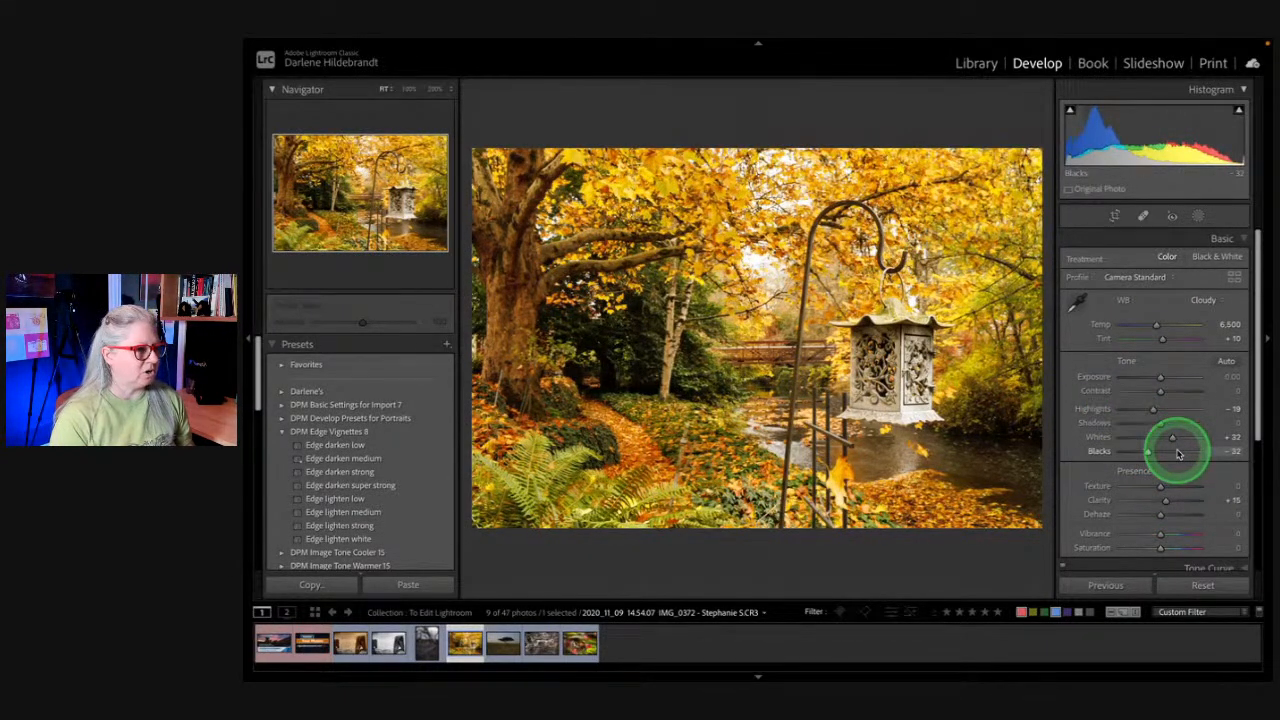
Step: Show the shooting information overlay and inspect the lantern, footbridge and background trees at 200%
key(i)
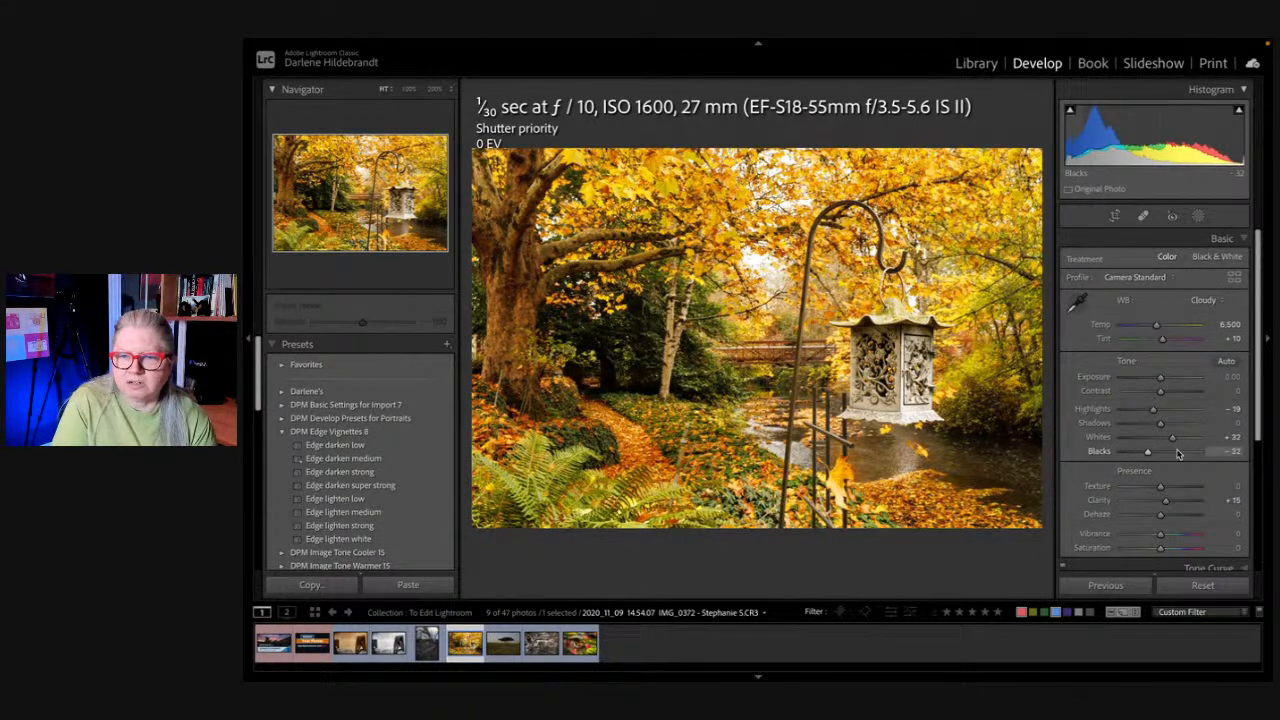
click(1180, 453)
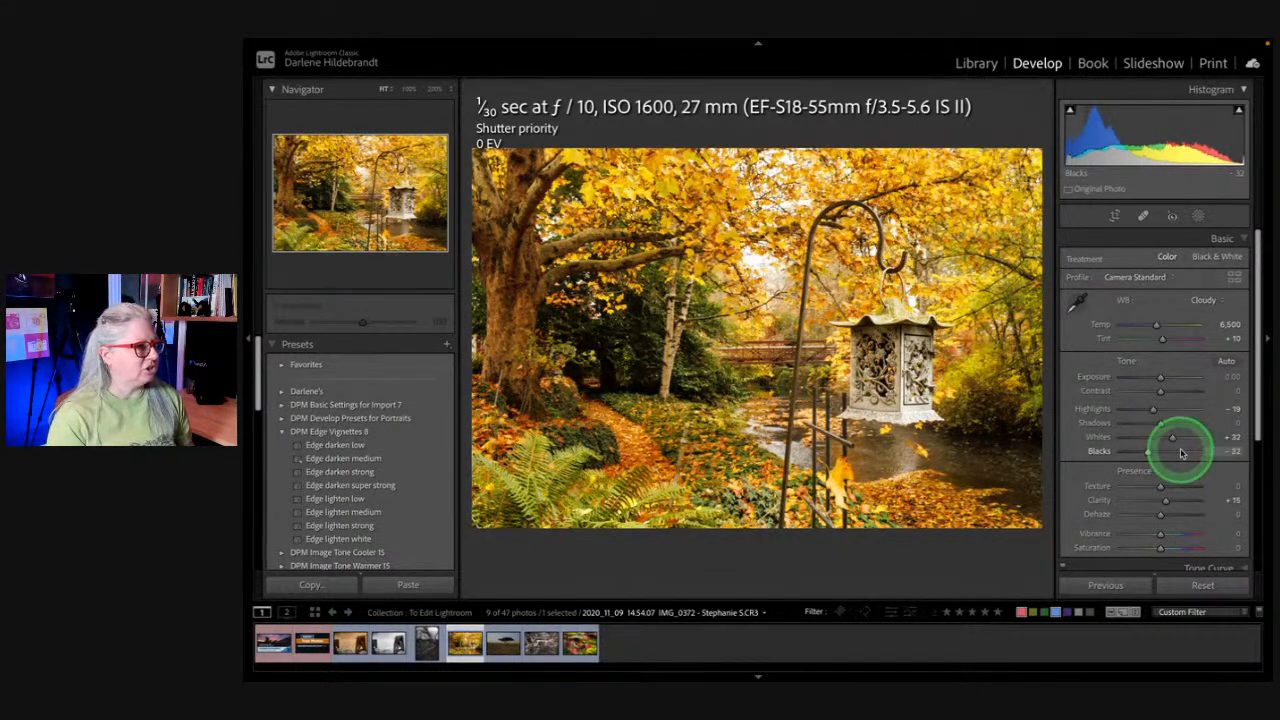
click(884, 366)
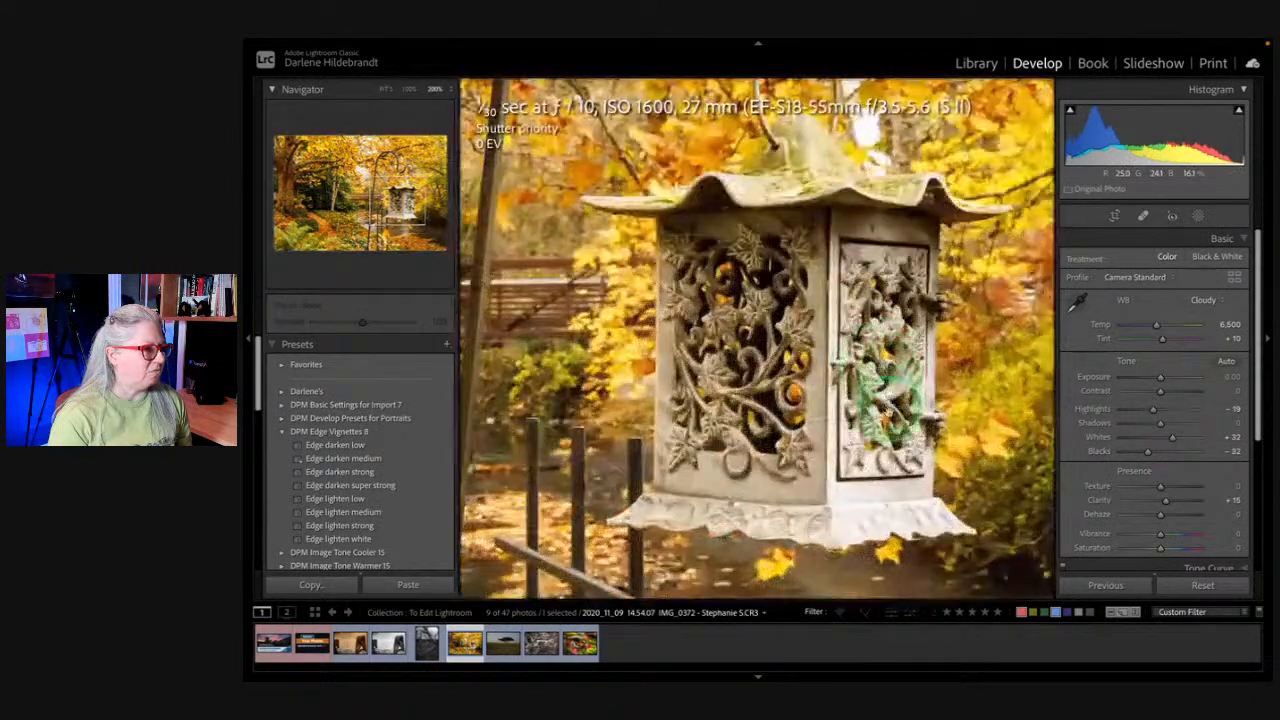
scroll(884, 429, down, 2)
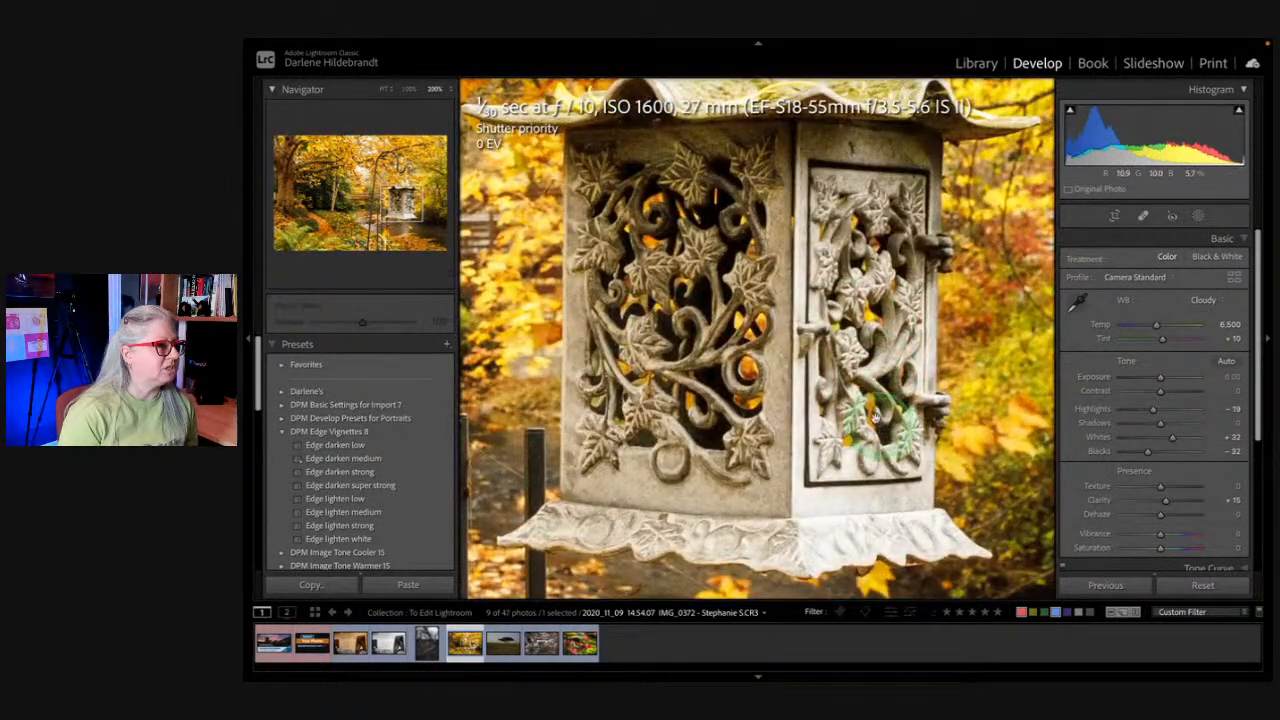
scroll(898, 369, left, 8)
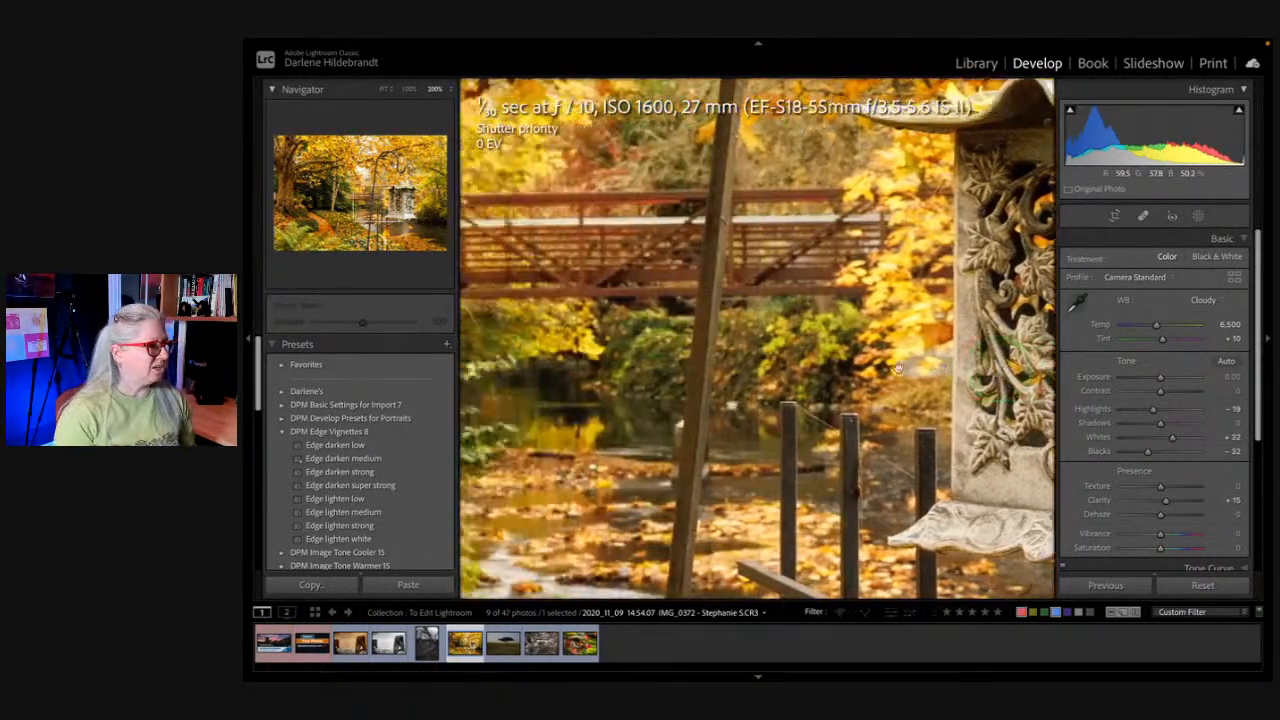
scroll(898, 369, left, 10)
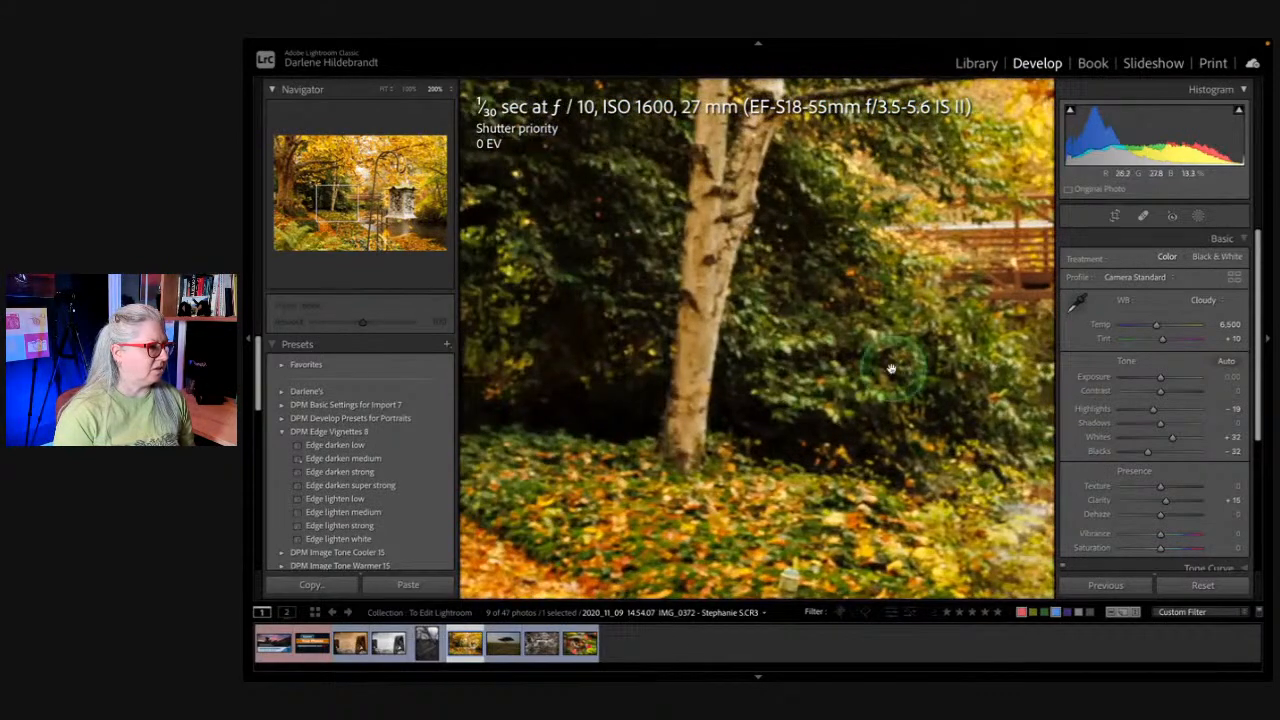
click(720, 410)
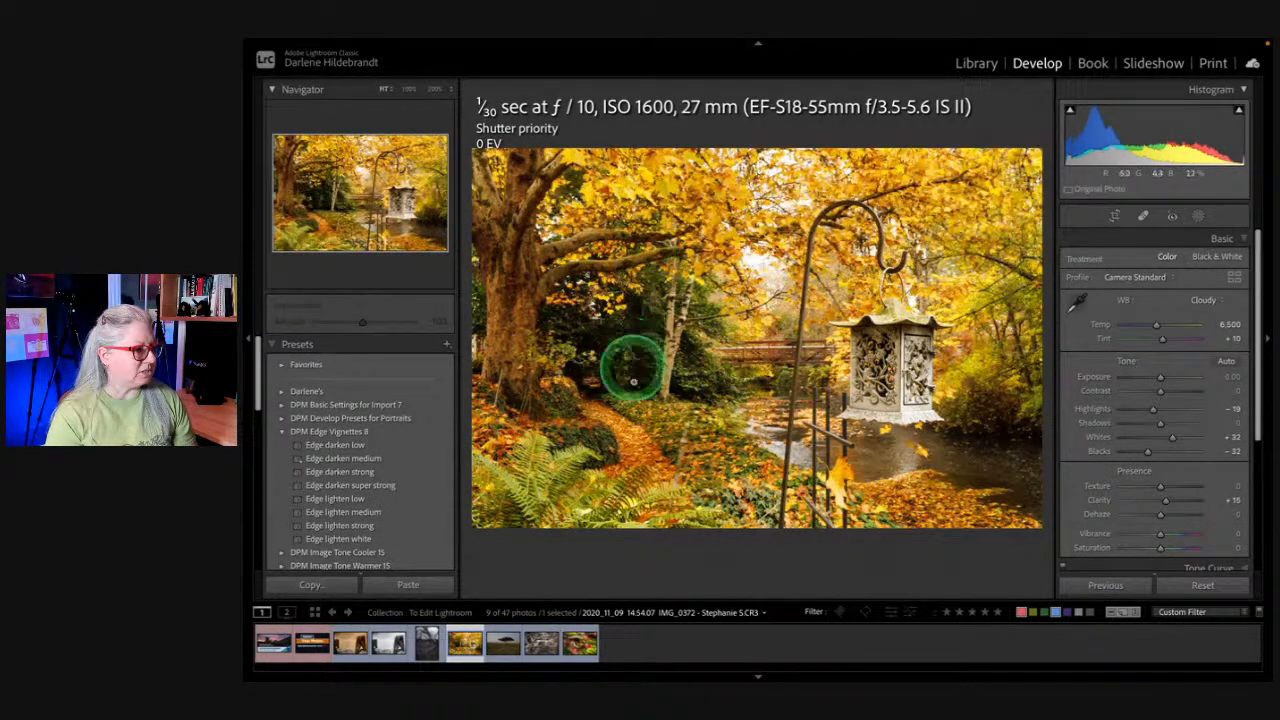
Step: Inspect the falling leaves and the creek below the lantern at 200%, and hide the shooting information overlay
click(880, 465)
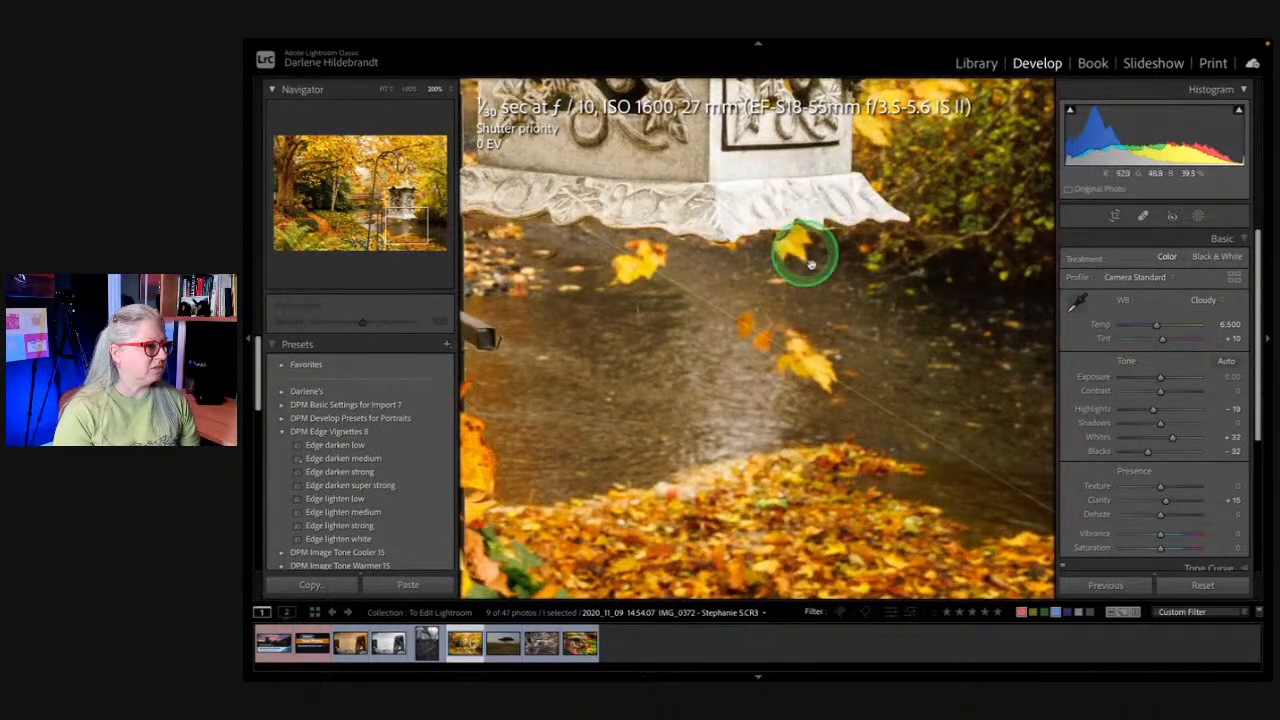
scroll(768, 343, down, 2)
scroll(768, 343, right, 5)
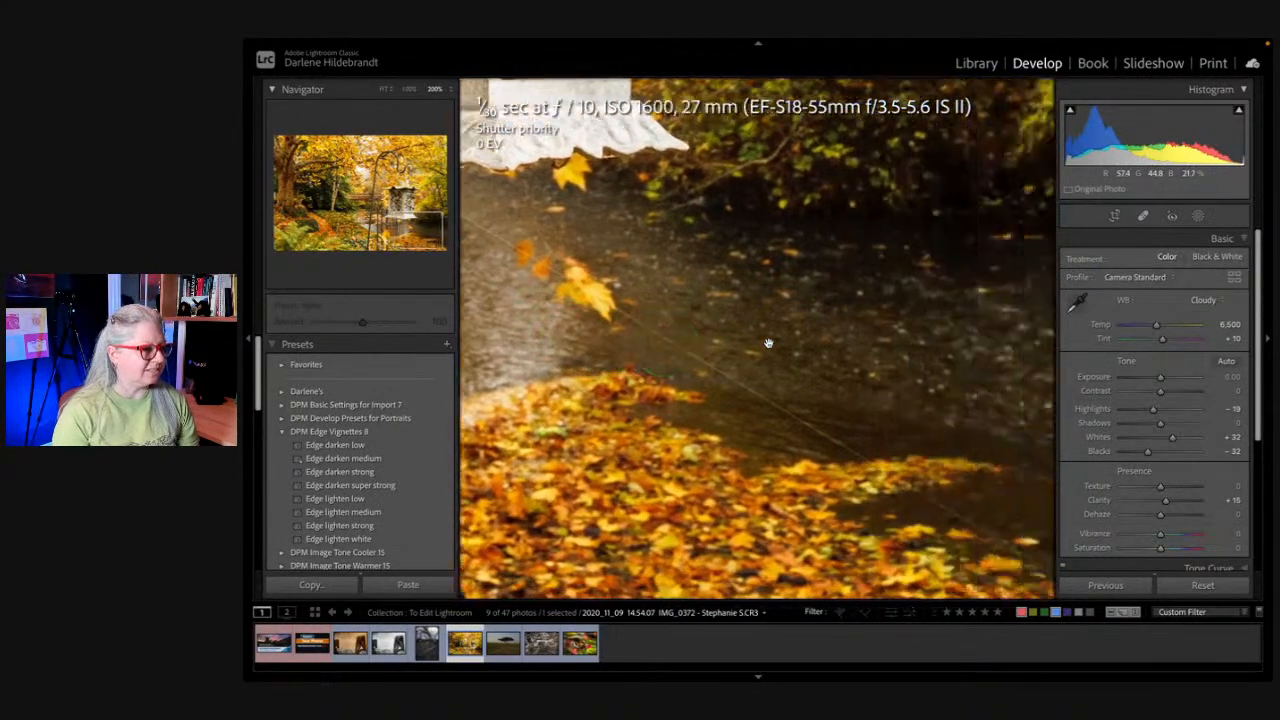
scroll(597, 334, left, 5)
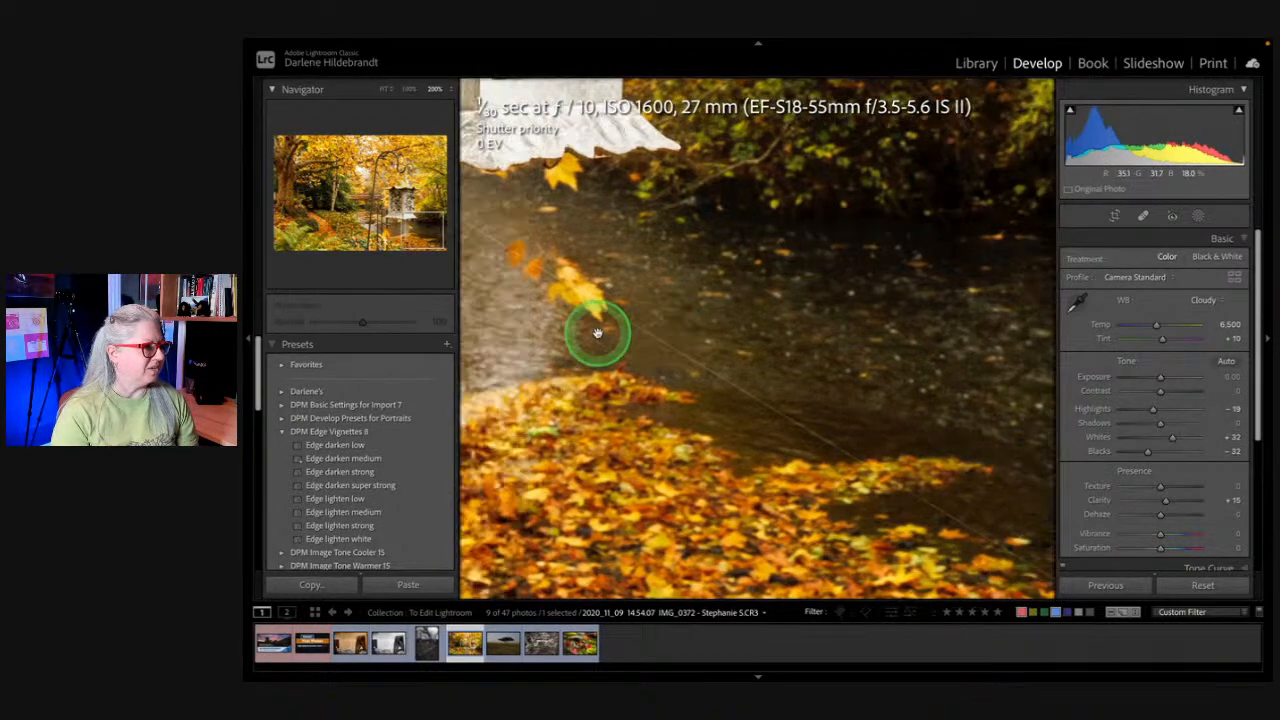
click(597, 334)
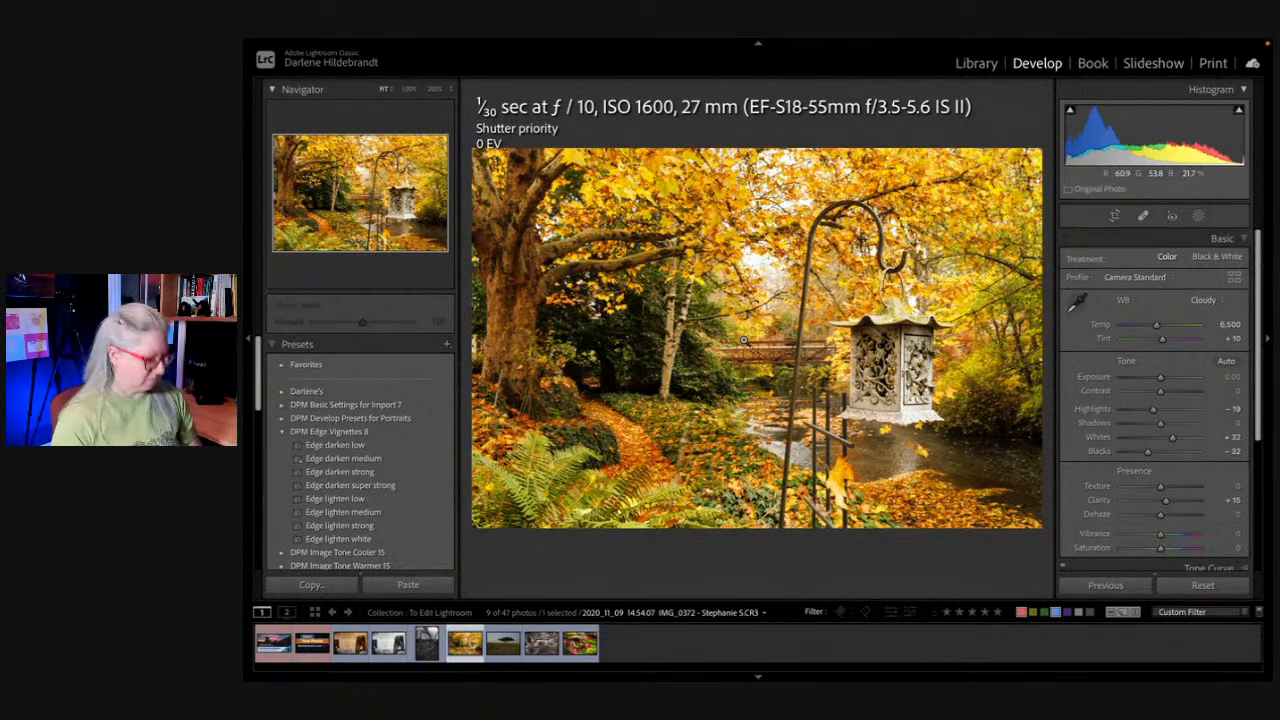
key(i)
key(i)
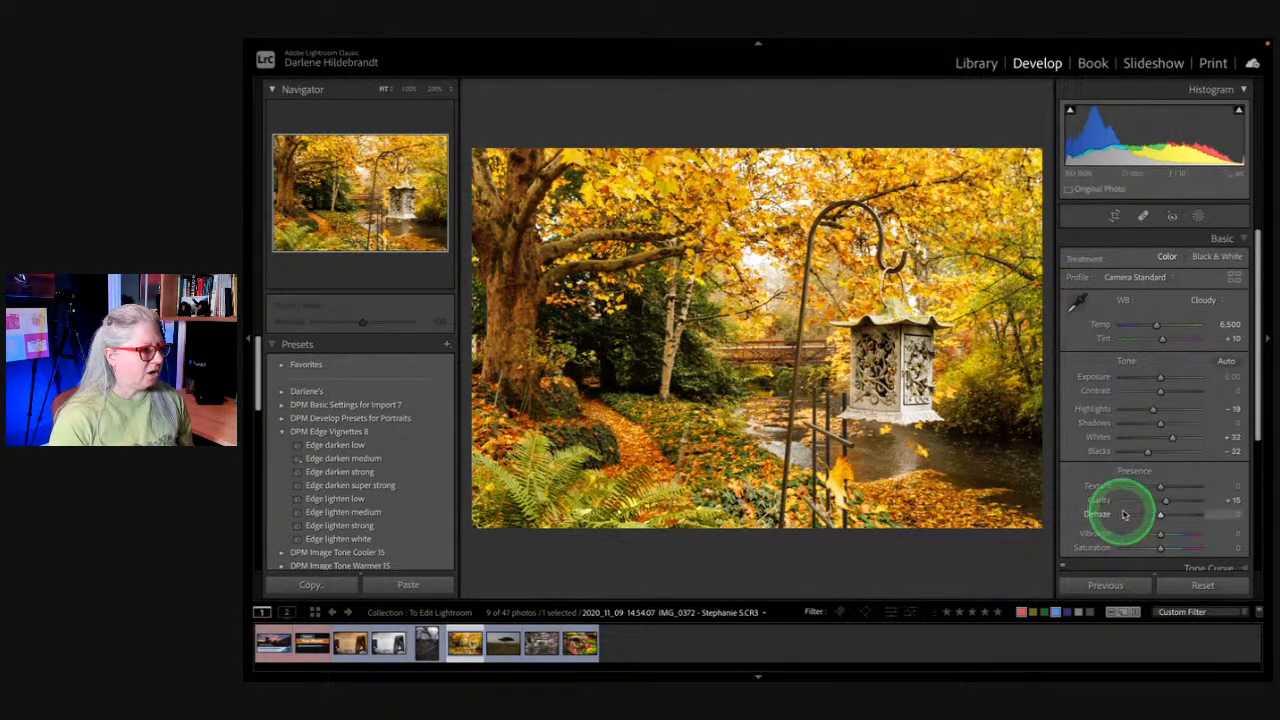
Step: Lower the temperature to 5,987 and sample the lantern's pale stone base as the neutral target for the white balance
mouse_move(1222, 324)
mouse_down()
mouse_move(1200, 320)
mouse_move(1223, 318)
mouse_move(1212, 320)
mouse_up()
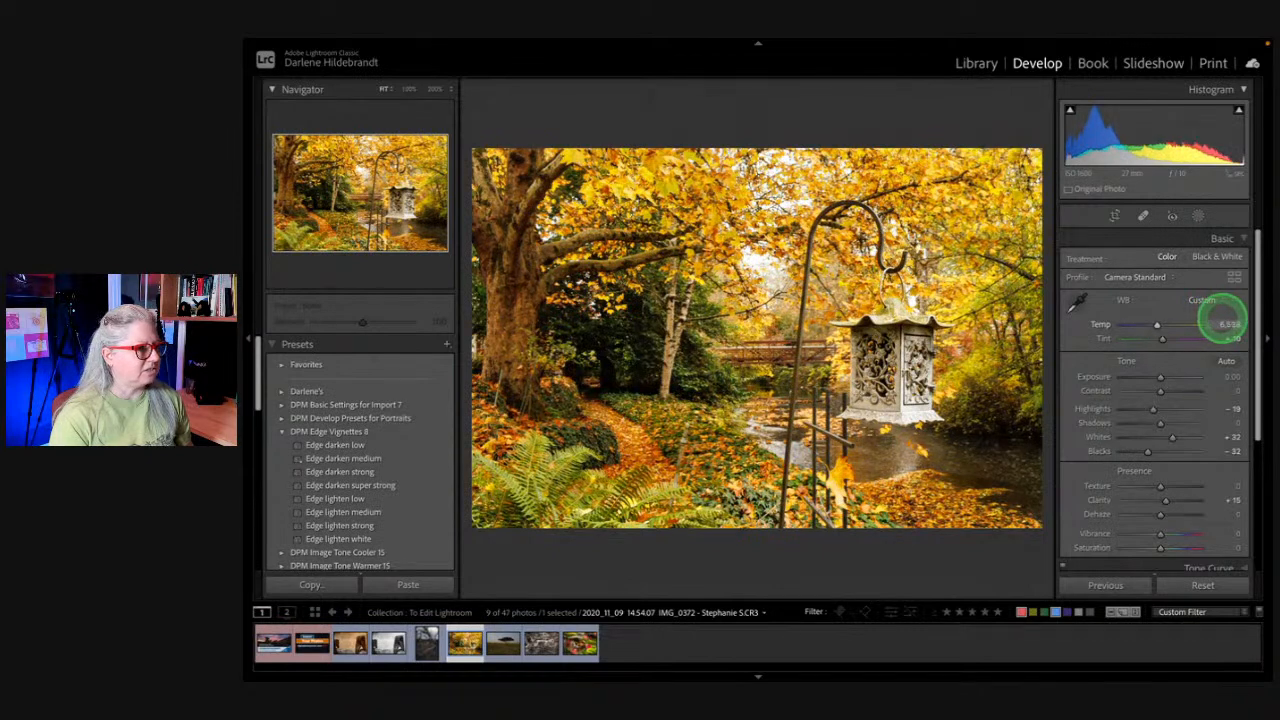
drag(1228, 320, 1210, 319)
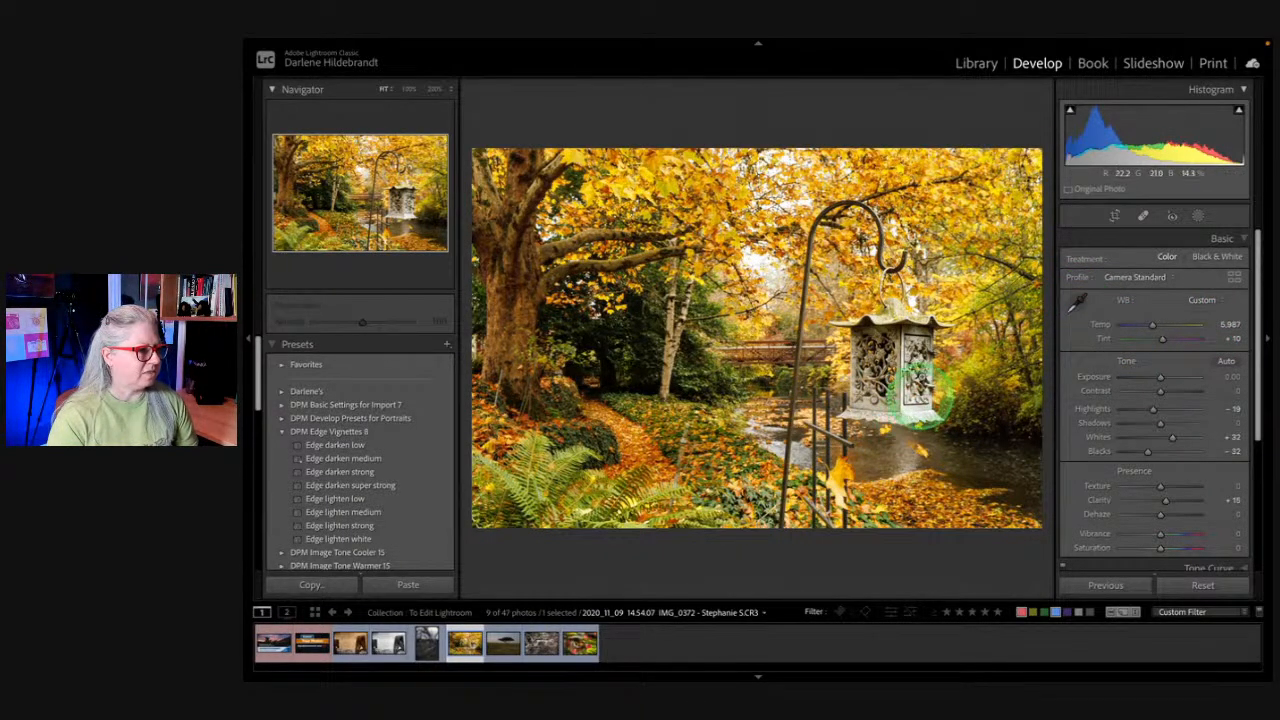
click(1078, 296)
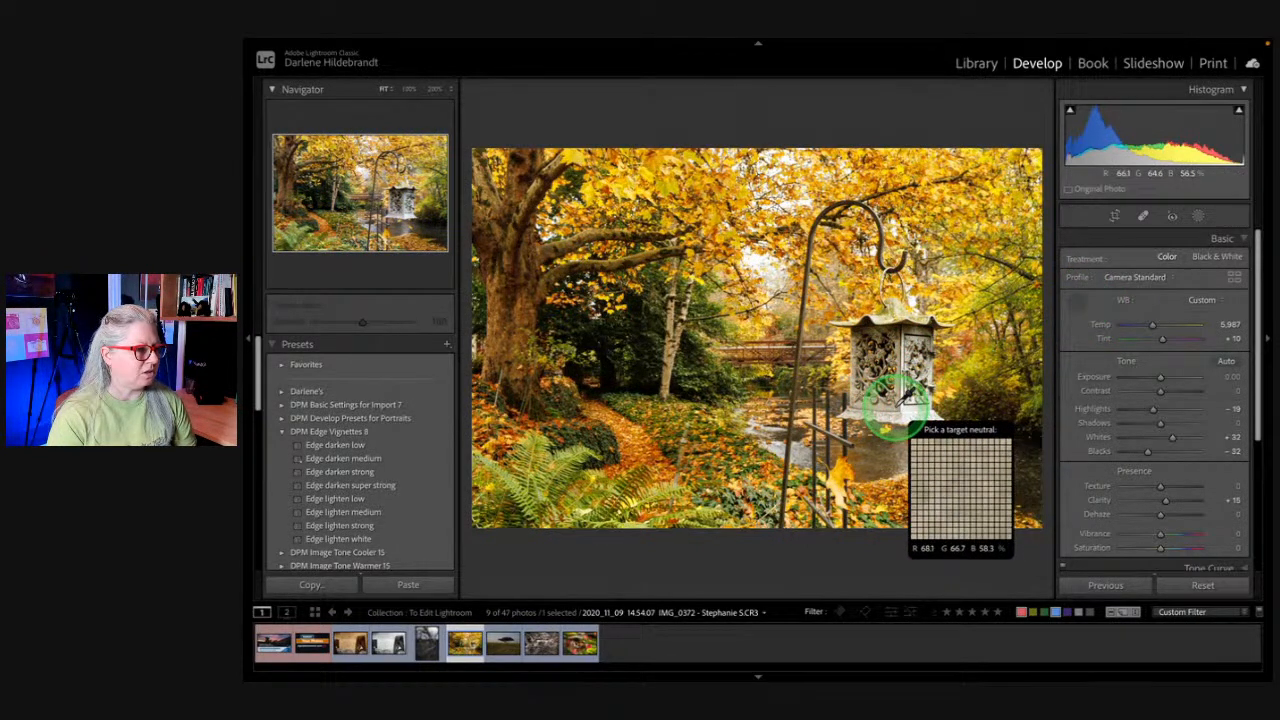
click(897, 404)
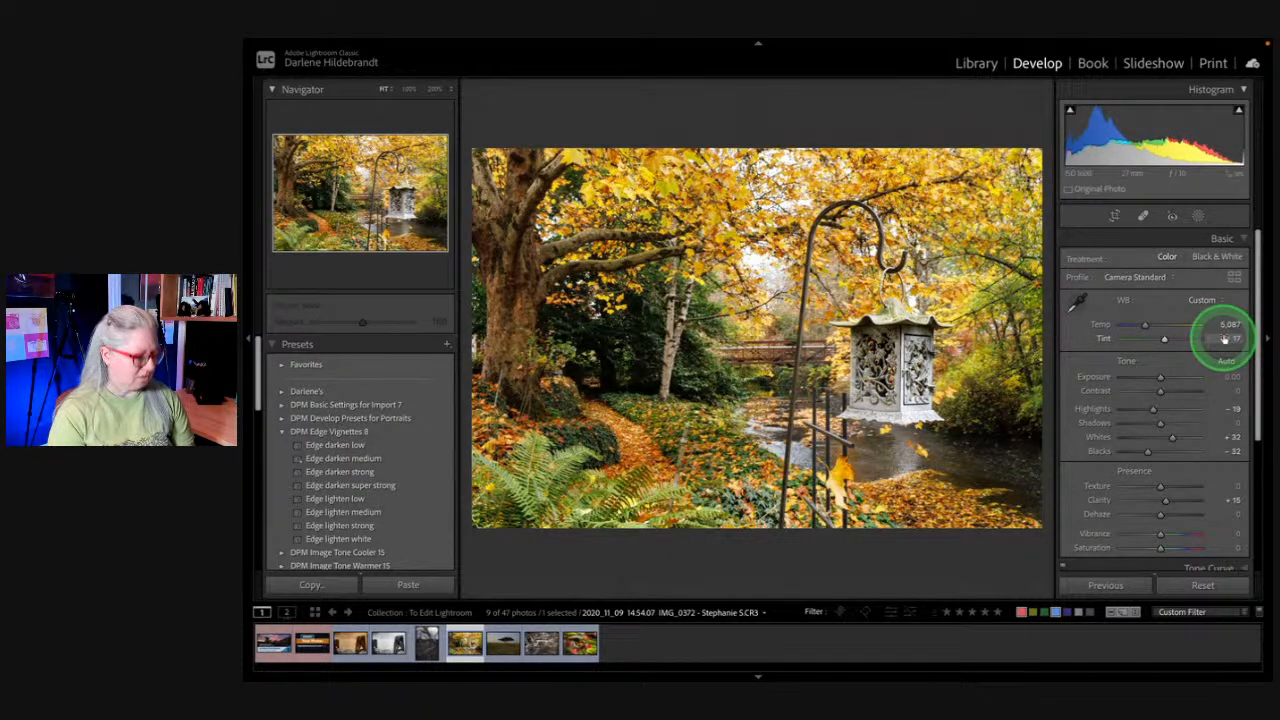
Step: Compare the garden photo with its before view and examine the edge beside the large tree trunk at 50%
key(backslash)
key(backslash)
key(backslash)
key(backslash)
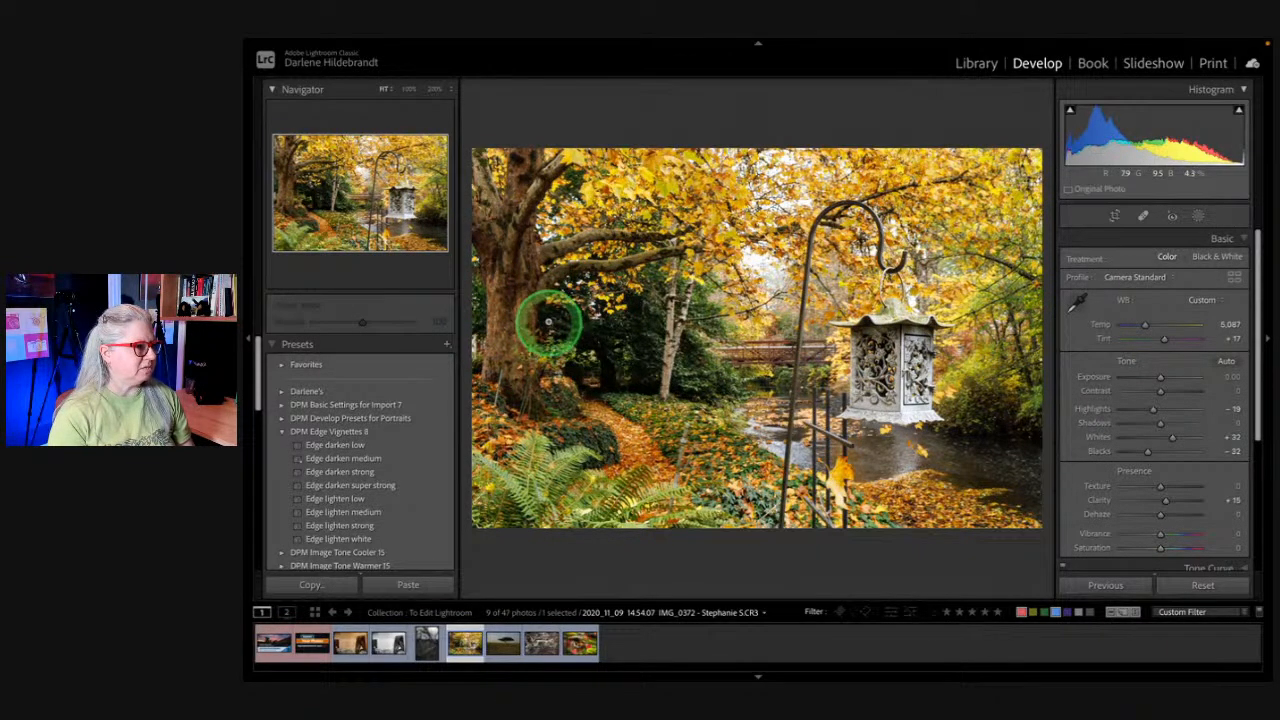
click(489, 300)
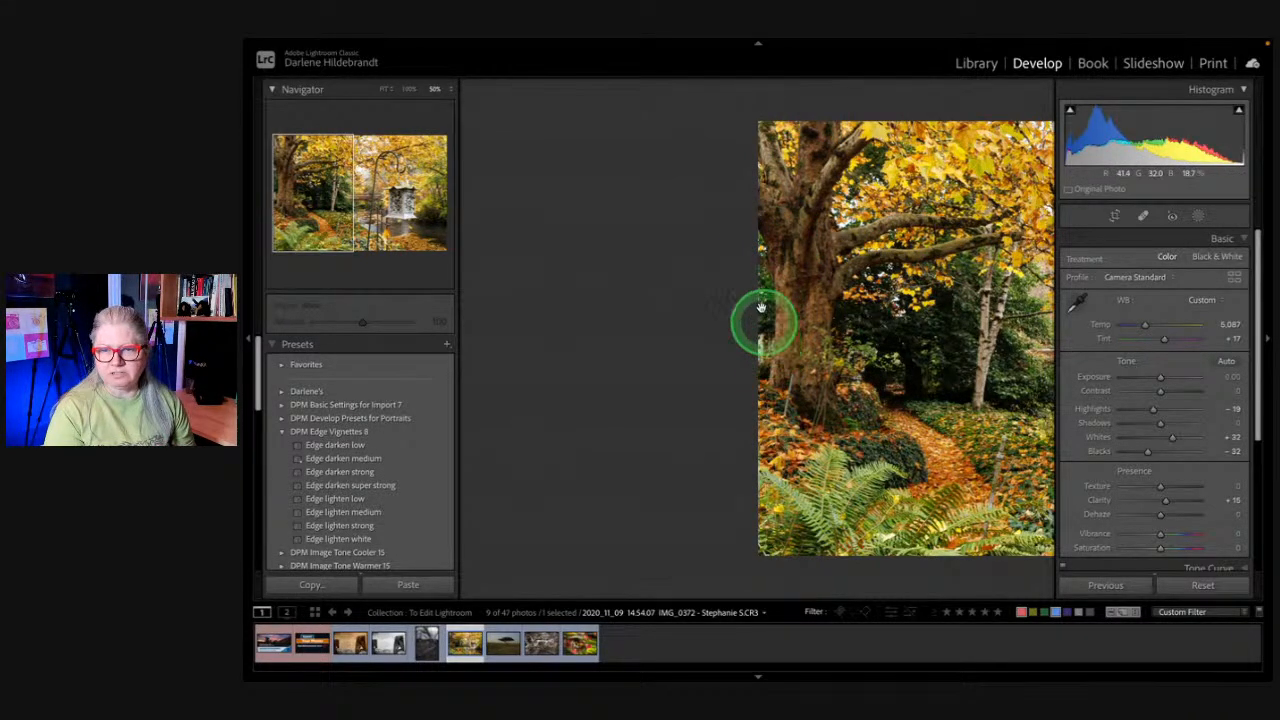
click(807, 362)
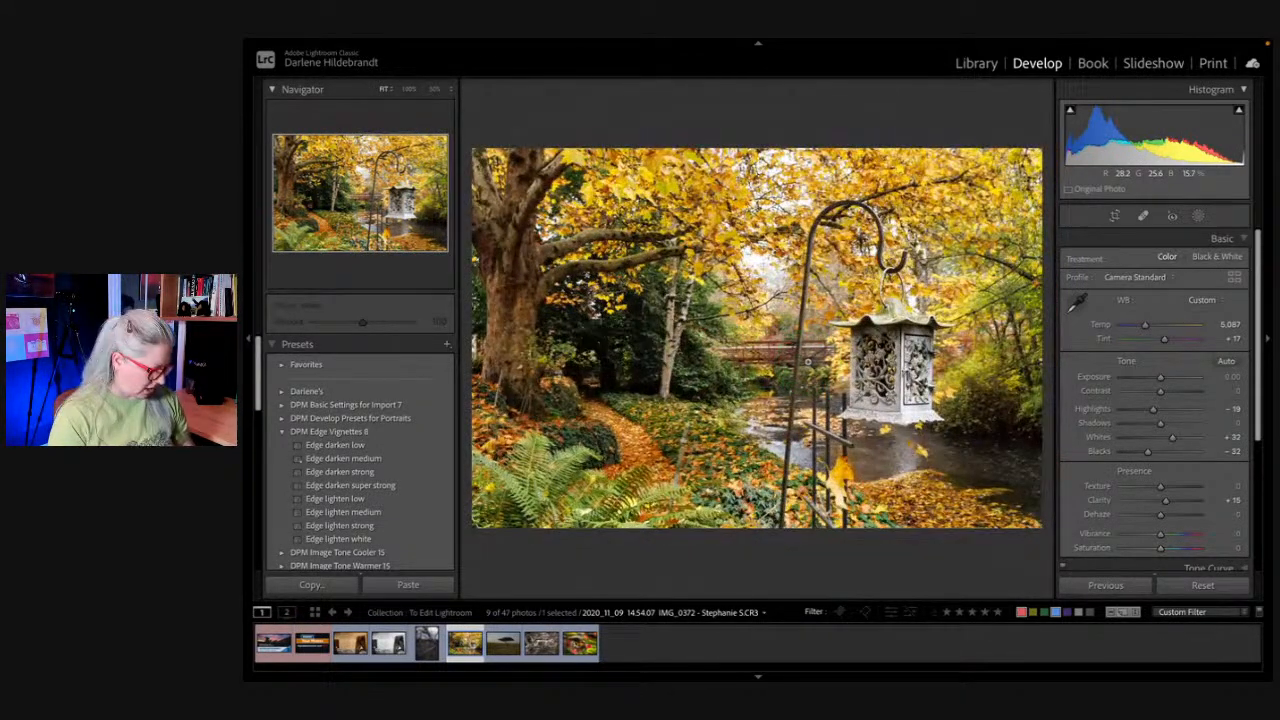
Step: Try an unconstrained crop of the garden photo that trims the edge beside the large tree trunk
key(r)
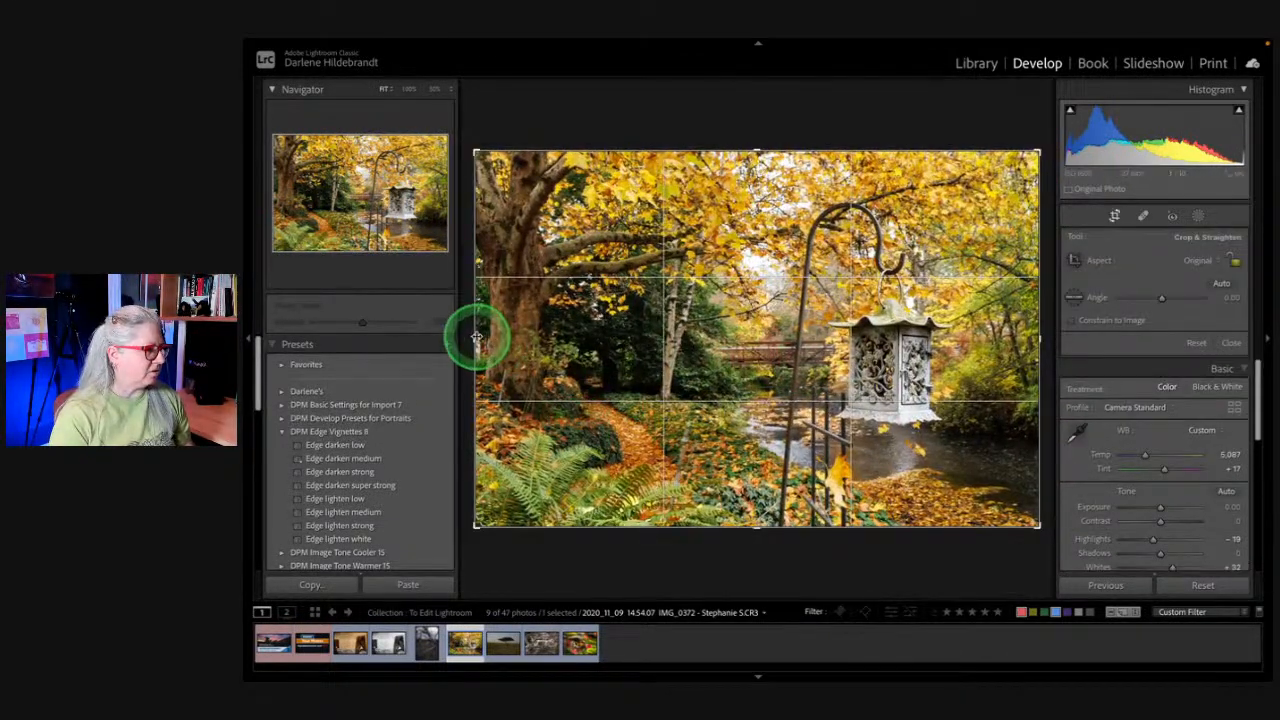
drag(476, 337, 486, 337)
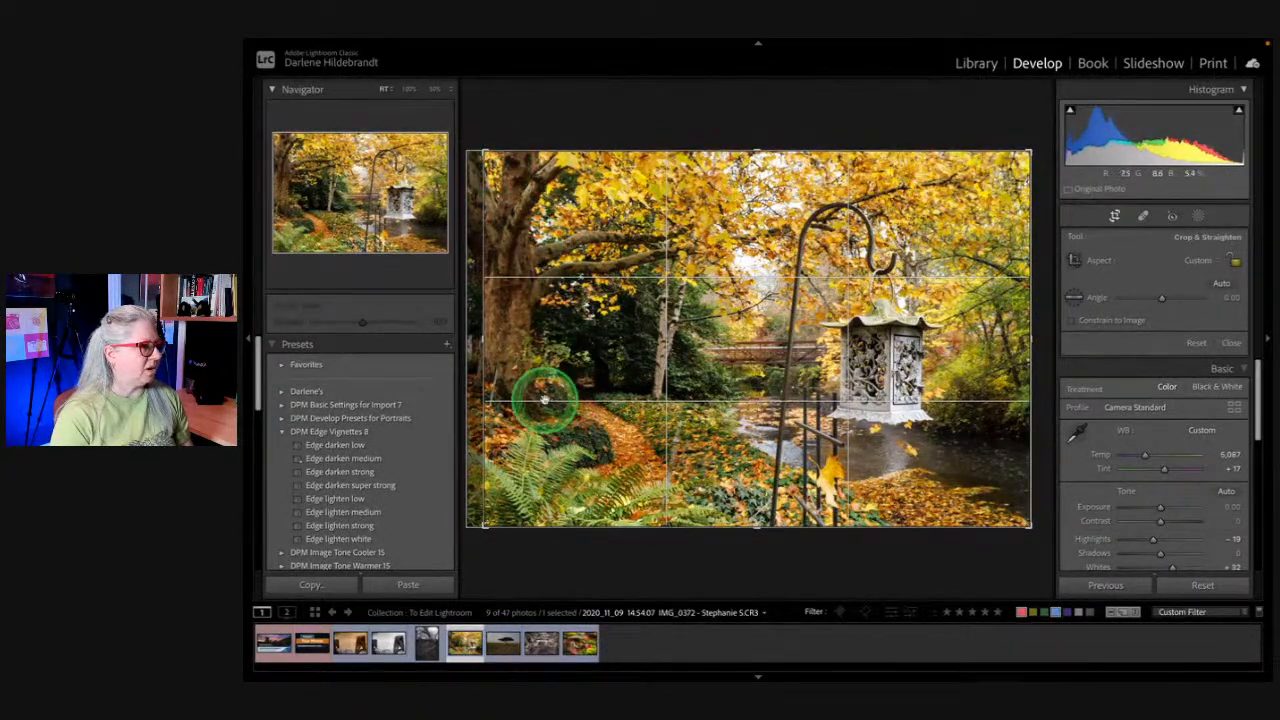
drag(477, 337, 491, 337)
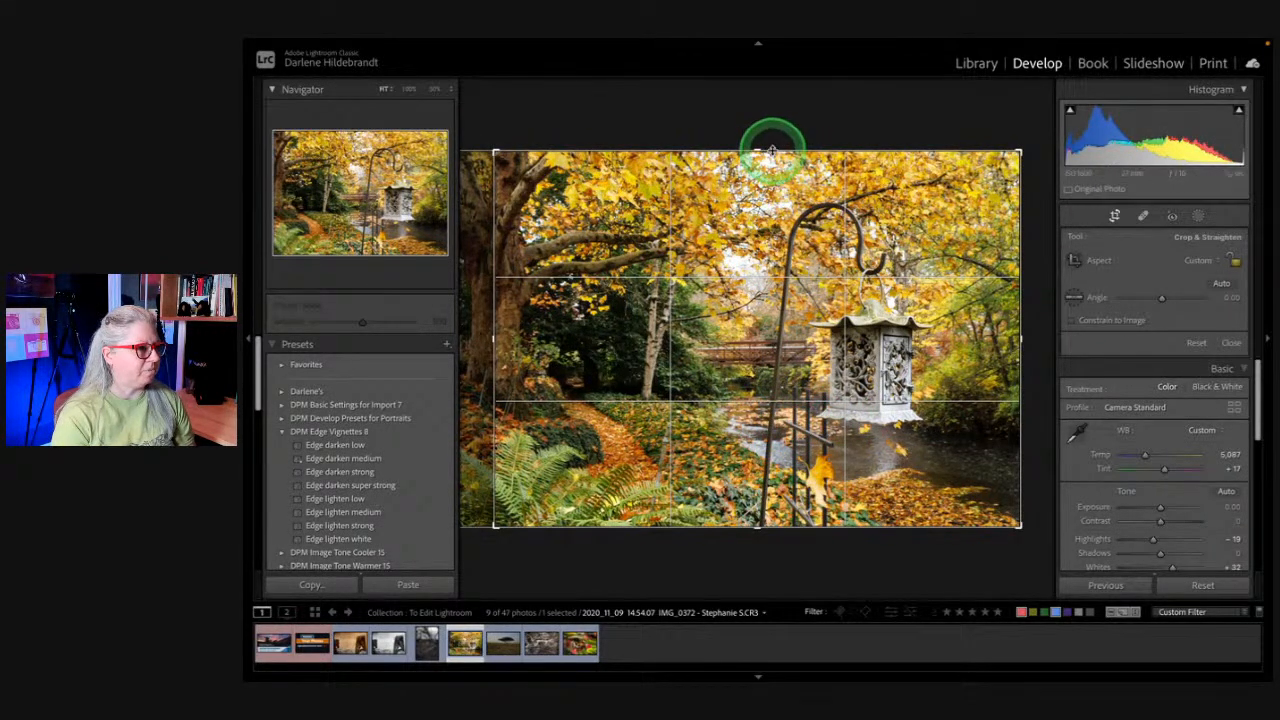
drag(774, 148, 777, 144)
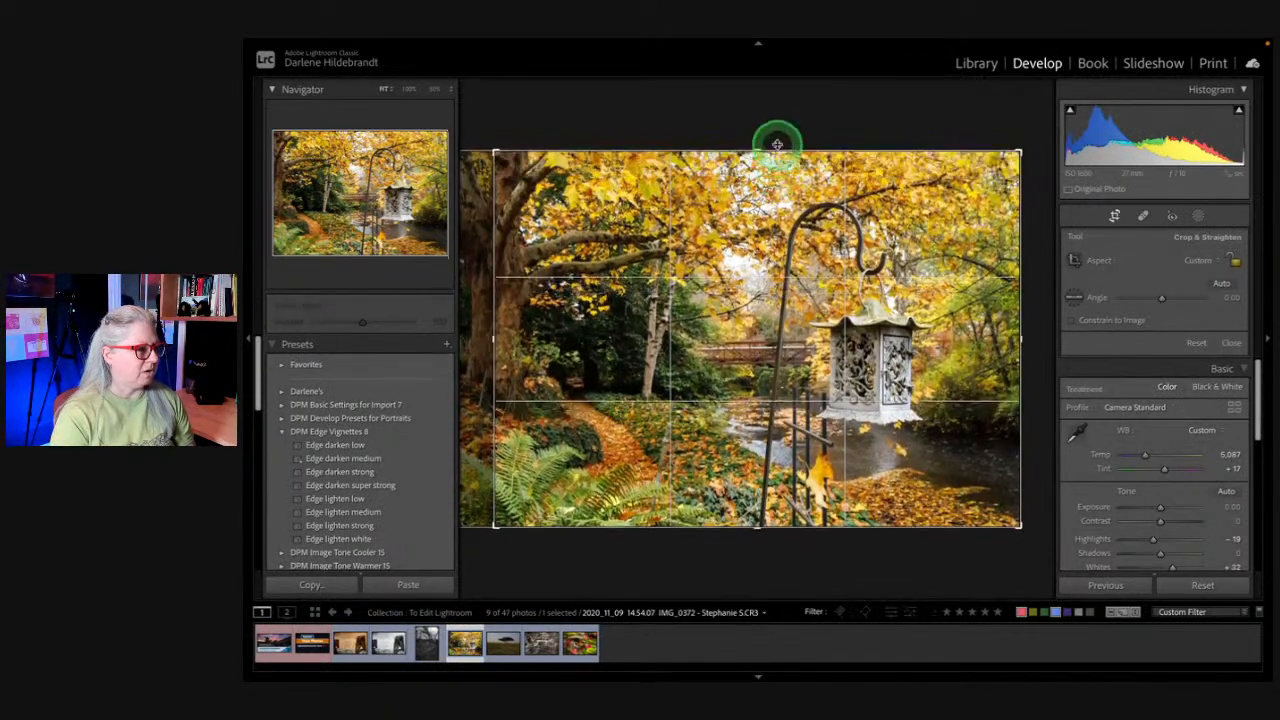
drag(734, 517, 771, 530)
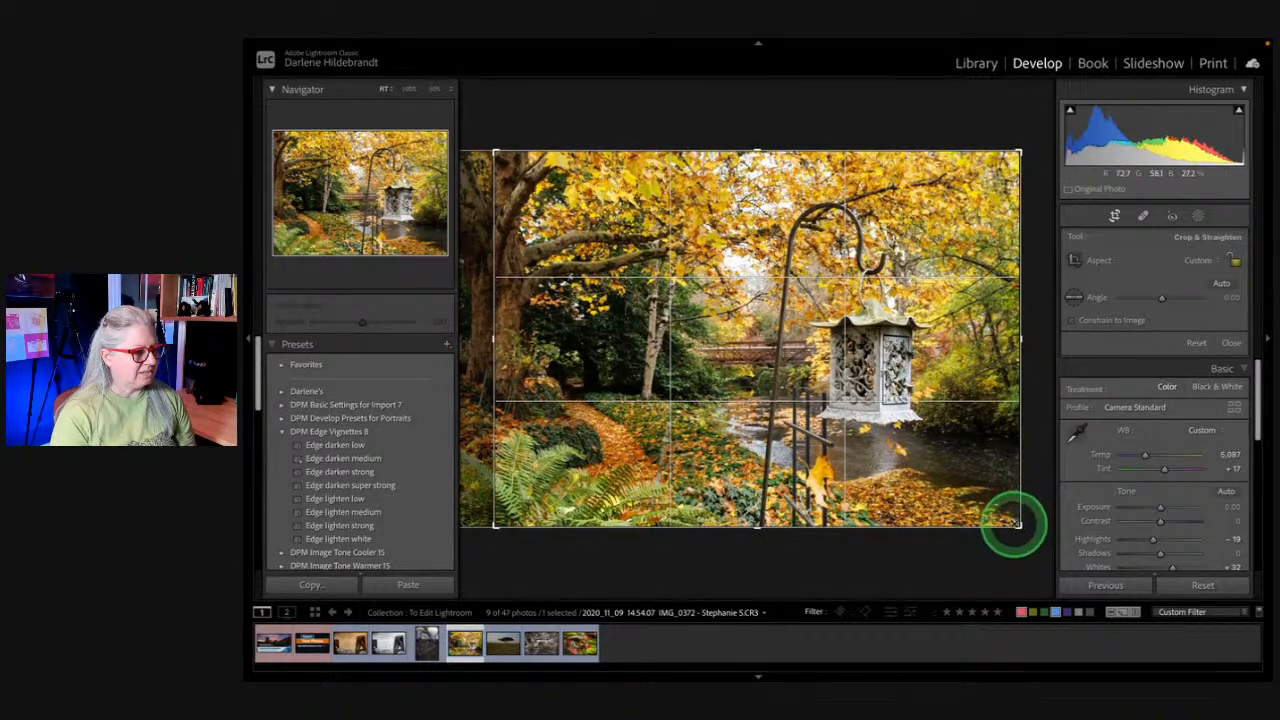
drag(955, 512, 943, 527)
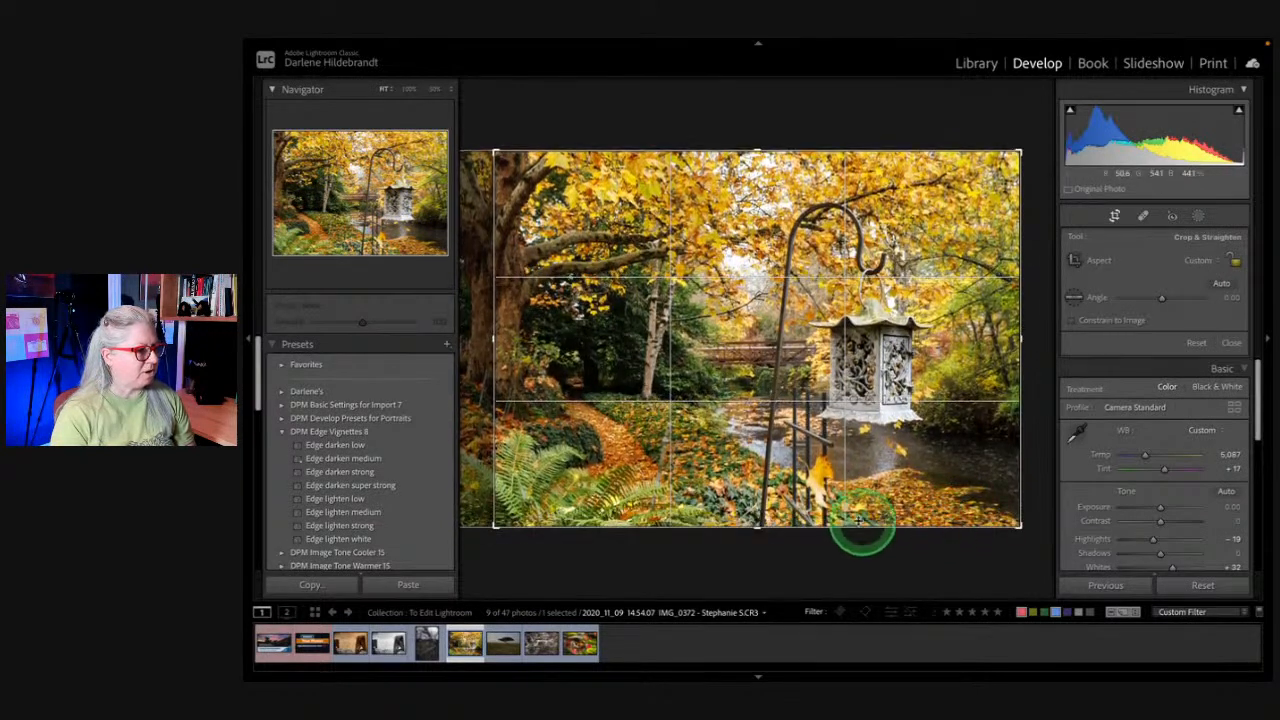
Step: Try trimming the top and bottom edges of the garden photo's crop without keeping its proportions
drag(846, 520, 850, 516)
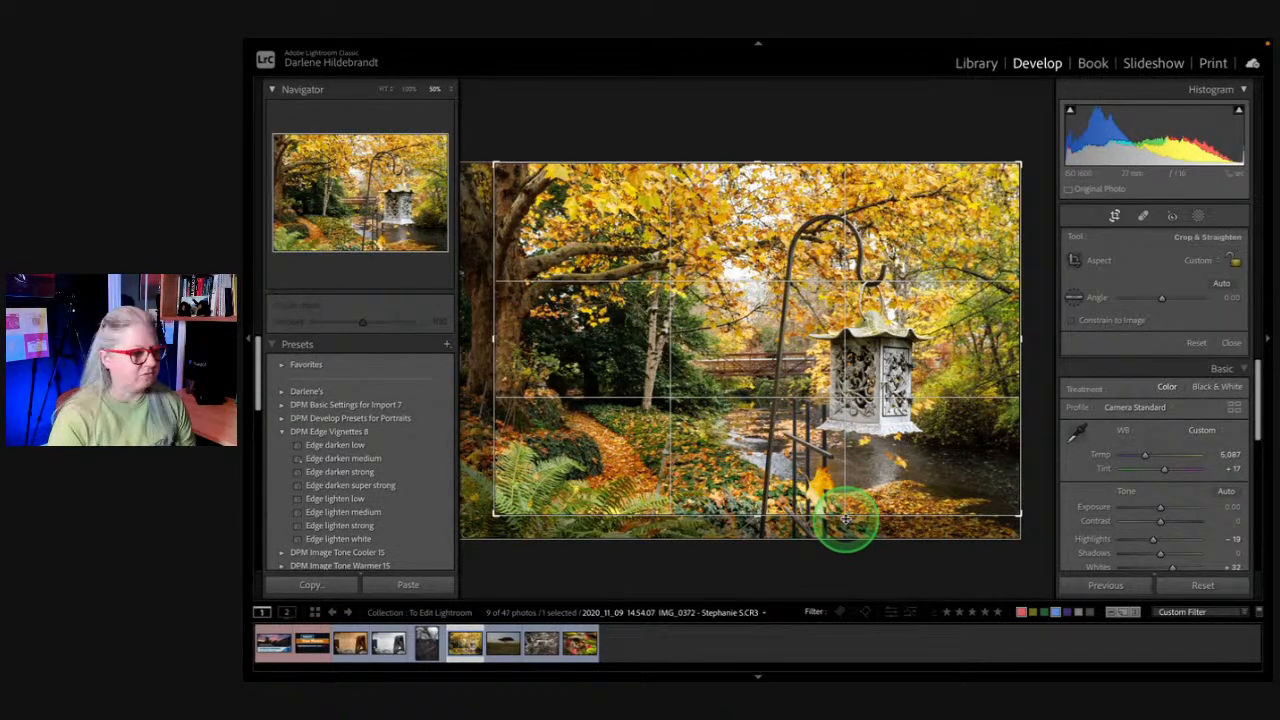
drag(872, 517, 871, 520)
drag(855, 139, 857, 186)
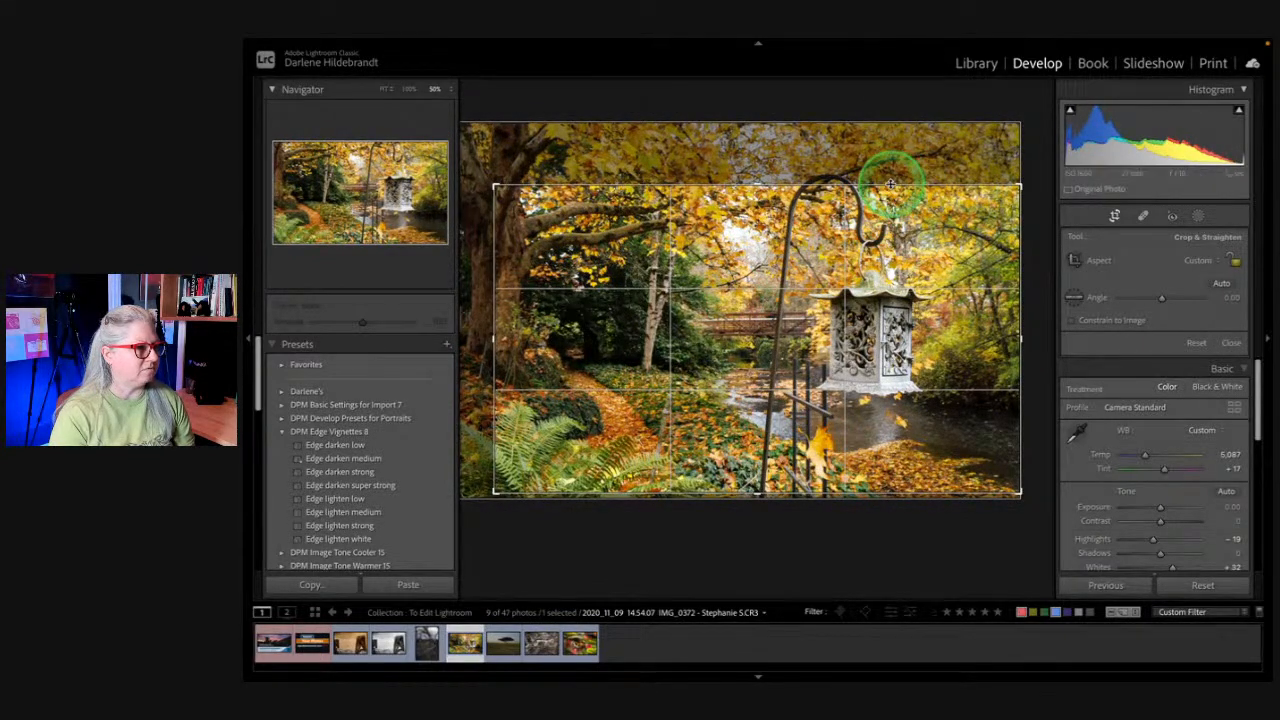
drag(890, 184, 897, 158)
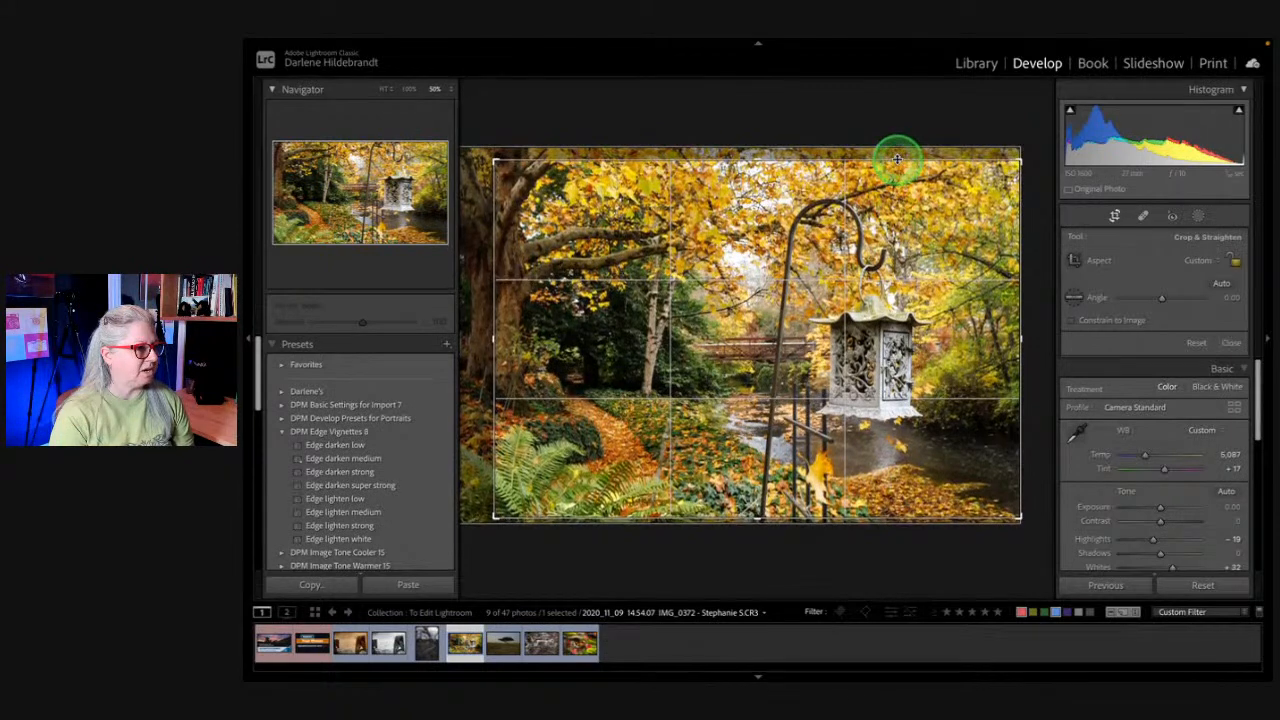
Step: Reset the crop to the As Shot ratio, and crop the photo proportionally from the corner above the large tree trunk
click(1197, 260)
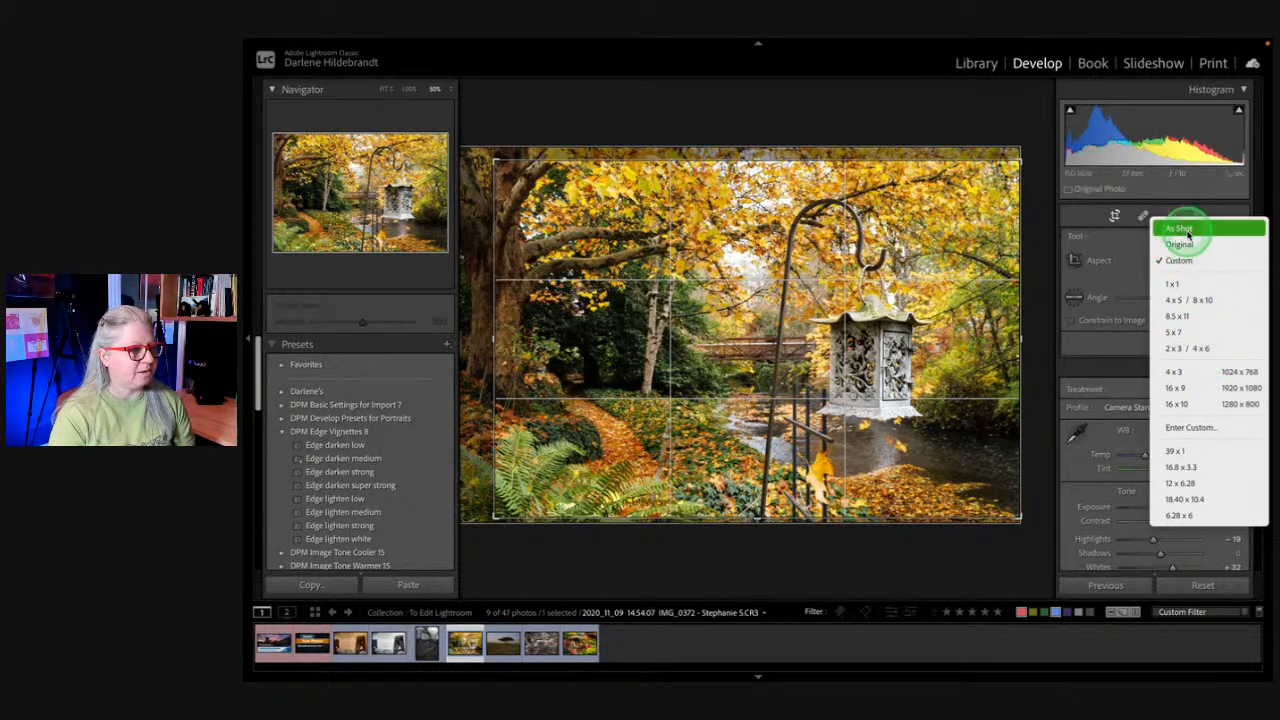
click(1200, 232)
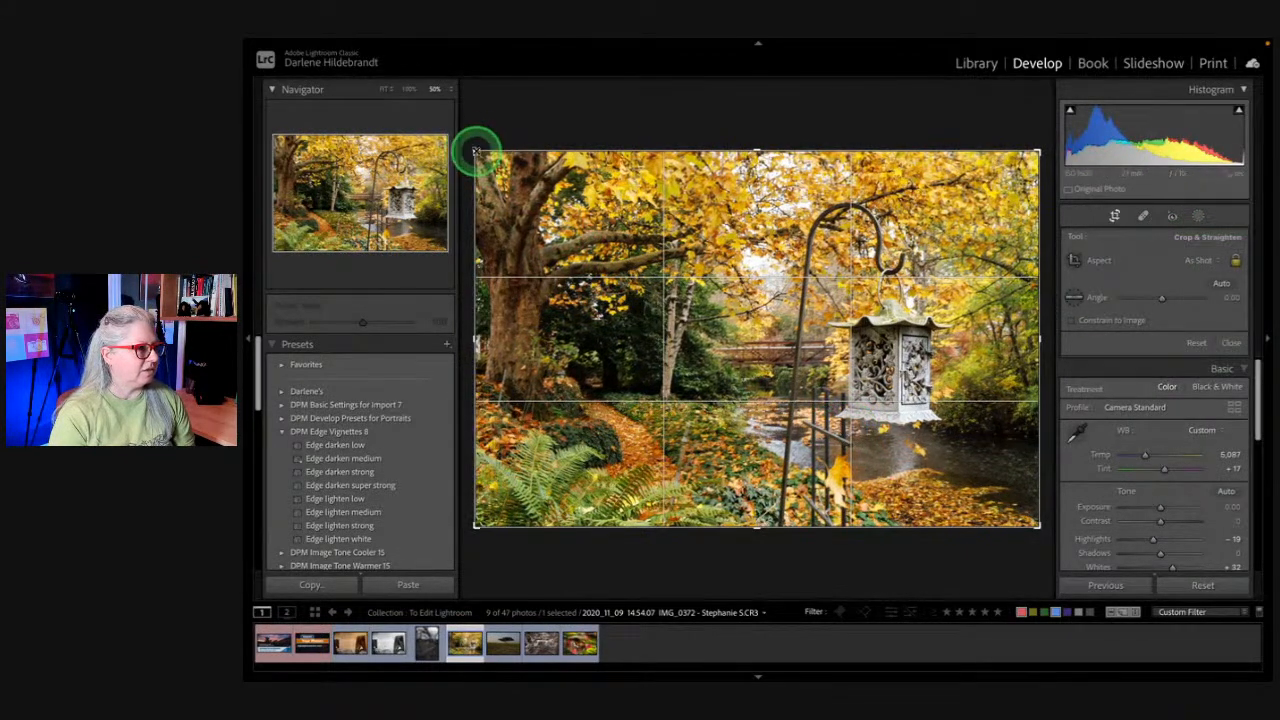
mouse_move(477, 150)
mouse_down()
mouse_move(506, 166)
mouse_move(480, 154)
mouse_move(495, 164)
mouse_up()
drag(738, 328, 740, 330)
key(Return)
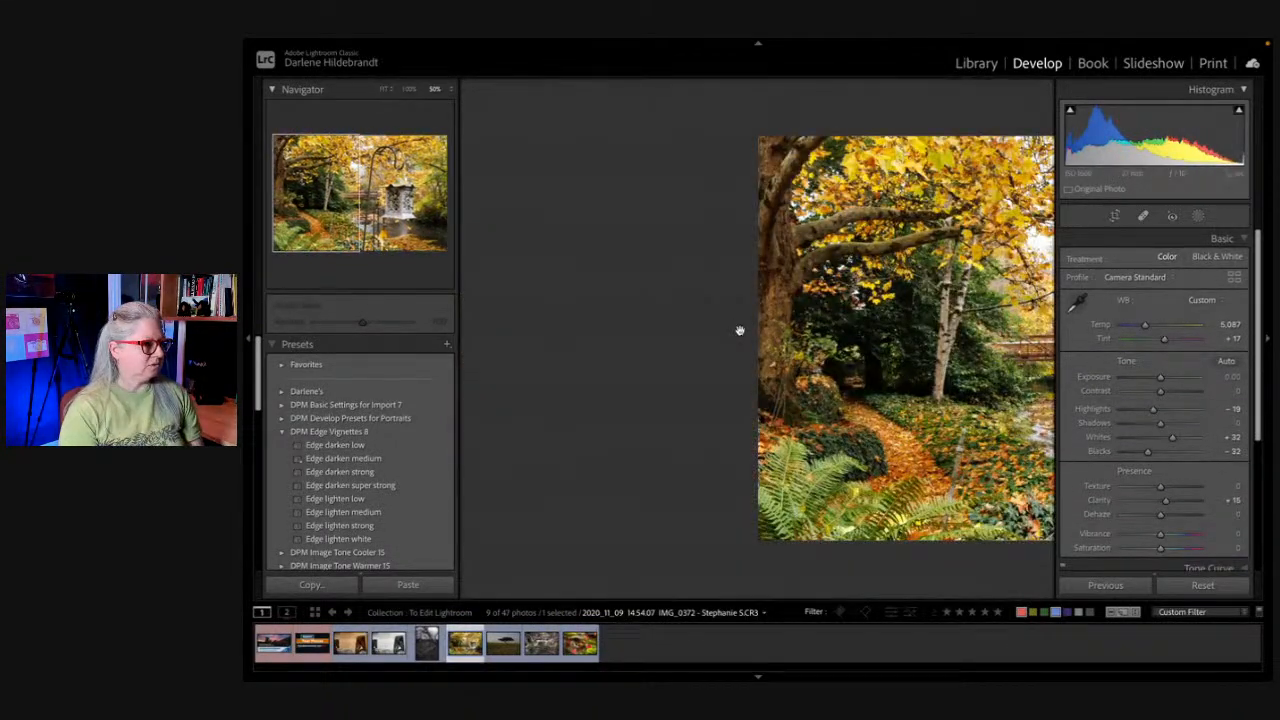
click(742, 330)
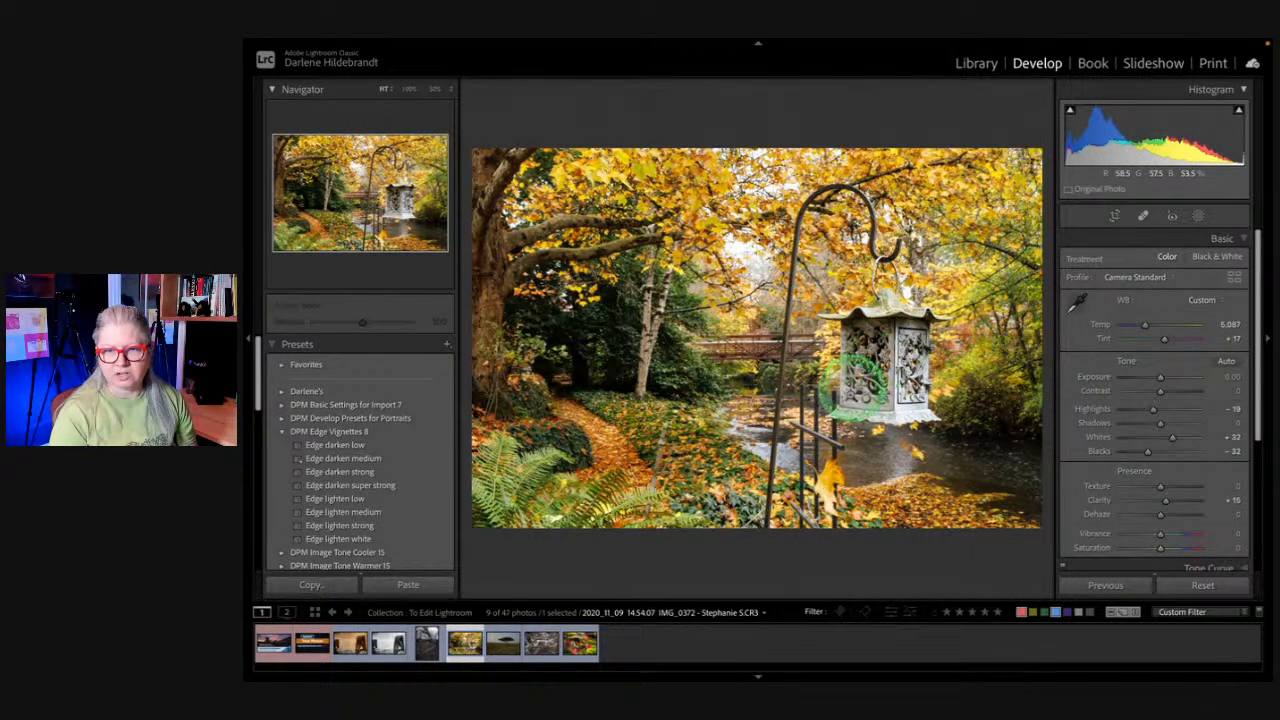
Step: Try flipping the garden photo horizontally, and undo the flip
mouse_move(610, 42)
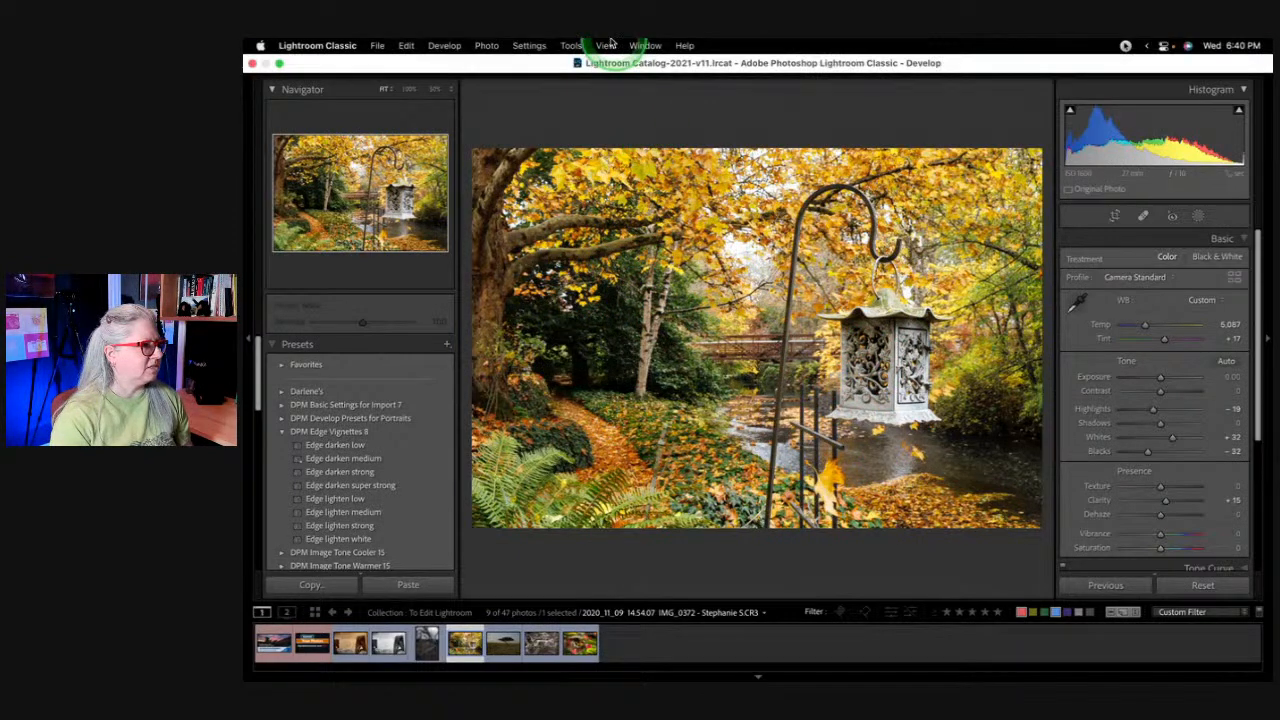
click(486, 45)
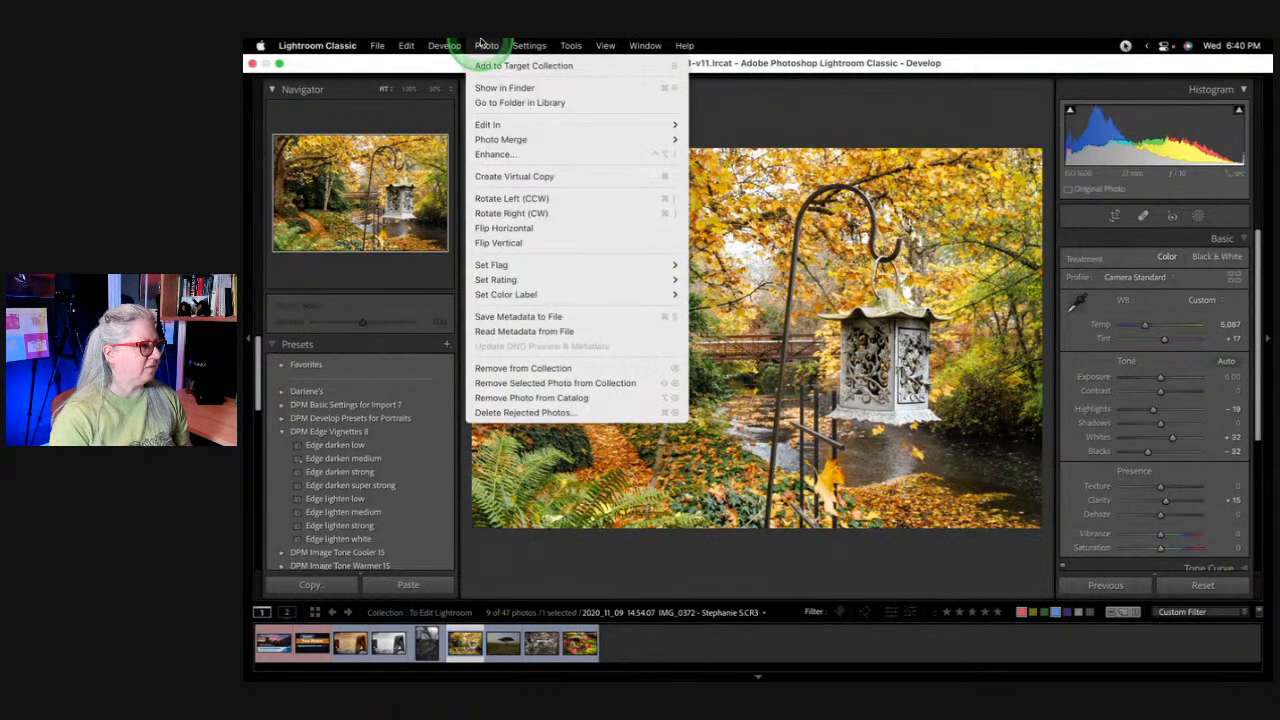
click(495, 230)
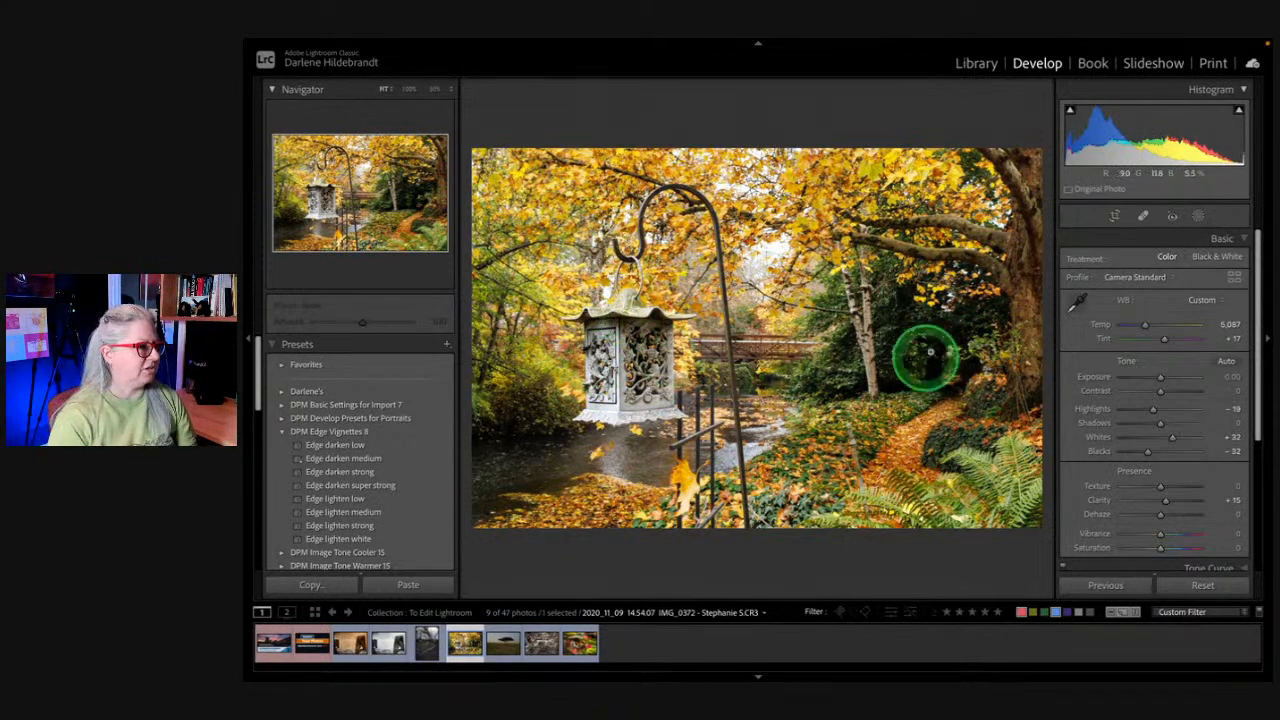
key(ctrl+z)
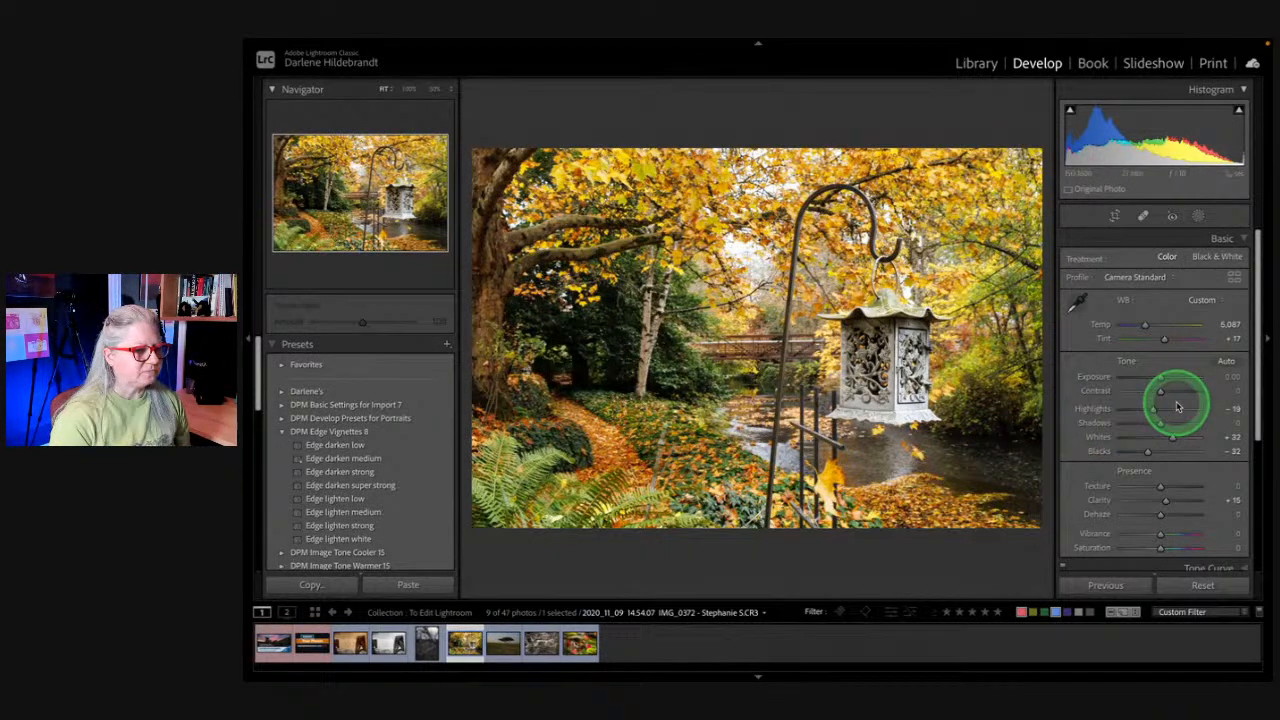
Step: Preview the post-crop vignette at amount −100 and feather 0, and set it to amount −37 and feather 60
scroll(1177, 406, down, 1)
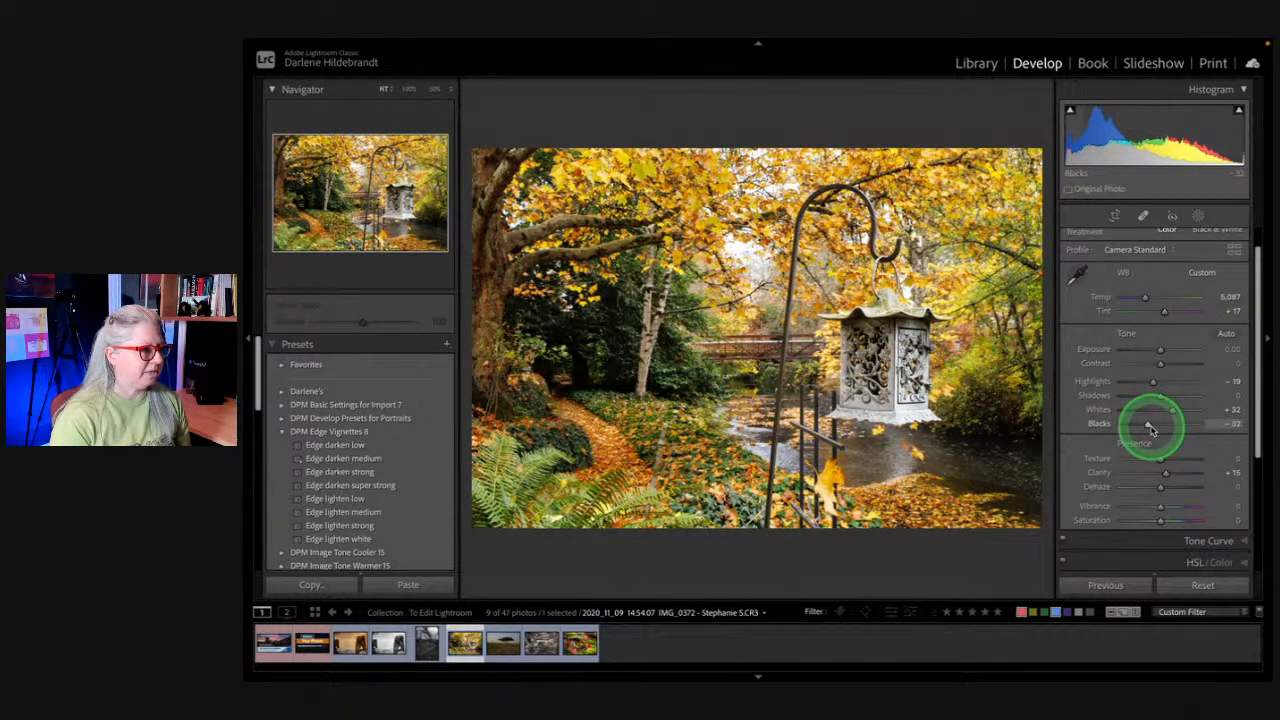
scroll(1150, 428, down, 5)
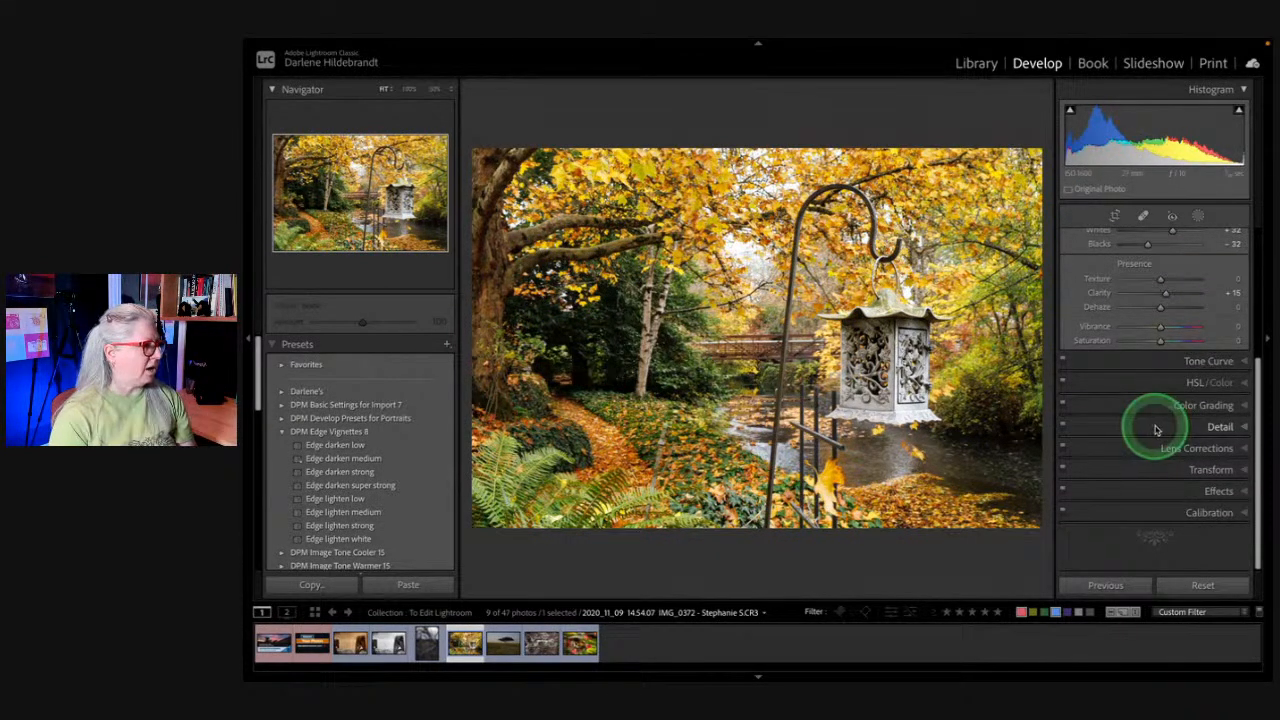
click(1205, 490)
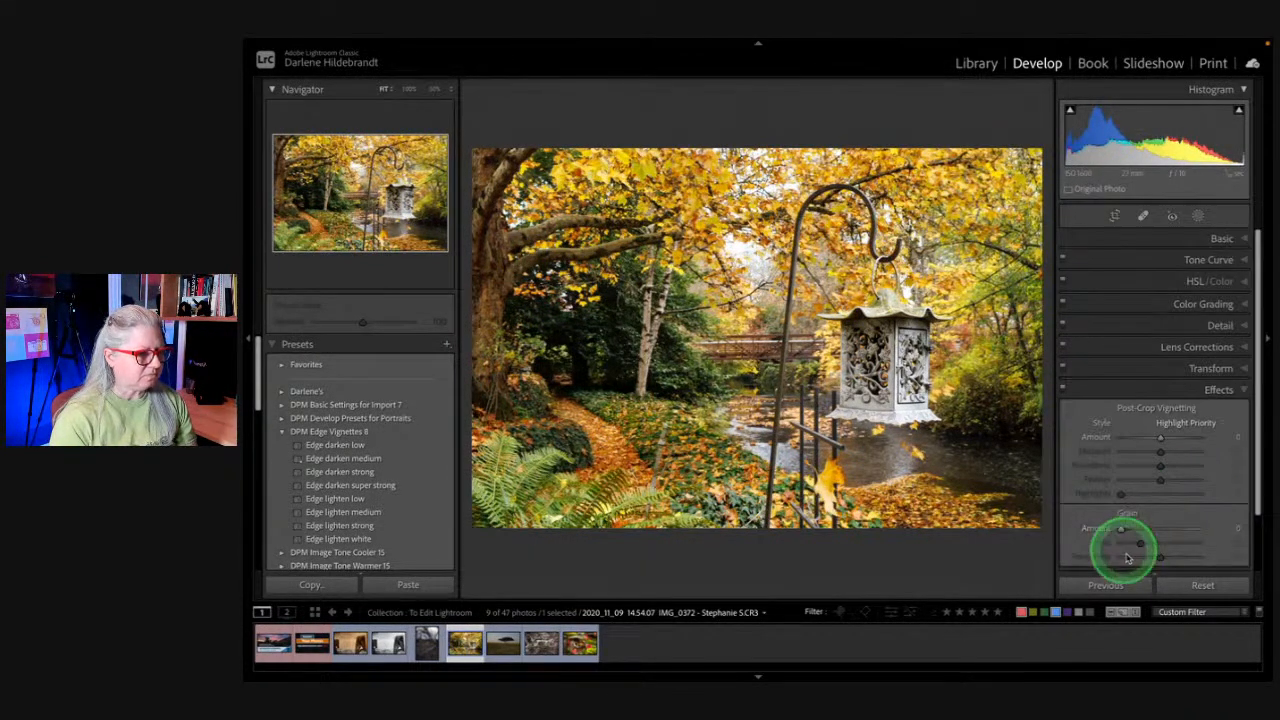
scroll(1134, 409, down, 2)
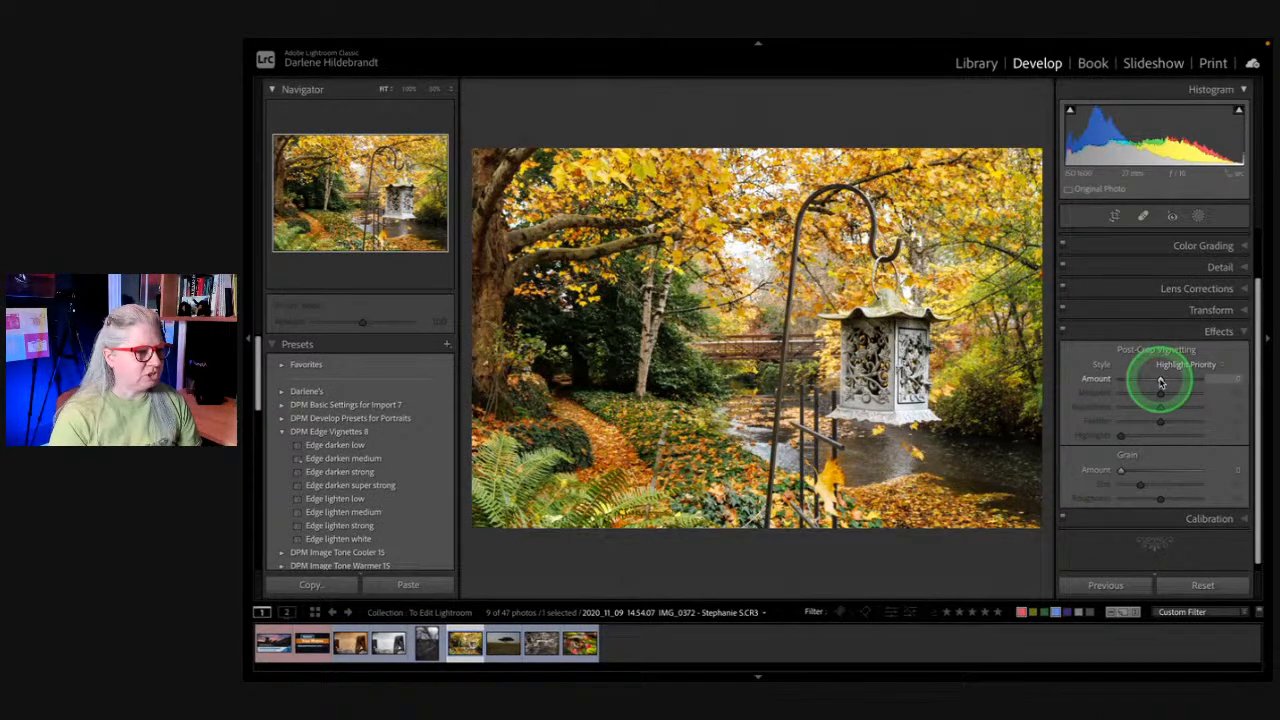
drag(1160, 383, 1121, 381)
drag(1158, 421, 1103, 421)
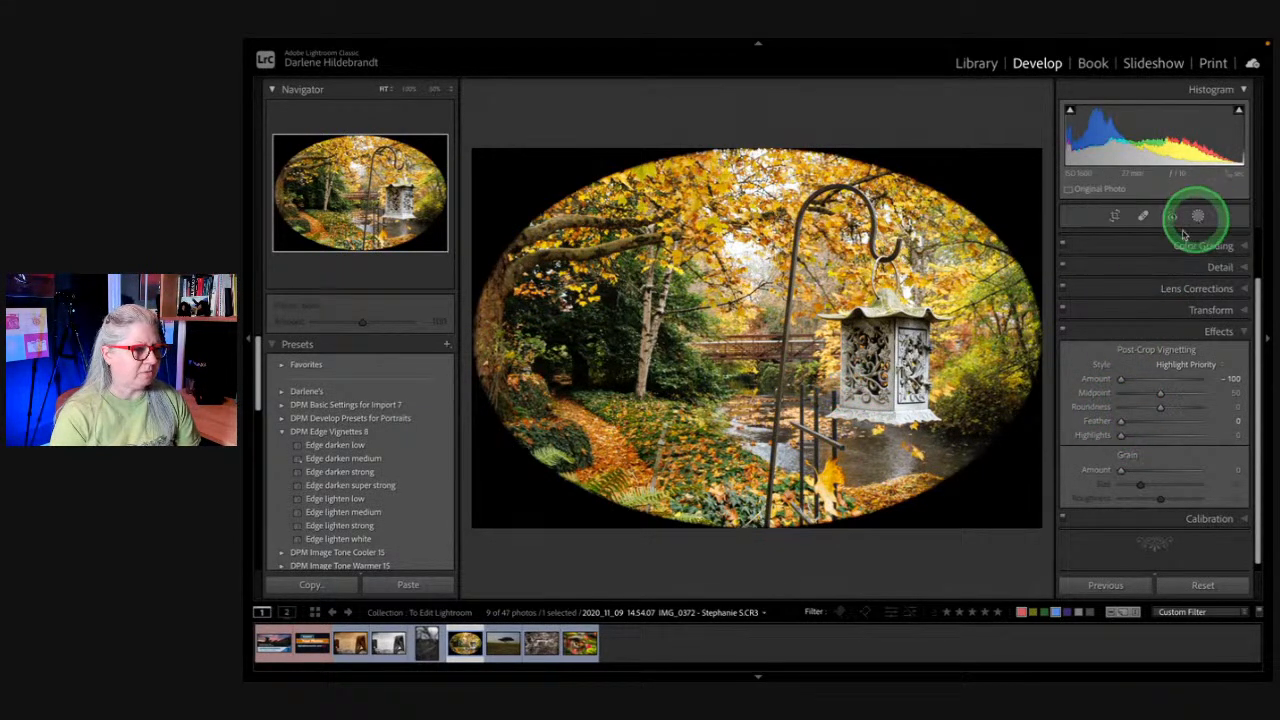
drag(1120, 423, 1166, 423)
drag(1120, 379, 1146, 380)
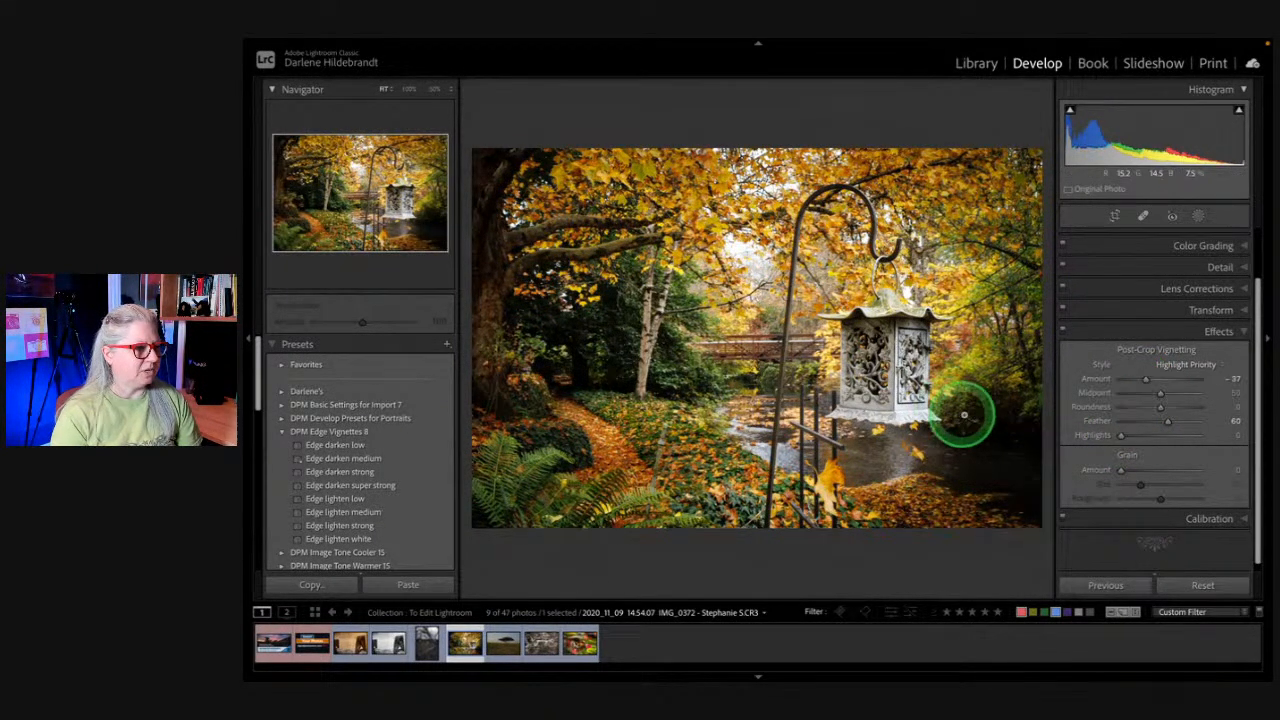
Step: Try the Color Priority vignette style with amount −43 and highlights 82
click(1183, 365)
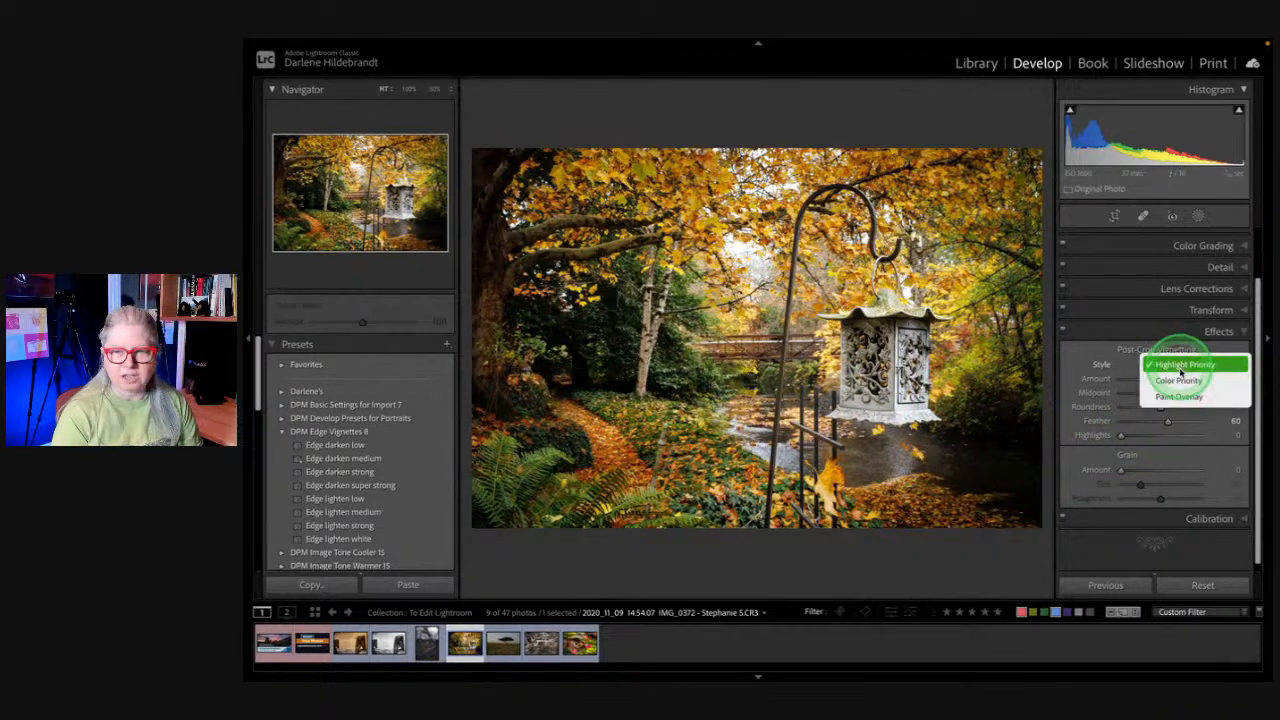
click(1180, 380)
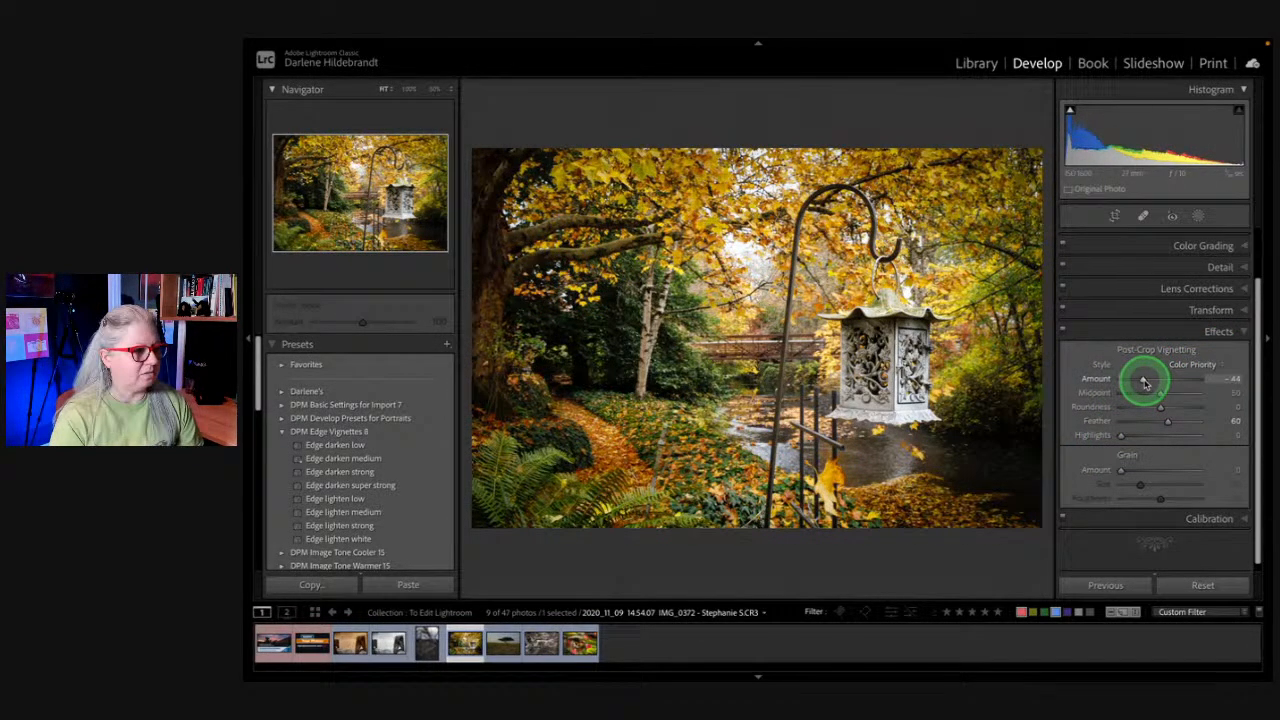
drag(1145, 382, 1144, 383)
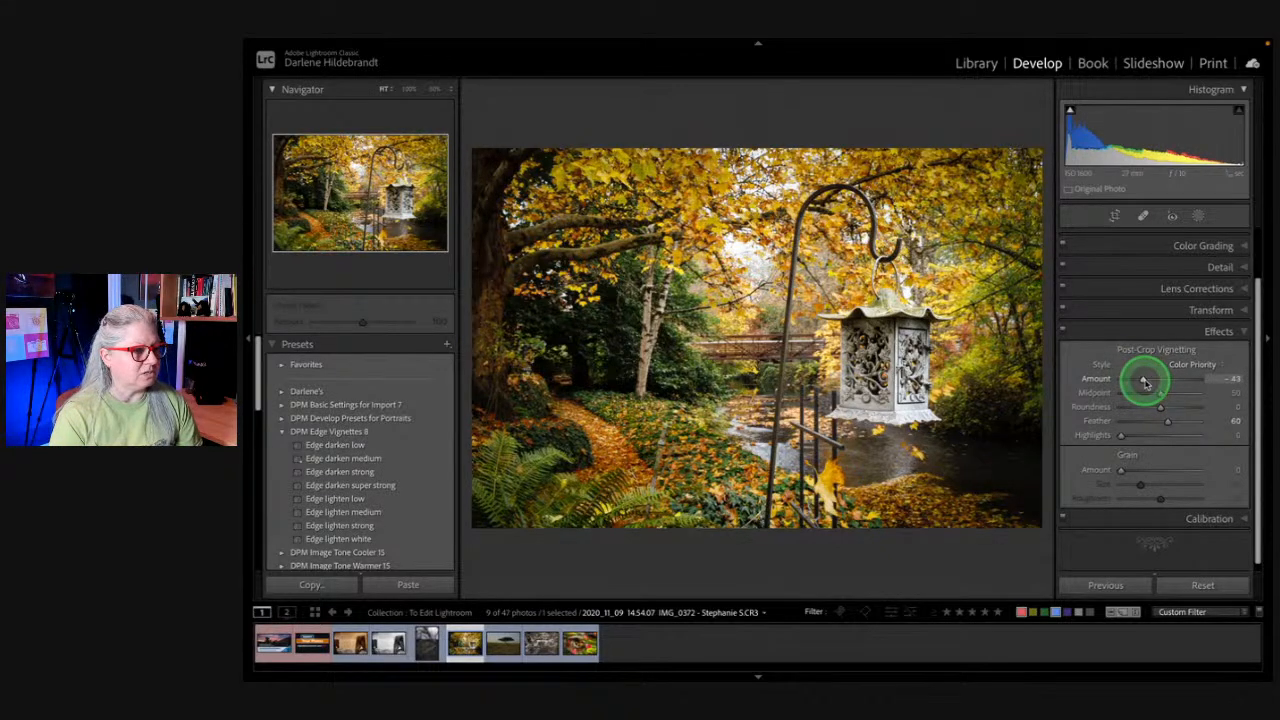
drag(1114, 434, 1182, 436)
Step: Return the vignette to Highlight Priority, test its highlights at amount −100, and set highlights to 64 and amount to −43
click(1190, 364)
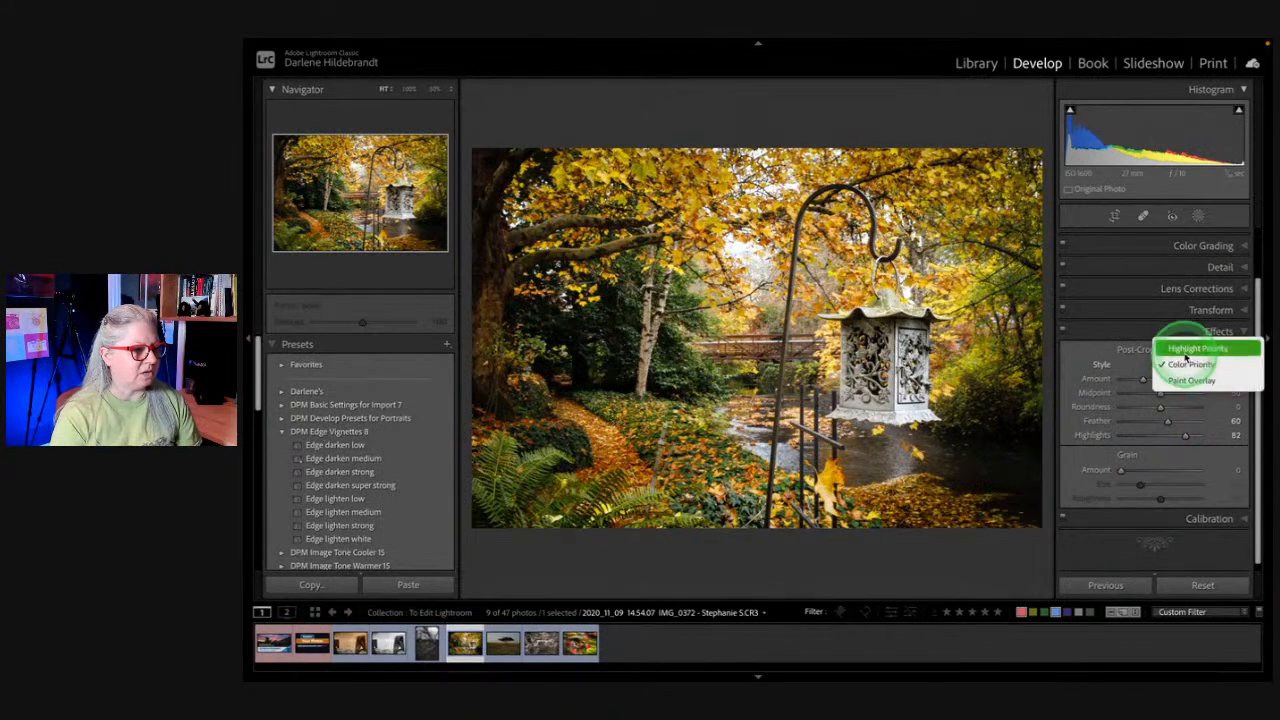
click(1190, 349)
drag(1143, 379, 1126, 378)
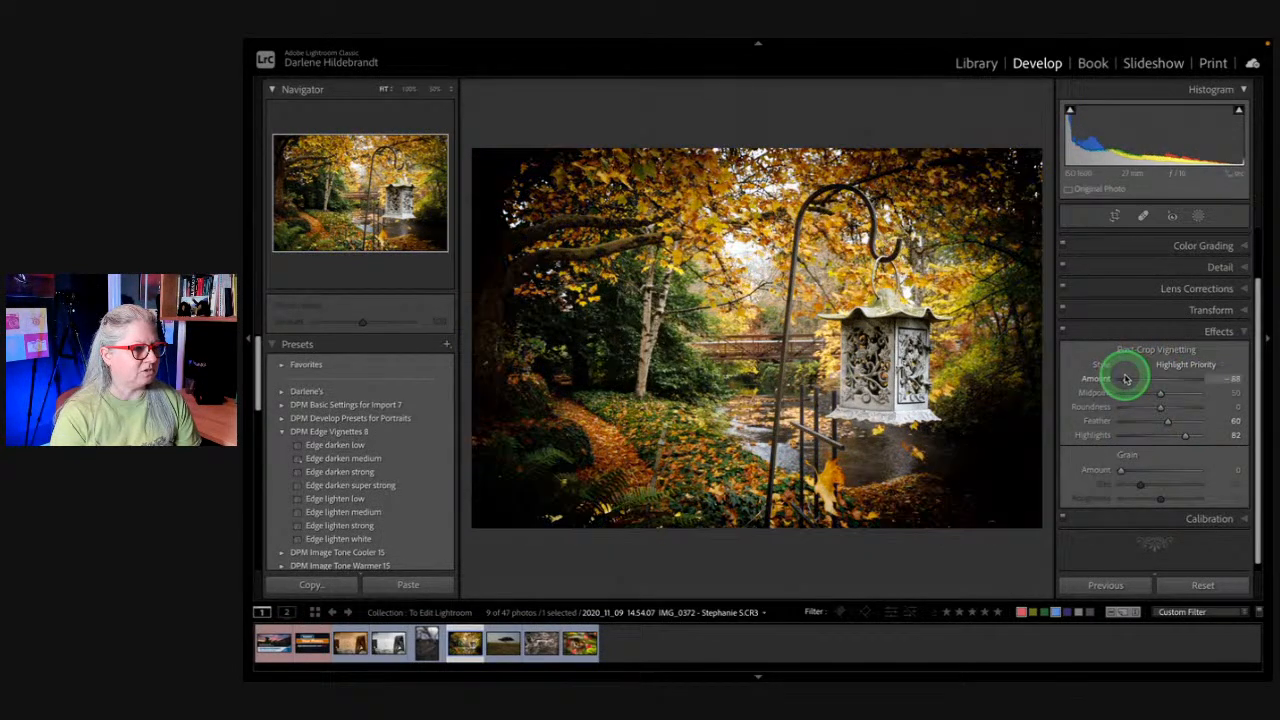
drag(1185, 435, 790, 212)
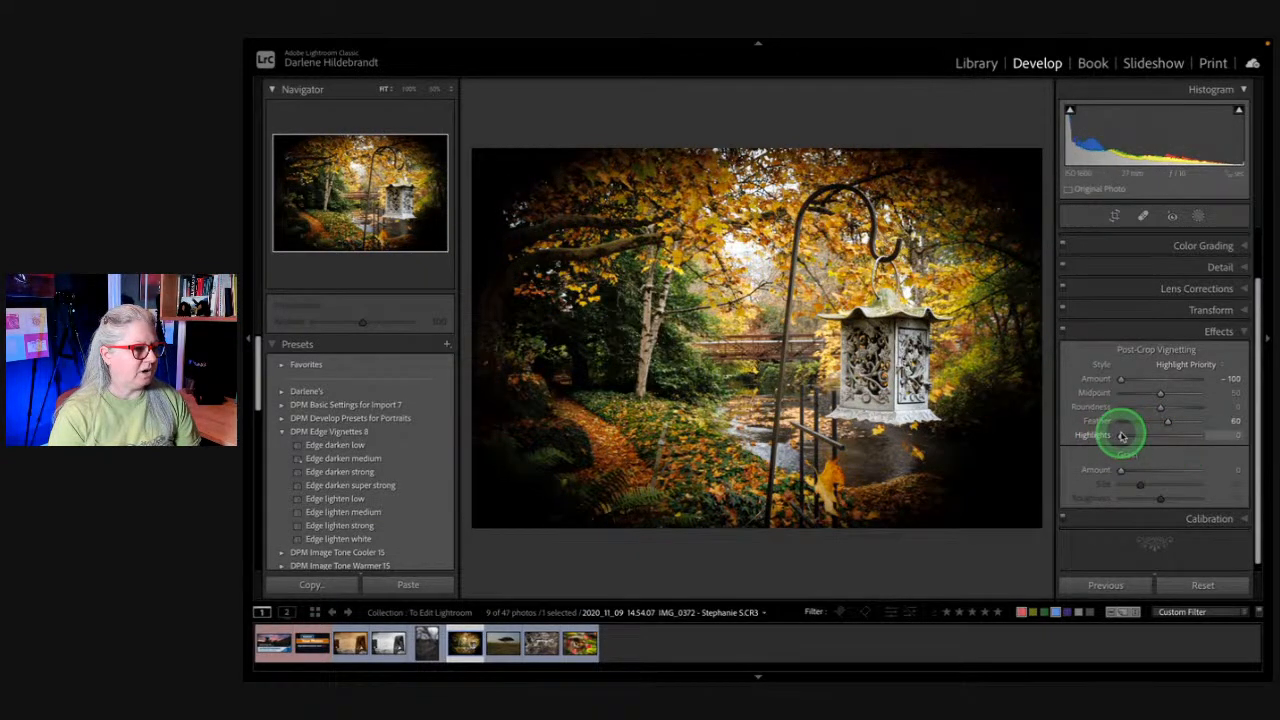
drag(1120, 435, 1178, 435)
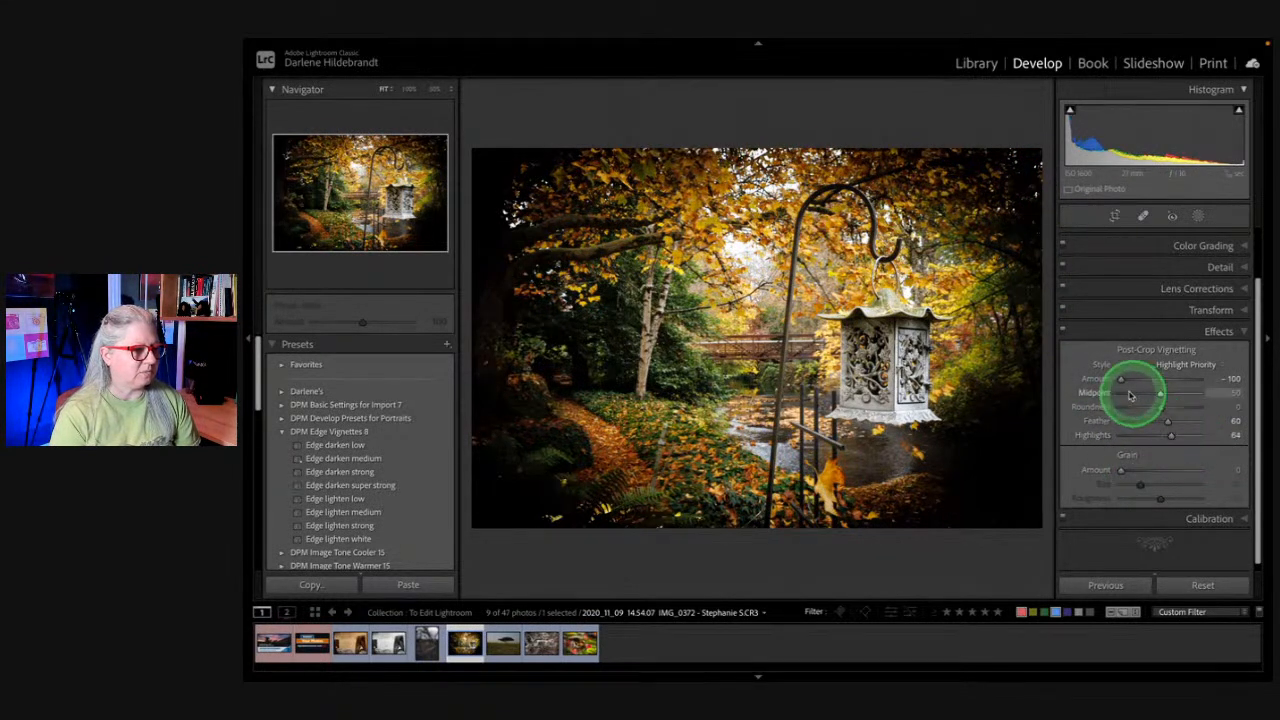
drag(1120, 378, 1145, 382)
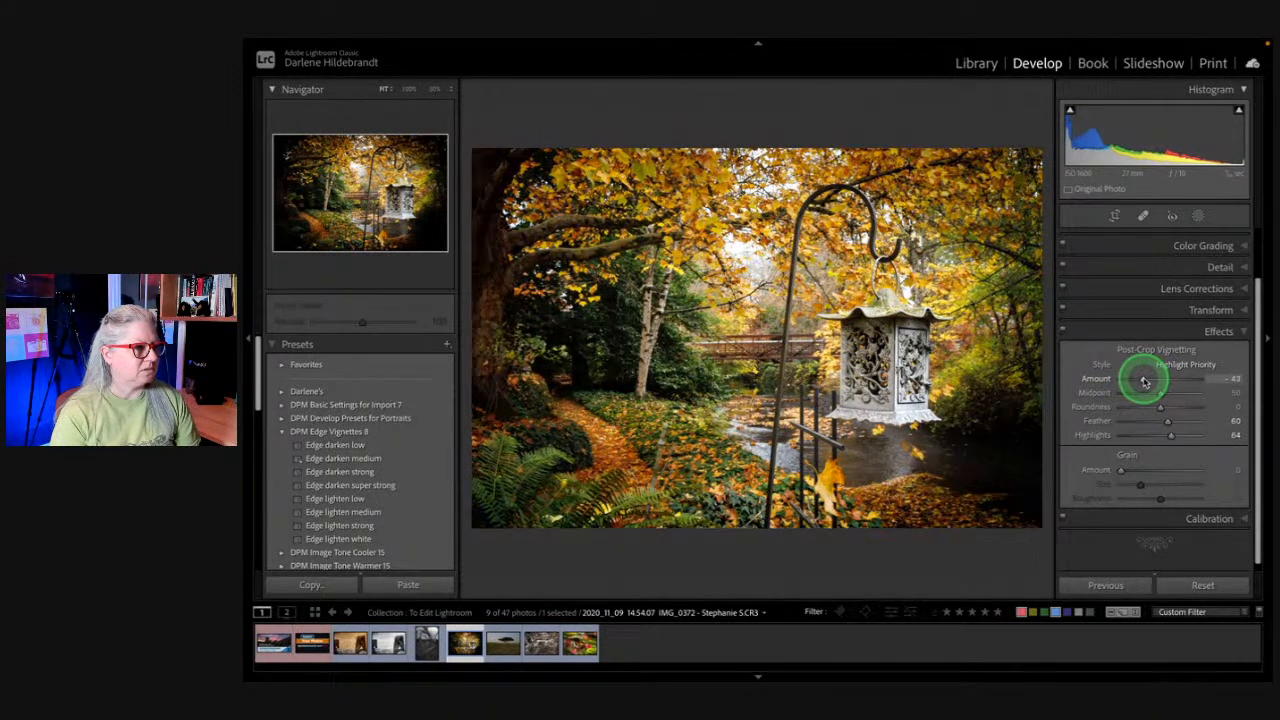
Step: Compare the vignette in Color Priority at about −54, and switch back to Highlight Priority with amount −41
click(1184, 364)
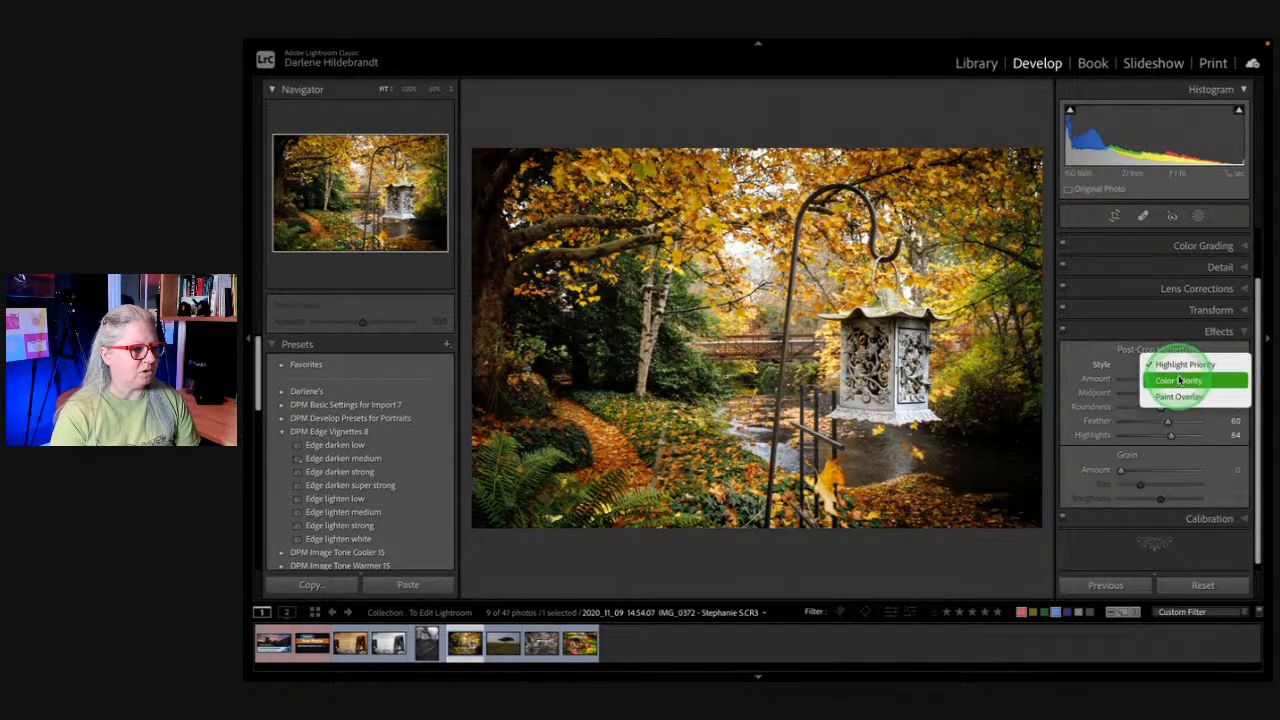
click(1165, 371)
drag(1150, 380, 1143, 380)
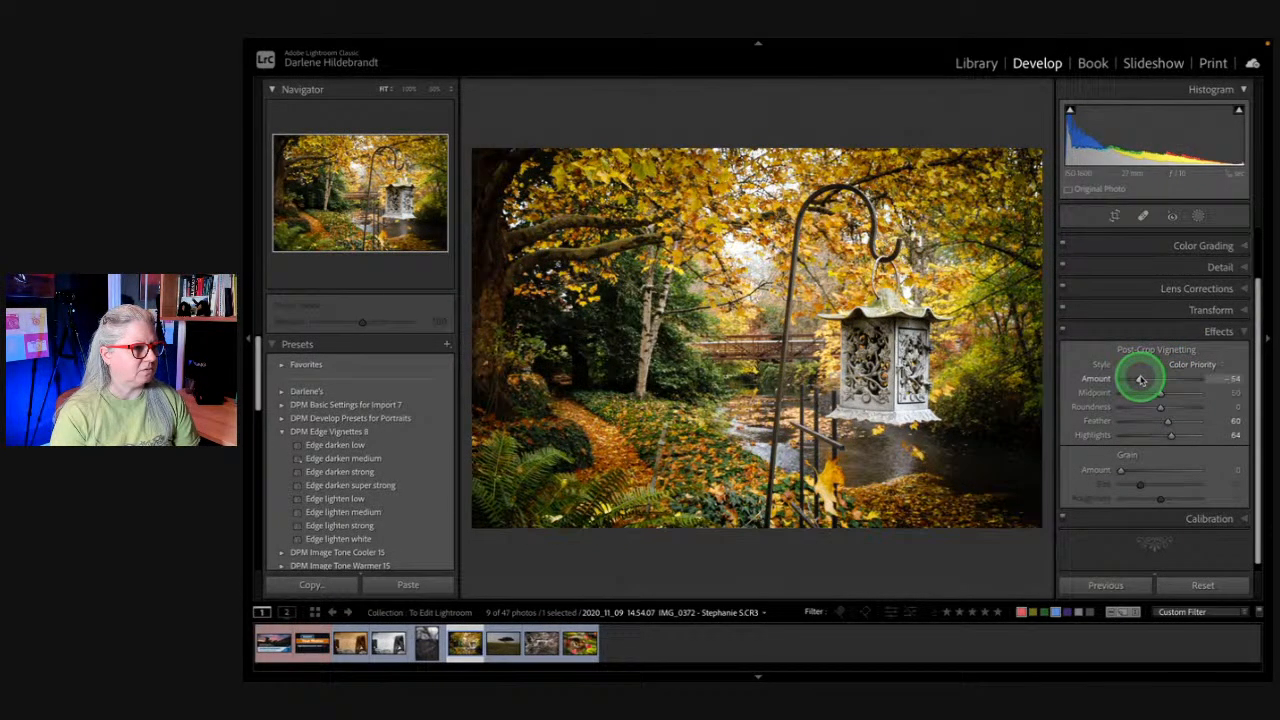
click(1172, 364)
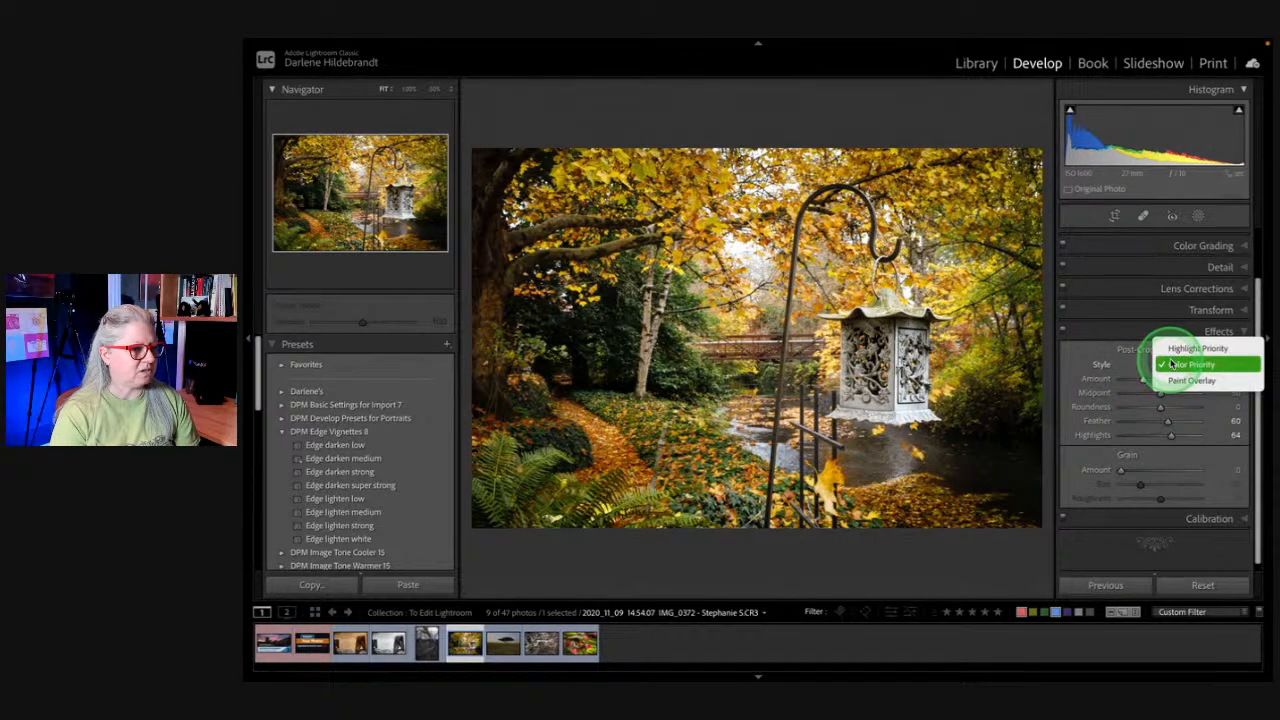
click(1170, 349)
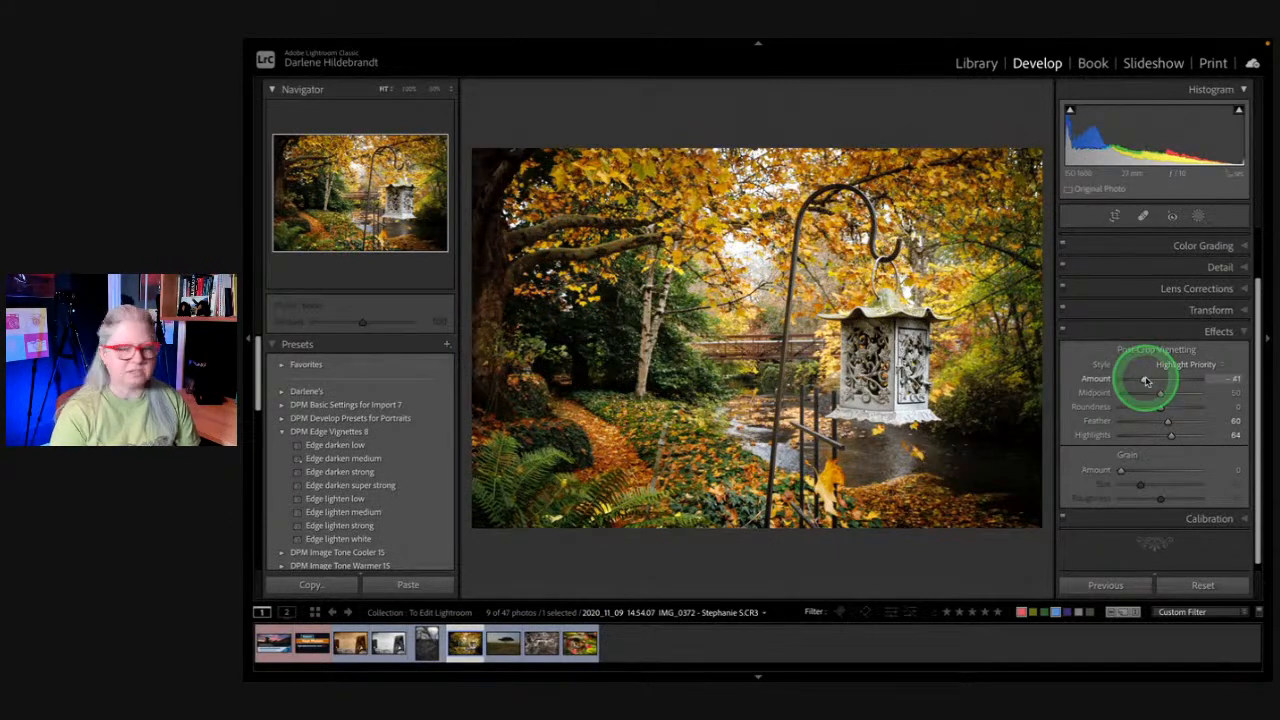
Step: Preview the vignette with a hard feather of 20, and settle on feather 79 and amount about −29
click(1164, 427)
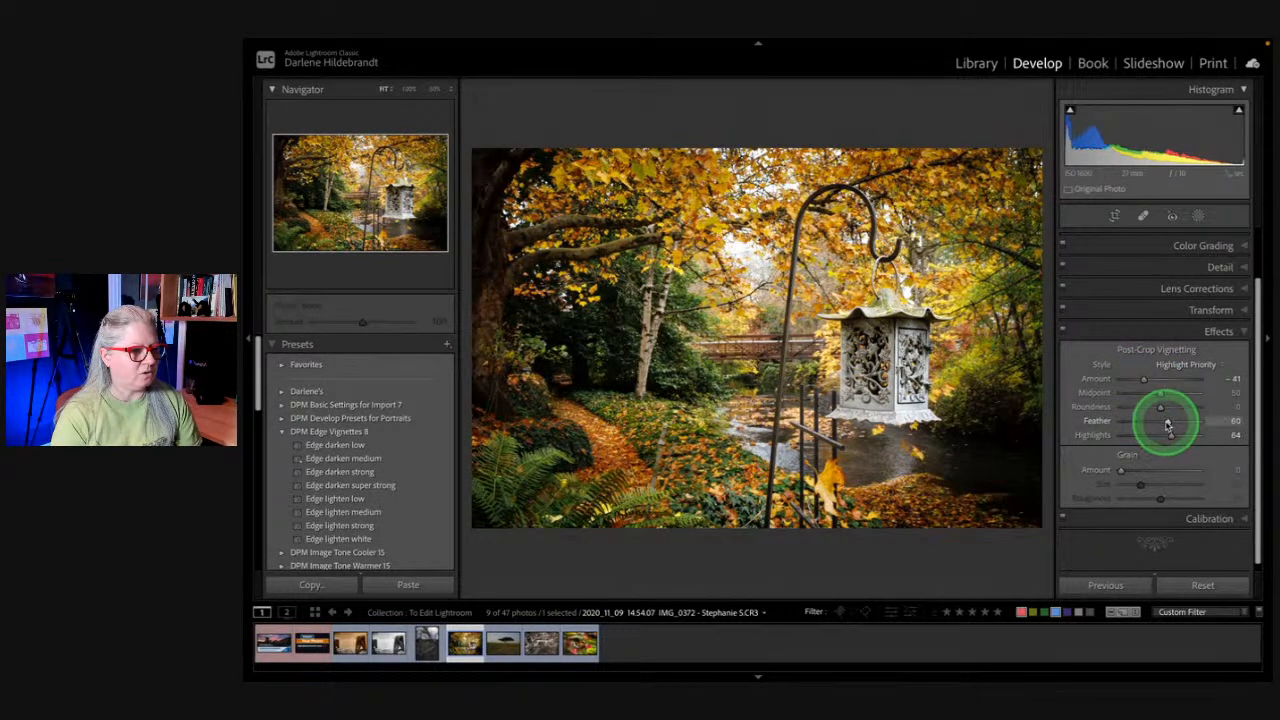
drag(1176, 425, 1140, 381)
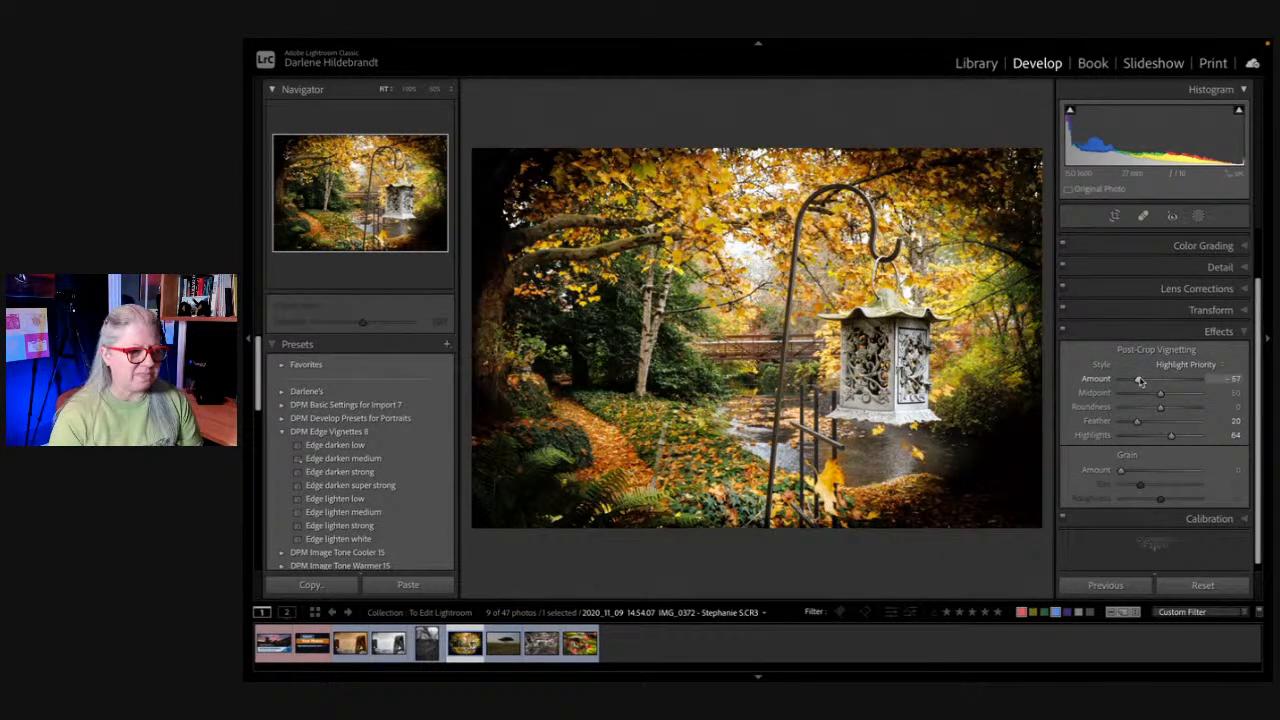
drag(1136, 421, 1182, 420)
drag(1137, 378, 1154, 381)
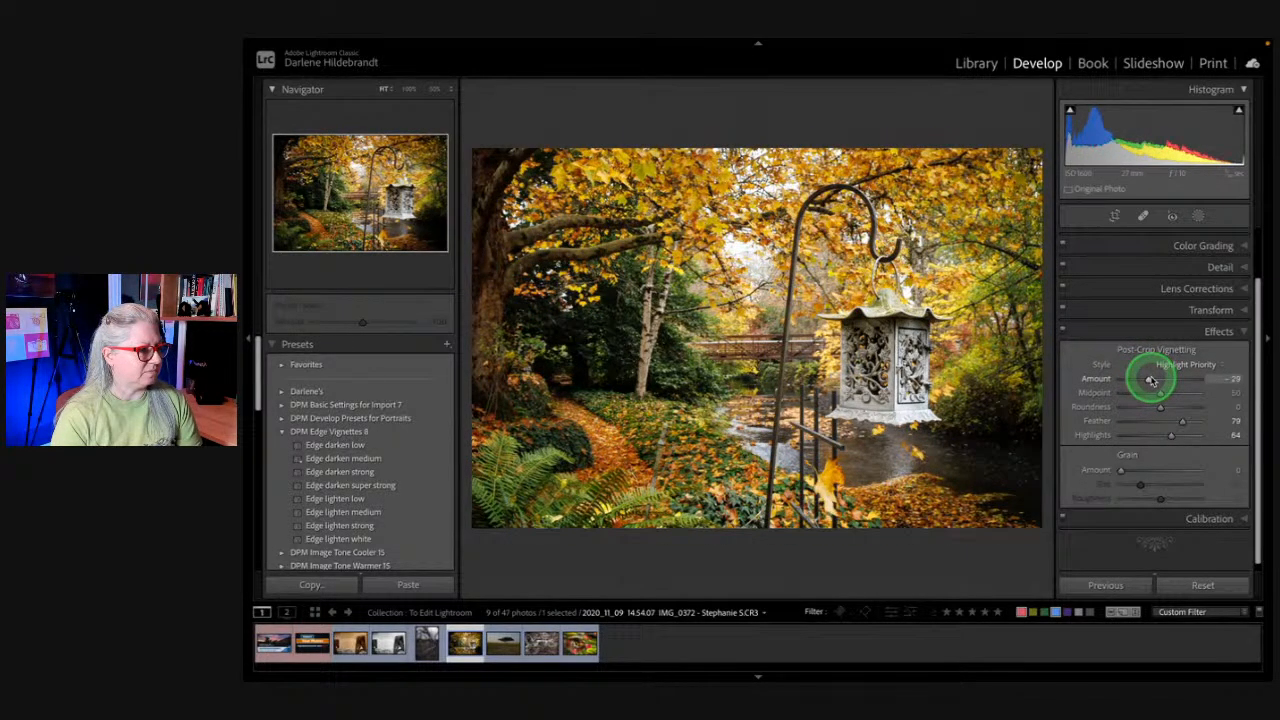
click(1200, 334)
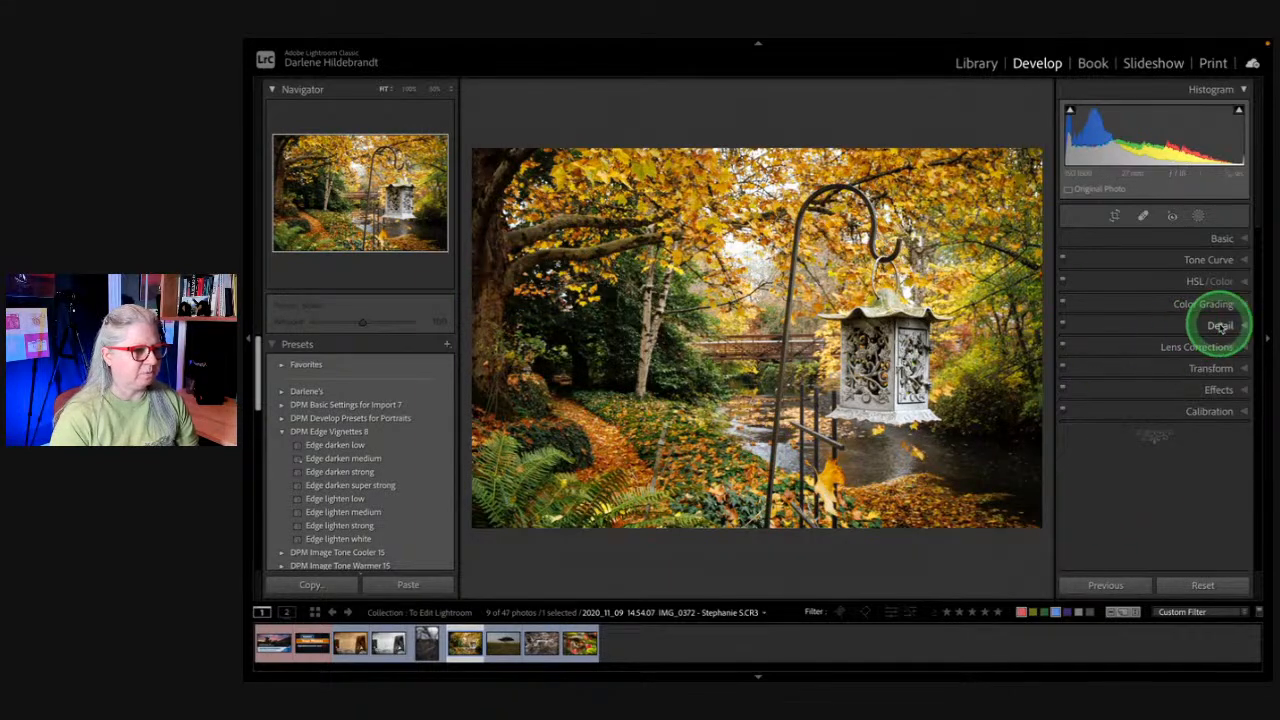
Step: Adjust the HSL luminance of the autumn colours: red −55, orange −17, yellow +16 and green −19
click(1171, 280)
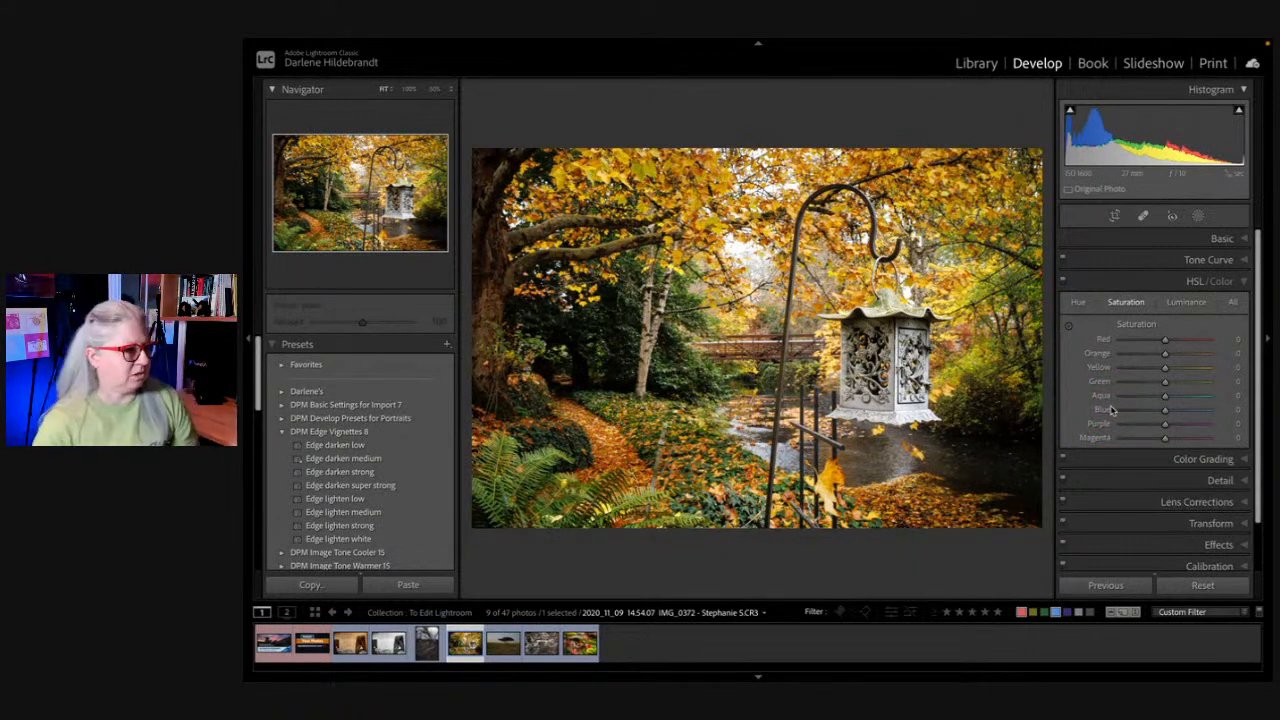
click(1187, 302)
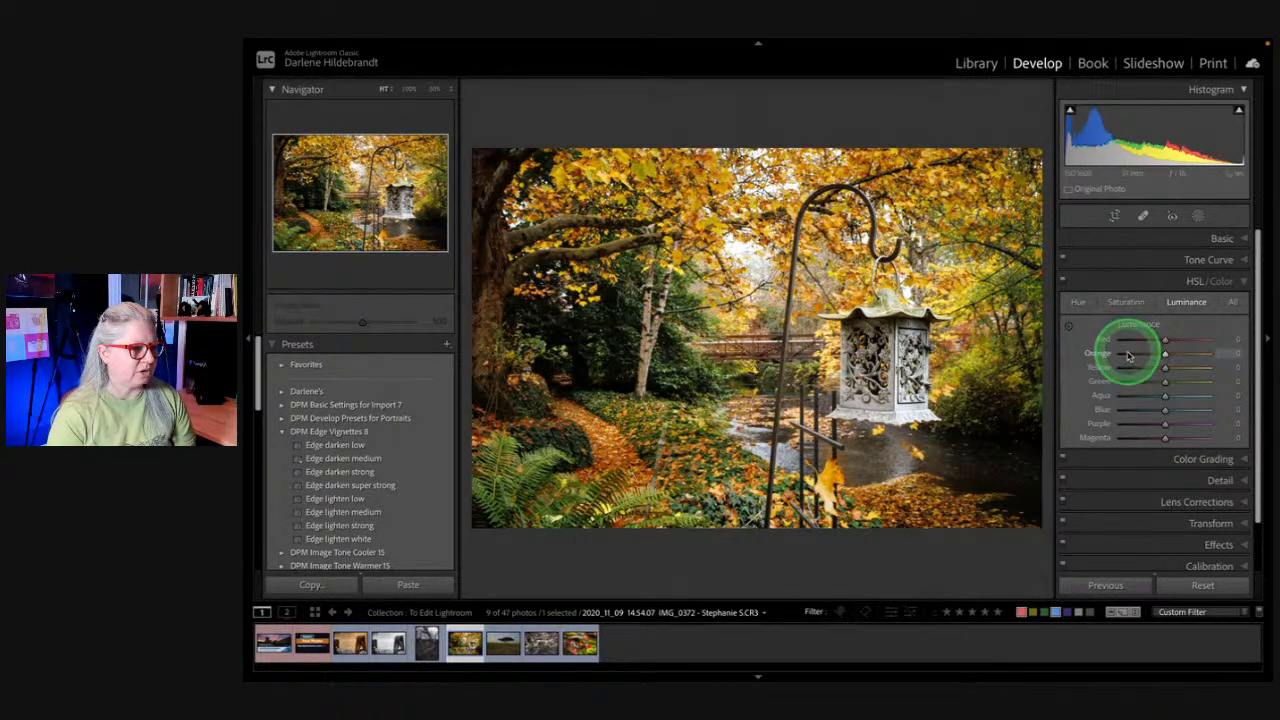
mouse_move(1164, 369)
mouse_down()
mouse_move(1185, 369)
mouse_move(1154, 355)
mouse_move(1165, 355)
mouse_up()
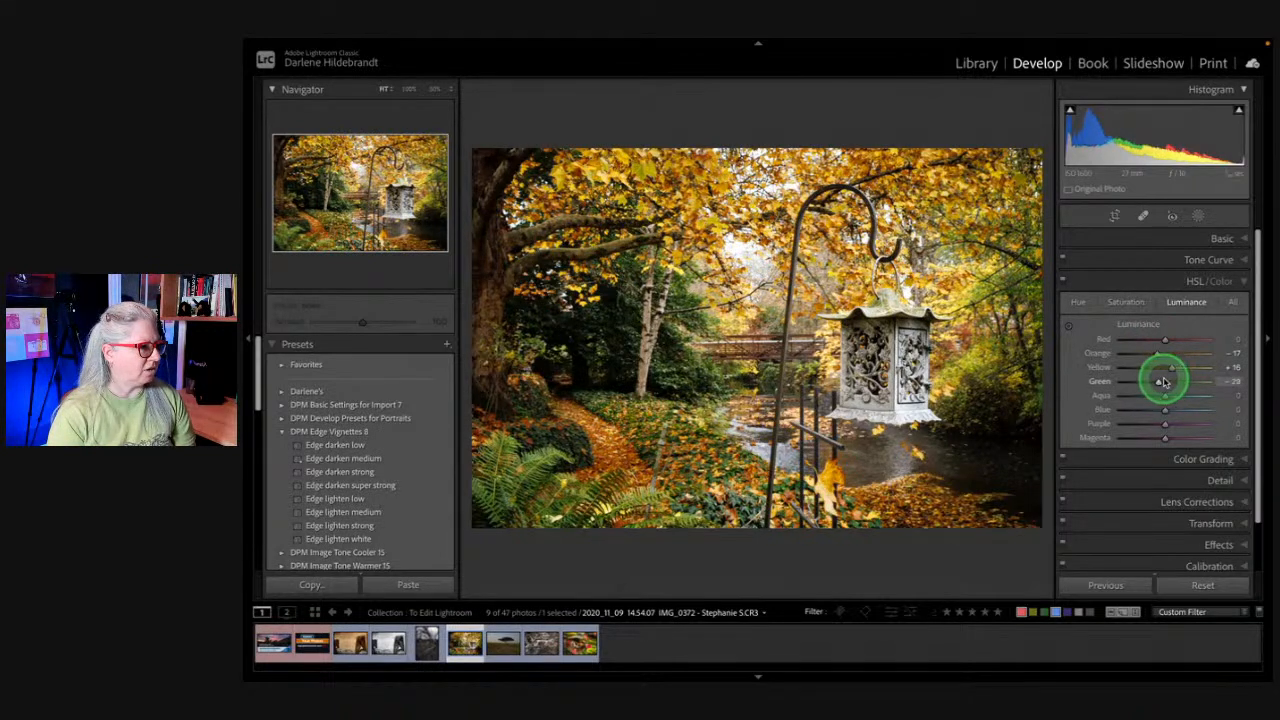
mouse_move(1164, 381)
mouse_down()
mouse_move(1194, 381)
mouse_move(1106, 381)
mouse_move(1214, 381)
mouse_move(1167, 381)
mouse_up()
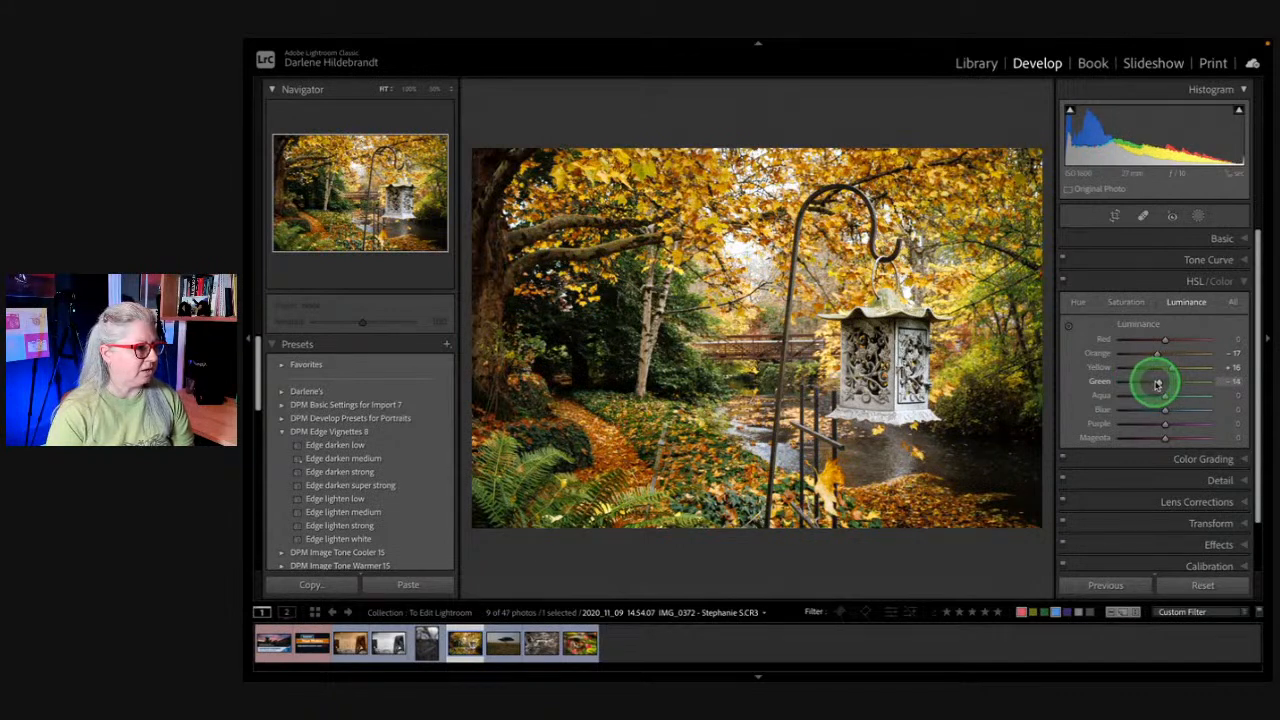
drag(1157, 384, 955, 380)
drag(1136, 376, 883, 368)
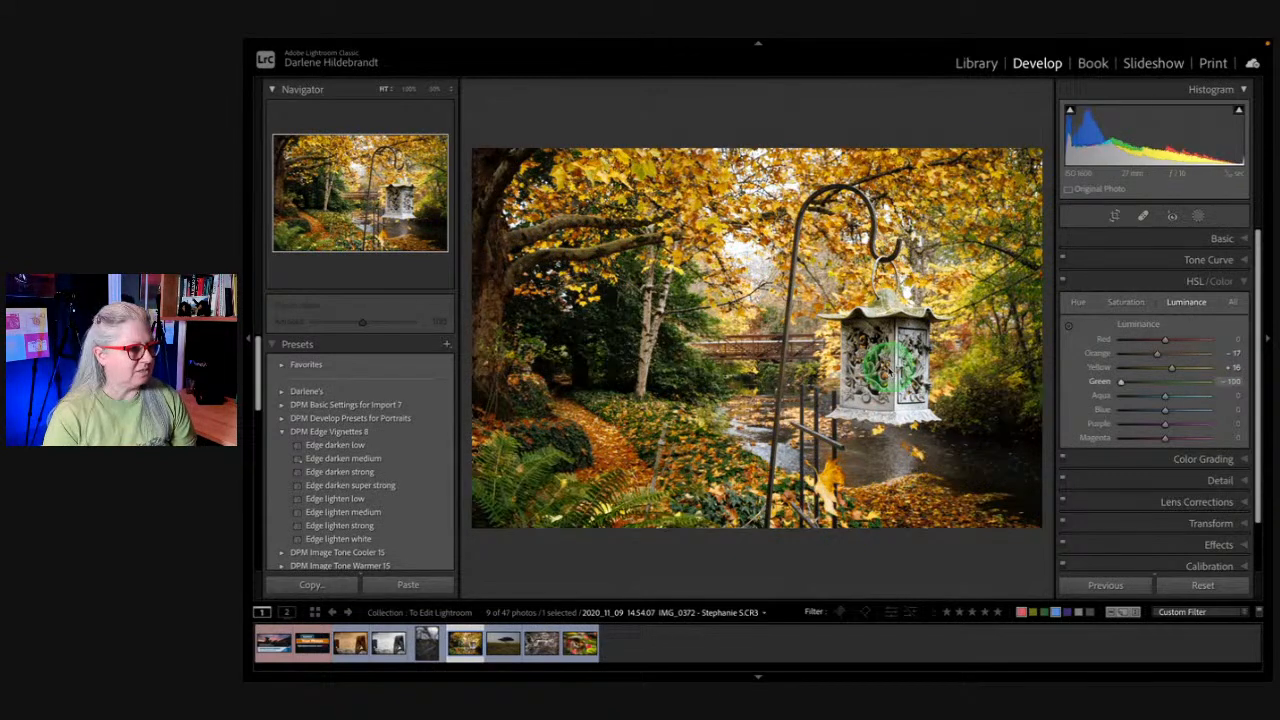
drag(1117, 368, 600, 455)
drag(1086, 335, 1140, 341)
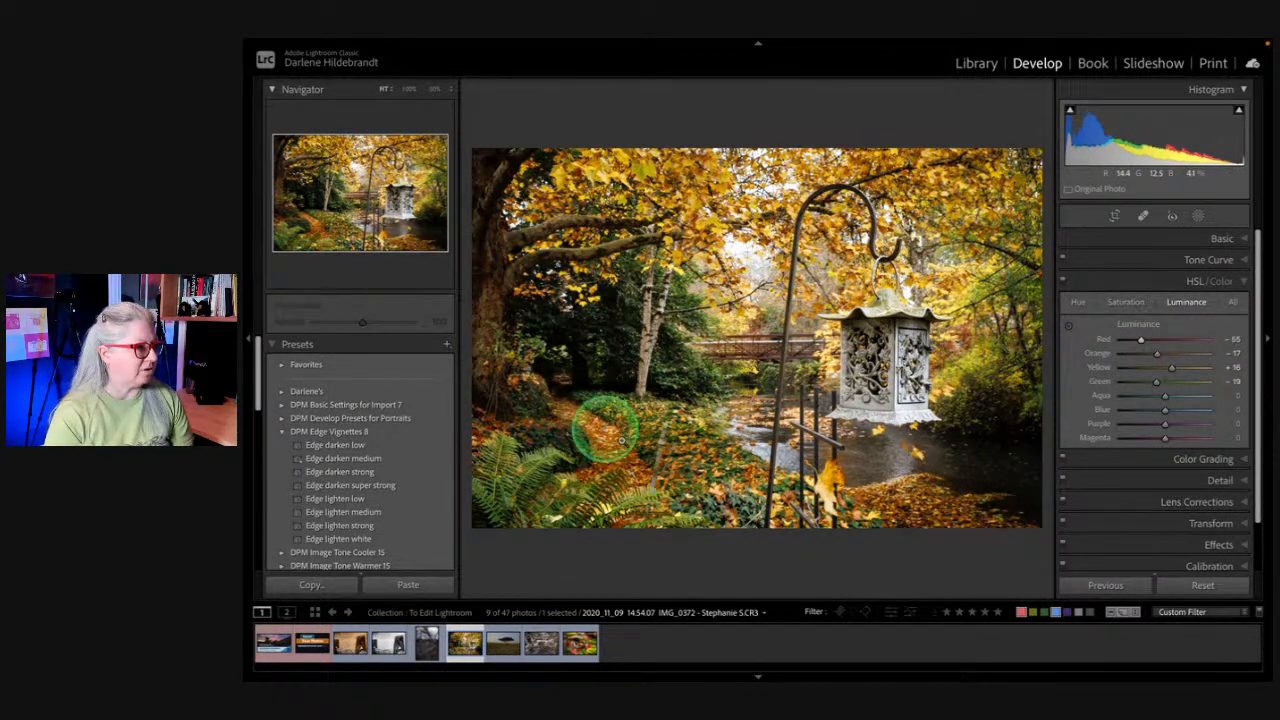
Step: Raise the blue luminance to +86, test the aqua, purple and magenta luminance, and reset those three to 0
drag(1160, 412, 1204, 389)
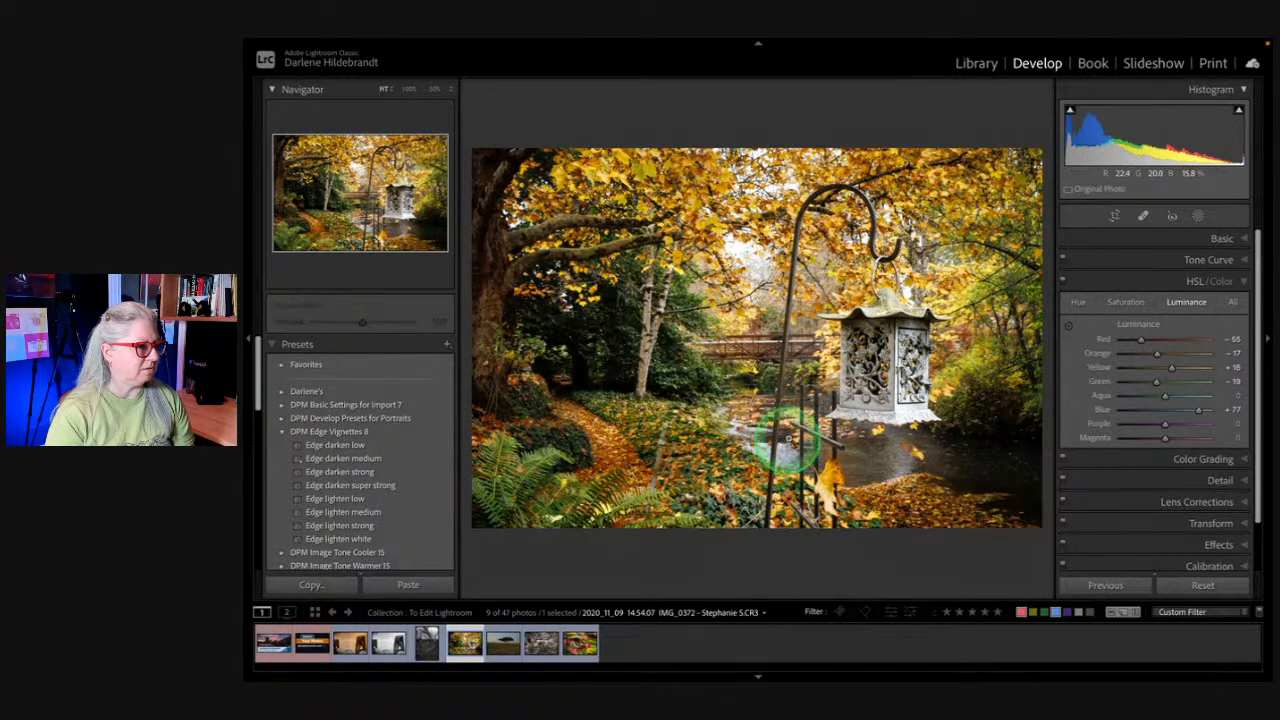
mouse_move(1200, 402)
mouse_down()
mouse_move(1089, 400)
mouse_move(1211, 400)
mouse_move(1200, 403)
mouse_up()
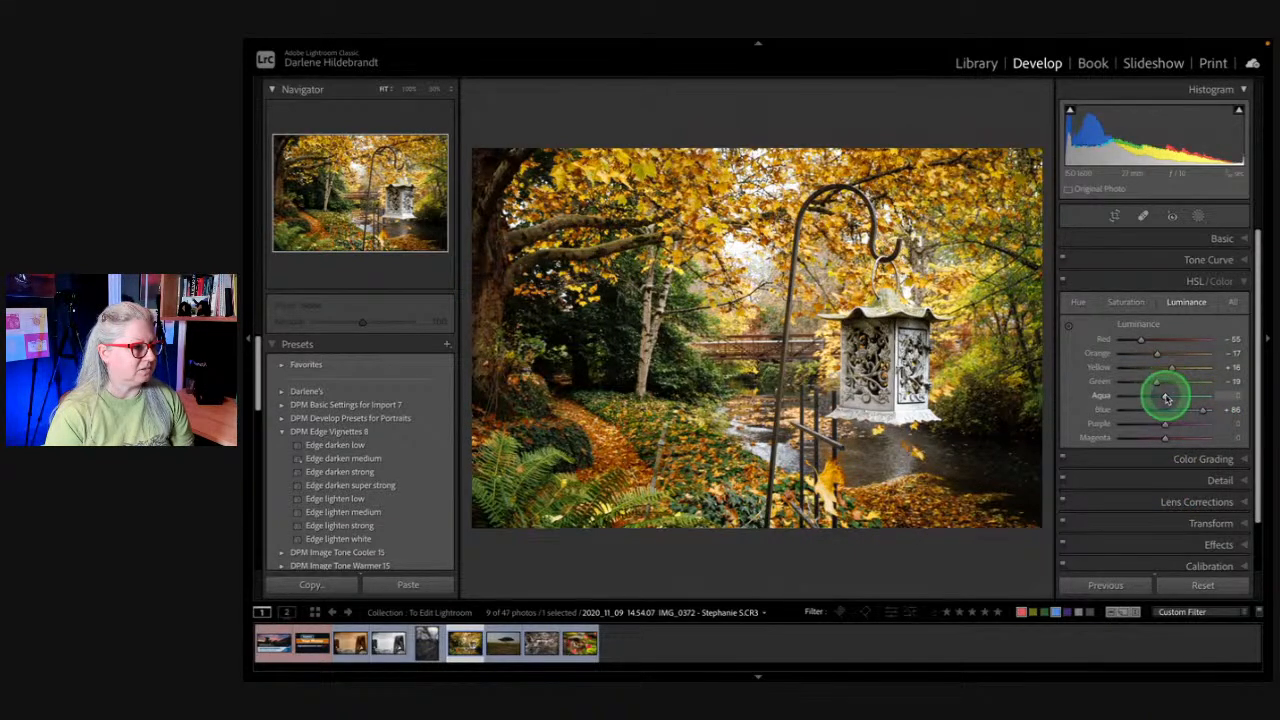
drag(1164, 396, 1208, 423)
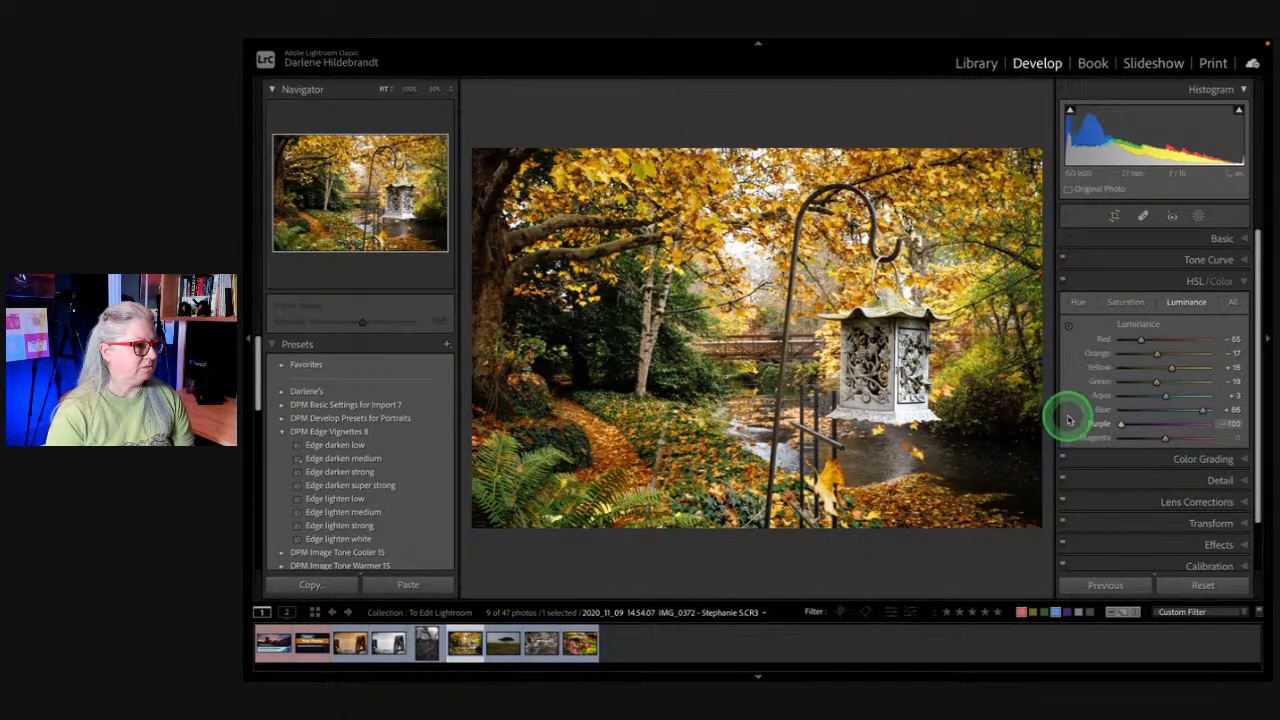
drag(1128, 422, 1169, 437)
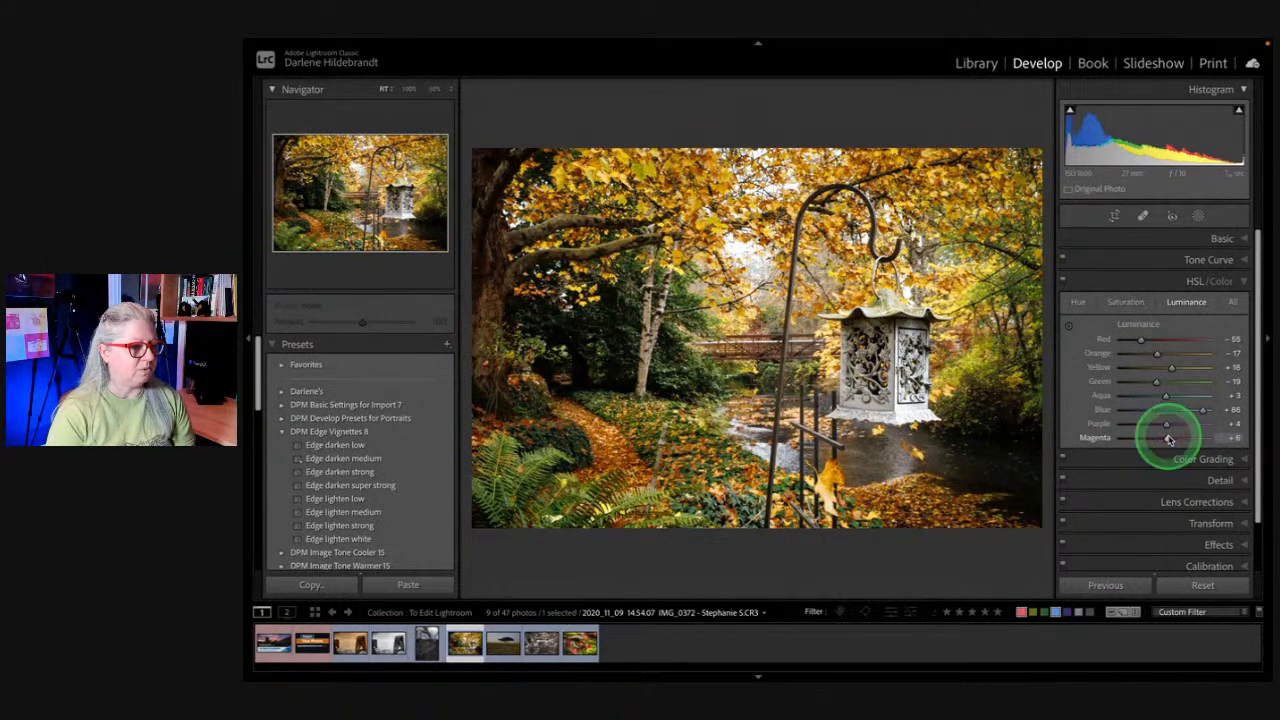
double_click(1169, 439)
double_click(1166, 425)
double_click(1166, 396)
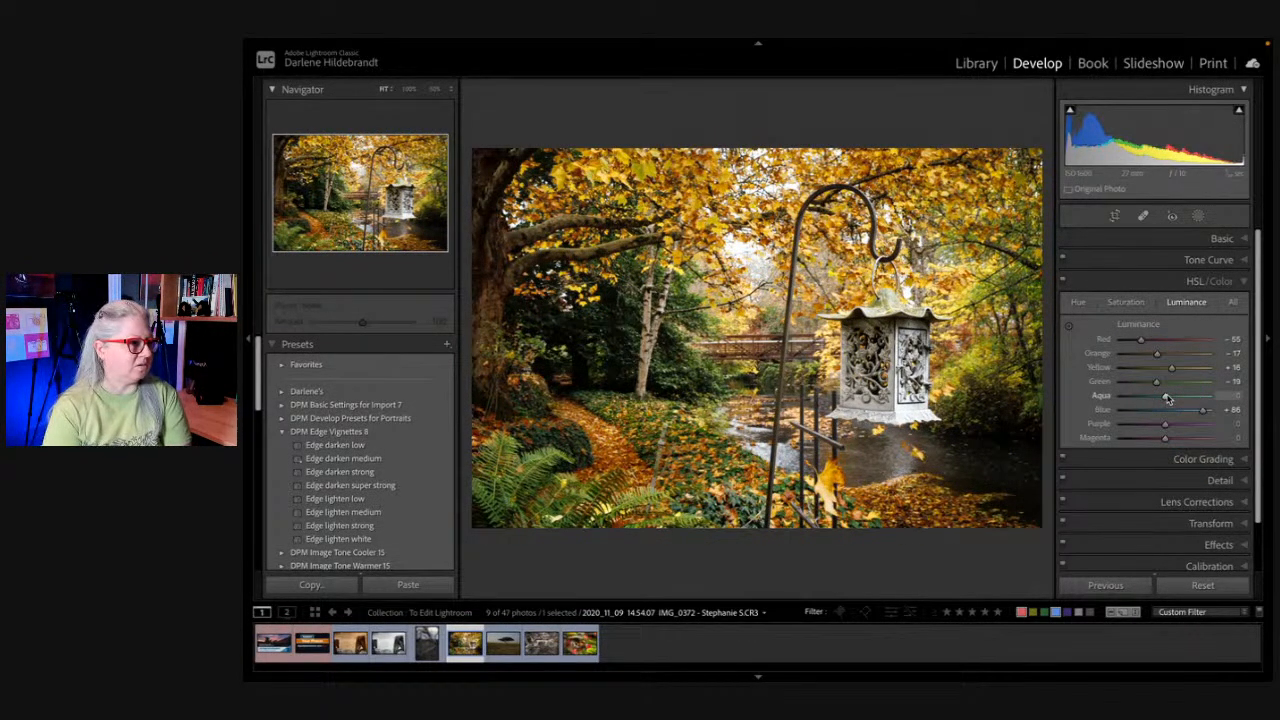
Step: Test the red saturation at both extremes and reset it to 0, with orange saturation at −20, yellow at +34 and green at +19
click(1163, 349)
click(1126, 302)
click(1141, 452)
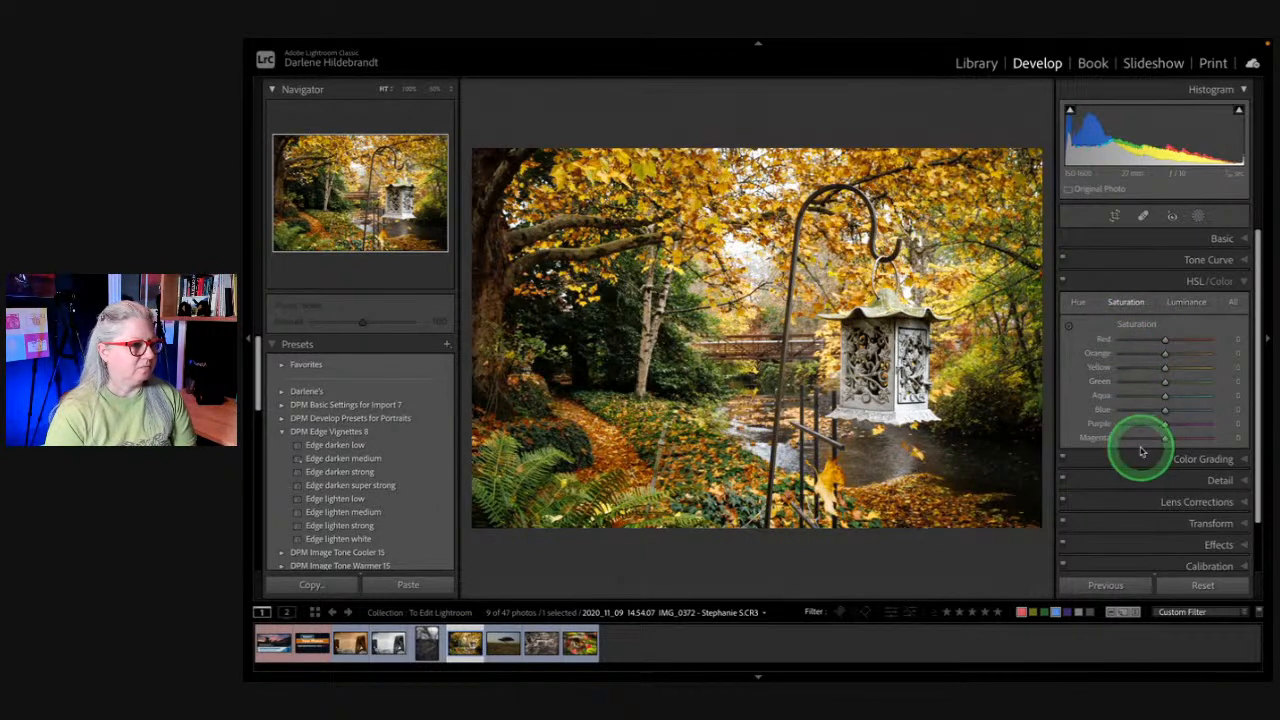
click(1166, 370)
mouse_move(1165, 370)
mouse_down()
mouse_move(1203, 369)
mouse_move(1088, 368)
mouse_move(1164, 370)
mouse_up()
mouse_move(1164, 354)
mouse_down()
mouse_move(1199, 355)
mouse_move(1086, 353)
mouse_move(1175, 356)
mouse_up()
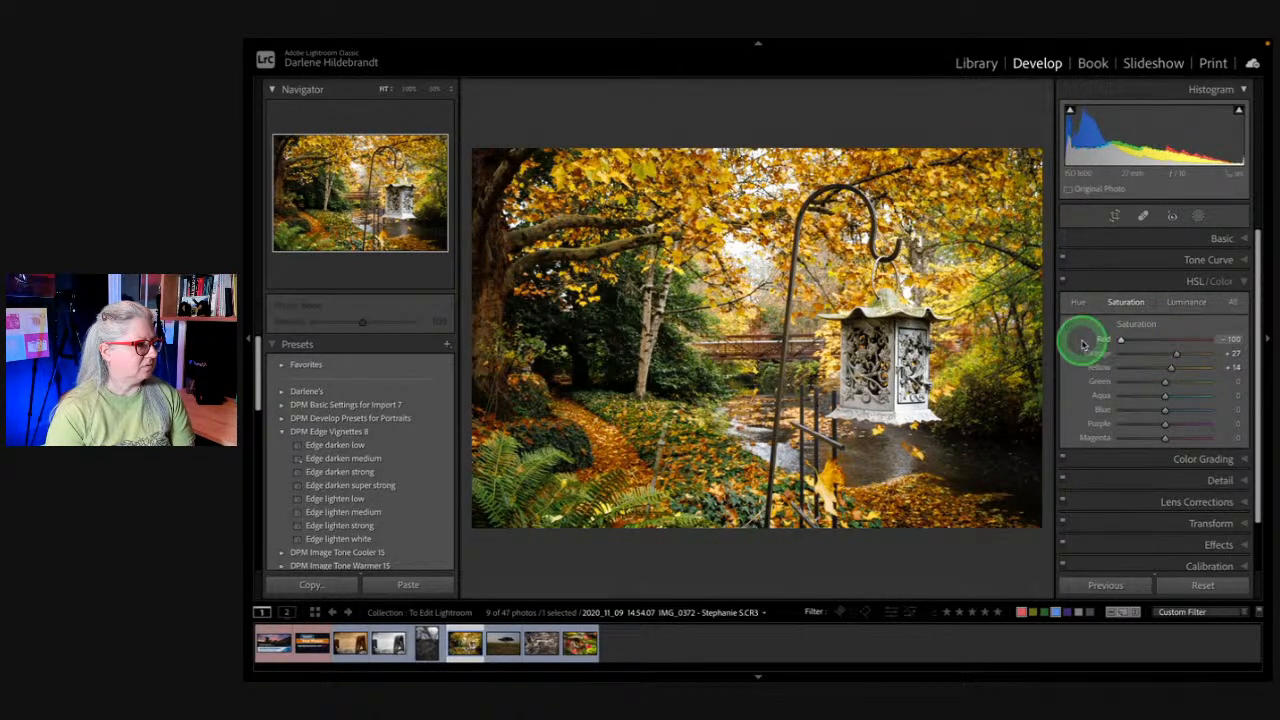
drag(1083, 344, 1248, 343)
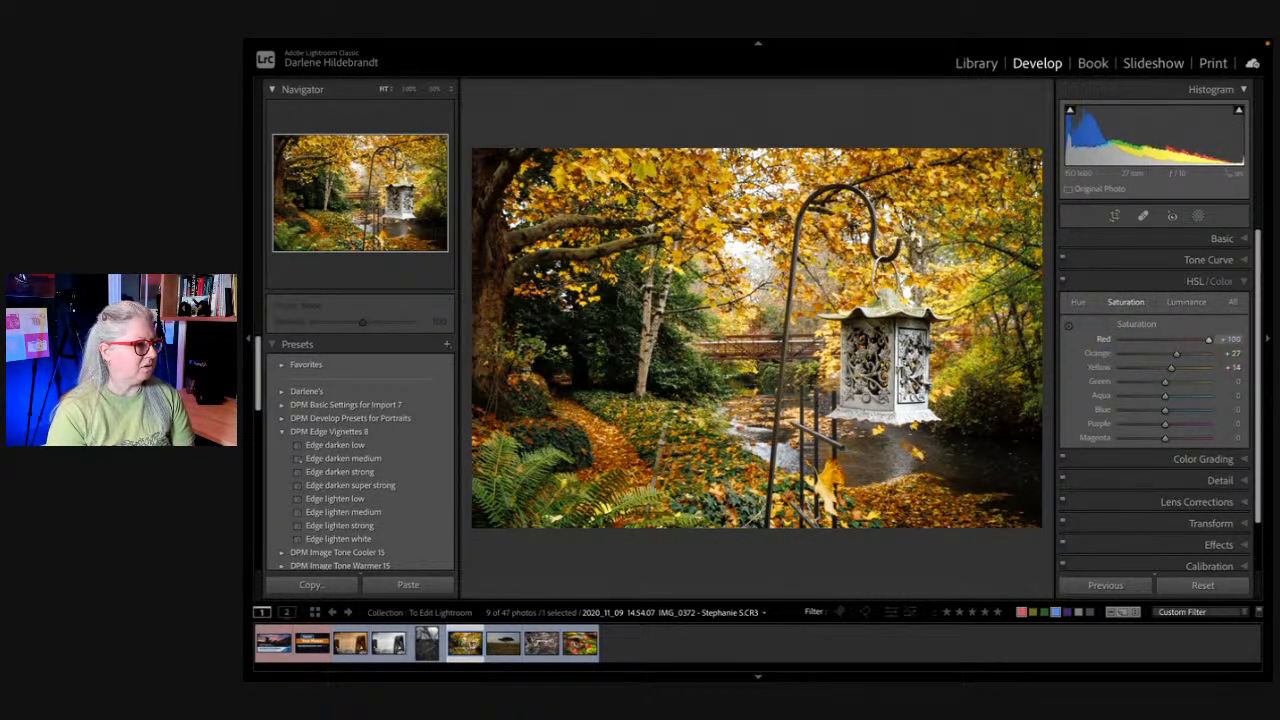
mouse_move(1165, 377)
mouse_down()
mouse_move(1214, 380)
mouse_move(1120, 382)
mouse_move(1220, 380)
mouse_move(1167, 382)
mouse_up()
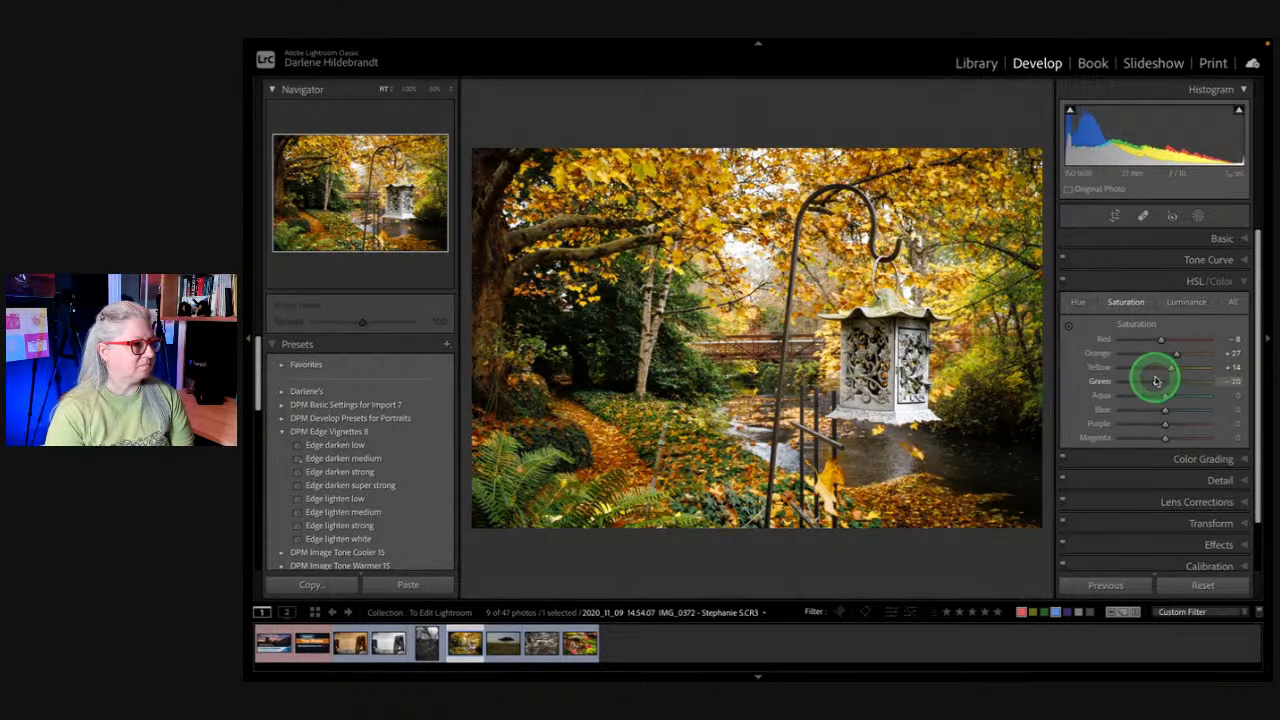
drag(1171, 367, 1164, 340)
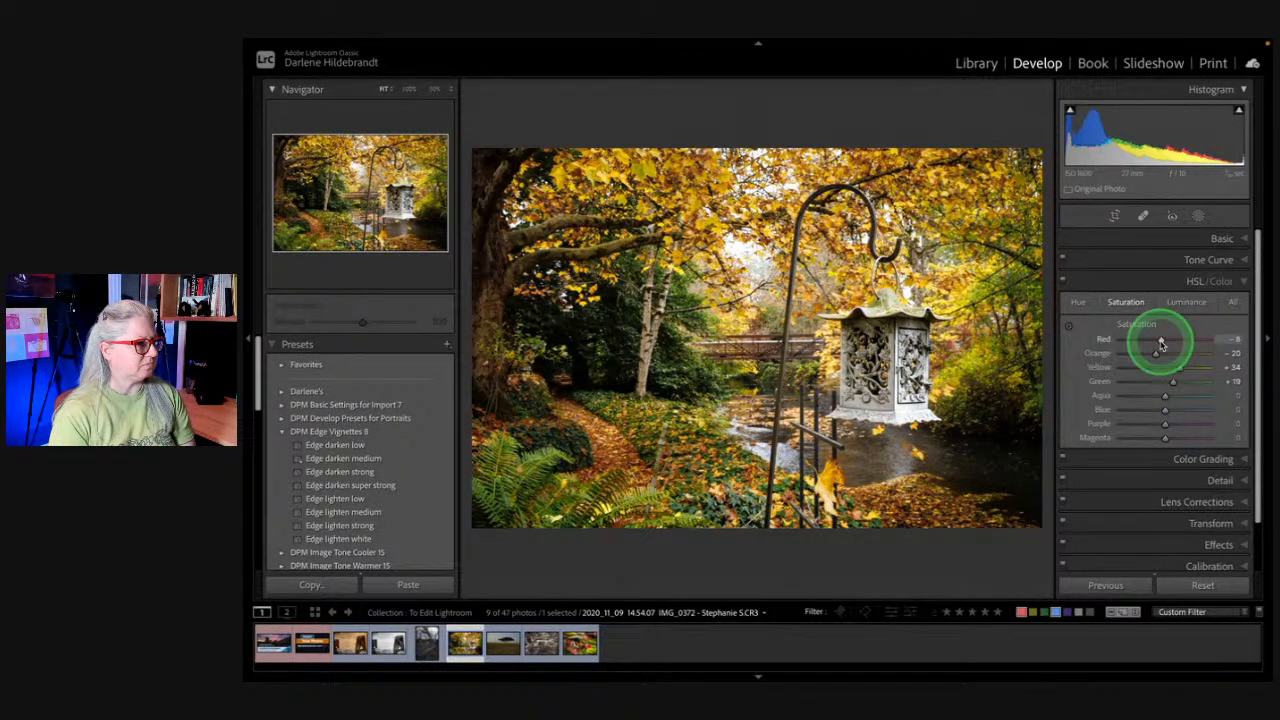
Step: Compare the whole photo with and without the HSL adjustments
click(1063, 284)
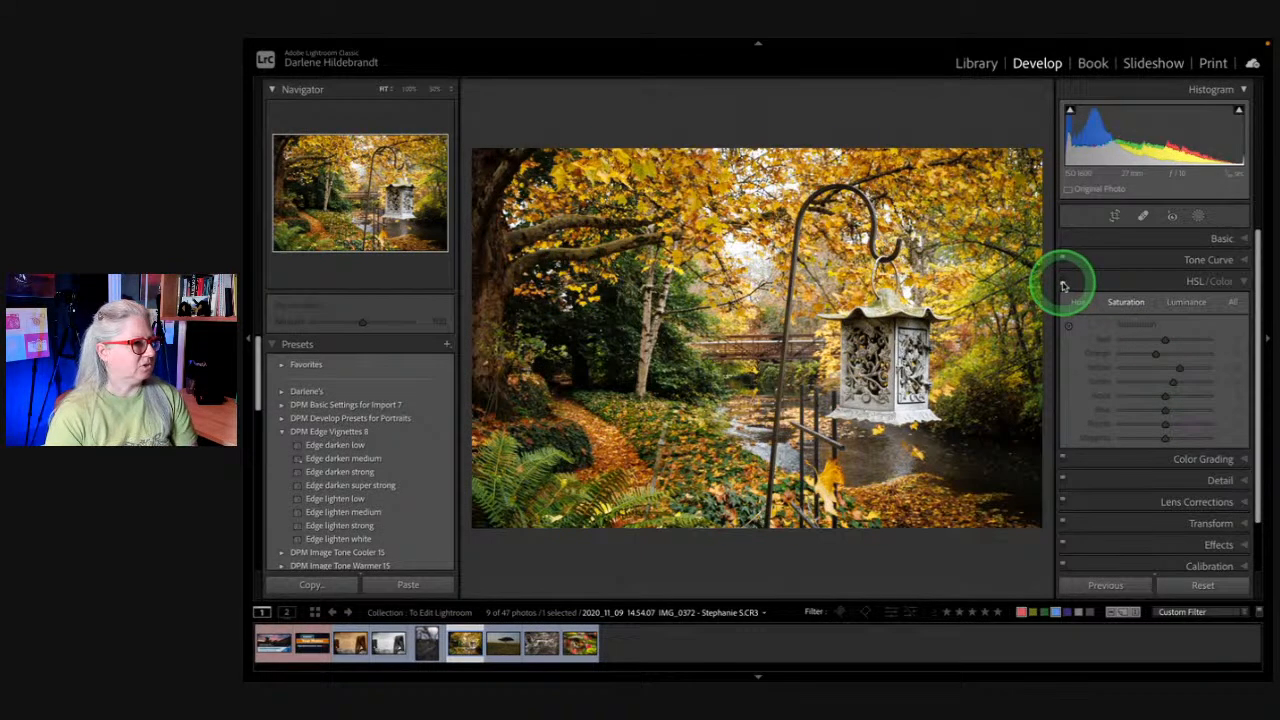
click(1063, 284)
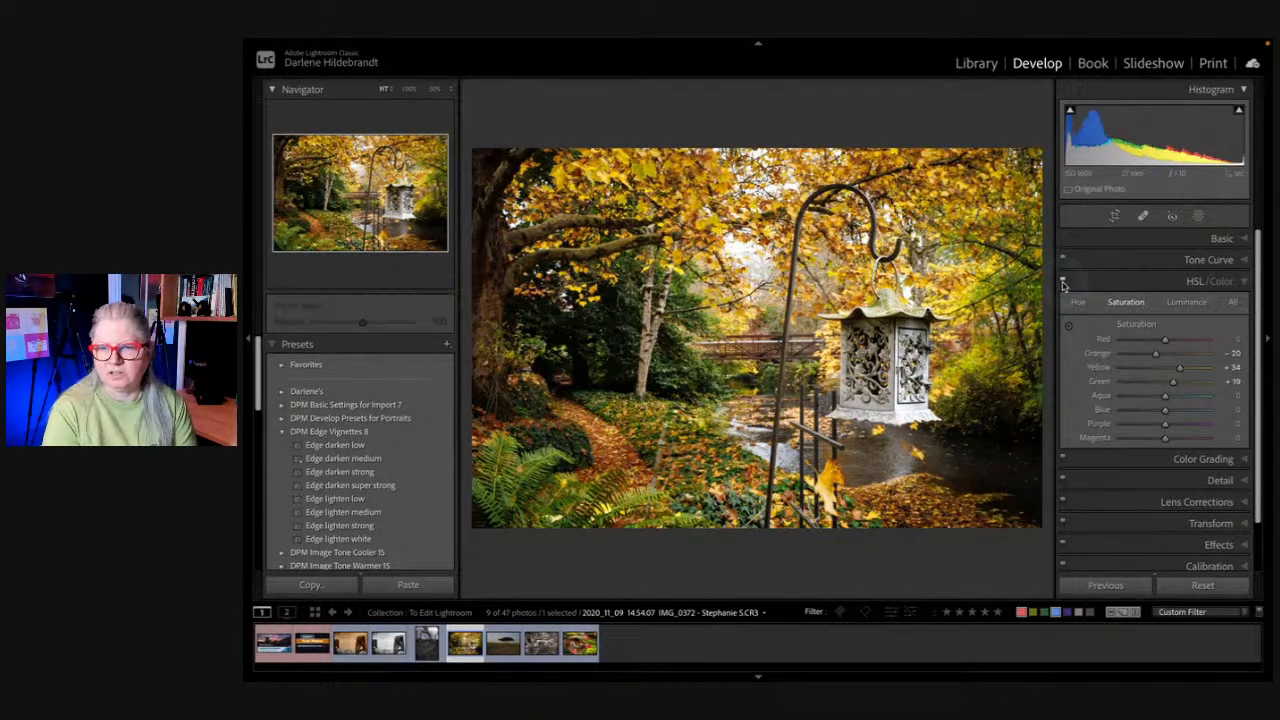
click(1063, 284)
click(1063, 284)
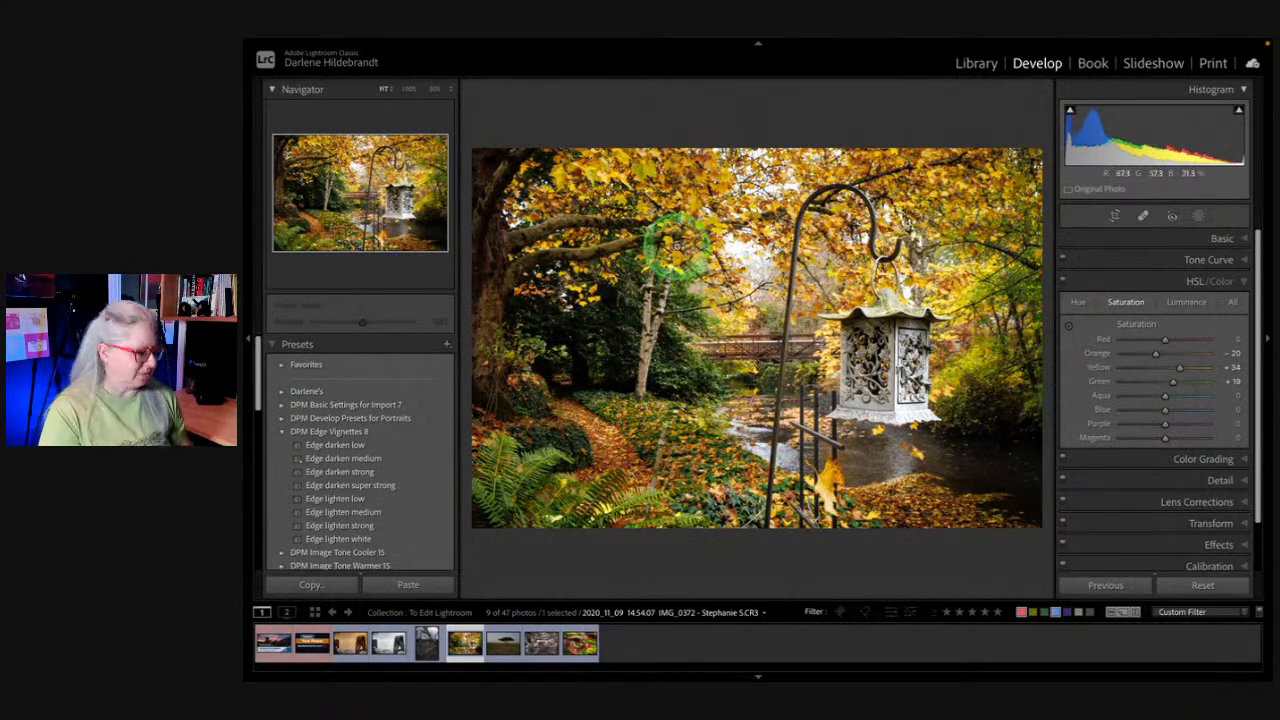
Step: Examine the trees and leaf-covered path at 66.7% zoom with the HSL adjustments off and on, and return to the full view
click(677, 246)
drag(1048, 262, 946, 274)
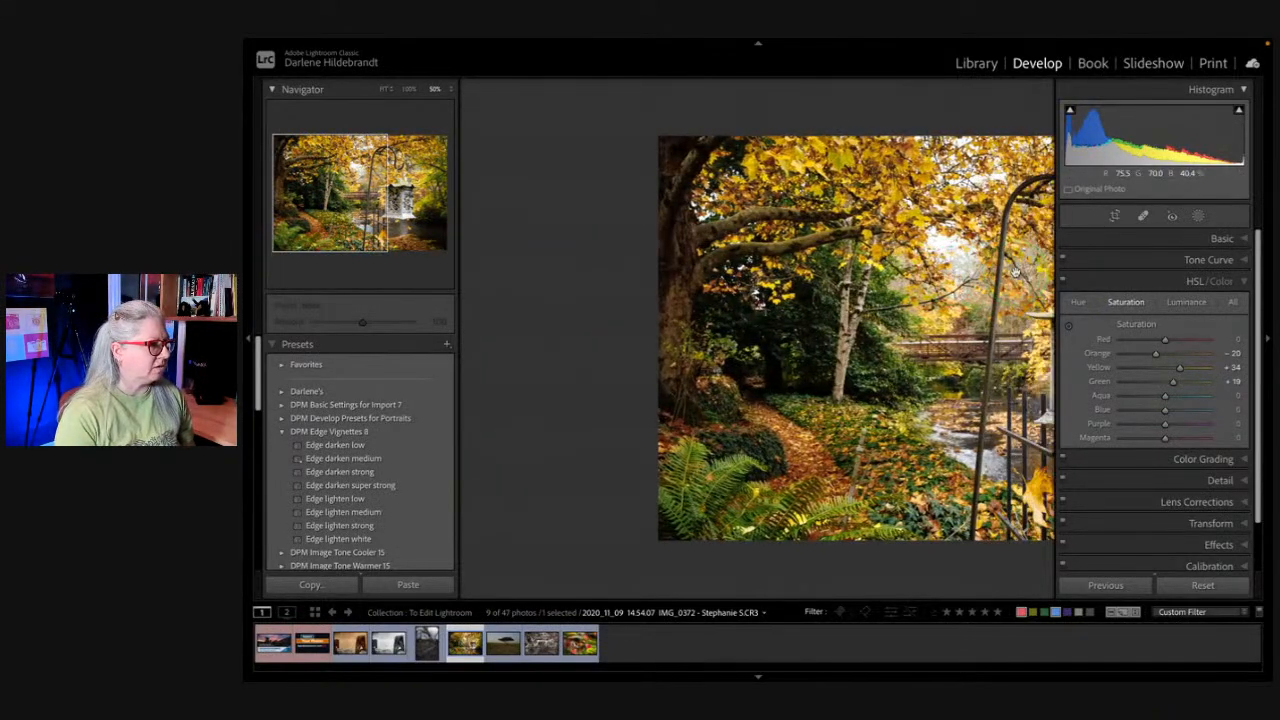
click(449, 89)
click(456, 104)
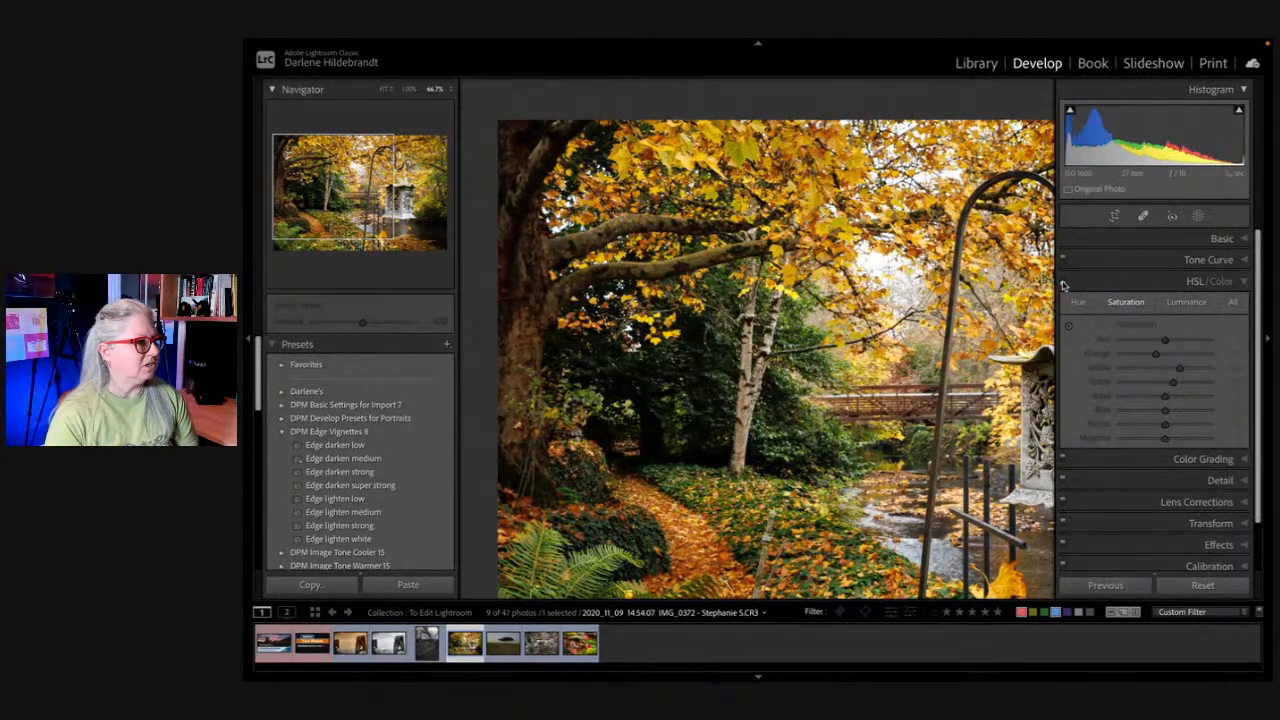
click(1063, 284)
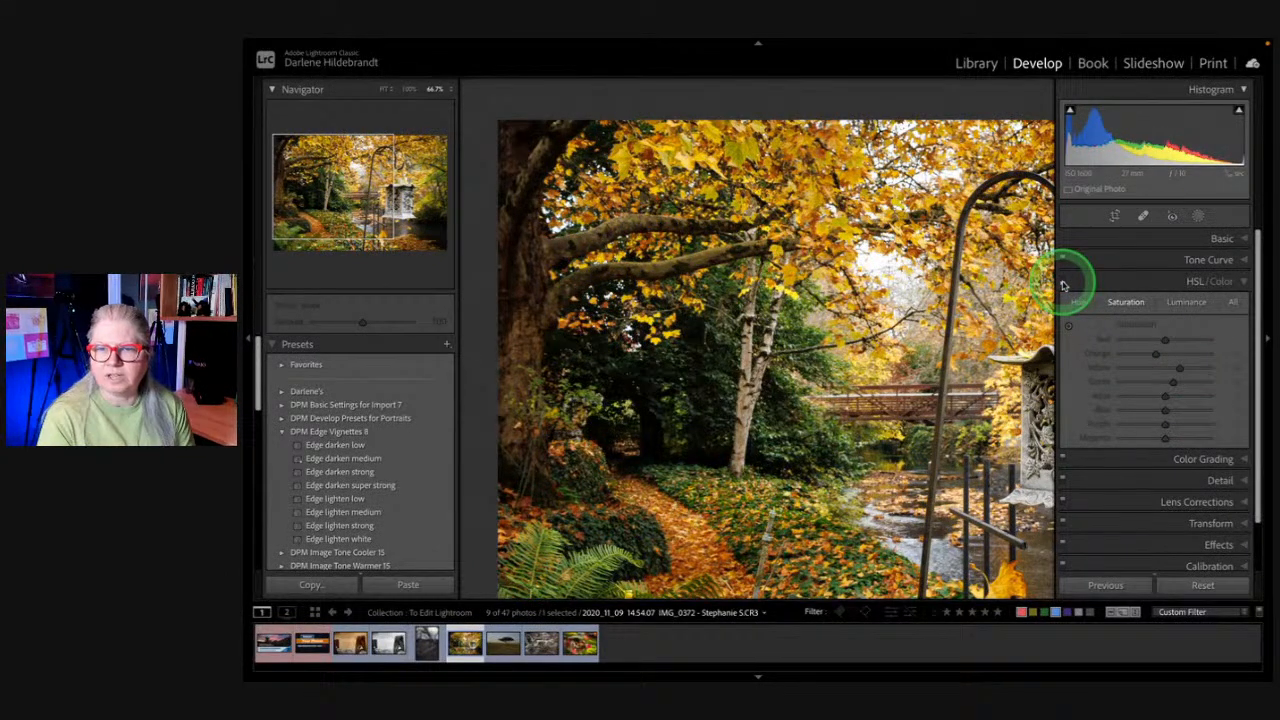
click(1063, 284)
click(1063, 284)
click(1063, 284)
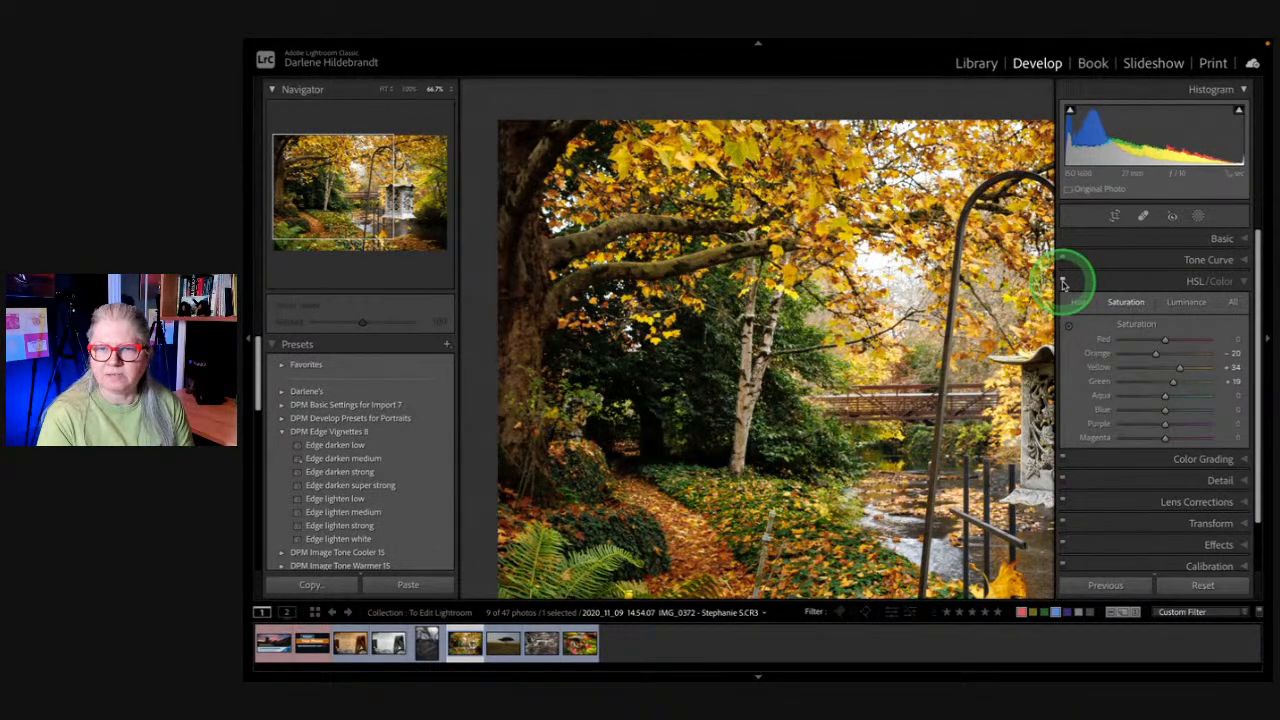
click(1063, 284)
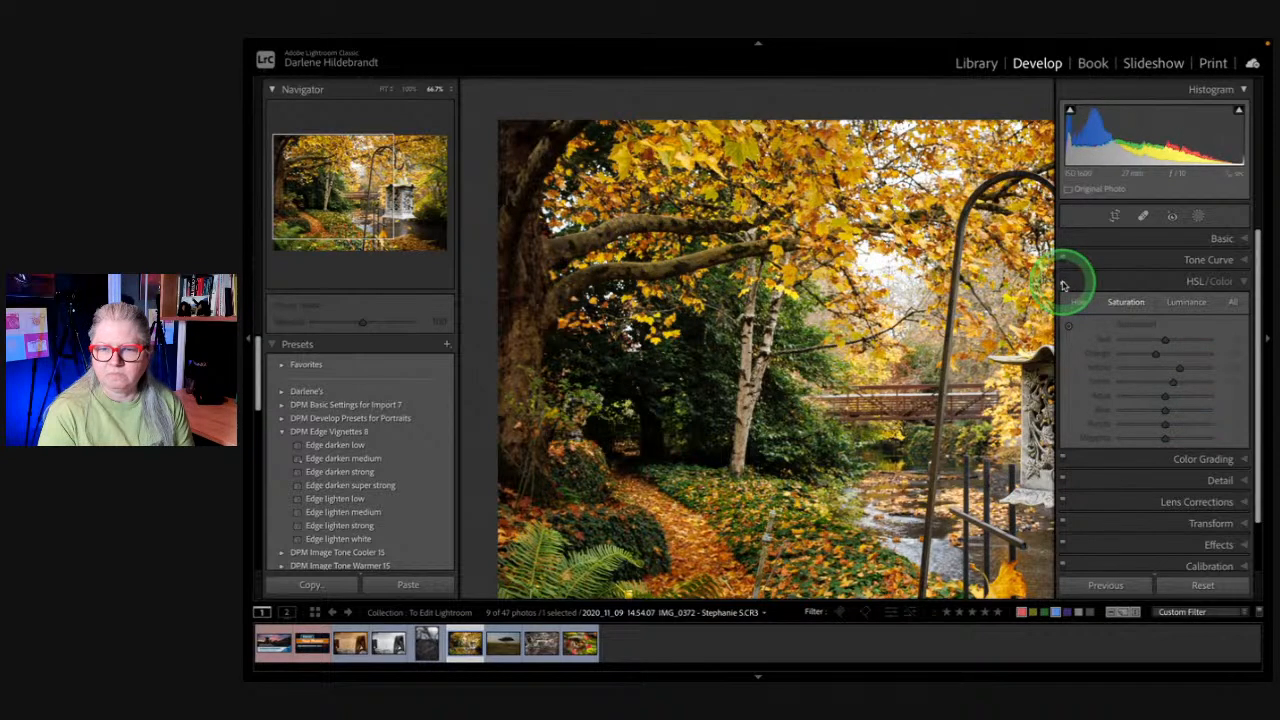
click(1063, 284)
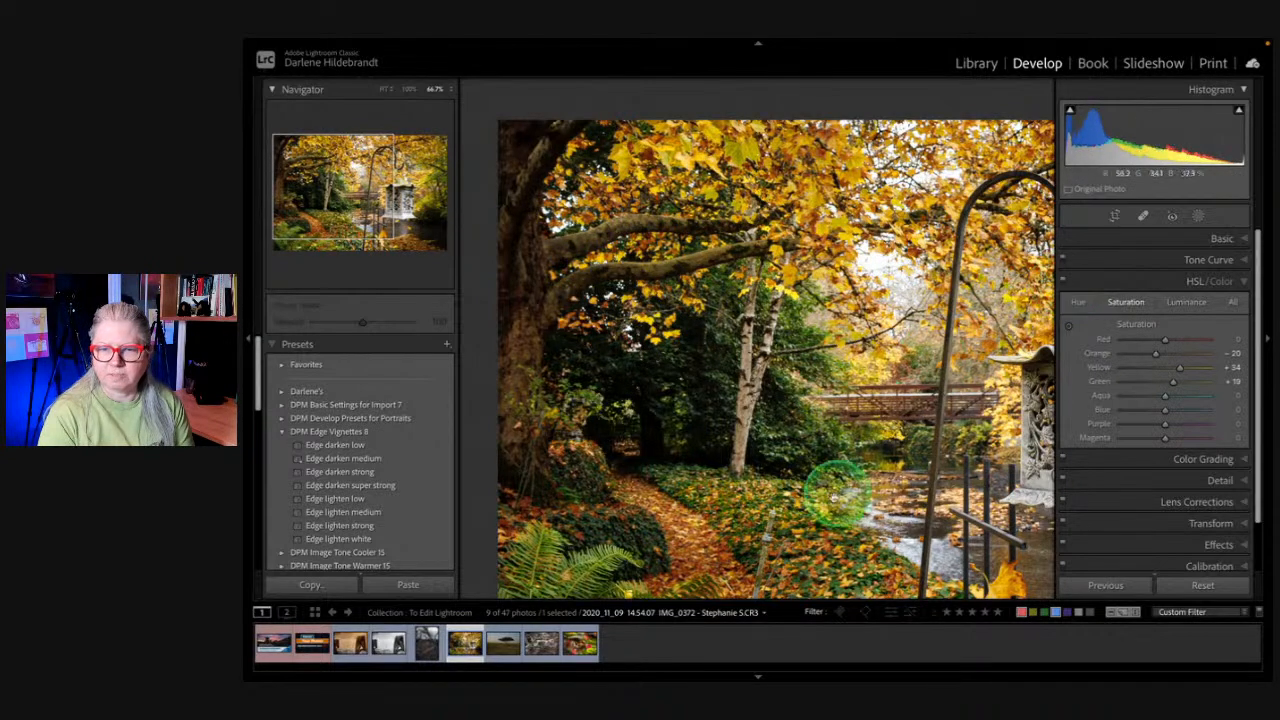
click(705, 523)
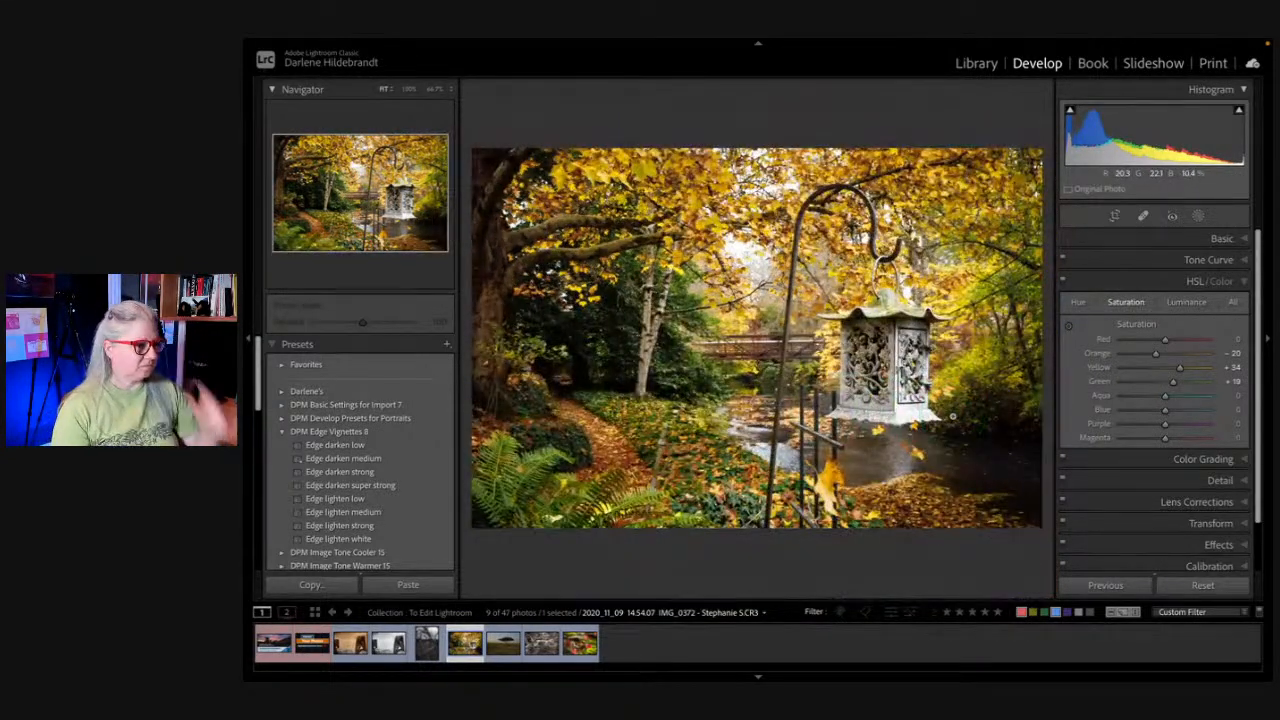
Step: Tint the highlights yellow with Color Grading at hue 58 and saturation 16
click(1106, 285)
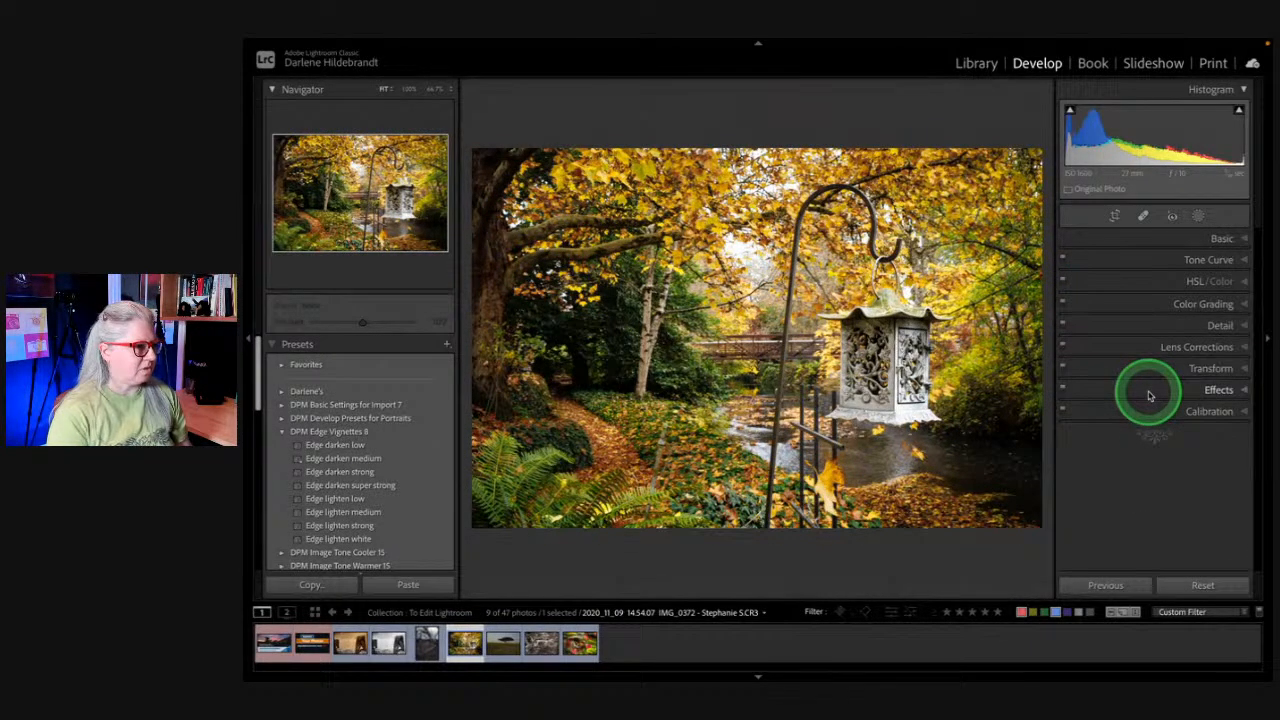
click(1138, 300)
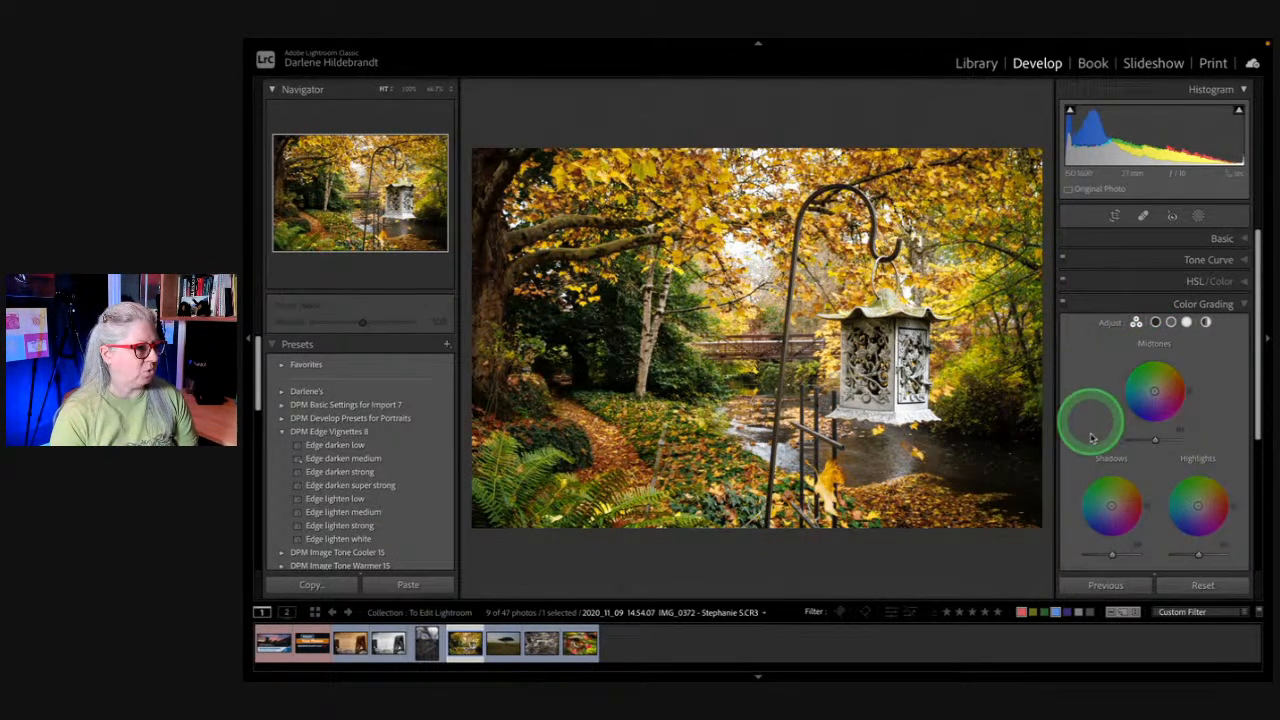
click(1186, 321)
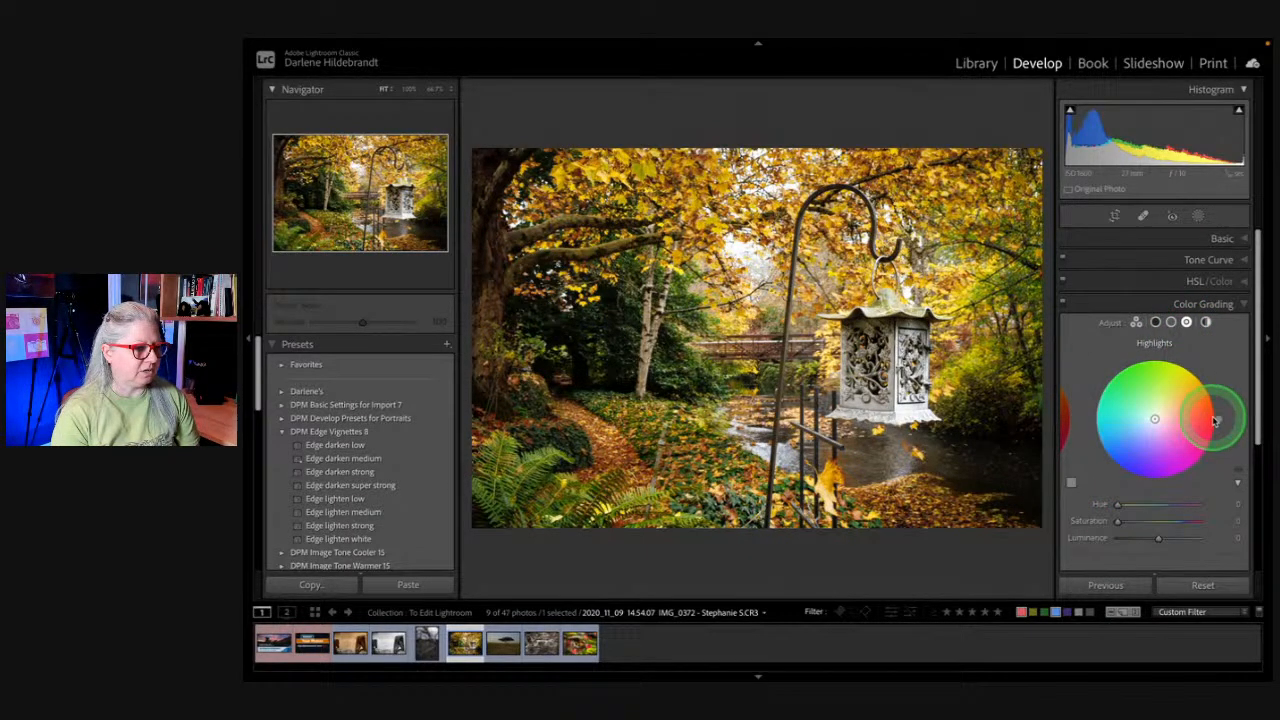
drag(1214, 420, 1187, 360)
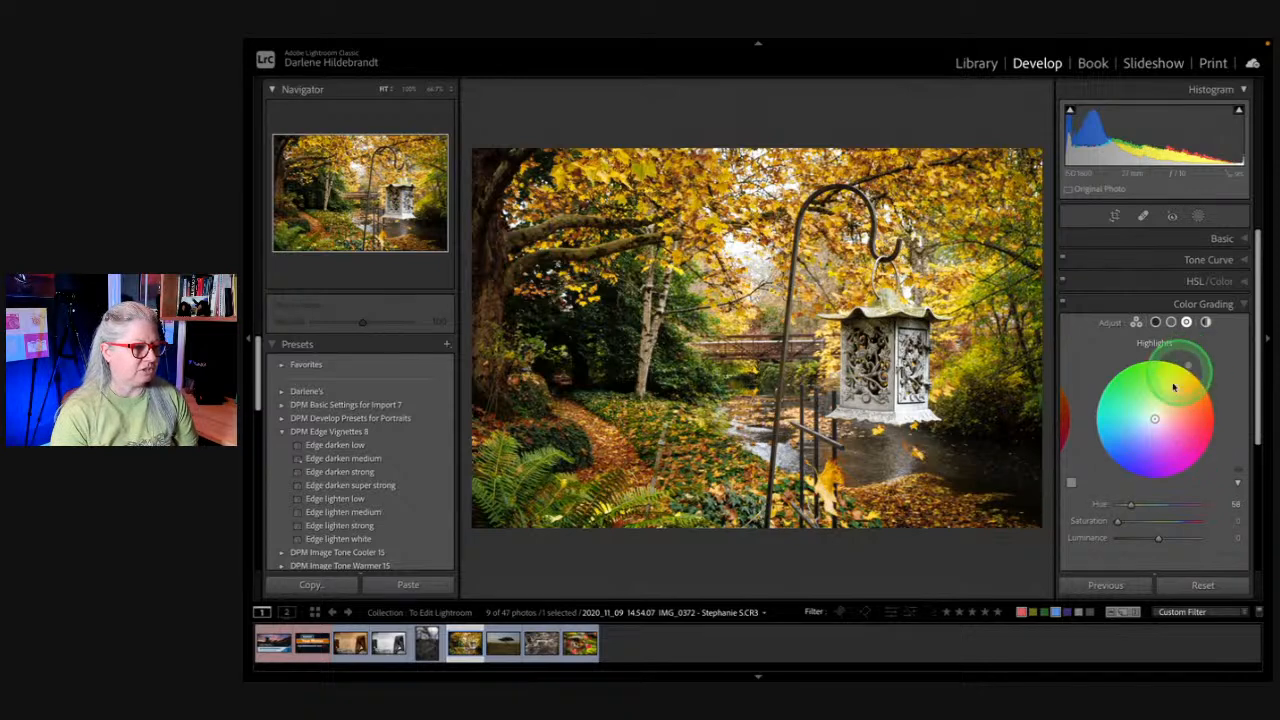
mouse_move(1117, 520)
mouse_down()
mouse_move(1197, 523)
mouse_move(1080, 523)
mouse_move(1130, 523)
mouse_up()
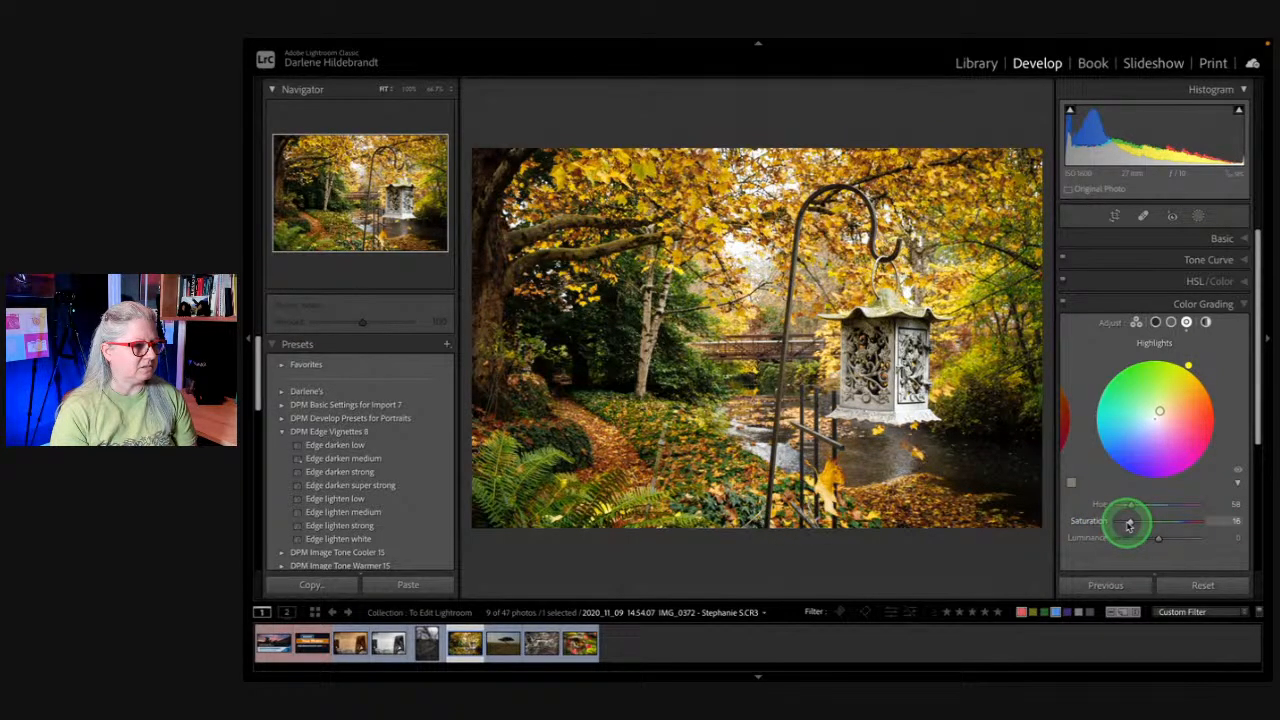
Step: Compare the photo without and with color grading, and set the highlights tint to saturation 35 and luminance +9
click(1063, 304)
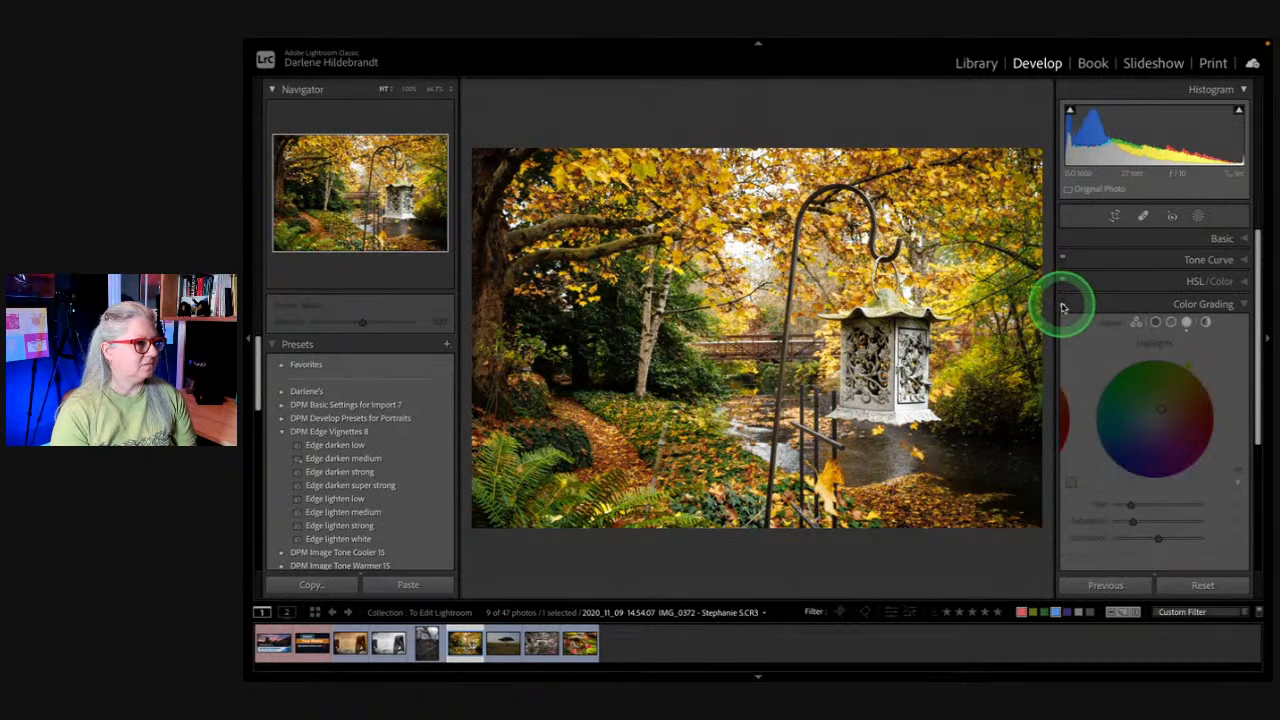
click(1063, 304)
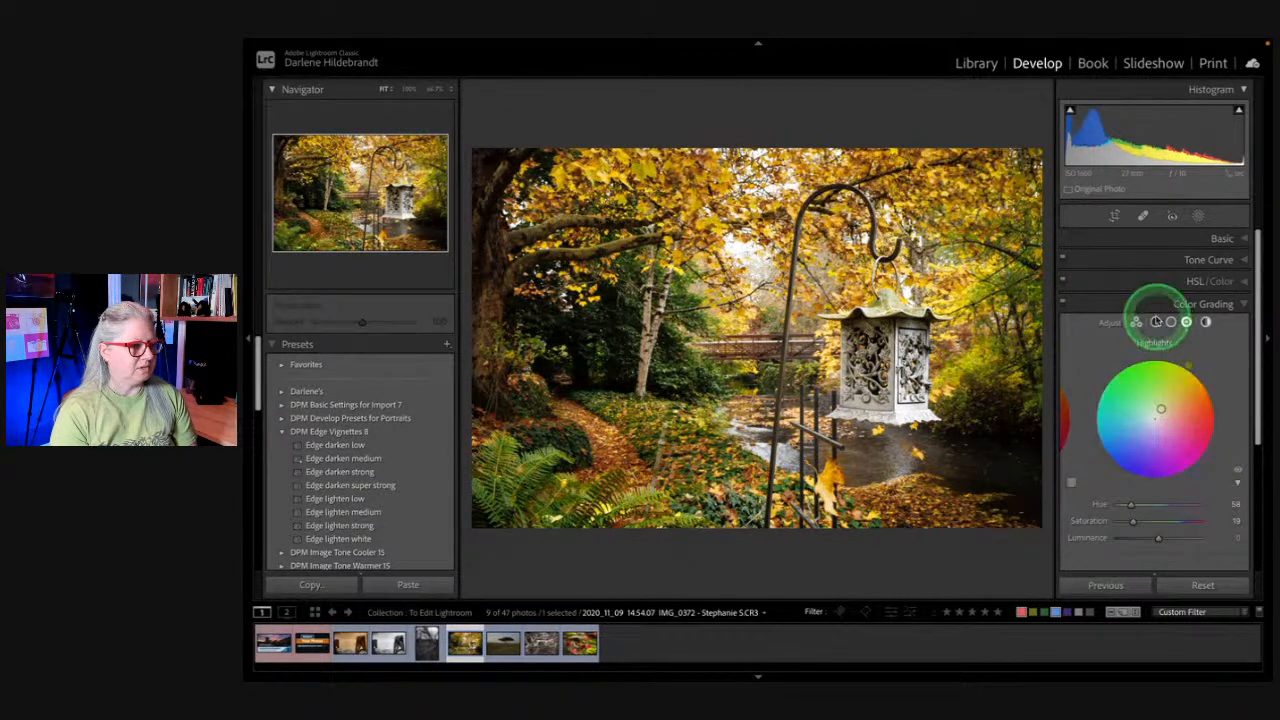
drag(1132, 521, 1156, 512)
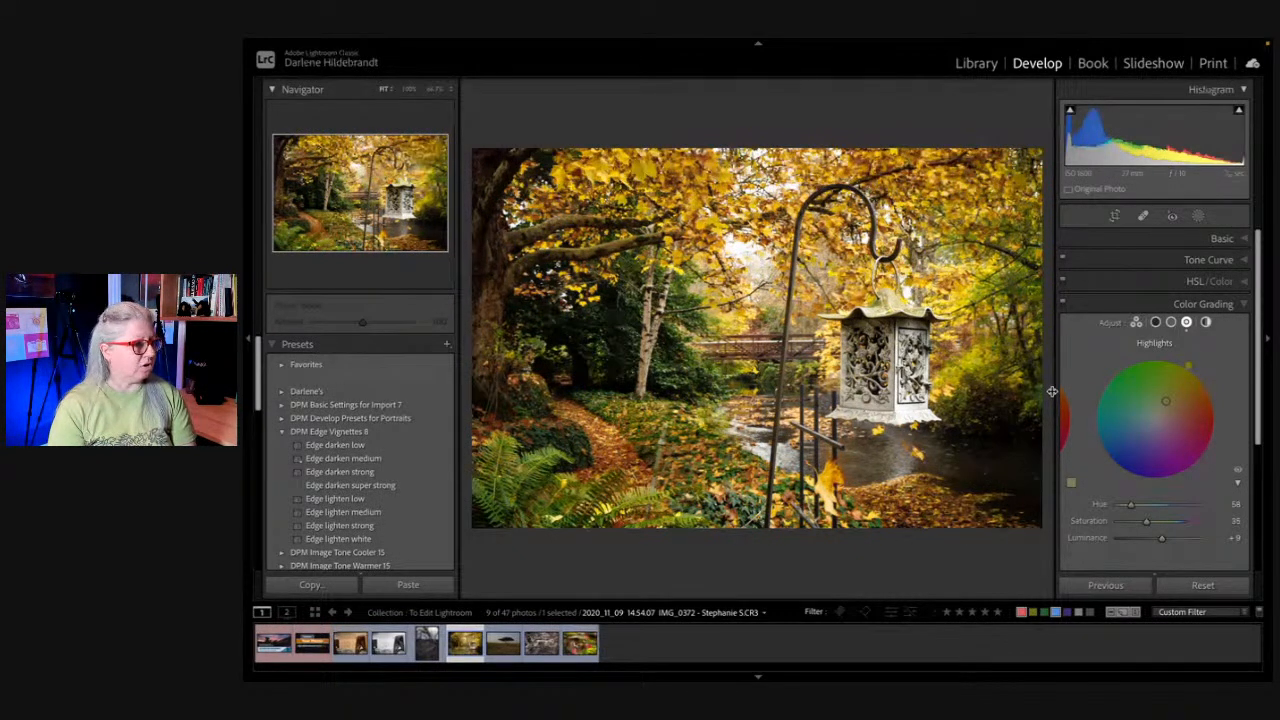
click(1125, 307)
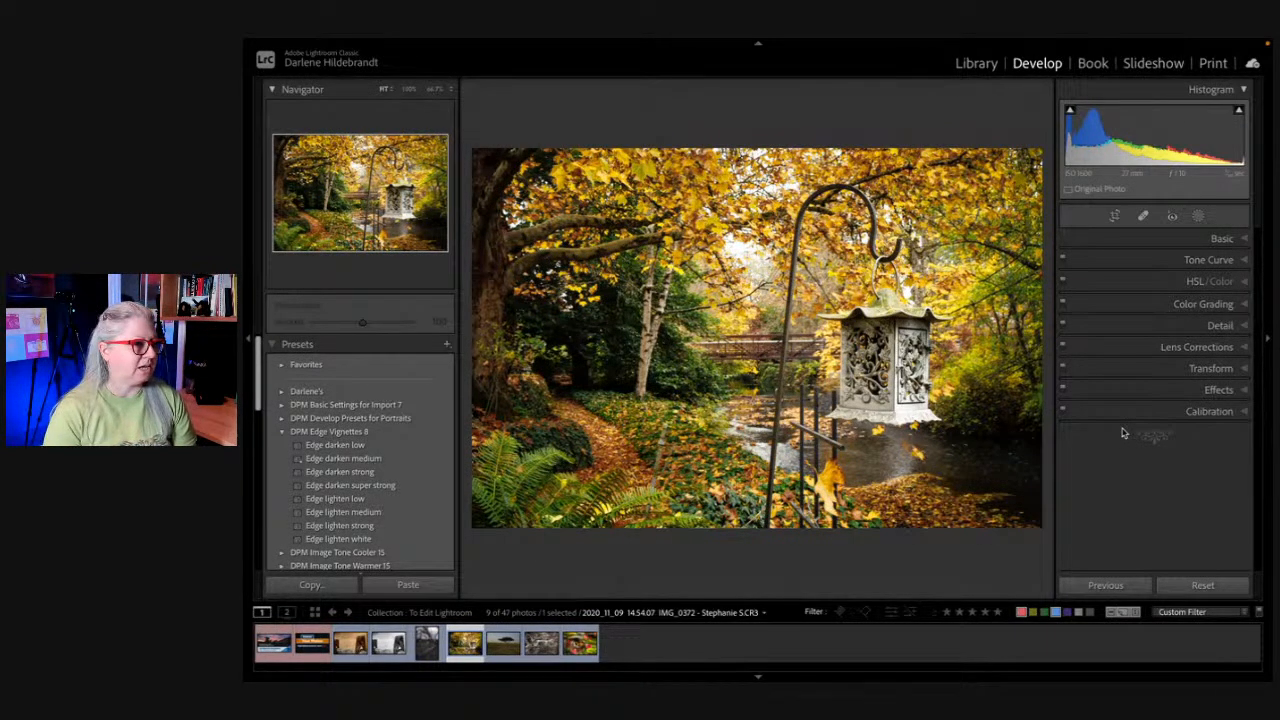
Step: Add a brush mask with exposure 0.98, highlights 20 and whites 23
click(1198, 218)
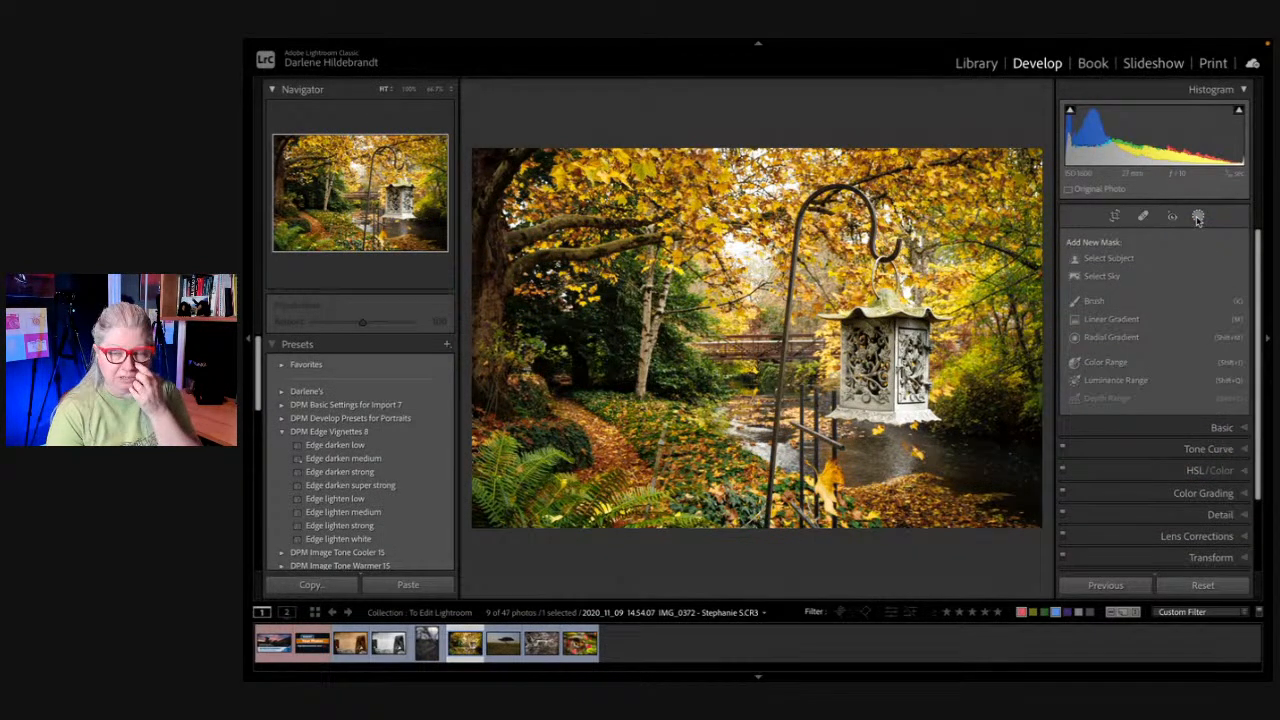
click(1097, 301)
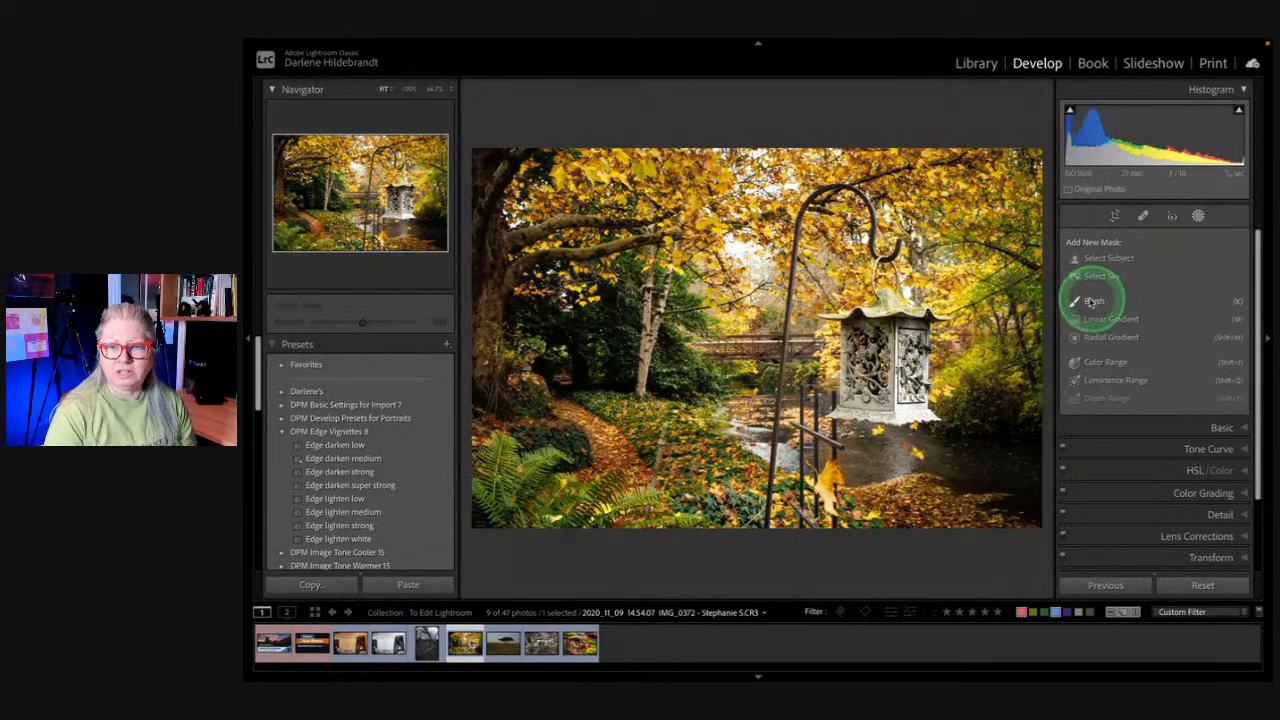
click(1098, 301)
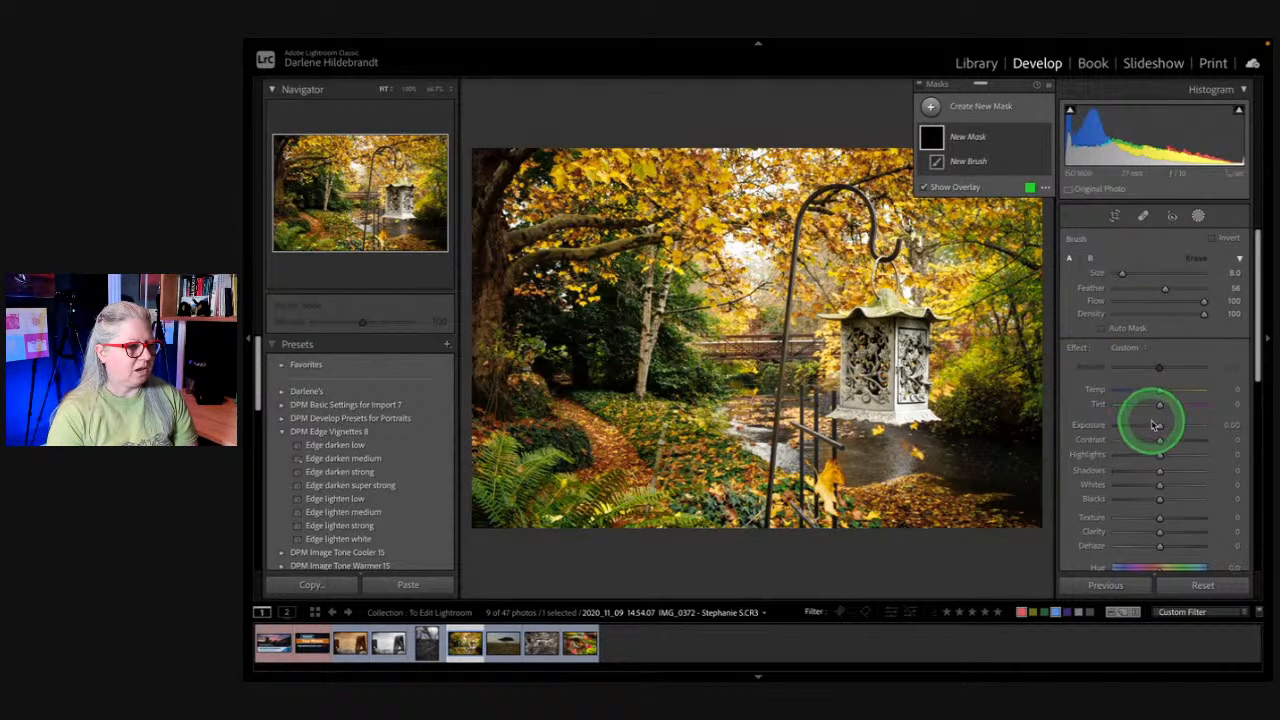
drag(1160, 430, 1168, 426)
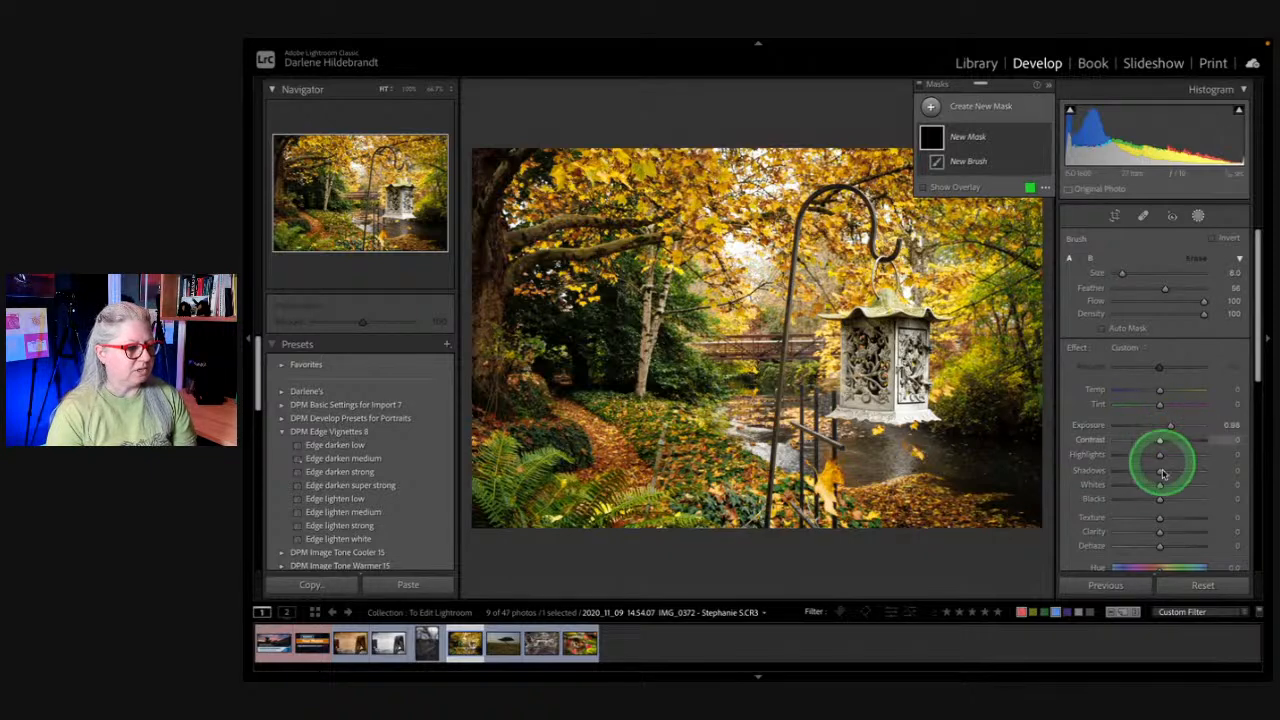
drag(1160, 485, 1167, 457)
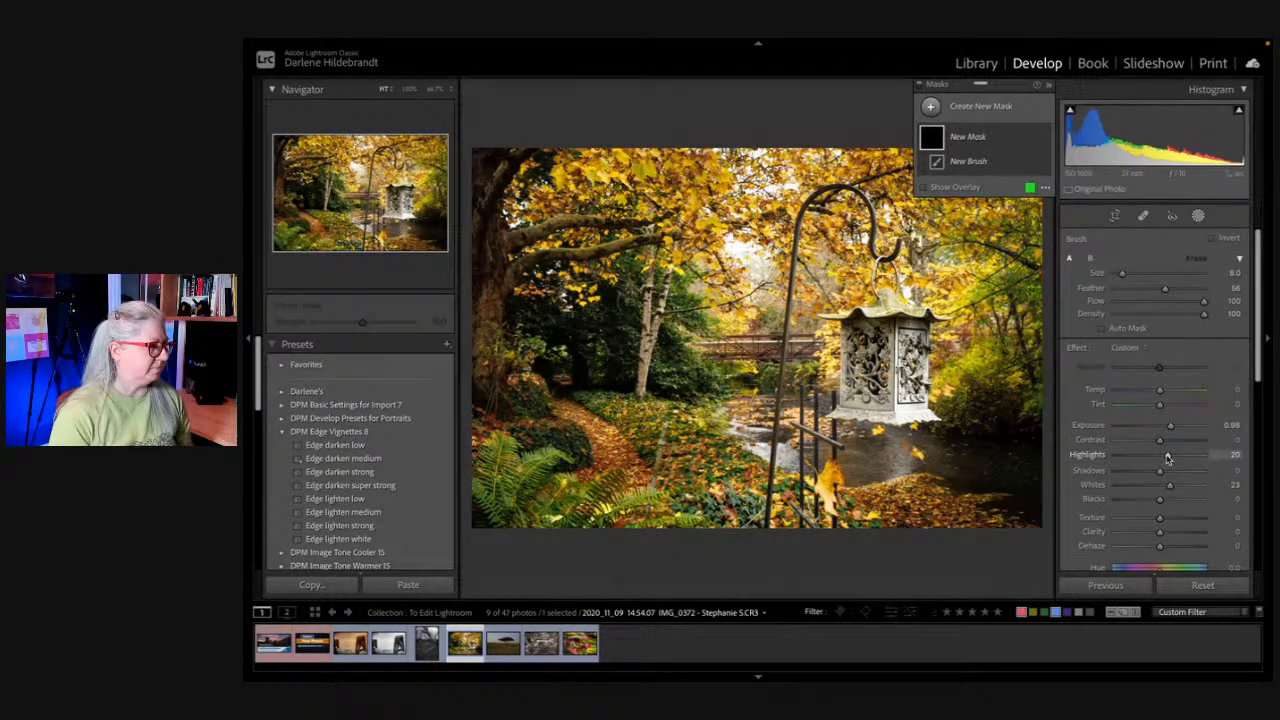
Step: Hide the presets side panel to enlarge the photo, and set the brush to size about 4.5, feather 77 and density 21
click(250, 339)
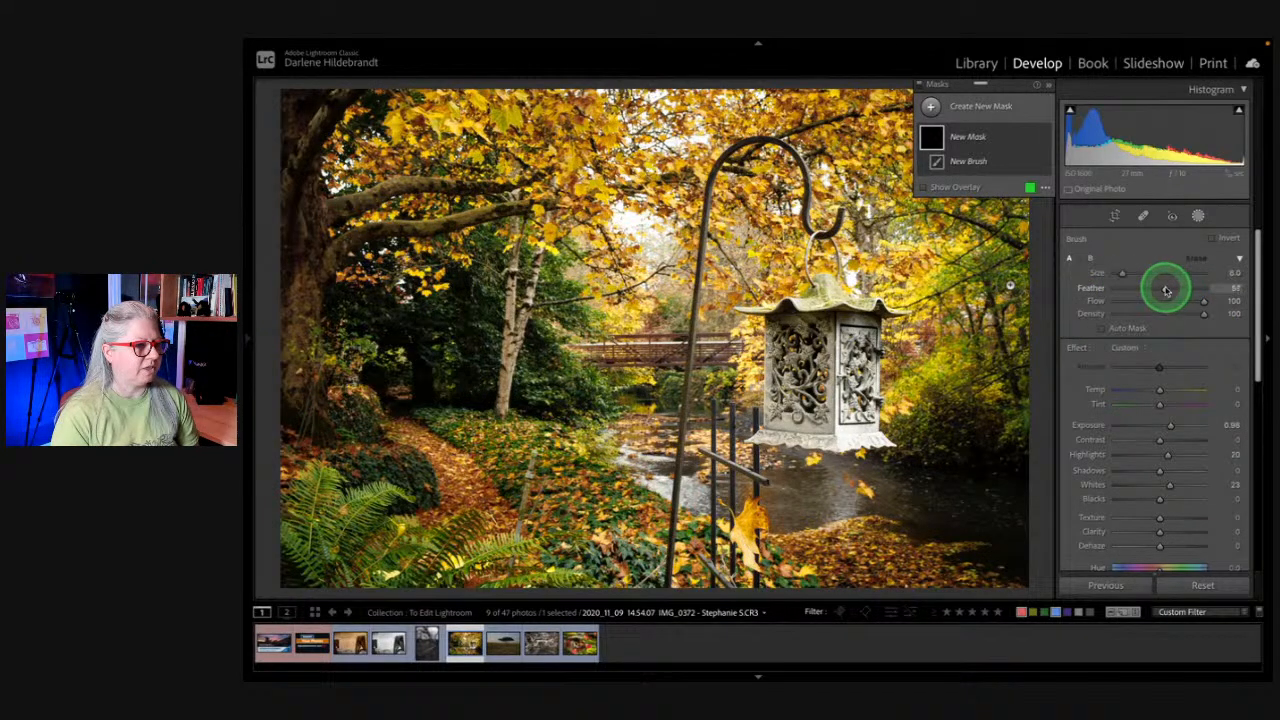
mouse_move(1166, 290)
mouse_down()
mouse_move(1185, 290)
mouse_move(1118, 273)
mouse_up()
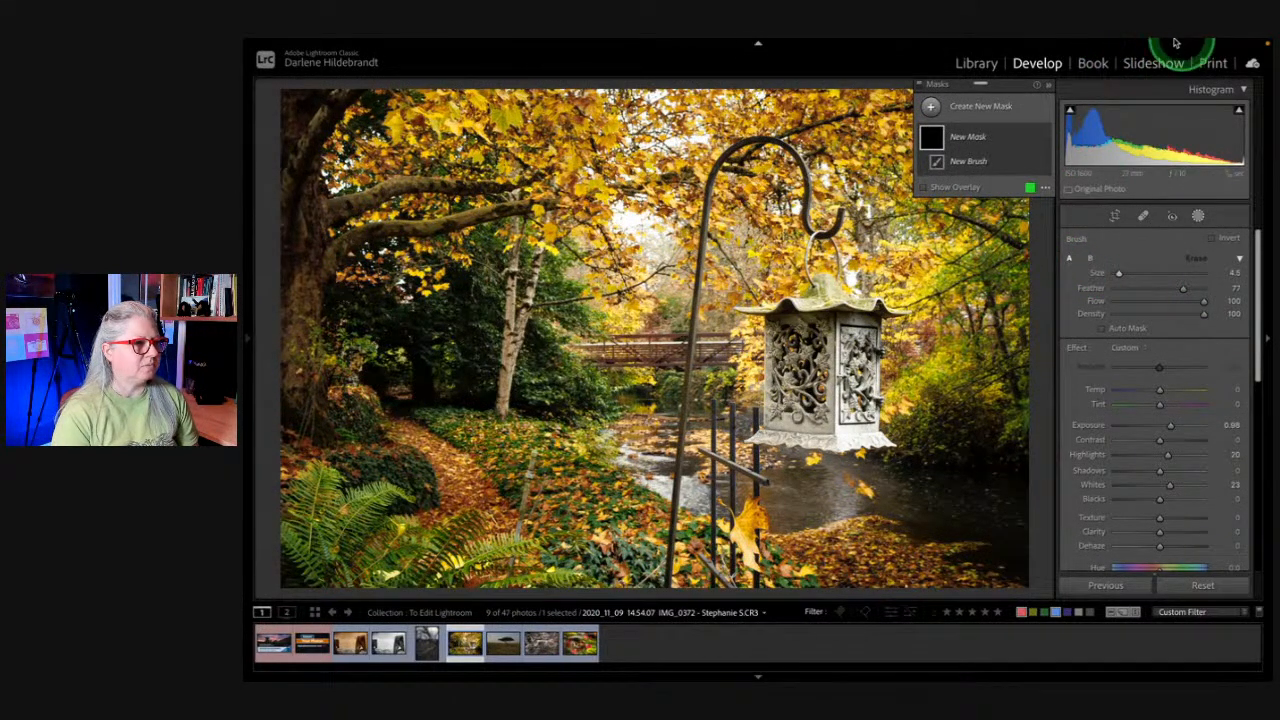
mouse_move(1176, 42)
click(1126, 46)
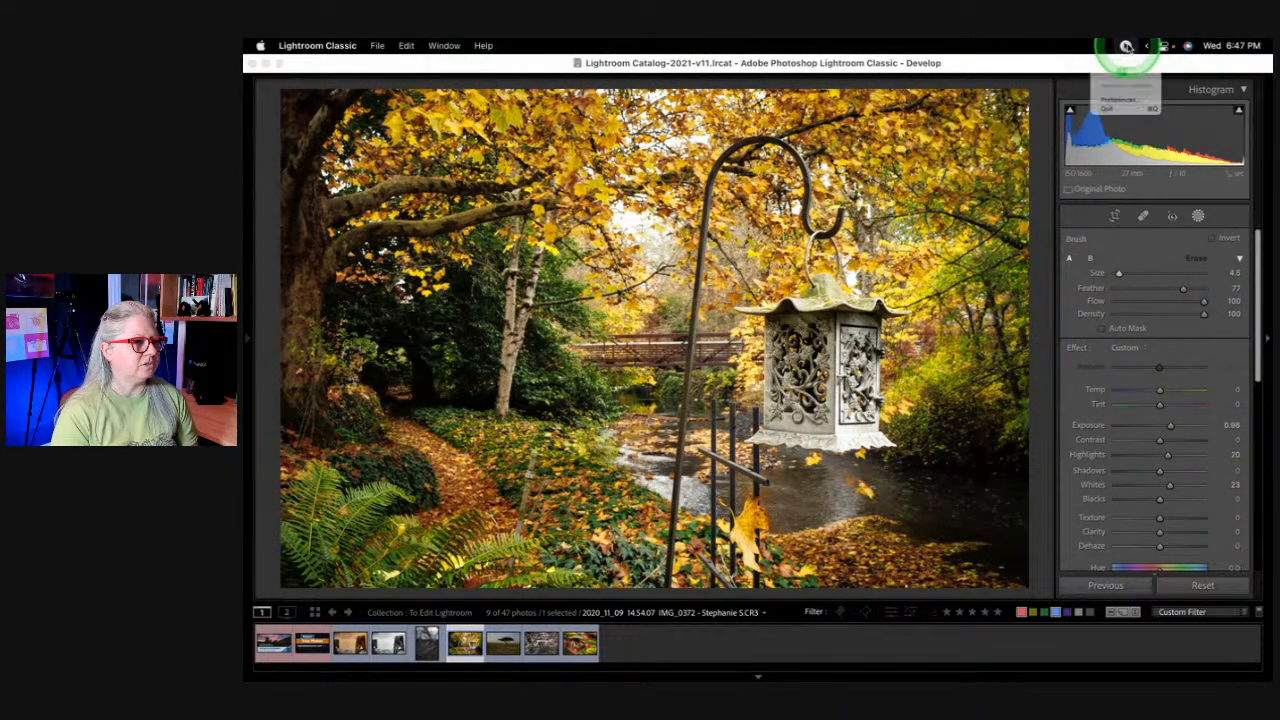
click(1129, 83)
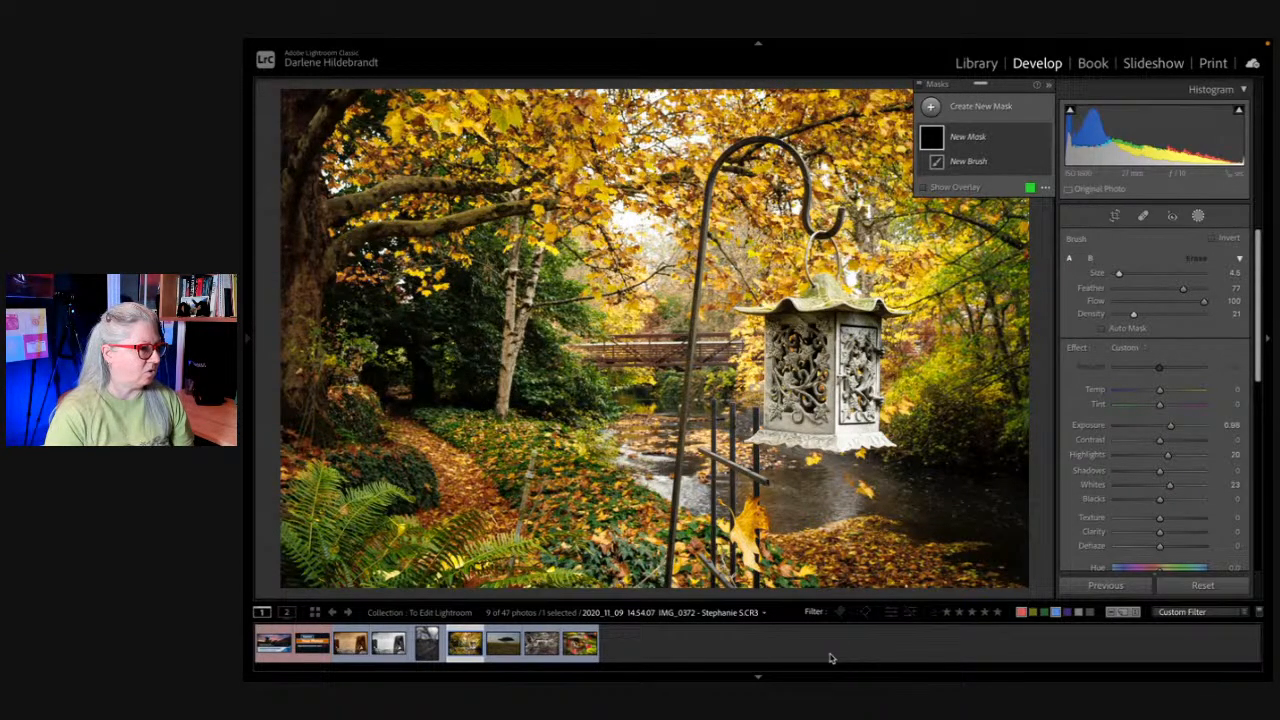
Step: Paint the brightening brush over the lantern's lit side, roof and base, and over the yellow leaf on the post
drag(855, 434, 843, 405)
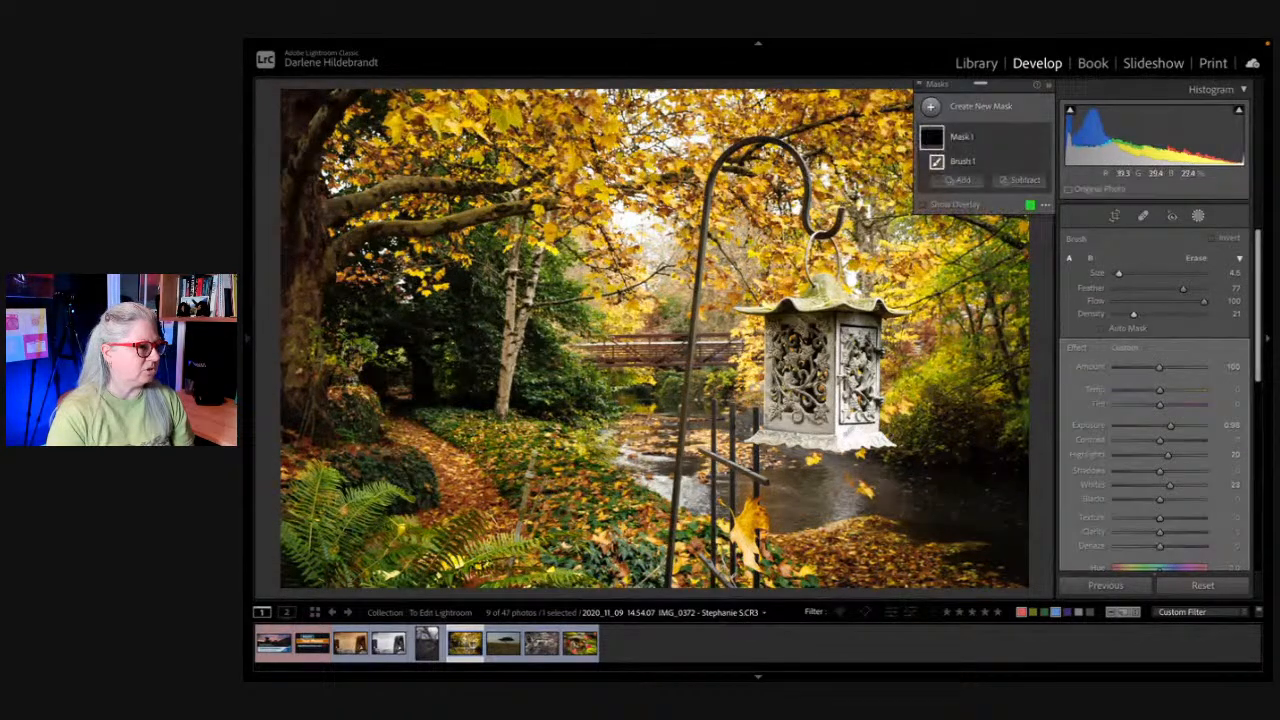
mouse_move(858, 321)
mouse_down()
mouse_move(822, 302)
mouse_move(824, 280)
mouse_up()
drag(840, 424, 852, 434)
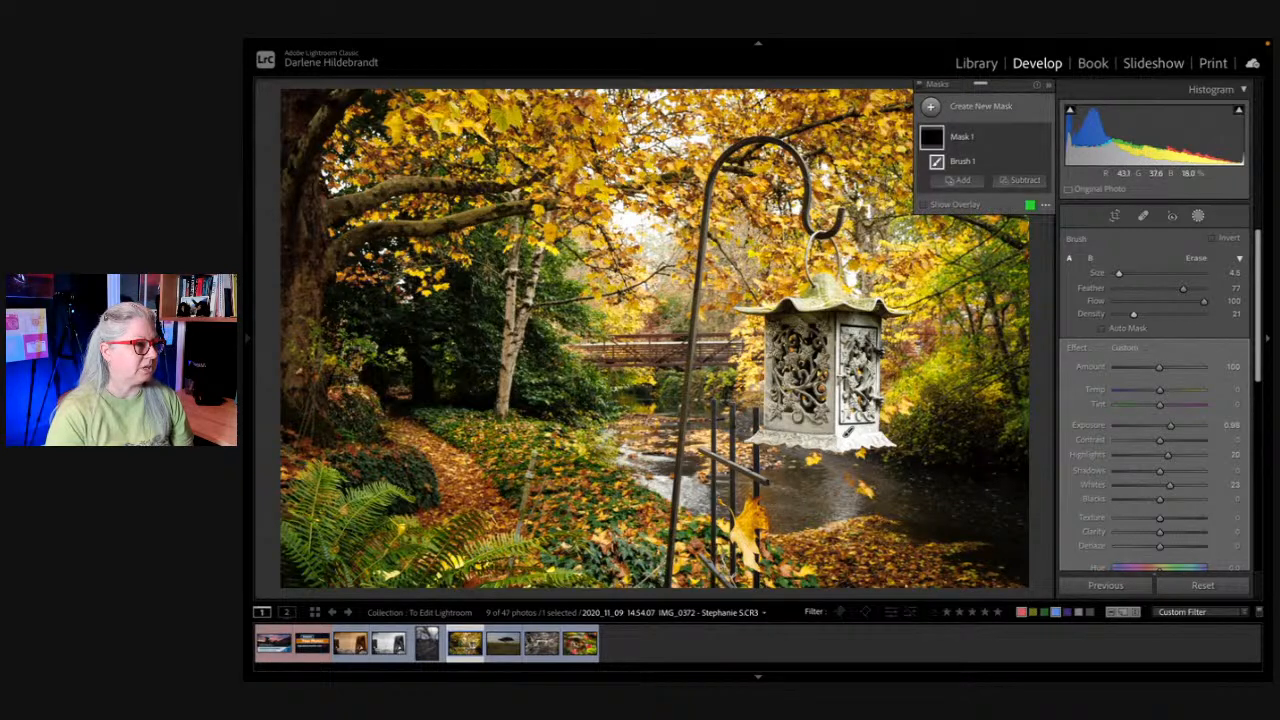
mouse_move(909, 287)
mouse_down()
mouse_move(920, 298)
mouse_move(880, 291)
mouse_up()
drag(848, 432, 850, 433)
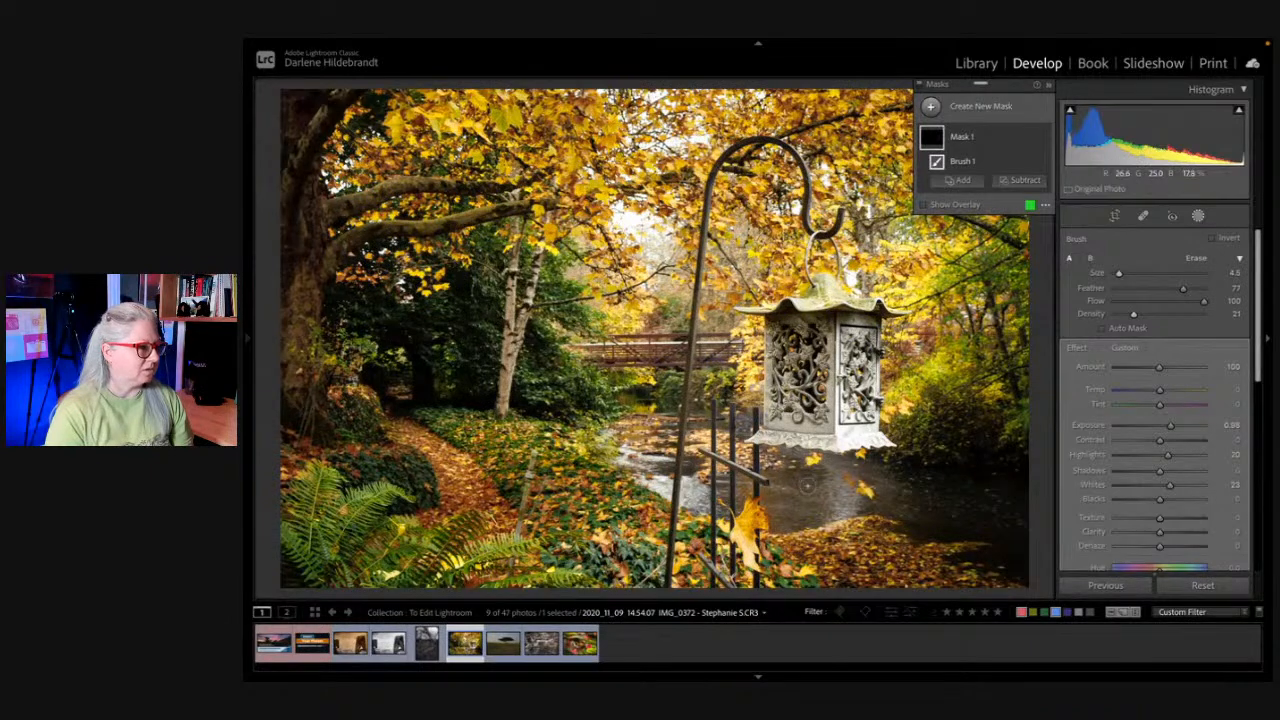
drag(746, 532, 752, 542)
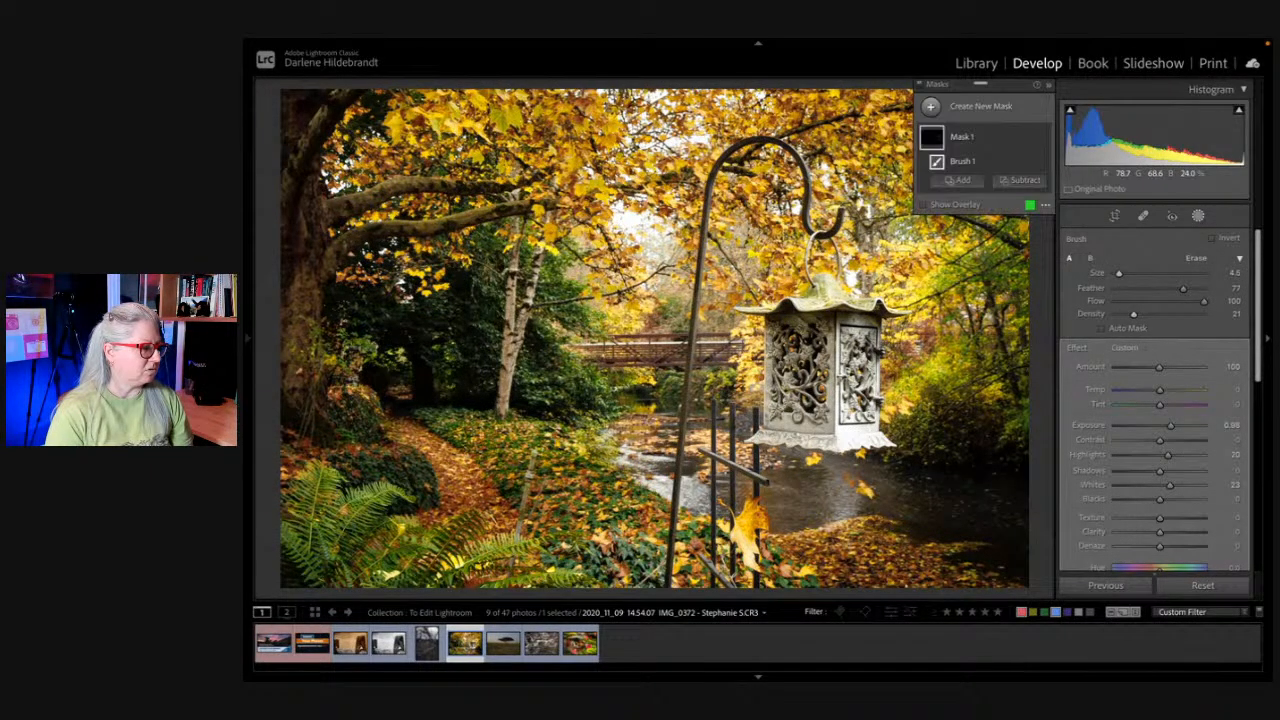
Step: Paint the brightening brush over the foreground ferns, the leaf-covered path and the ground cover beside the stream
drag(466, 560, 510, 540)
mouse_move(538, 584)
mouse_down()
mouse_move(558, 576)
mouse_move(516, 574)
mouse_up()
mouse_move(464, 520)
mouse_down()
mouse_move(440, 534)
mouse_move(404, 518)
mouse_move(410, 544)
mouse_up()
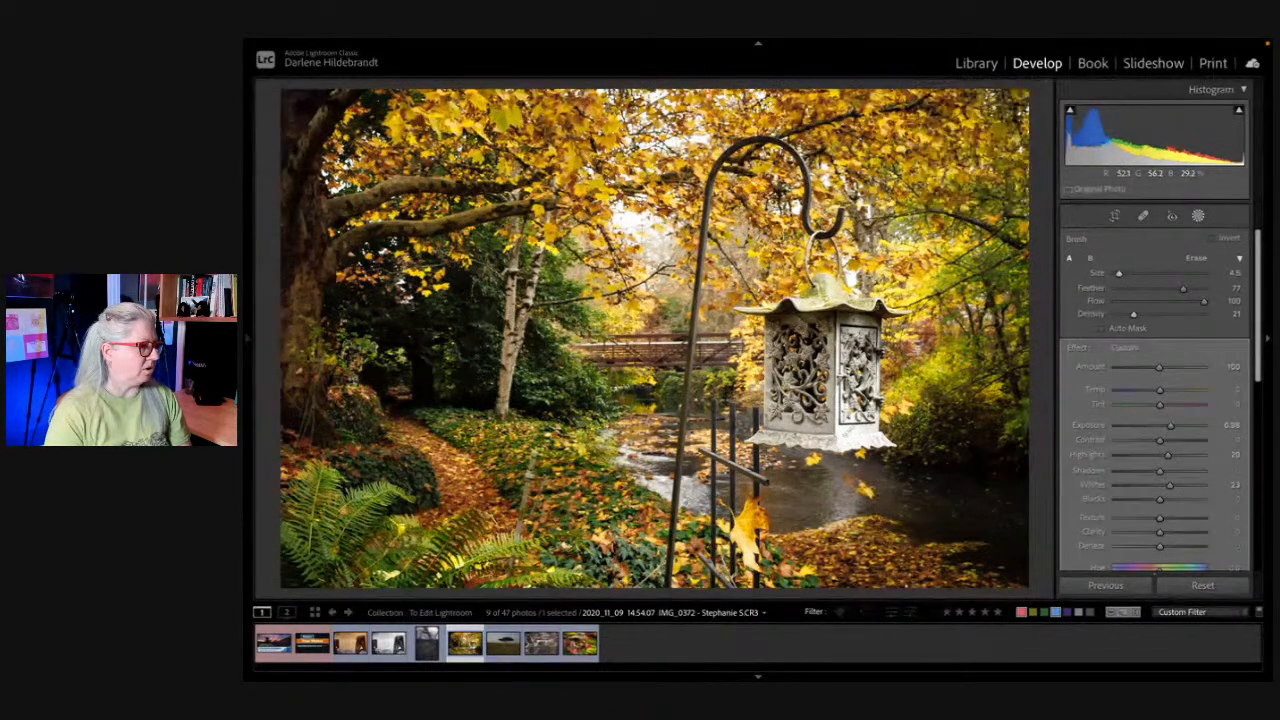
drag(466, 470, 424, 432)
drag(590, 432, 582, 467)
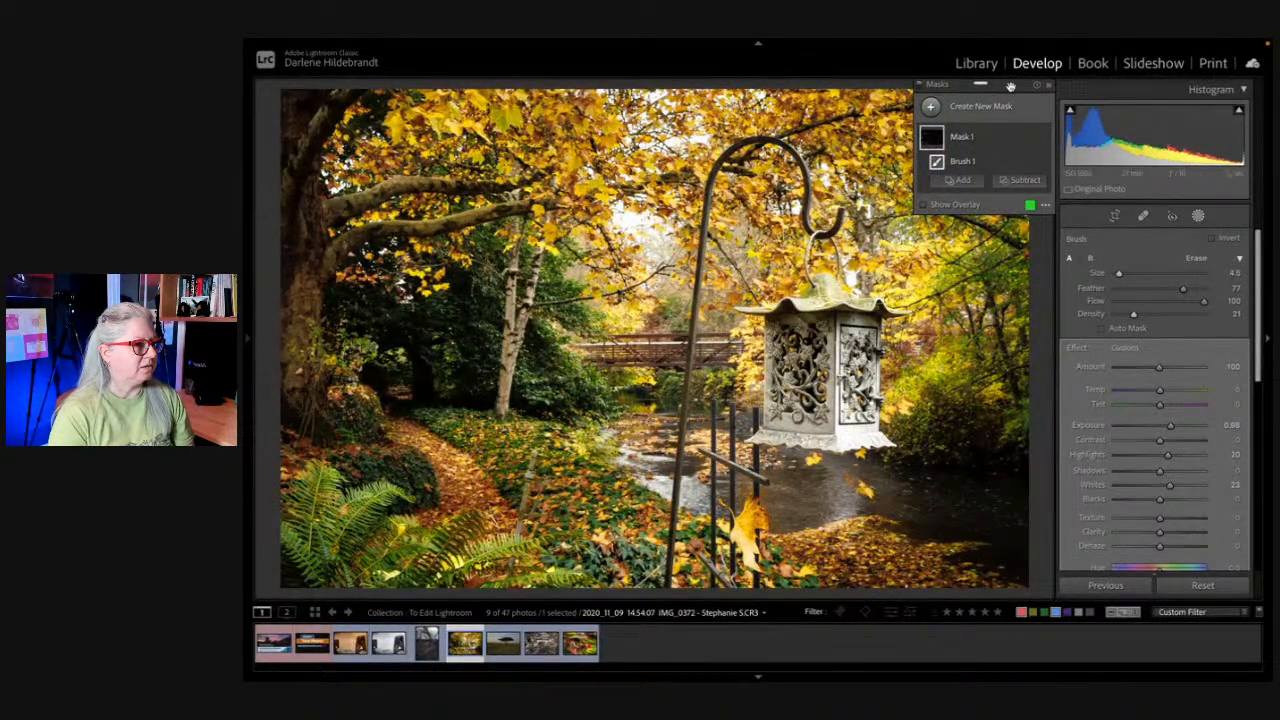
Step: Dock the floating Masks panel above the brush settings
mouse_move(980, 85)
mouse_down()
mouse_move(980, 428)
mouse_move(1093, 440)
mouse_up()
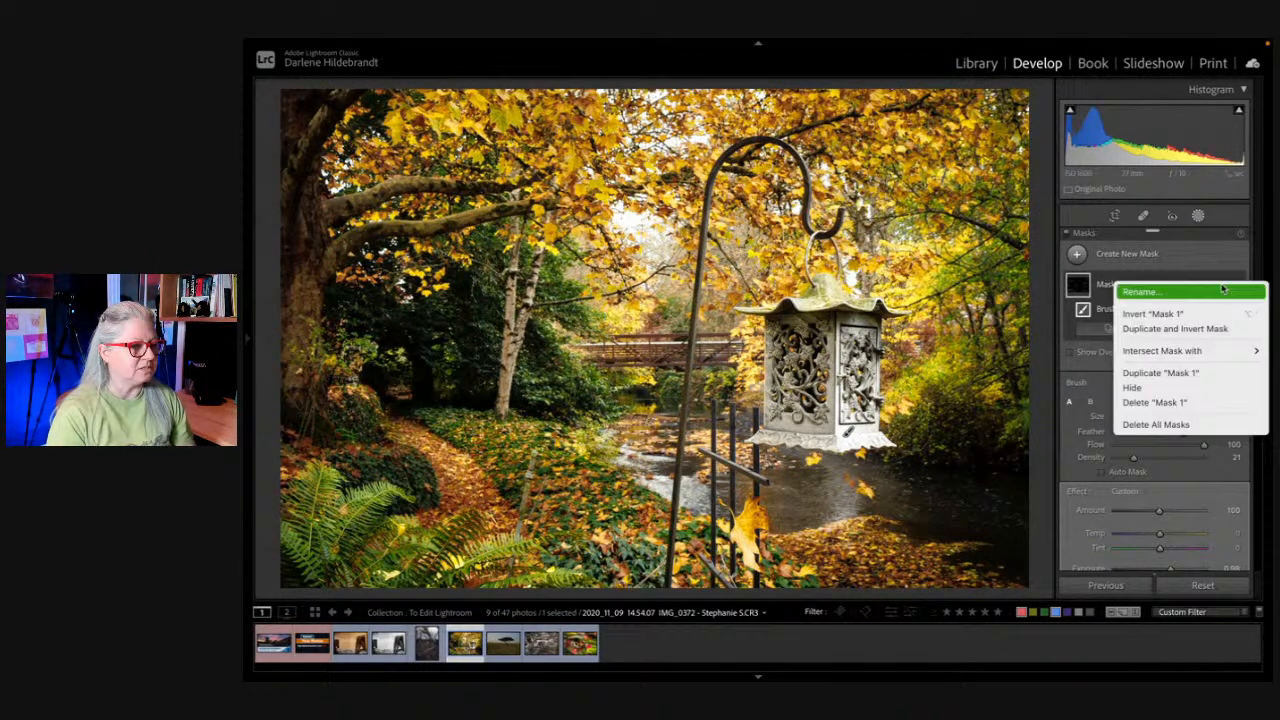
Step: Rename the existing brush mask, Mask 1, as "Lighten"
click(1231, 288)
click(1179, 294)
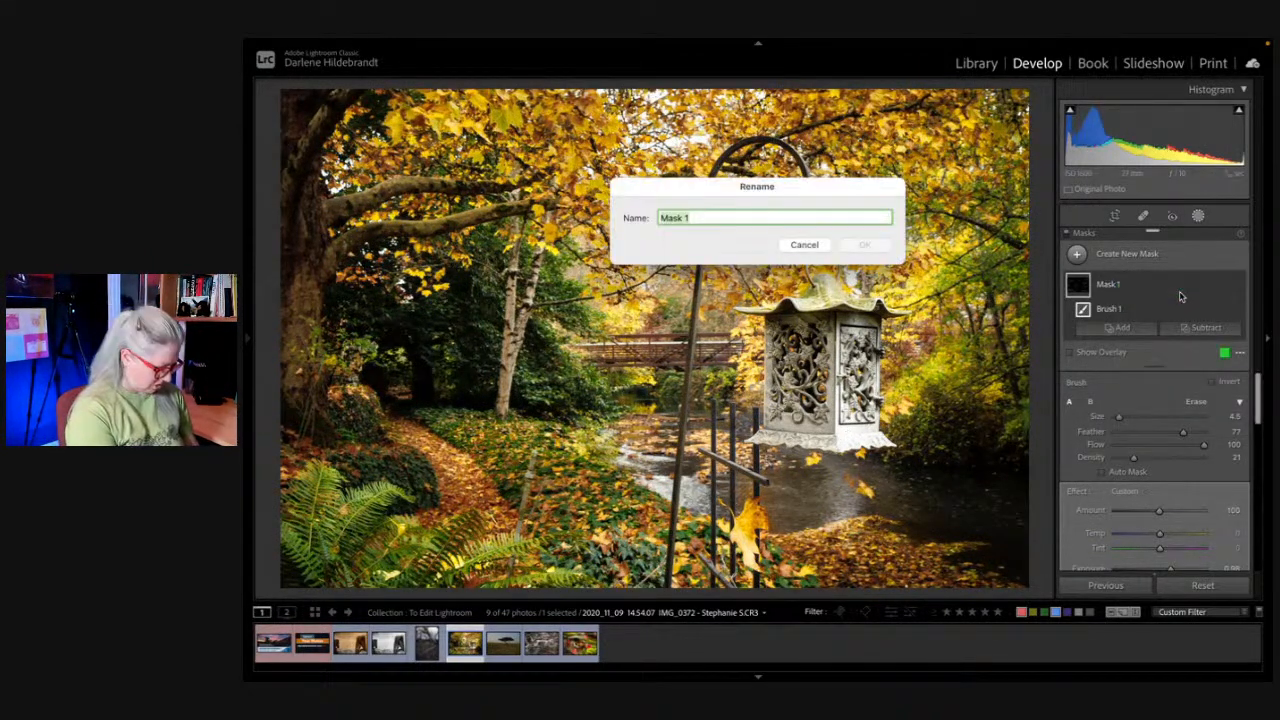
text(Lighten)
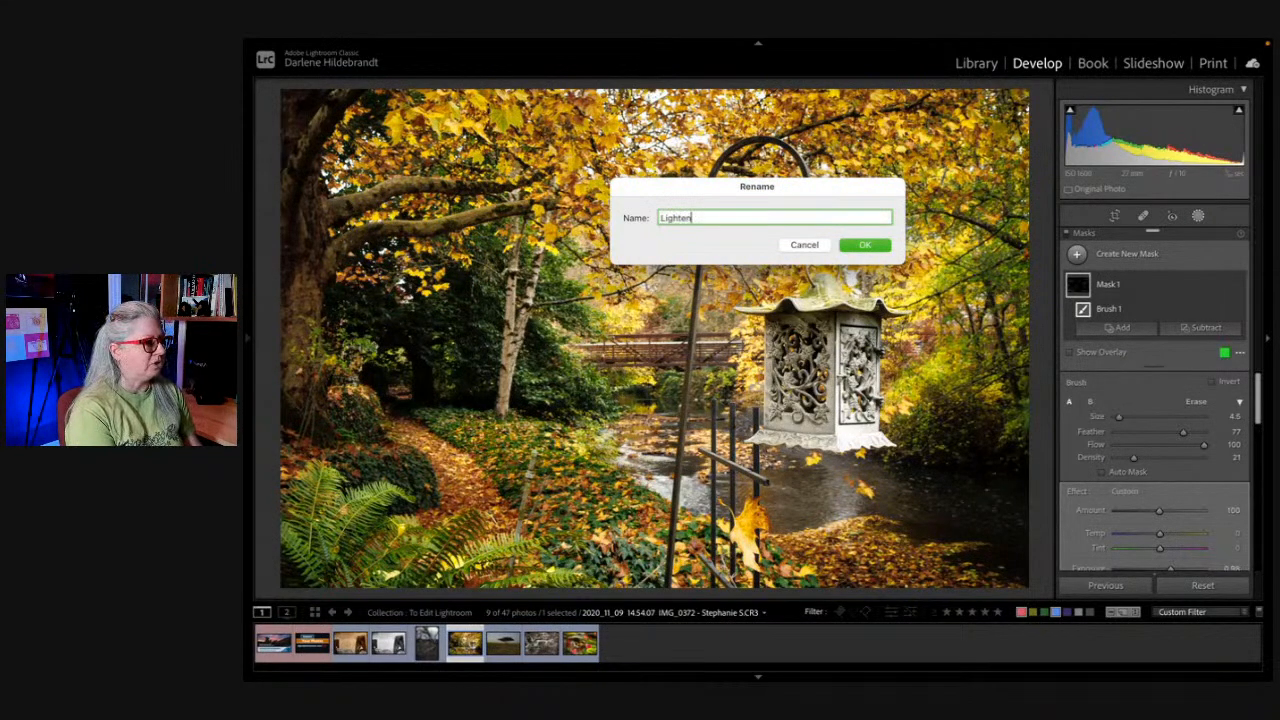
key(Return)
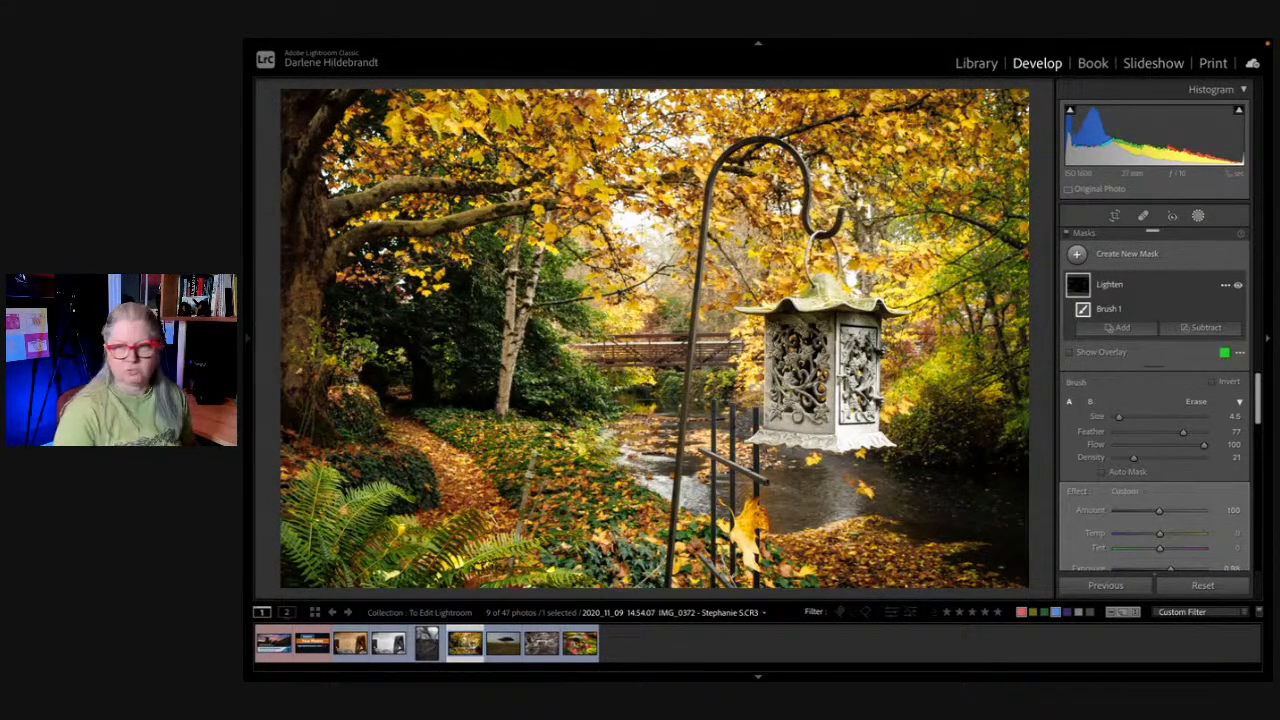
Step: Add a new brush mask with Exposure −0.65, Shadows −15 and Blacks −17, and paint it over the dark foliage beside the birch trunk
click(1075, 256)
click(1114, 324)
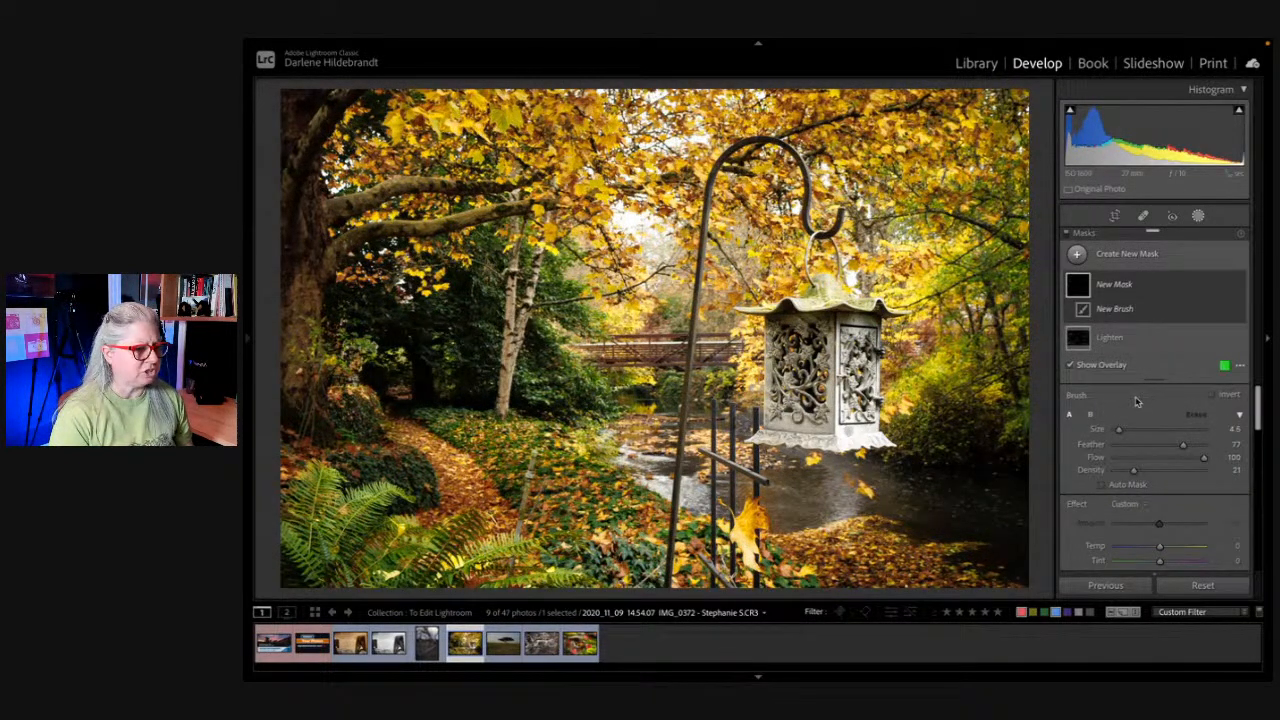
scroll(1160, 480, down, 2)
scroll(1162, 521, down, 1)
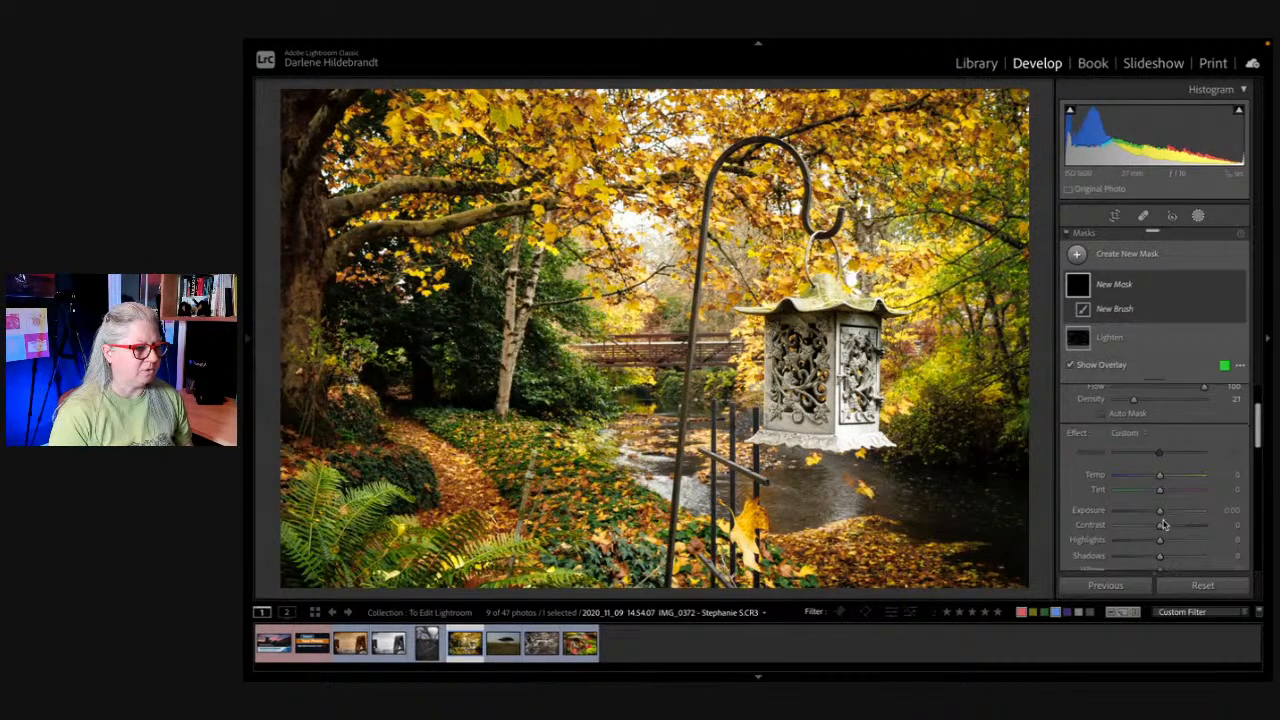
mouse_move(1160, 521)
mouse_down()
mouse_move(1148, 492)
mouse_move(1158, 464)
mouse_up()
scroll(1155, 470, down, 4)
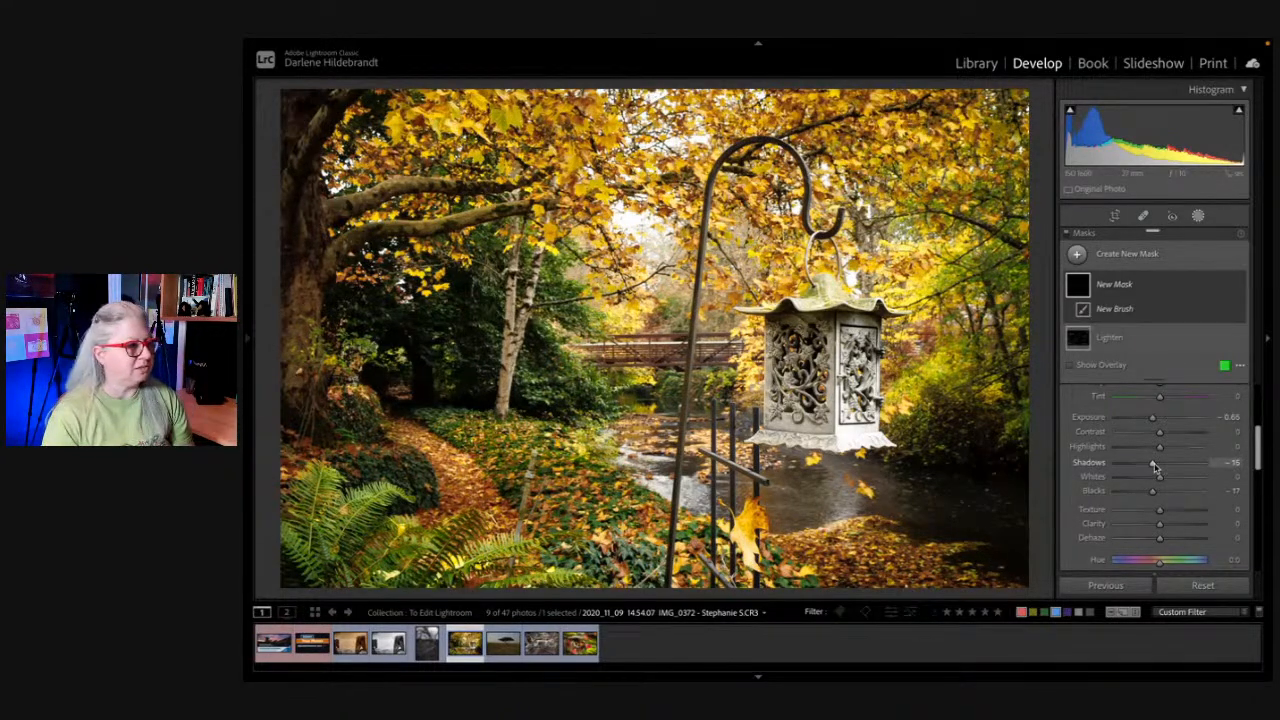
scroll(1156, 468, up, 1)
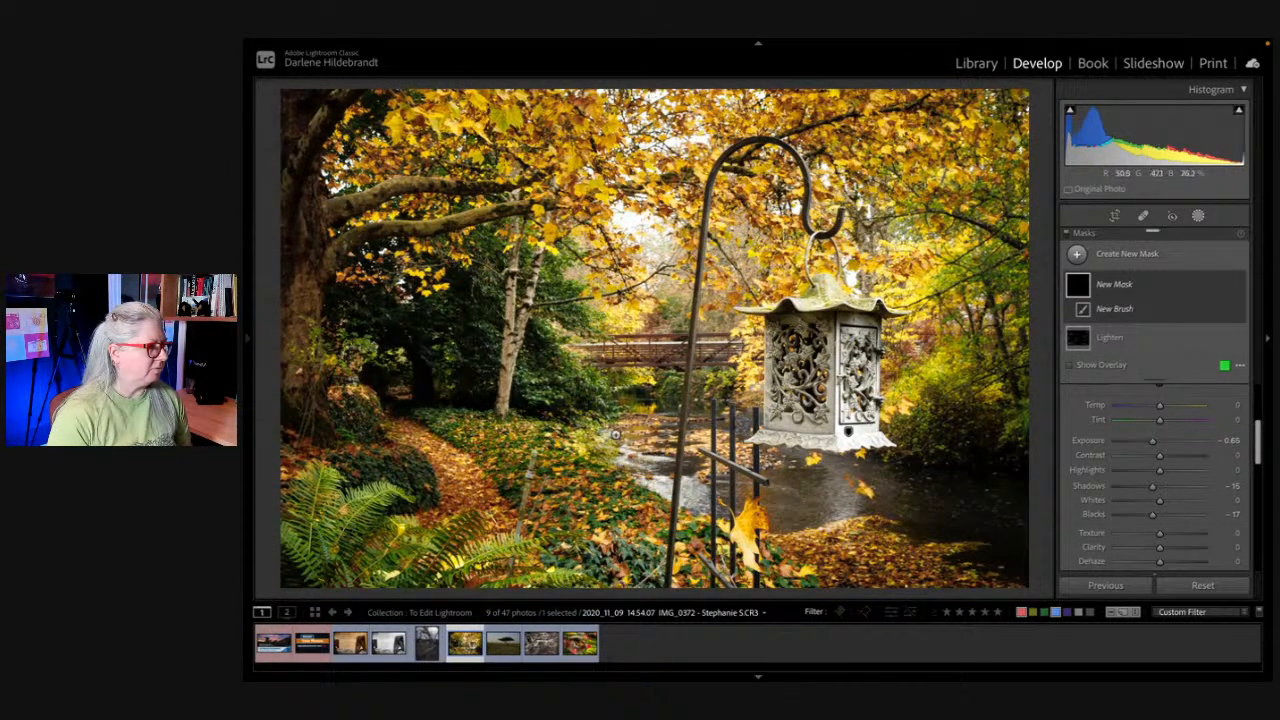
drag(536, 356, 556, 368)
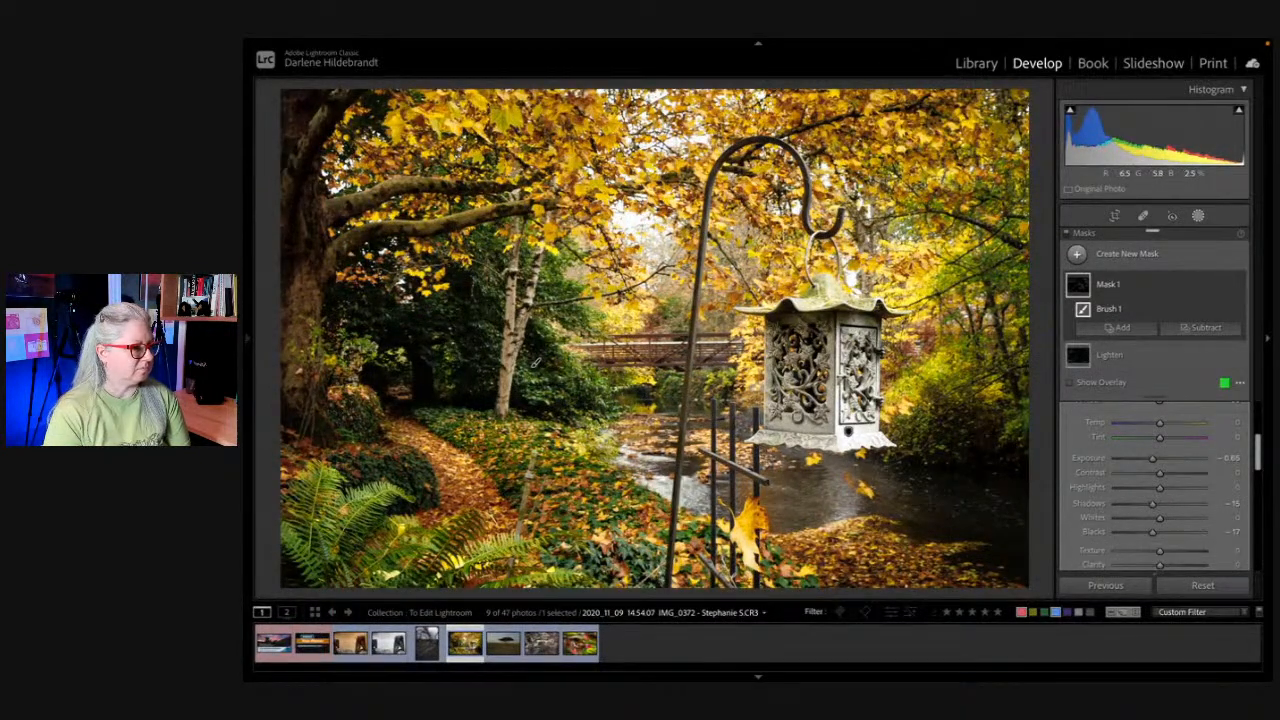
Step: Rename the new darkening brush mask as "Darken"
click(1225, 285)
click(1140, 292)
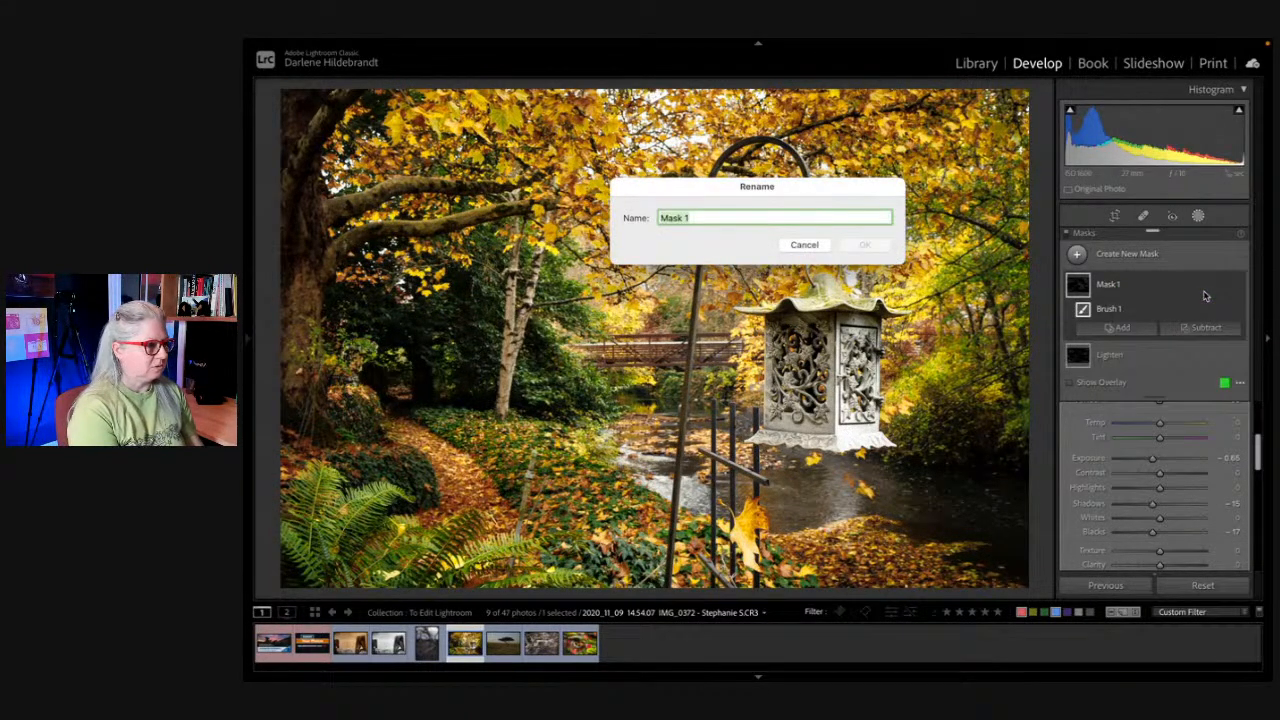
text(Darken)
key(Return)
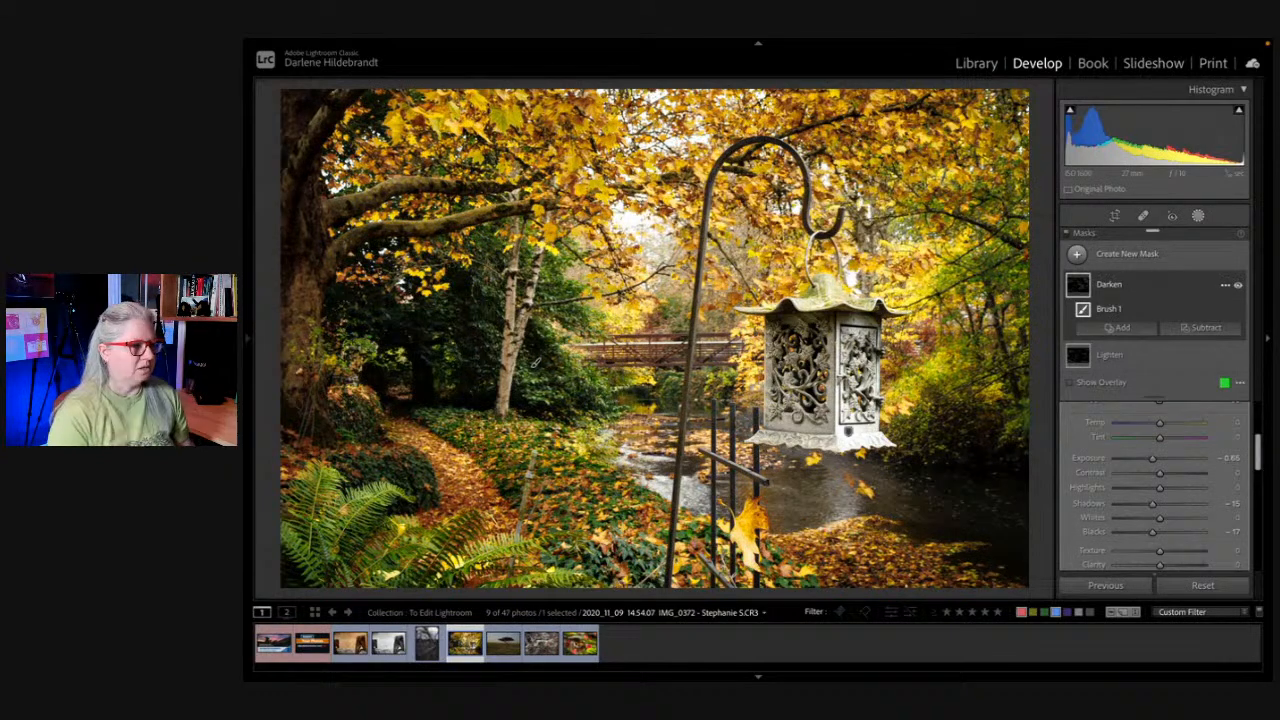
Step: Switch all masks off and on several times to compare the photo with and without them, and close masking
click(1068, 234)
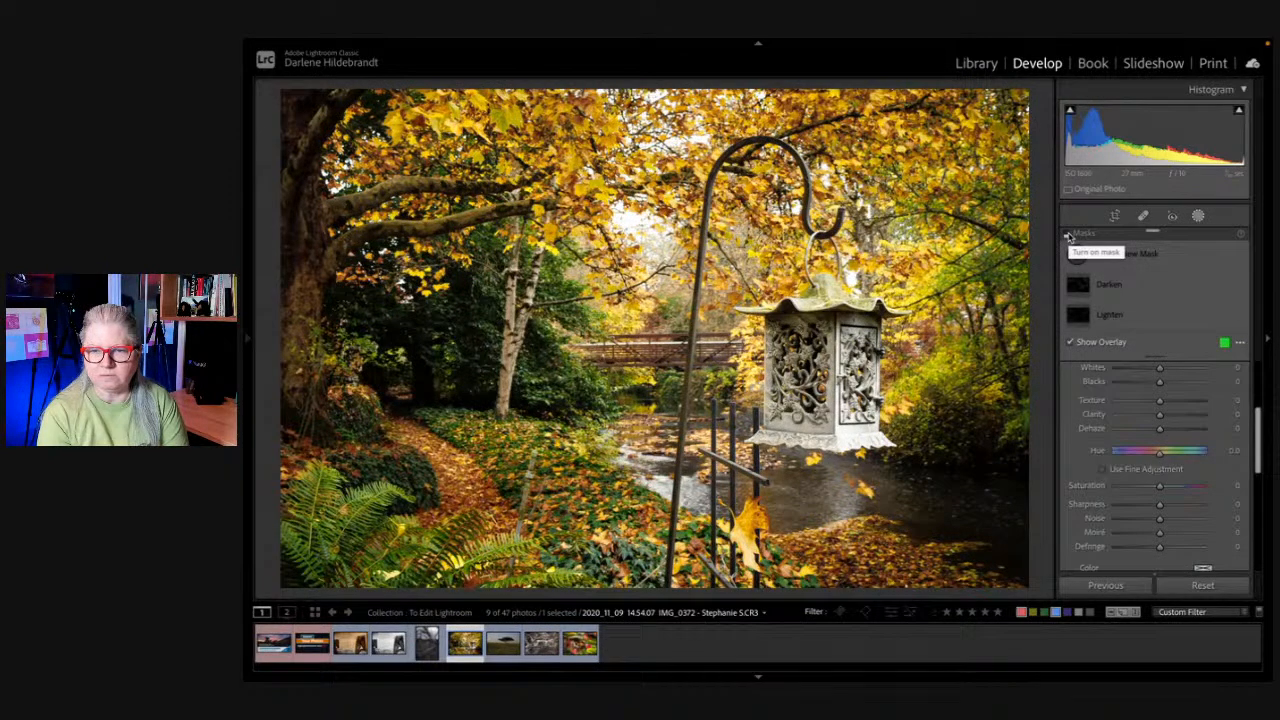
click(1068, 234)
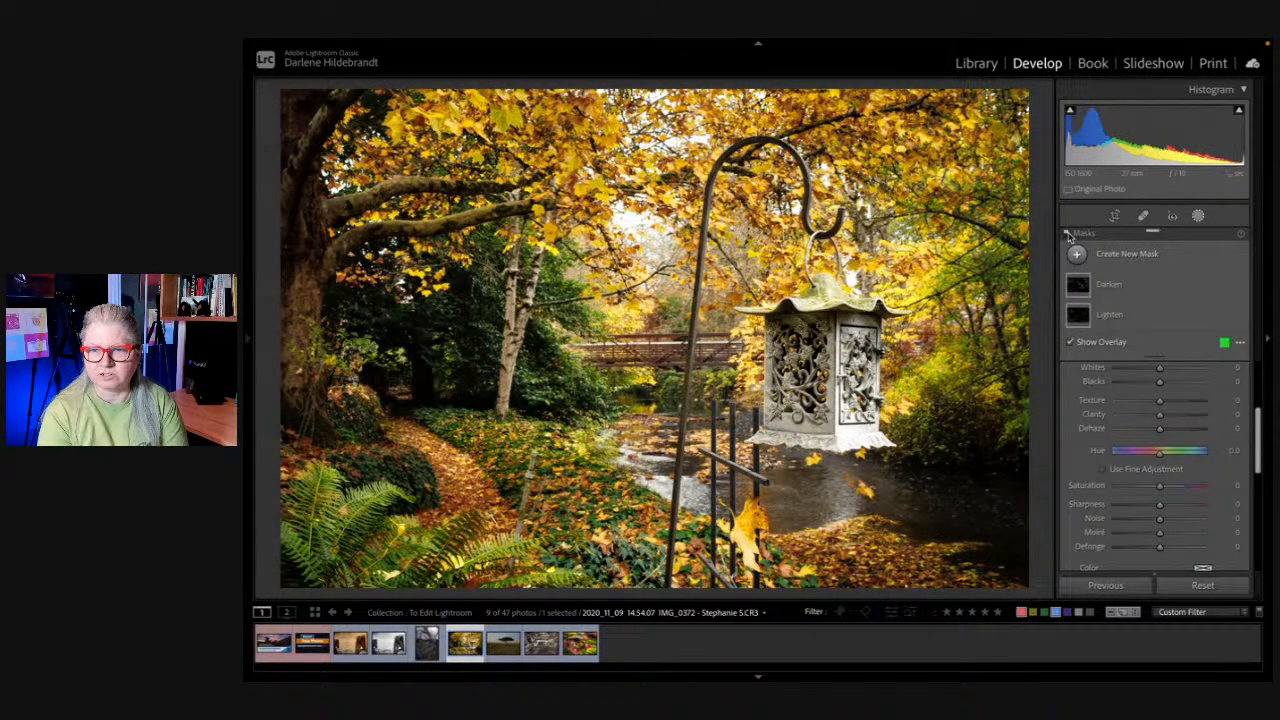
click(1068, 234)
click(1068, 234)
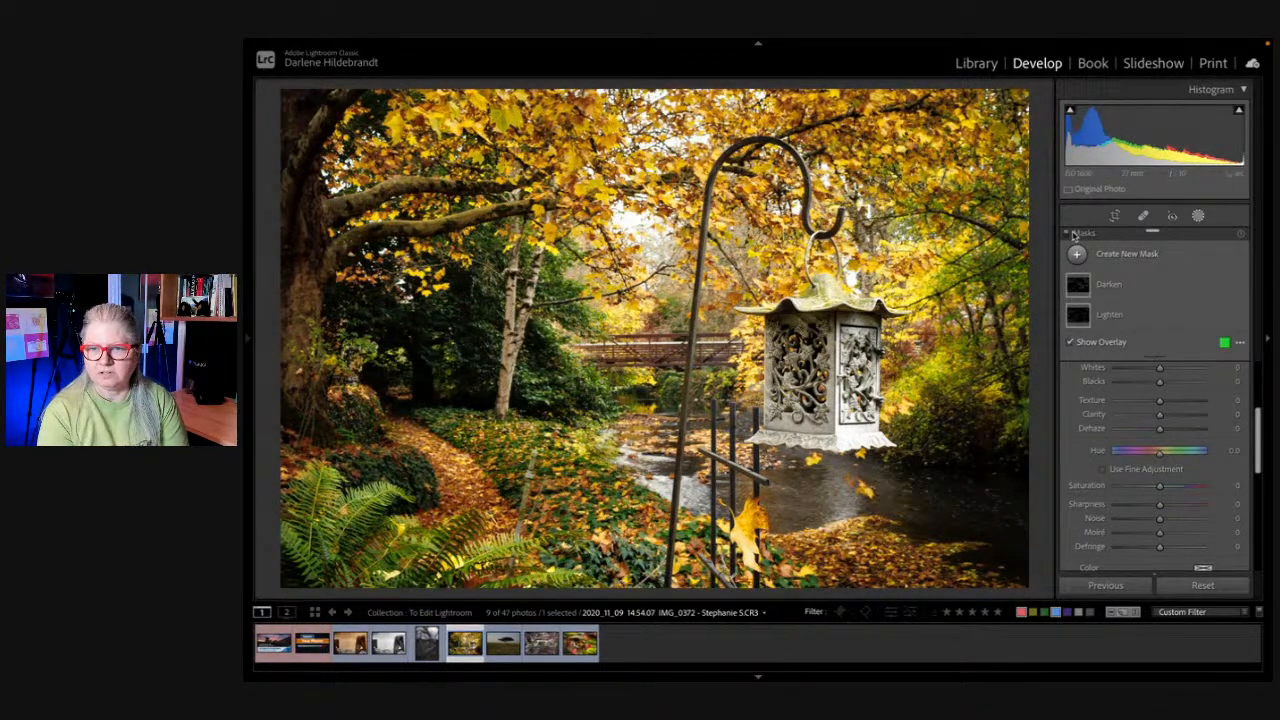
click(1068, 234)
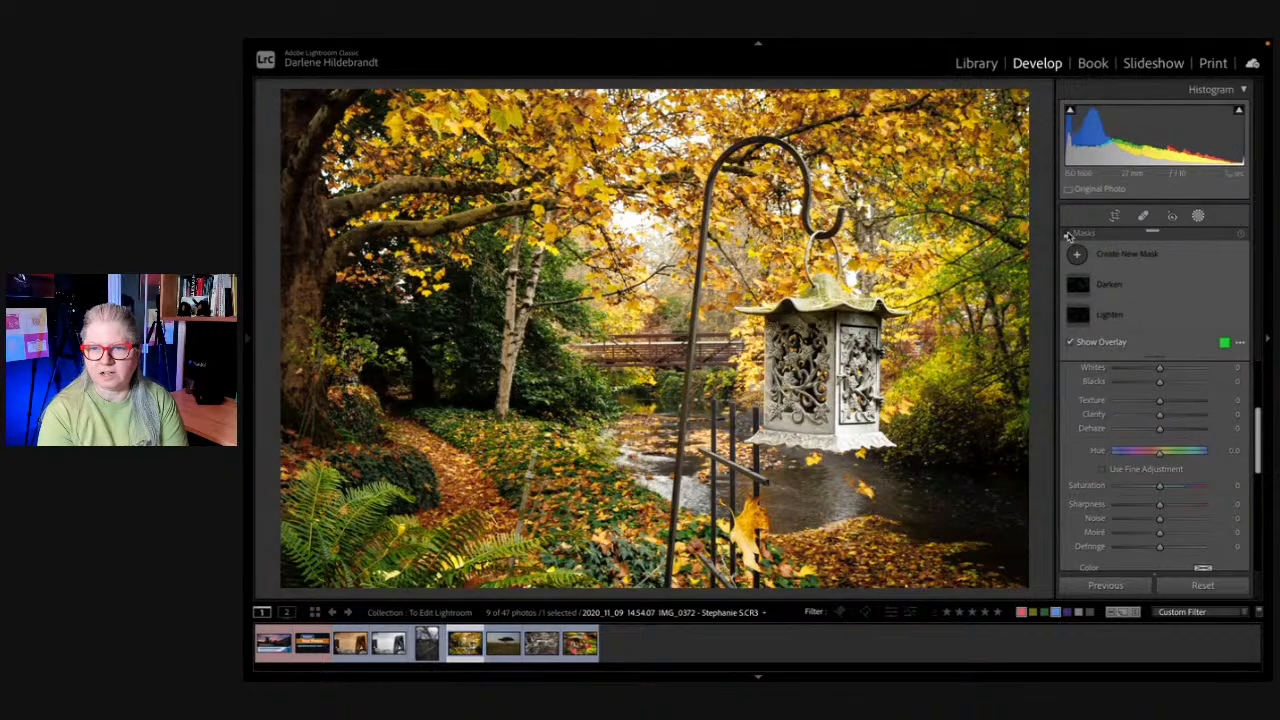
click(1068, 234)
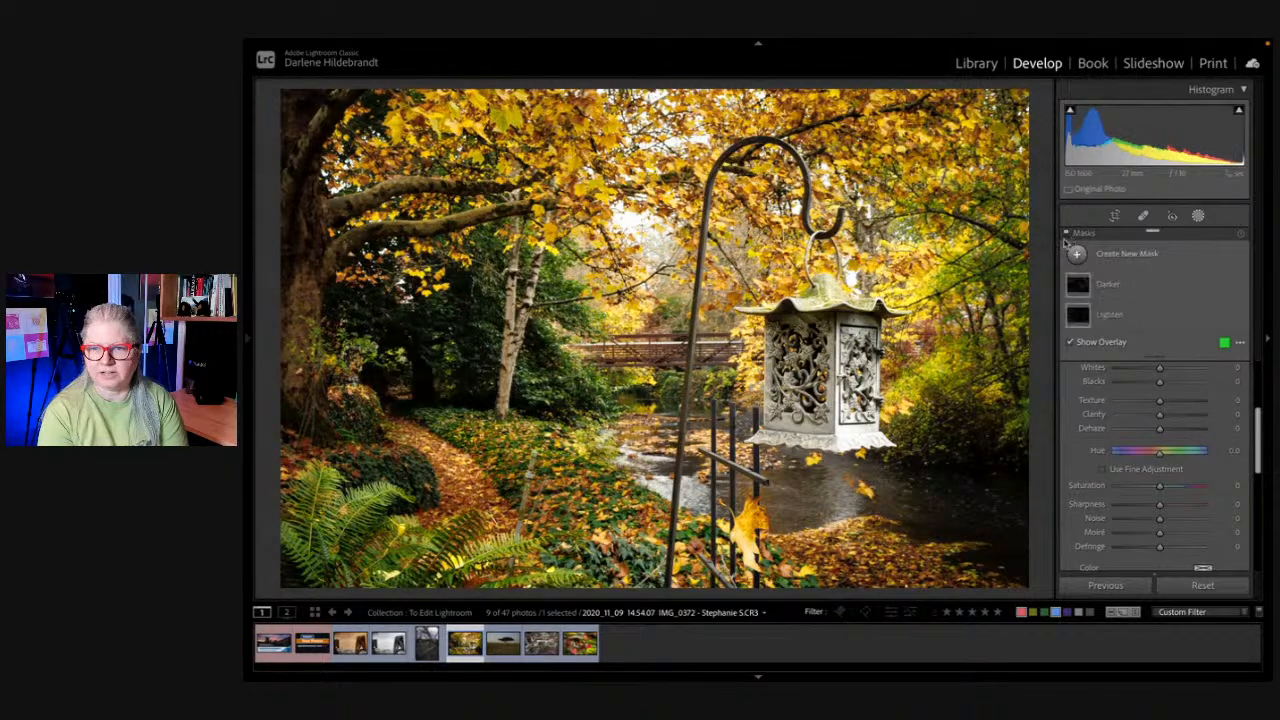
click(1199, 217)
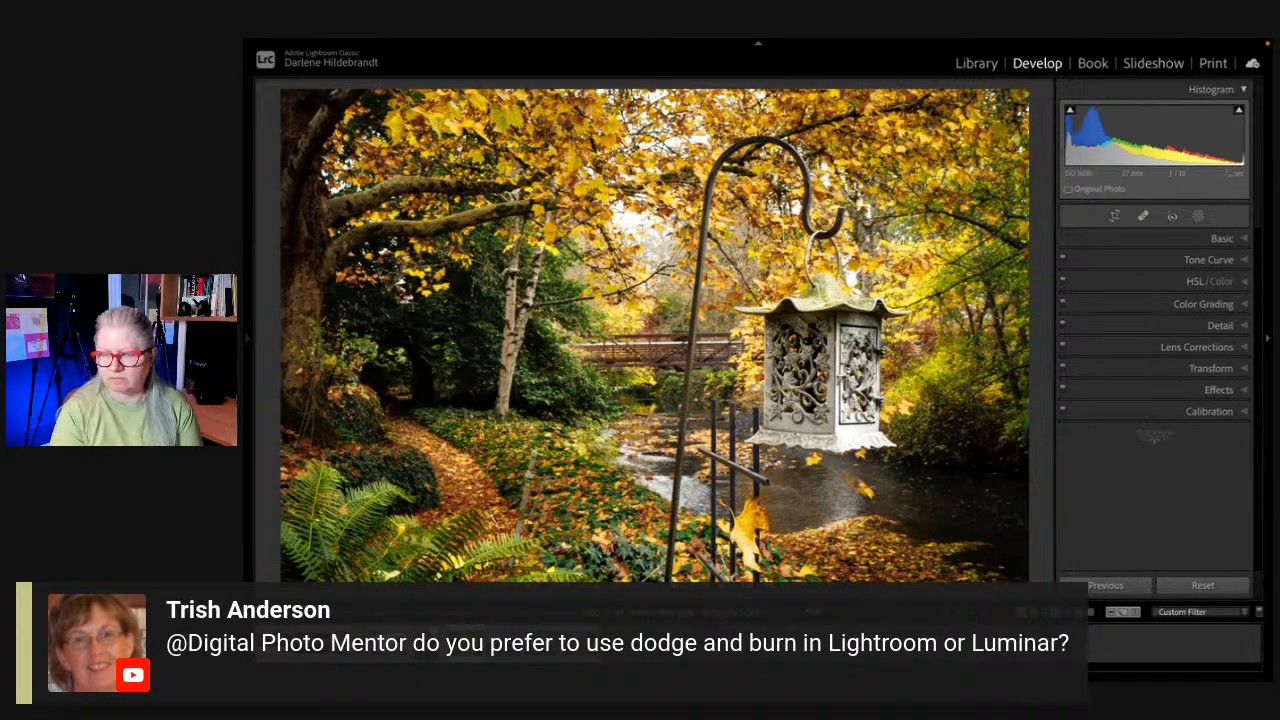
click(1198, 216)
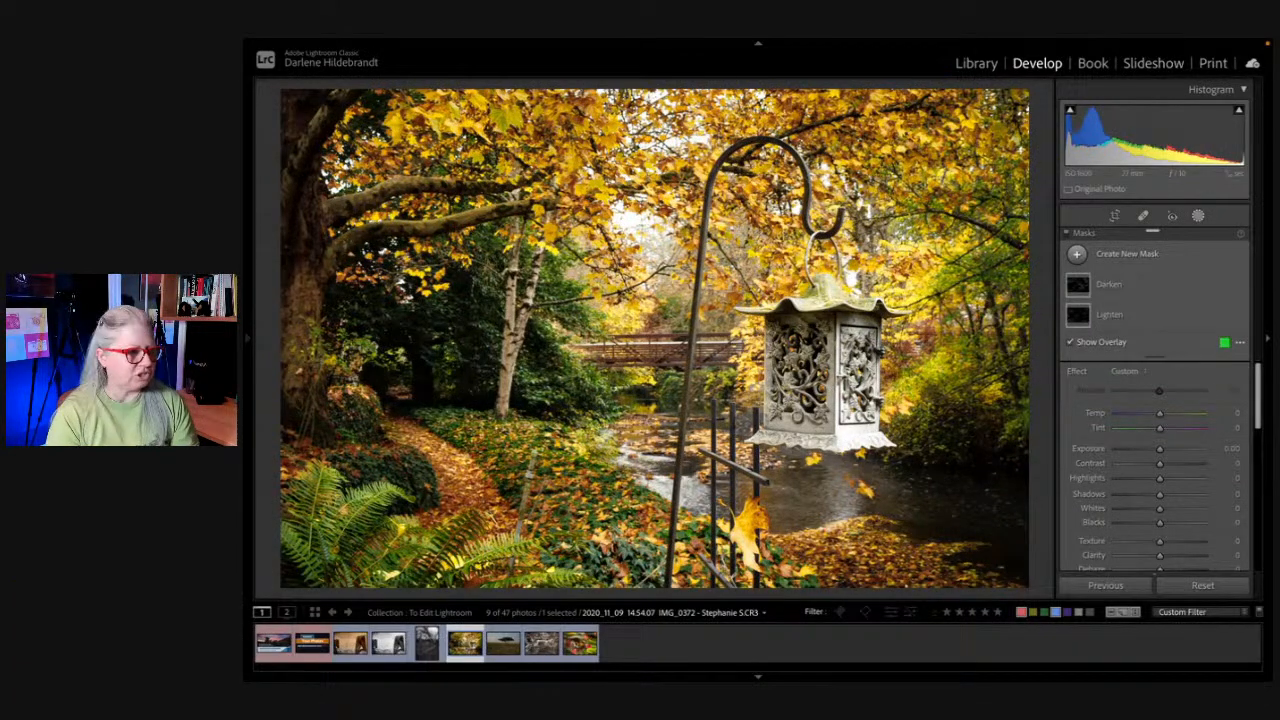
click(1198, 217)
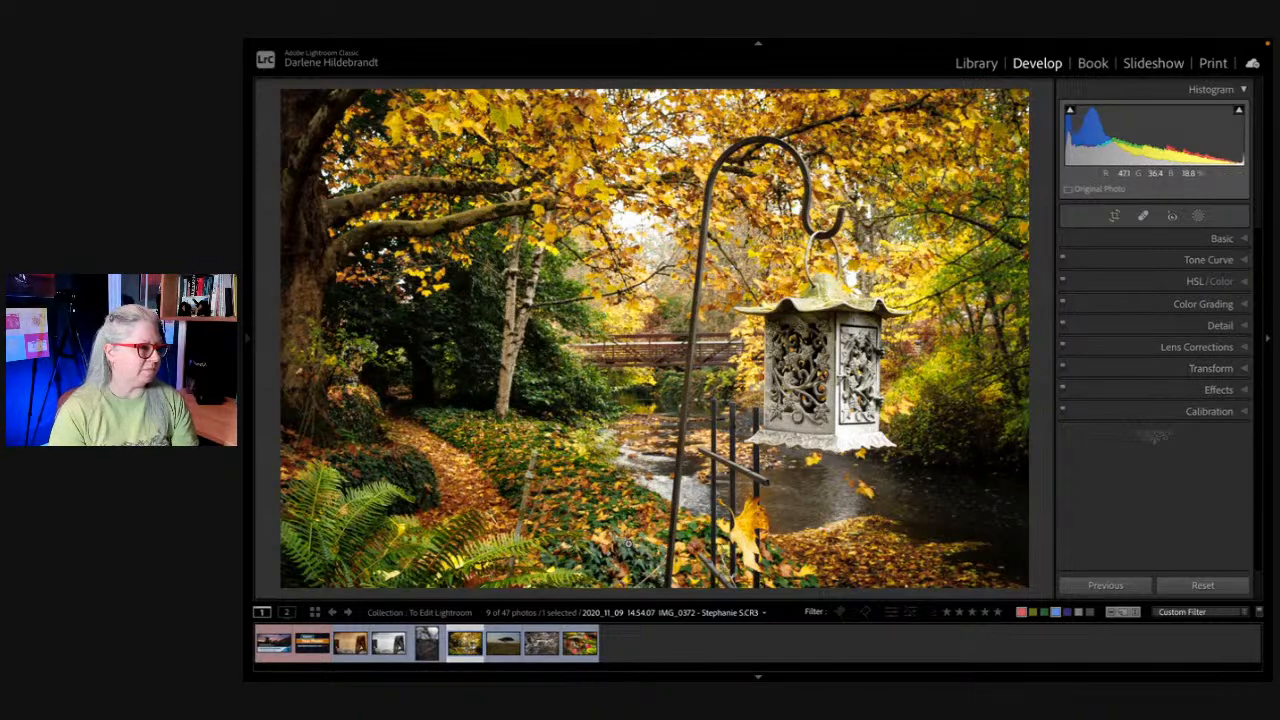
Step: Try the Vertical Upright perspective correction on the photo and switch Upright back off
click(1202, 369)
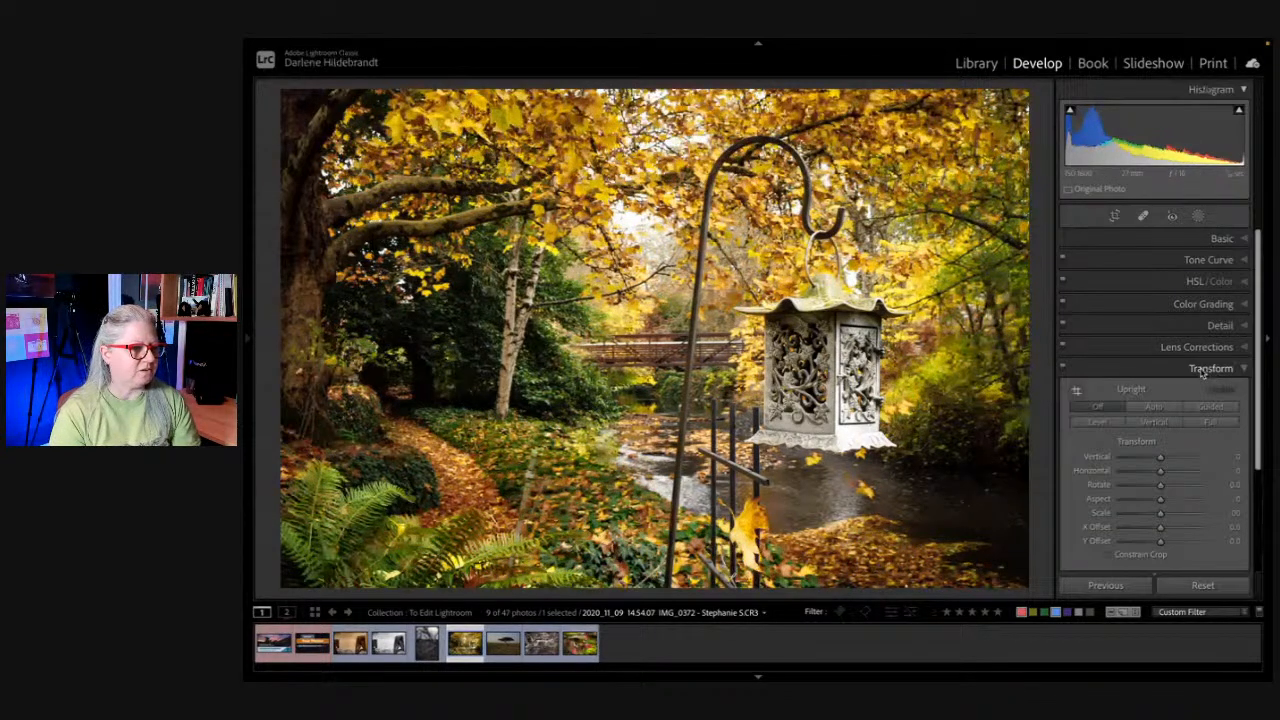
scroll(1202, 370, down, 2)
click(1155, 360)
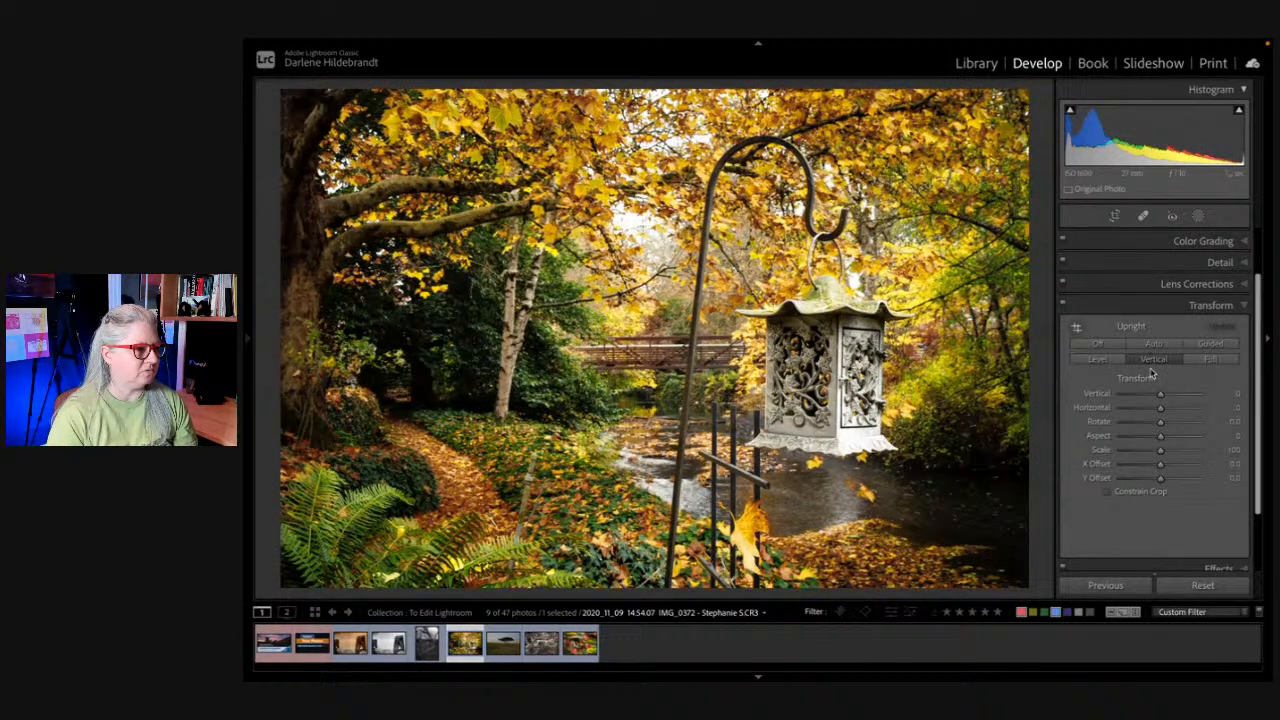
click(1103, 345)
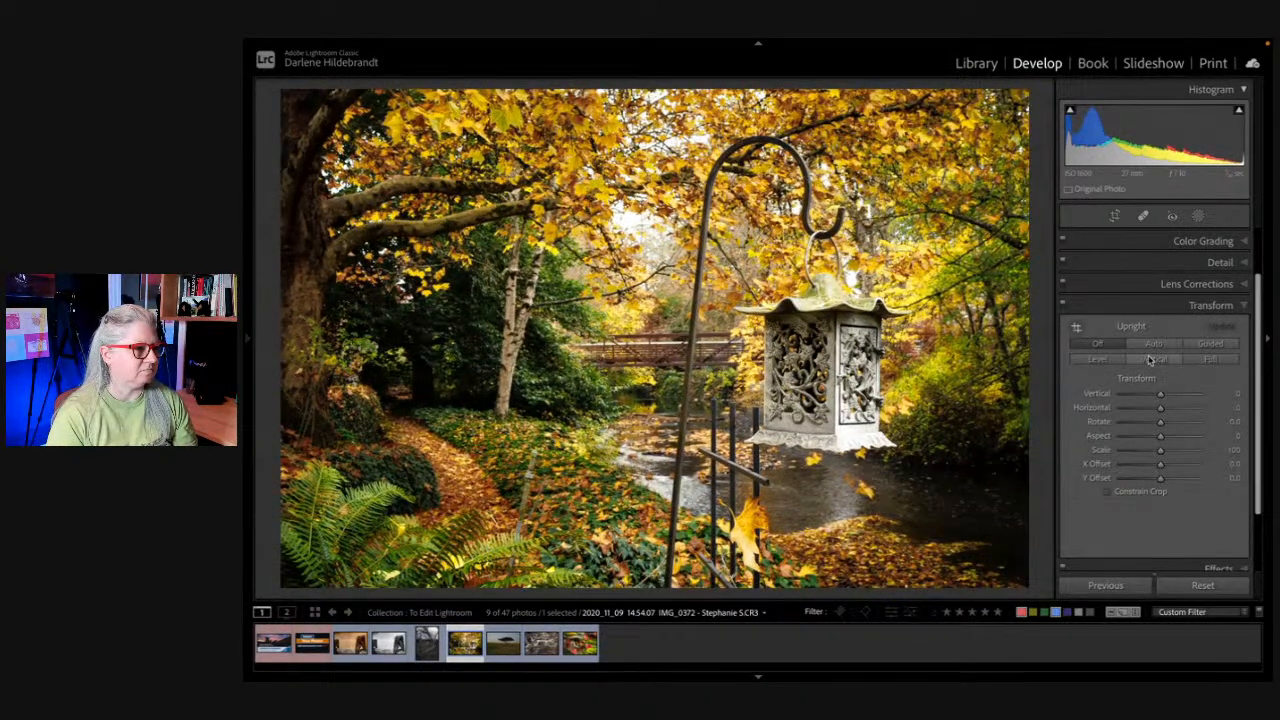
click(1150, 361)
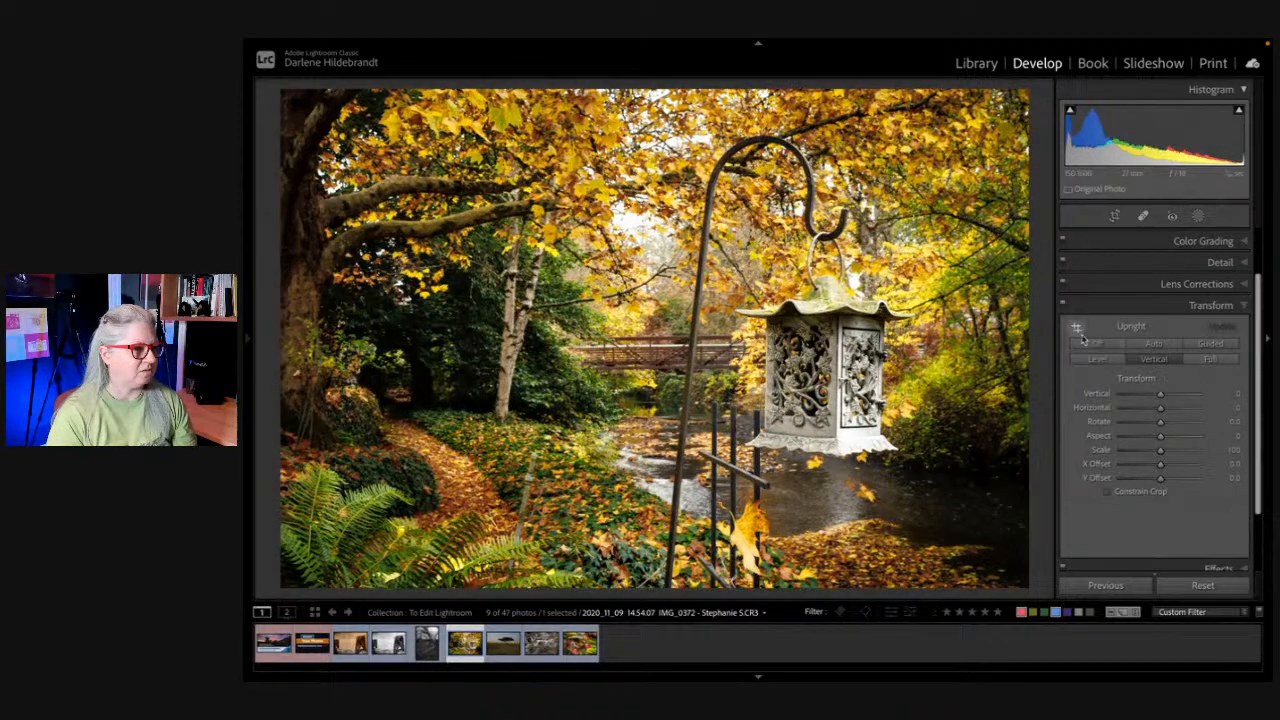
click(1208, 345)
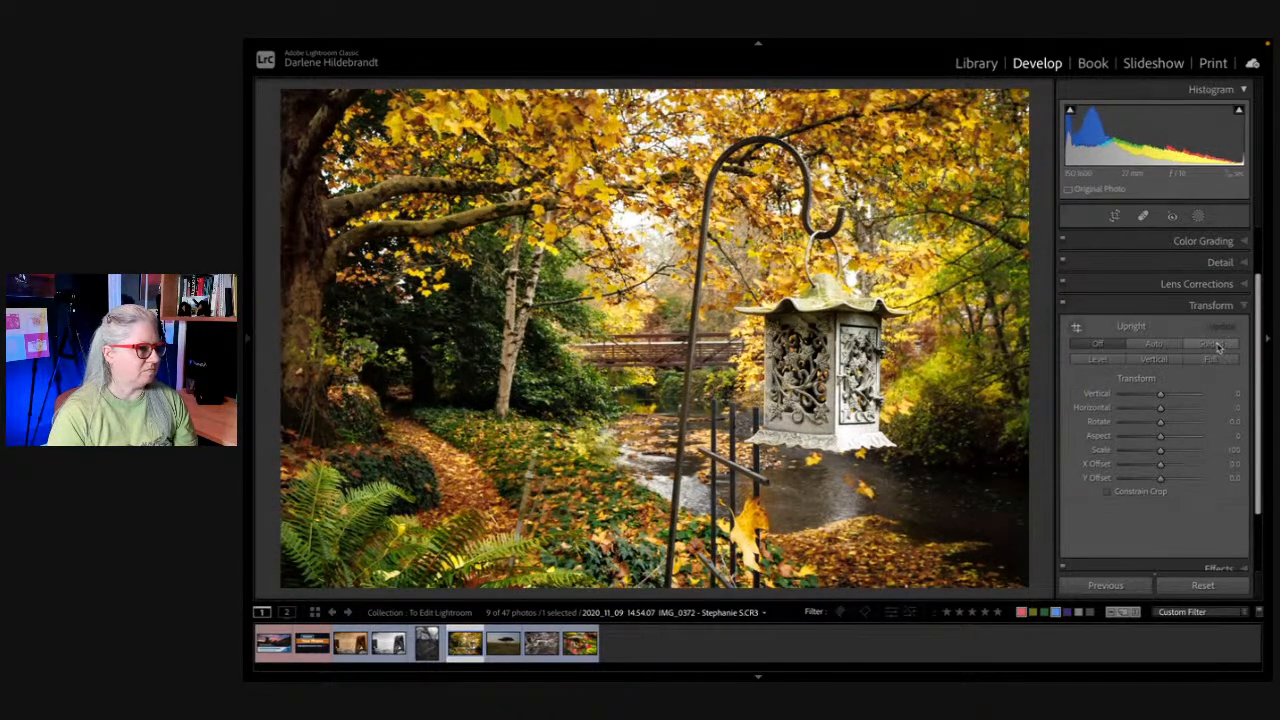
Step: Try a Guided Upright correction using guides along the lantern pole and birch trunk with Constrain Crop enabled, and switch Upright off
click(1210, 345)
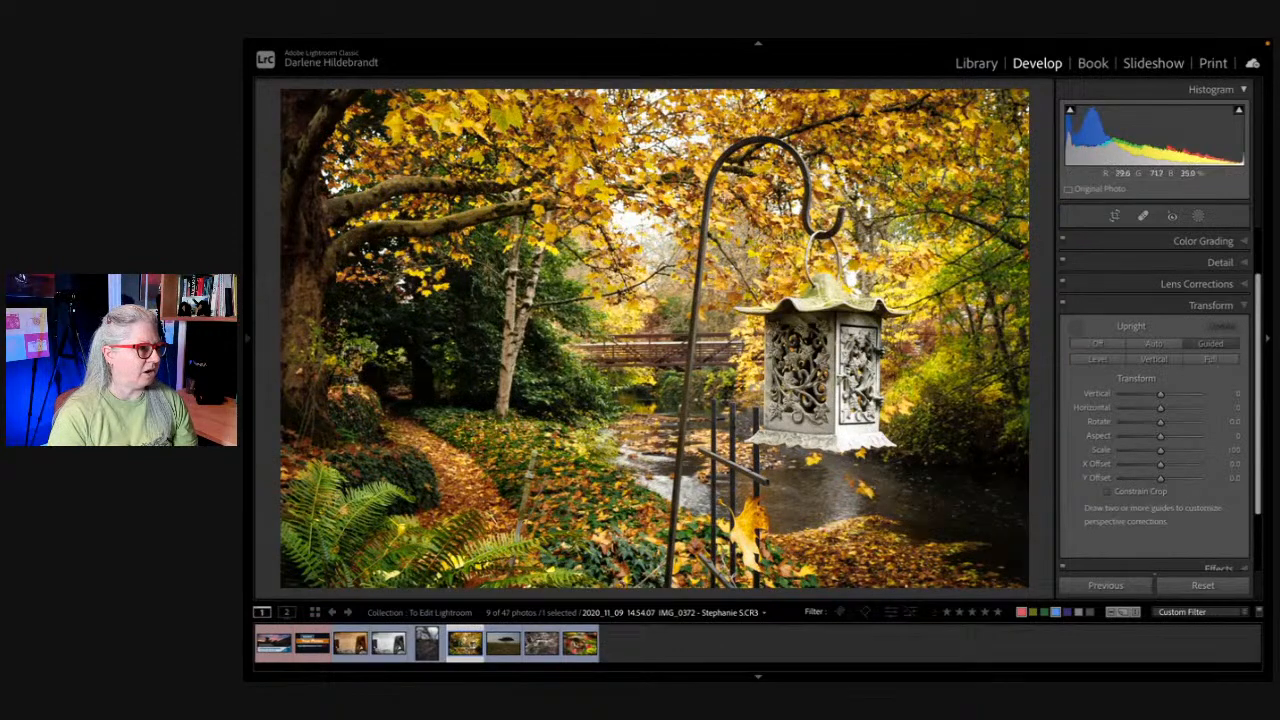
drag(707, 195, 678, 465)
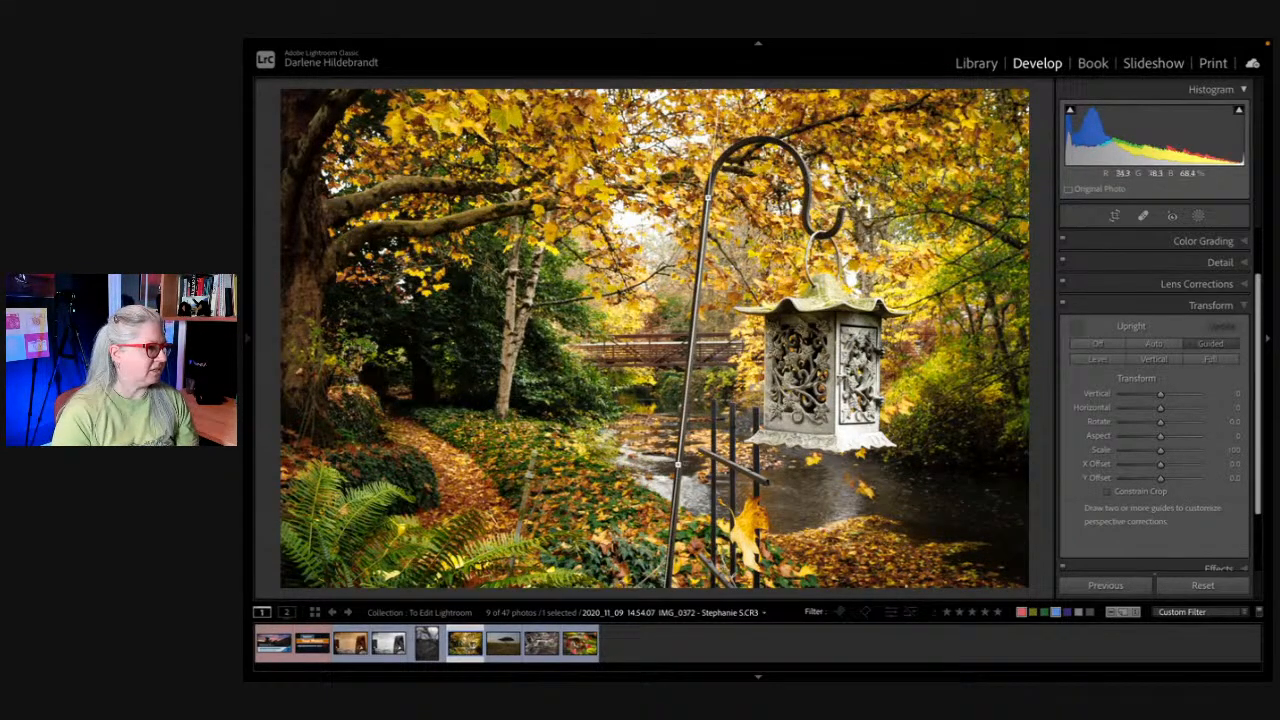
mouse_move(528, 380)
mouse_down()
mouse_move(517, 188)
mouse_move(514, 276)
mouse_up()
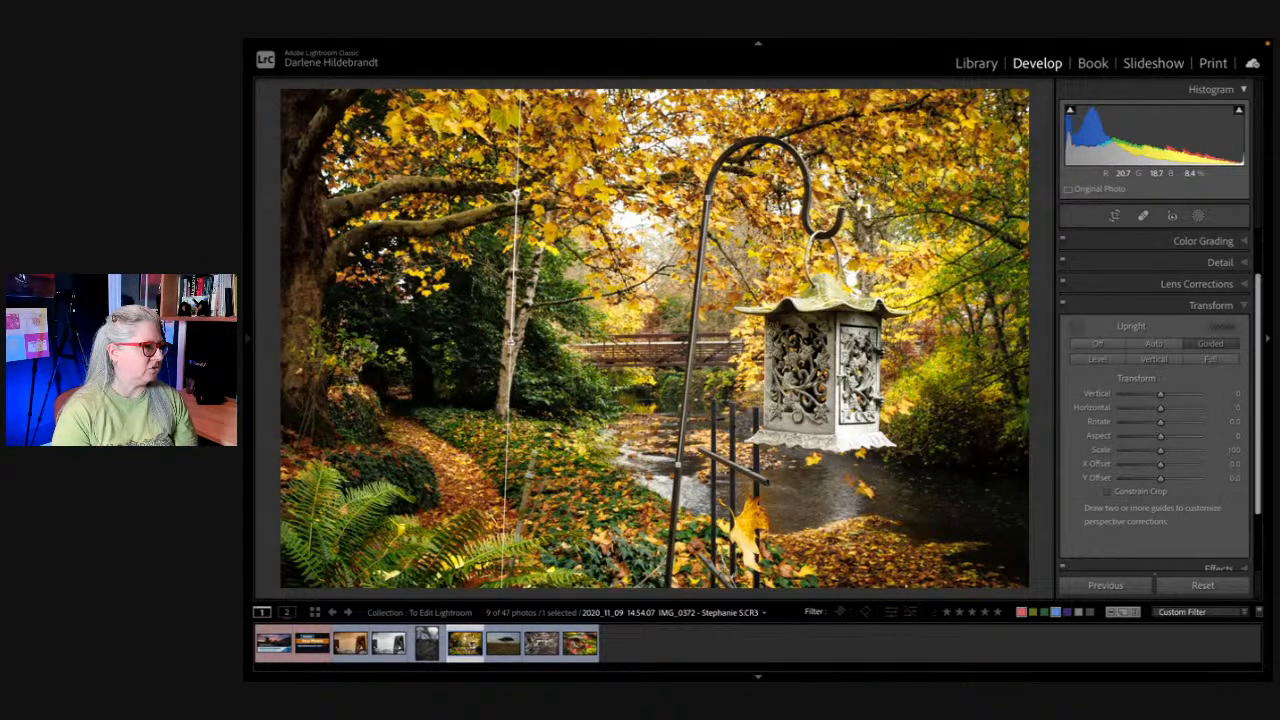
drag(510, 342, 510, 343)
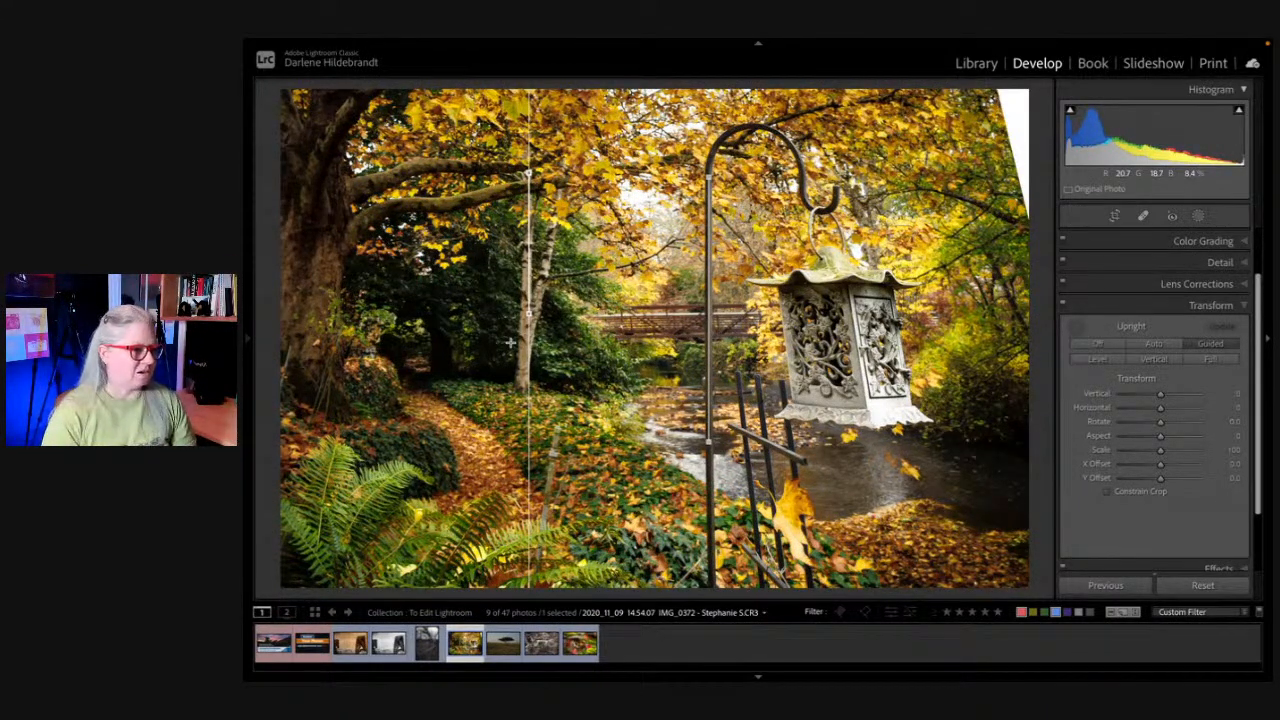
click(1107, 492)
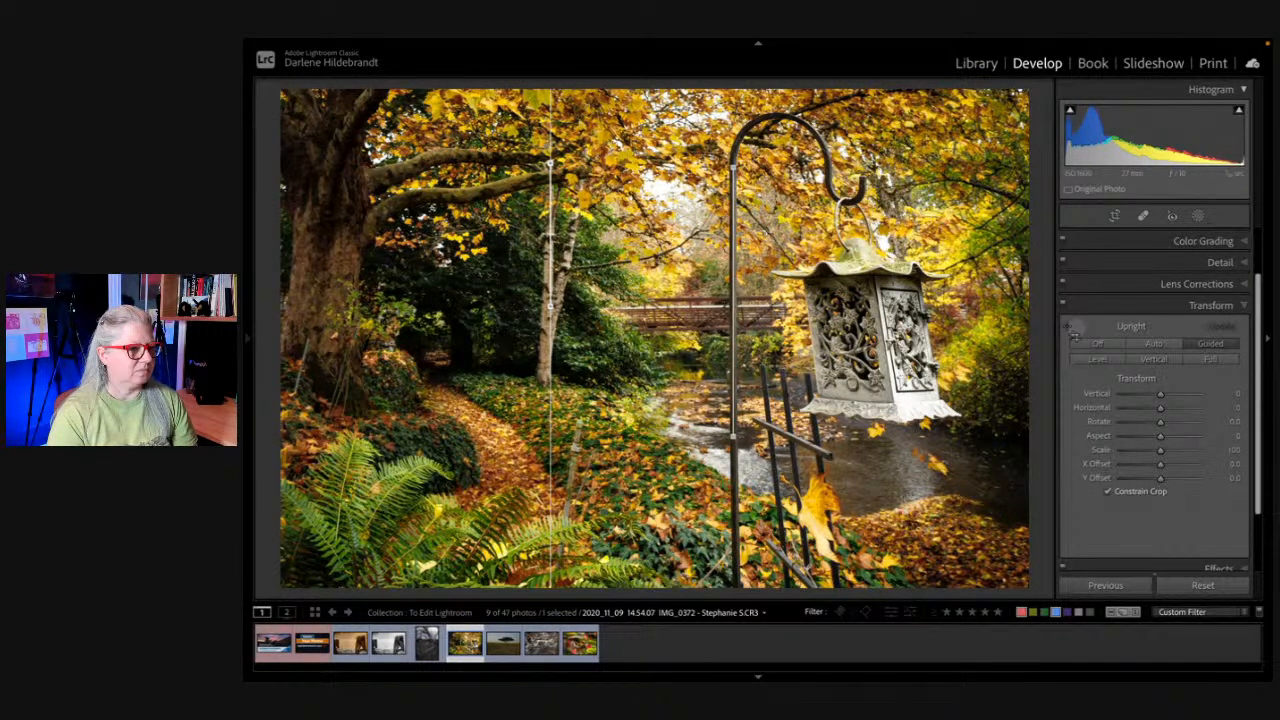
click(1077, 328)
click(1090, 344)
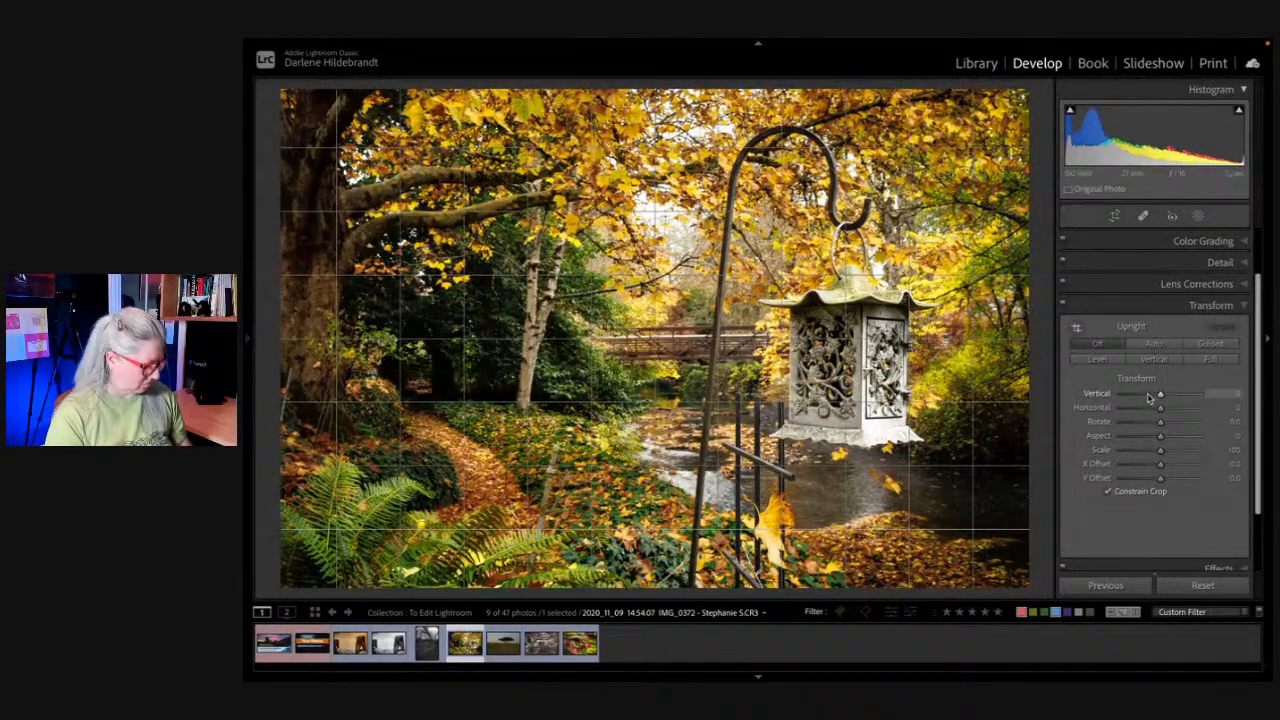
Step: Revert the photo in its edit history to the most recent Enable Masks state, before the Upright changes
click(256, 343)
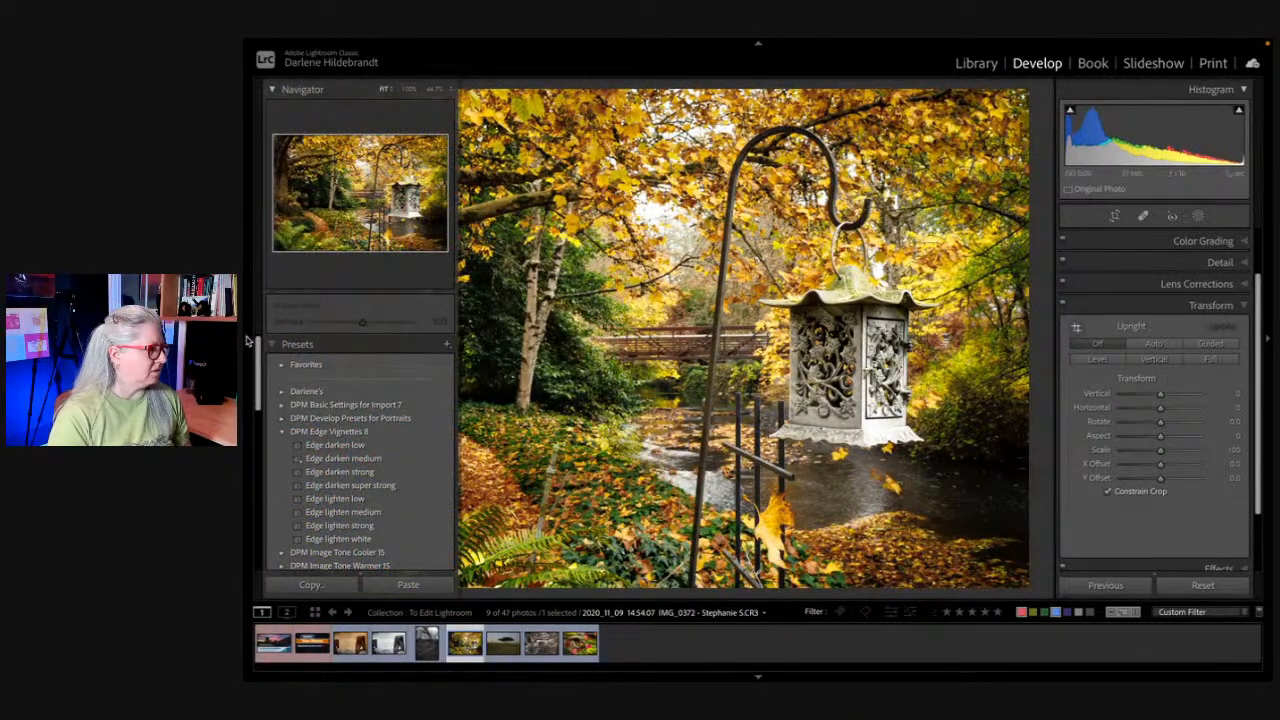
scroll(288, 363, down, 10)
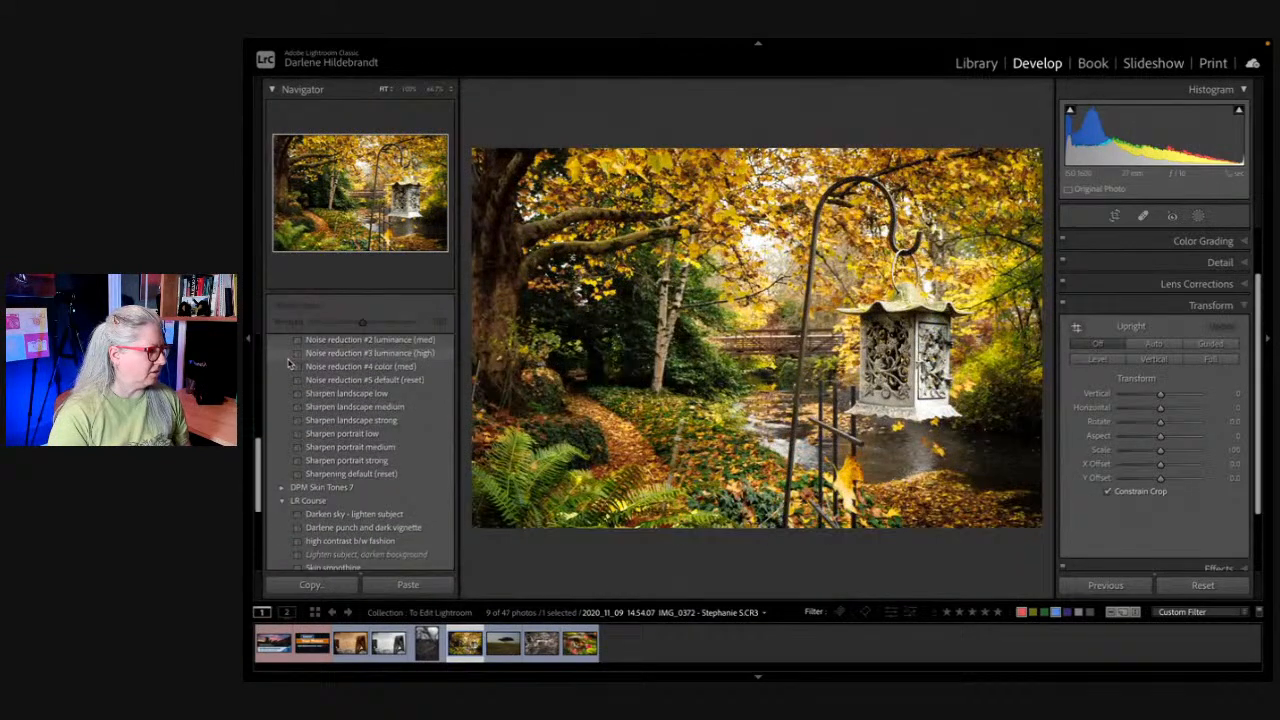
click(290, 470)
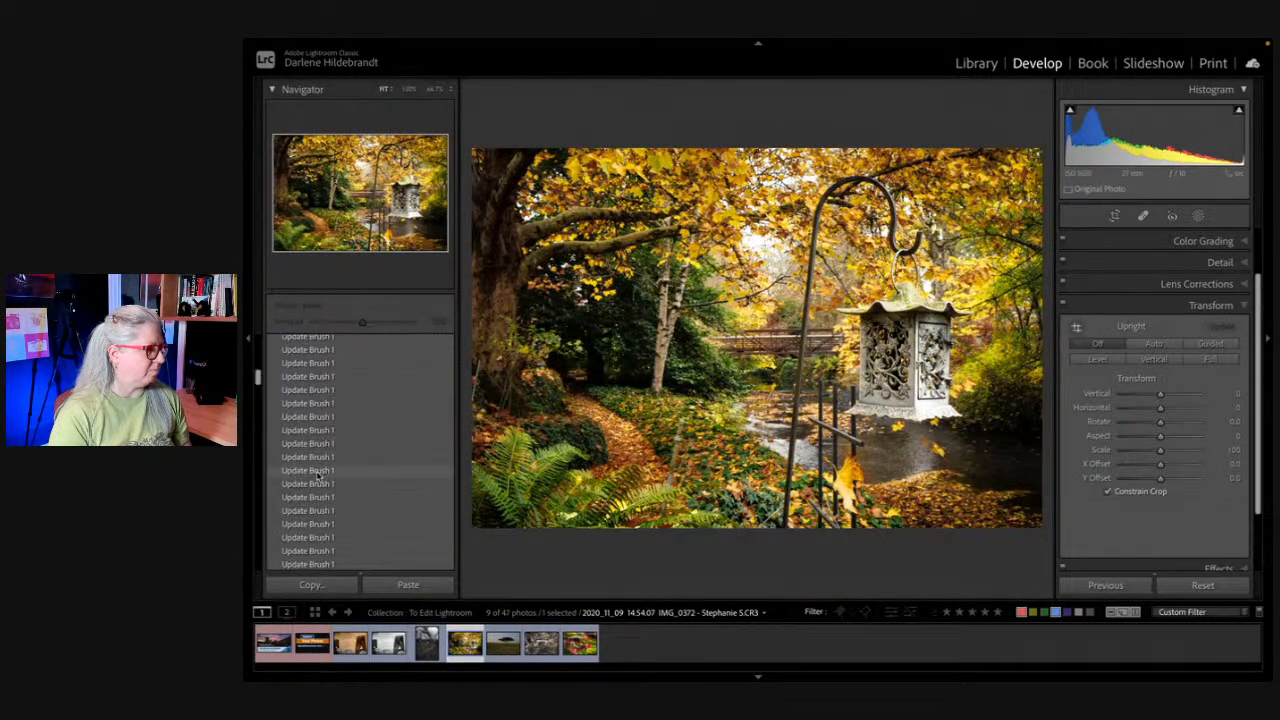
scroll(357, 410, up, 5)
scroll(357, 410, up, 5)
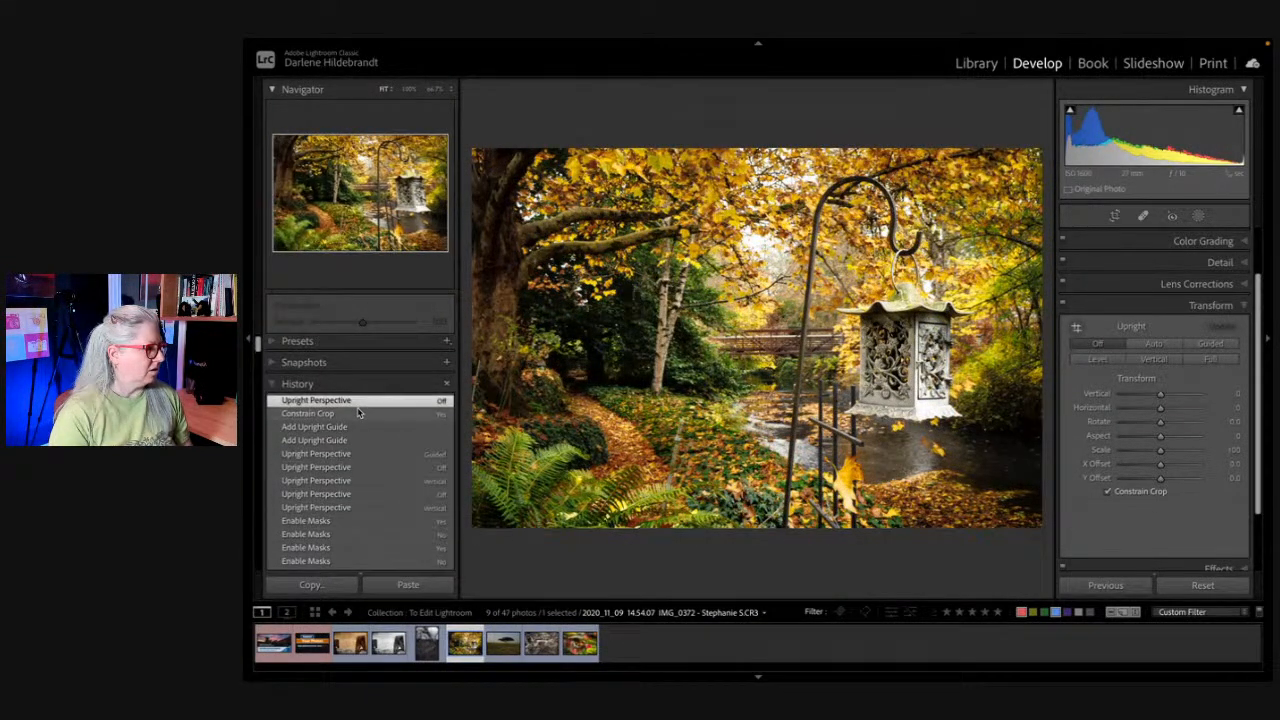
scroll(357, 410, down, 2)
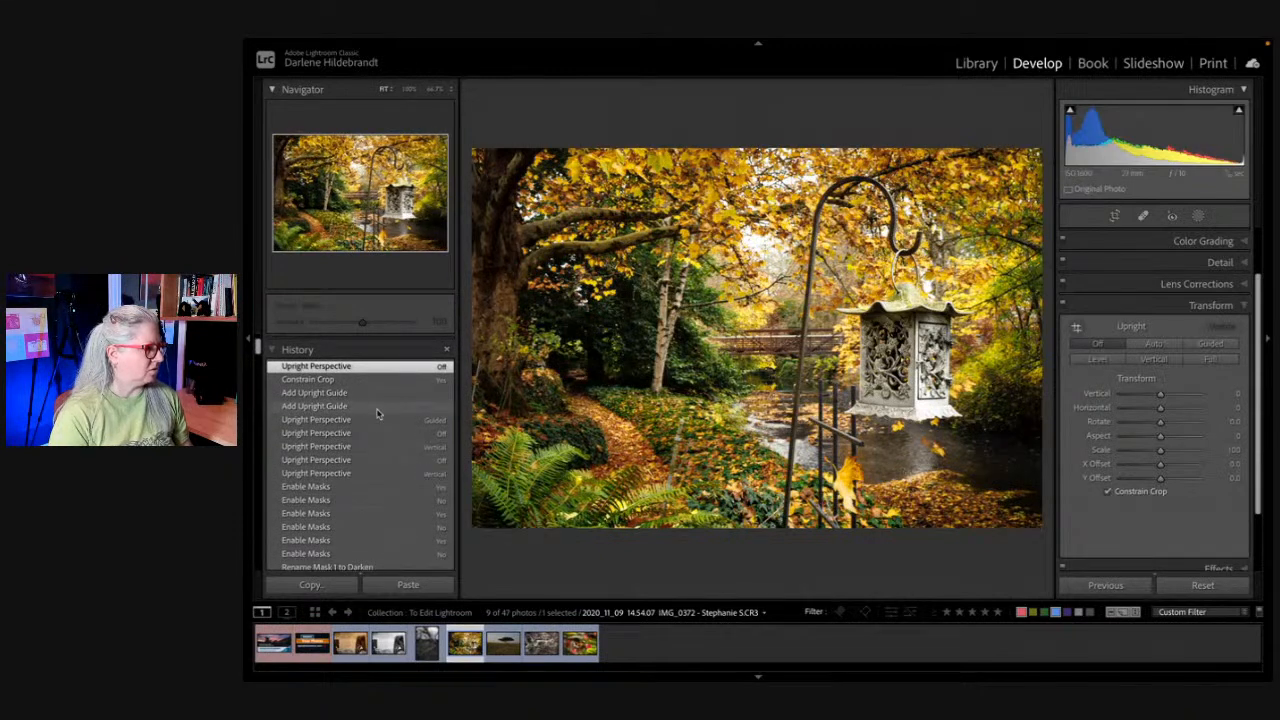
click(335, 486)
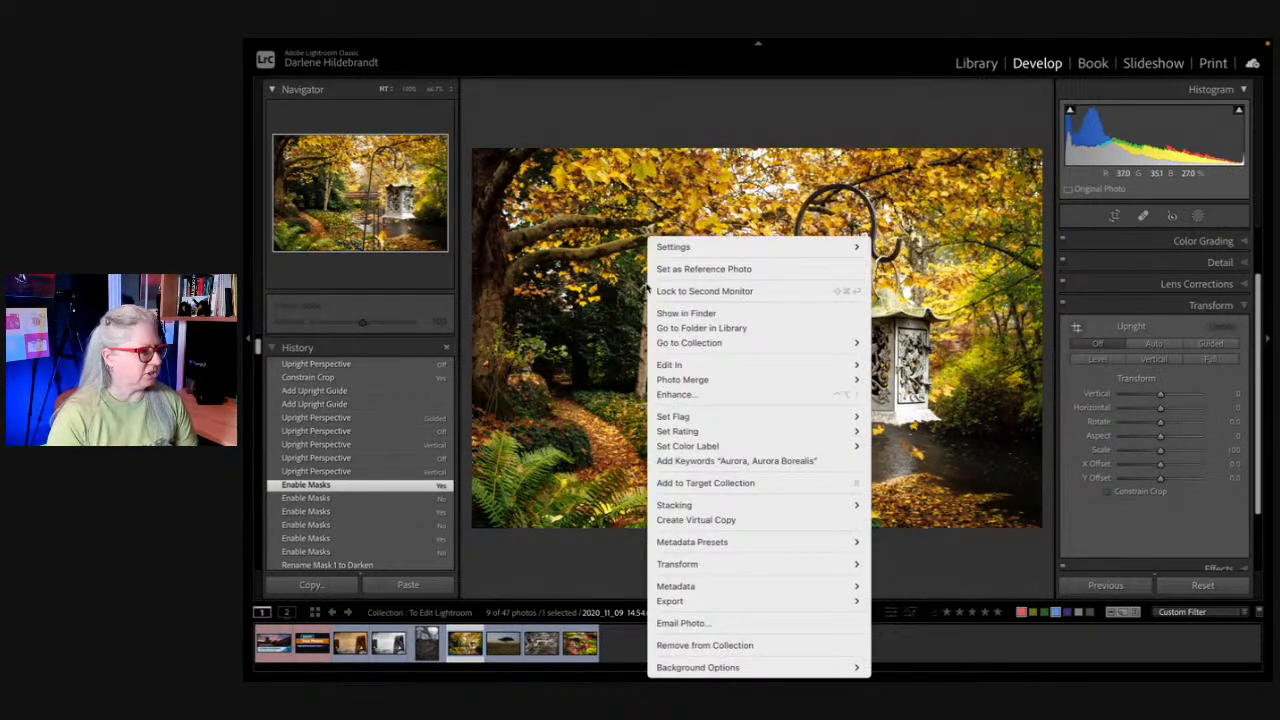
Step: Open a 16-bit Adobe RGB (1998) TIFF copy of the photo with Lightroom adjustments in Luminar Neo, and switch to that app
right_click(650, 285)
mouse_move(666, 368)
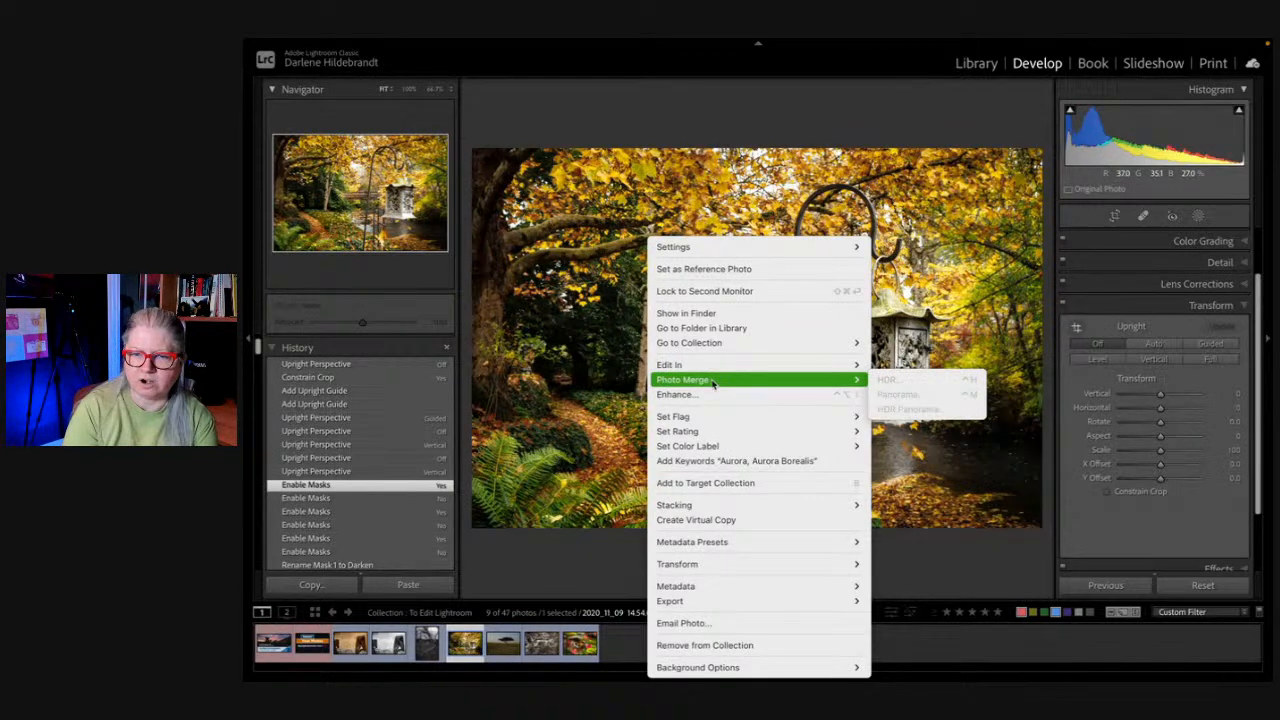
click(923, 373)
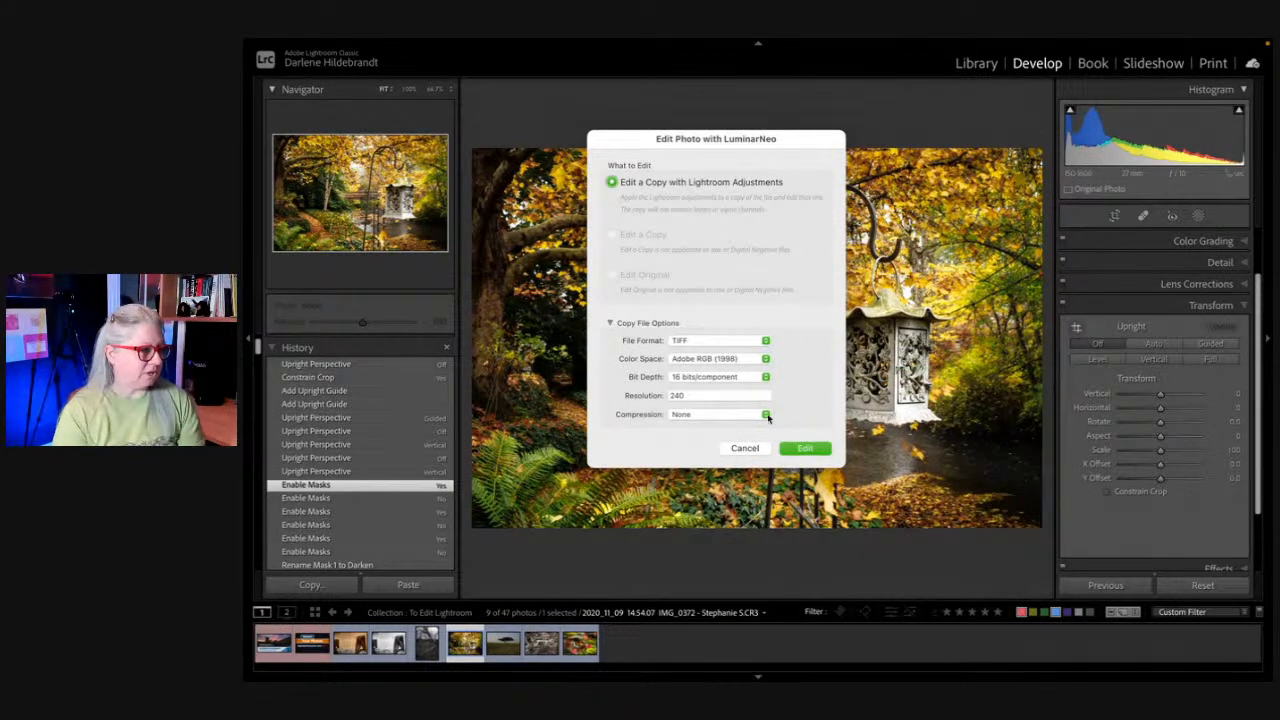
click(808, 449)
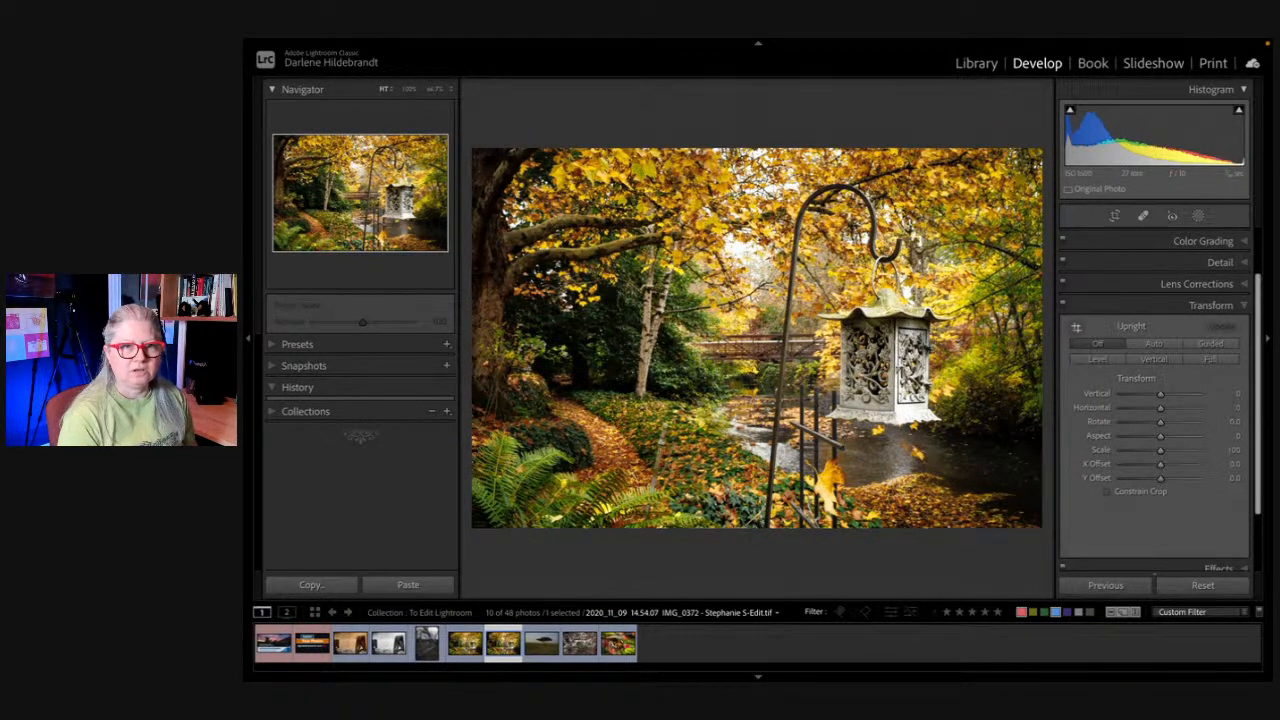
mouse_move(388, 46)
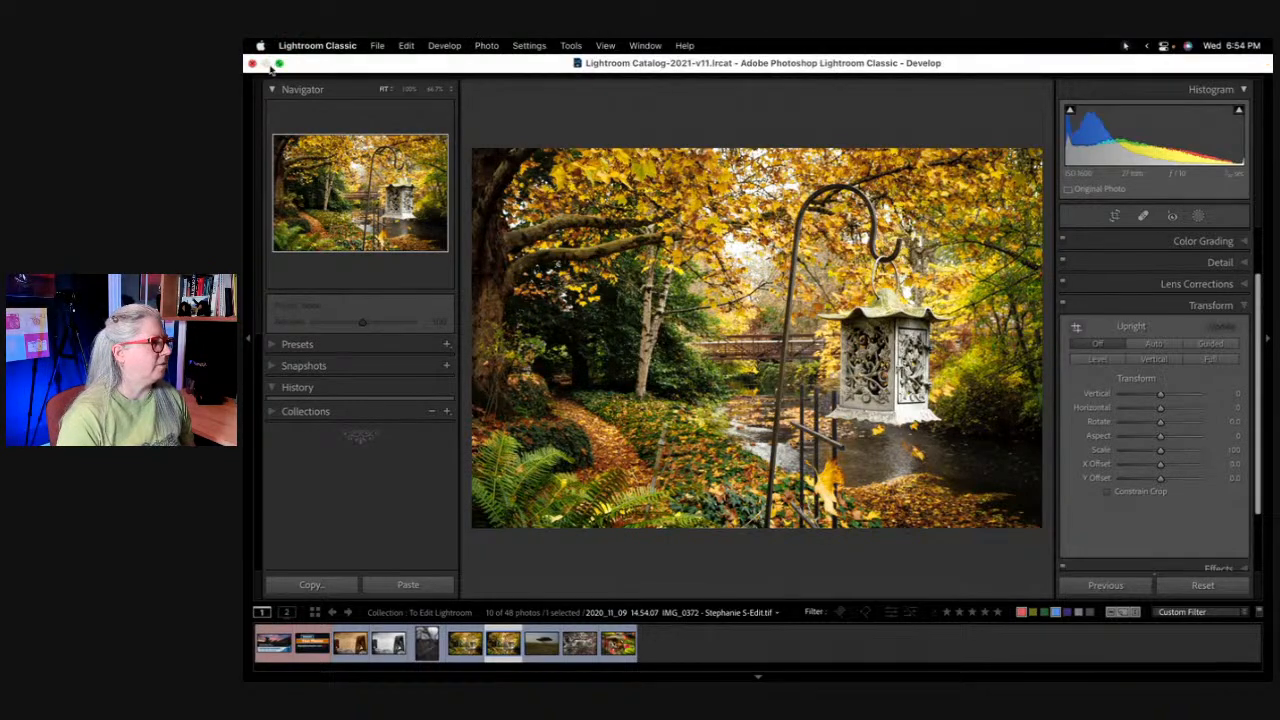
click(279, 63)
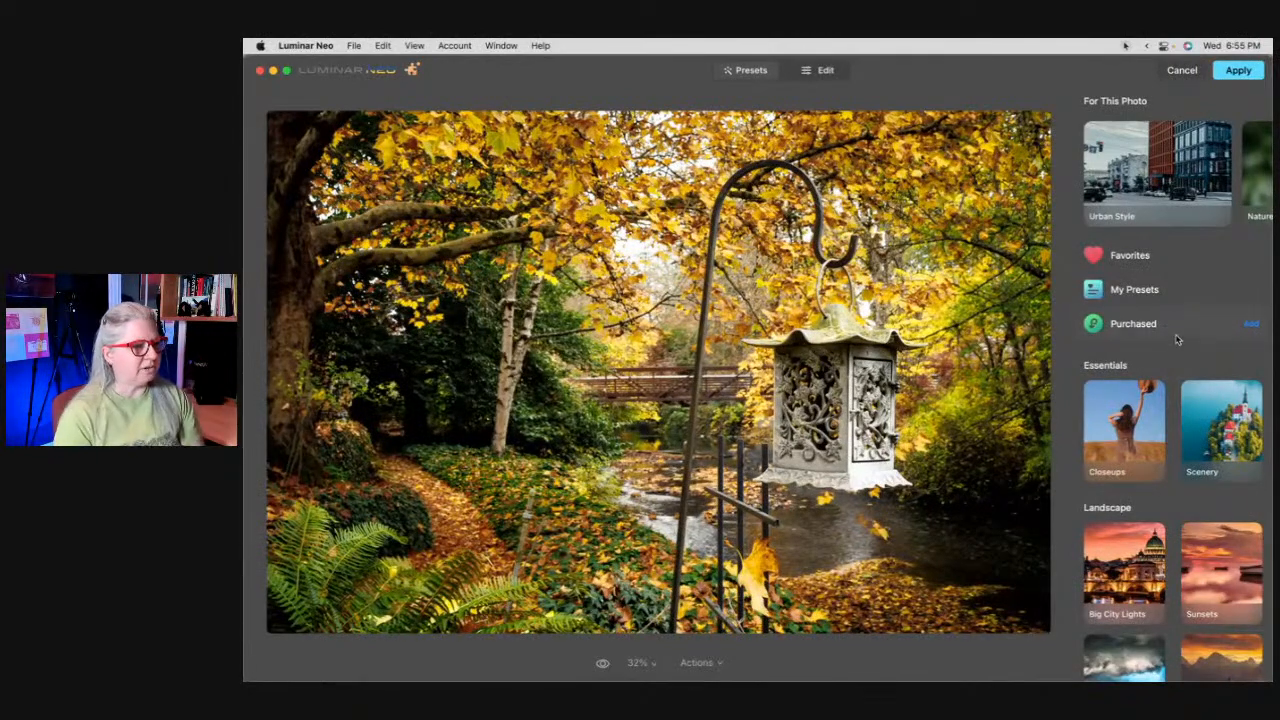
Step: Look through the editing tools and the Nature preset collection, and open the favorite presets
click(825, 72)
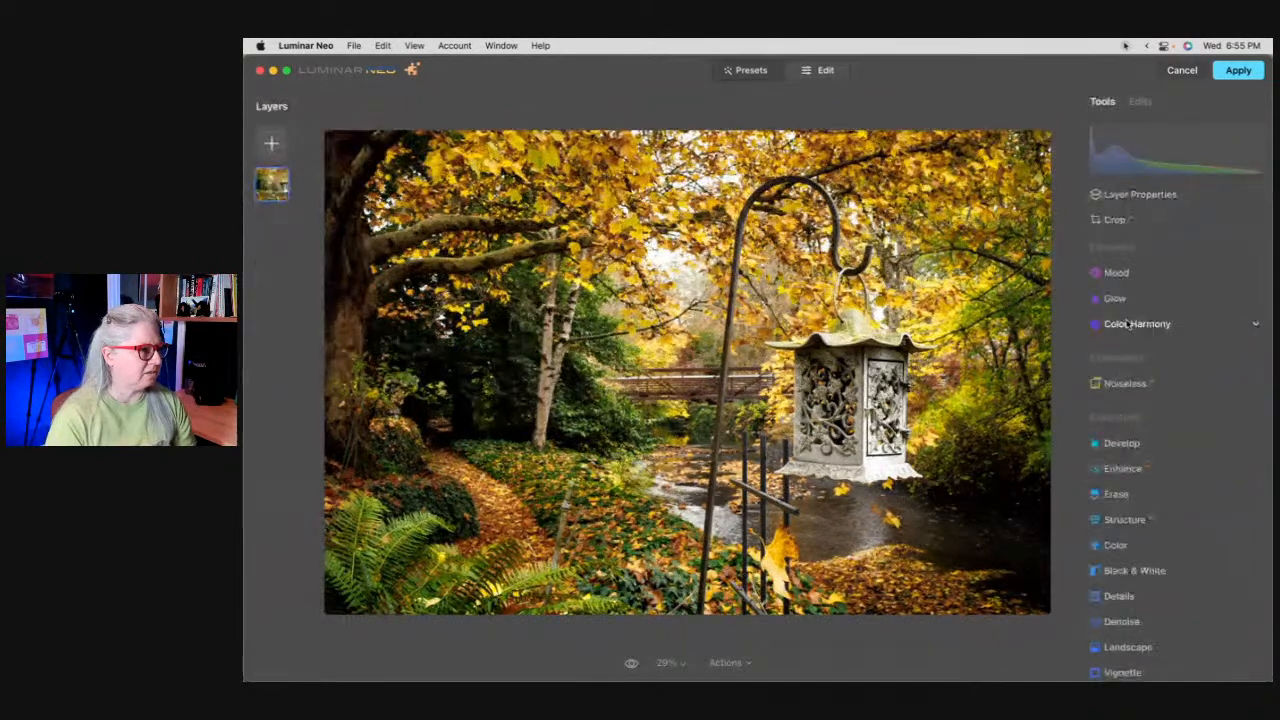
click(750, 71)
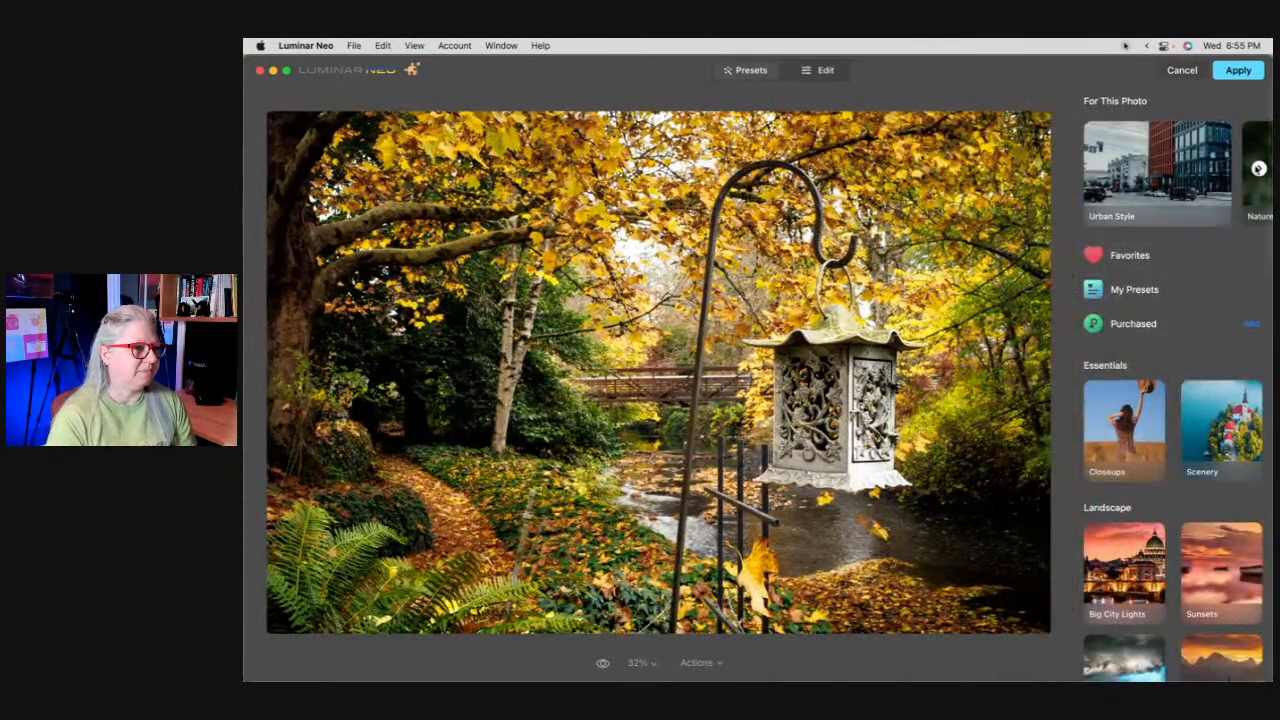
click(1258, 168)
click(1189, 183)
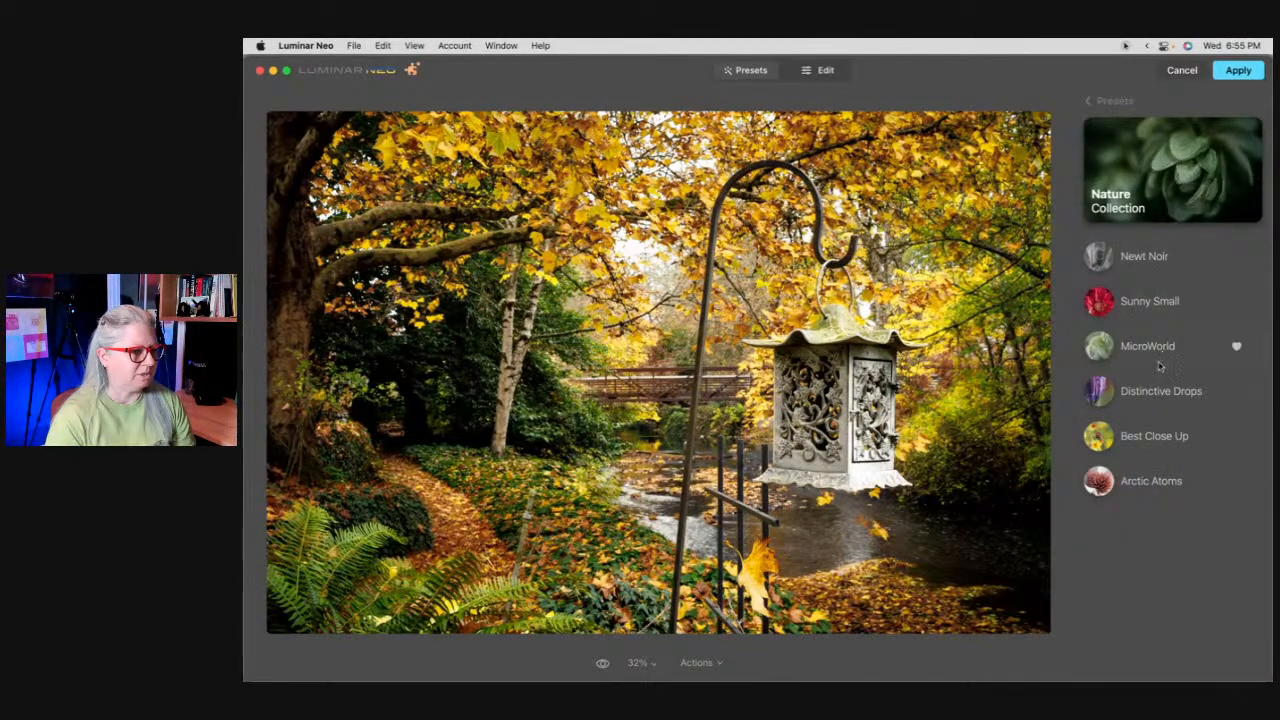
click(1094, 100)
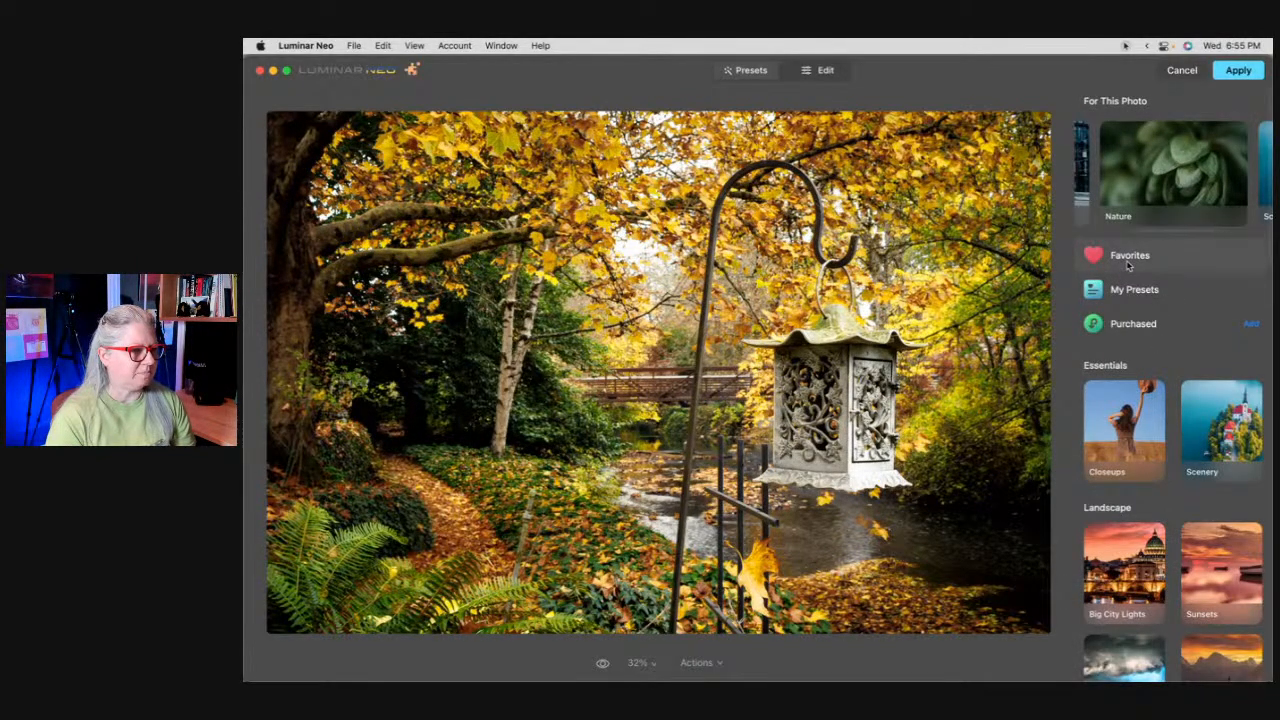
click(1128, 258)
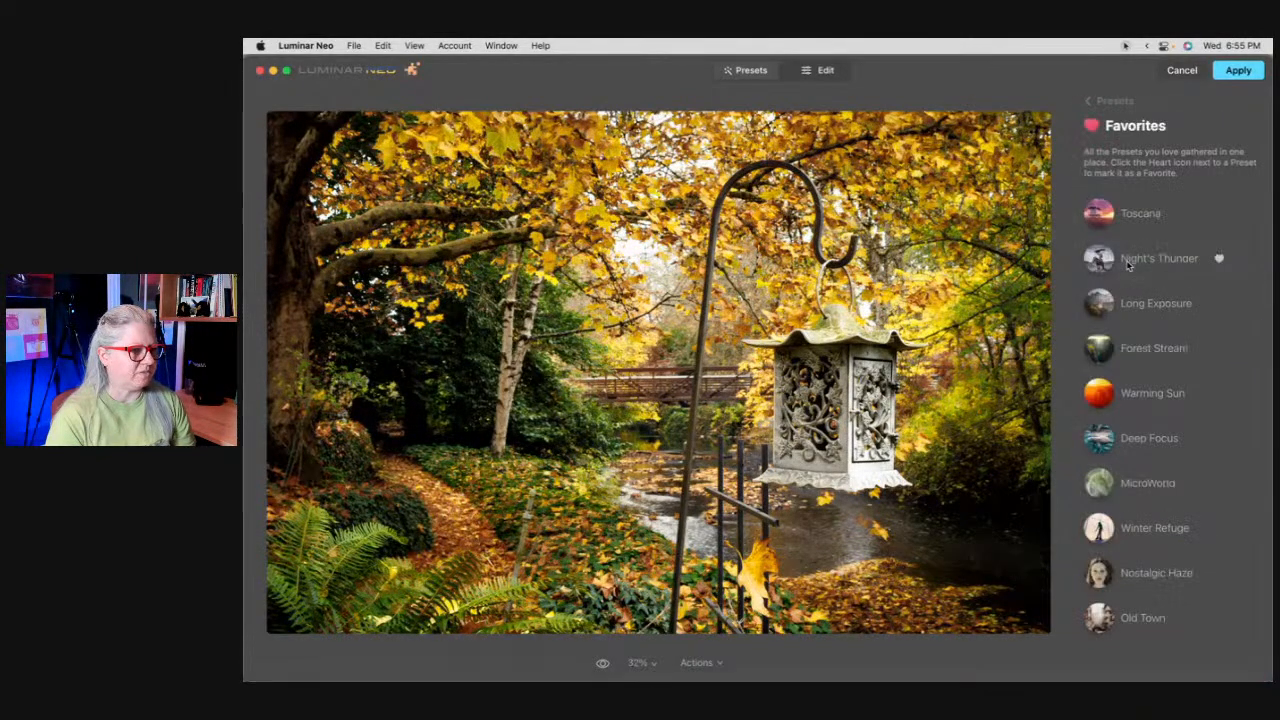
Step: Try the favorite presets Warming Sun, Long Exposure and Nostalgic Haze on the photo
click(1145, 358)
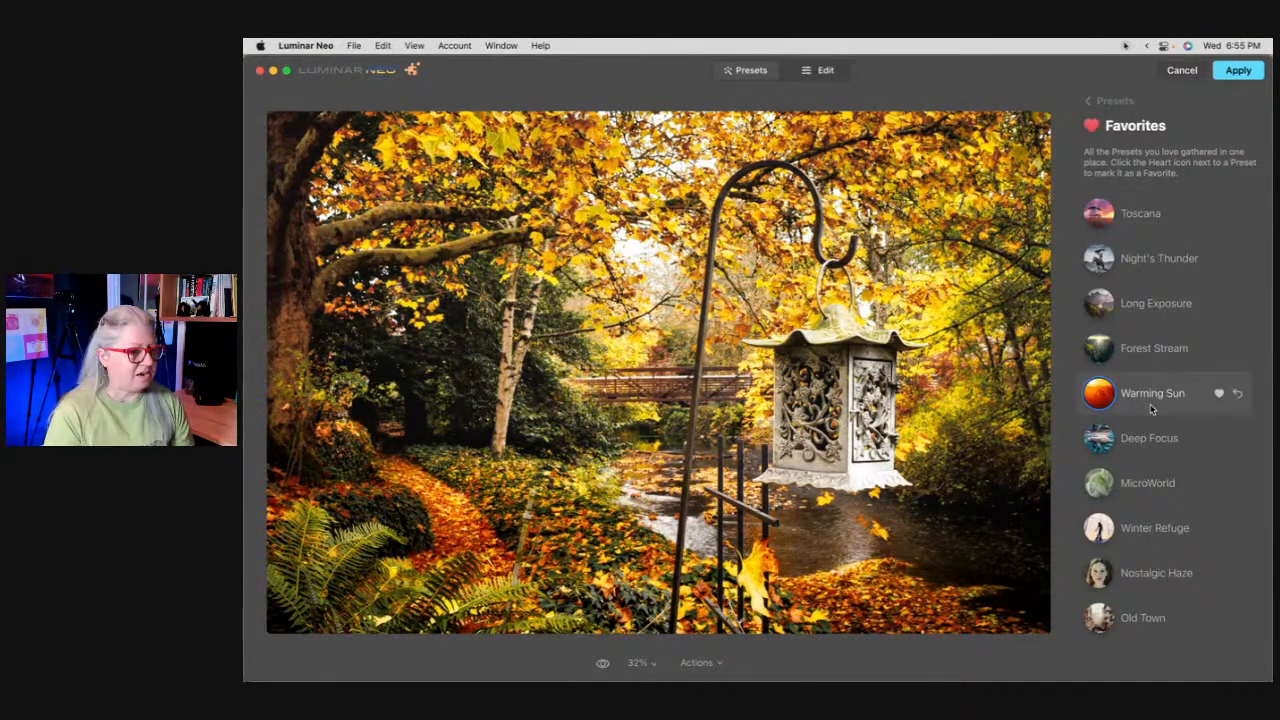
click(1148, 314)
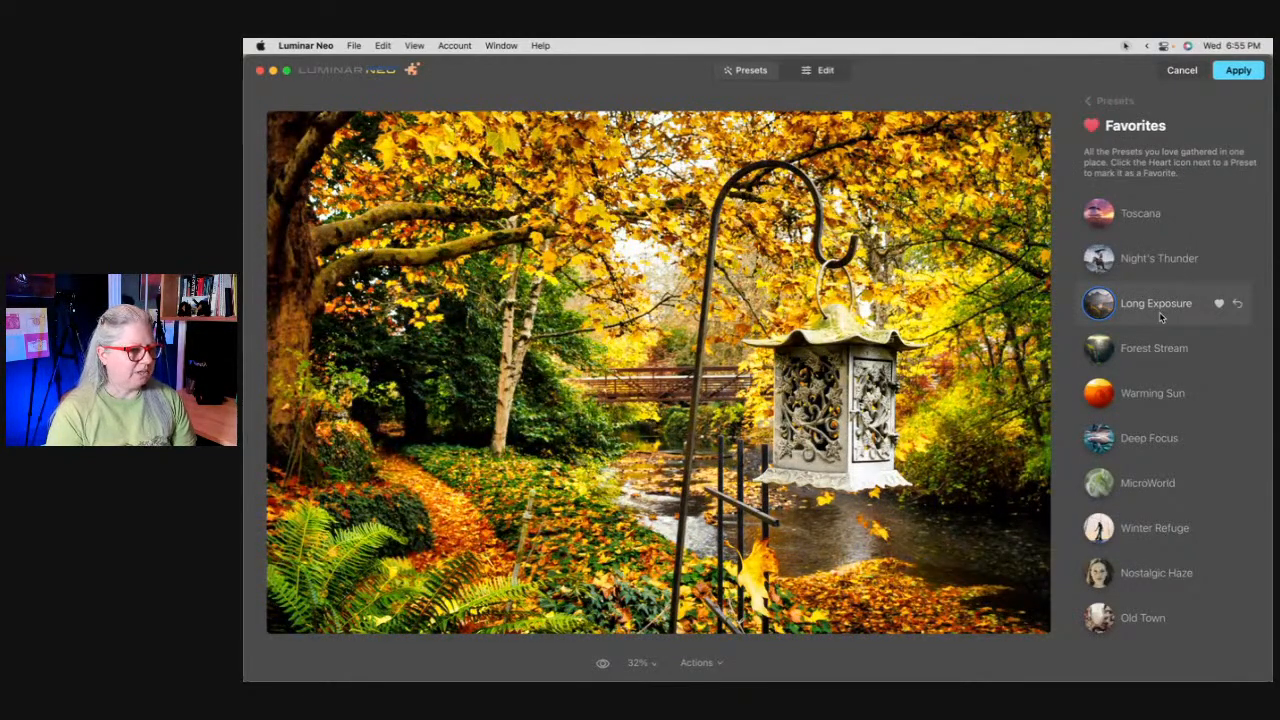
click(1152, 582)
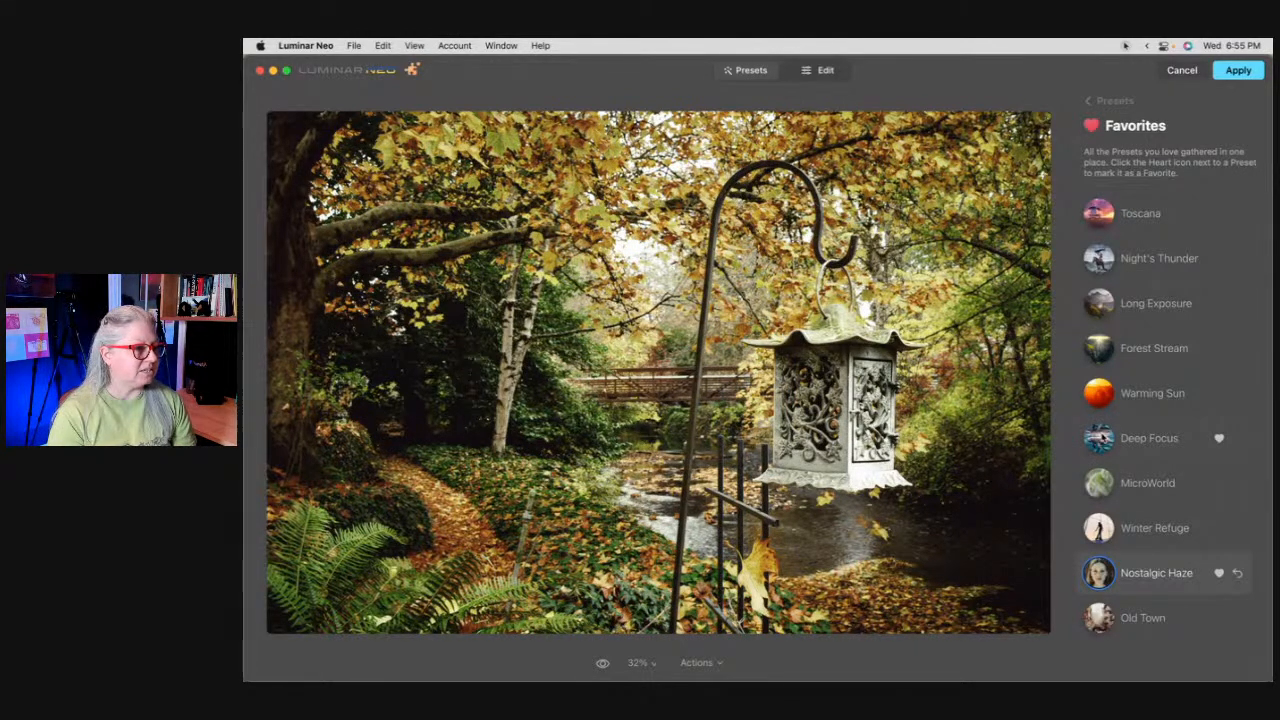
Step: Check for Luminar Neo updates and postpone installing the new version
click(323, 44)
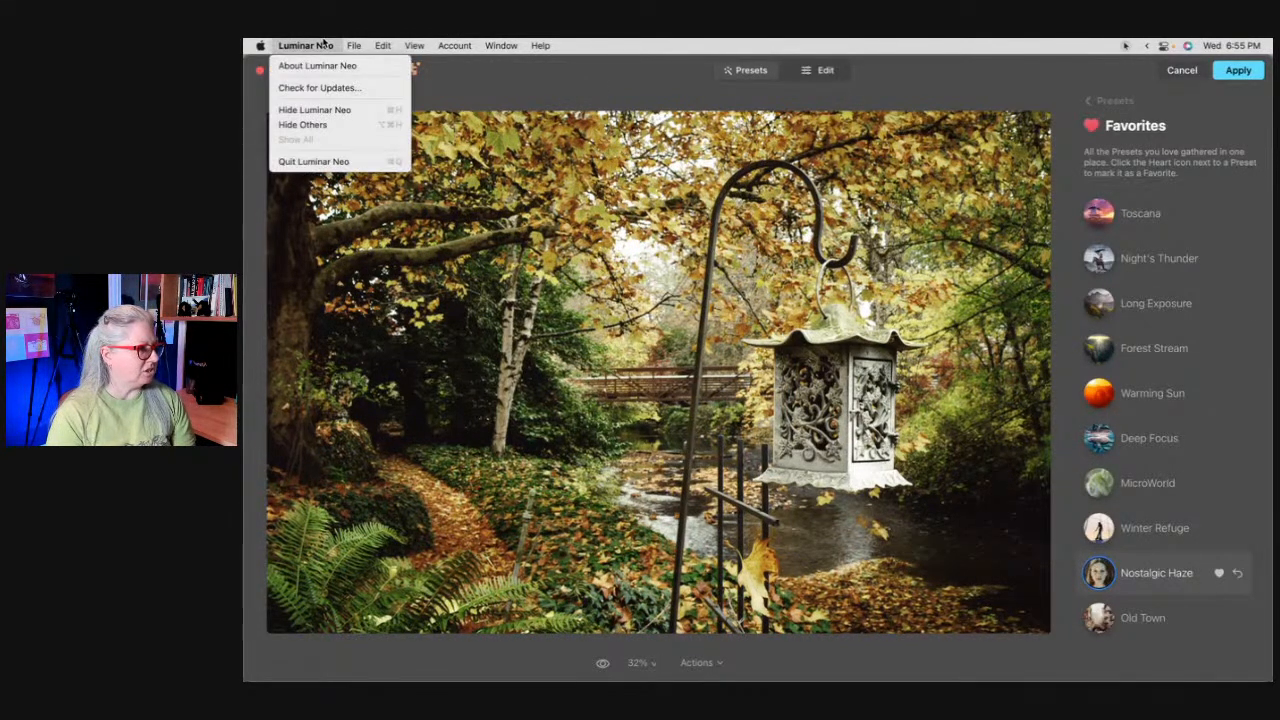
click(306, 90)
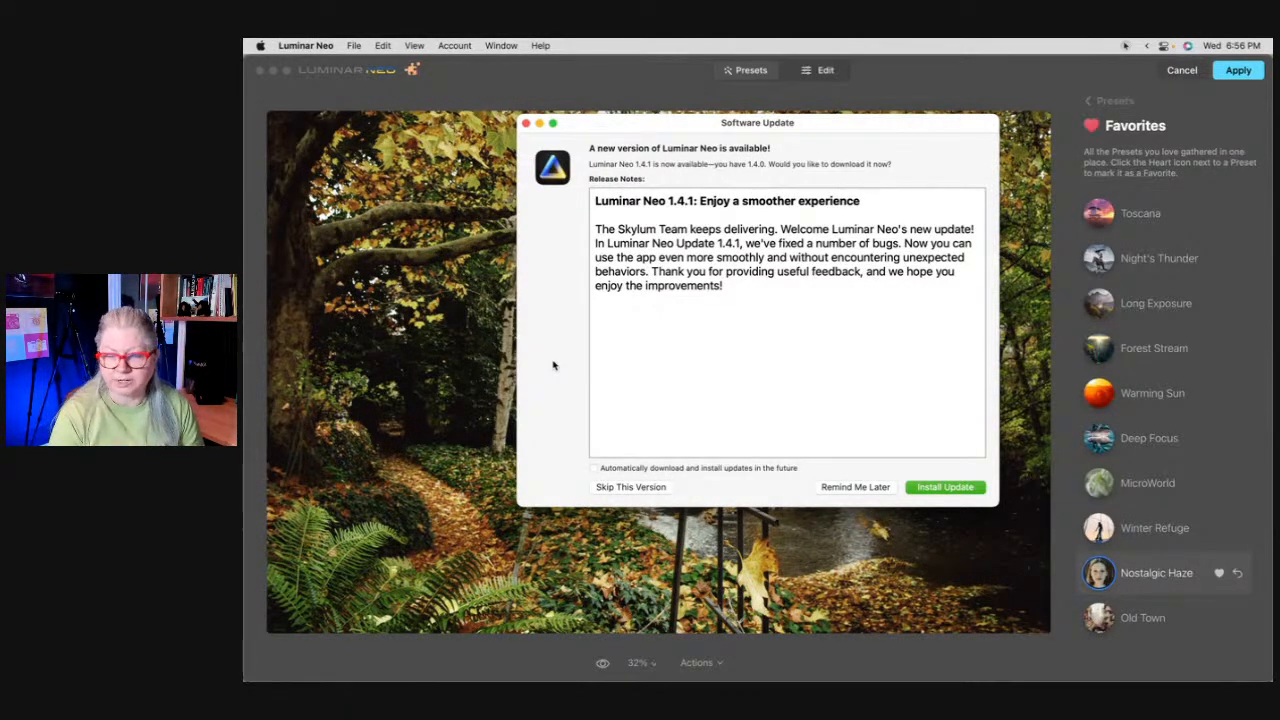
click(850, 489)
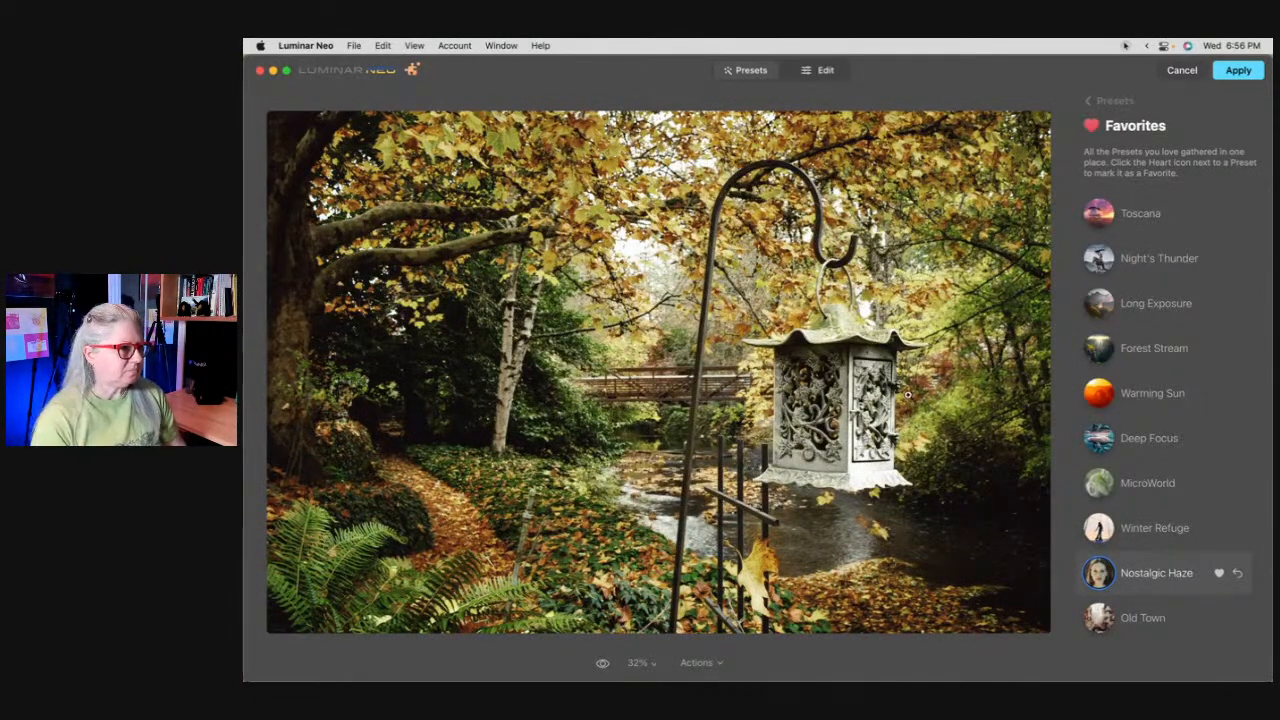
Step: Revert the photo to its state before the Nostalgic Haze preset was applied
click(697, 662)
click(700, 645)
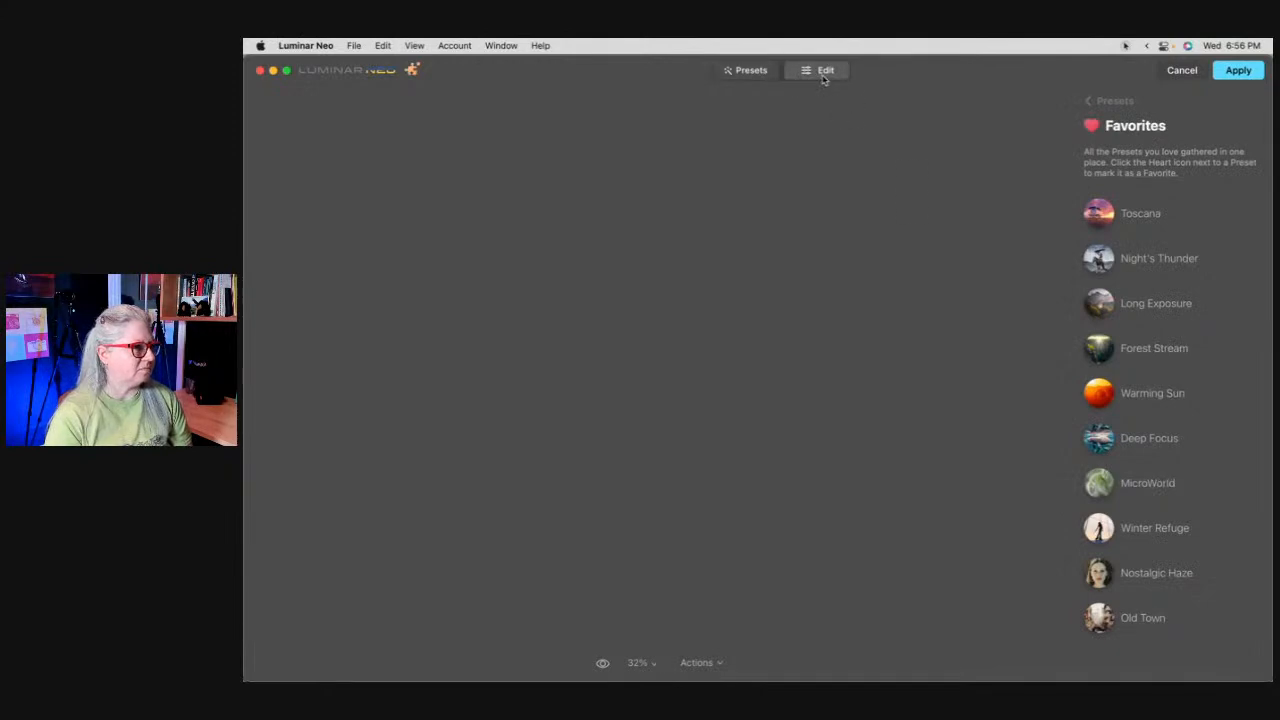
Step: Apply the Mystical effect to the photo with Amount 34, Shadows 24 and Smoothness -40
click(824, 72)
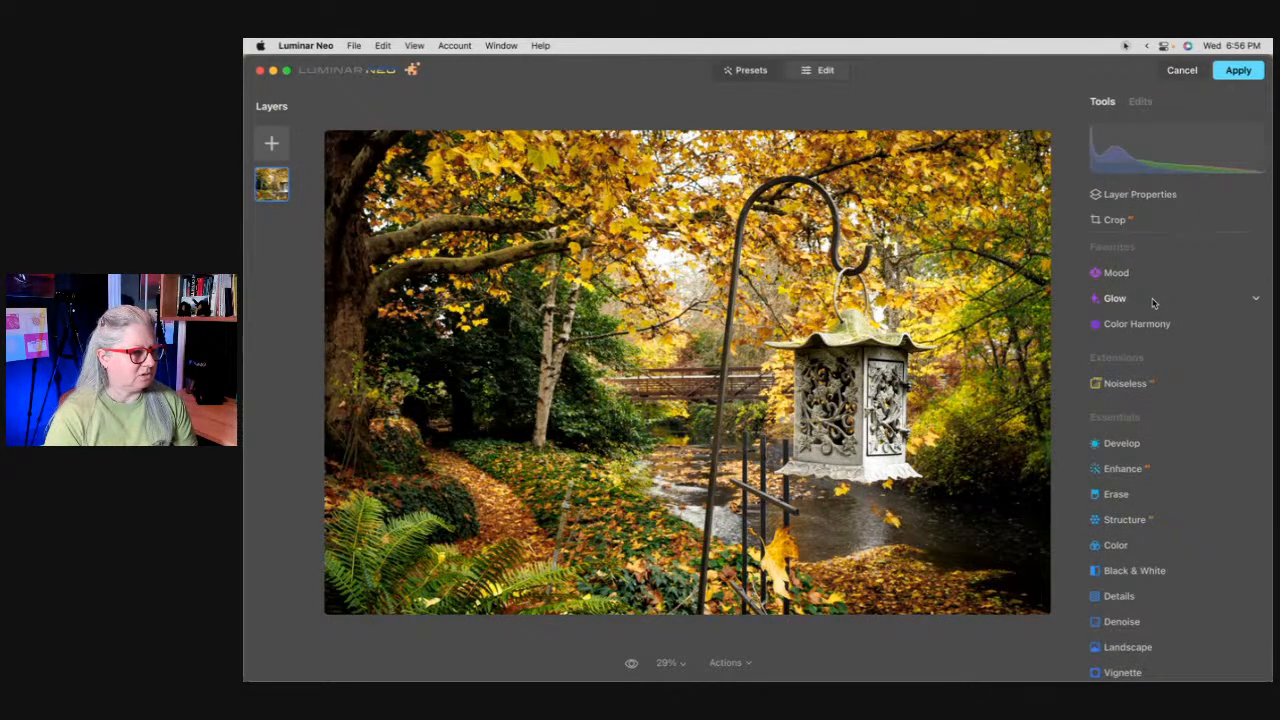
scroll(1152, 303, down, 5)
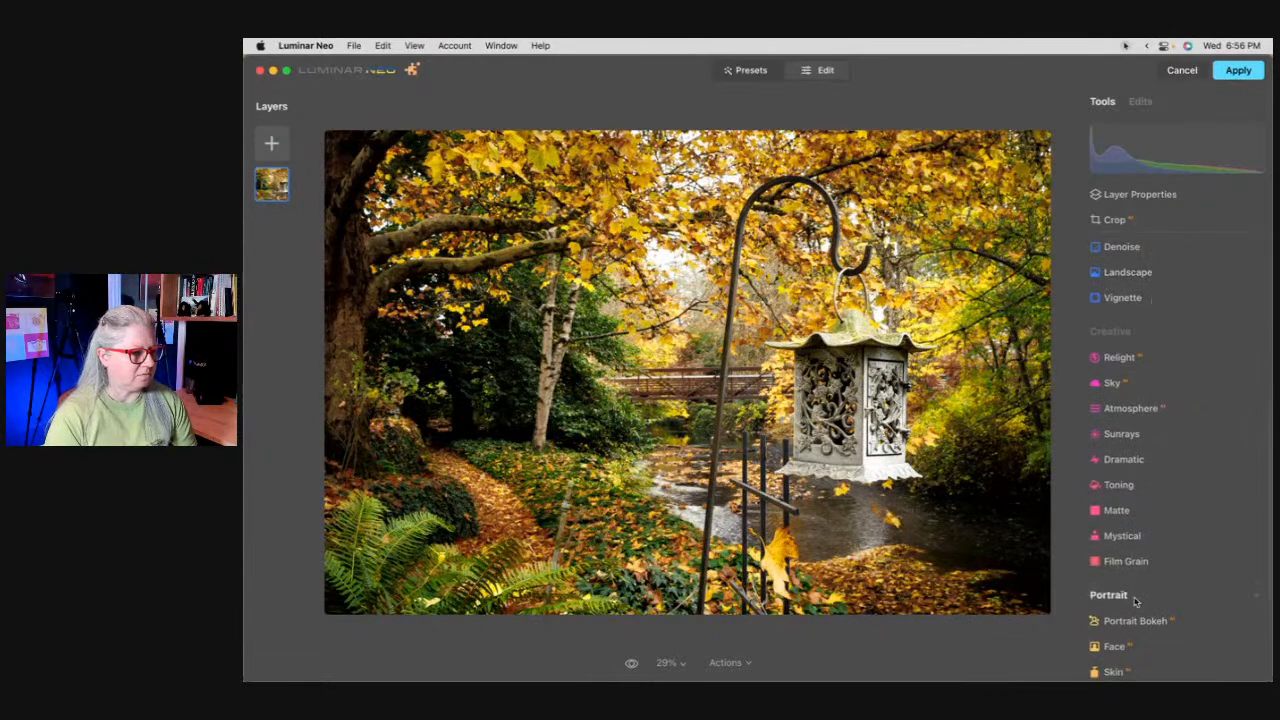
click(1122, 535)
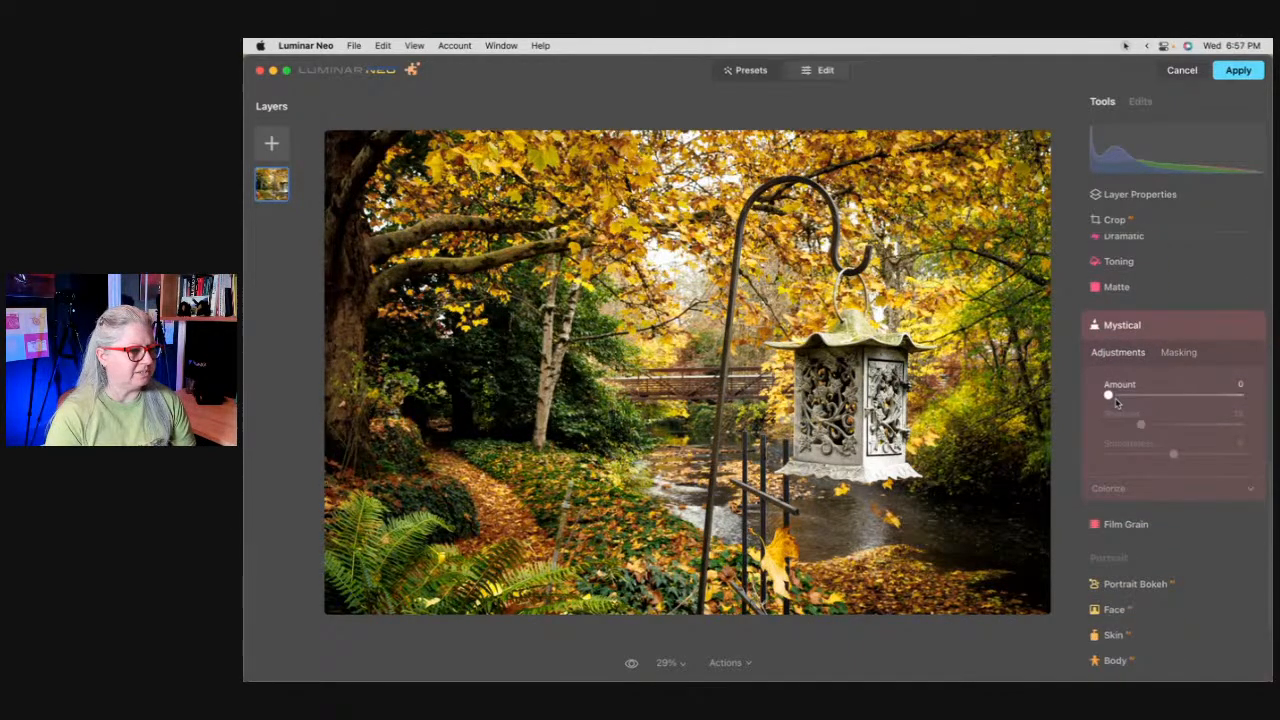
drag(1108, 395, 1268, 404)
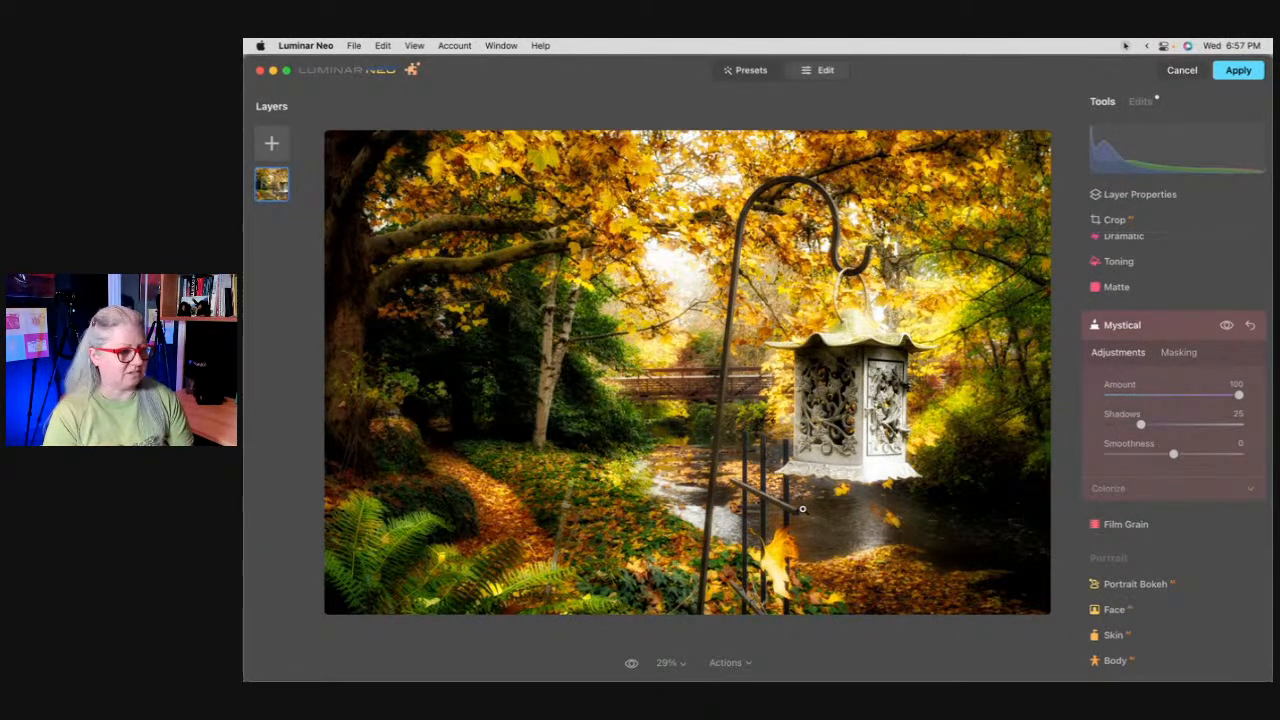
click(1106, 489)
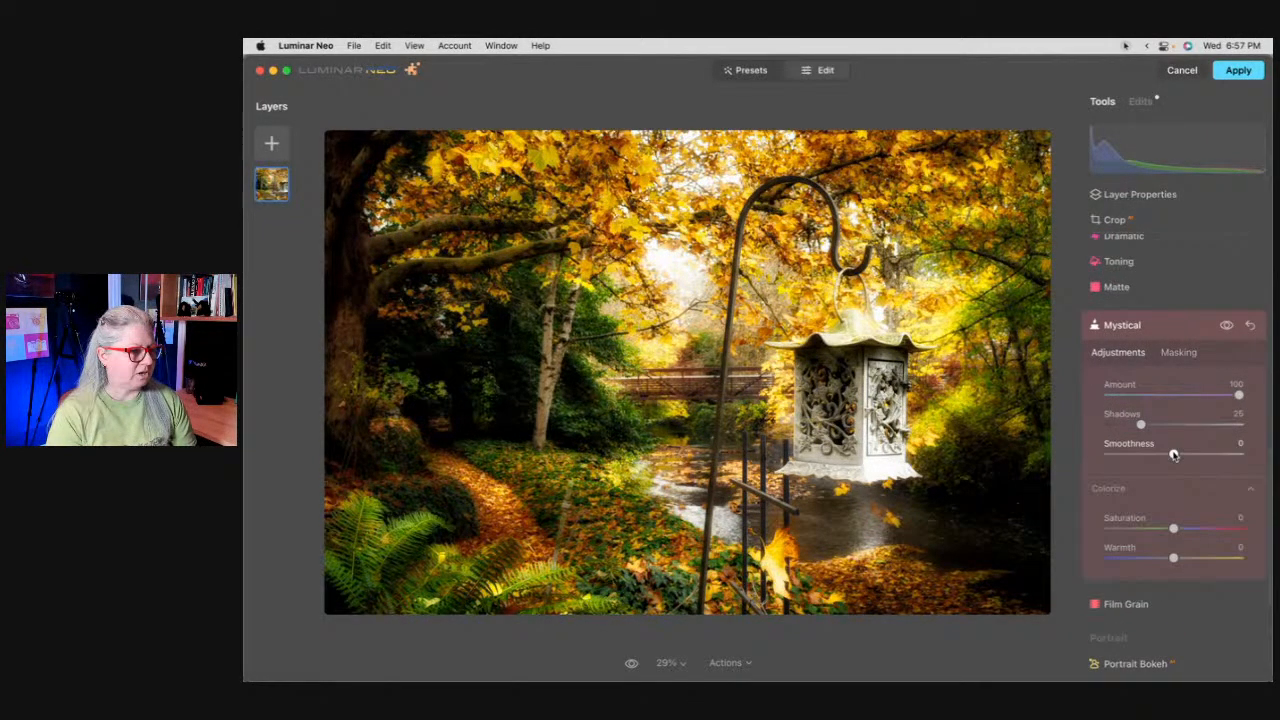
mouse_move(1236, 395)
mouse_down()
mouse_move(1115, 395)
mouse_move(1239, 395)
mouse_up()
drag(1173, 453, 1147, 455)
drag(1239, 395, 1153, 396)
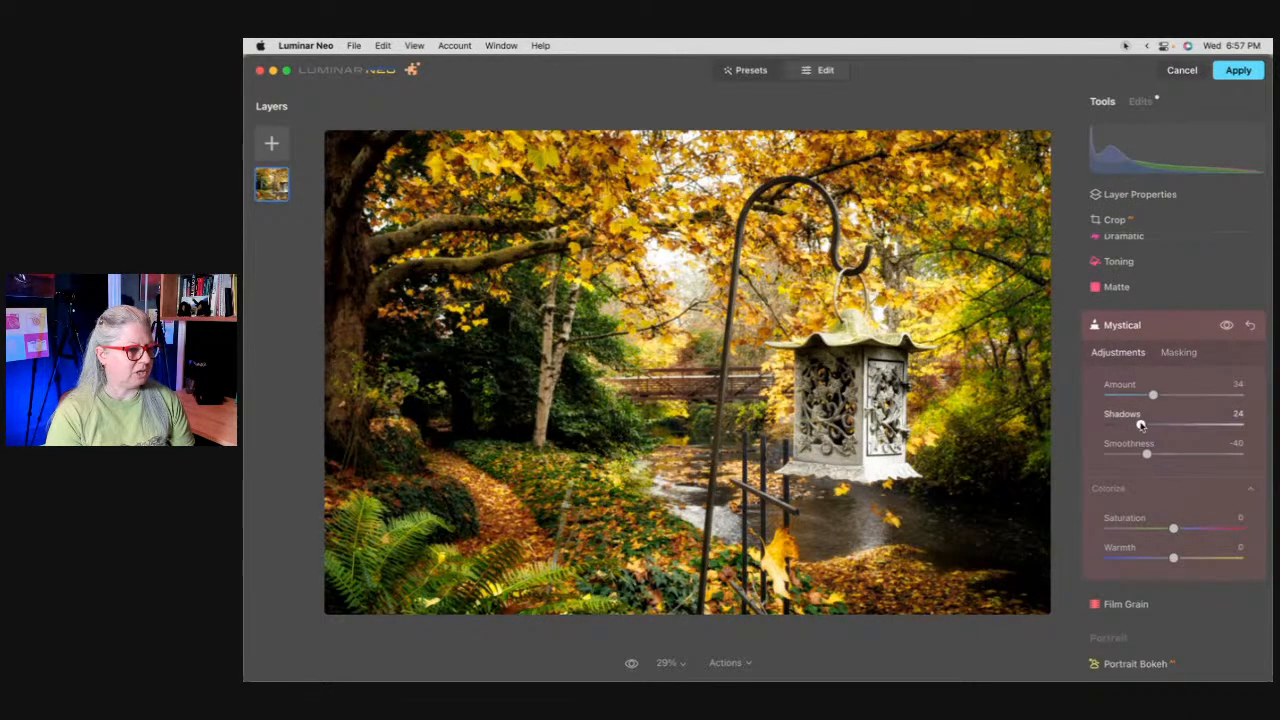
Step: Switch the Mystical effect off and on repeatedly to compare the photo with and without it
click(1227, 326)
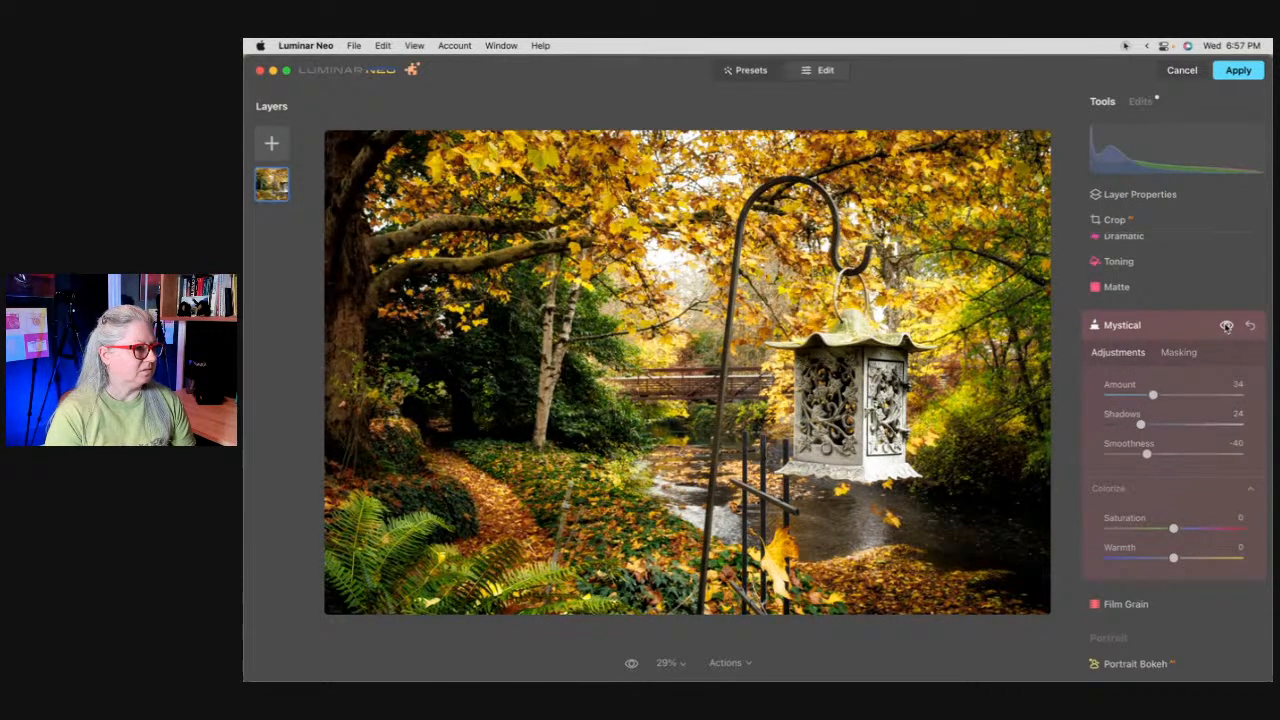
click(1227, 326)
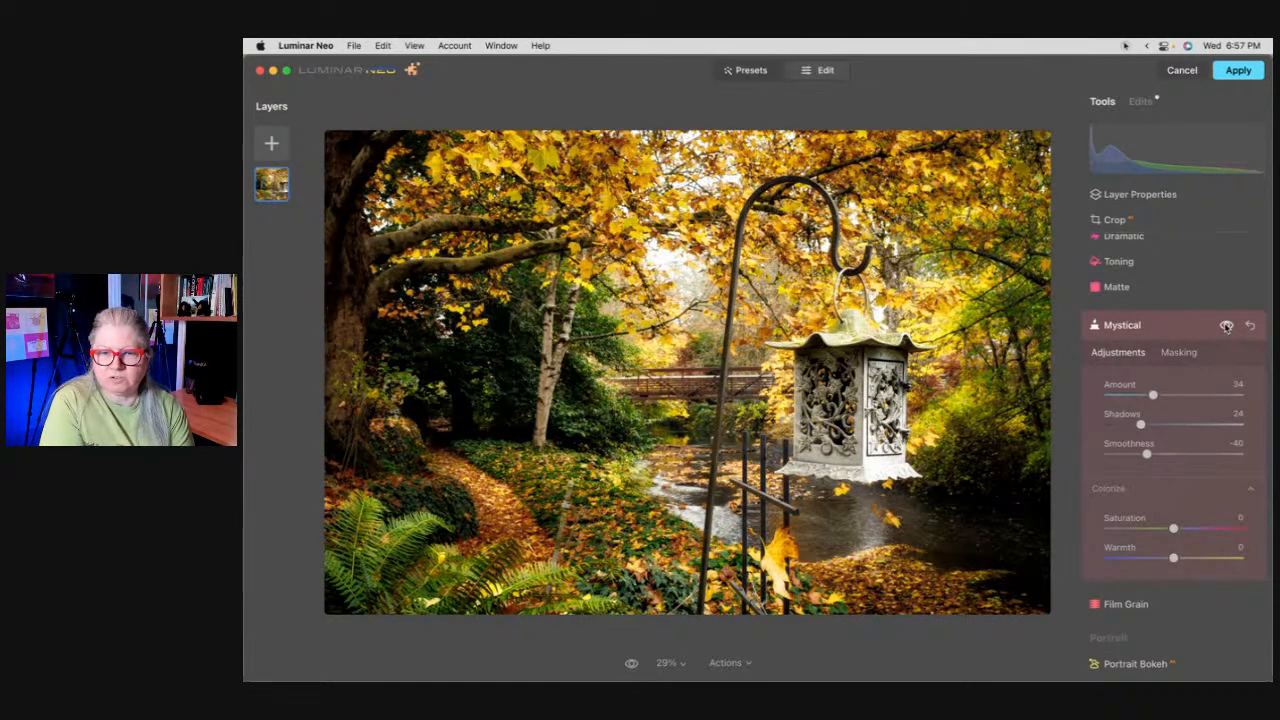
click(1227, 326)
click(1227, 326)
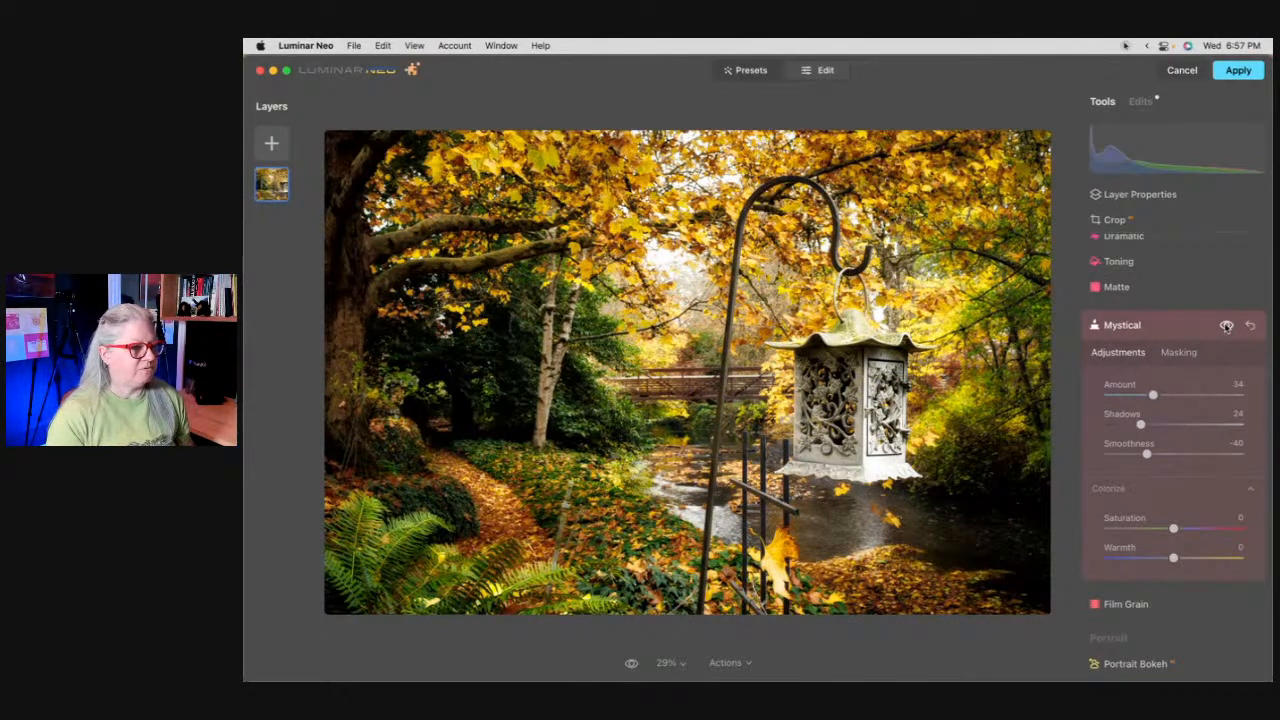
Step: Set up an erasing mask brush for the Mystical effect with Size 76, Softness 64 and Strength 65
click(1181, 354)
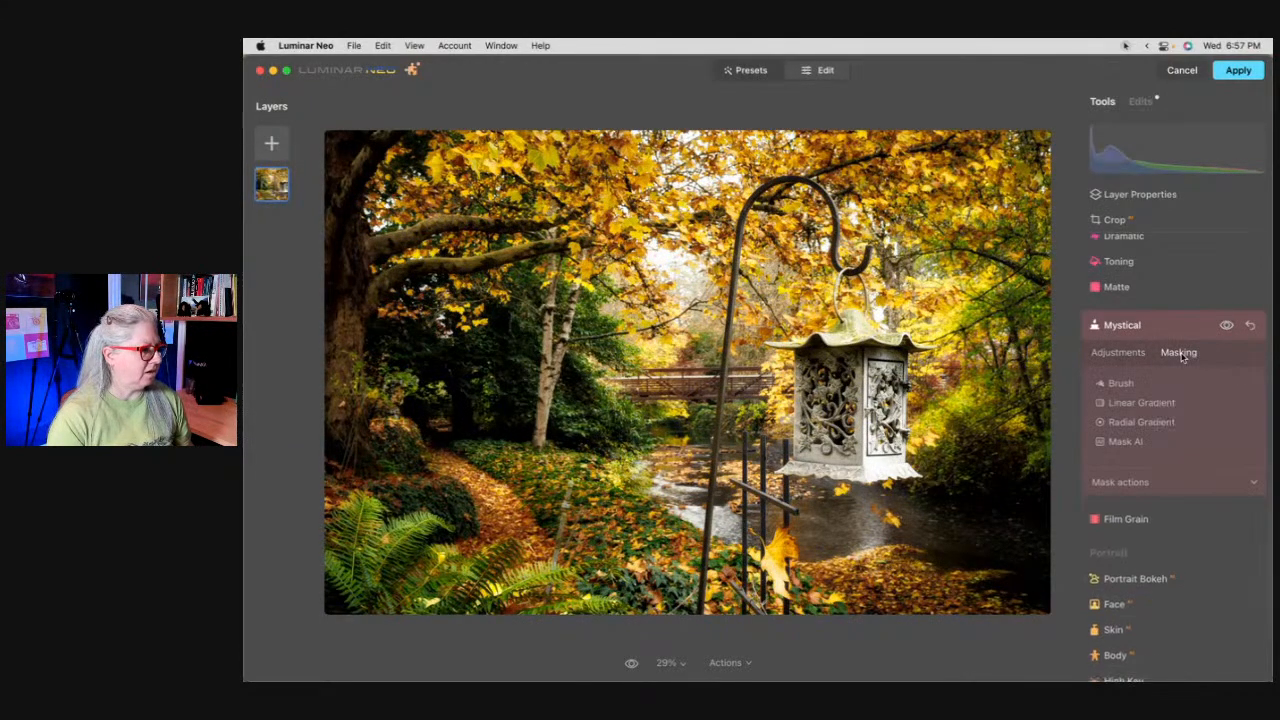
click(1116, 385)
click(1202, 407)
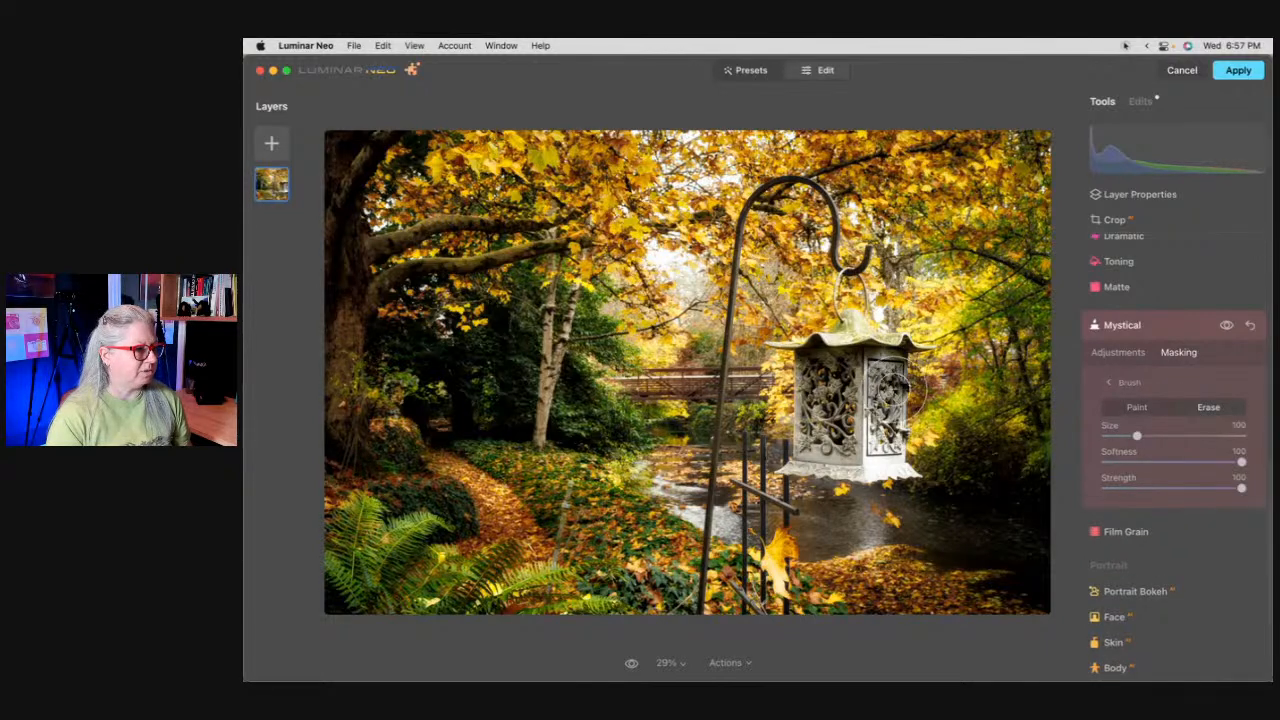
click(1192, 488)
mouse_move(1192, 488)
mouse_down()
mouse_move(1180, 486)
mouse_move(1195, 486)
mouse_up()
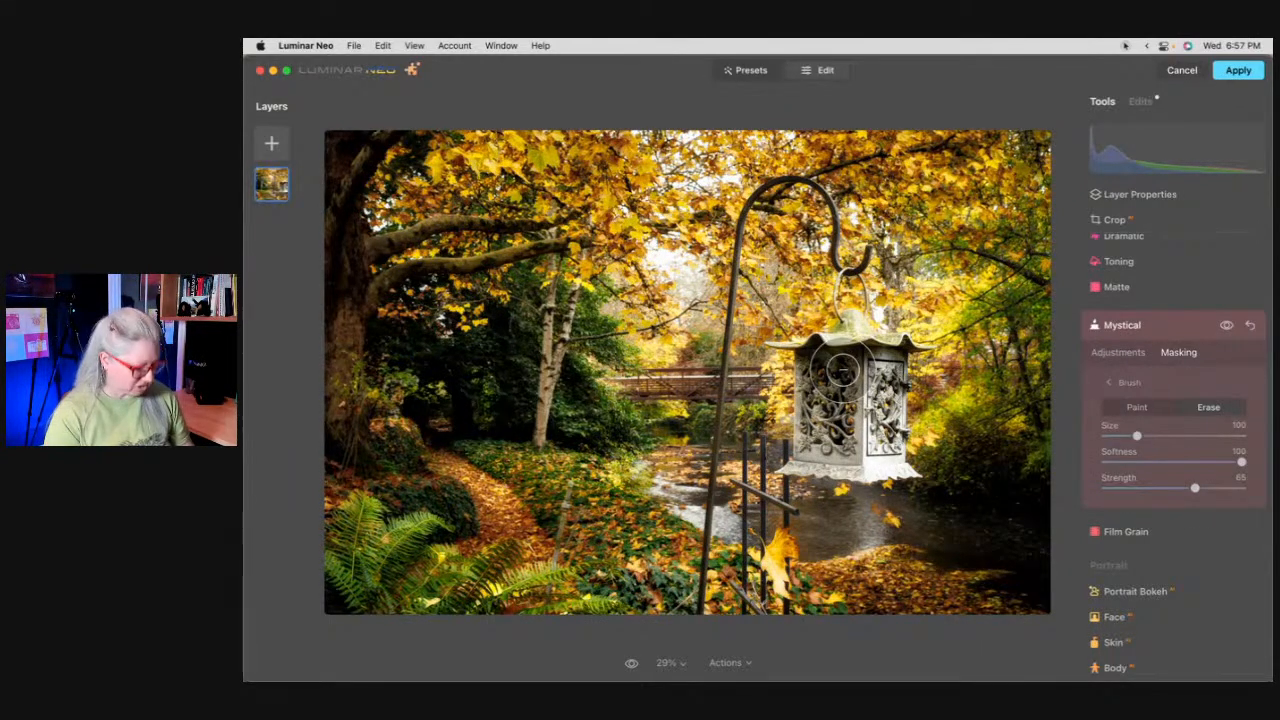
key(shift+[)
key(shift+[)
key(shift+[)
key([)
key([)
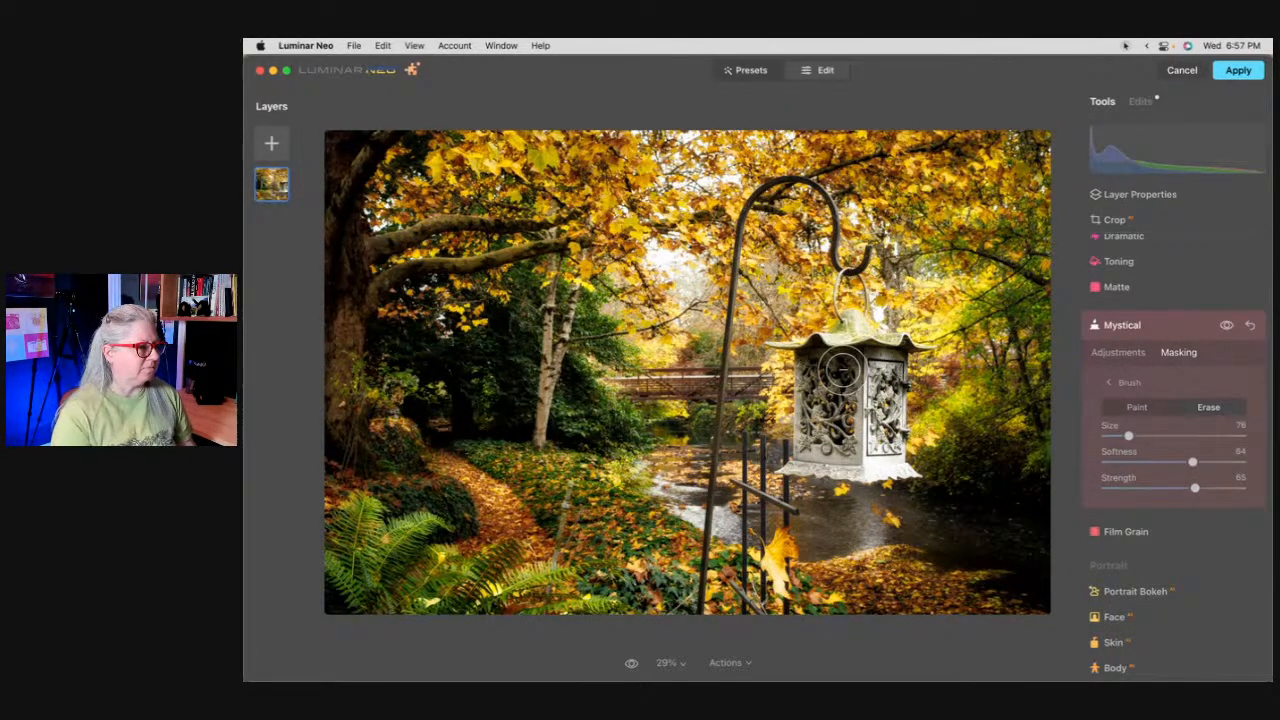
Step: Erase the Mystical effect over the lantern and the large yellow leaf on the fence, and return to the effect's adjustments
mouse_move(829, 371)
mouse_down()
mouse_move(814, 380)
mouse_move(813, 429)
mouse_move(866, 452)
mouse_move(885, 400)
mouse_move(872, 345)
mouse_move(837, 358)
mouse_up()
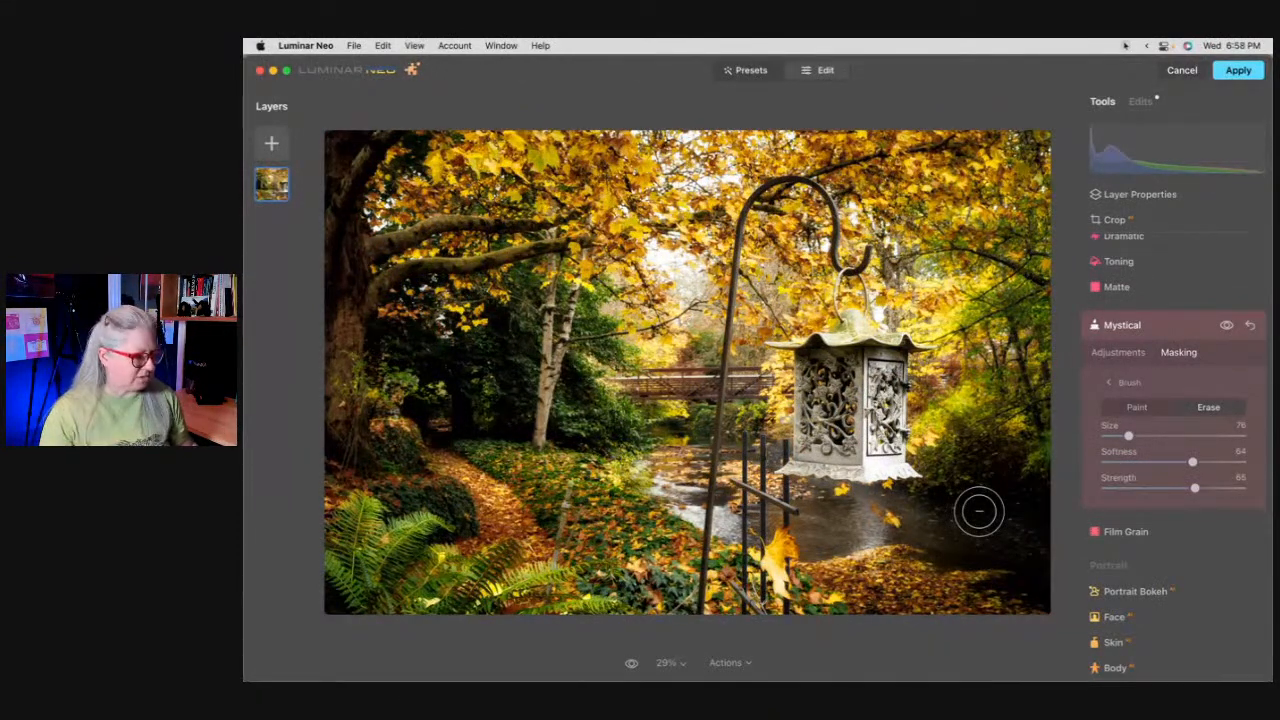
key(x)
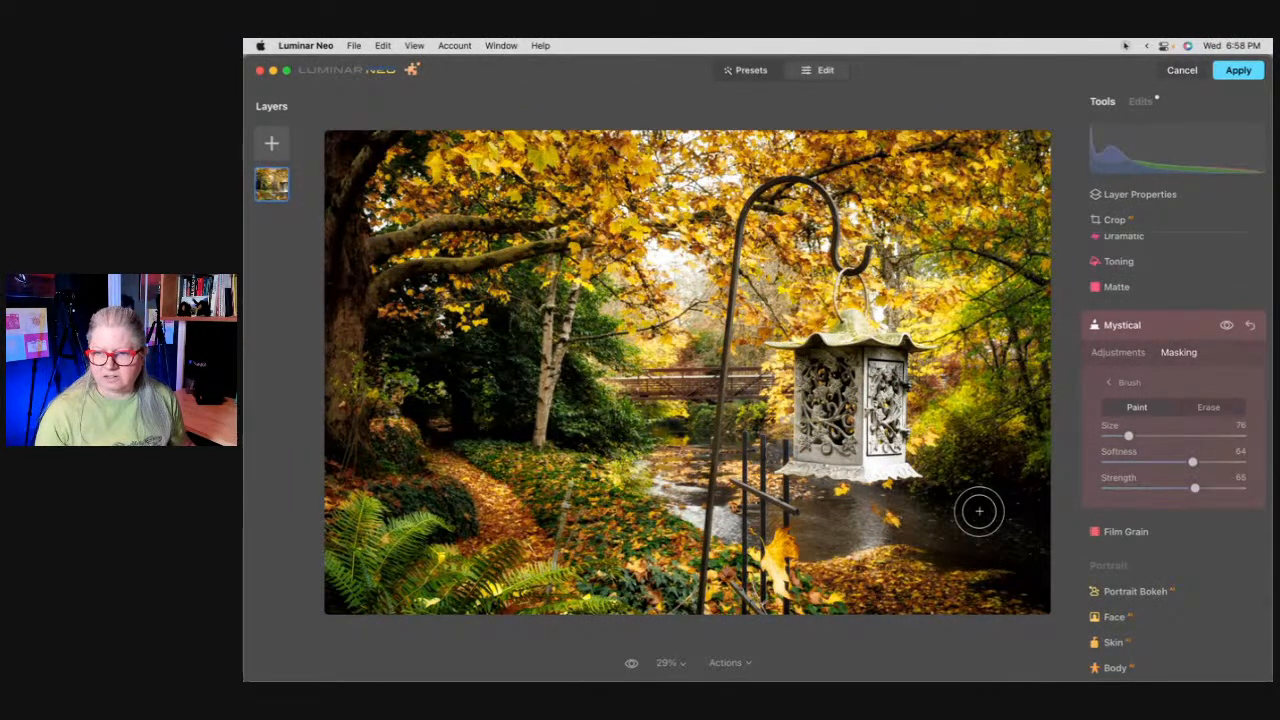
key(x)
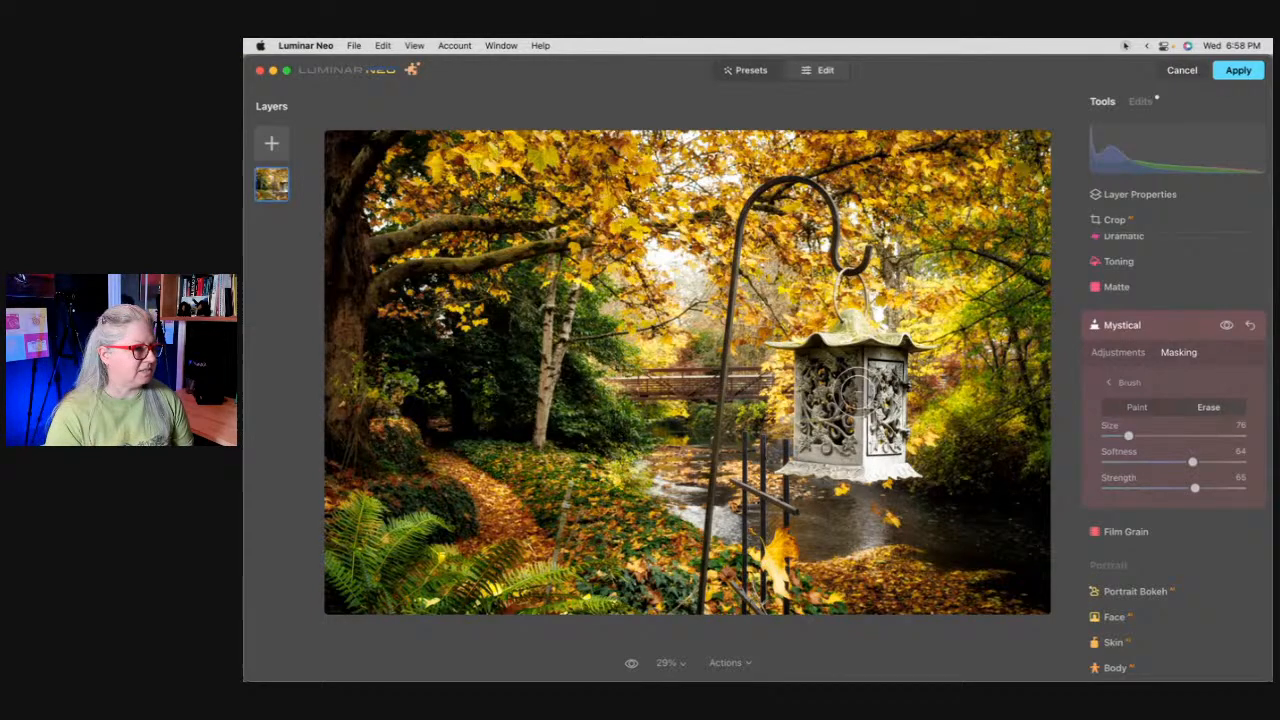
mouse_move(835, 365)
mouse_down()
mouse_move(879, 343)
mouse_move(870, 460)
mouse_move(810, 460)
mouse_up()
drag(770, 565, 783, 572)
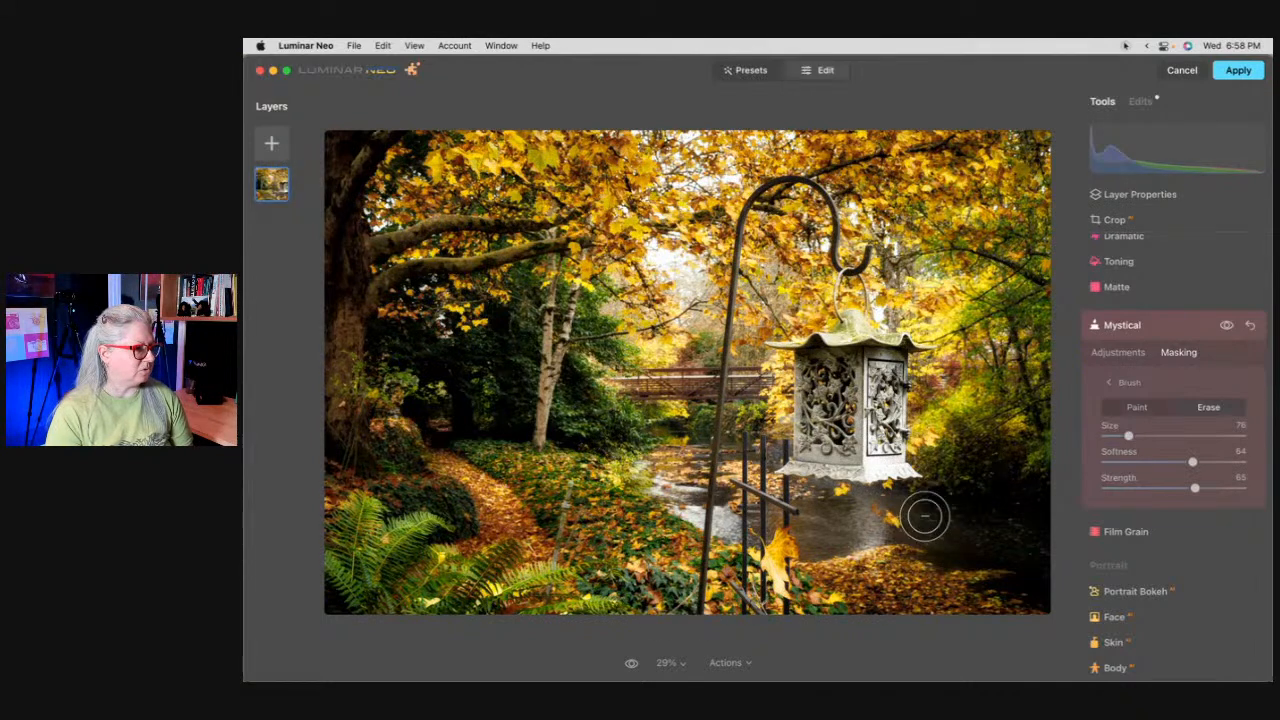
click(1120, 353)
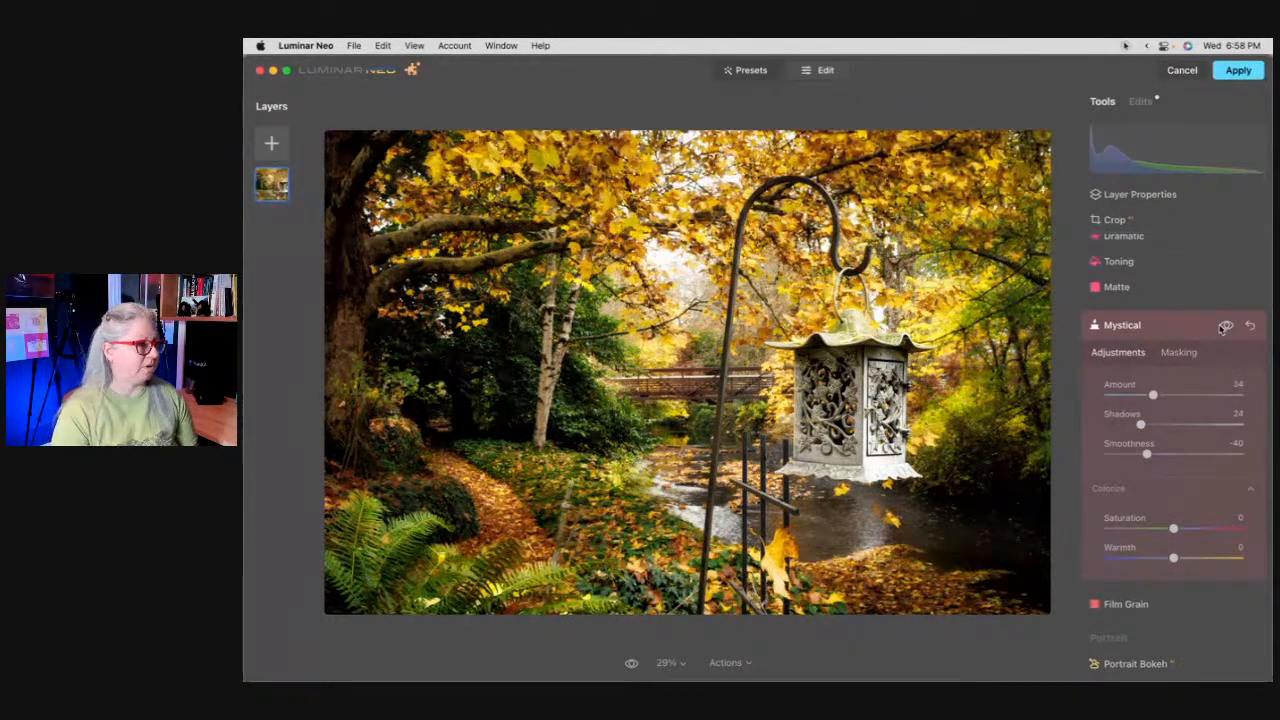
Step: Close the Mystical settings and review the list of edits applied to the photo
click(1212, 326)
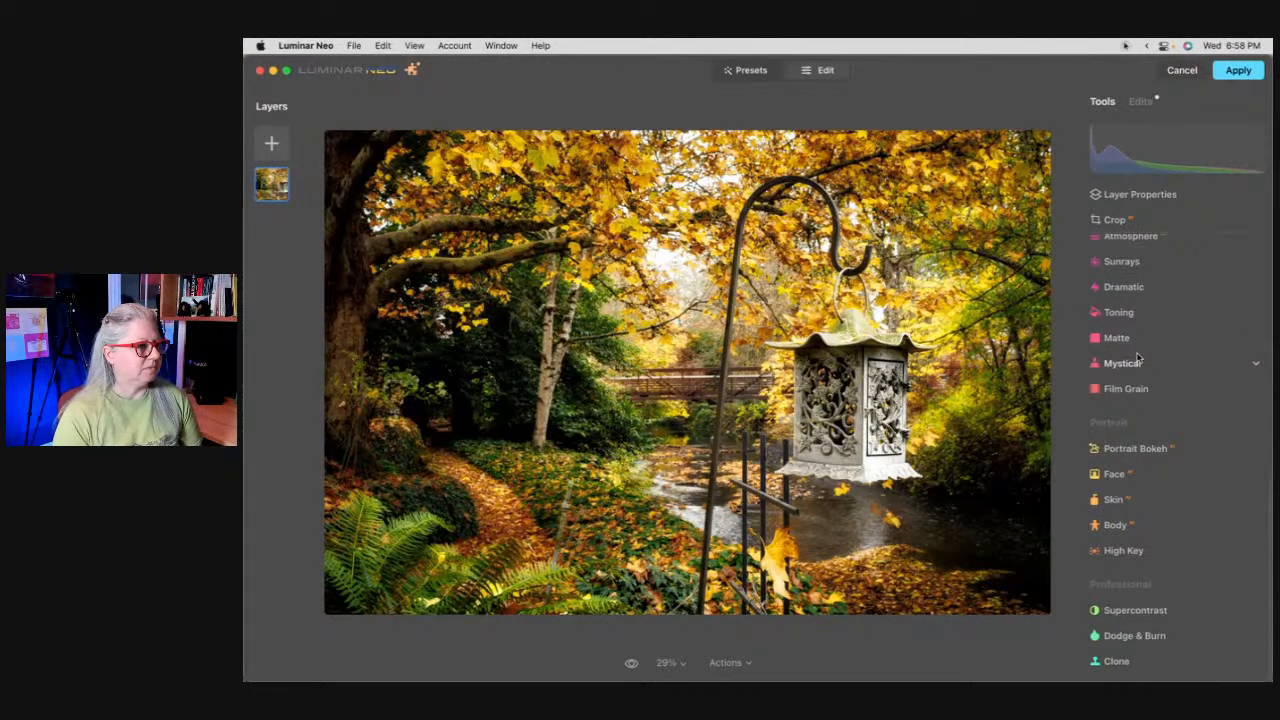
click(1141, 101)
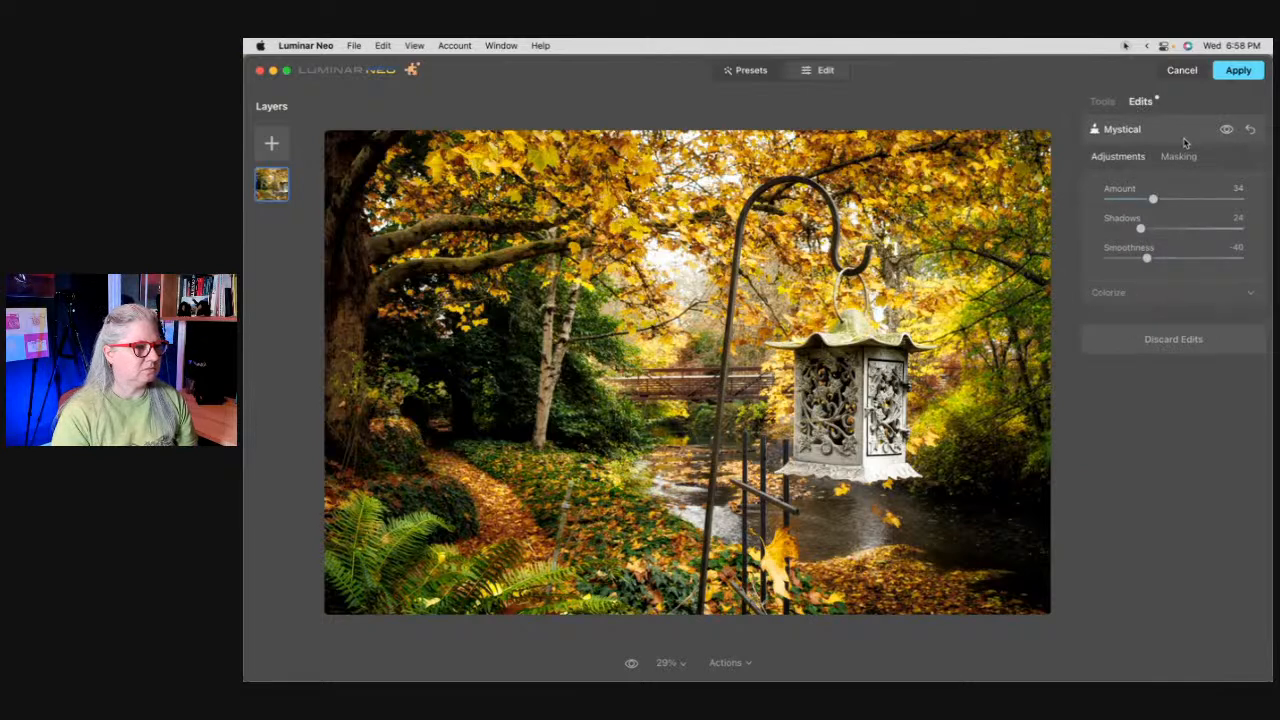
click(1100, 102)
Step: Apply the Glow effect with type Glow, Amount 100, Brightness -19 and Warmth 33
click(1140, 300)
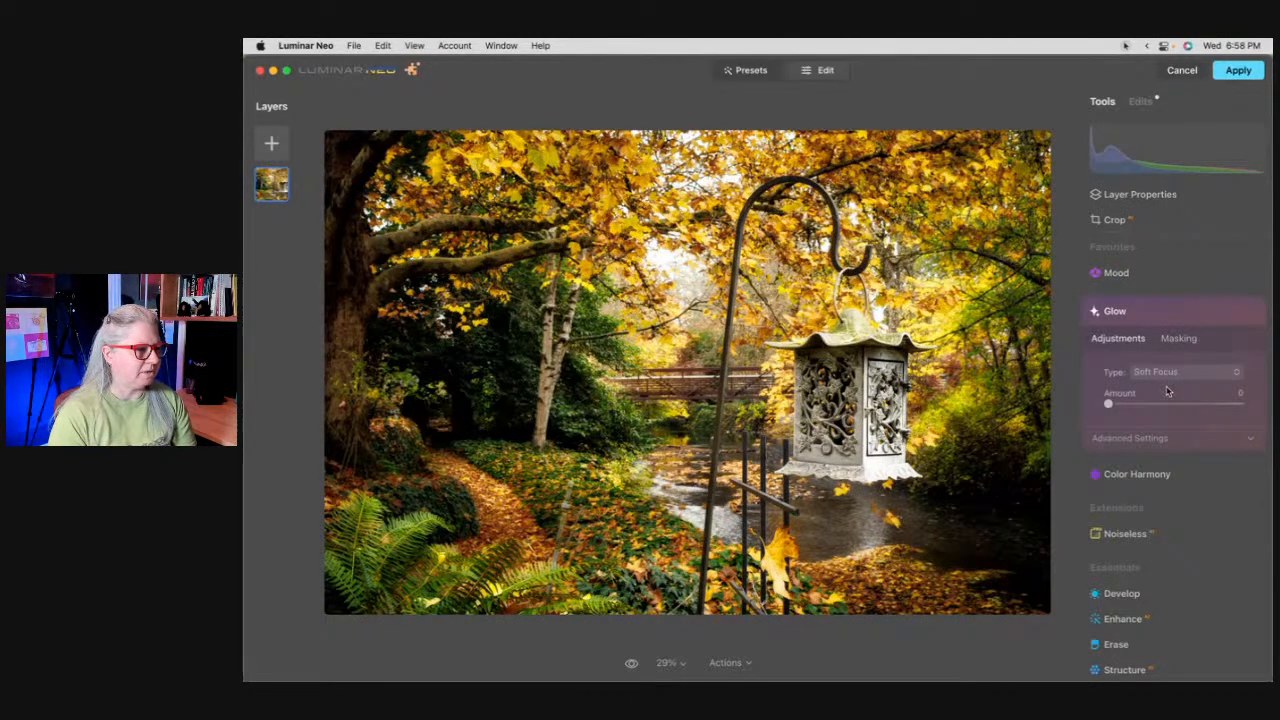
click(1150, 437)
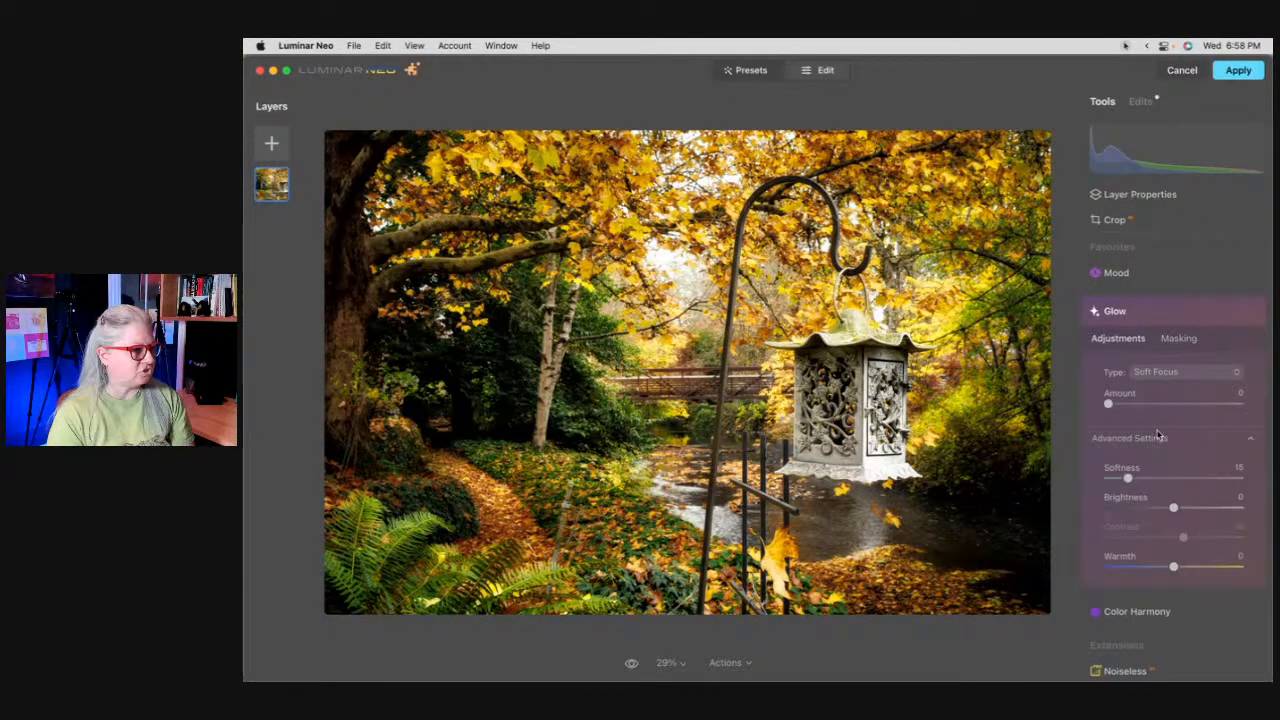
click(1185, 371)
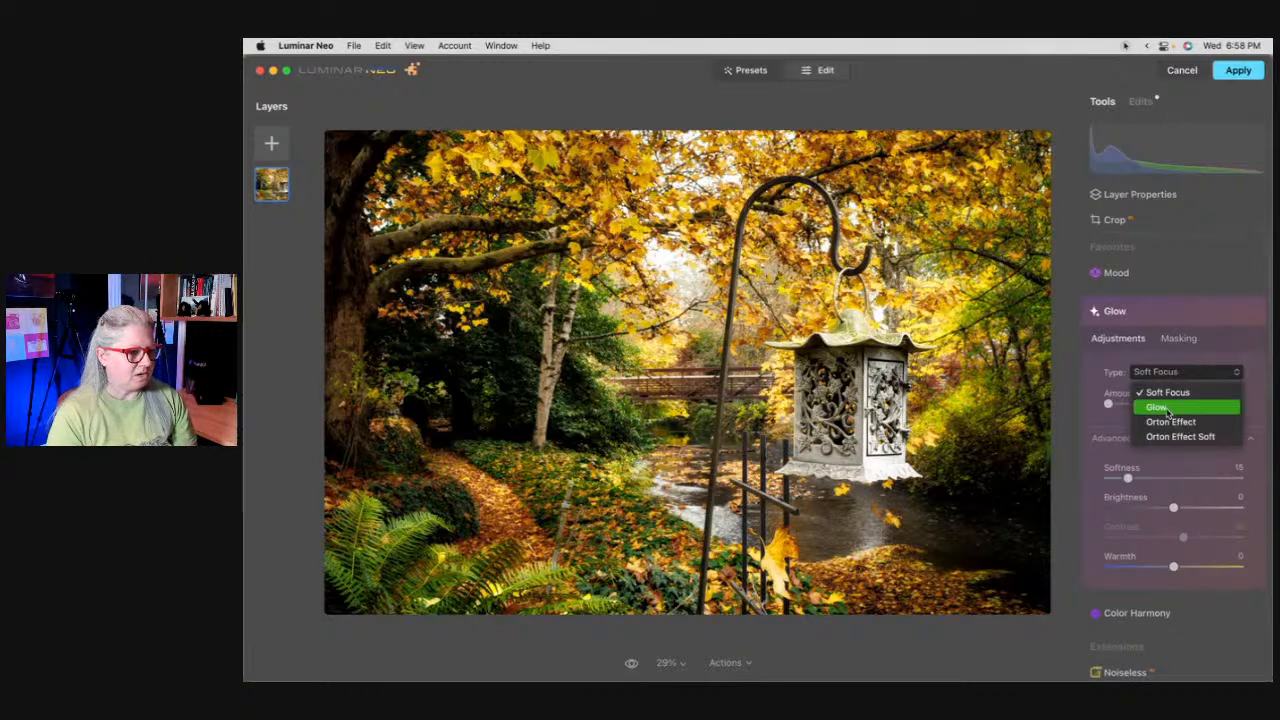
click(1150, 403)
drag(1107, 403, 1229, 403)
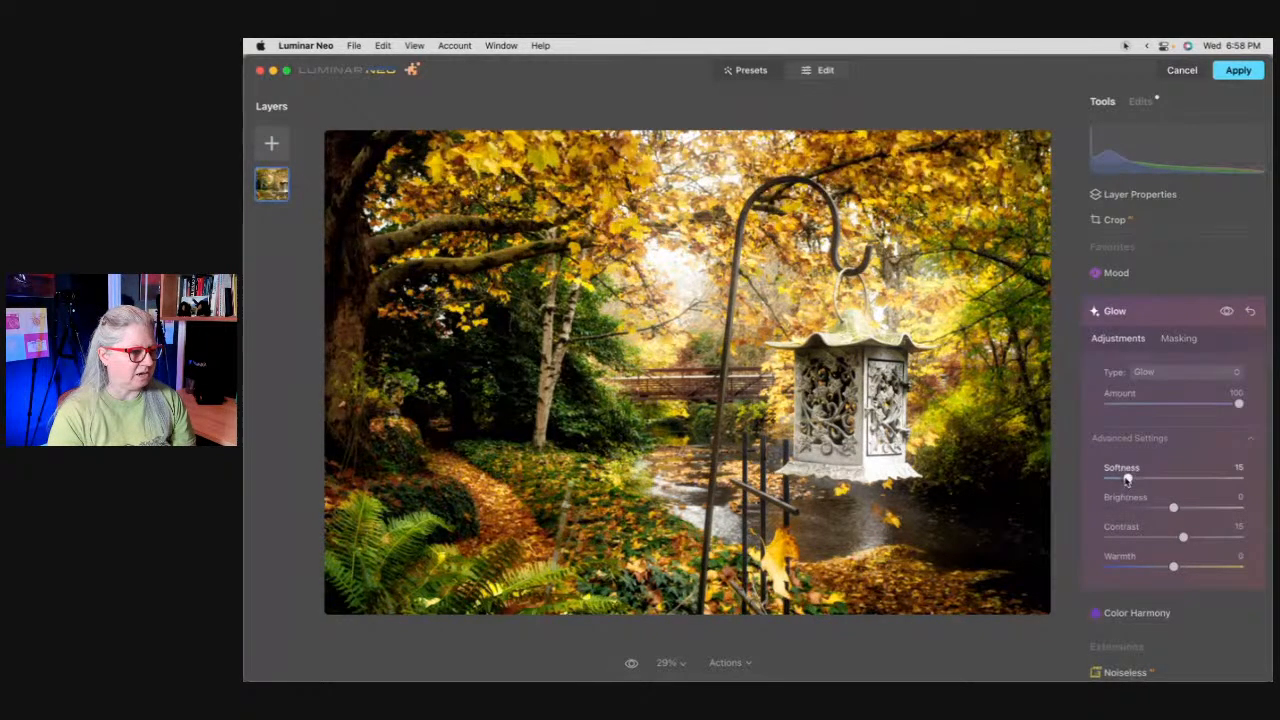
drag(1174, 508, 1240, 507)
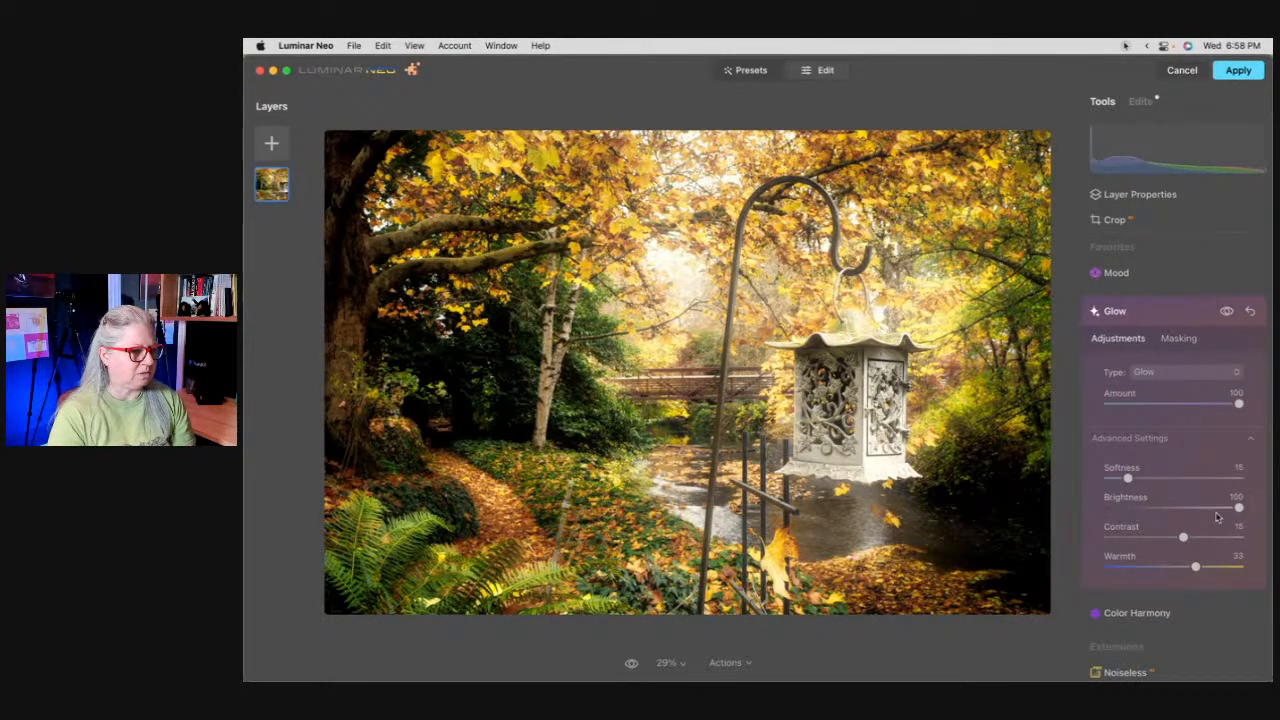
drag(1238, 507, 1161, 506)
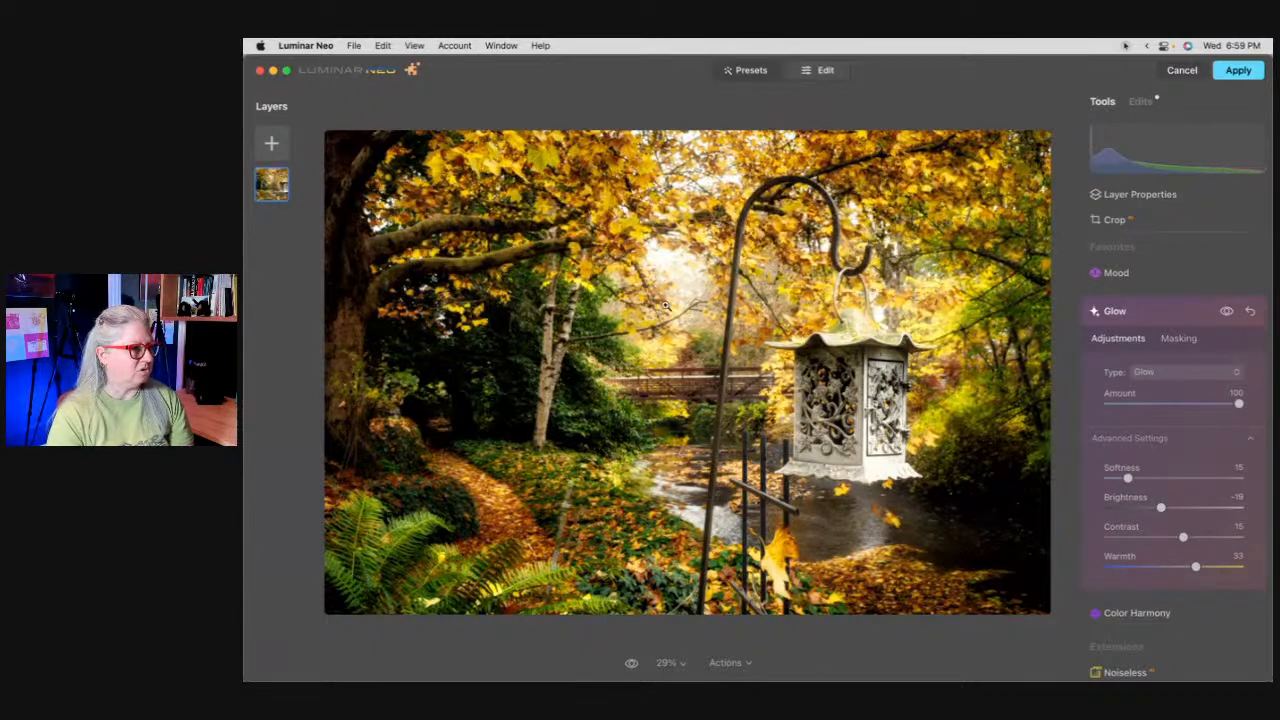
Step: Try the Orton Effect type for the glow with Amount 30 and Brightness -78
click(1165, 372)
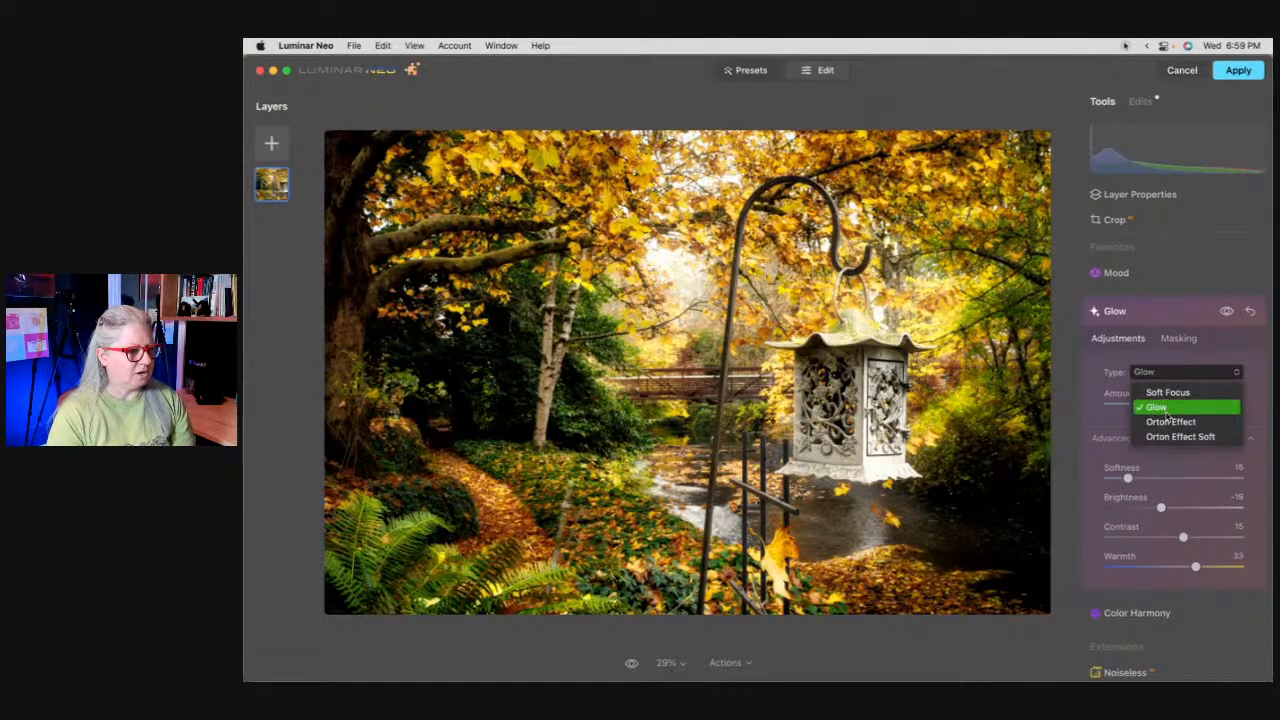
click(1168, 421)
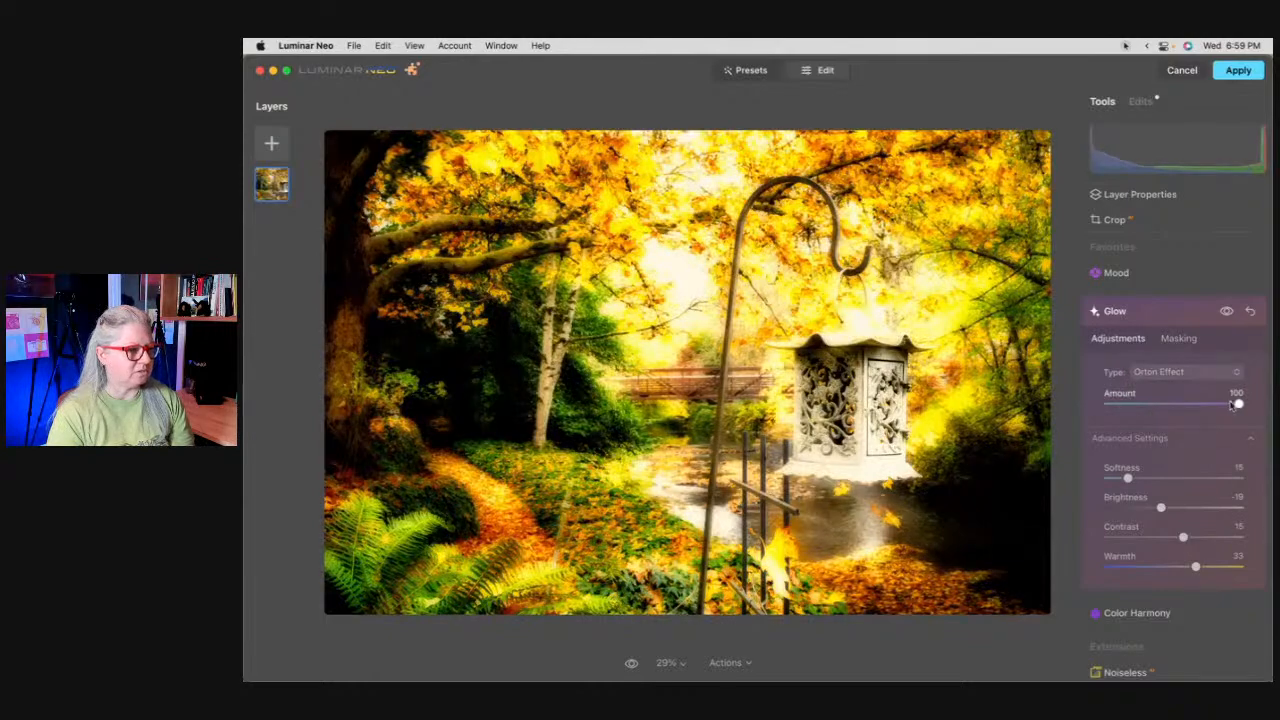
drag(1233, 404, 1148, 404)
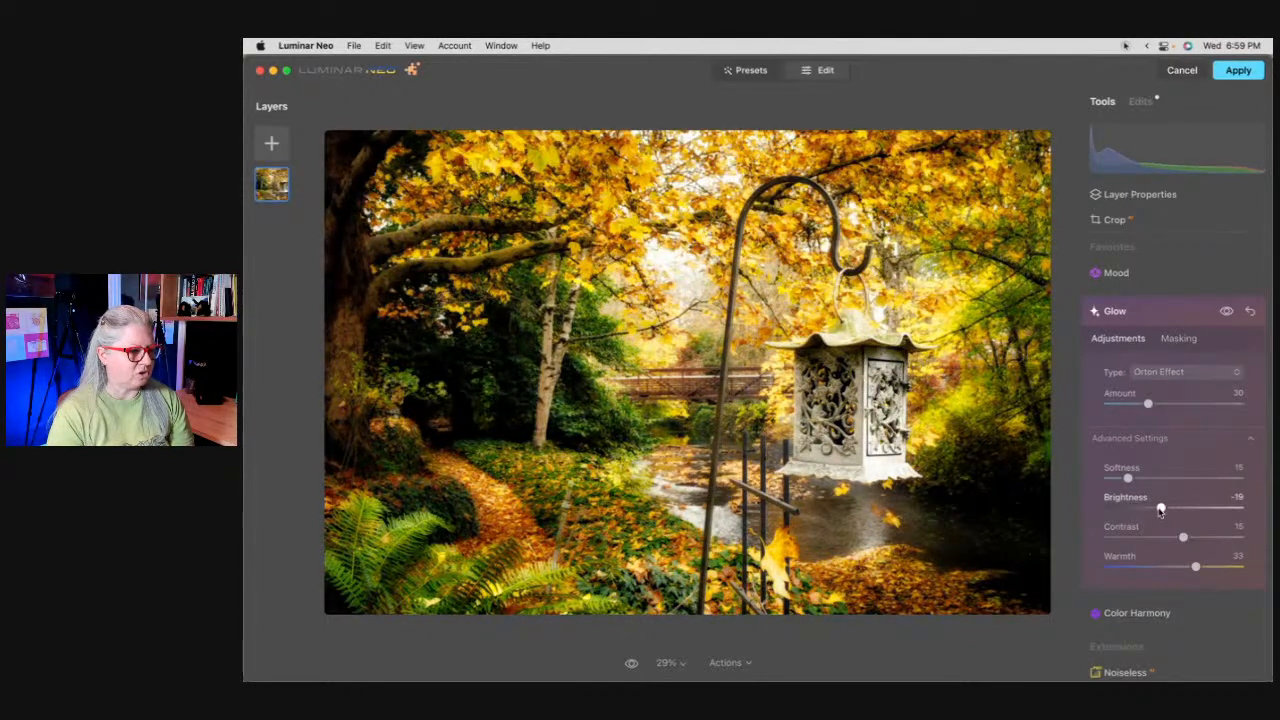
drag(1153, 508, 1123, 508)
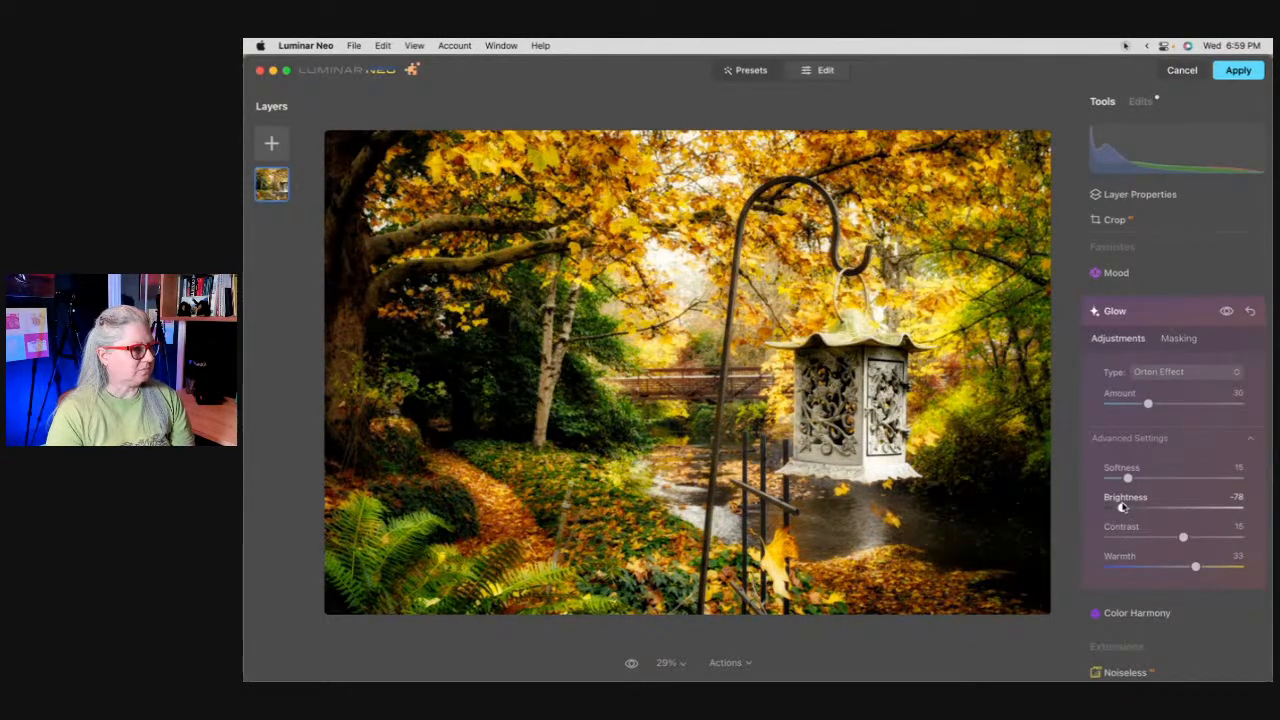
Step: Switch the Orton Effect glow off and on to compare the photo with and without it
click(1226, 312)
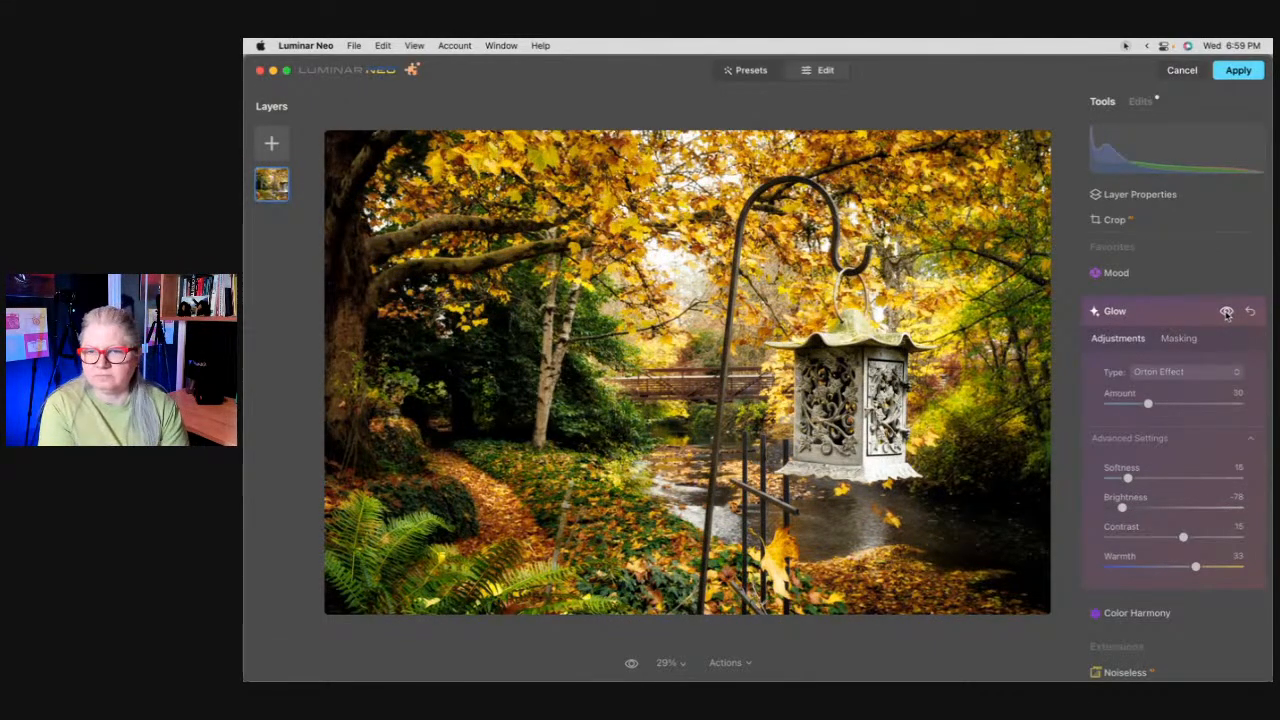
click(1226, 312)
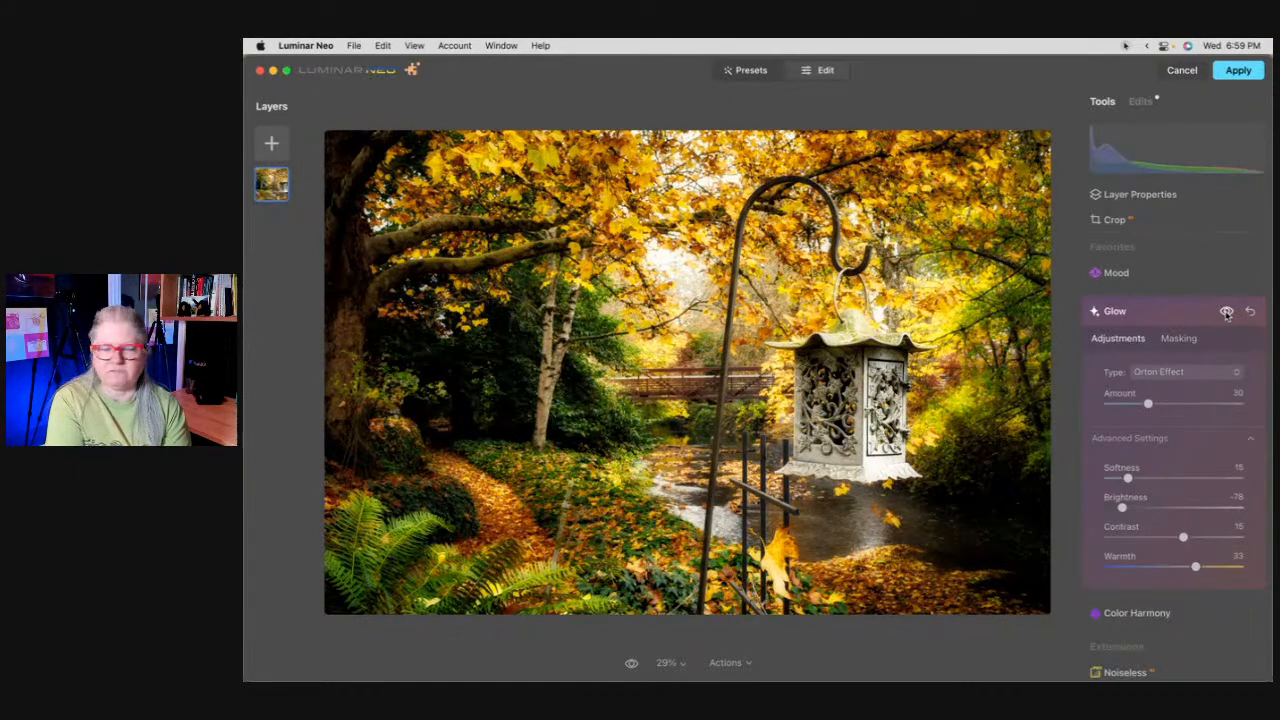
click(1226, 312)
click(1226, 312)
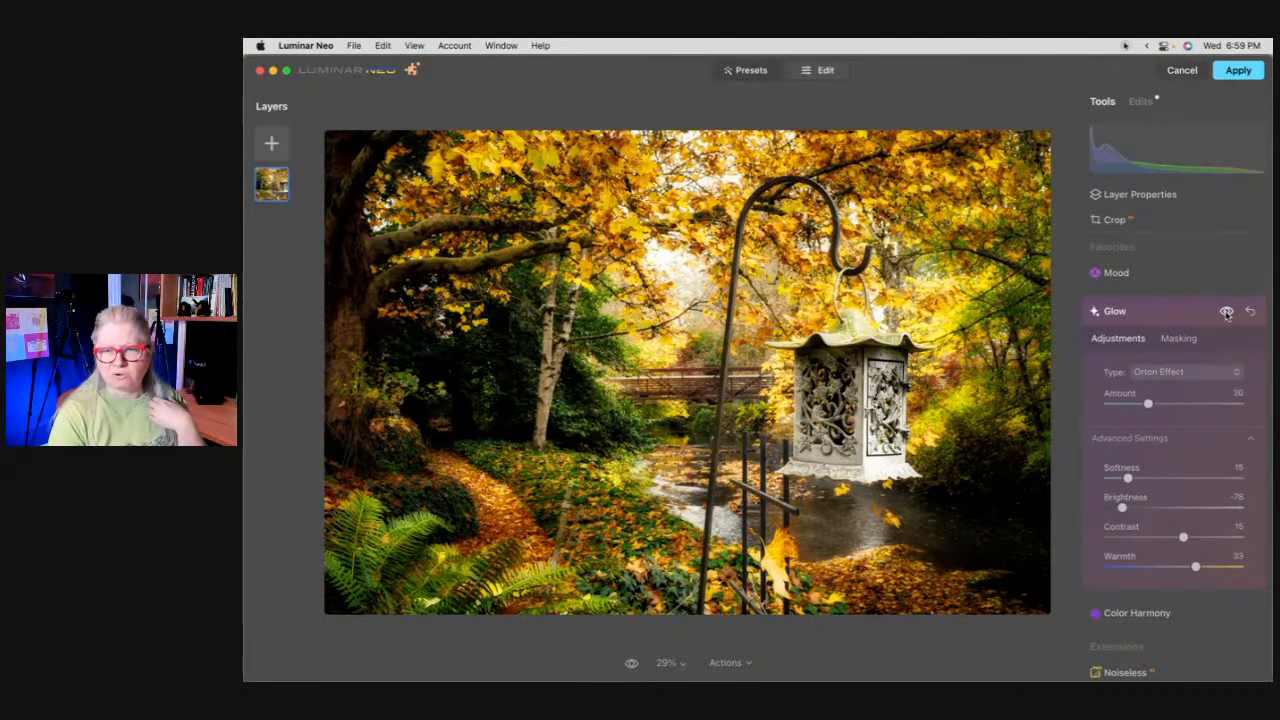
Step: Set the effect's type to Glow with Amount 48, Softness 44 and Brightness 32
click(1168, 371)
click(1160, 403)
drag(1122, 507, 1148, 505)
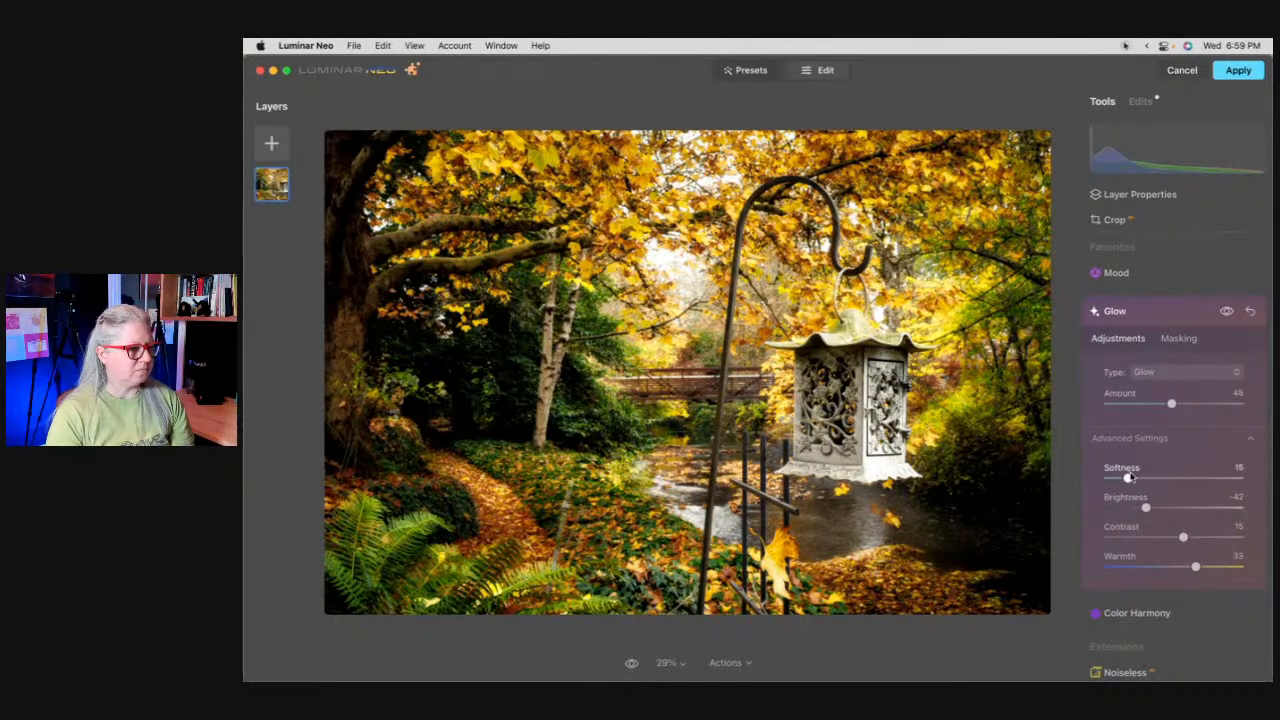
drag(1128, 478, 1195, 508)
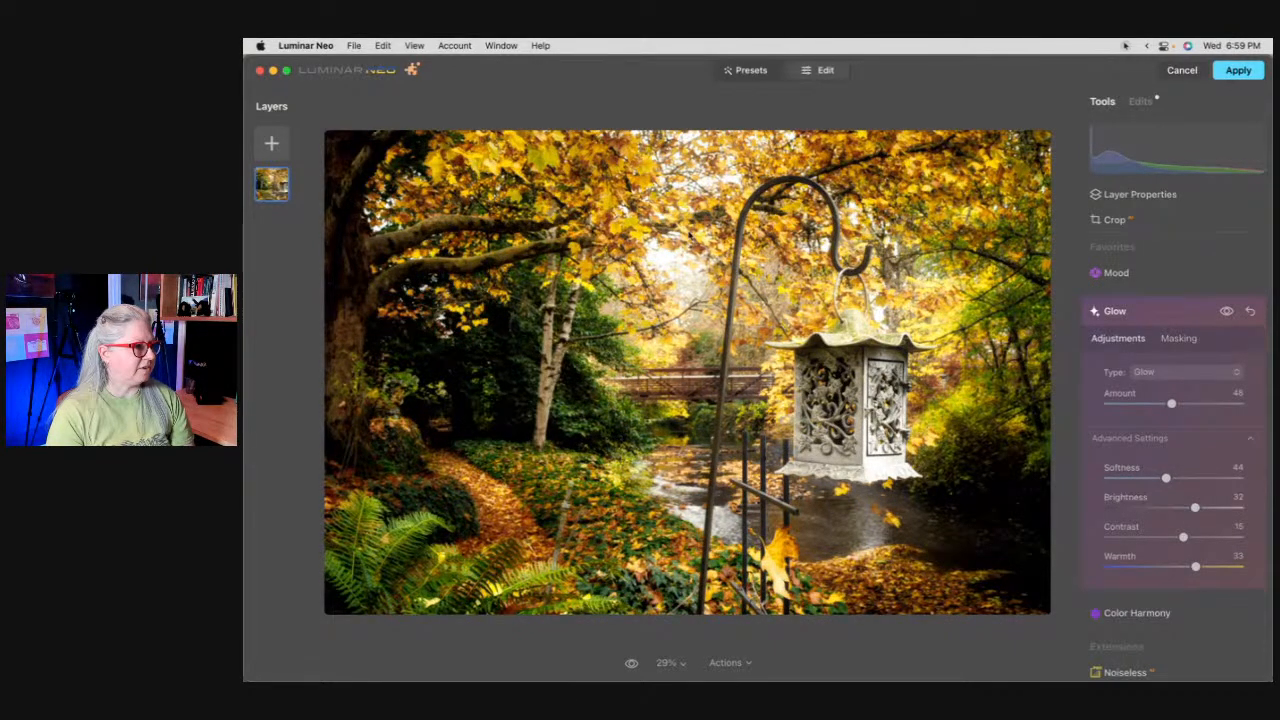
Step: Erase the Glow effect over the lantern and fence area with a Size 100, Softness 100, Strength 64 mask brush, and return to the adjustments
click(1178, 338)
click(1124, 372)
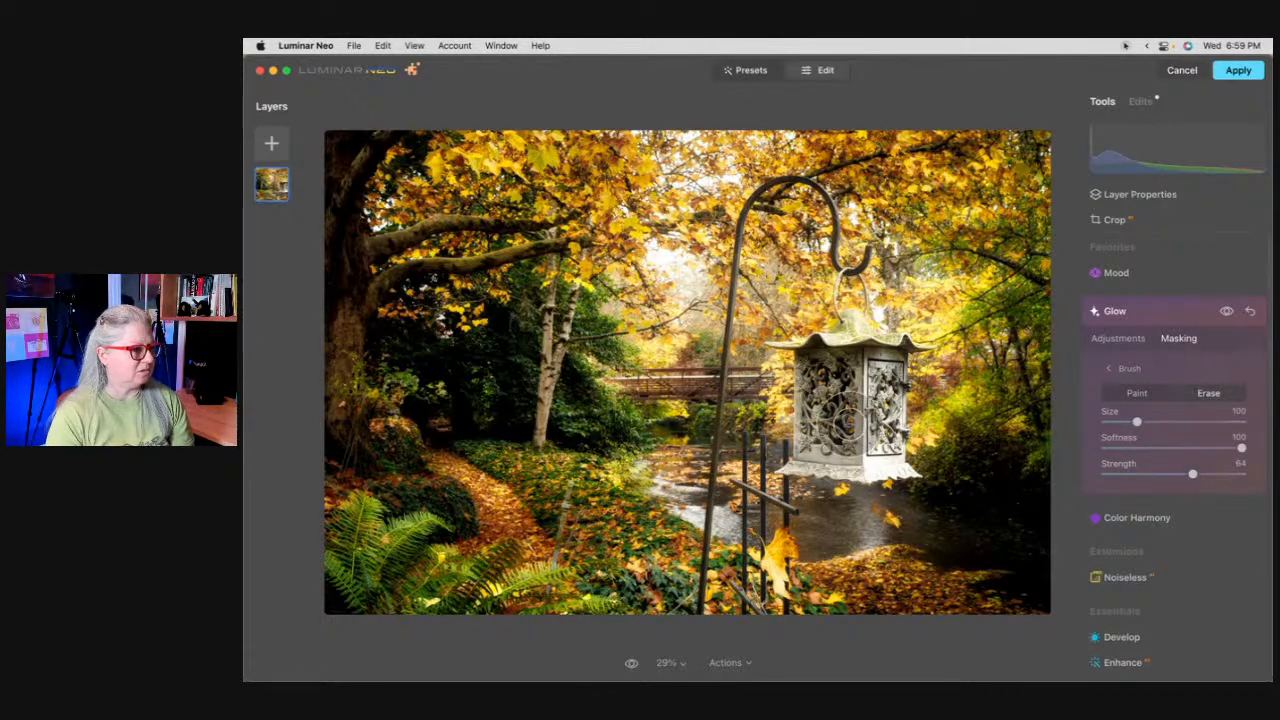
mouse_move(870, 398)
mouse_down()
mouse_move(859, 354)
mouse_move(811, 359)
mouse_move(827, 446)
mouse_move(916, 444)
mouse_move(822, 469)
mouse_move(816, 379)
mouse_move(856, 347)
mouse_move(837, 324)
mouse_move(868, 340)
mouse_up()
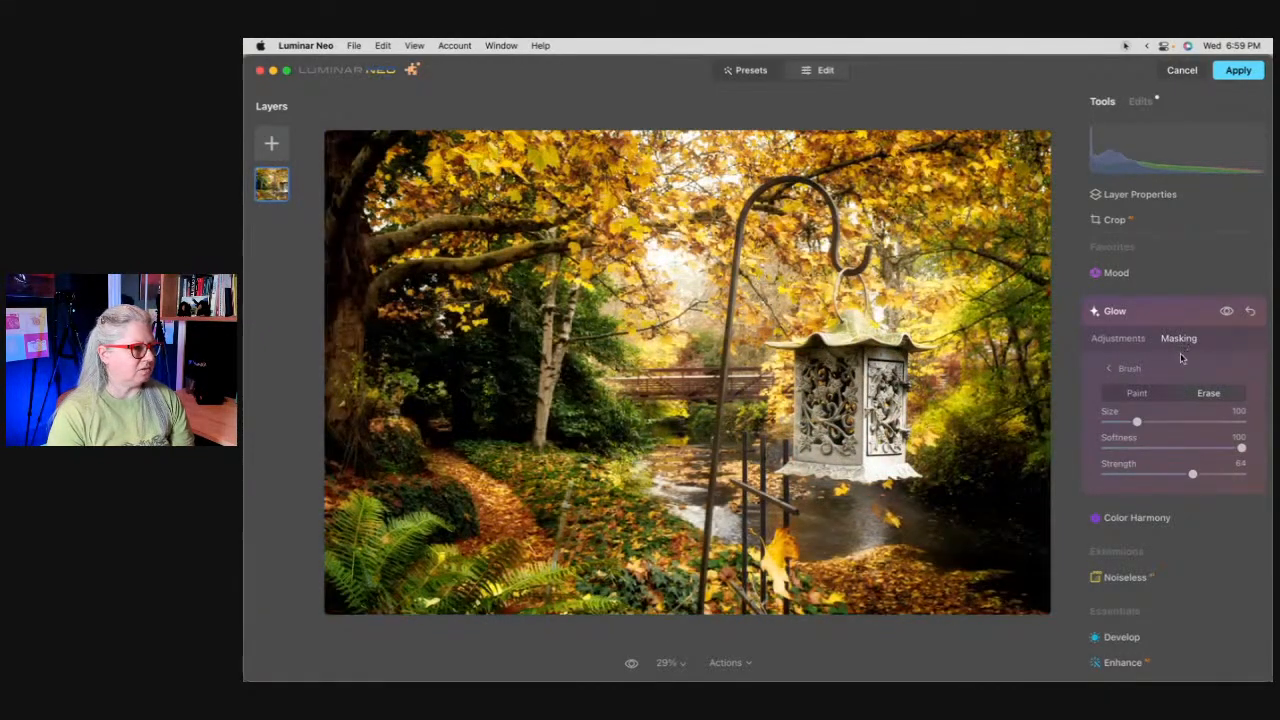
mouse_move(754, 534)
mouse_down()
mouse_move(632, 454)
mouse_move(728, 541)
mouse_move(758, 544)
mouse_move(626, 386)
mouse_up()
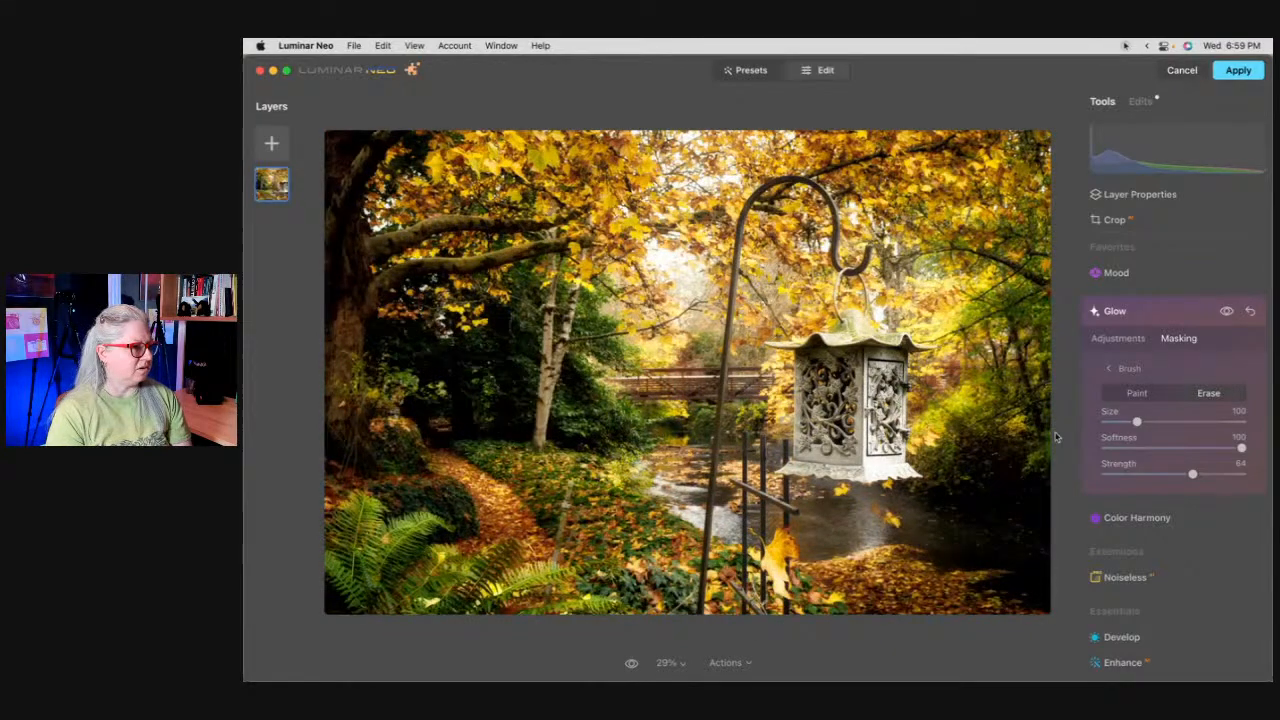
mouse_move(863, 308)
mouse_down()
mouse_move(920, 330)
mouse_move(918, 290)
mouse_move(905, 412)
mouse_up()
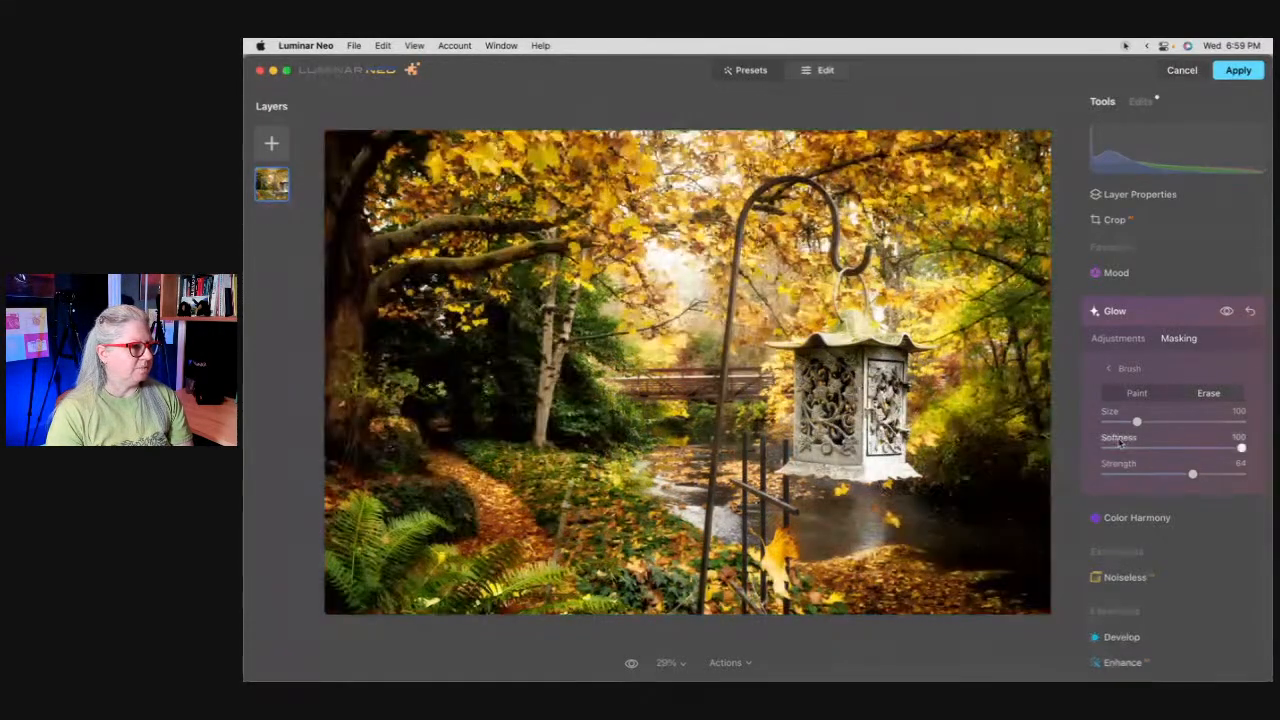
click(1117, 340)
Step: Switch the masked Glow effect off and on repeatedly to compare the photo with and without it
click(1226, 311)
click(1226, 311)
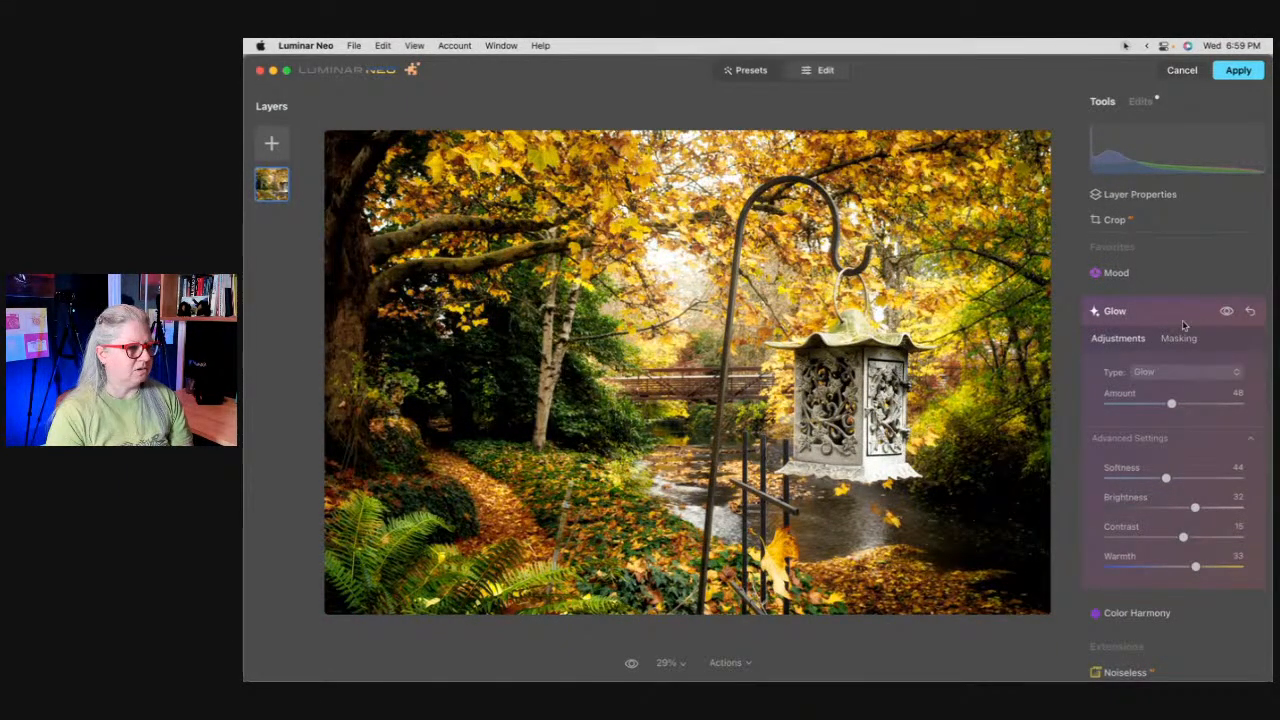
click(1226, 311)
click(1226, 311)
click(1226, 311)
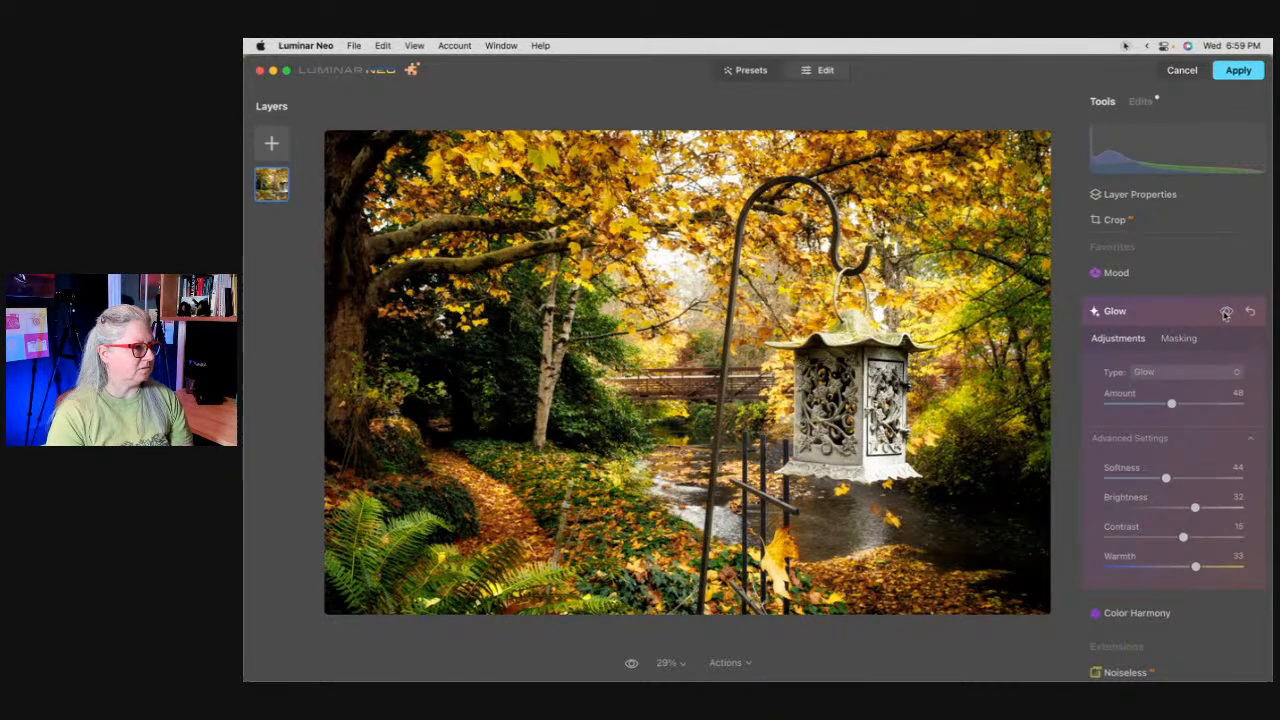
click(1226, 311)
Step: Add the Atmosphere effect in Fog mode with Amount 57 and Depth 35
click(1150, 312)
scroll(1160, 312, down, 2)
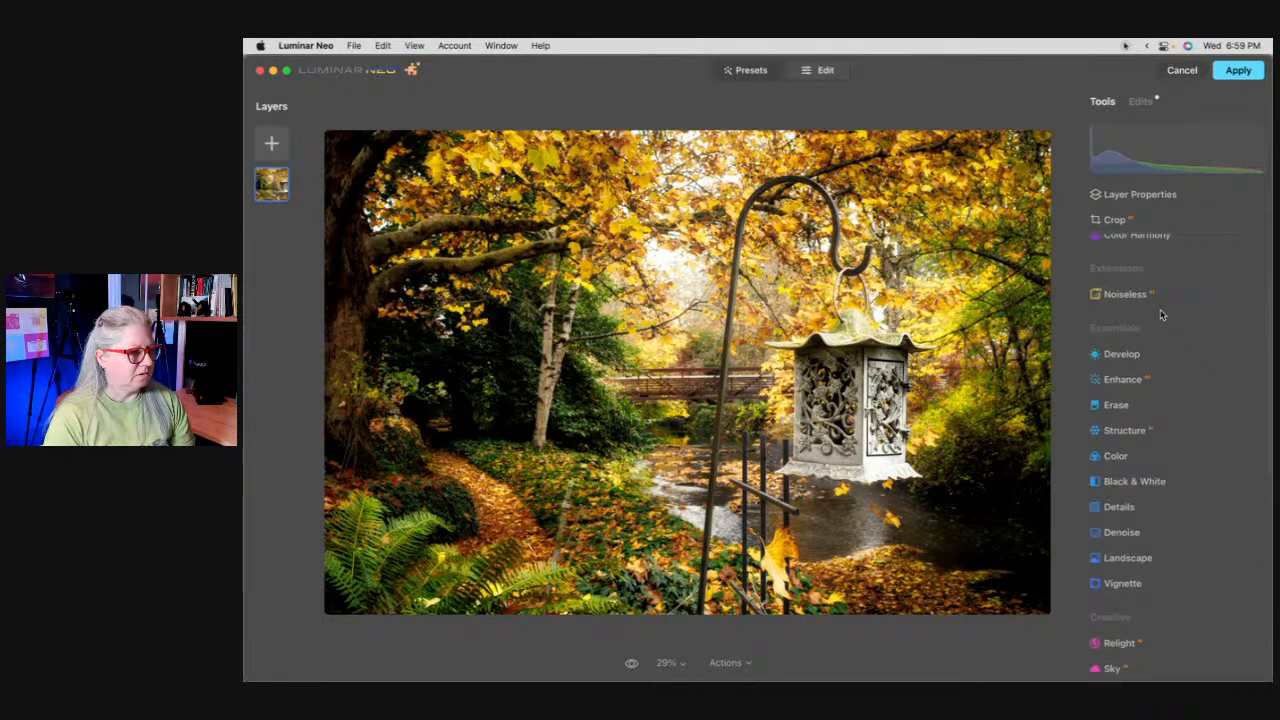
scroll(1160, 315, down, 5)
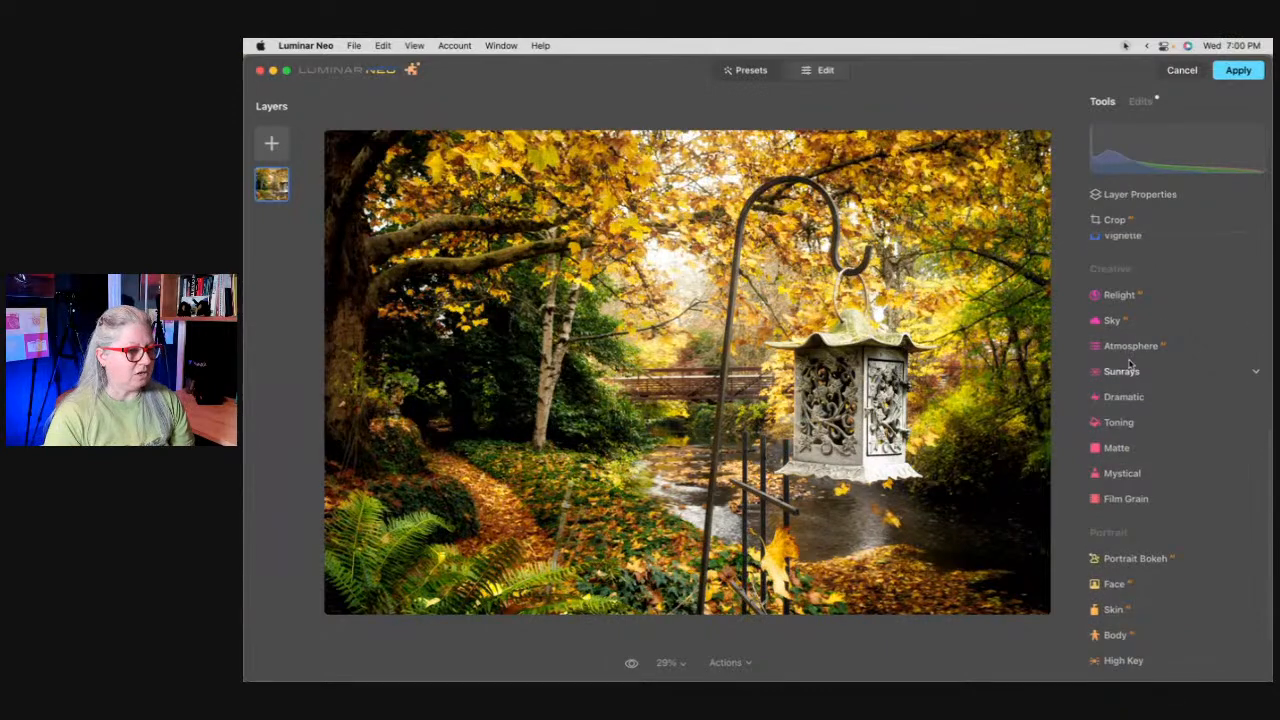
click(1135, 350)
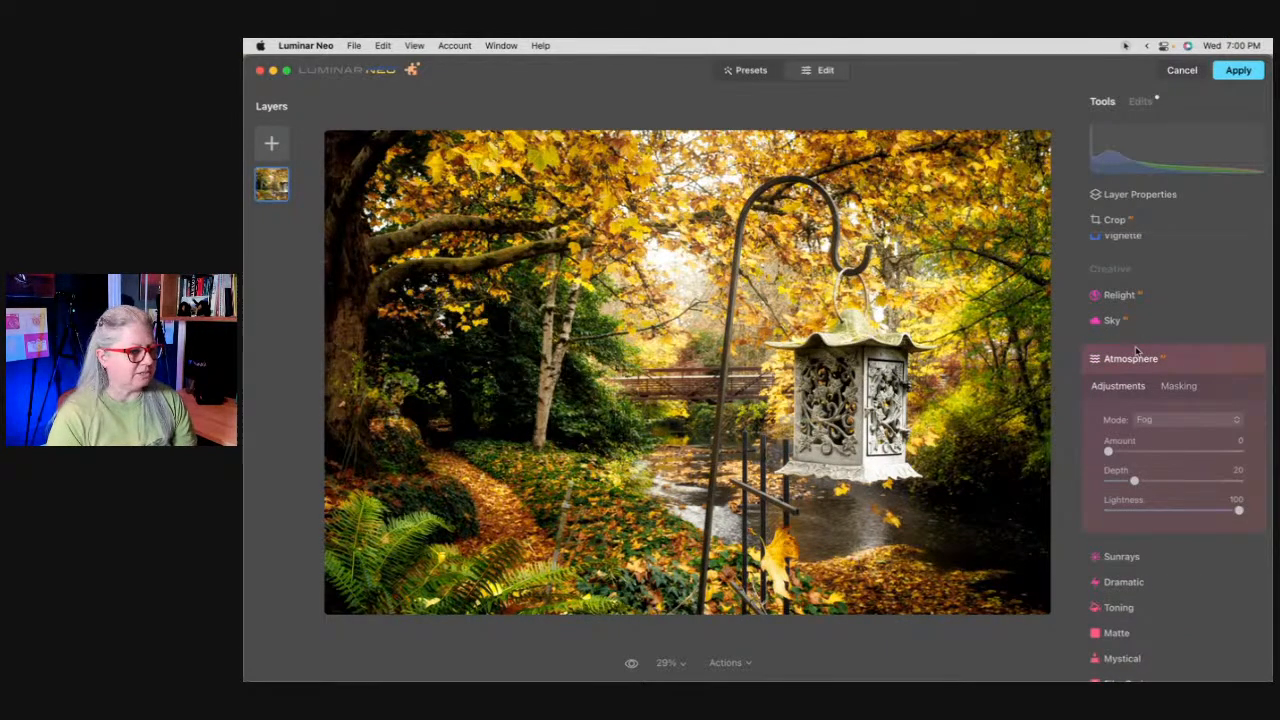
drag(1108, 453, 1155, 479)
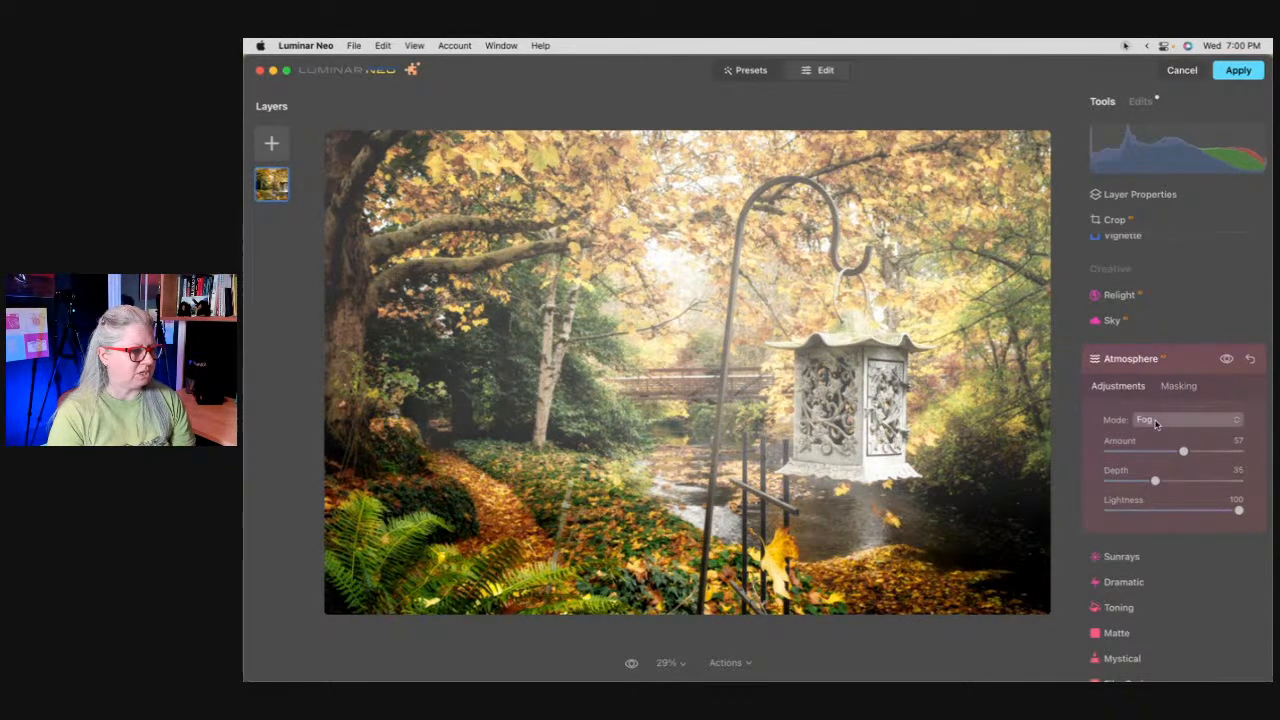
Step: Try the Atmosphere effect in Layered Fog mode with Depth 42 and in Mist mode with Depth 16
click(1160, 420)
click(1157, 456)
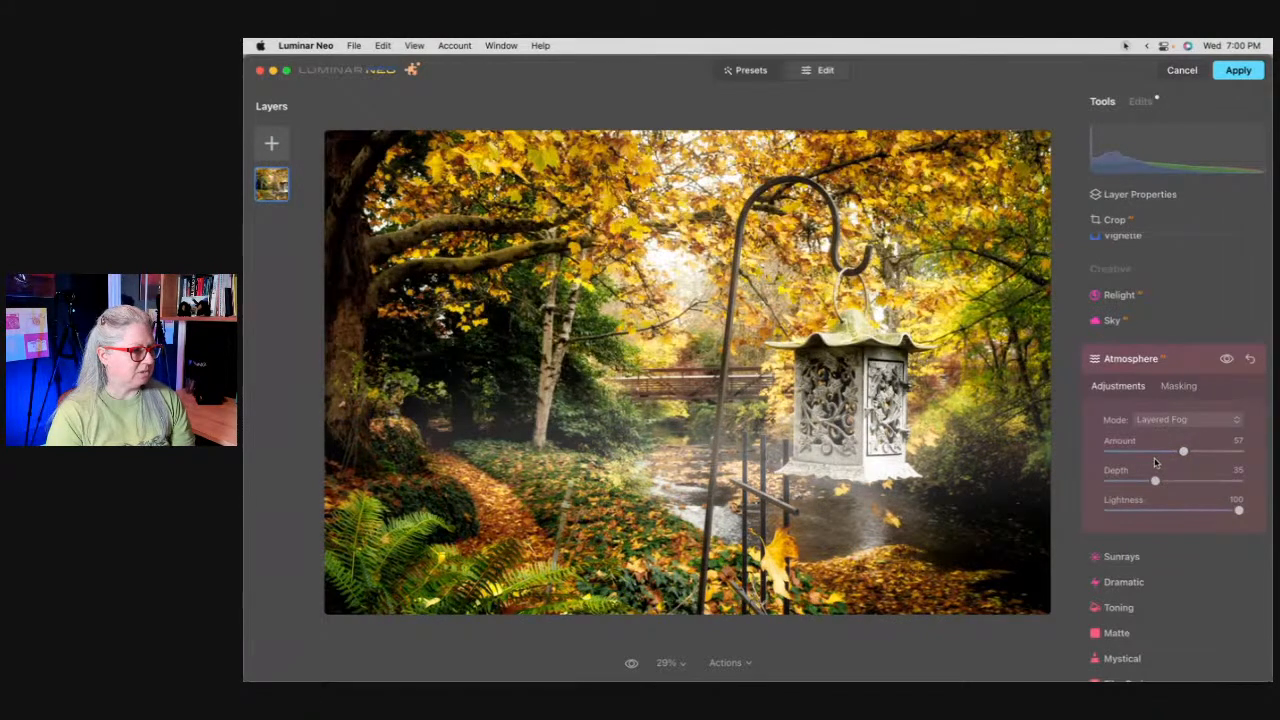
mouse_move(1154, 481)
mouse_down()
mouse_move(1211, 481)
mouse_move(1092, 481)
mouse_move(1174, 481)
mouse_up()
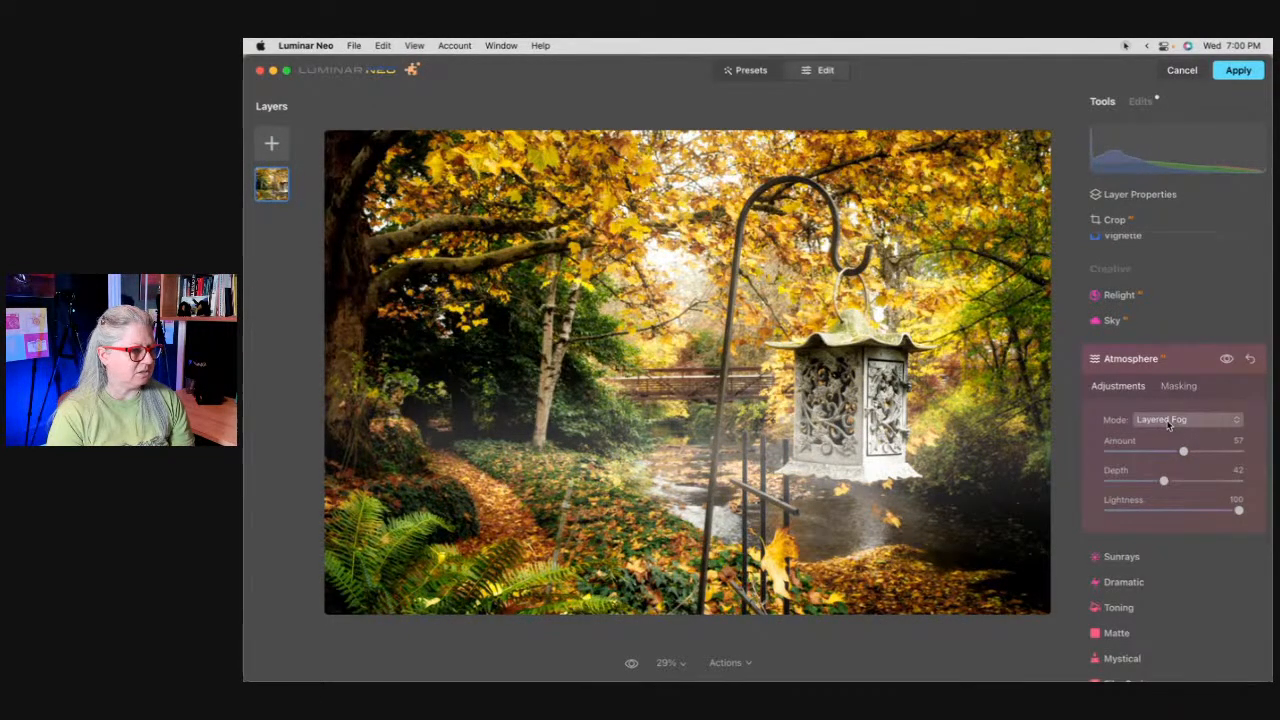
click(1169, 421)
click(1167, 472)
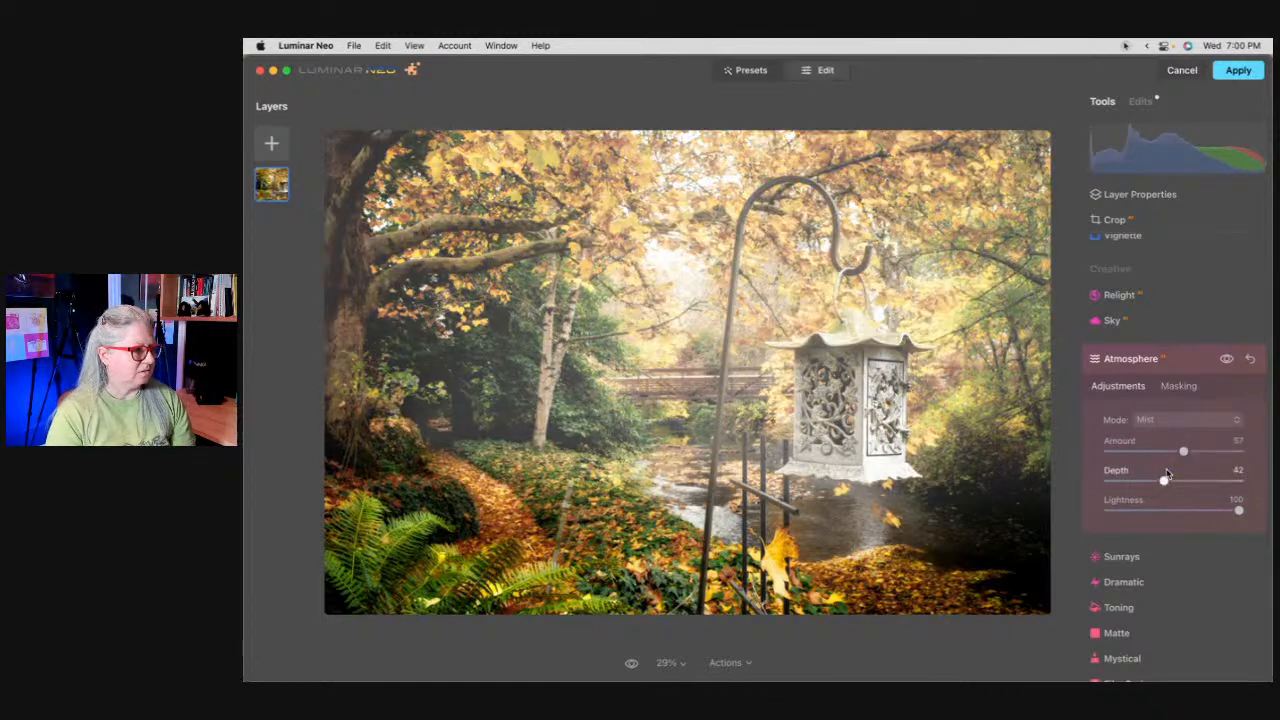
drag(1175, 481, 1130, 481)
Step: Set the Atmosphere effect to Haze mode with Amount 62, Depth 17 and Lightness 94
click(1151, 424)
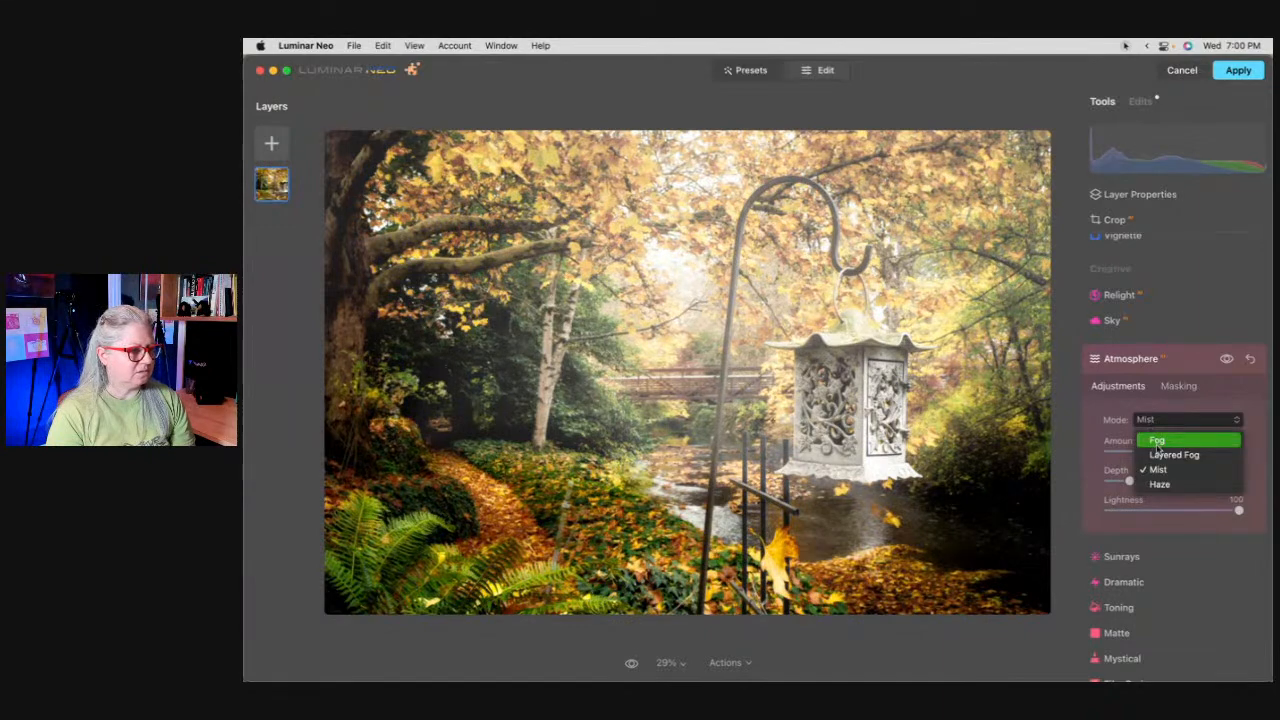
click(1153, 480)
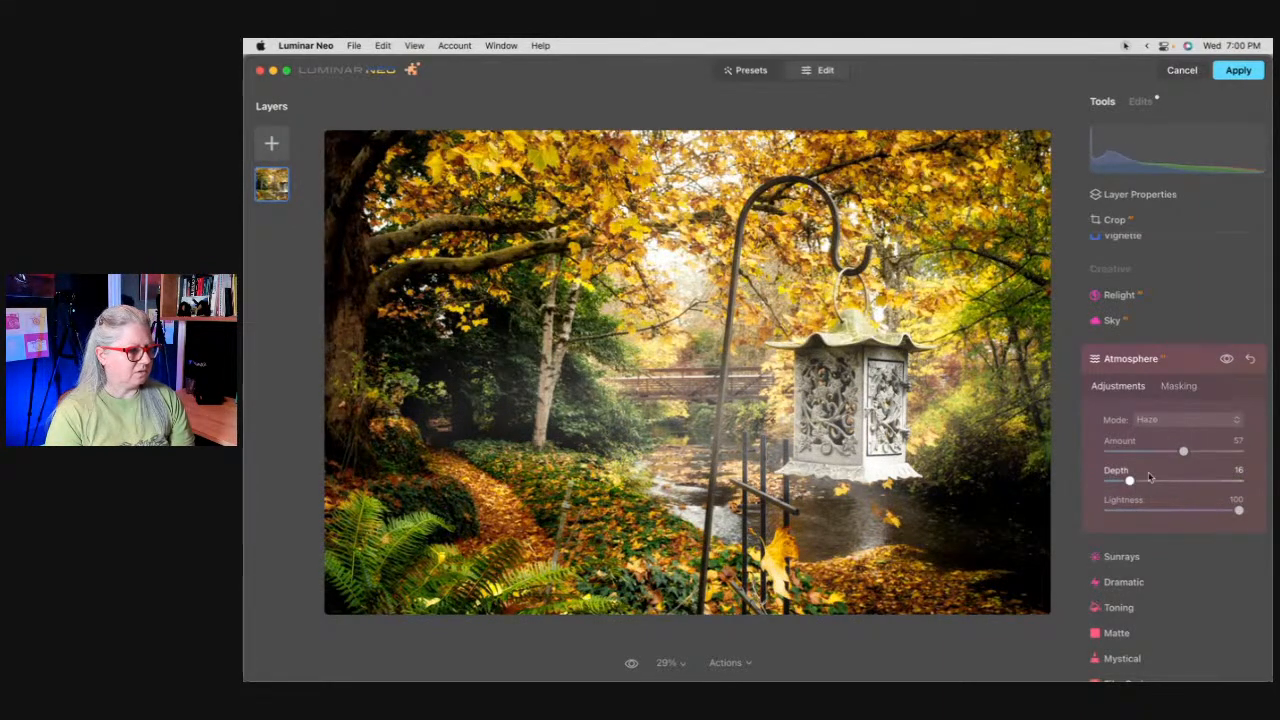
drag(1140, 481, 1173, 452)
drag(1238, 510, 1210, 511)
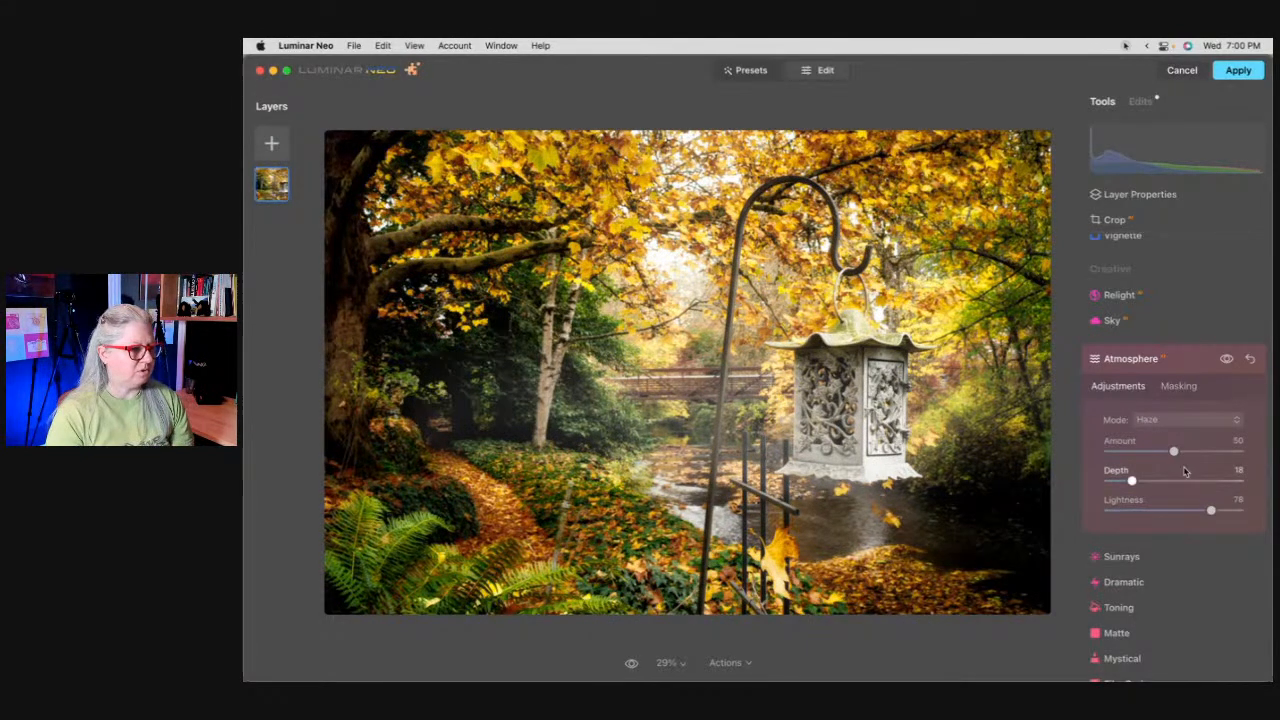
drag(1173, 452, 1143, 483)
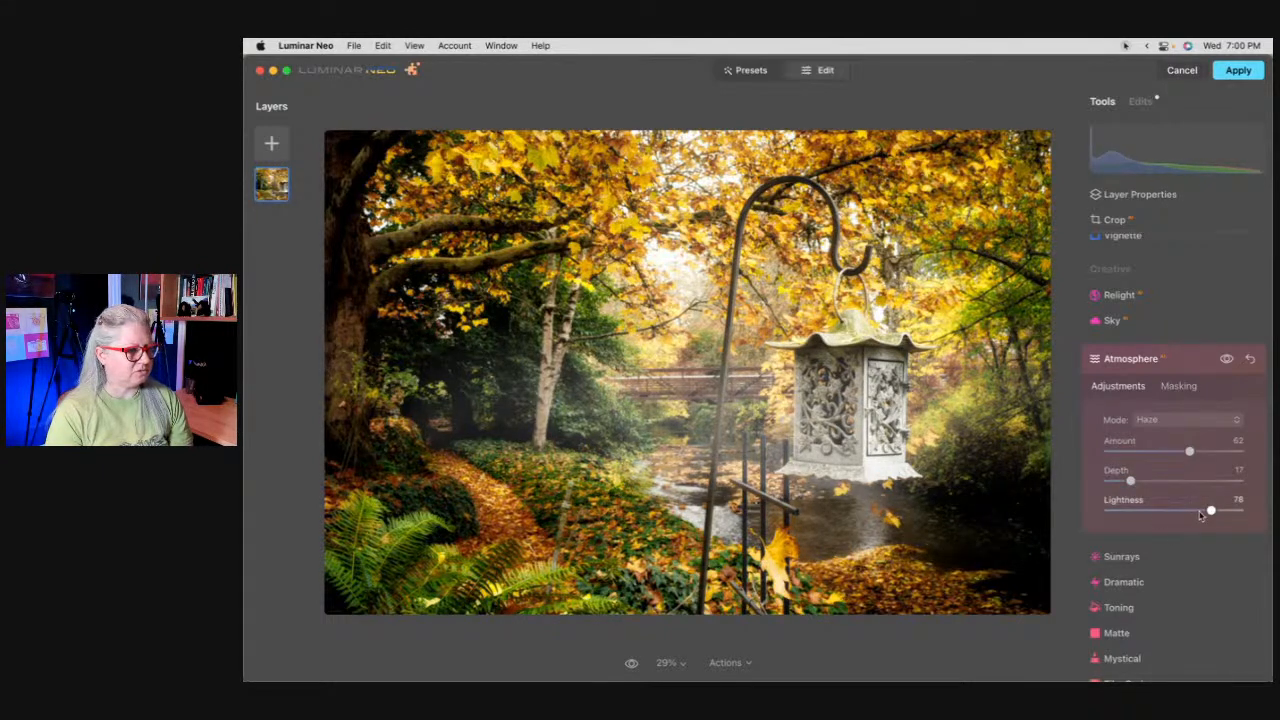
drag(1230, 514, 1226, 511)
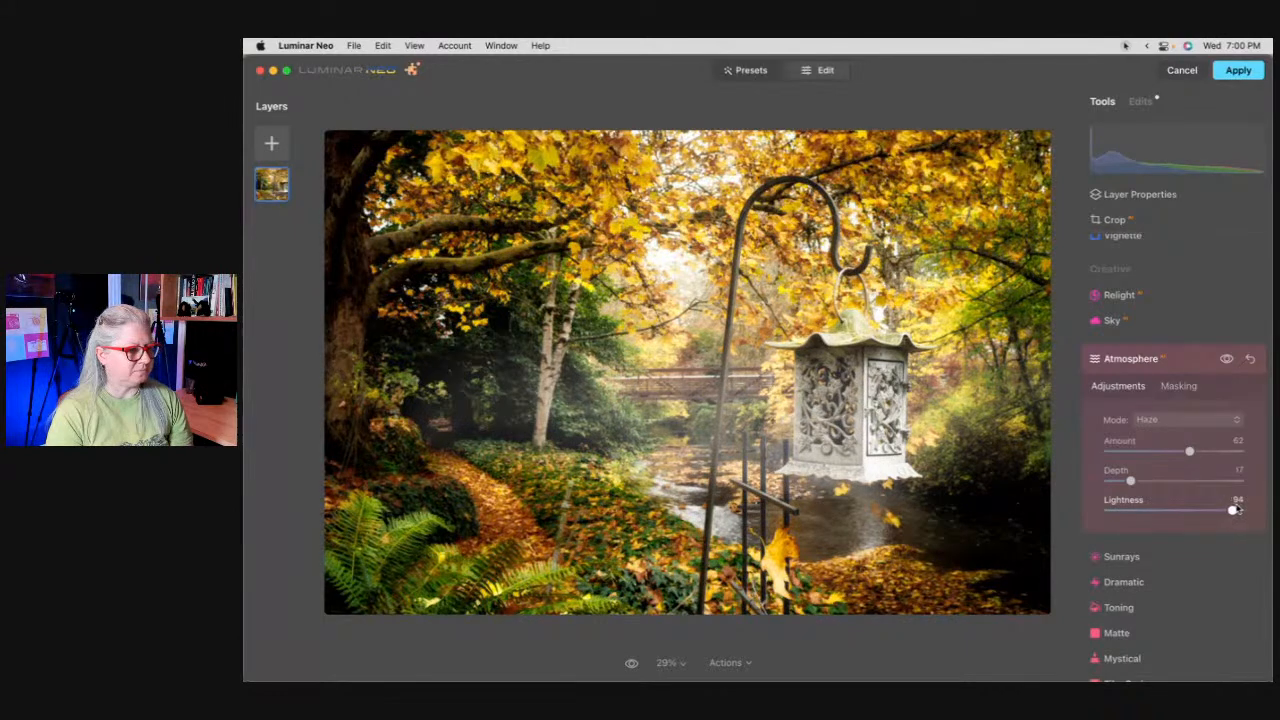
Step: Erase the Atmosphere haze from the lantern and the large yellow leaf below it using a size 52, softness 64, strength 78 mask brush
click(1175, 387)
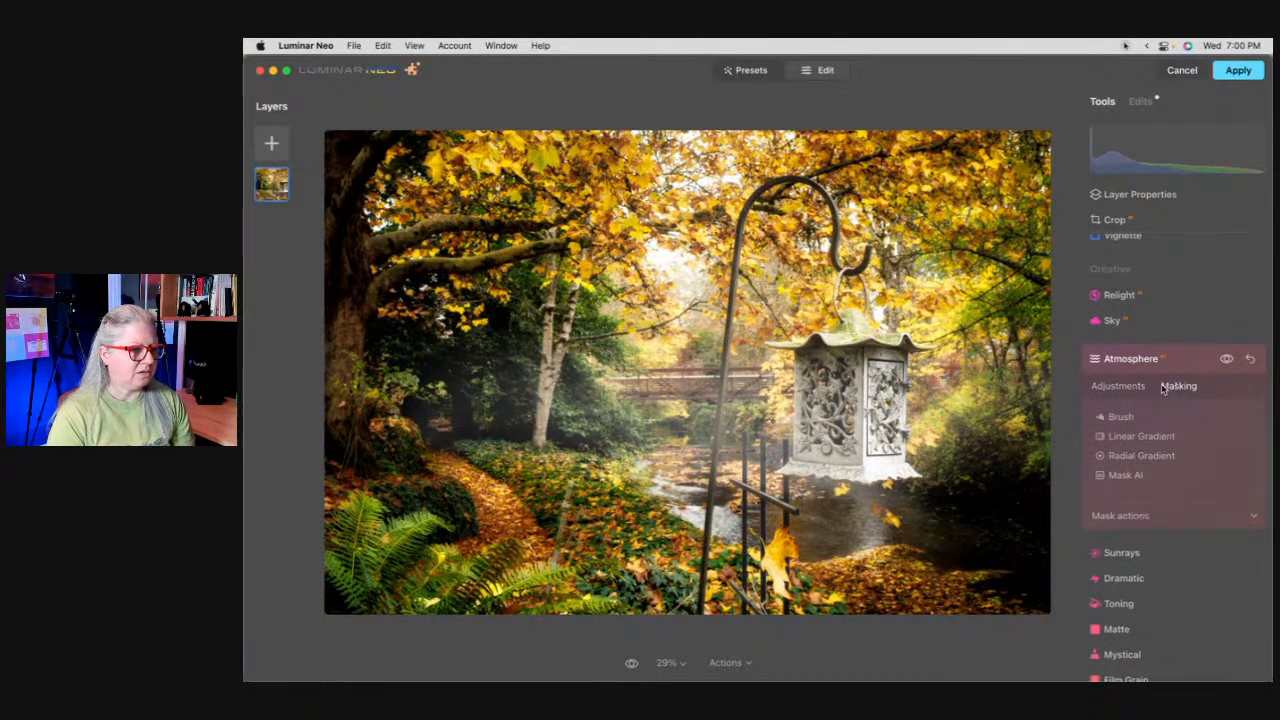
click(1120, 418)
click(1207, 441)
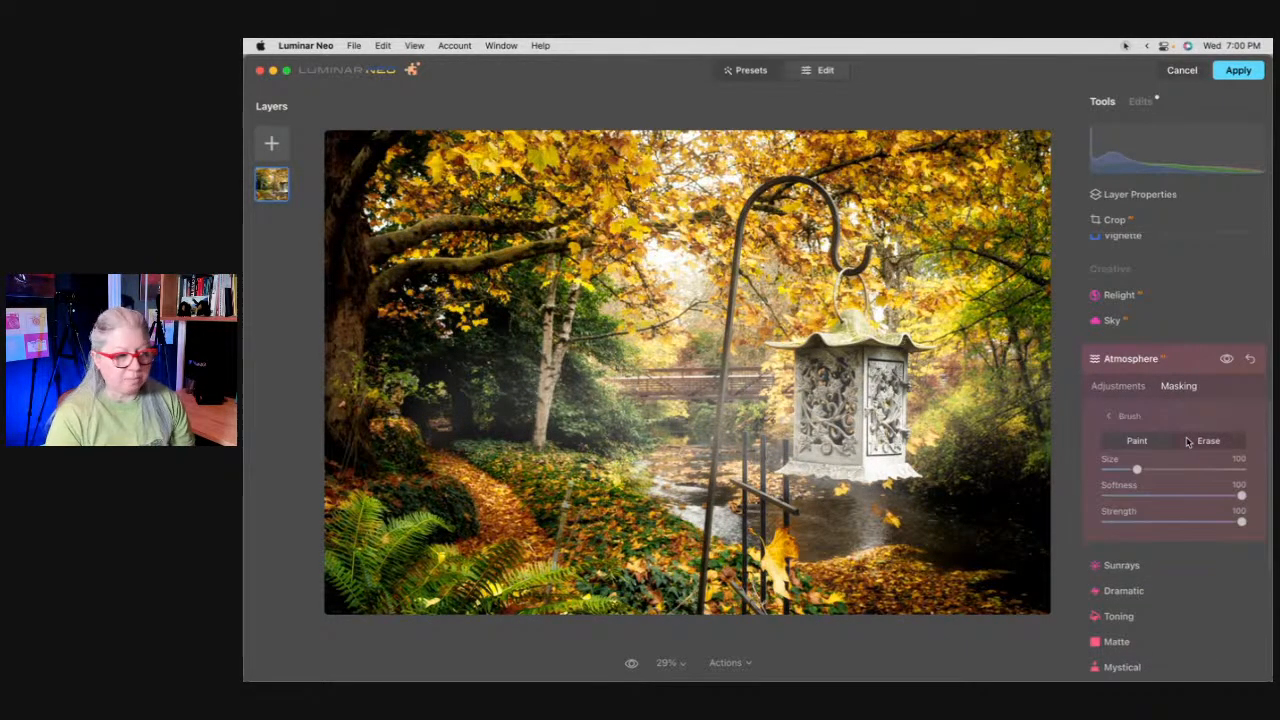
mouse_move(1241, 521)
mouse_down()
mouse_move(1200, 520)
mouse_move(1212, 520)
mouse_up()
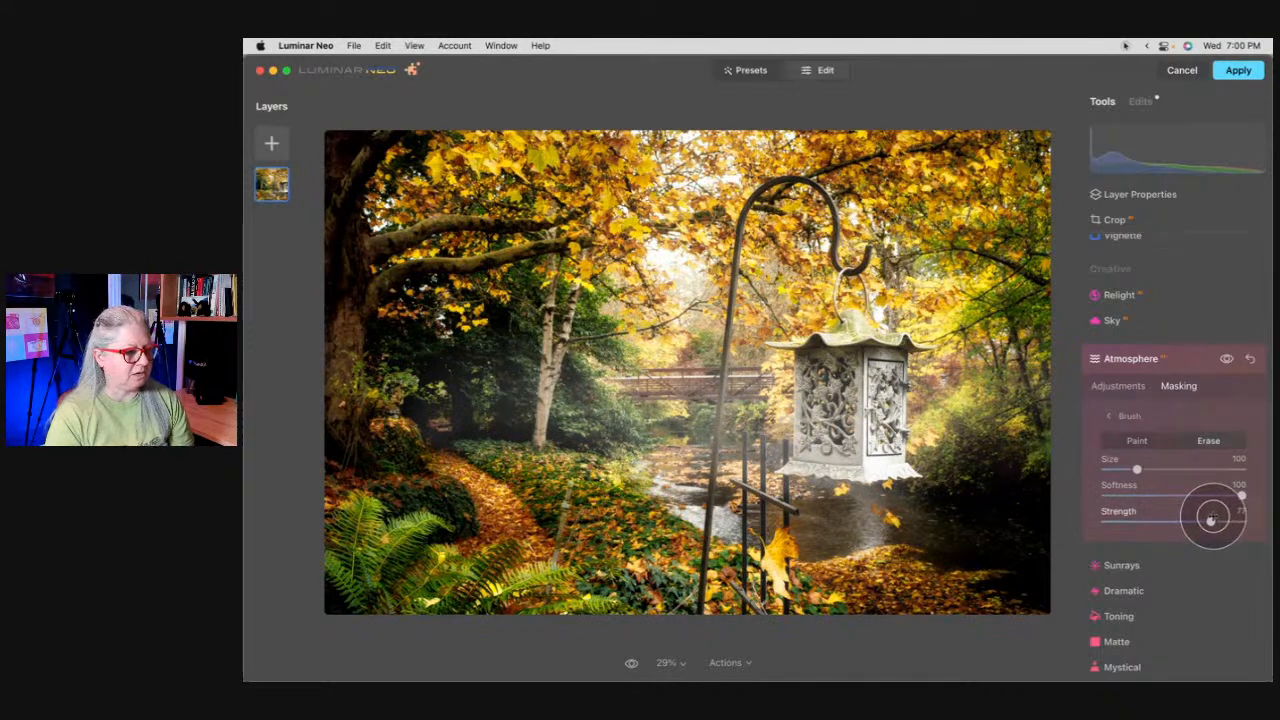
scroll(882, 388, left, 4)
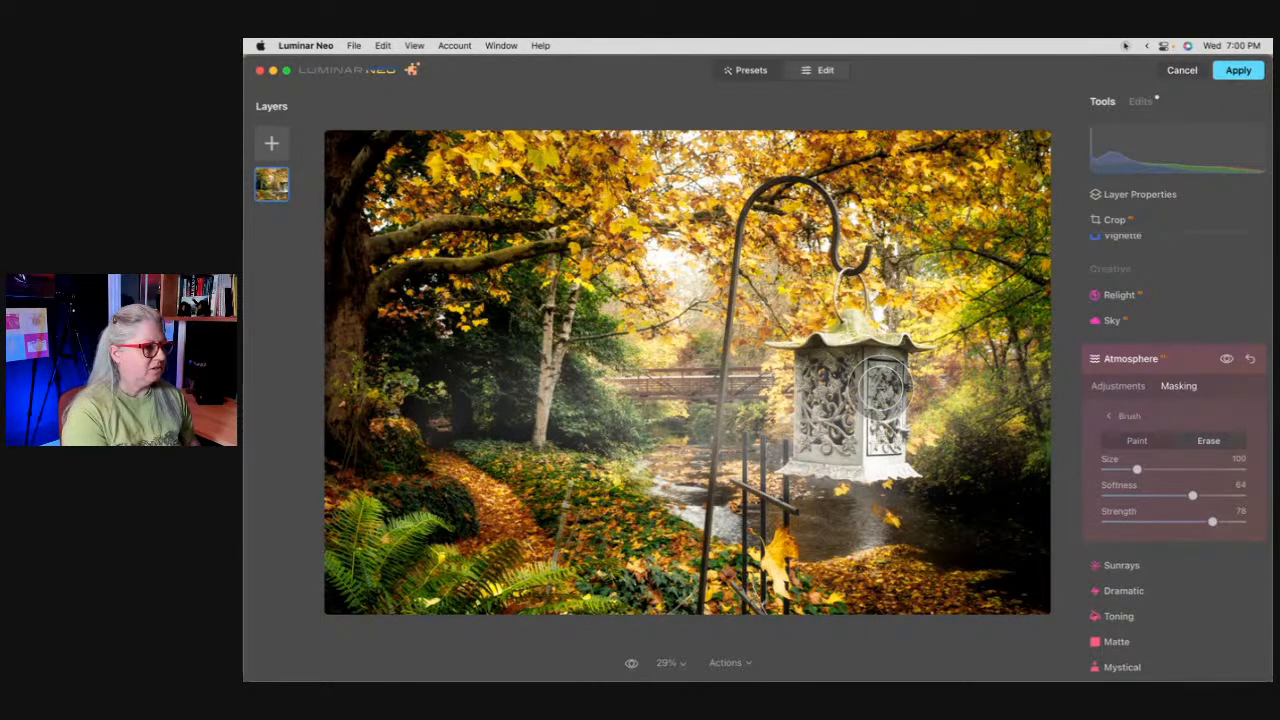
scroll(882, 388, down, 3)
scroll(882, 388, down, 3)
mouse_move(878, 380)
mouse_down()
mouse_move(826, 347)
mouse_move(856, 321)
mouse_move(901, 342)
mouse_move(800, 350)
mouse_move(819, 362)
mouse_move(796, 459)
mouse_move(914, 466)
mouse_move(895, 374)
mouse_move(869, 407)
mouse_move(856, 399)
mouse_move(825, 469)
mouse_move(861, 456)
mouse_move(831, 363)
mouse_move(846, 374)
mouse_move(853, 427)
mouse_move(868, 340)
mouse_up()
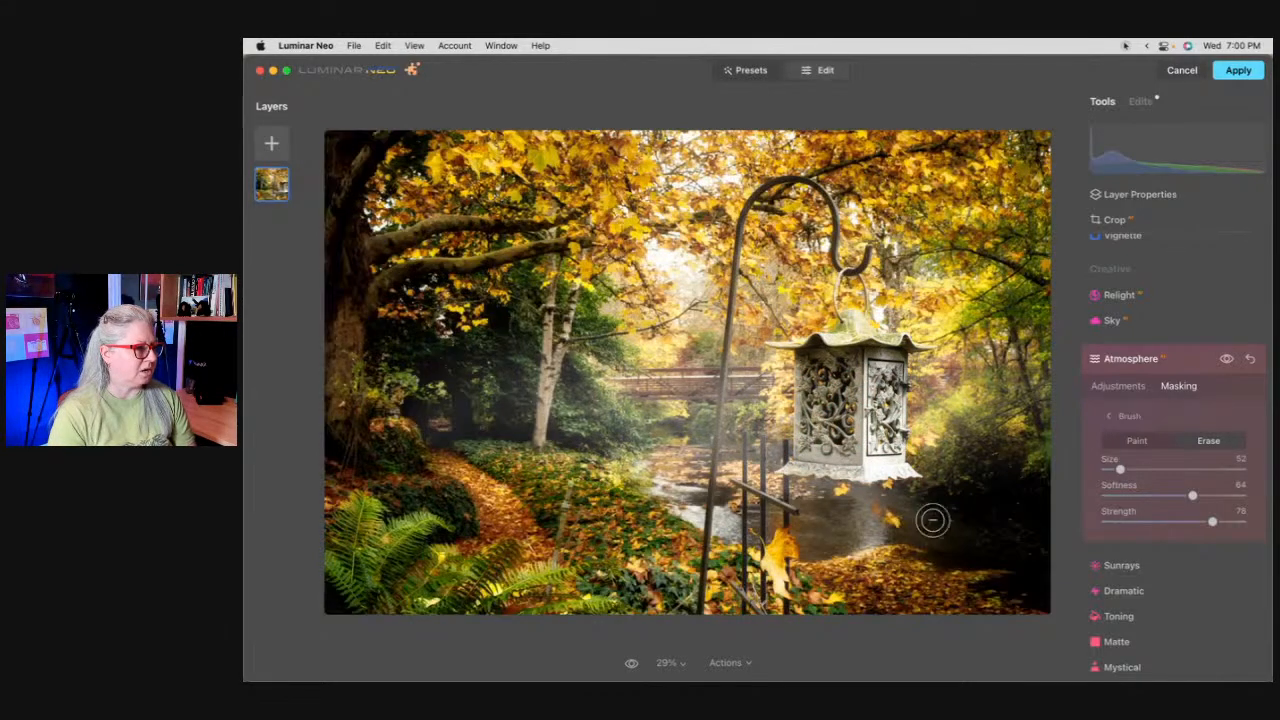
mouse_move(782, 546)
mouse_down()
mouse_move(785, 583)
mouse_move(771, 557)
mouse_move(778, 570)
mouse_up()
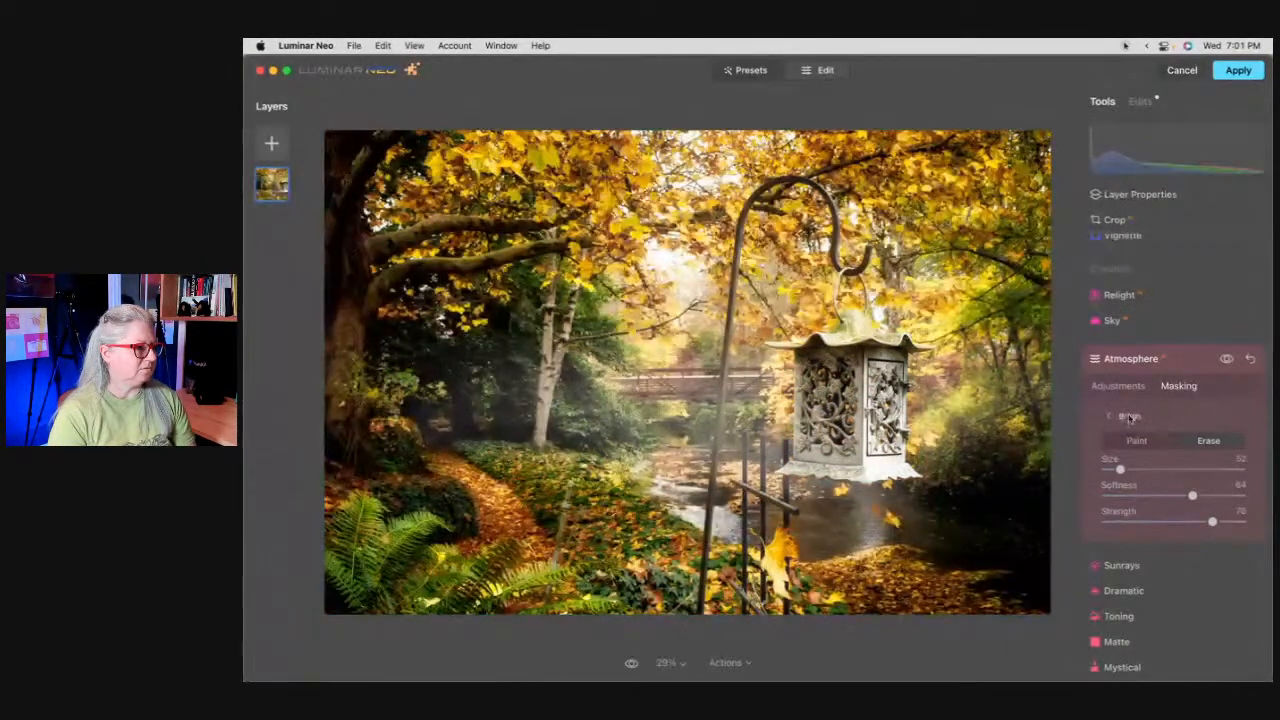
Step: Lightly erase the Atmosphere haze across the bridge and its surroundings with the mask brush strength at 23
click(1136, 521)
drag(916, 381, 530, 385)
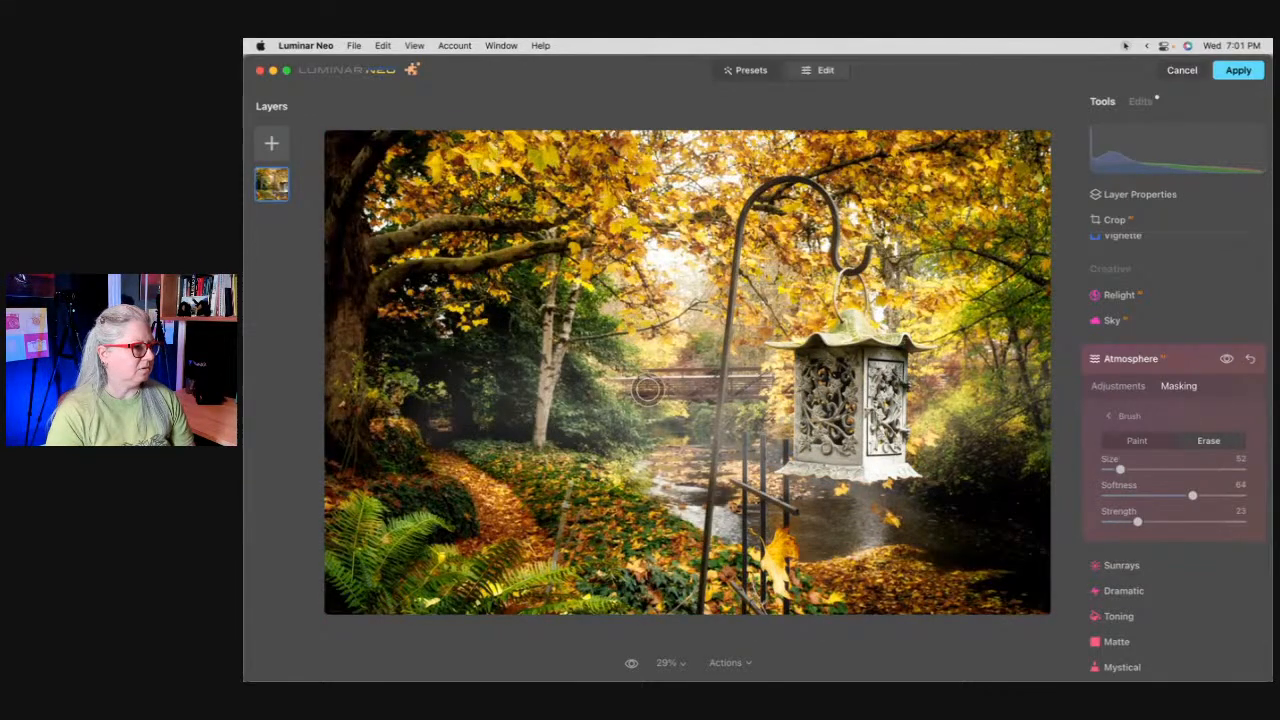
mouse_move(648, 388)
mouse_down()
mouse_move(765, 380)
mouse_move(594, 386)
mouse_move(846, 380)
mouse_up()
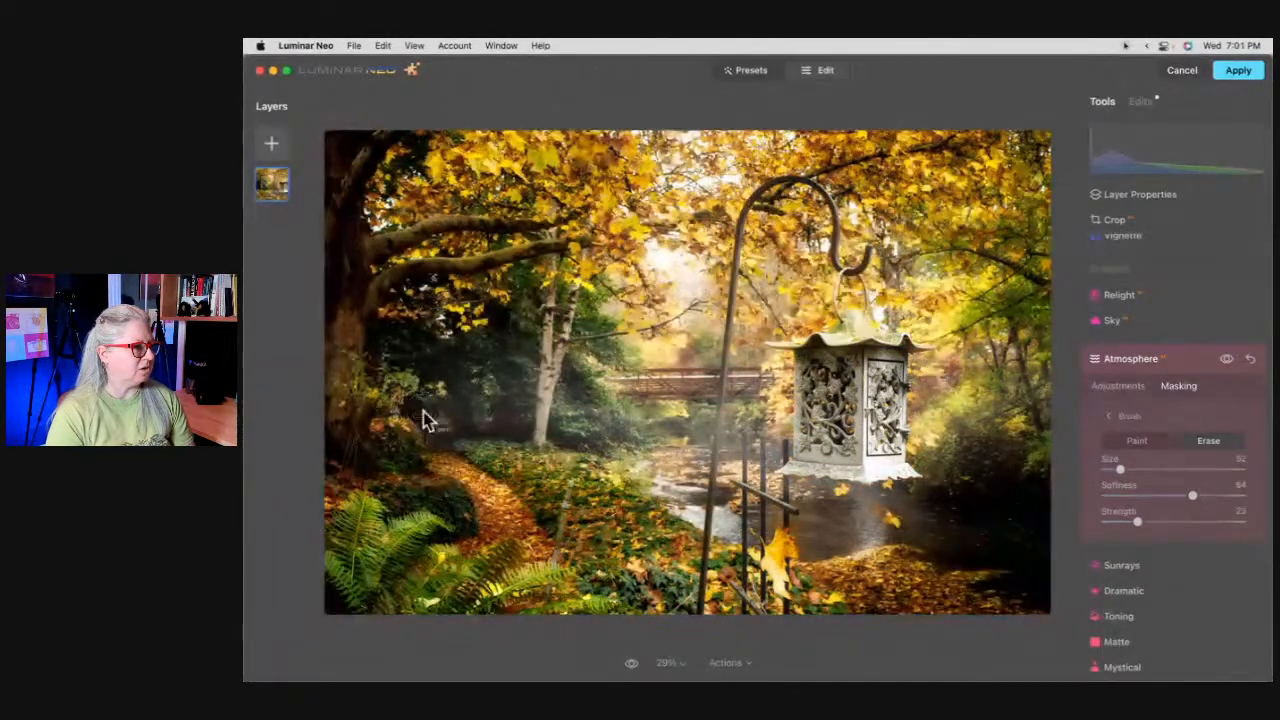
mouse_move(618, 390)
mouse_down()
mouse_move(632, 425)
mouse_move(568, 391)
mouse_move(604, 344)
mouse_move(567, 325)
mouse_move(551, 356)
mouse_move(565, 415)
mouse_move(533, 429)
mouse_move(600, 430)
mouse_up()
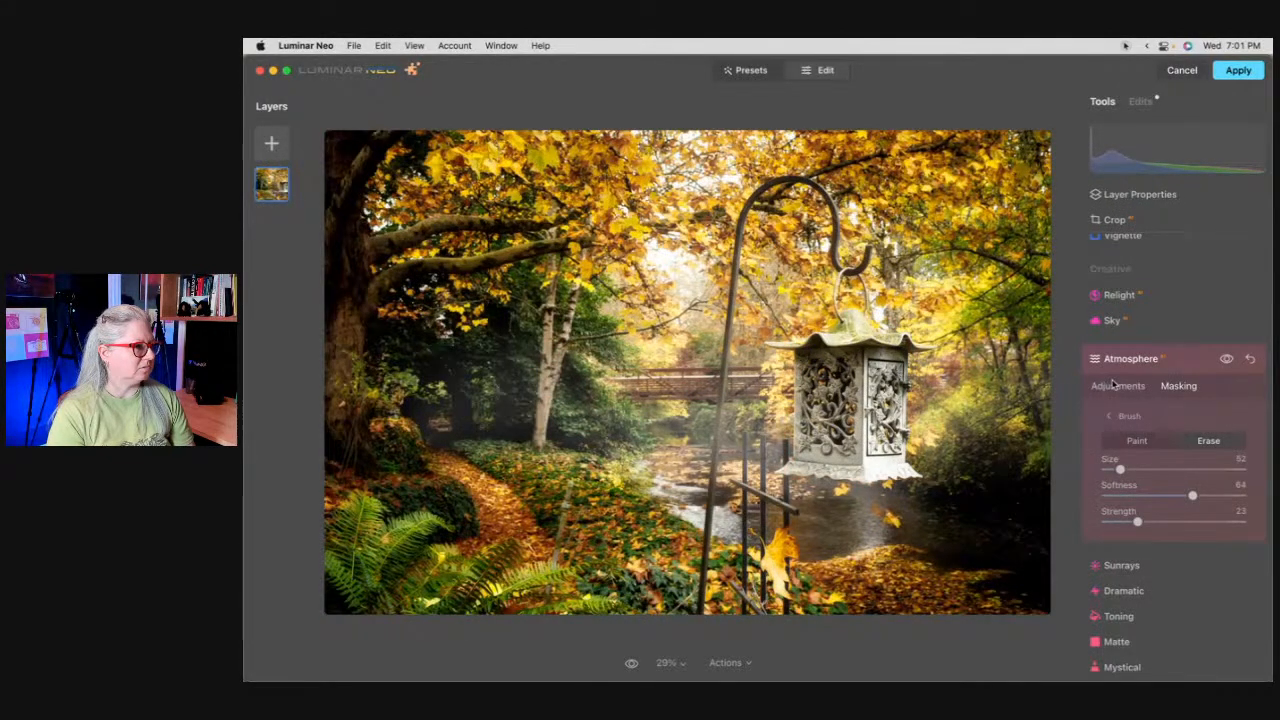
Step: Switch the masked Atmosphere effect off and on repeatedly to compare the photo with and without the haze
click(1118, 386)
click(1226, 358)
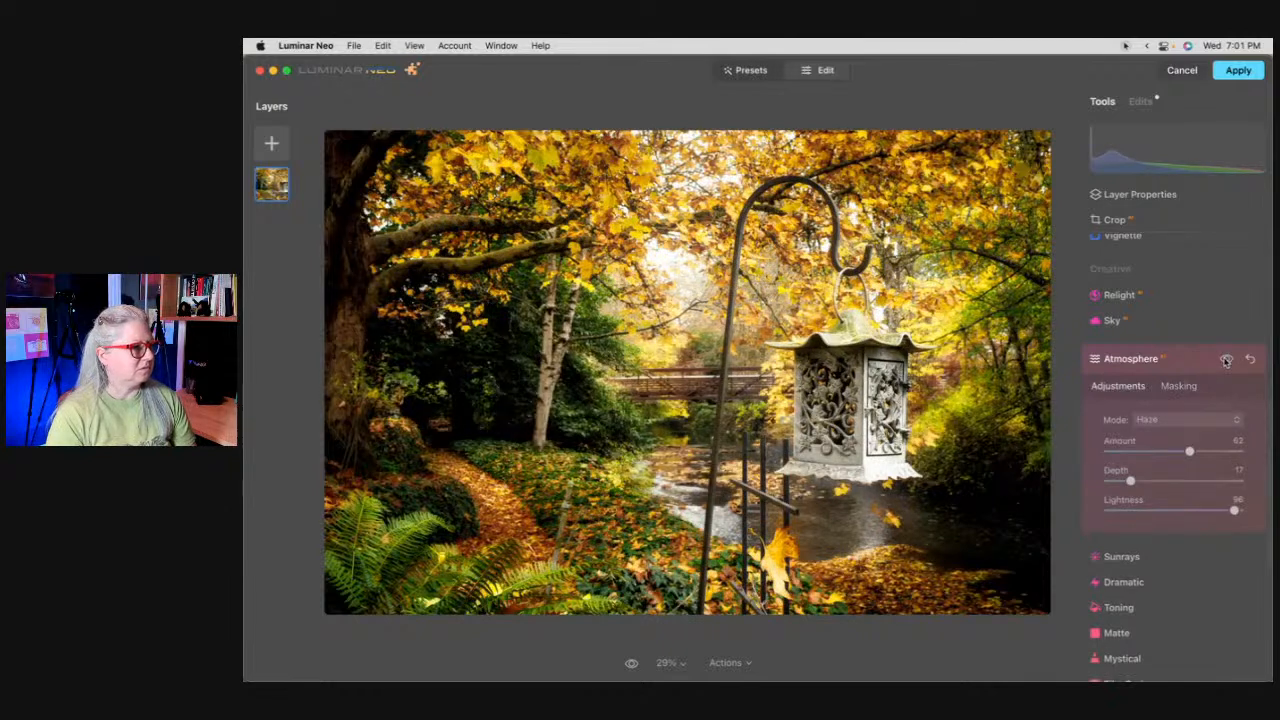
click(1226, 358)
click(1226, 358)
click(1226, 358)
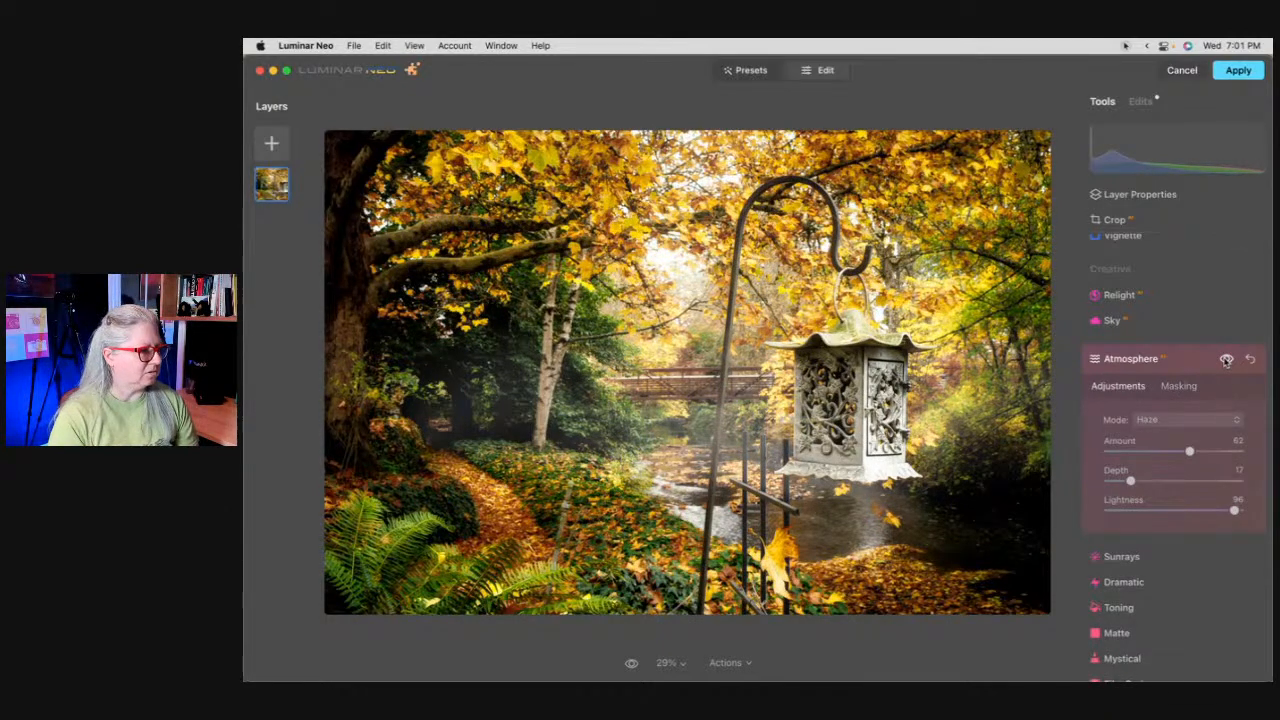
Step: Lightly erase the haze over the dark trees and the leafy path with a size 124, softness 100, strength 24 mask brush
click(1176, 388)
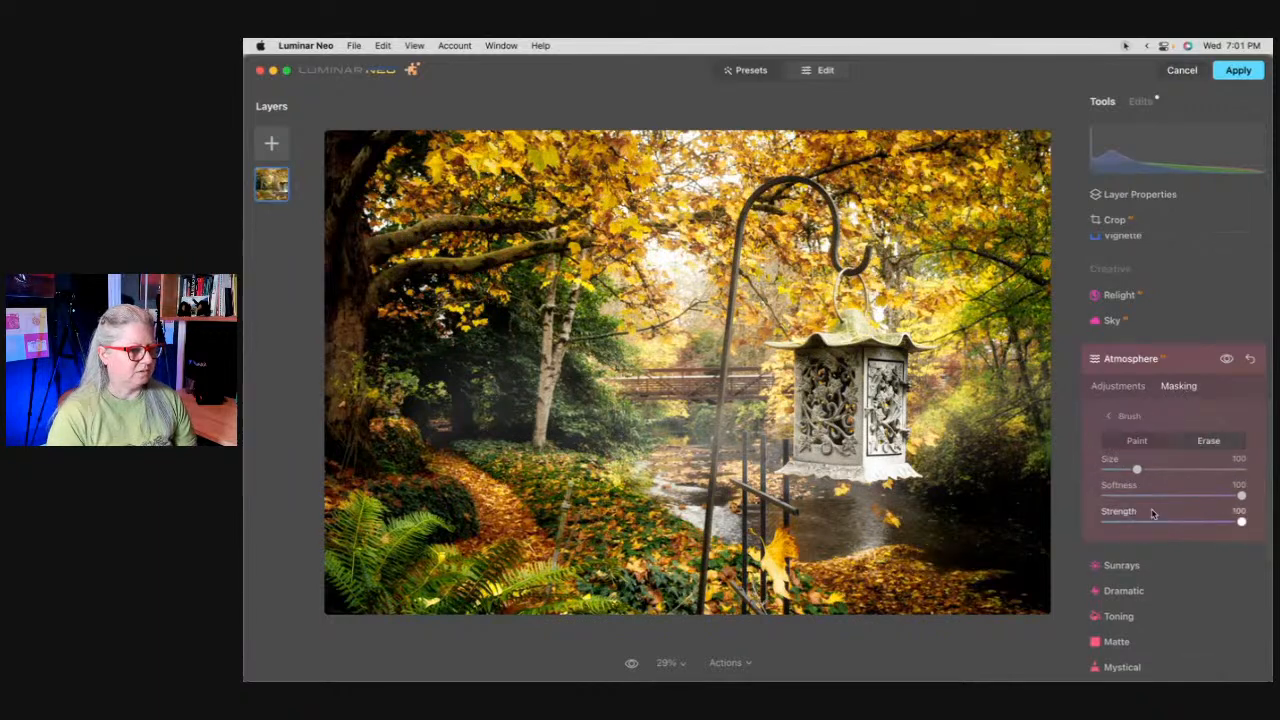
key(bracketright)
key(bracketright)
key(bracketright)
key(bracketright)
key(bracketright)
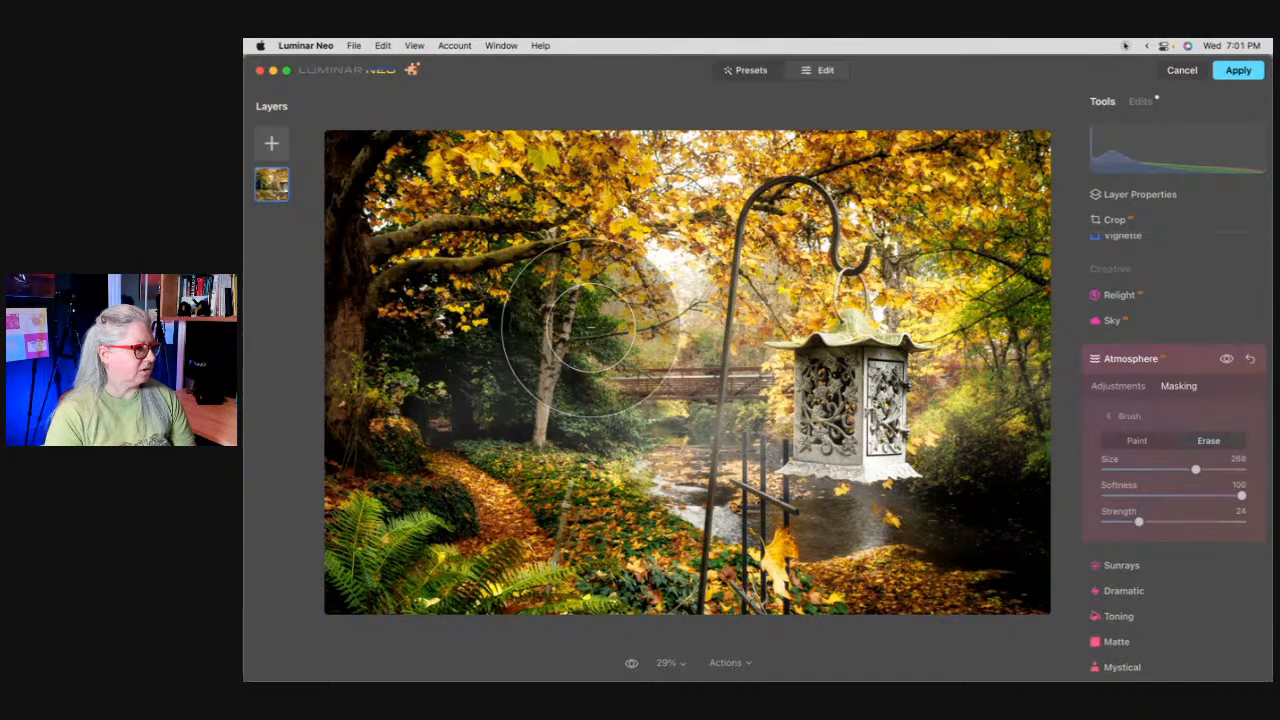
key(bracketleft)
key(bracketleft)
key(bracketleft)
key(bracketleft)
key(bracketleft)
key(bracketleft)
key(bracketleft)
key(bracketleft)
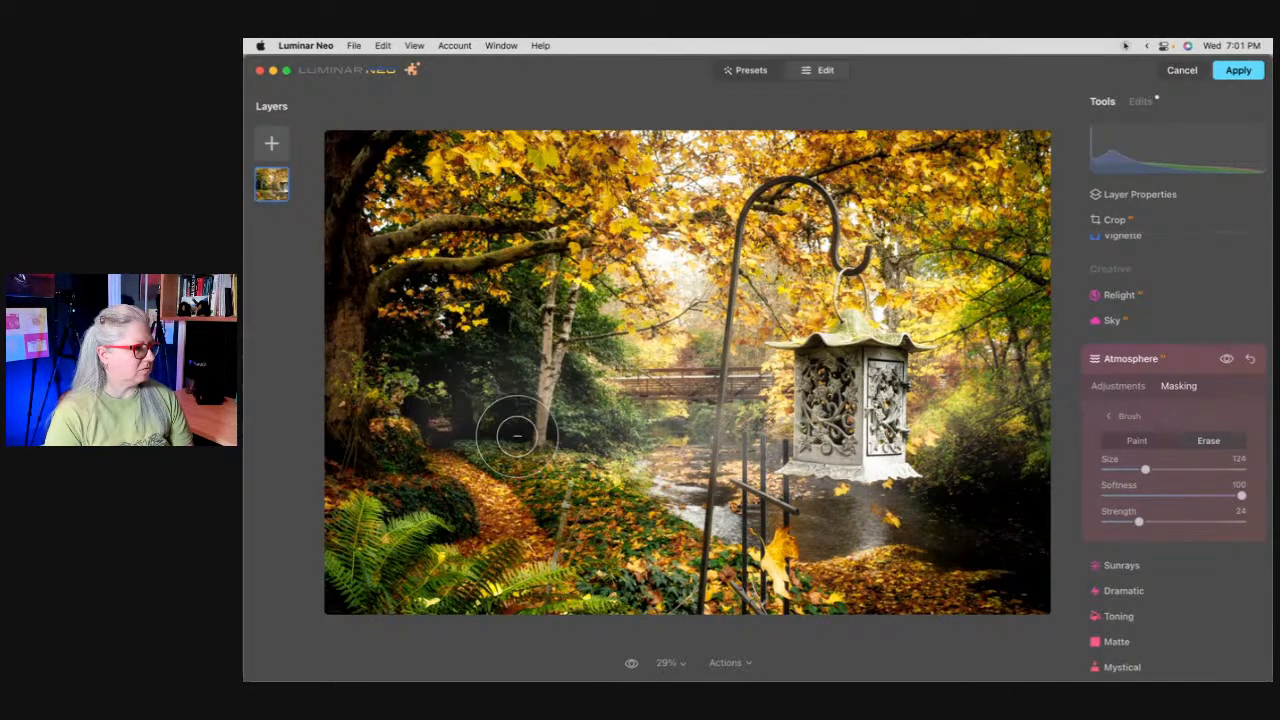
drag(518, 433, 489, 443)
mouse_move(595, 318)
mouse_down()
mouse_move(551, 294)
mouse_move(410, 300)
mouse_up()
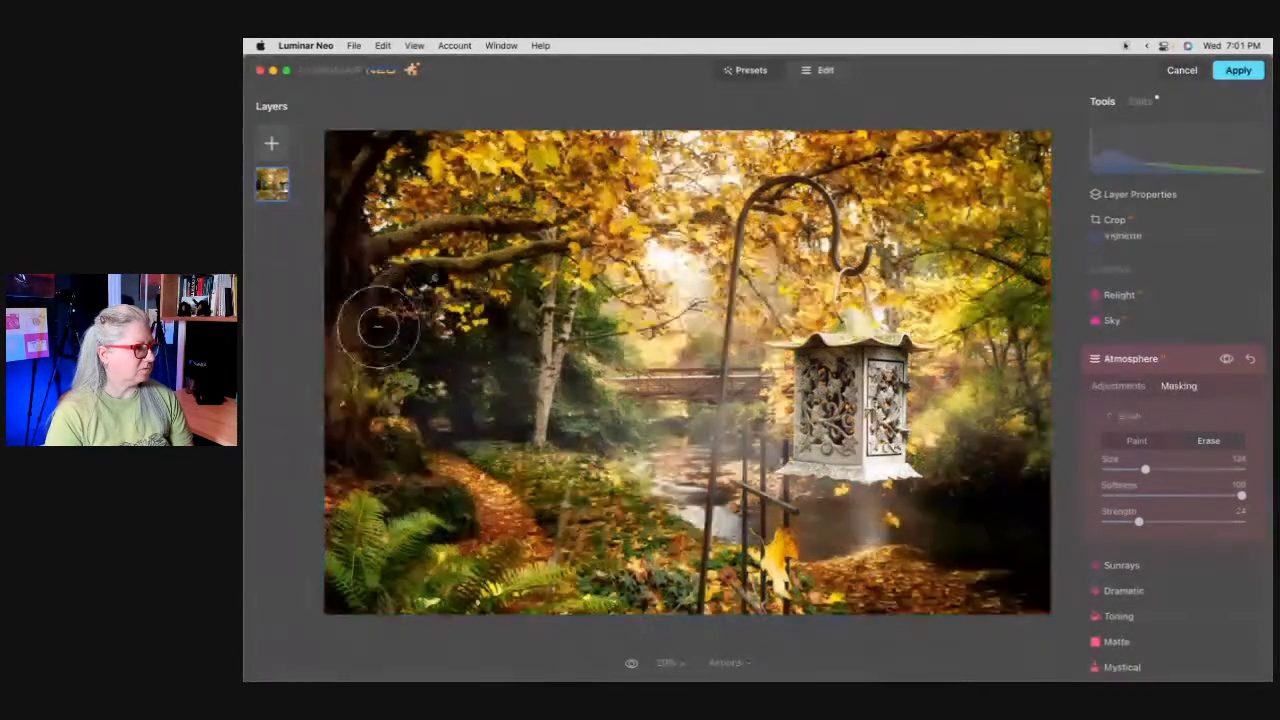
drag(375, 455, 500, 510)
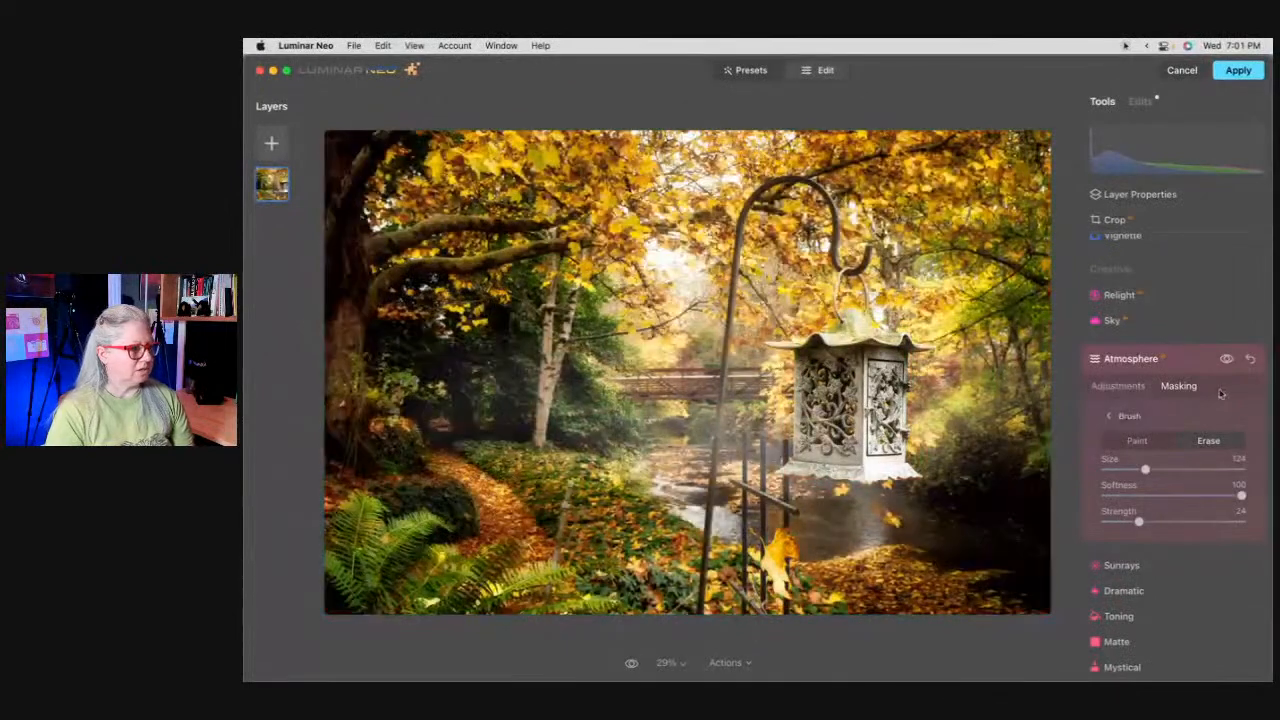
Step: Review the refined Atmosphere effect and compare the whole edited photo with its original version
click(1124, 387)
click(1227, 360)
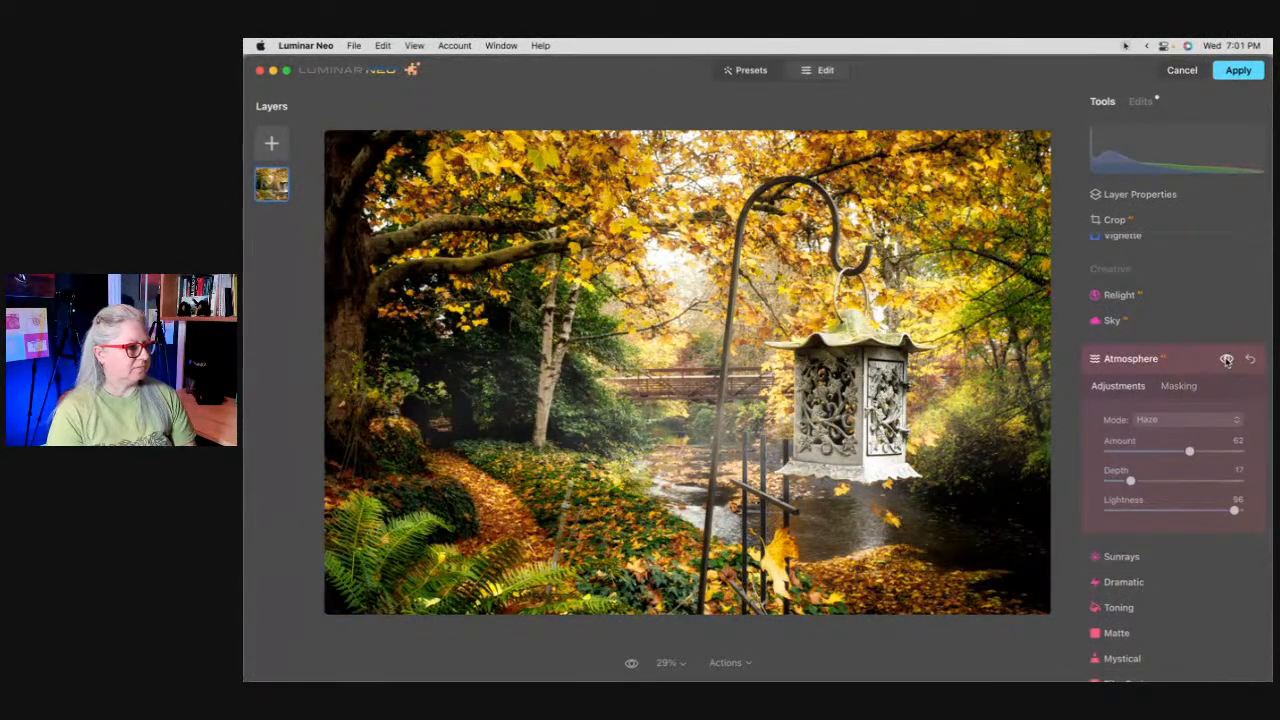
click(1184, 360)
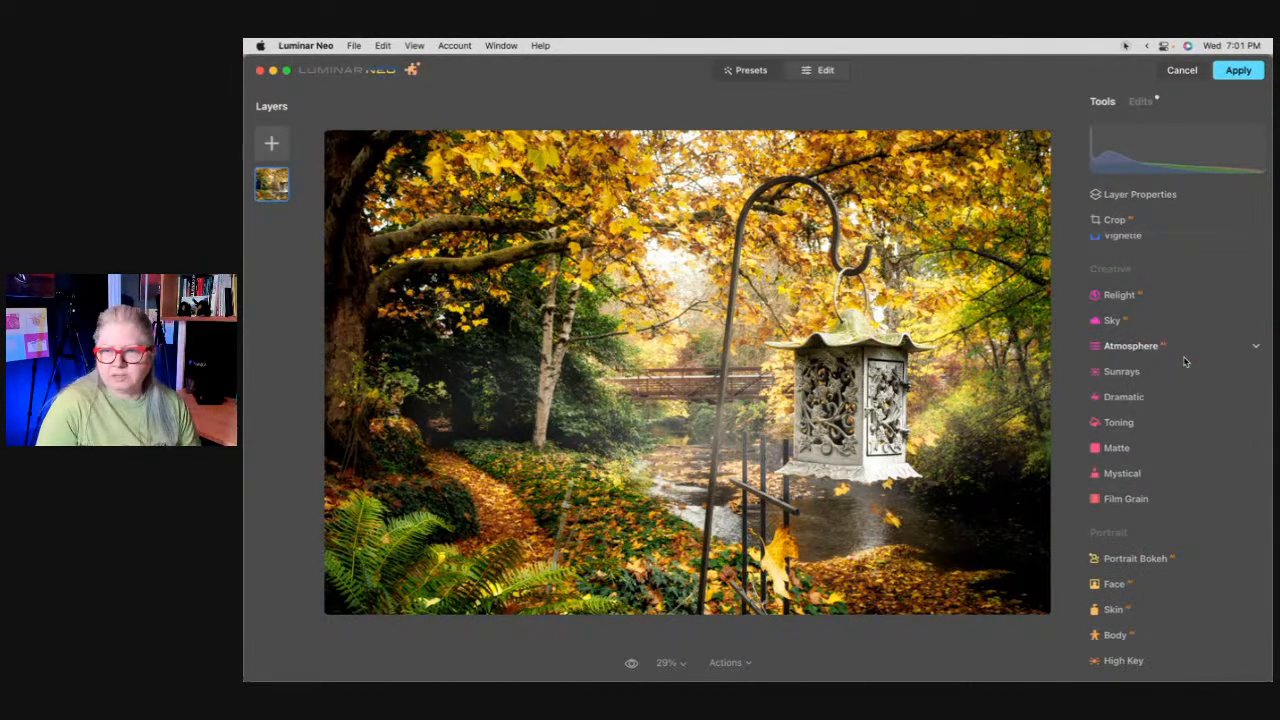
key(backslash)
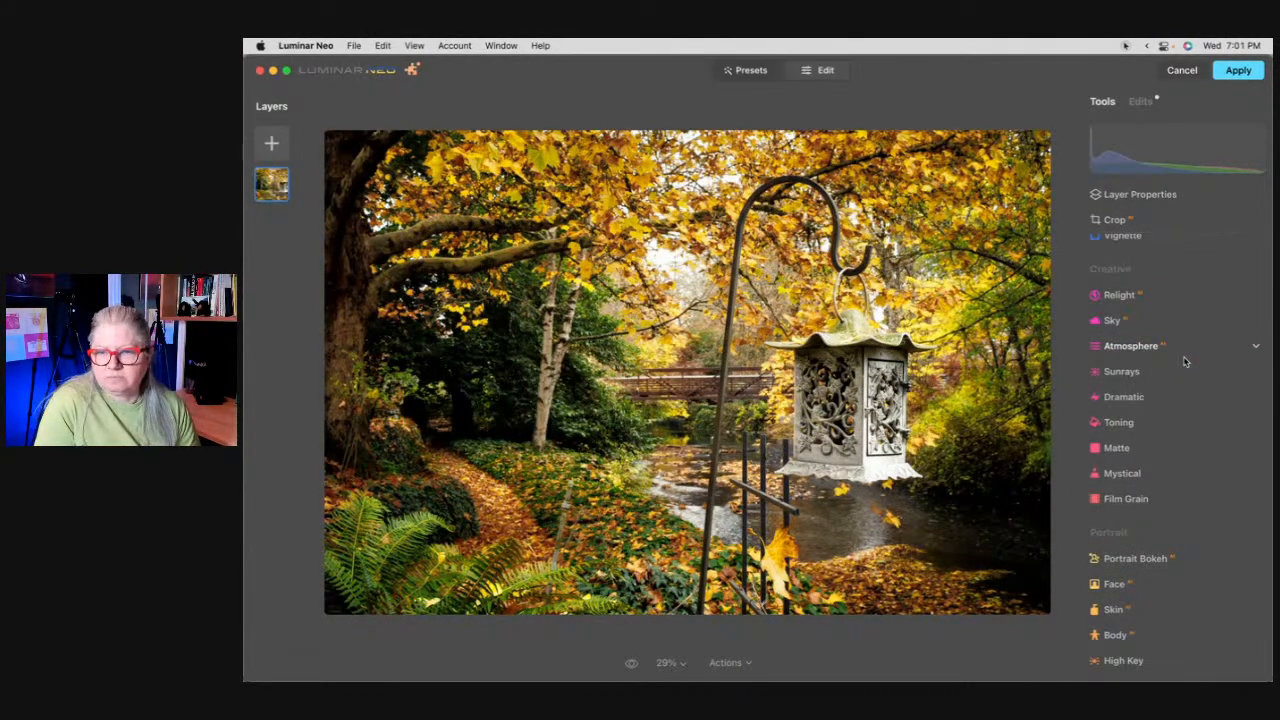
key(backslash)
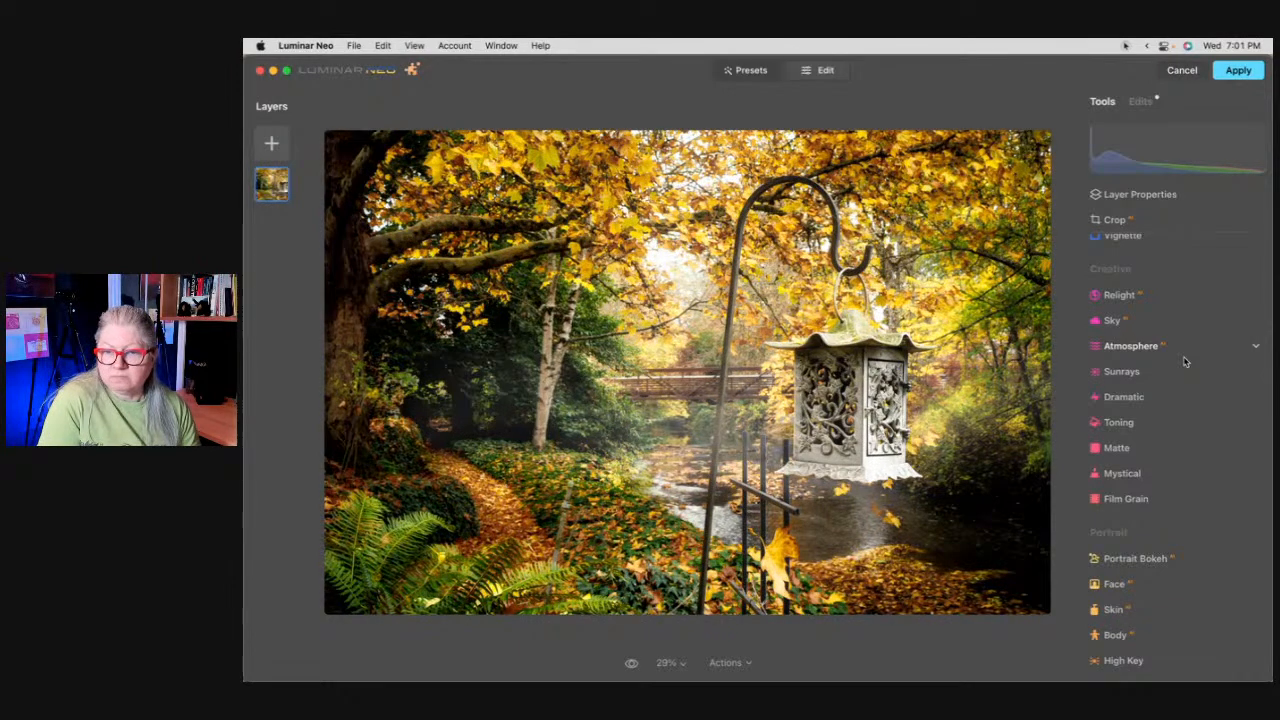
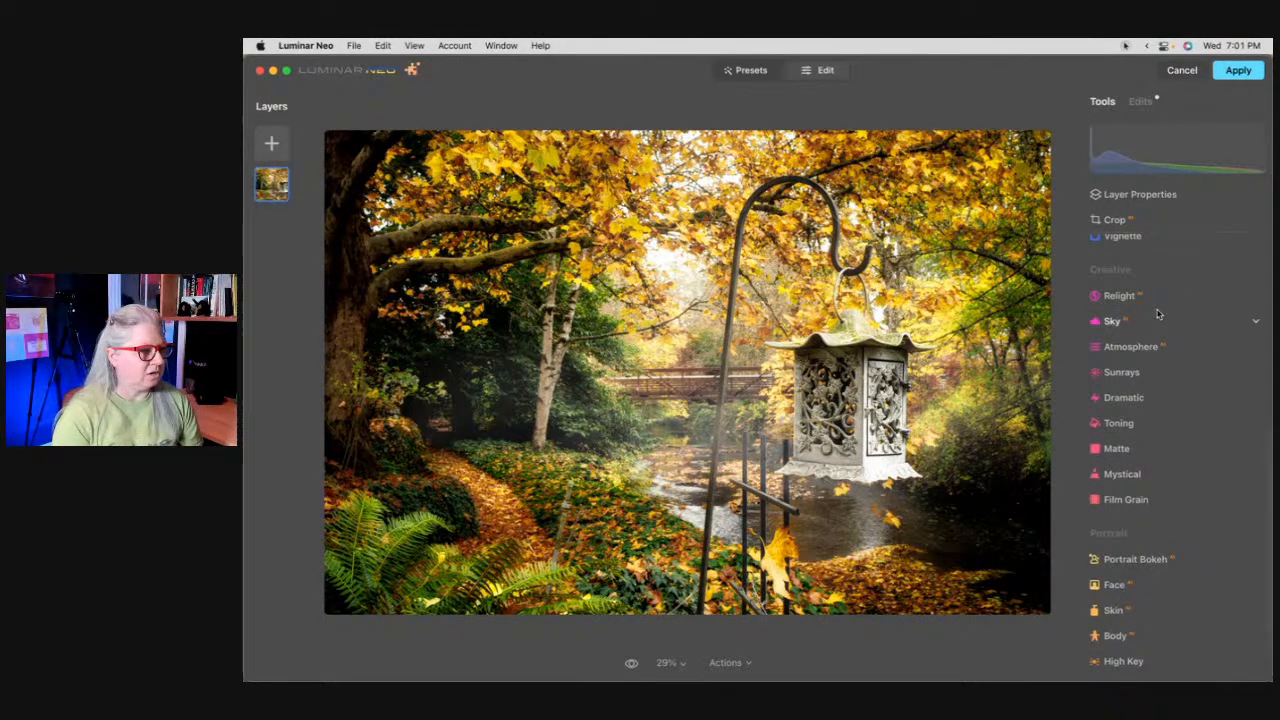
Step: Add Color Harmony with its Color Contrast set to Amount 12 and Hue 181
scroll(1160, 320, down, 4)
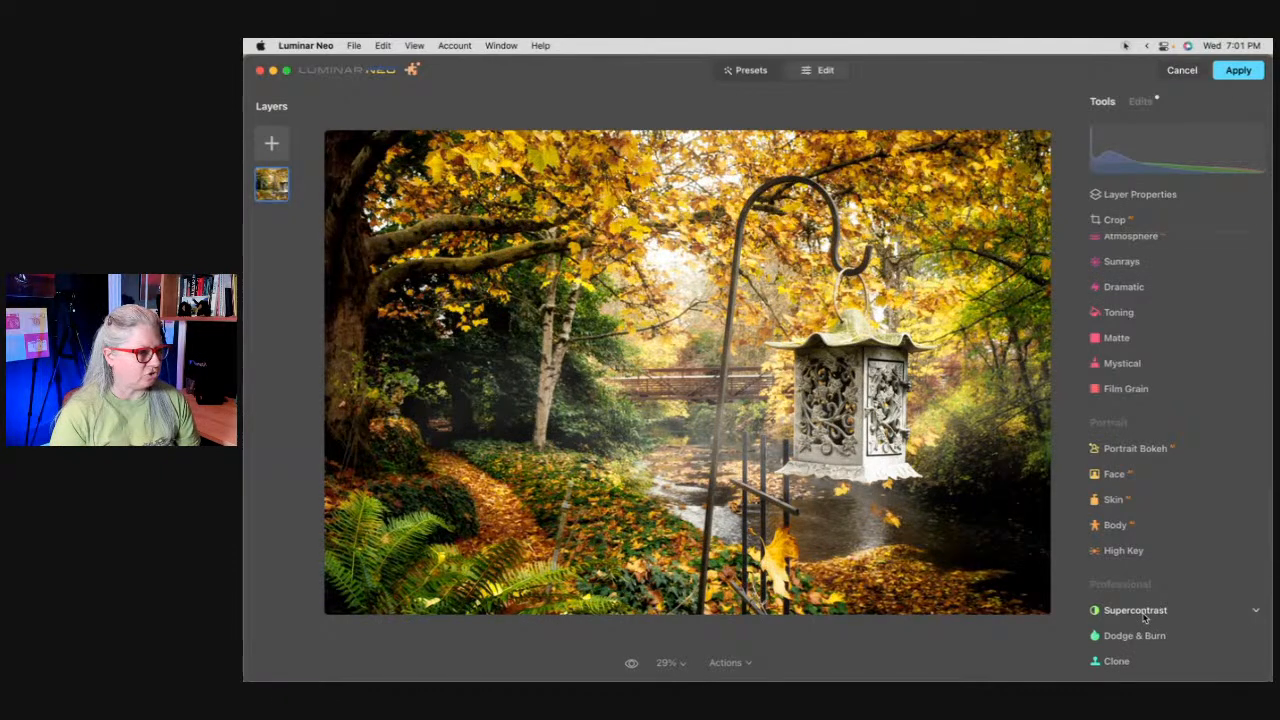
scroll(1166, 409, up, 5)
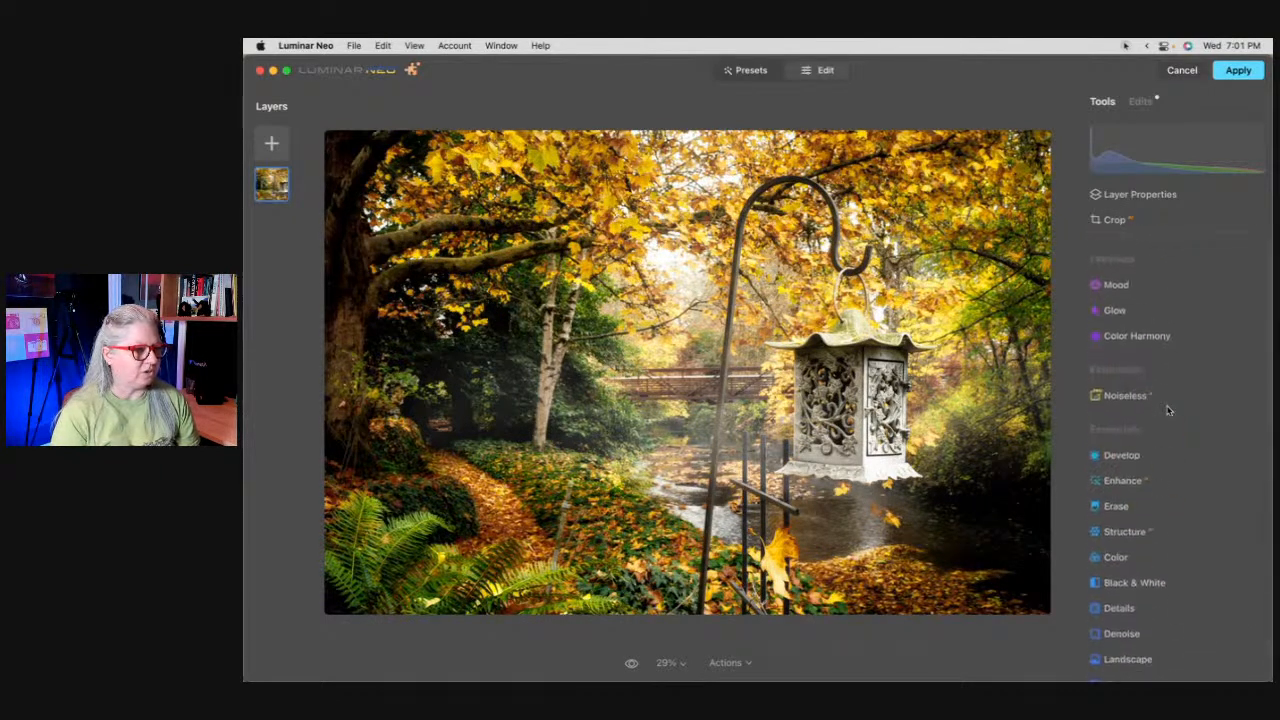
click(1137, 324)
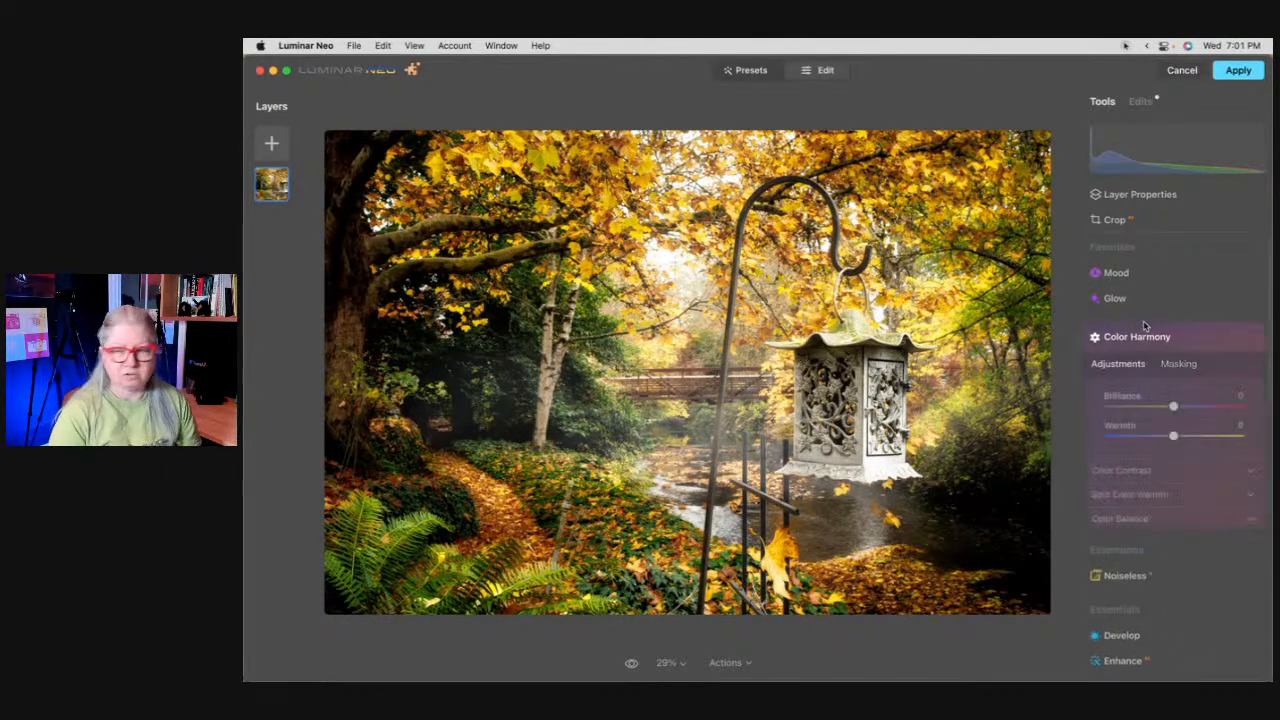
click(1113, 470)
drag(1108, 511, 1176, 531)
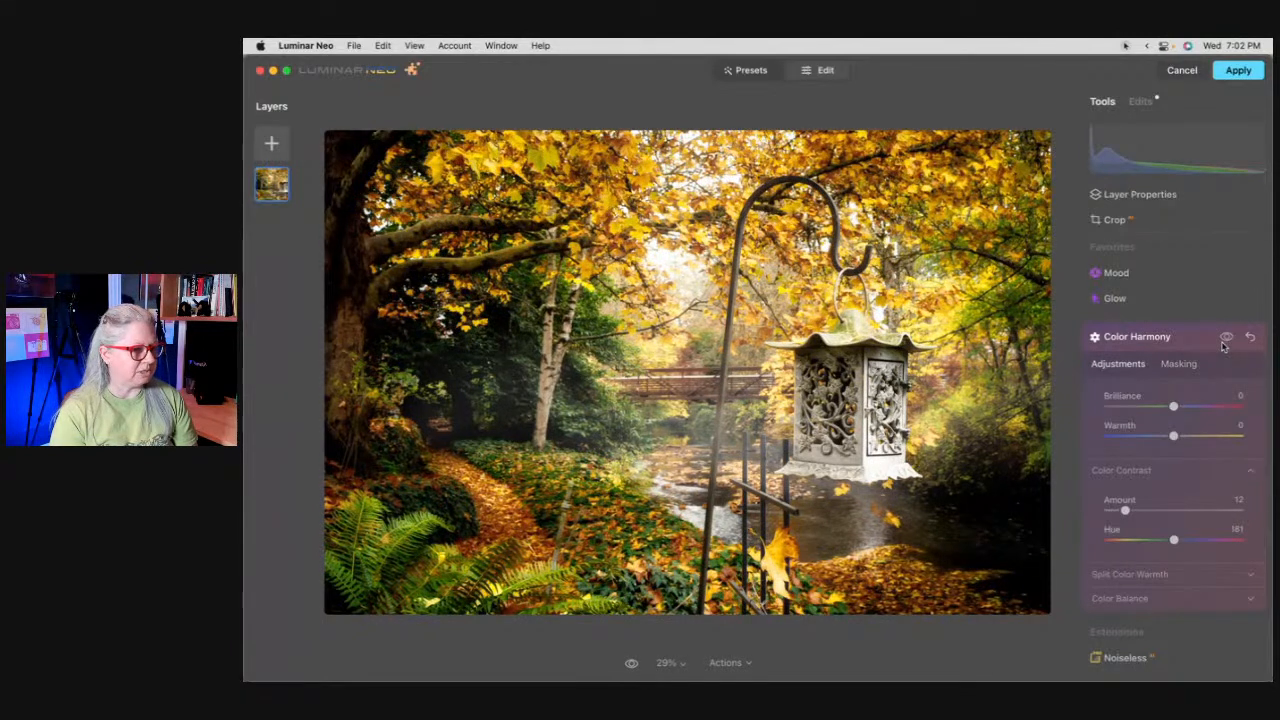
click(1186, 340)
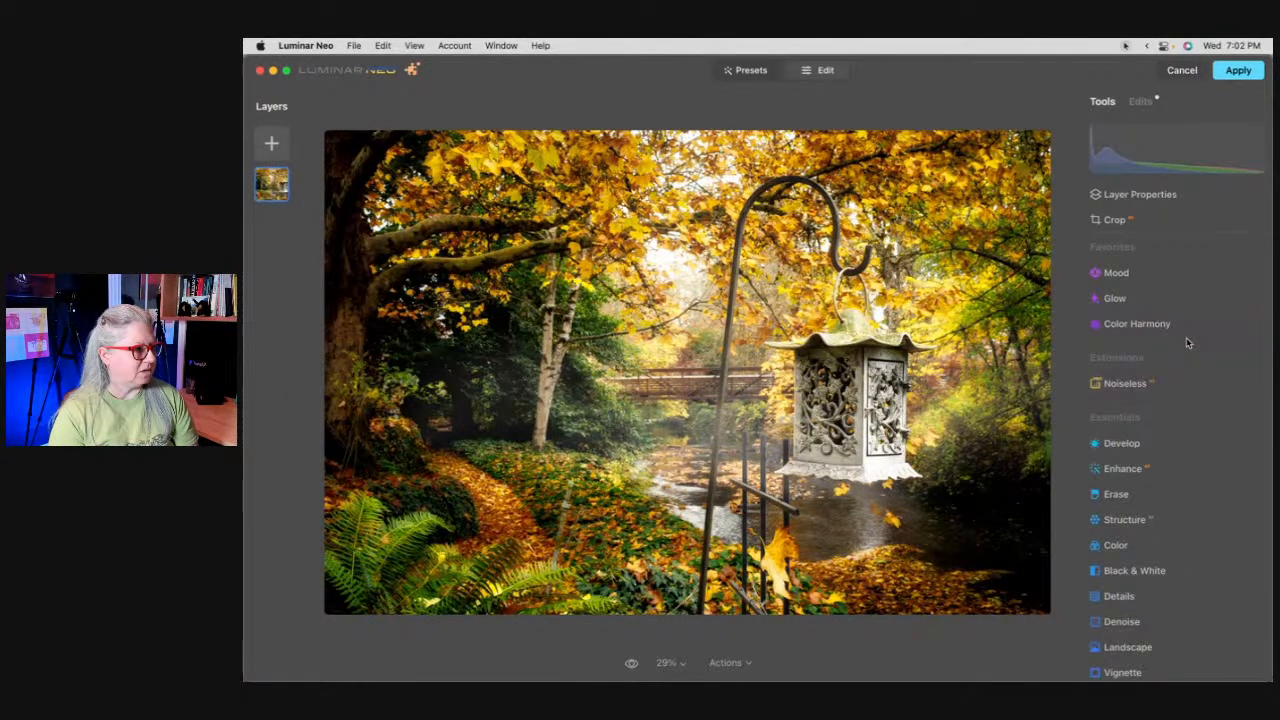
Step: Try Supercontrast with Highlights Contrast 21 and Highlights Balance 39, and reset its adjustments
scroll(1160, 480, down, 10)
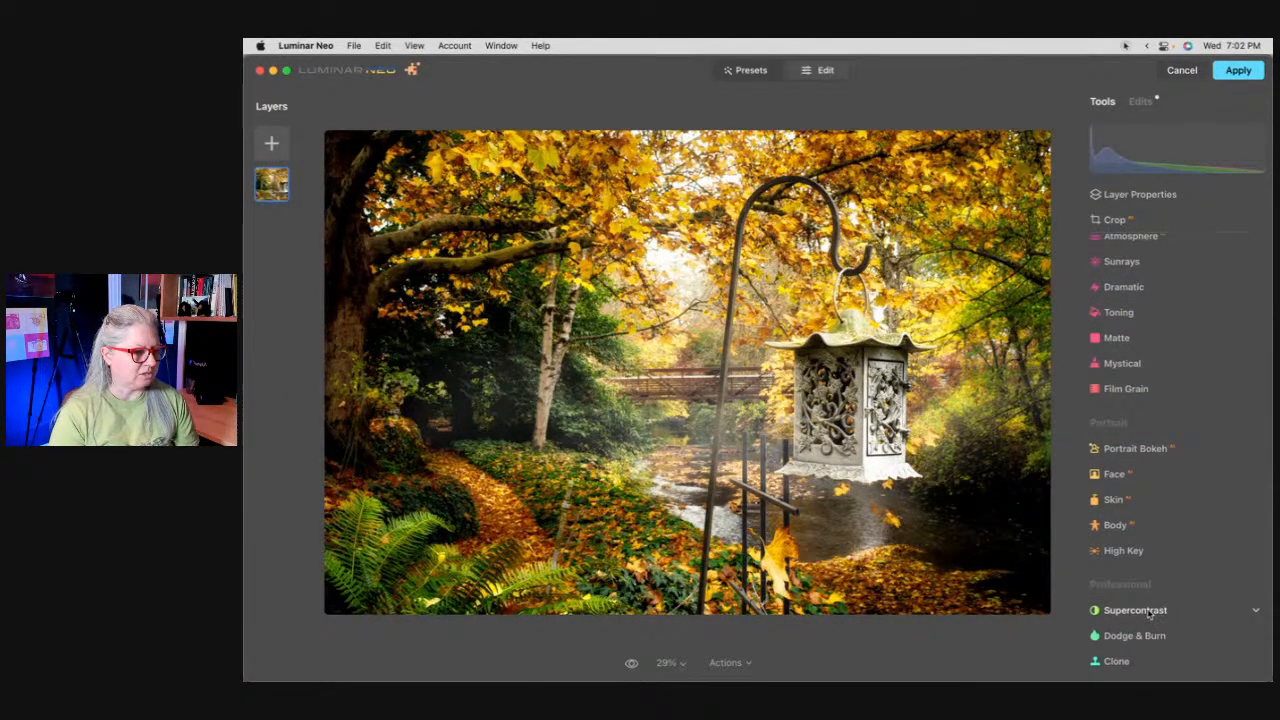
click(1149, 611)
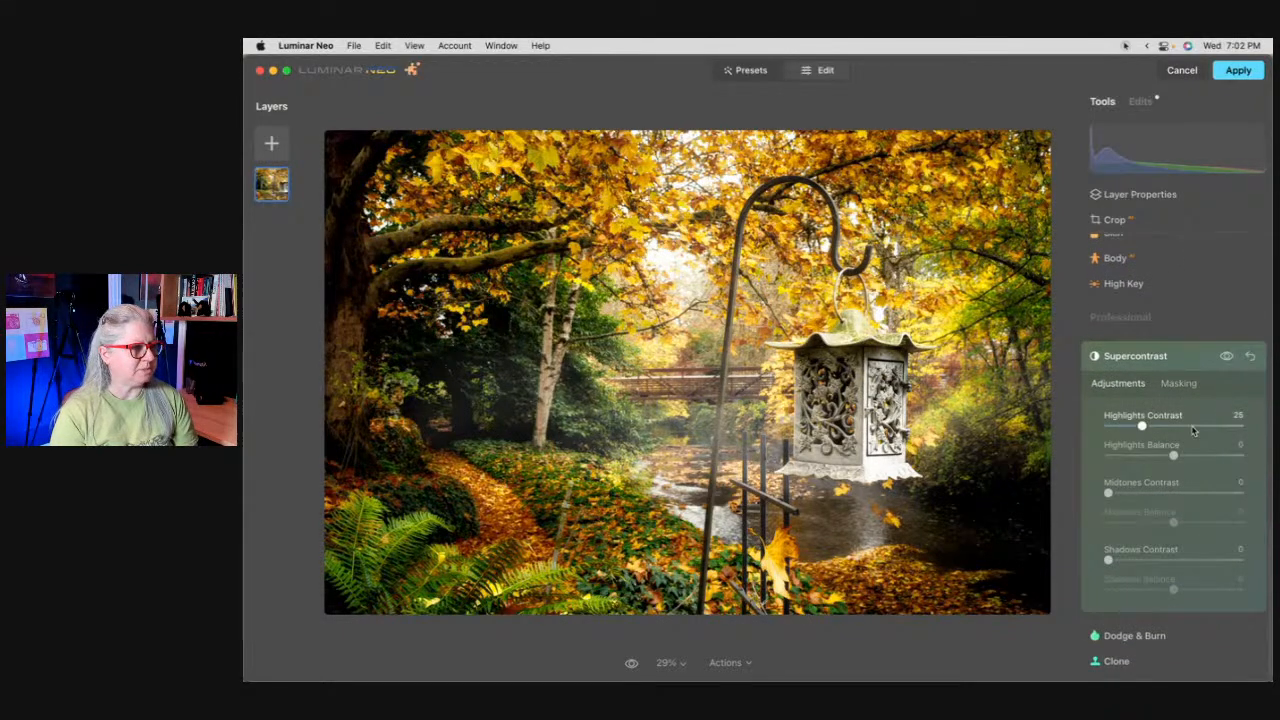
drag(1192, 430, 1242, 427)
drag(1177, 456, 1122, 420)
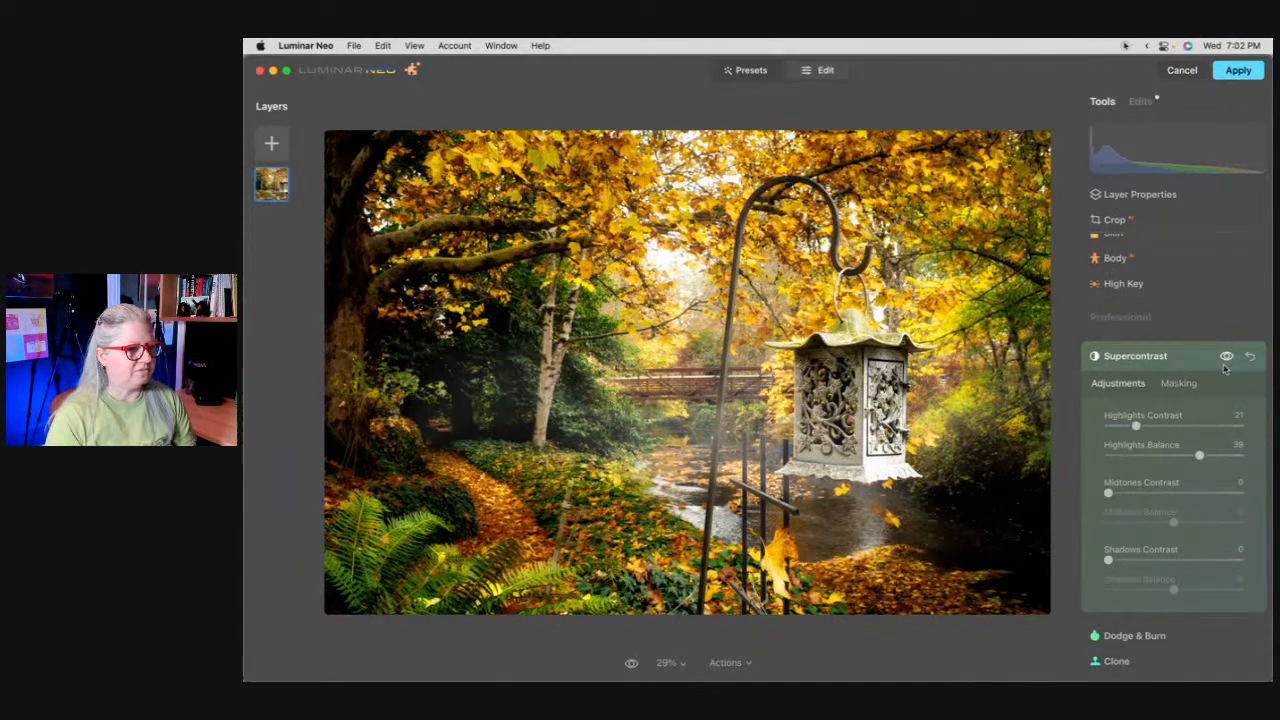
click(1250, 356)
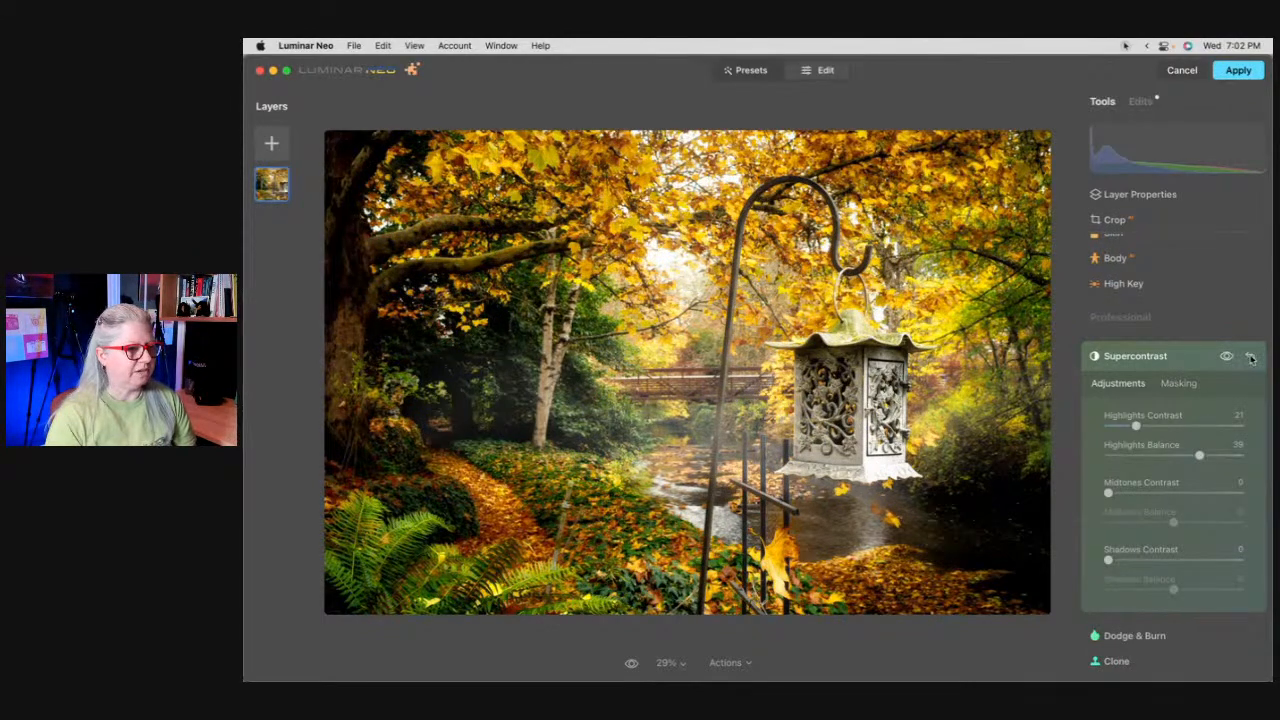
click(1186, 356)
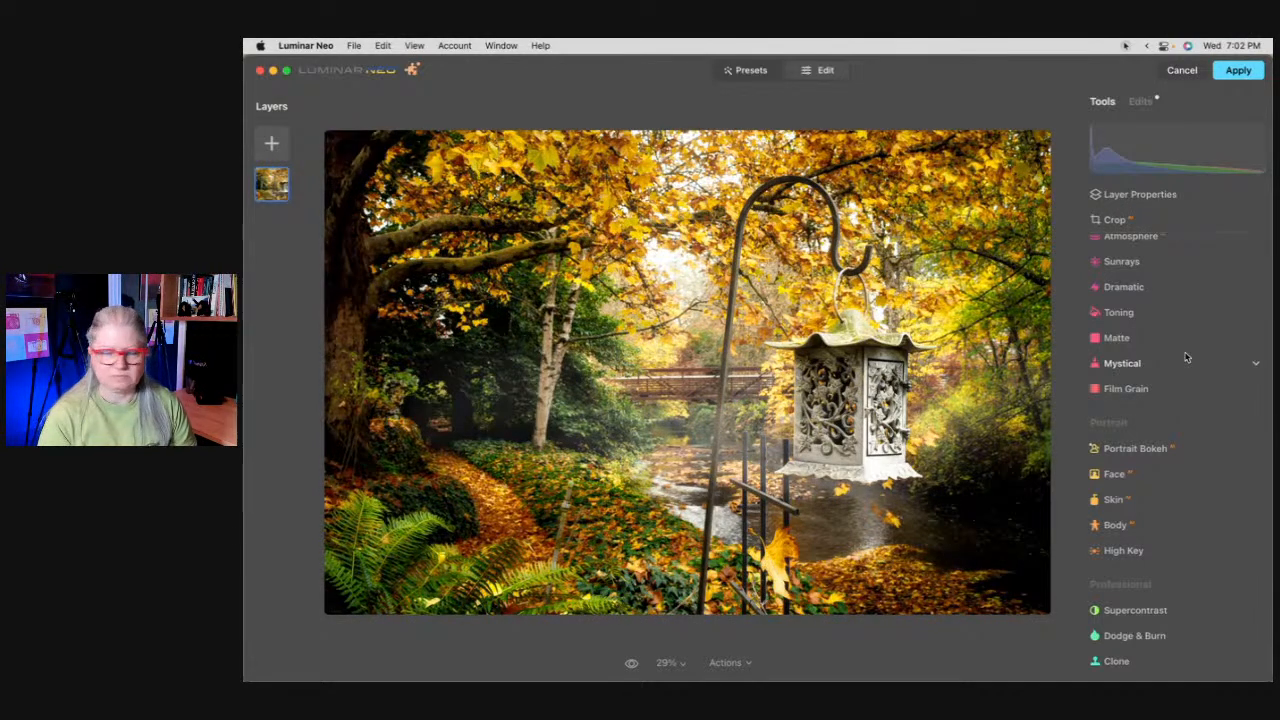
Step: Check the Atmosphere entry in the list of applied edits and delete the unused Supercontrast edit
click(1140, 101)
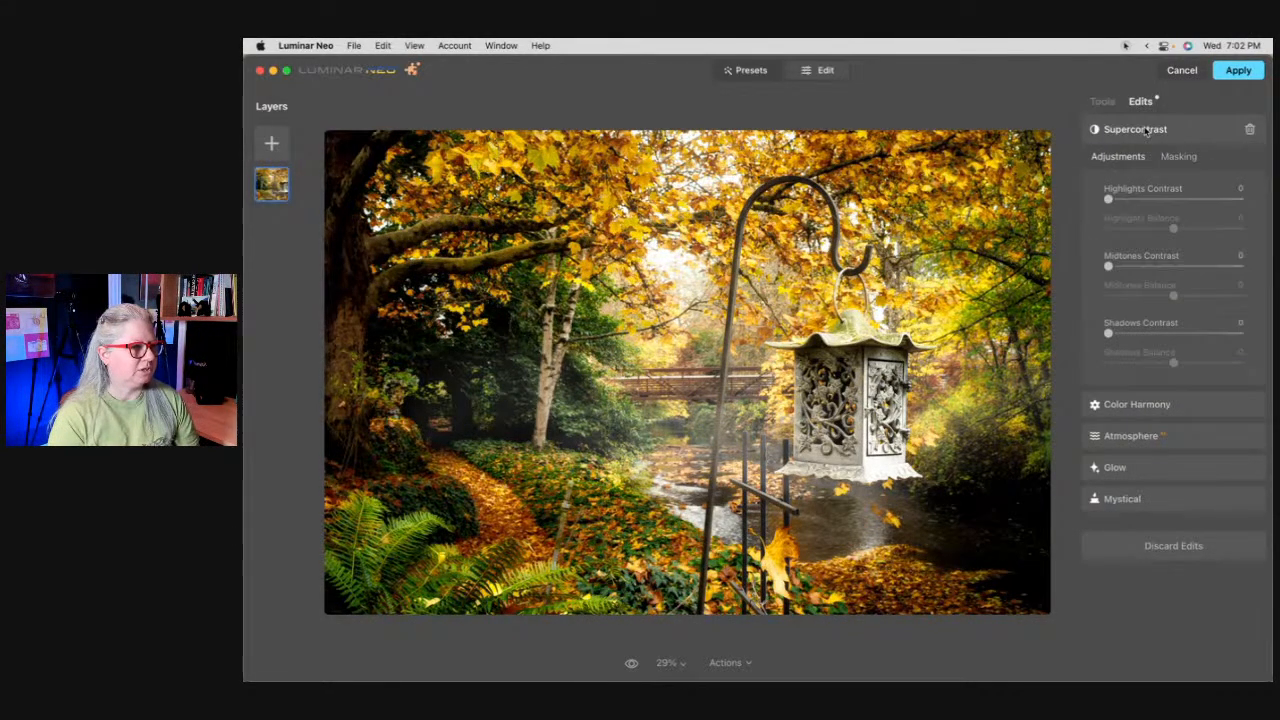
click(1172, 437)
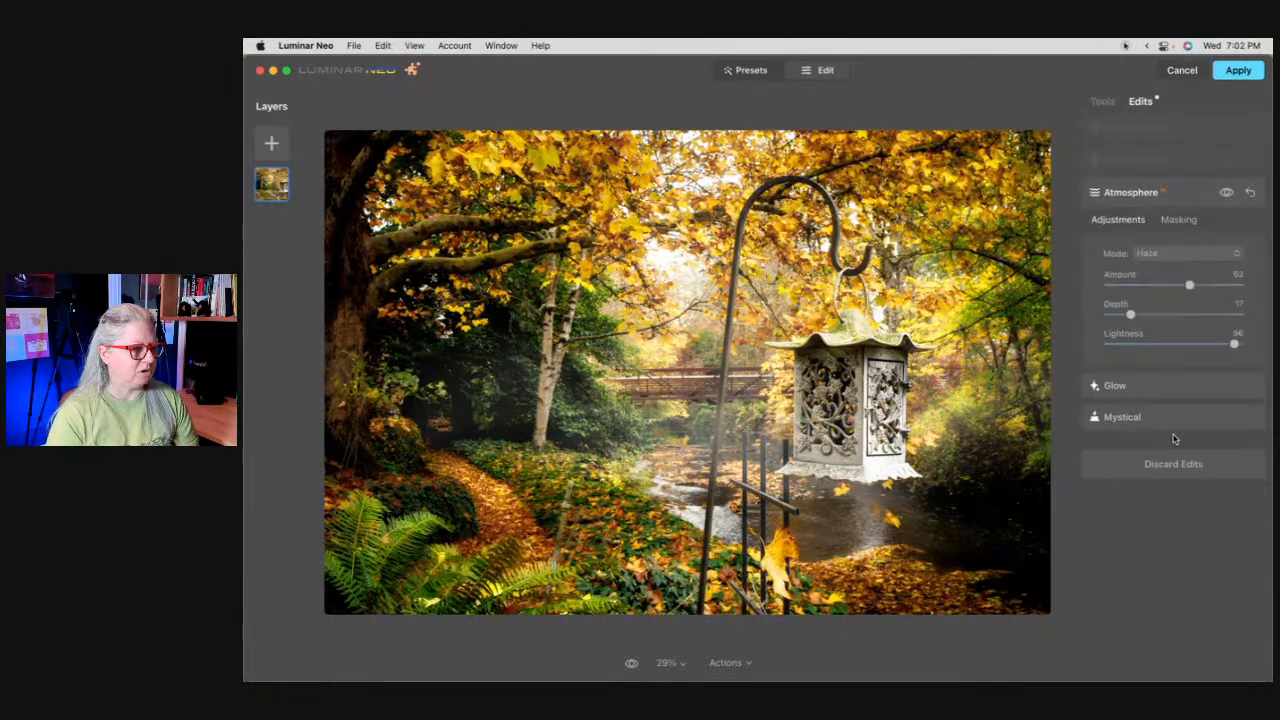
click(1140, 131)
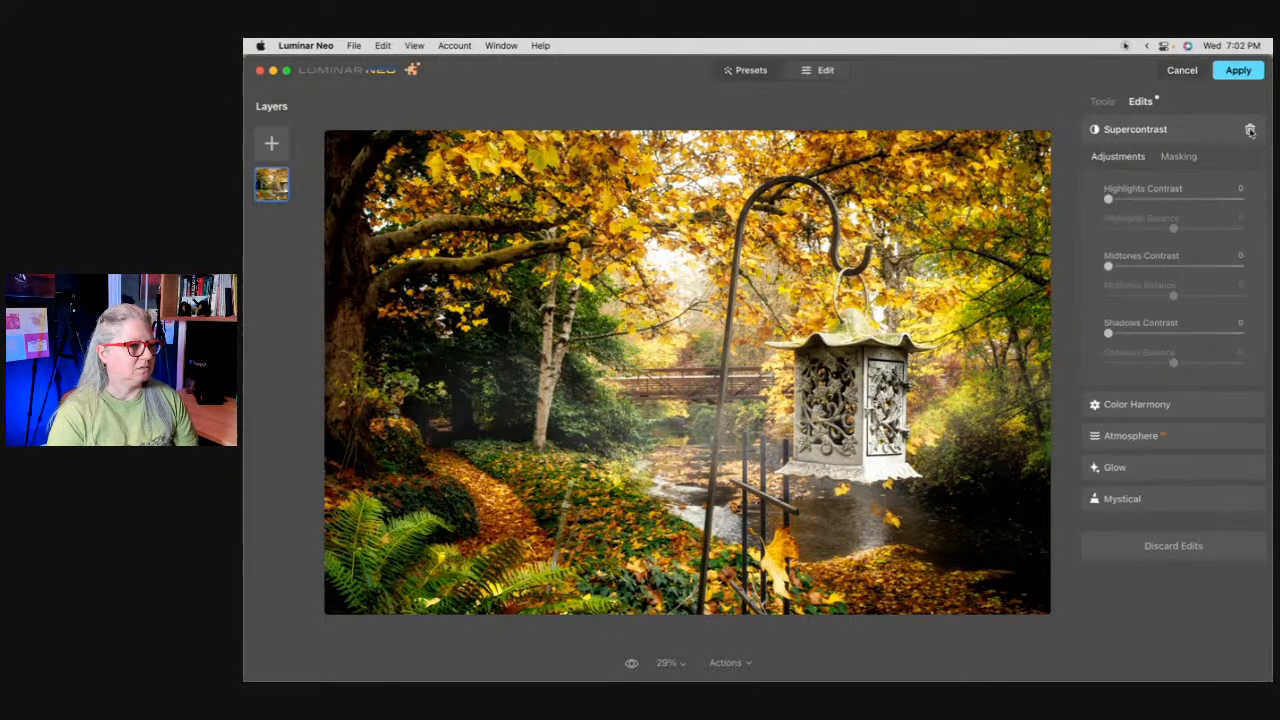
click(1250, 129)
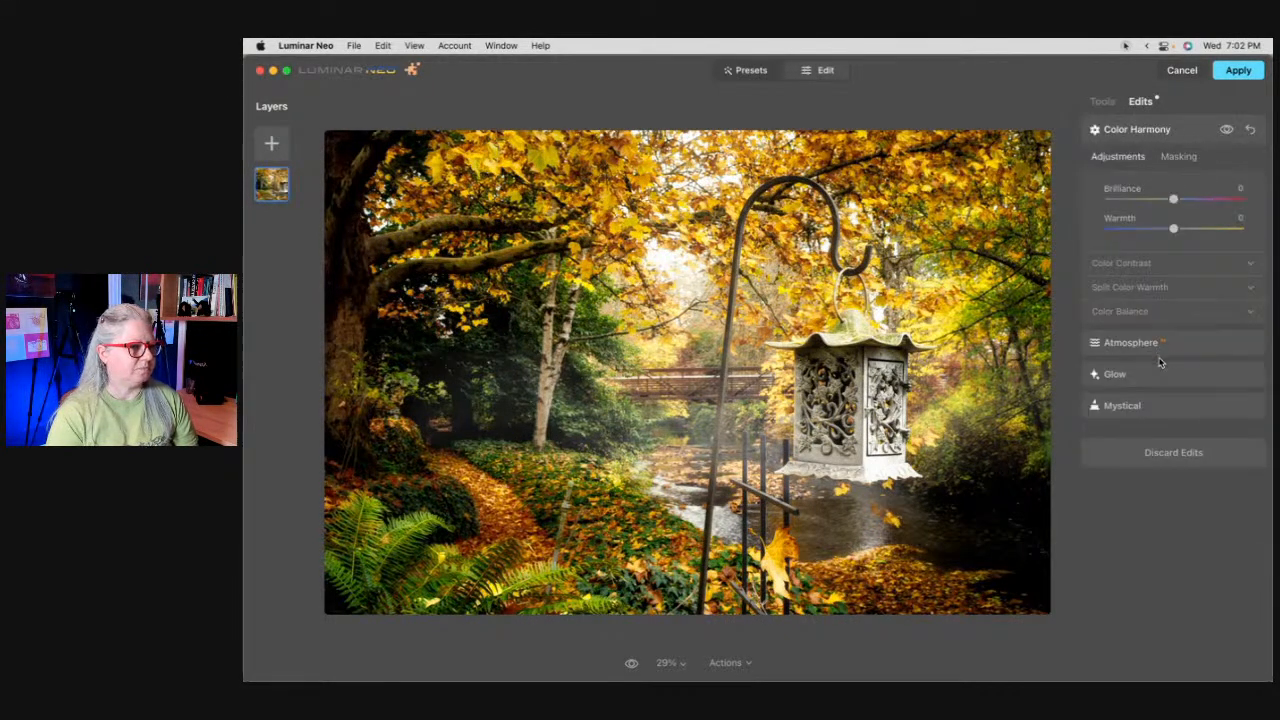
Step: Set the Atmosphere haze Depth to 49 and brush its mask over the riverside bushes and water around the lantern at Strength 31
click(1168, 345)
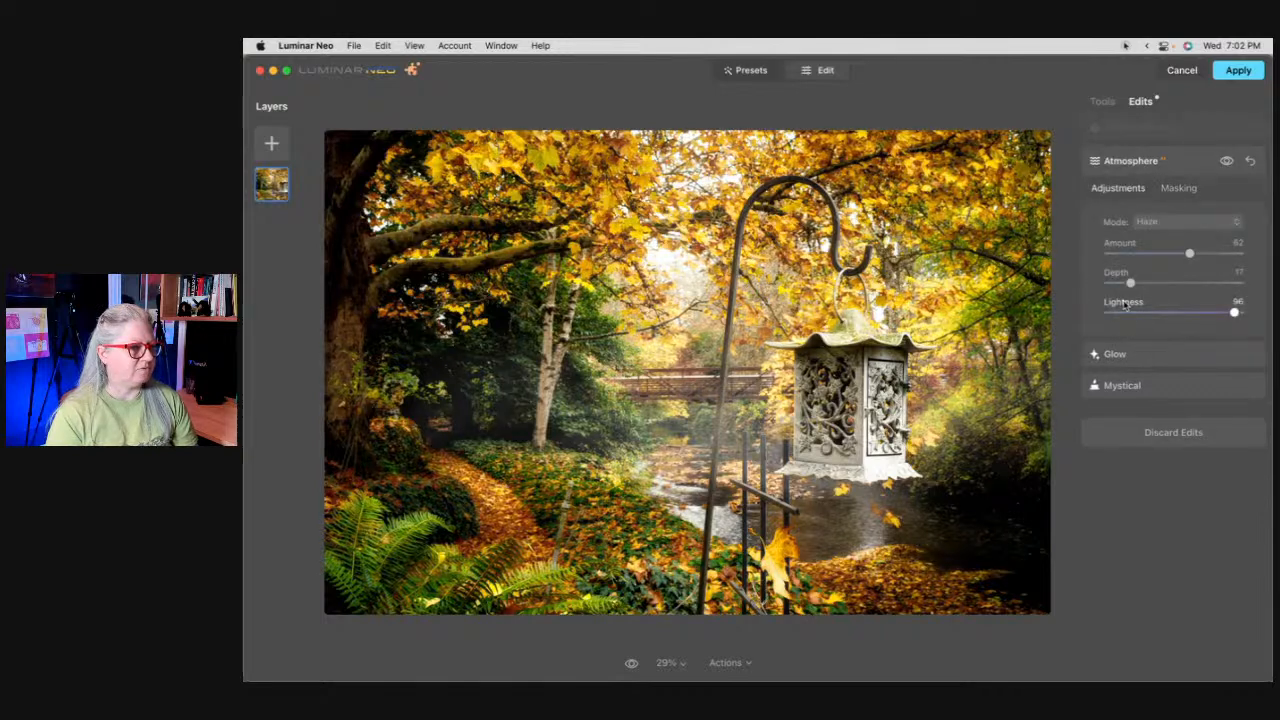
drag(1130, 283, 1172, 283)
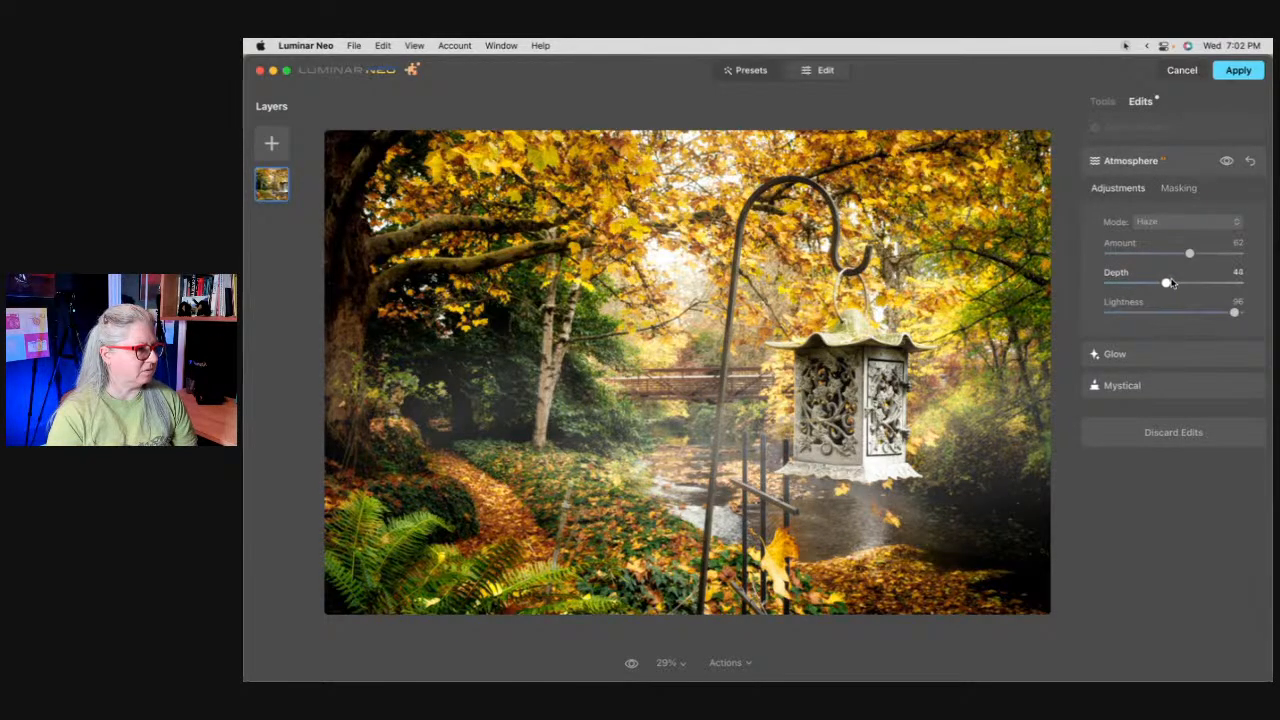
click(1178, 188)
click(1119, 218)
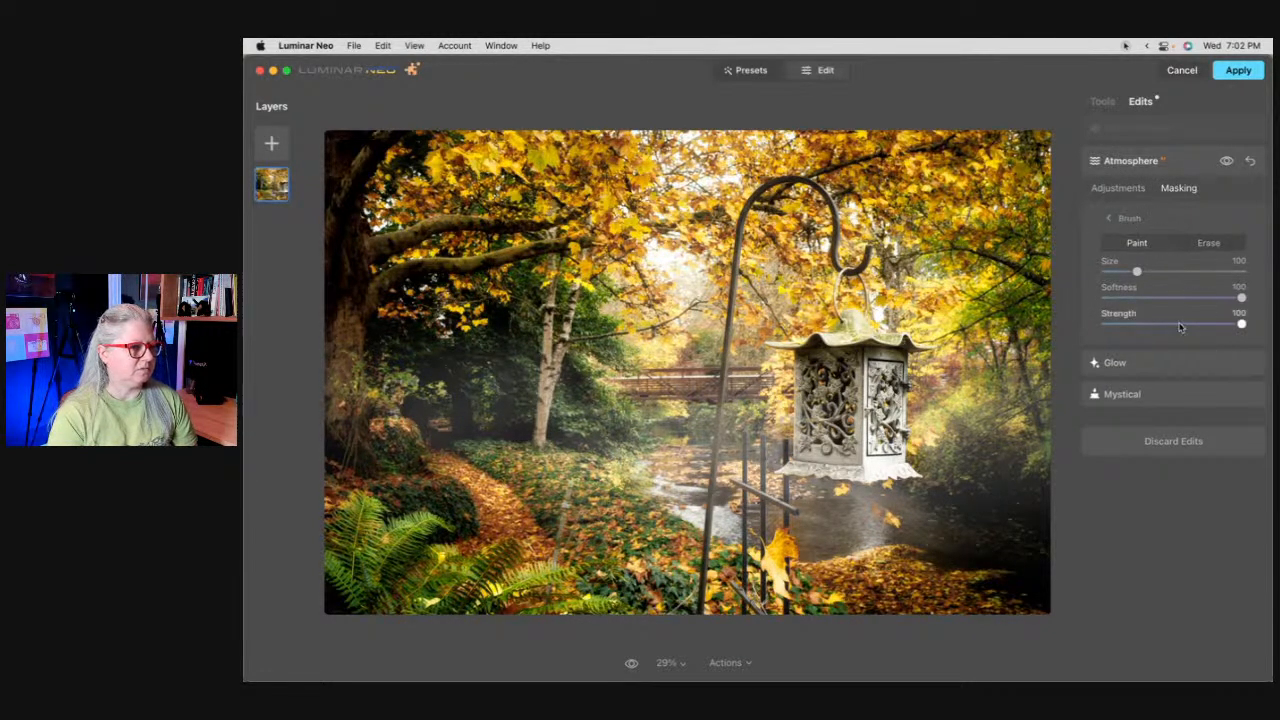
drag(1241, 323, 1147, 323)
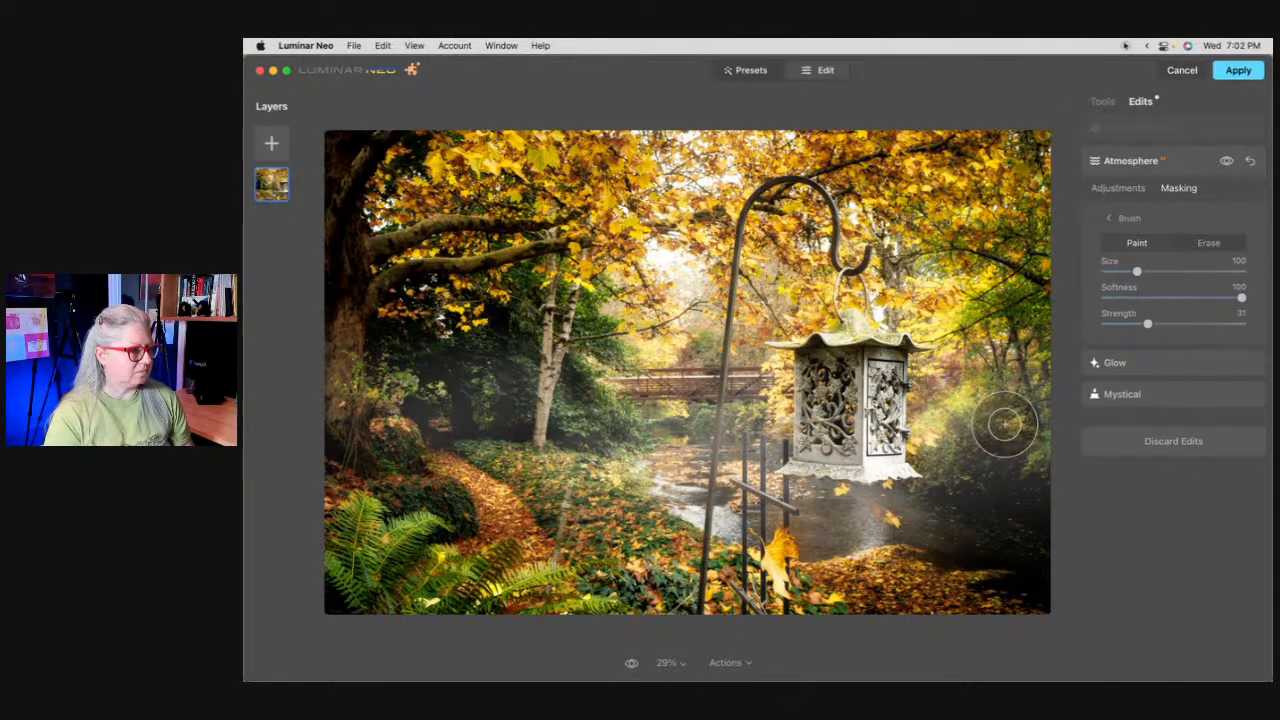
drag(975, 403, 1025, 432)
mouse_move(928, 461)
mouse_down()
mouse_move(1008, 468)
mouse_move(786, 456)
mouse_up()
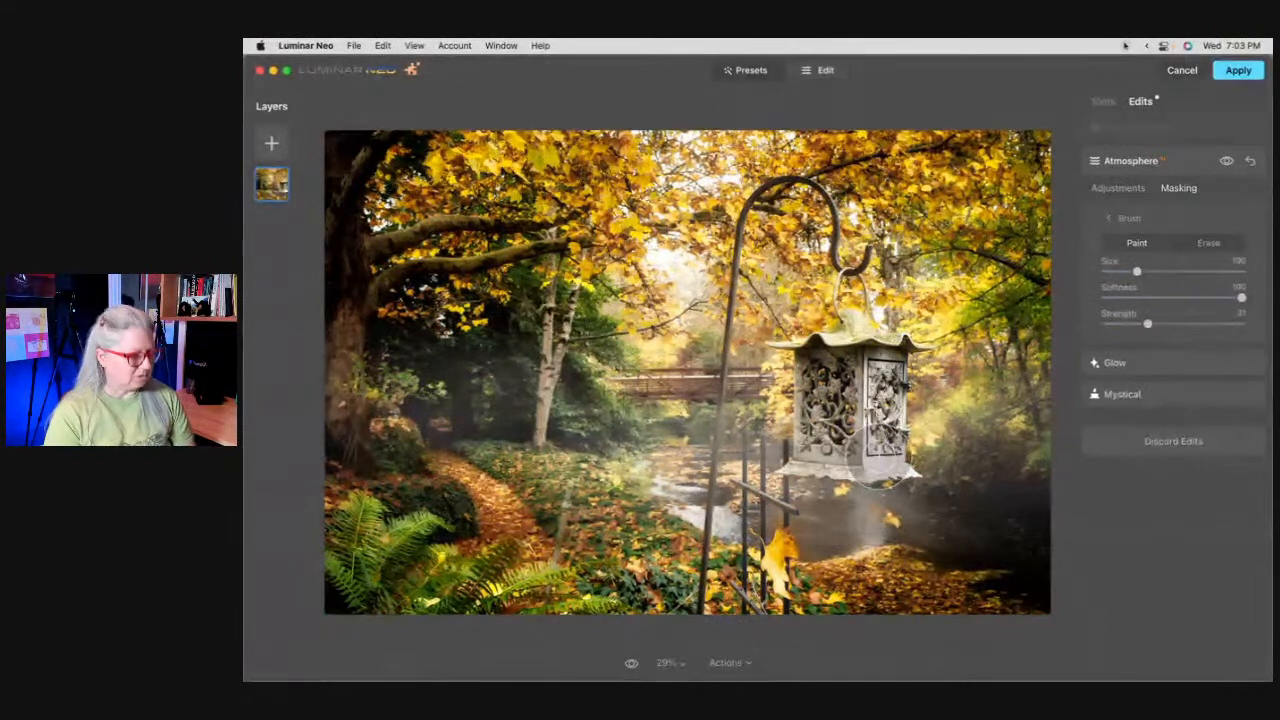
Step: Paint the Atmosphere mask around the lantern's base, fence posts and hanging leaf with the brush reduced to Size 28
key(bracketleft)
mouse_move(884, 456)
mouse_down()
mouse_move(970, 468)
mouse_move(918, 463)
mouse_up()
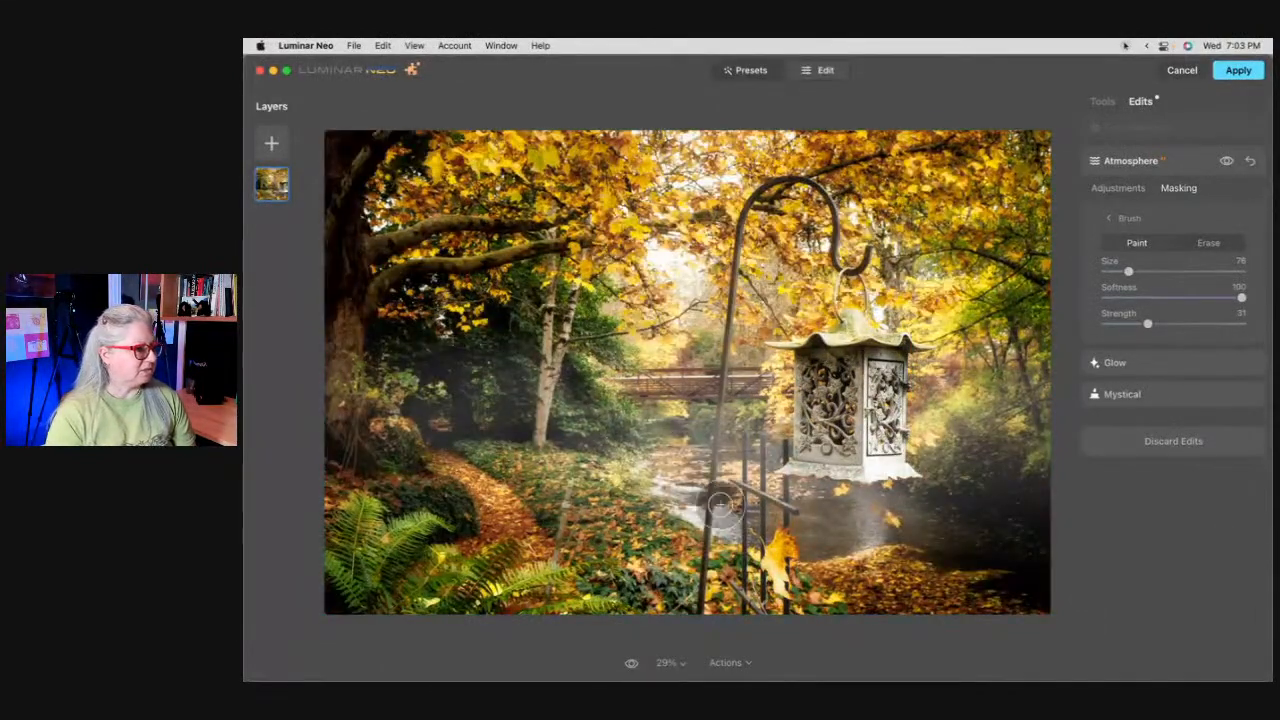
key(bracketleft)
key(bracketleft)
key(bracketleft)
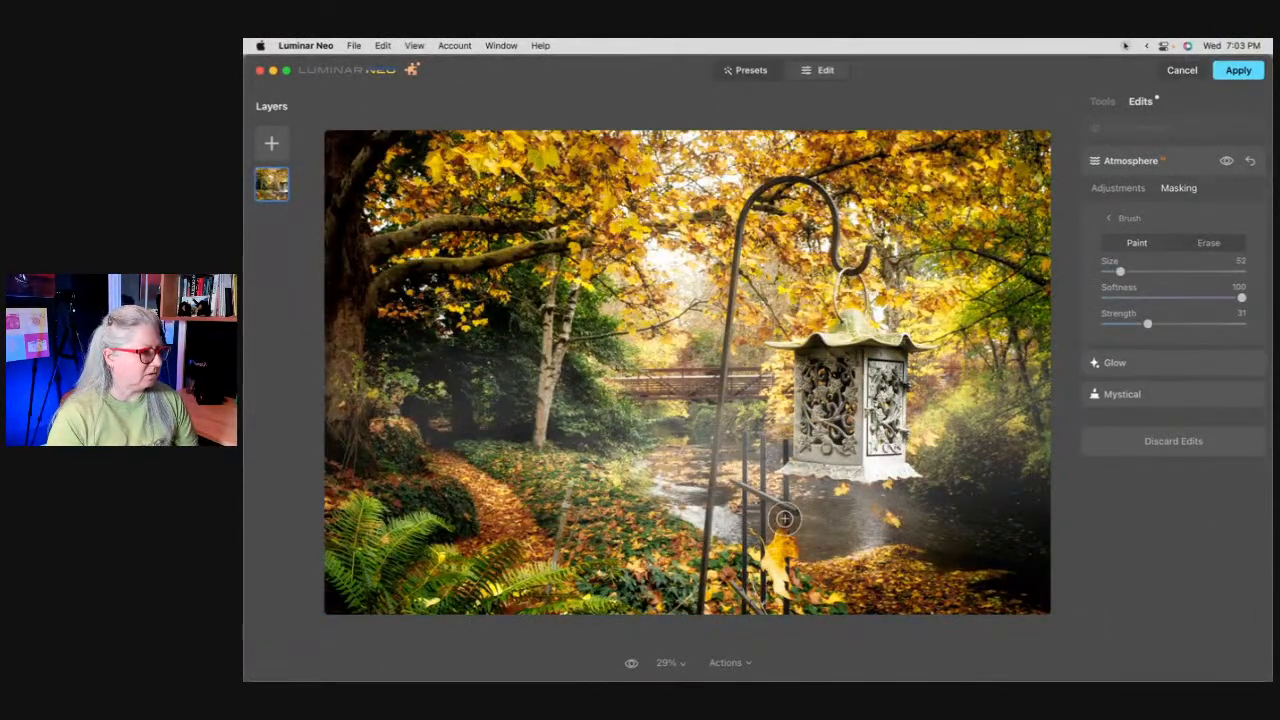
mouse_move(786, 458)
mouse_down()
mouse_move(780, 513)
mouse_move(768, 495)
mouse_up()
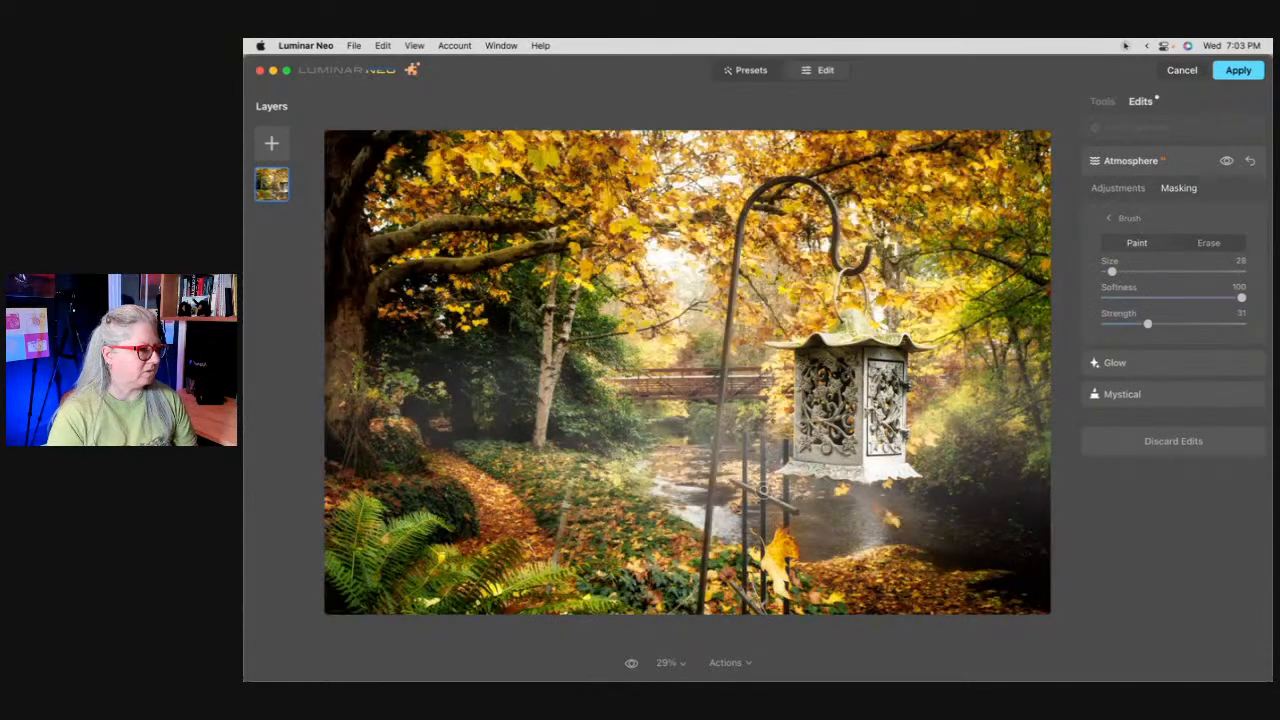
click(777, 523)
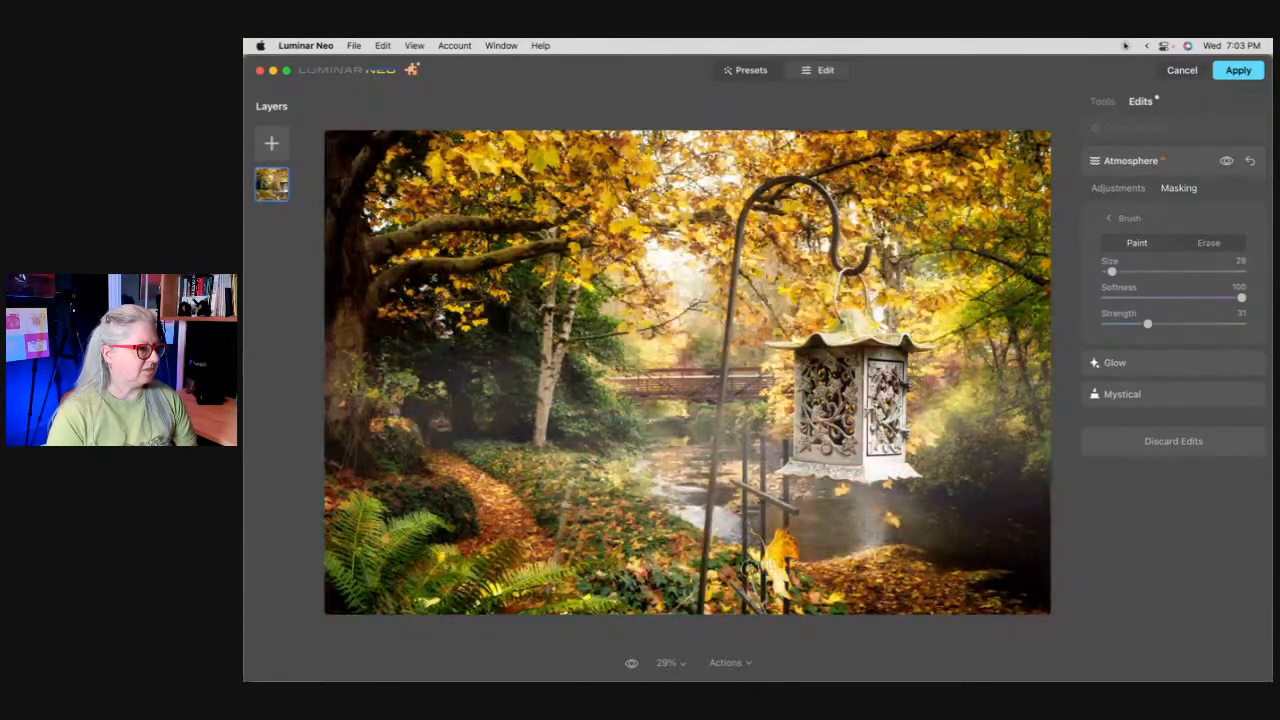
mouse_move(694, 560)
mouse_down()
mouse_move(676, 539)
mouse_move(890, 571)
mouse_move(760, 598)
mouse_up()
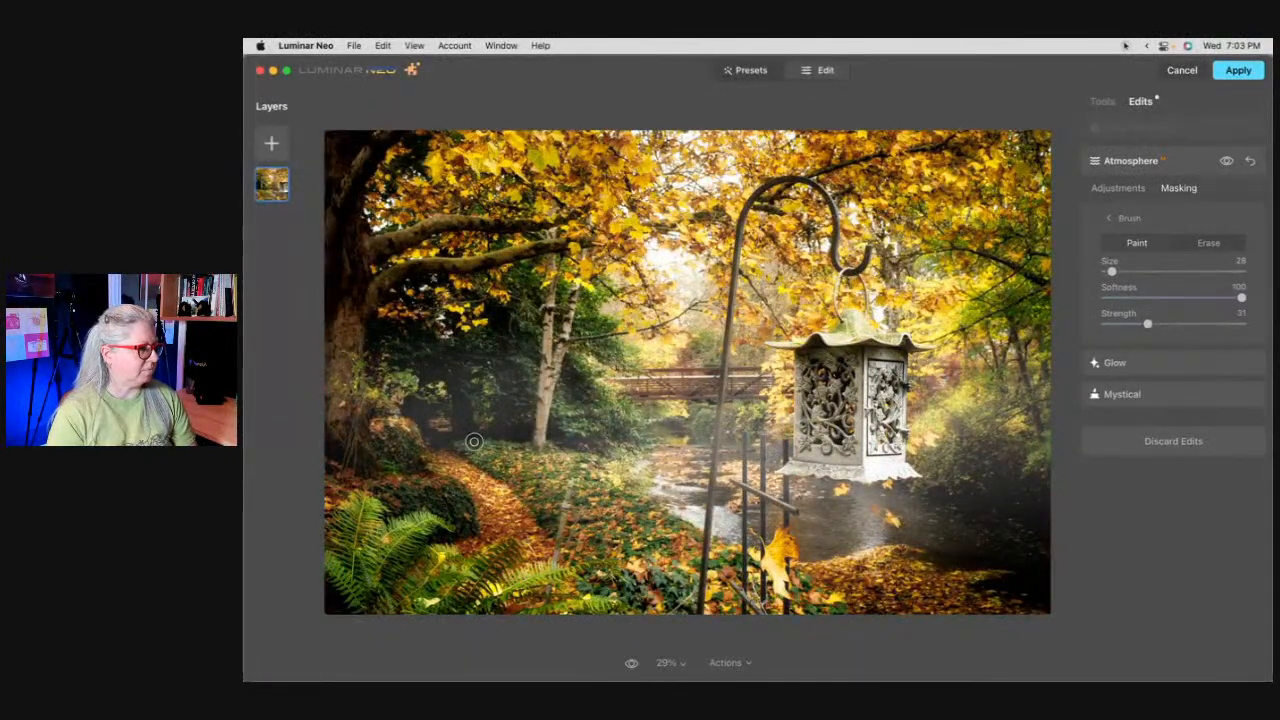
Step: Paint the Atmosphere mask around the path's far end and along its edge, raising the brush to Size 100 and Strength 44
mouse_move(468, 435)
mouse_down()
mouse_move(424, 429)
mouse_move(463, 396)
mouse_move(438, 389)
mouse_move(439, 432)
mouse_move(414, 460)
mouse_up()
key(])
key(])
key(])
key(])
key(])
key(])
key(])
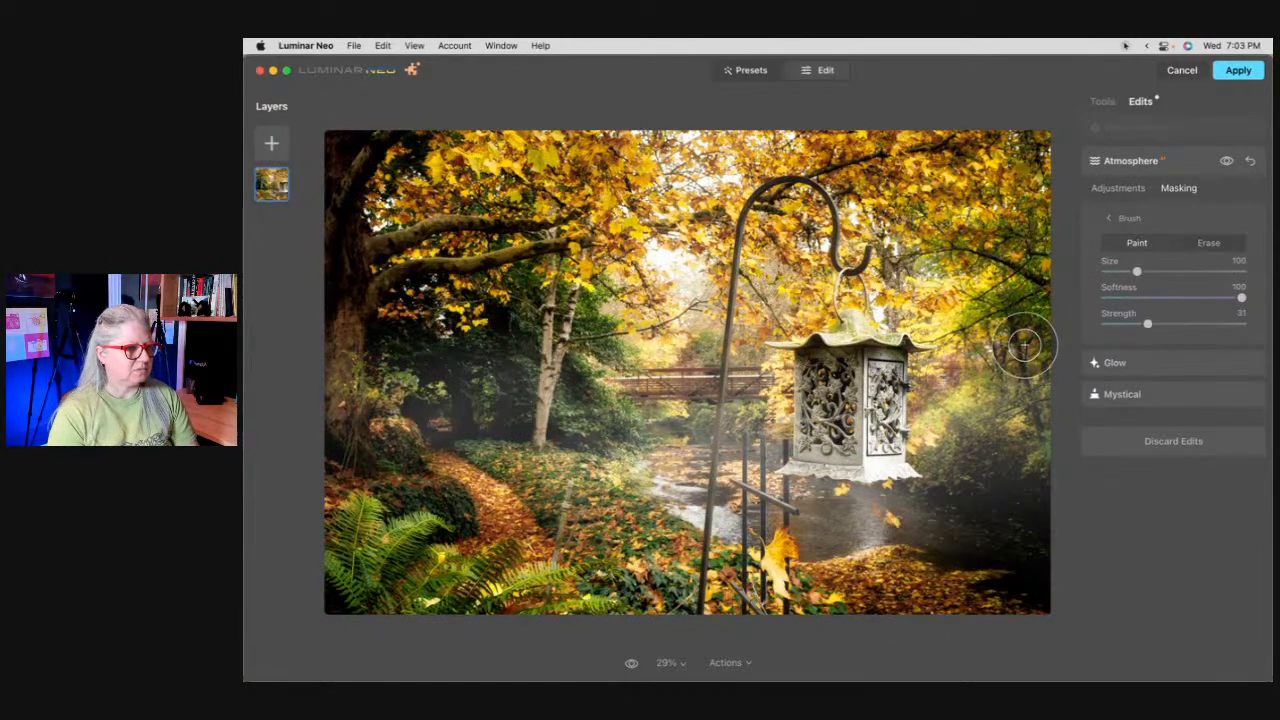
drag(1148, 324, 1166, 324)
mouse_move(423, 411)
mouse_down()
mouse_move(476, 413)
mouse_move(416, 324)
mouse_move(426, 357)
mouse_move(503, 420)
mouse_move(516, 530)
mouse_move(578, 579)
mouse_move(449, 556)
mouse_up()
Step: Compare the photo without Atmosphere and paint the haze mask over the large tree trunk, raising brush Strength to 81
click(1226, 161)
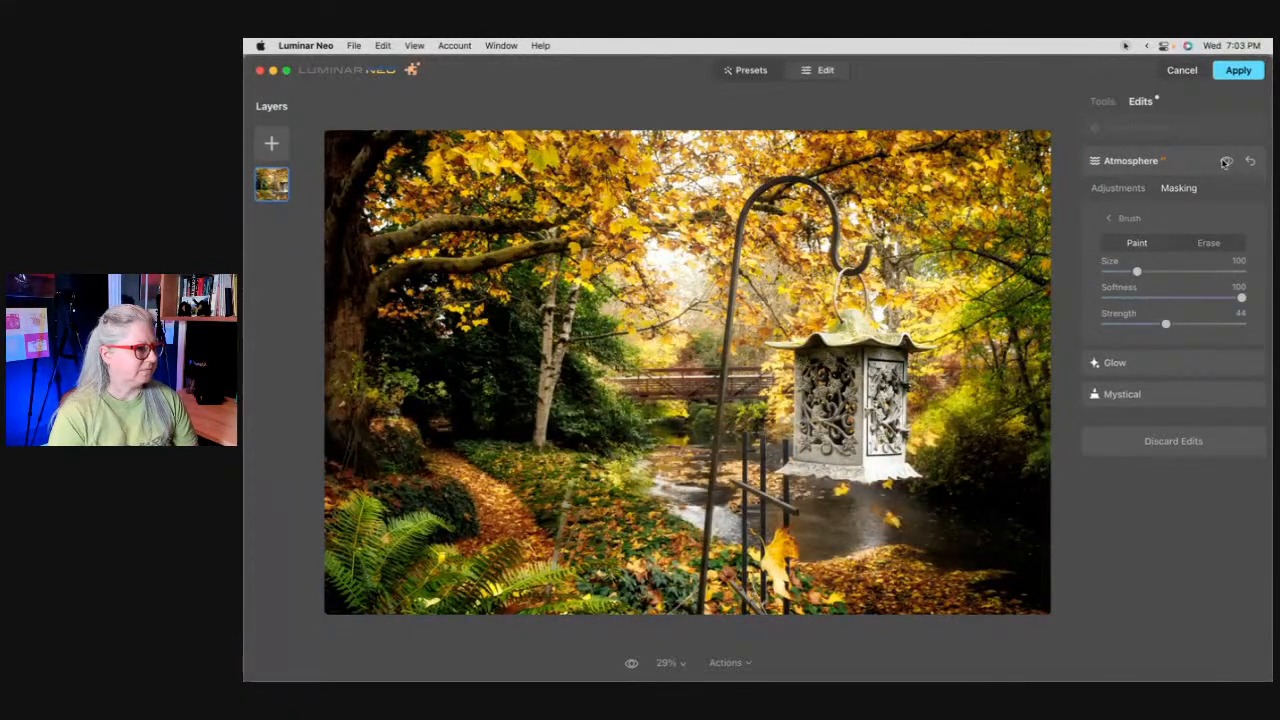
click(1226, 161)
mouse_move(351, 363)
mouse_down()
mouse_move(371, 443)
mouse_move(444, 449)
mouse_move(433, 427)
mouse_move(296, 420)
mouse_move(349, 305)
mouse_move(388, 462)
mouse_up()
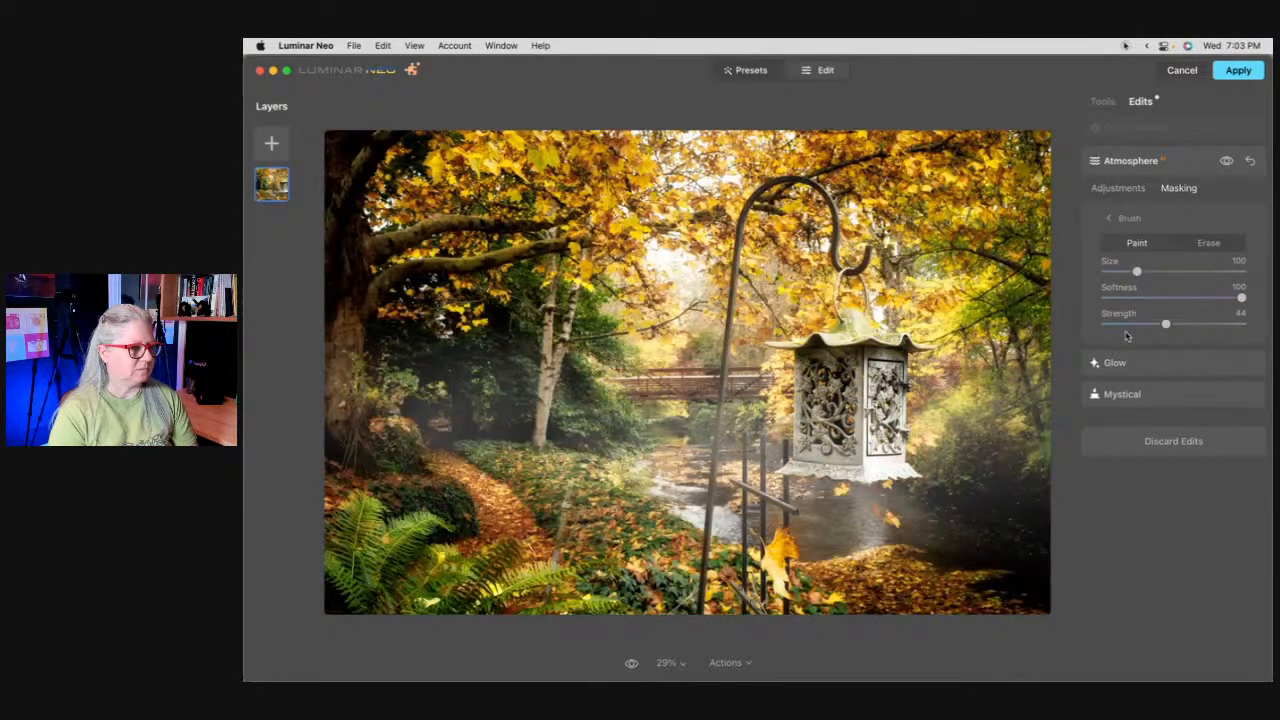
click(1217, 324)
mouse_move(369, 317)
mouse_down()
mouse_move(427, 524)
mouse_move(364, 521)
mouse_move(341, 387)
mouse_move(349, 325)
mouse_up()
Step: Erase the haze from the undergrowth beside the large trunk and from the bushes beyond the lantern at Strength 81
click(1209, 247)
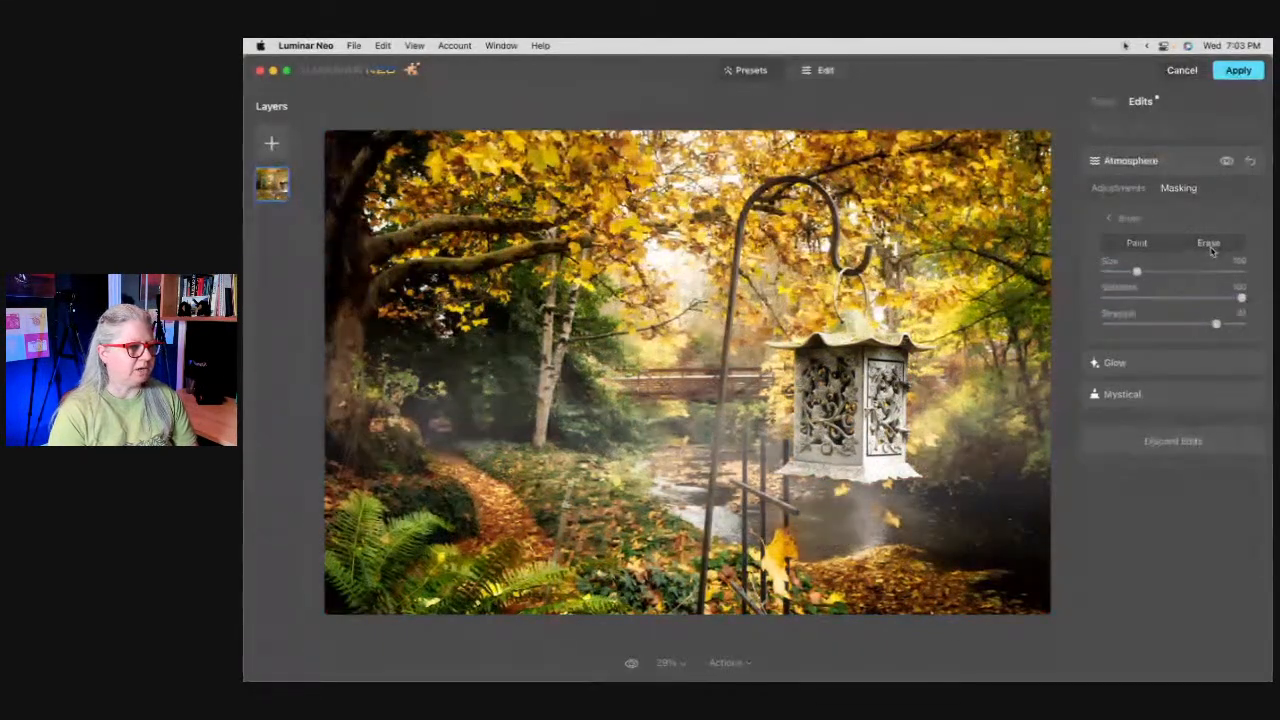
mouse_move(383, 367)
mouse_down()
mouse_move(343, 419)
mouse_move(467, 497)
mouse_move(413, 467)
mouse_move(387, 346)
mouse_move(396, 298)
mouse_move(380, 410)
mouse_up()
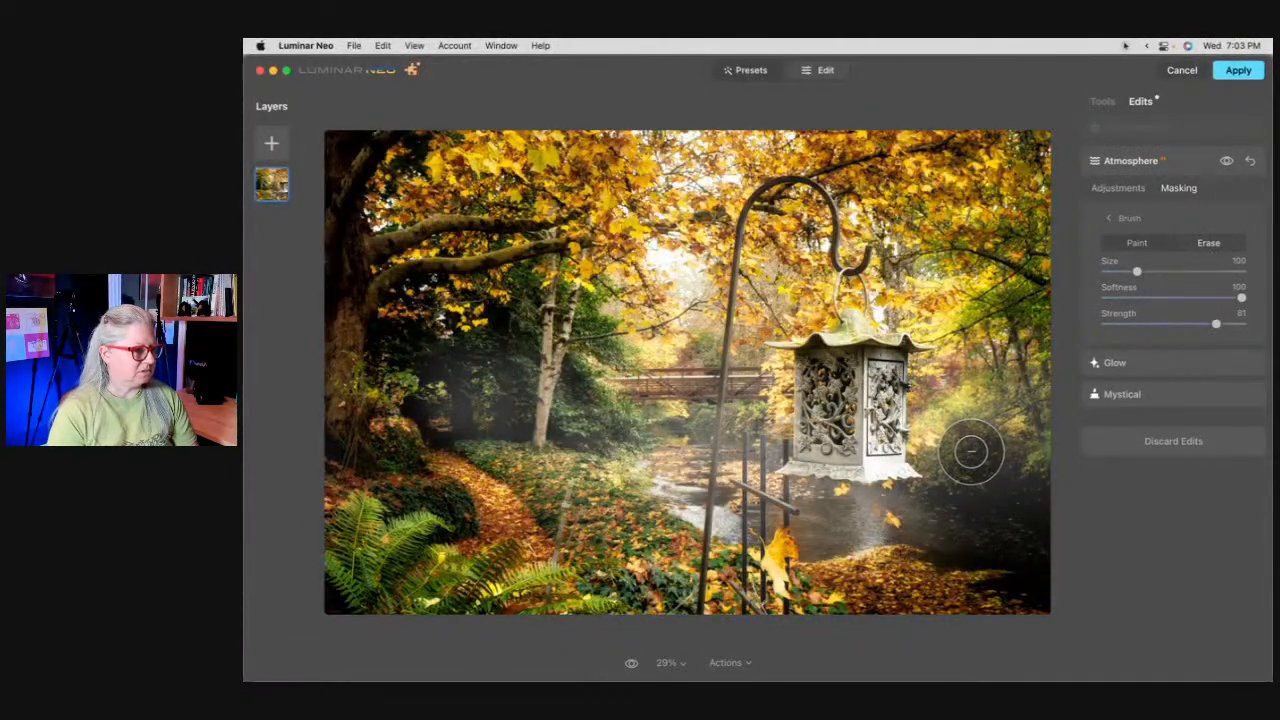
drag(973, 444, 1043, 460)
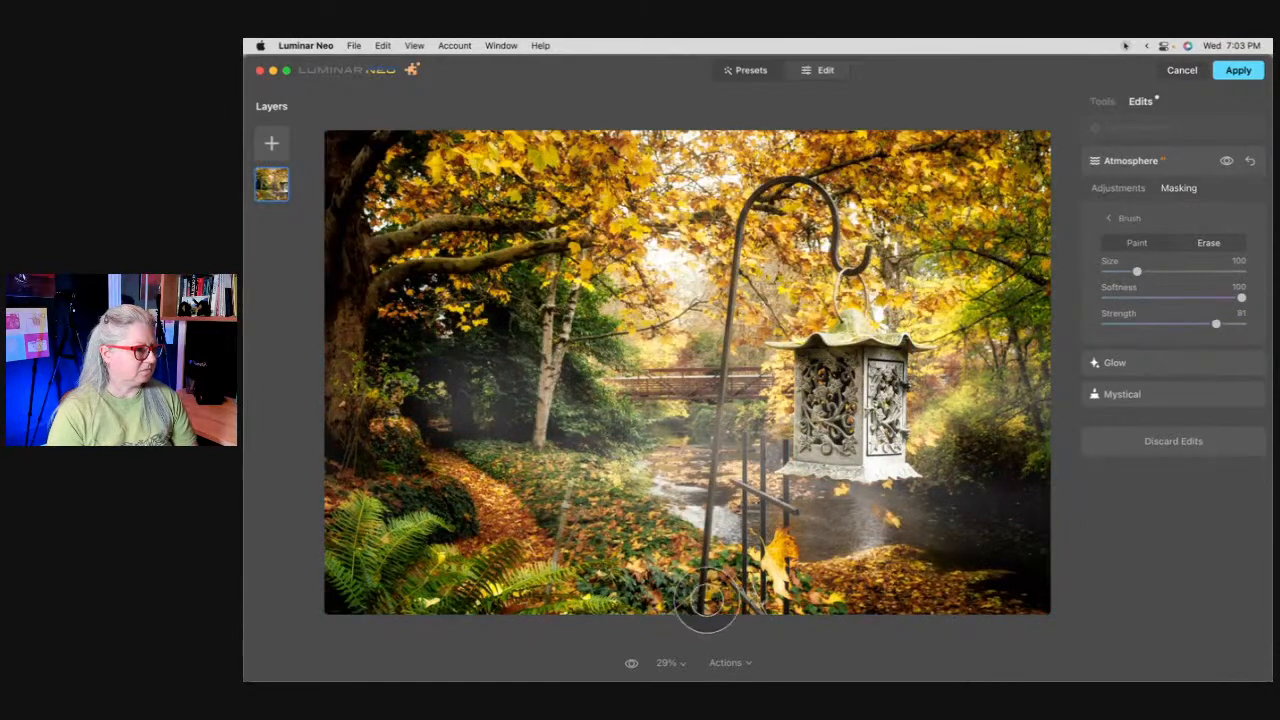
Step: Erase the haze from the fence posts and hanging leaf, shrinking the brush to Size 10
click(762, 563)
key(bracketleft)
key(bracketleft)
key(bracketleft)
key(bracketleft)
key(bracketleft)
key(bracketleft)
key(bracketleft)
key(bracketleft)
key(bracketleft)
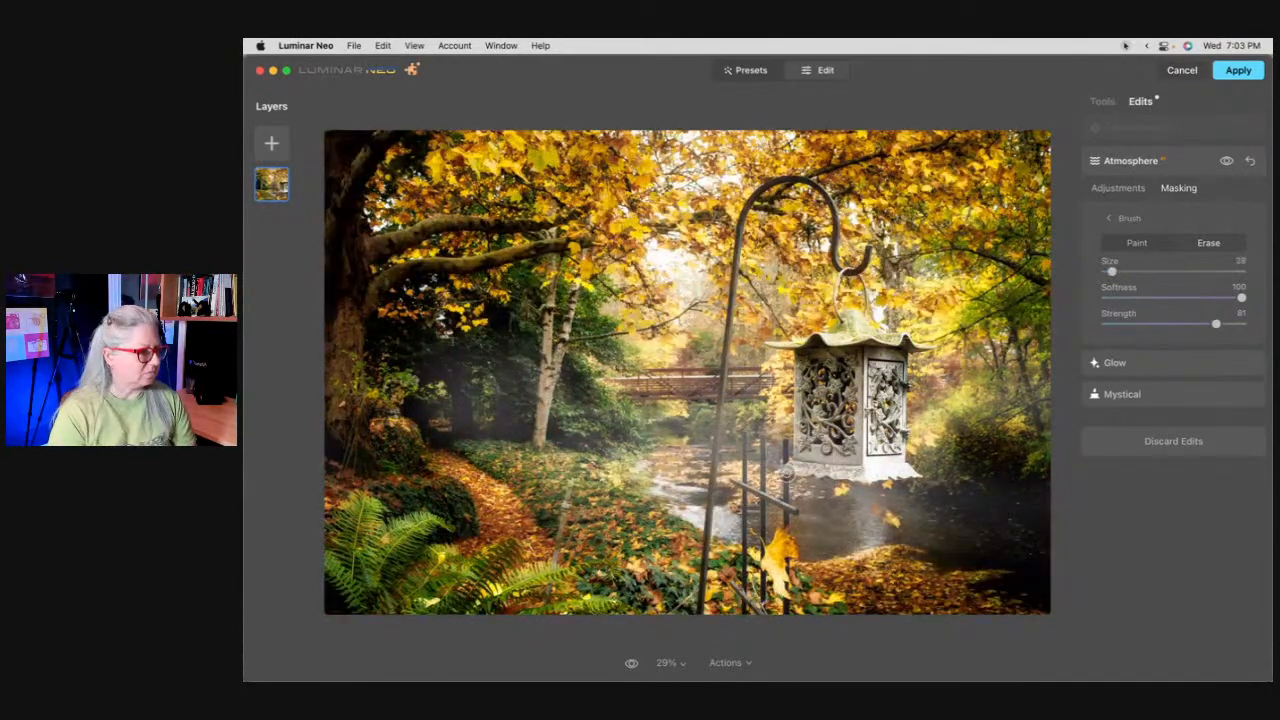
click(752, 560)
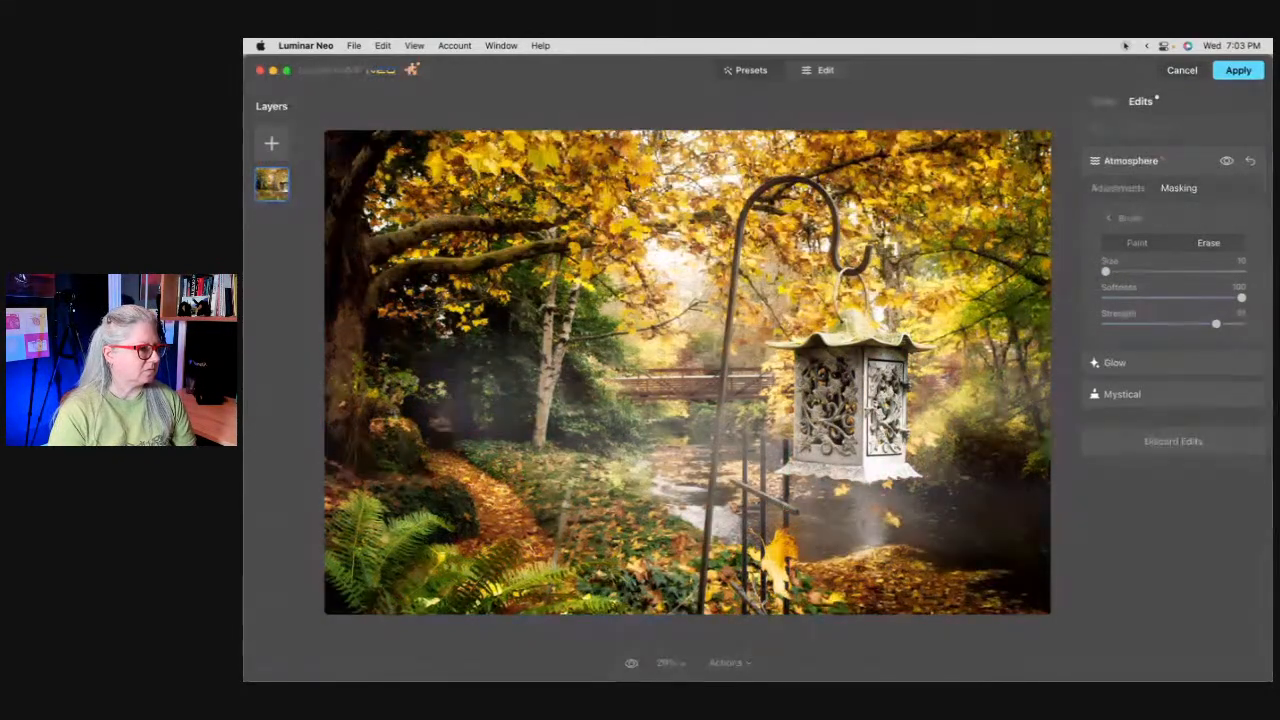
mouse_move(761, 443)
mouse_down()
mouse_move(766, 497)
mouse_move(779, 500)
mouse_move(742, 500)
mouse_move(742, 547)
mouse_move(768, 527)
mouse_up()
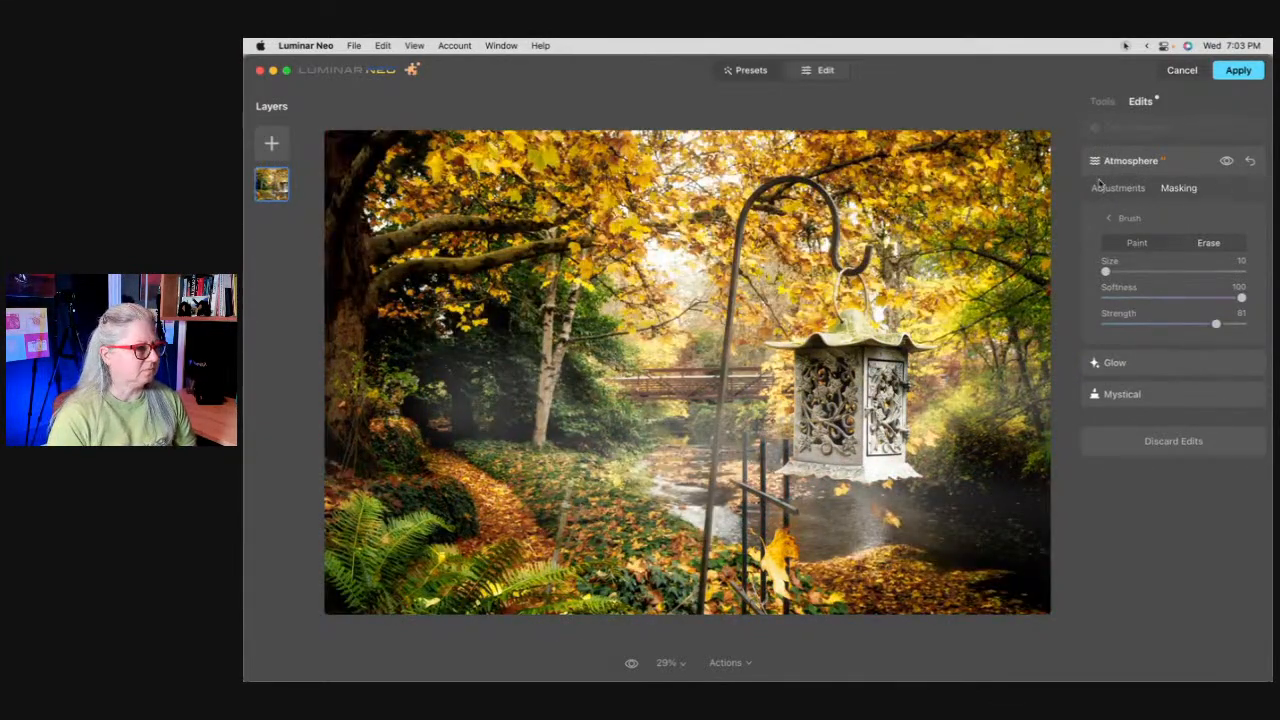
Step: Erase the haze from the hanging lantern with the brush enlarged to Size 58
key(bracketright)
key(bracketright)
key(bracketright)
key(bracketright)
key(bracketright)
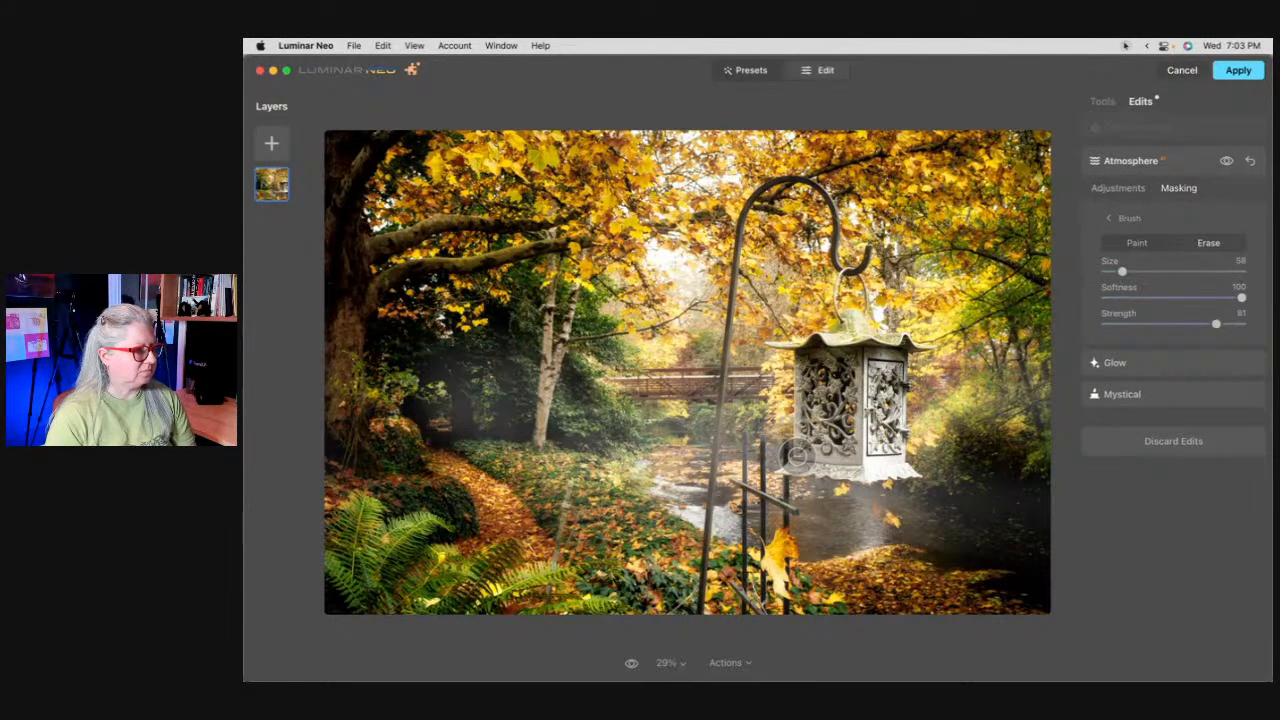
mouse_move(797, 457)
mouse_down()
mouse_move(890, 461)
mouse_move(888, 430)
mouse_up()
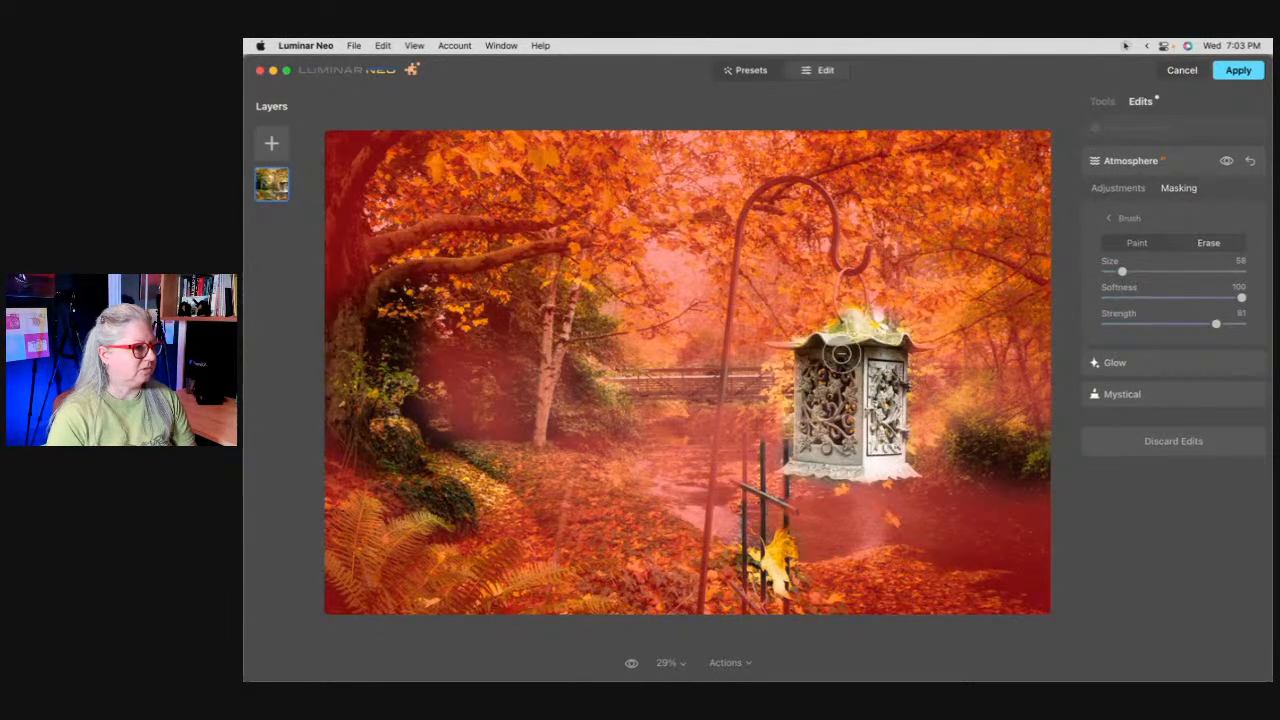
Step: Compare the photo with and without the Atmosphere haze, and apply all edits to return the photo to Lightroom Classic
click(1117, 188)
click(1226, 160)
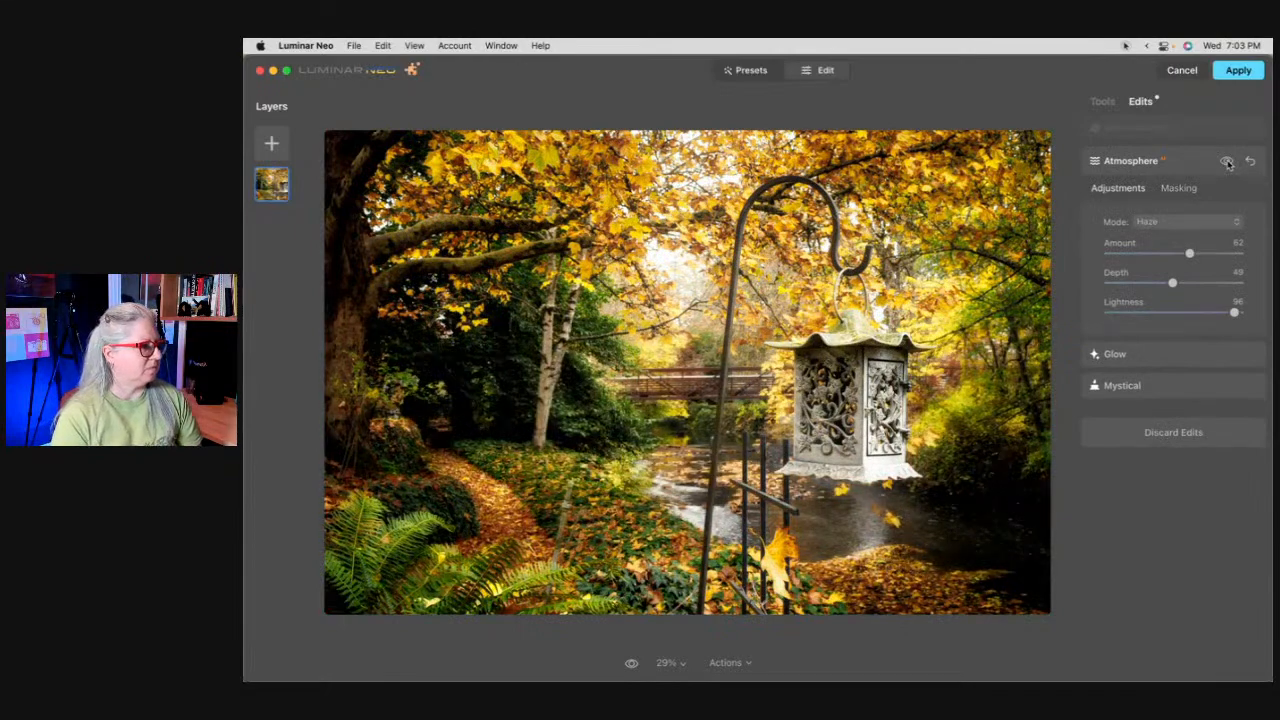
click(1226, 160)
click(1185, 167)
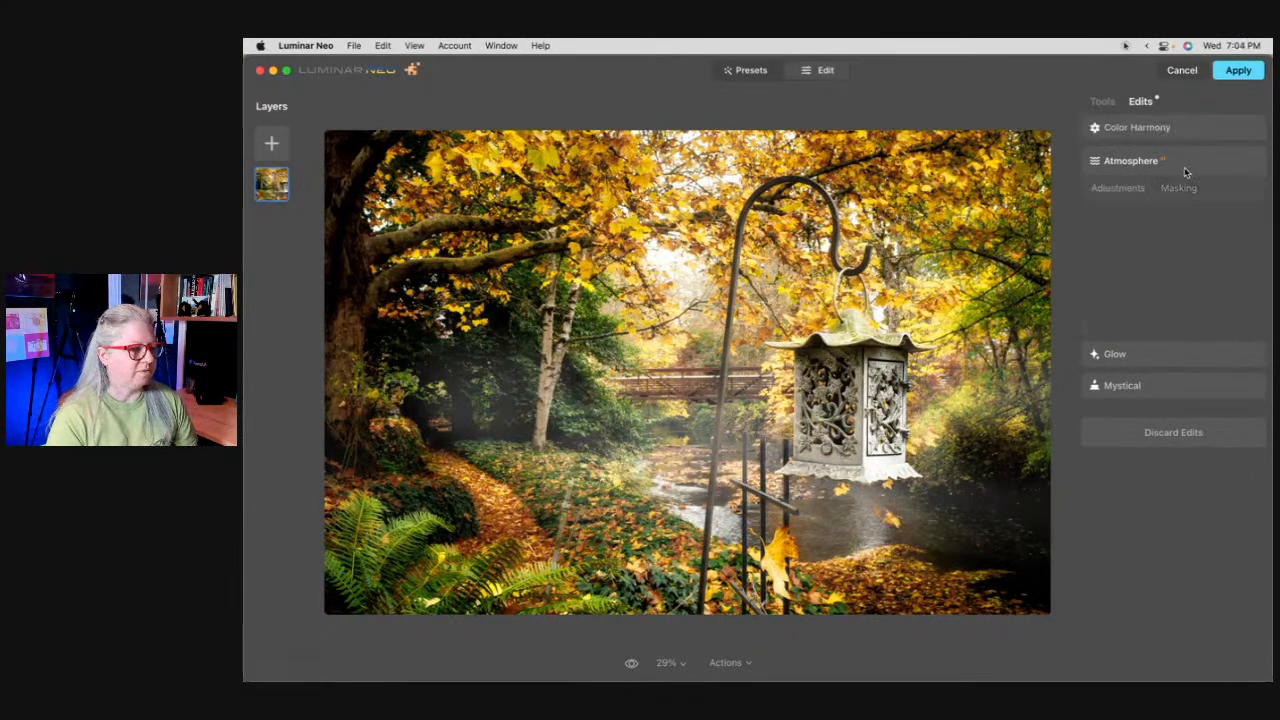
click(1238, 70)
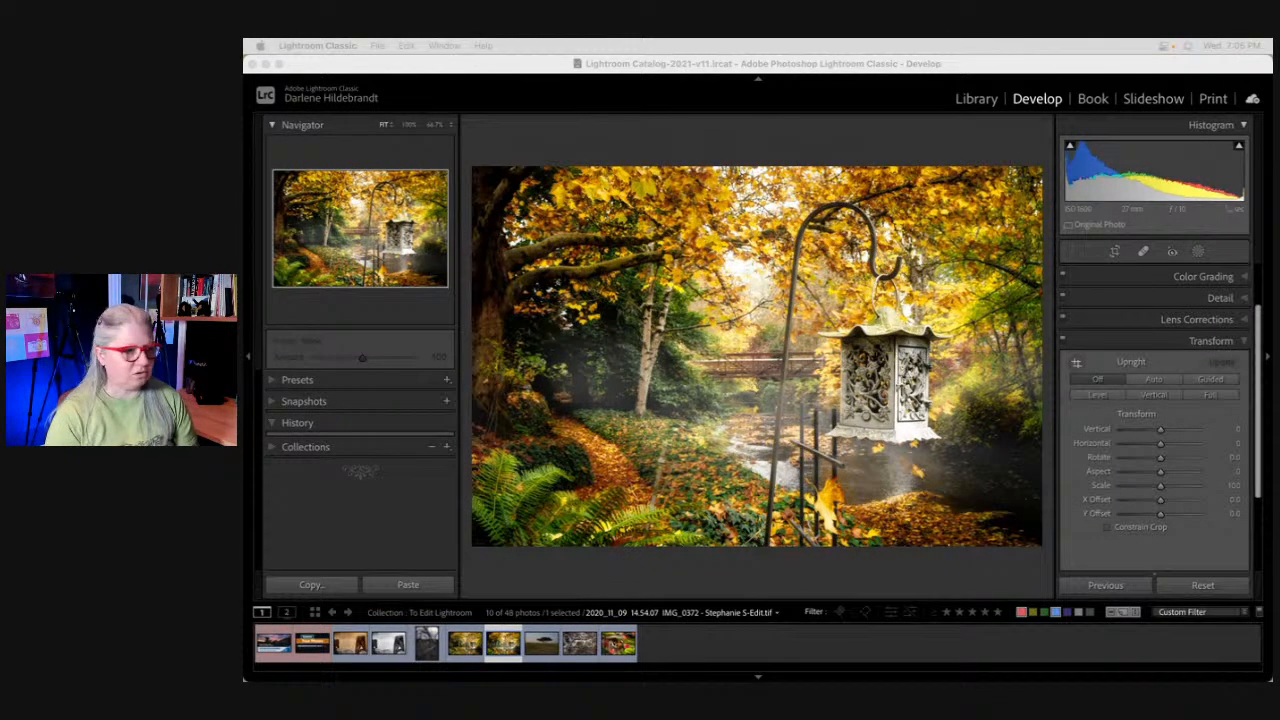
Step: Create a virtual copy of the raw garden photo, placed ahead of the edited versions, and reset all its develop settings
click(866, 578)
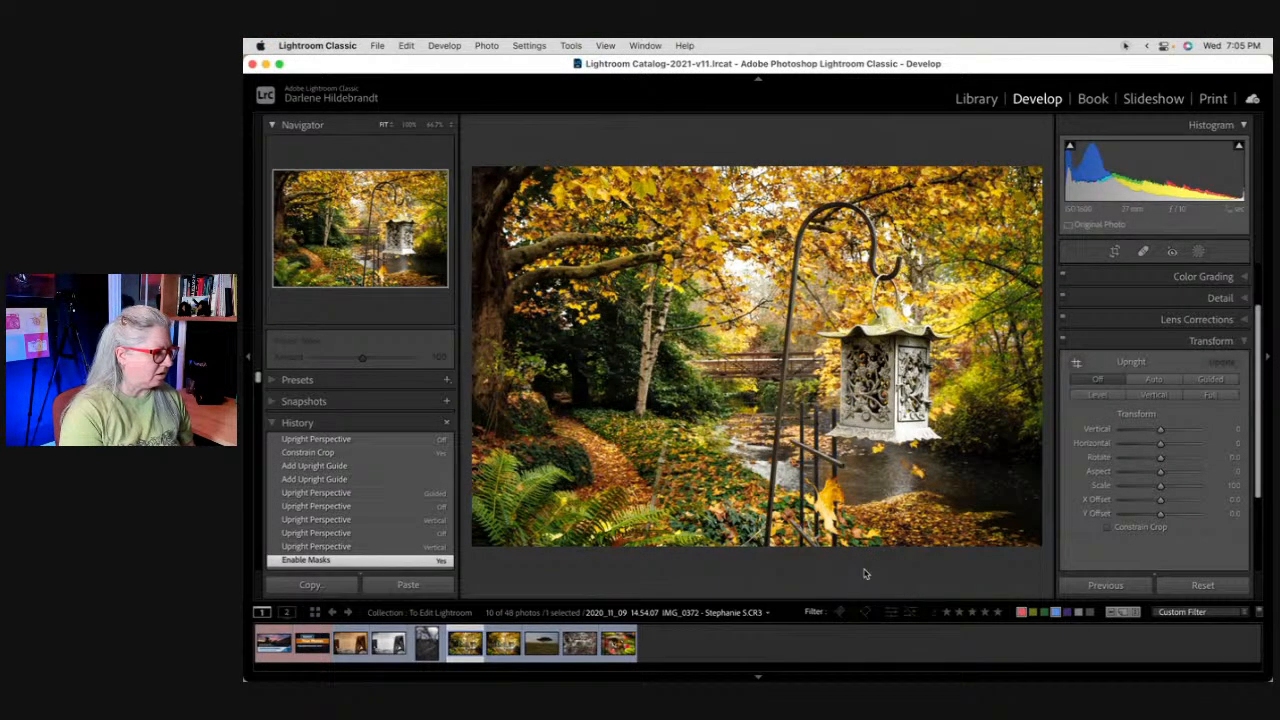
key(super+apostrophe)
key(g)
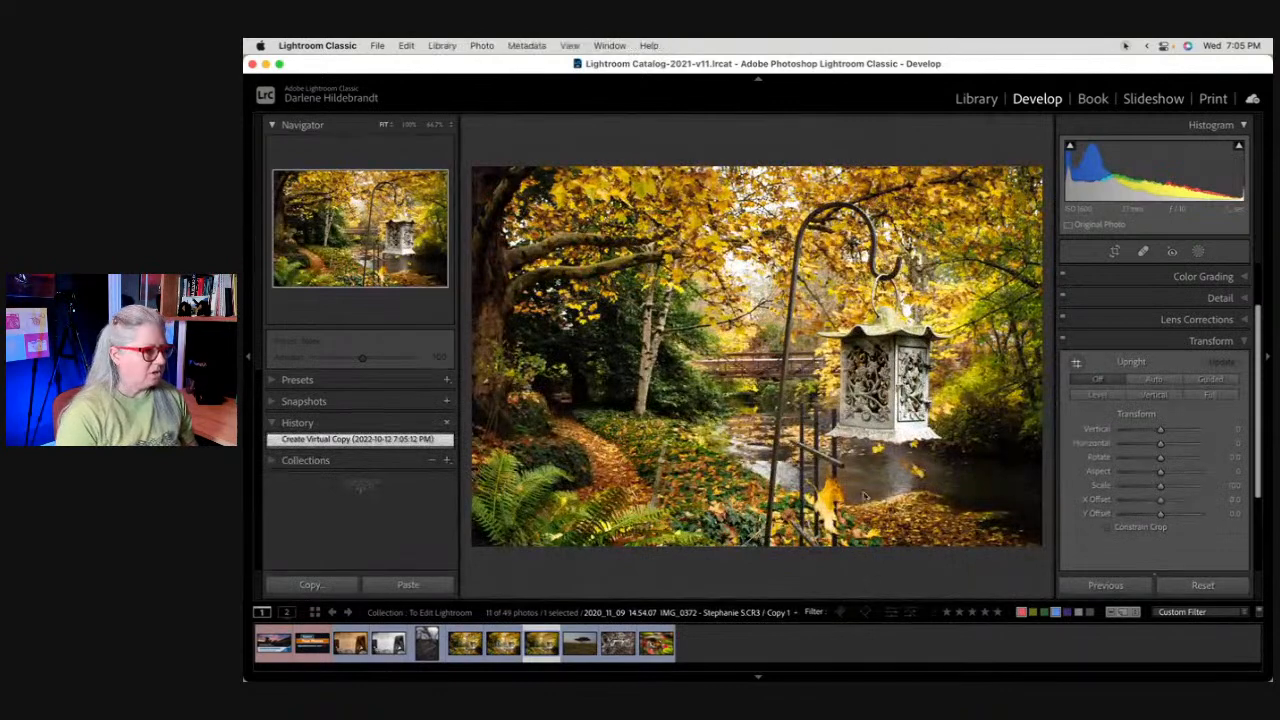
drag(893, 408, 528, 402)
key(d)
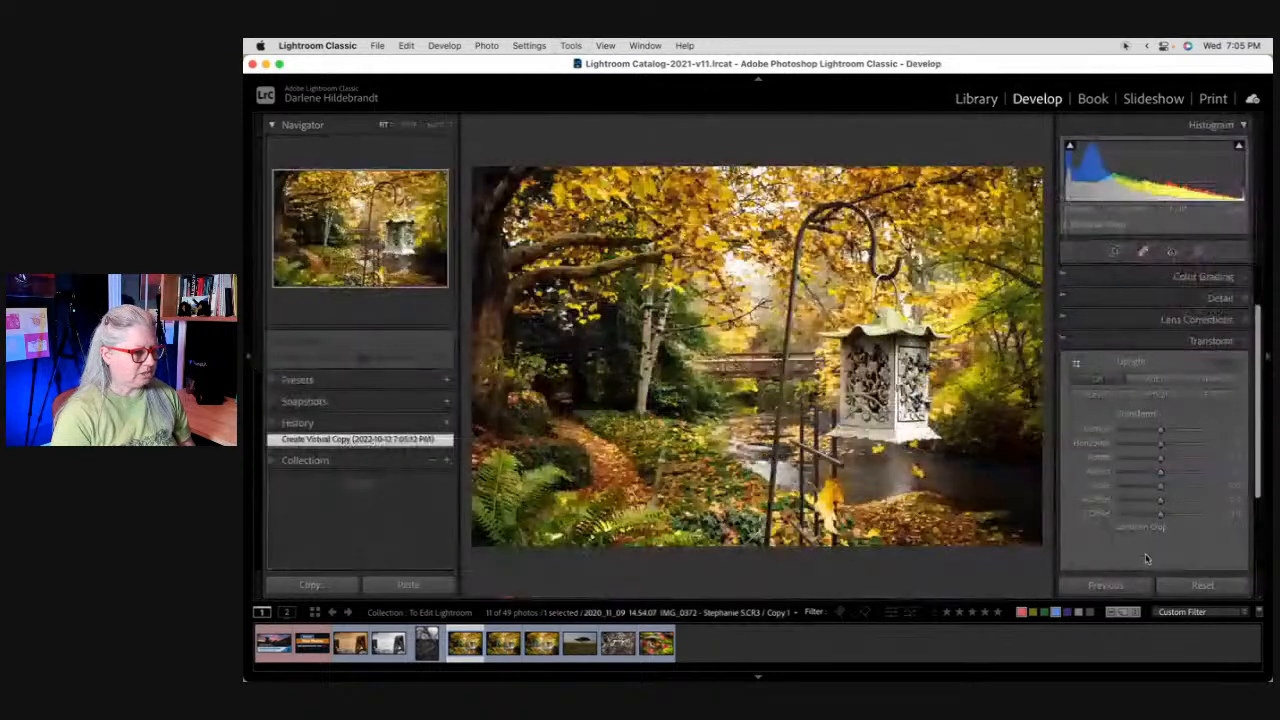
click(1200, 585)
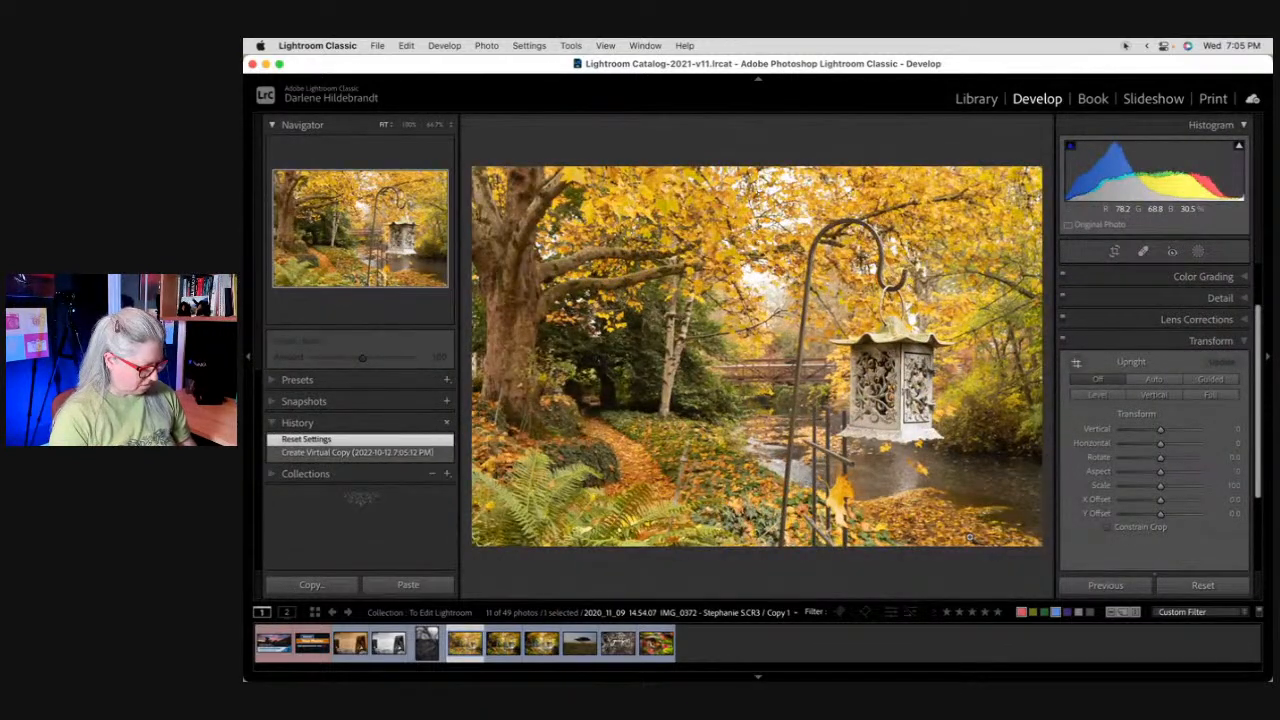
Step: Compare the unedited, Lightroom-edited and Luminar-edited versions side by side without panels, and view each one enlarged
key(g)
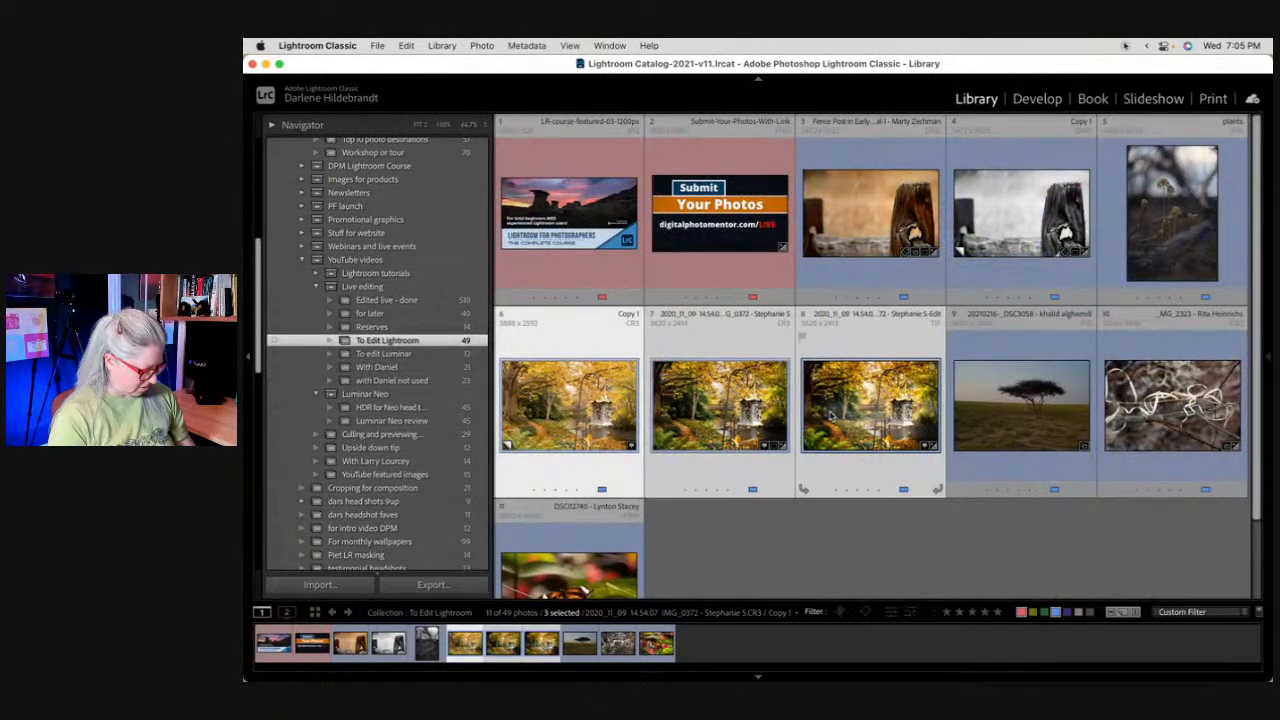
key(n)
key(shift+Tab)
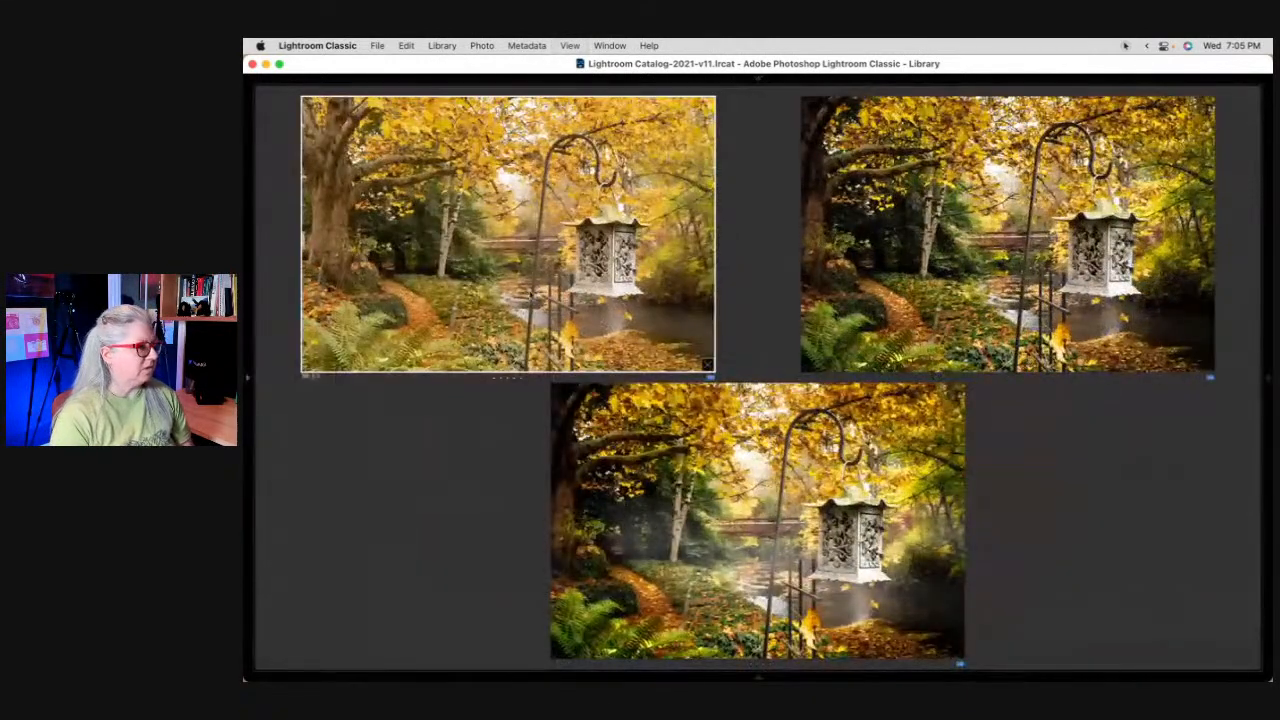
key(e)
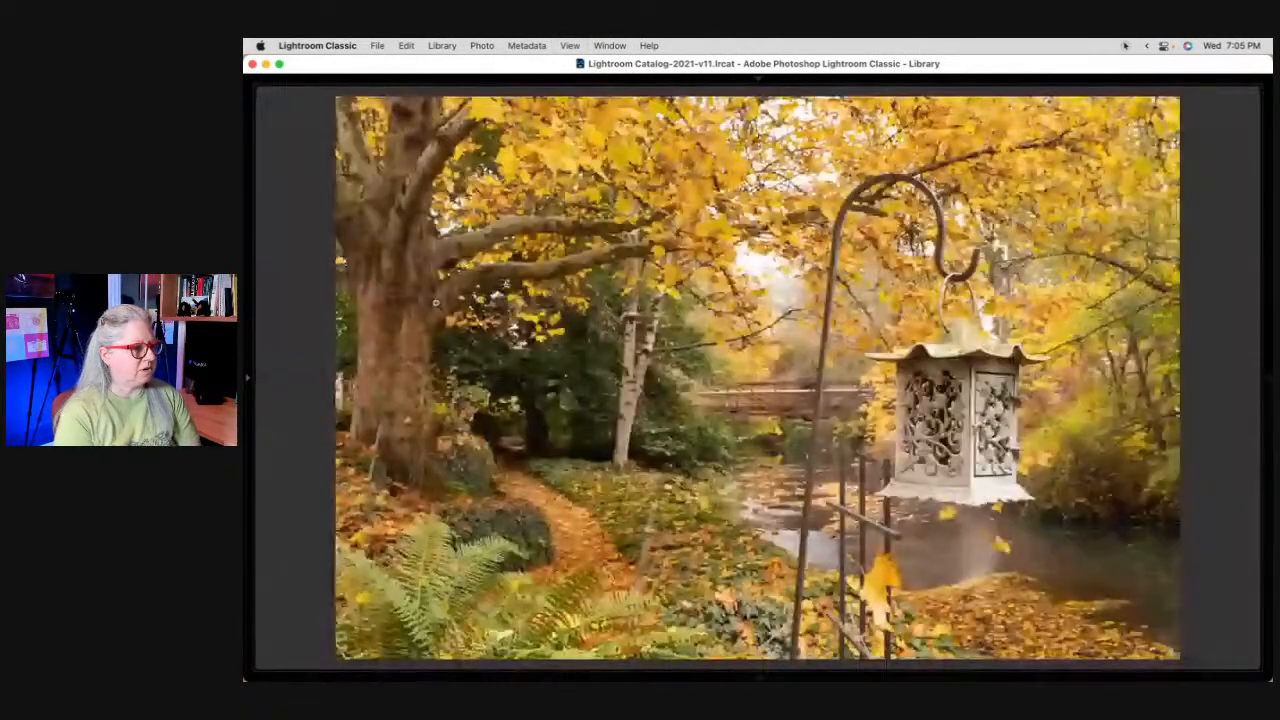
key(Right)
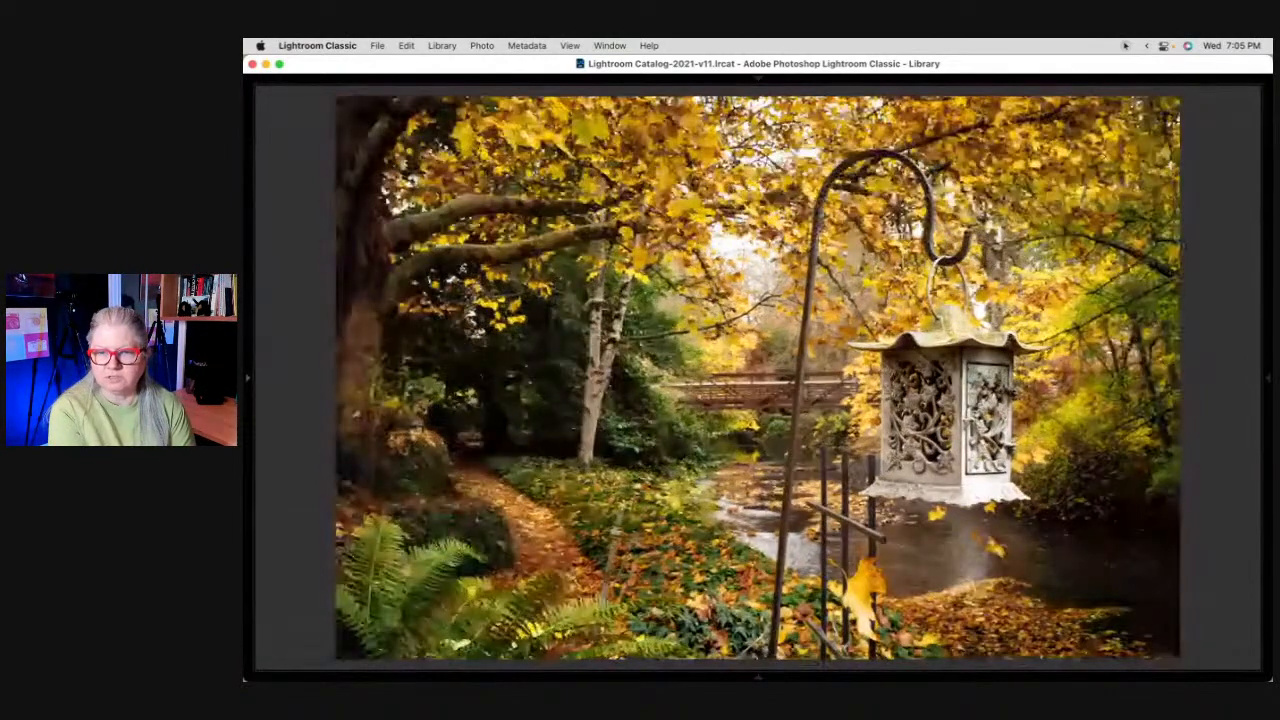
key(Right)
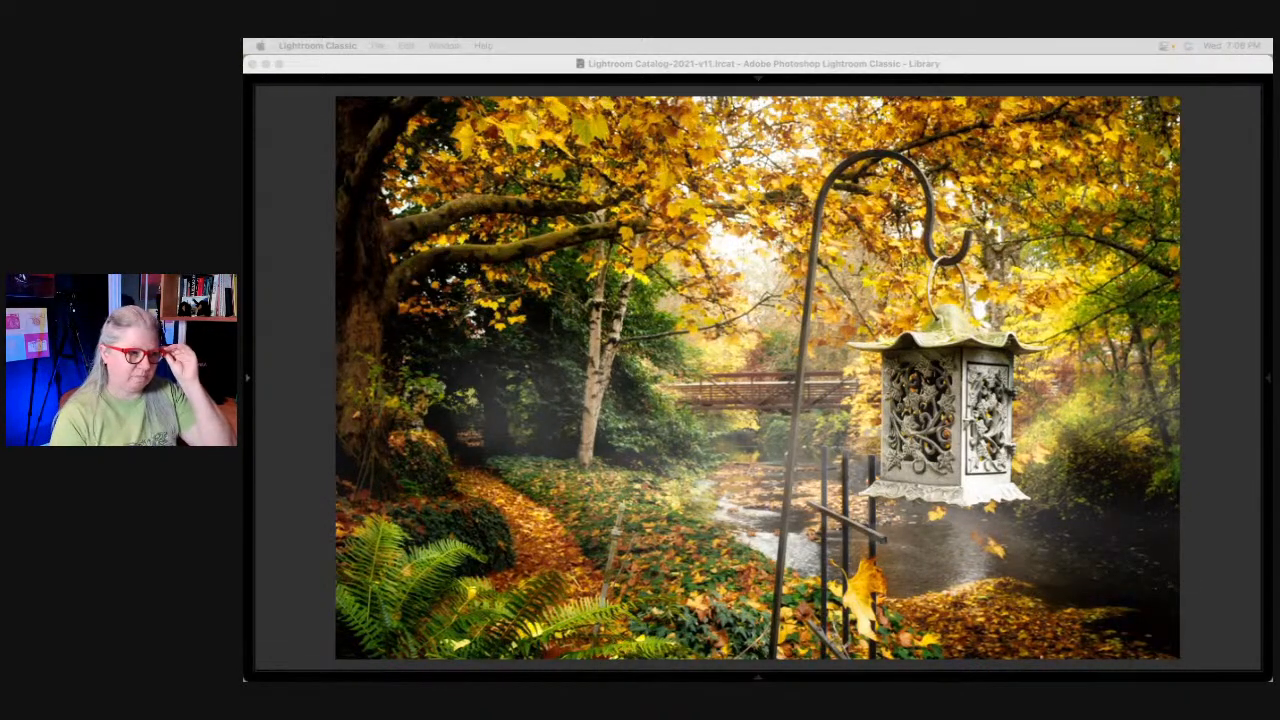
Step: Return to the collection's thumbnail grid with all surrounding panels shown
click(1202, 238)
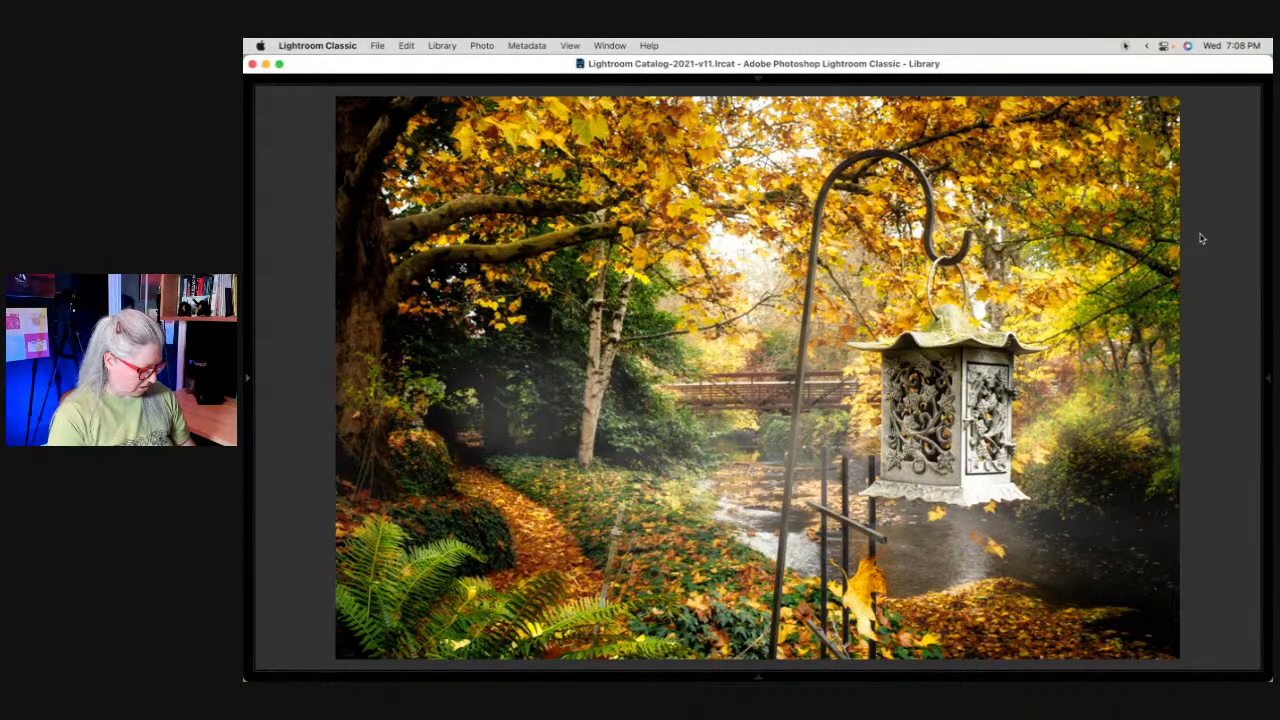
key(g)
key(shift+Tab)
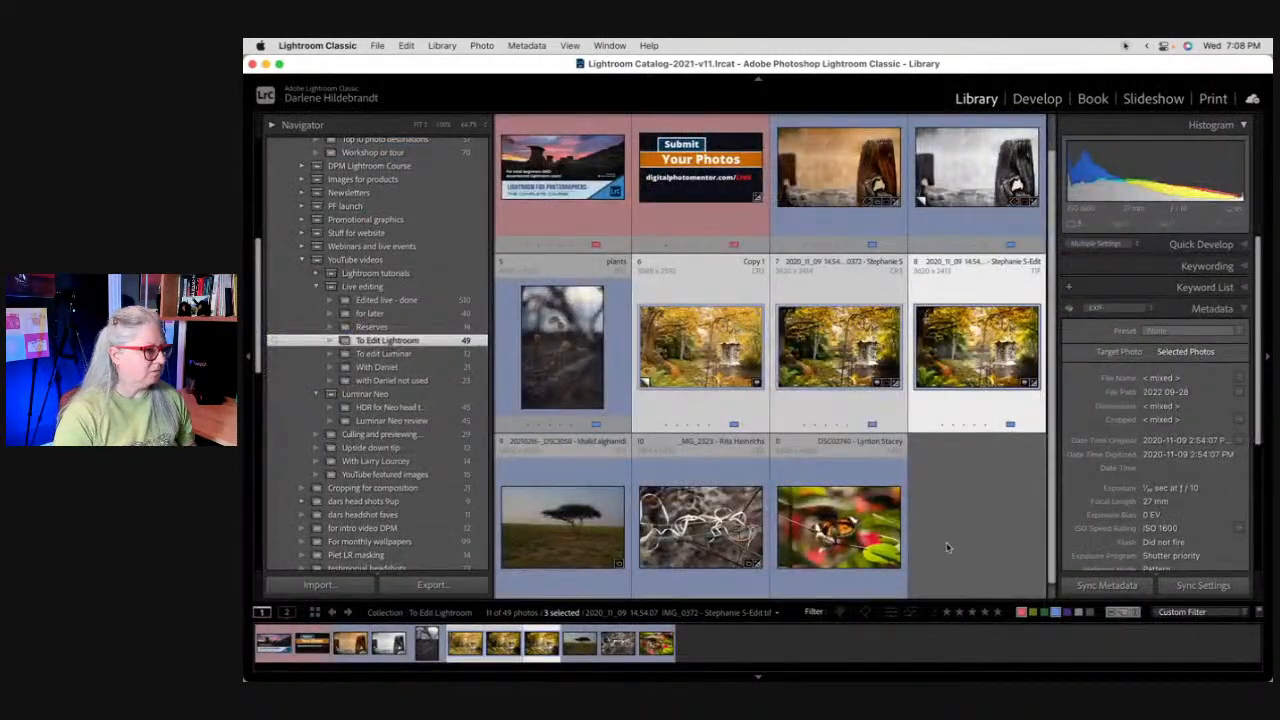
Step: Deselect the garden versions, hide the metadata panels, and open the lone acacia tree photo for developing
click(975, 514)
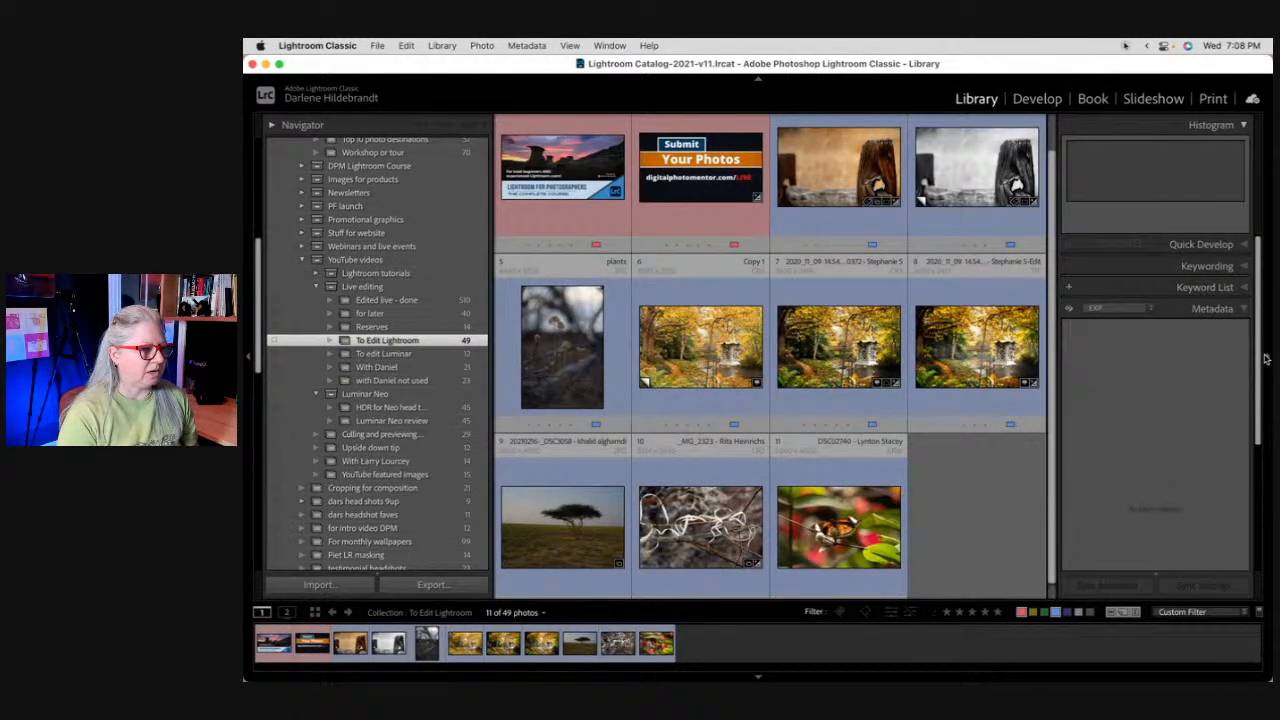
click(1266, 358)
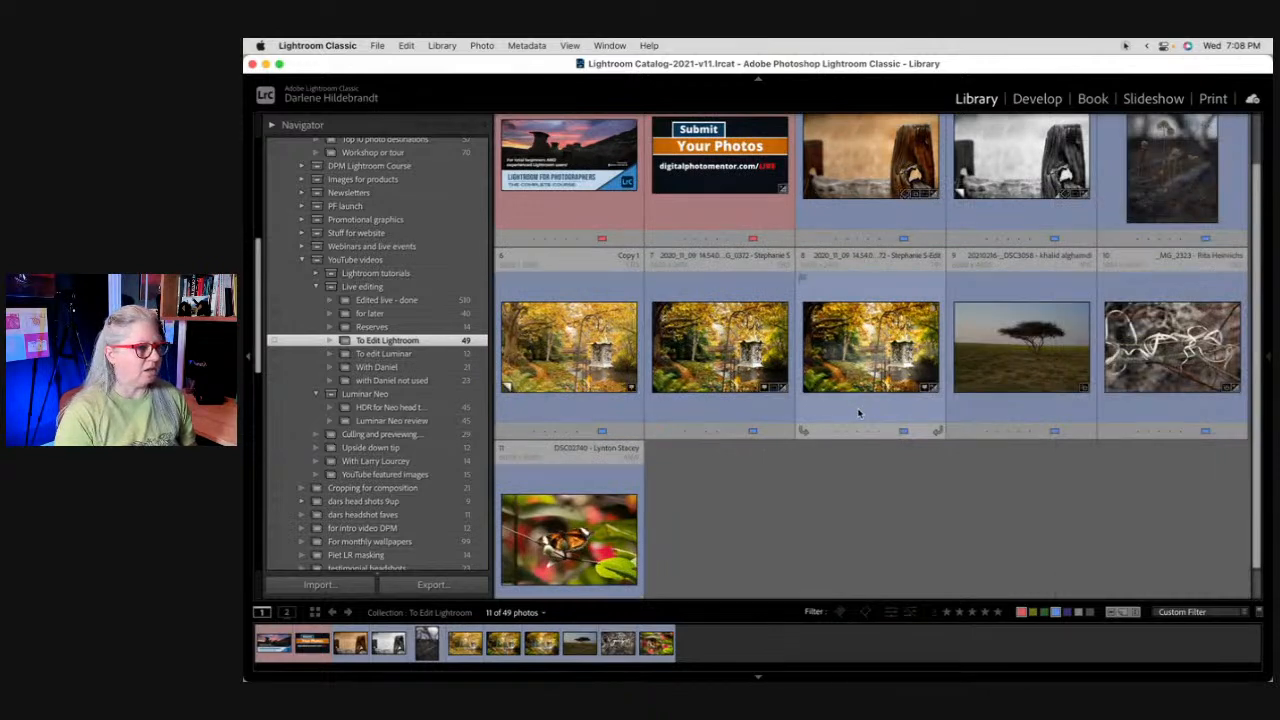
scroll(858, 413, up, 2)
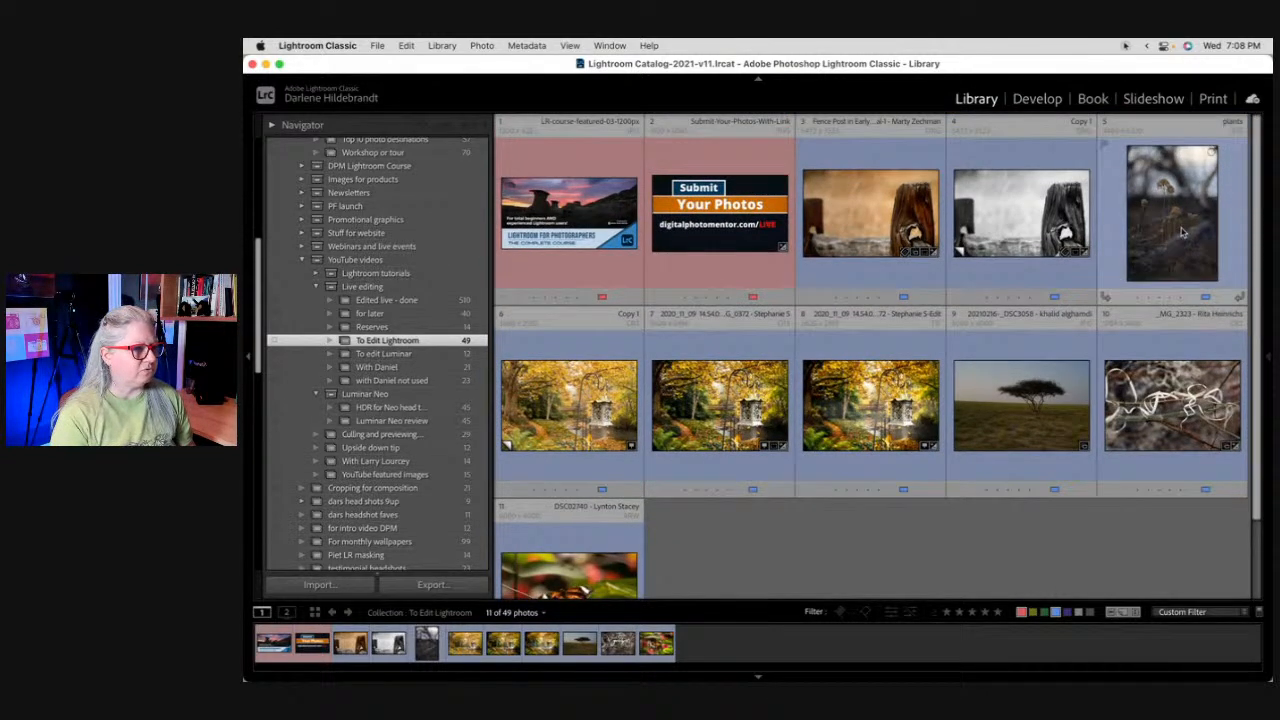
click(1005, 405)
key(d)
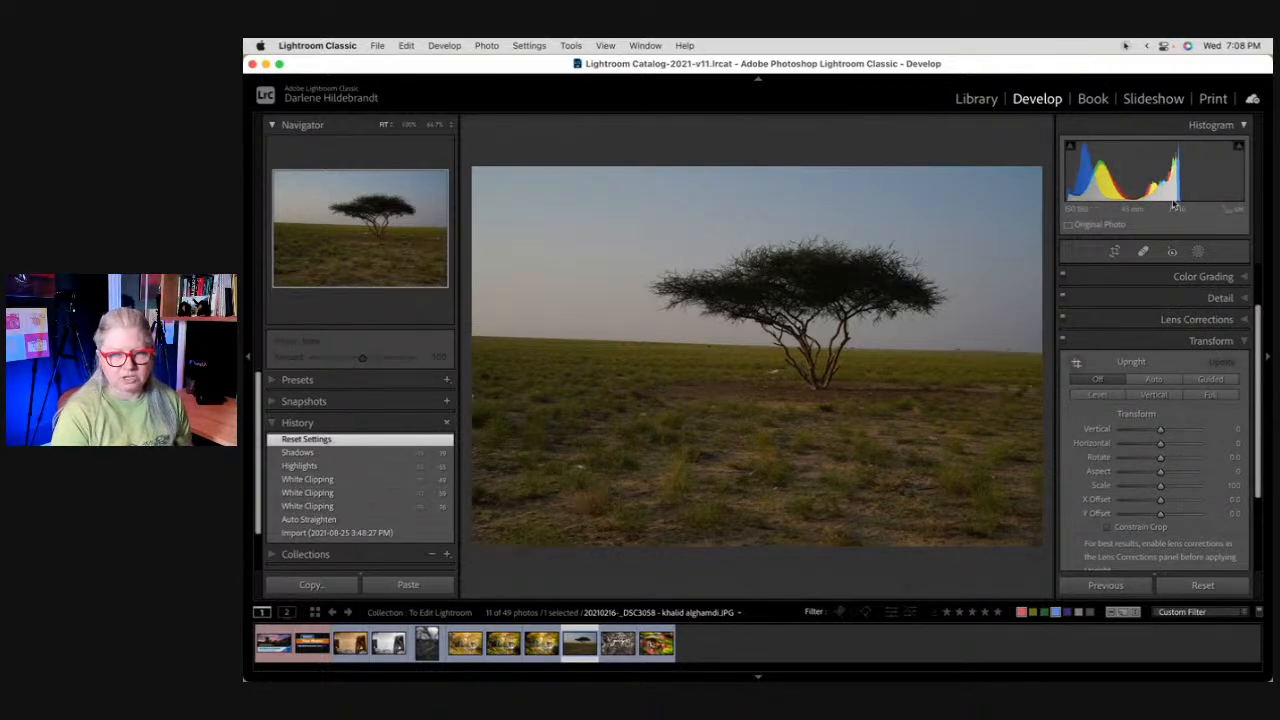
Step: Collapse the Basic profile group and close the Profile Browser to reach the Basic adjustments
scroll(1222, 300, up, 10)
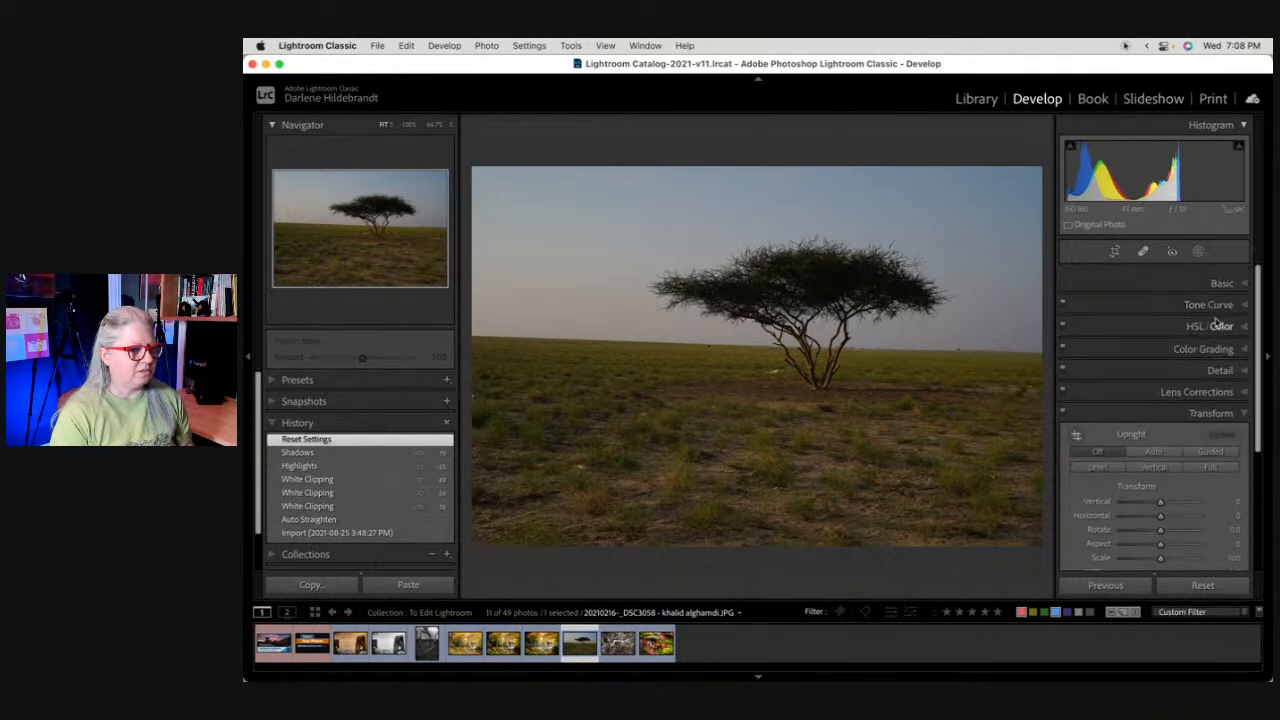
click(1232, 311)
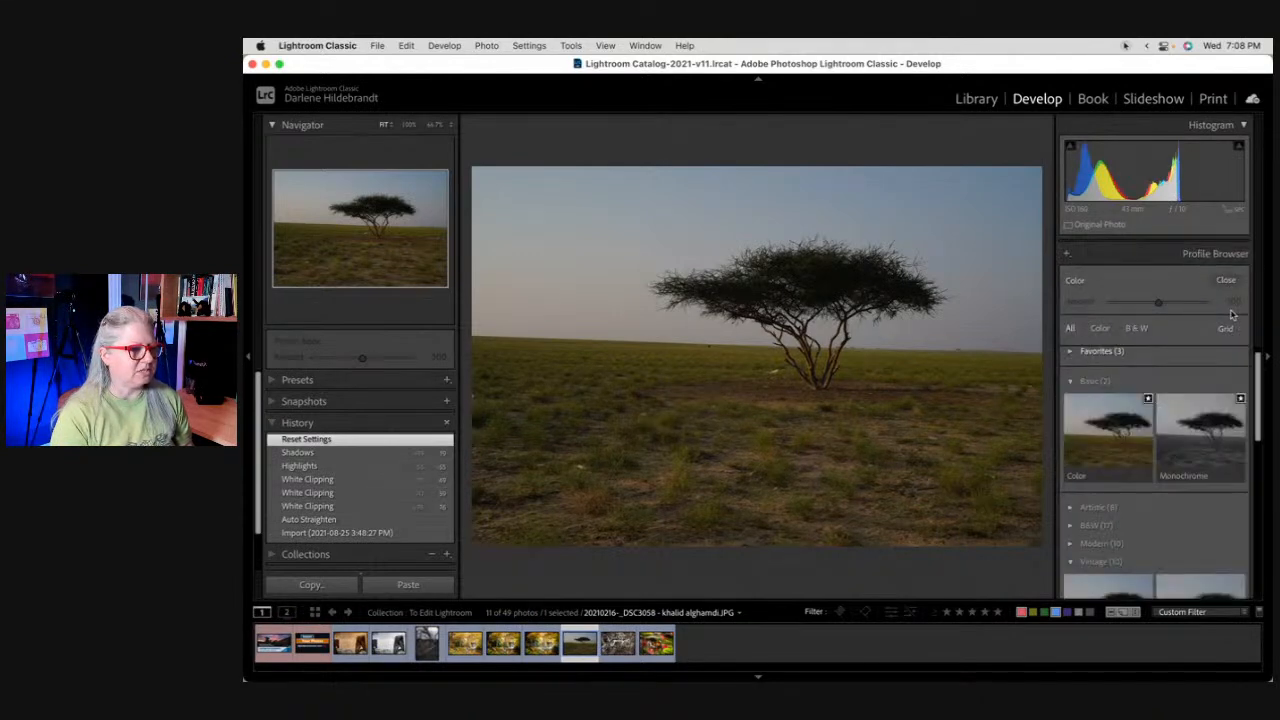
click(1071, 383)
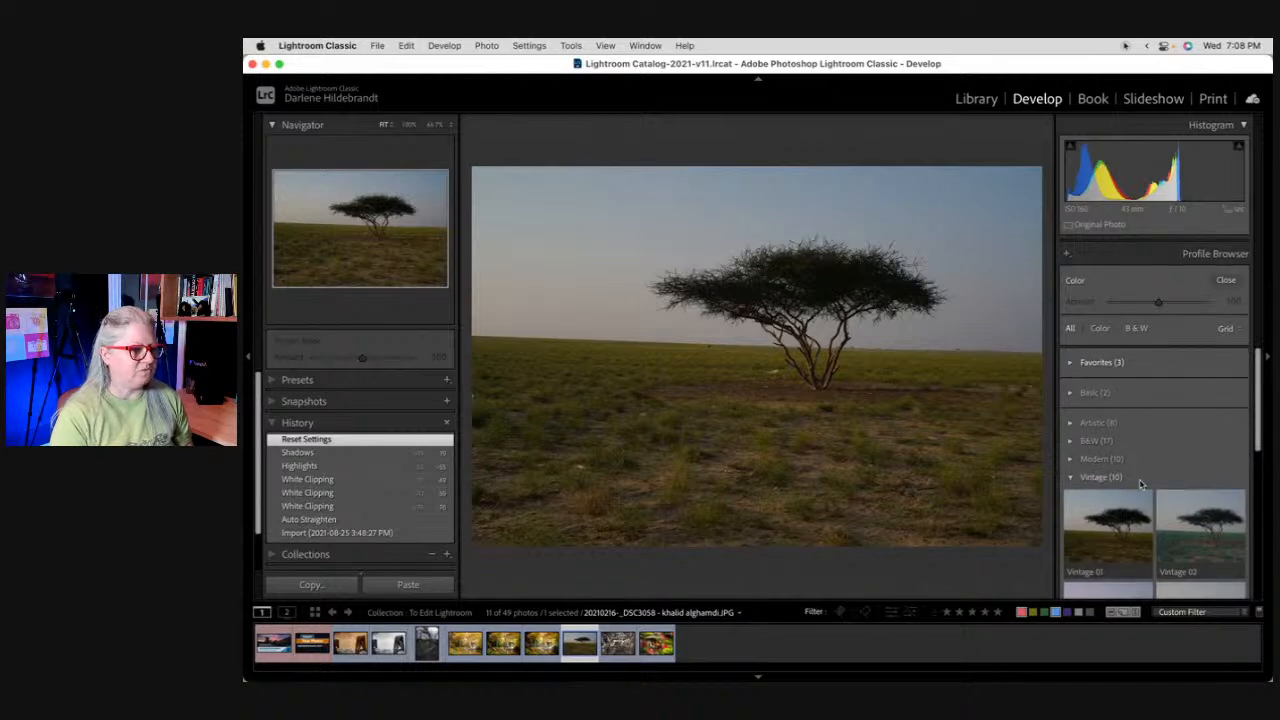
click(1225, 281)
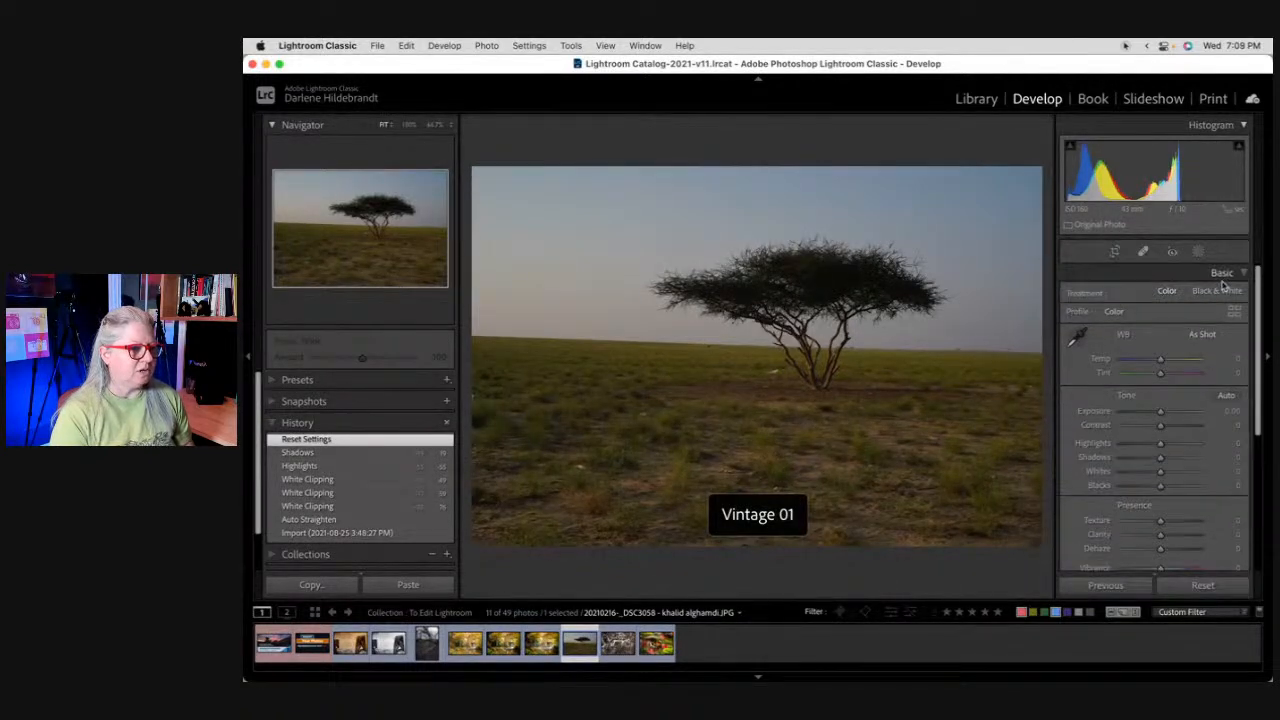
Step: Auto-set the Whites and Blacks, and refine them with the clipping preview to +58 Whites and -17 Blacks
shift+double_click(1100, 474)
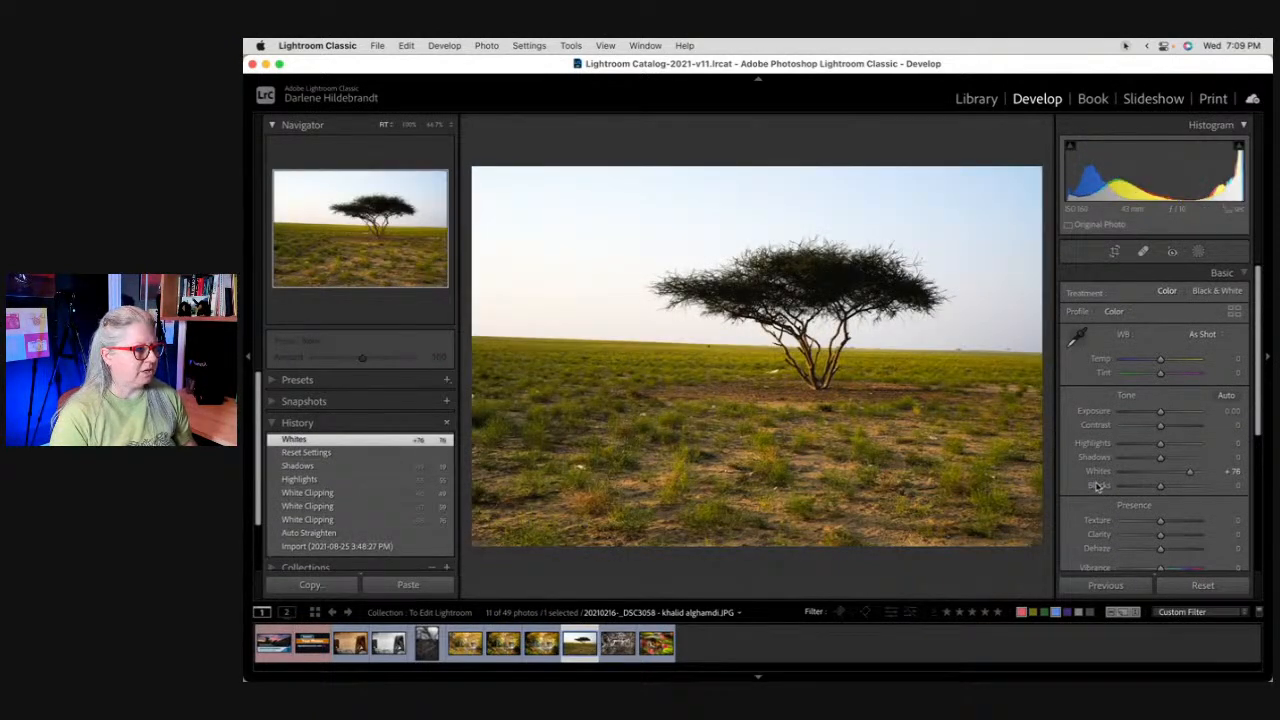
shift+double_click(1097, 486)
alt+click(1190, 473)
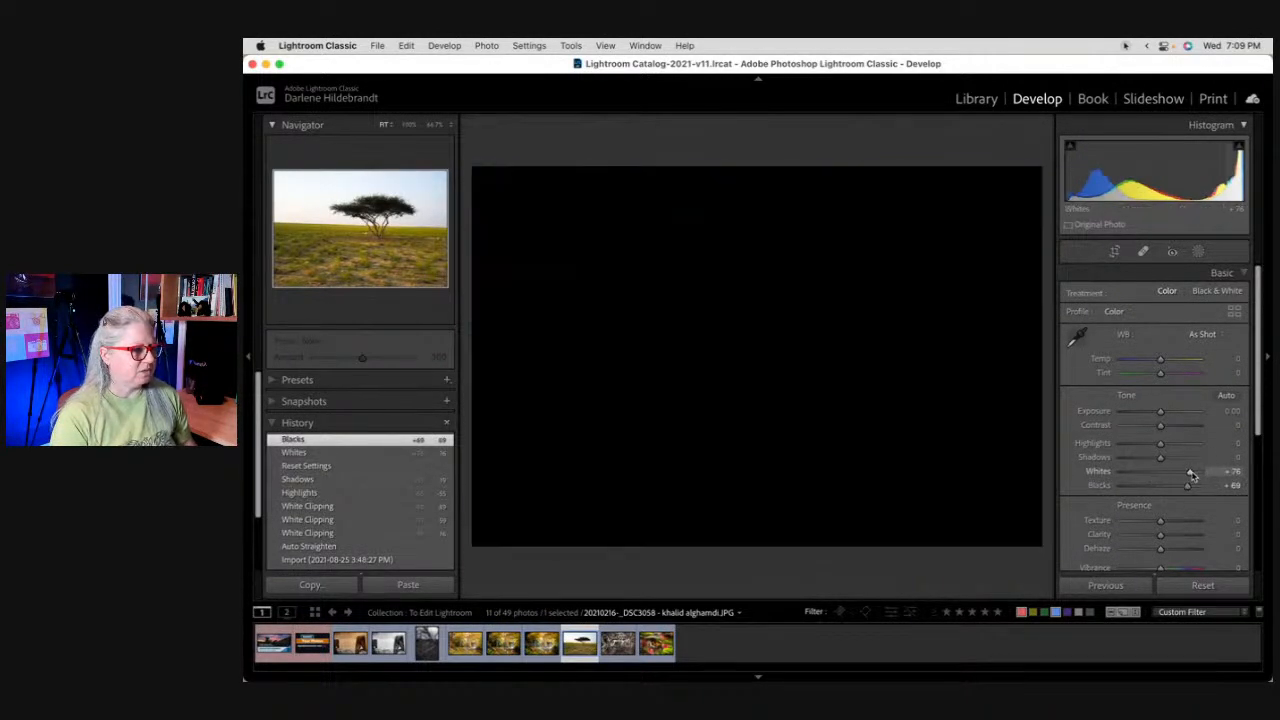
drag(1190, 473, 1154, 483)
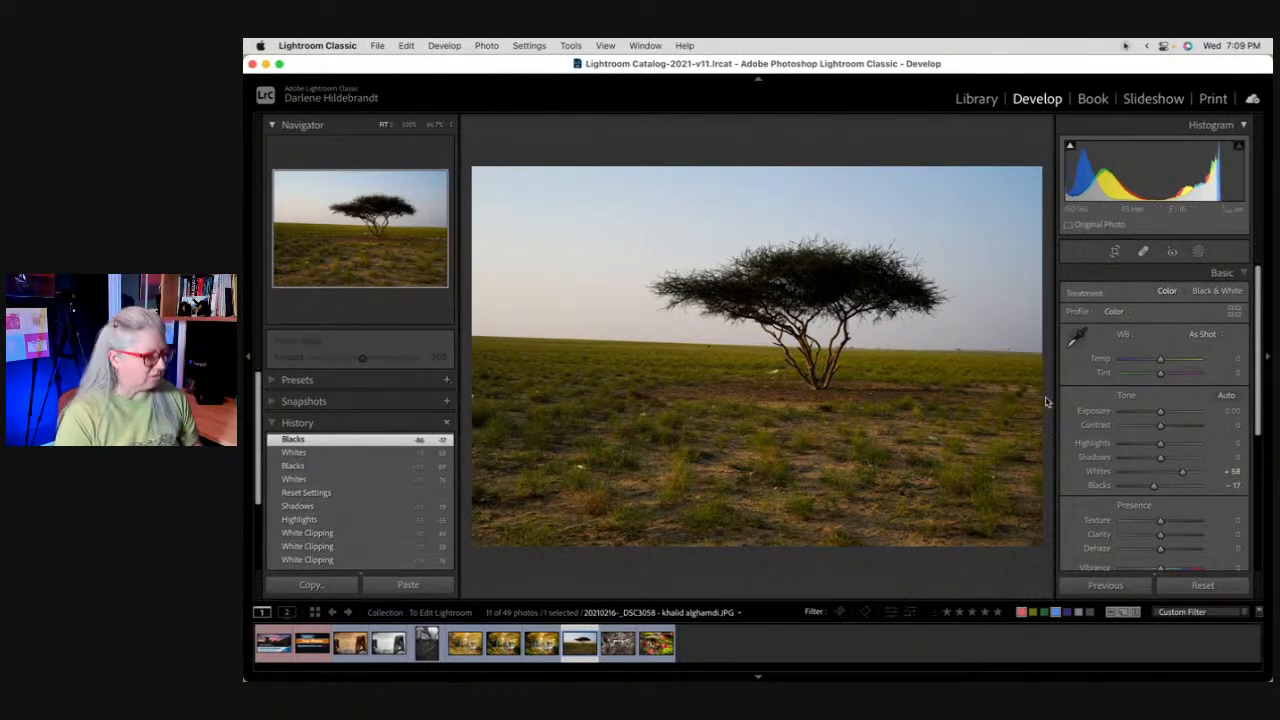
Step: Try automatic straightening of the tree photo in the crop tool, and reset the crop
key(r)
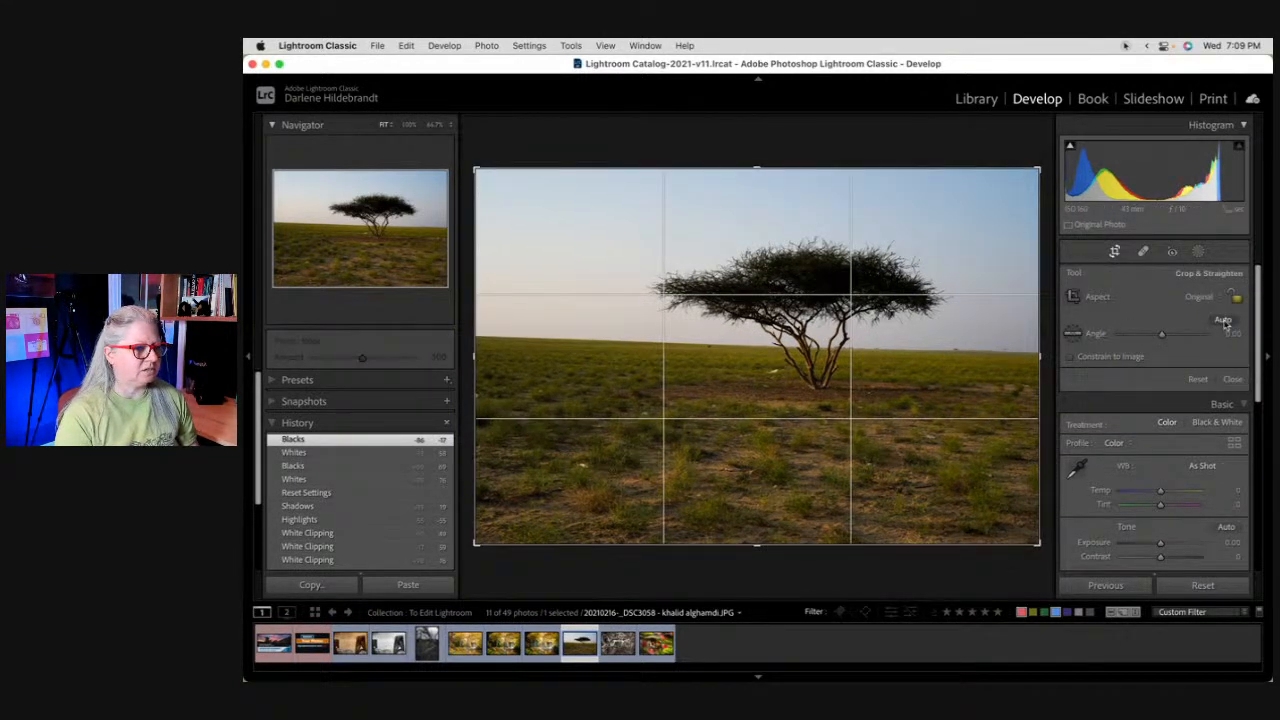
click(1222, 320)
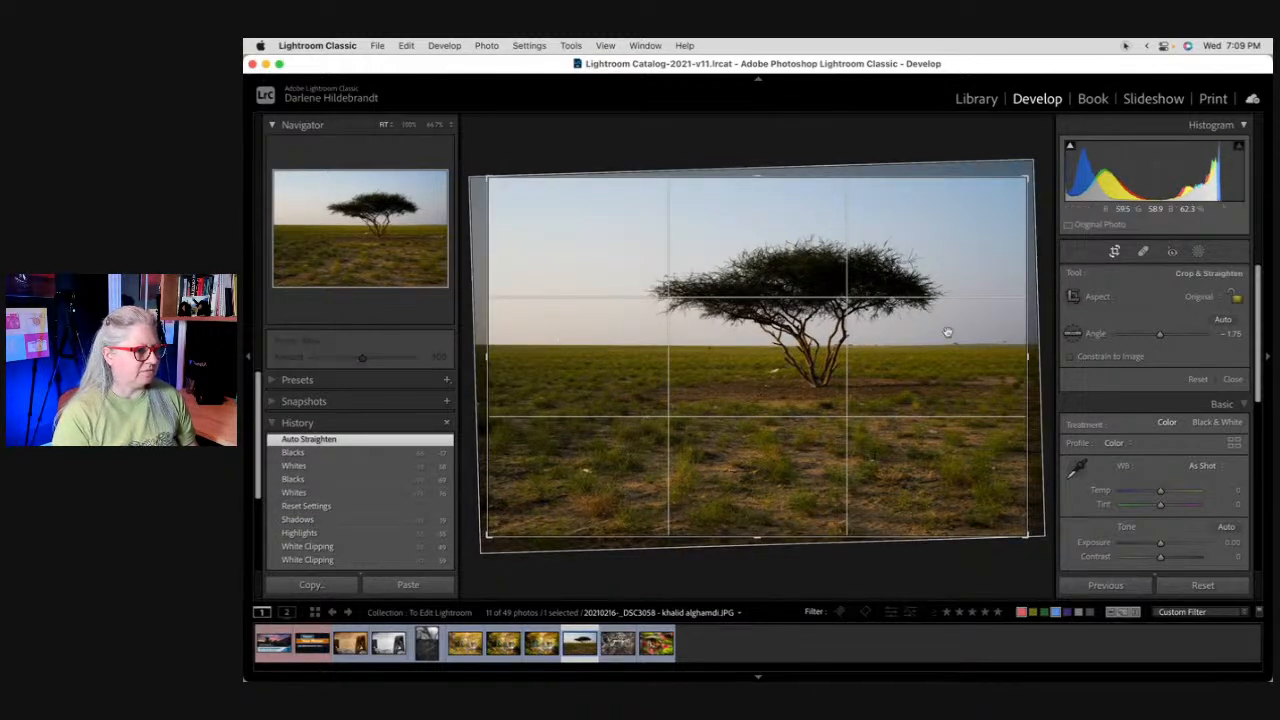
click(1198, 380)
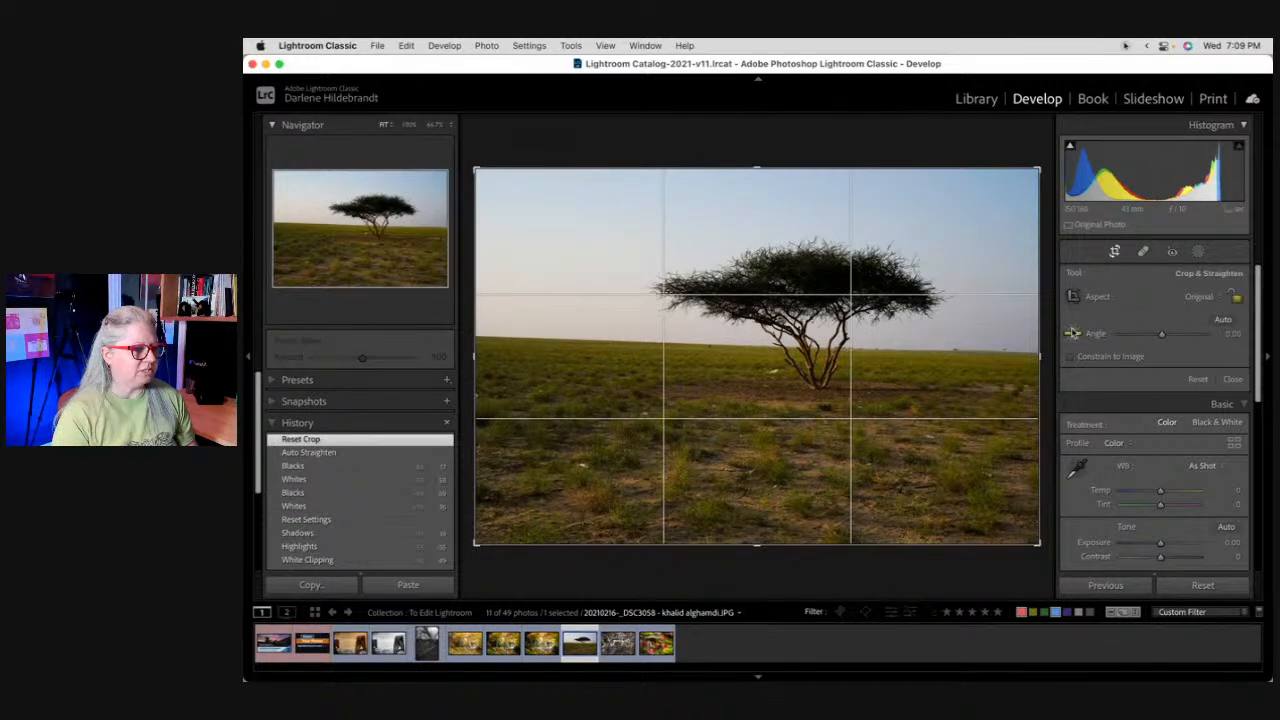
Step: Level the photo by tracing its horizon with the Straighten tool, and apply the crop
click(1073, 334)
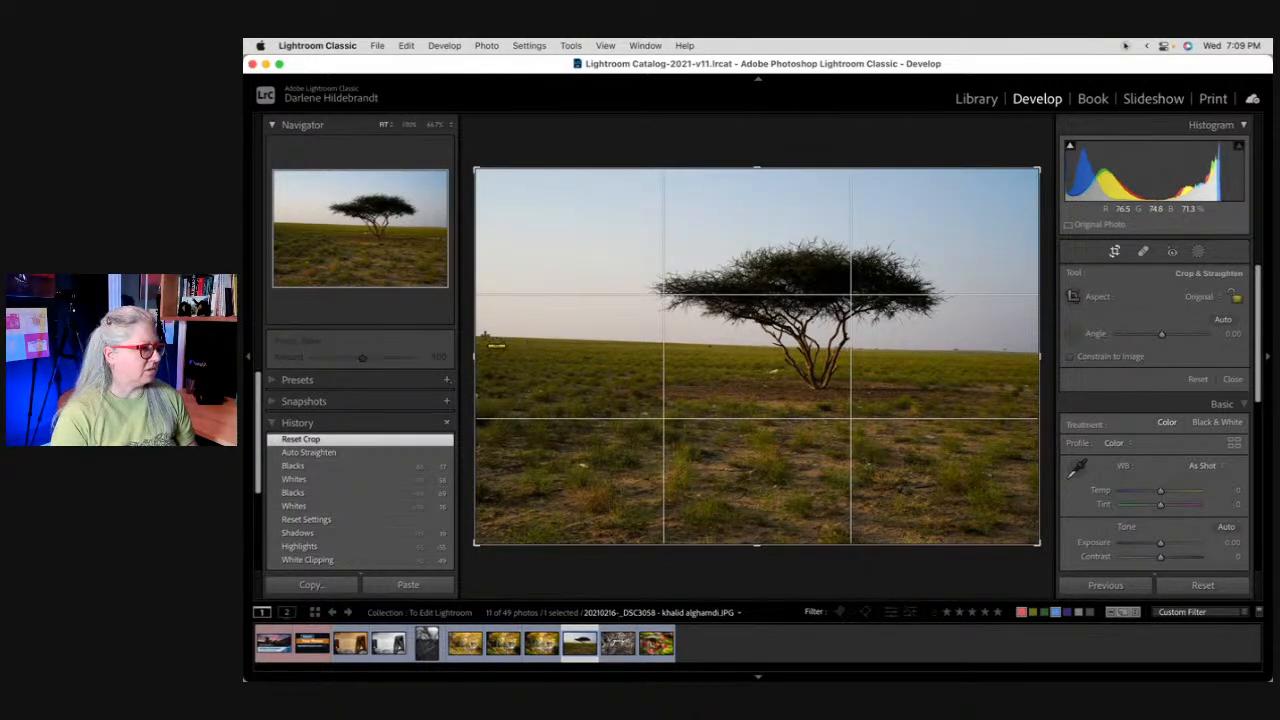
drag(549, 337, 1024, 352)
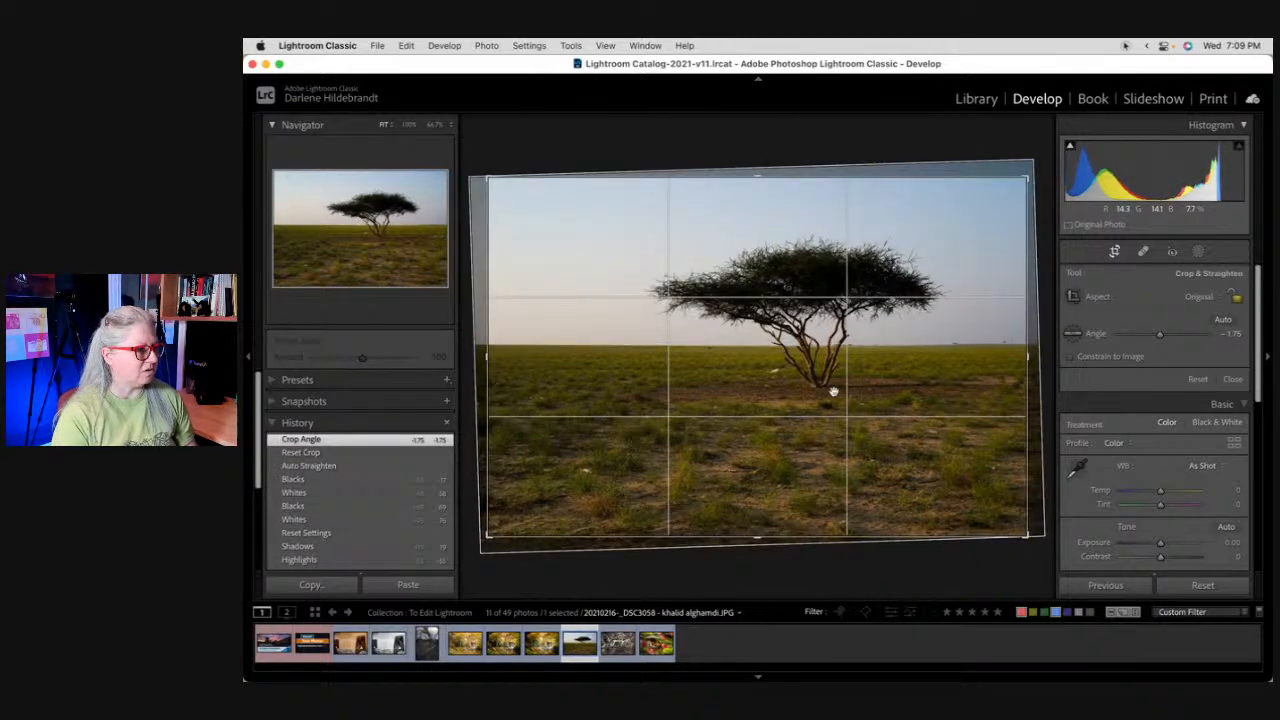
key(Return)
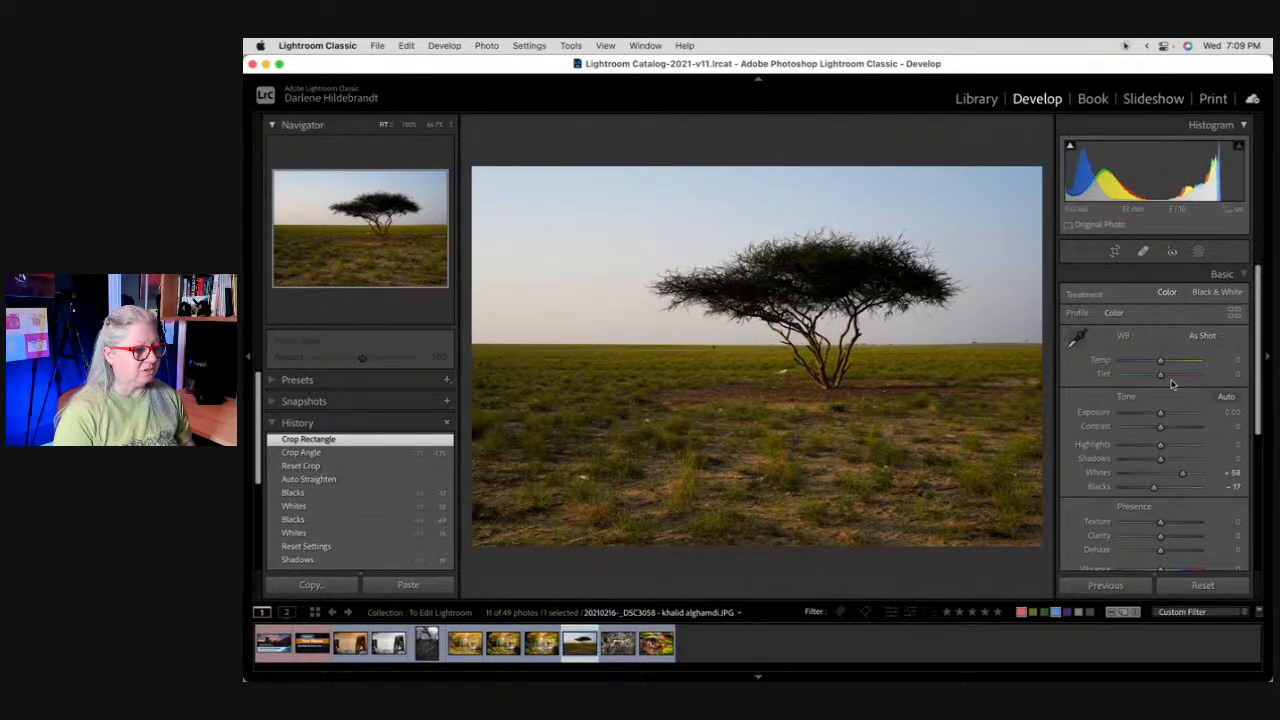
Step: Raise the photo's Clarity to +16
scroll(1174, 385, down, 3)
drag(1160, 460, 1166, 460)
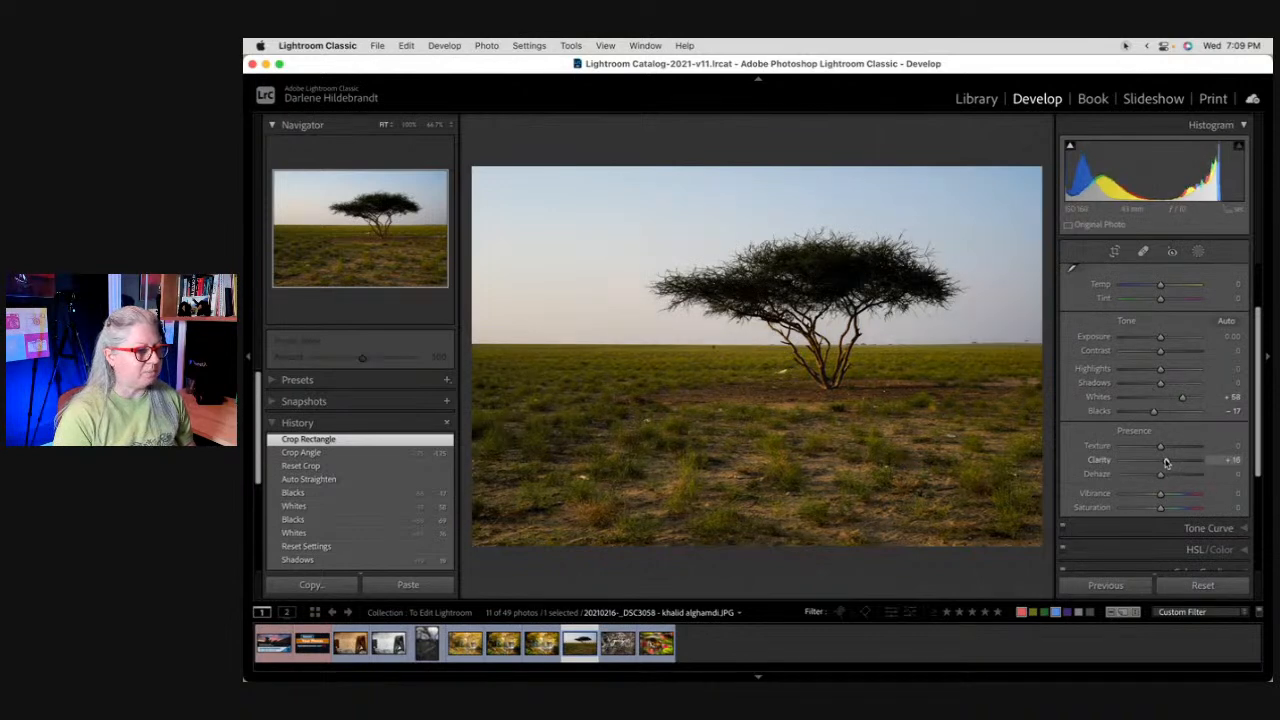
Step: Darken the sky with the targeted Luminance adjustment, lowering Blue to -100 and Aqua to -4
scroll(1166, 463, down, 6)
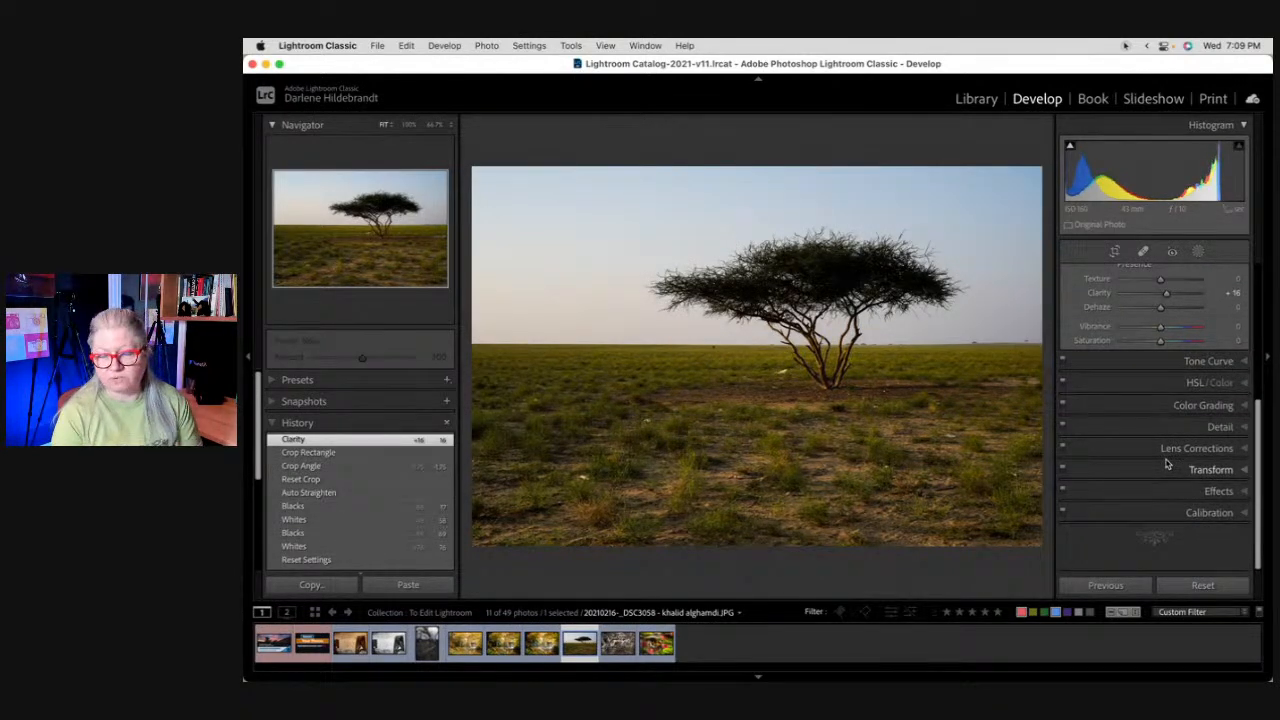
click(1170, 383)
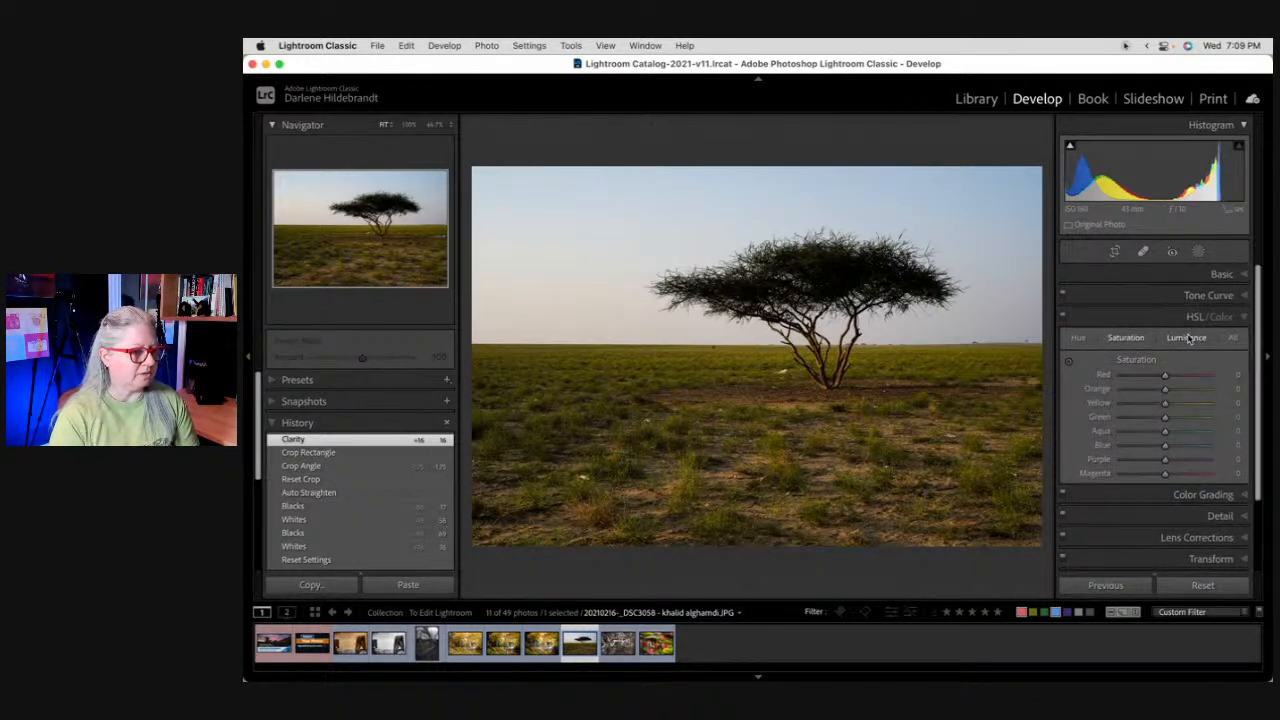
click(1188, 338)
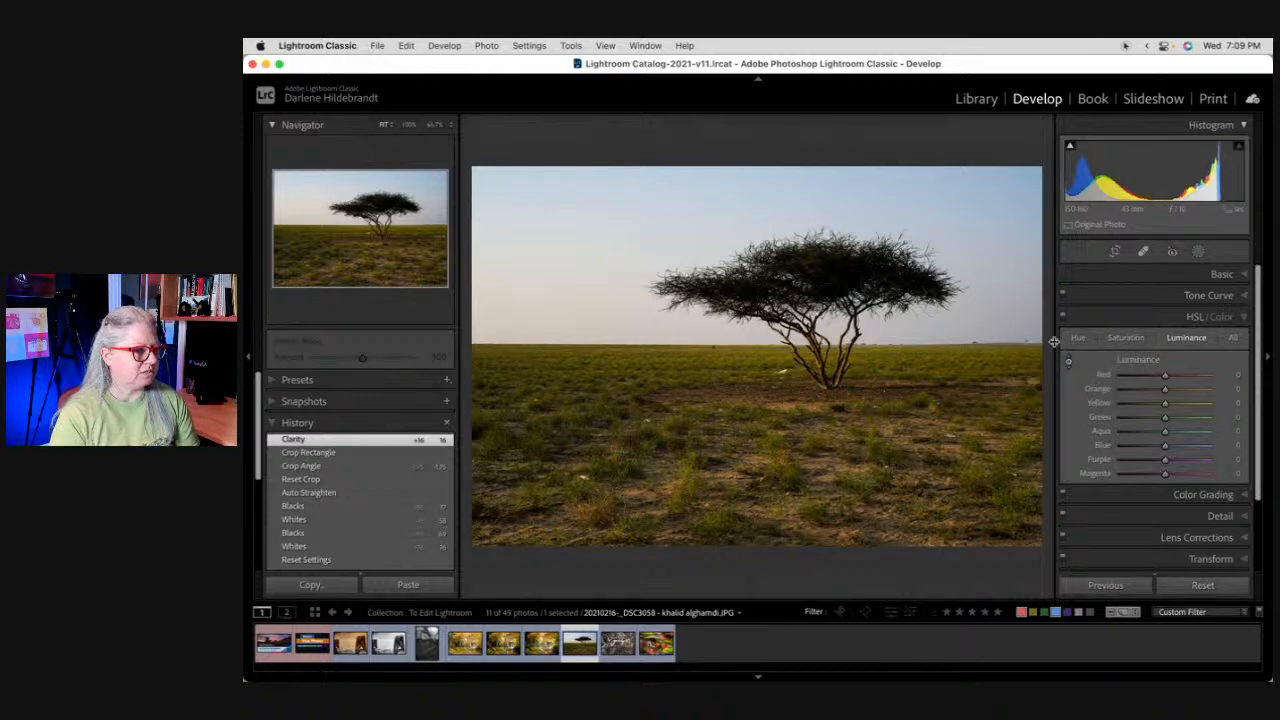
drag(1009, 268, 1009, 375)
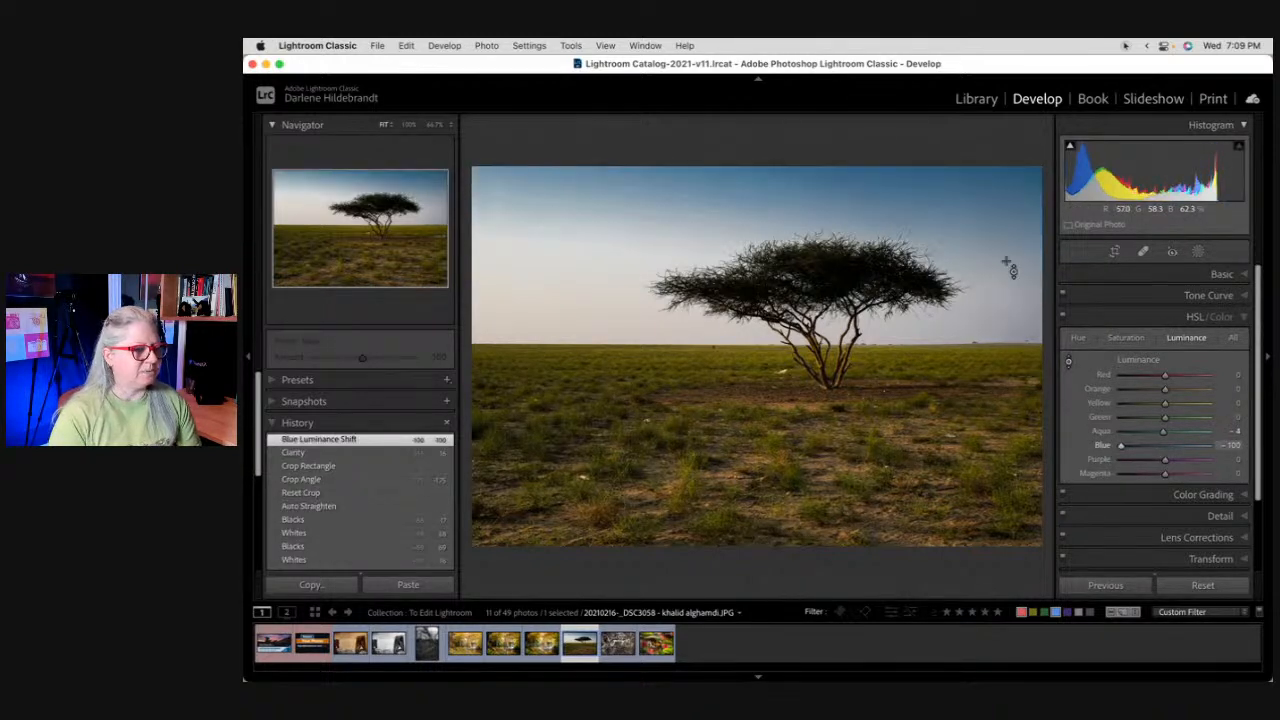
Step: Inspect the enlarged sky around the tree, reset the Blue luminance, and set Blue to -28 and Aqua to -7
key(super+=)
key(super+=)
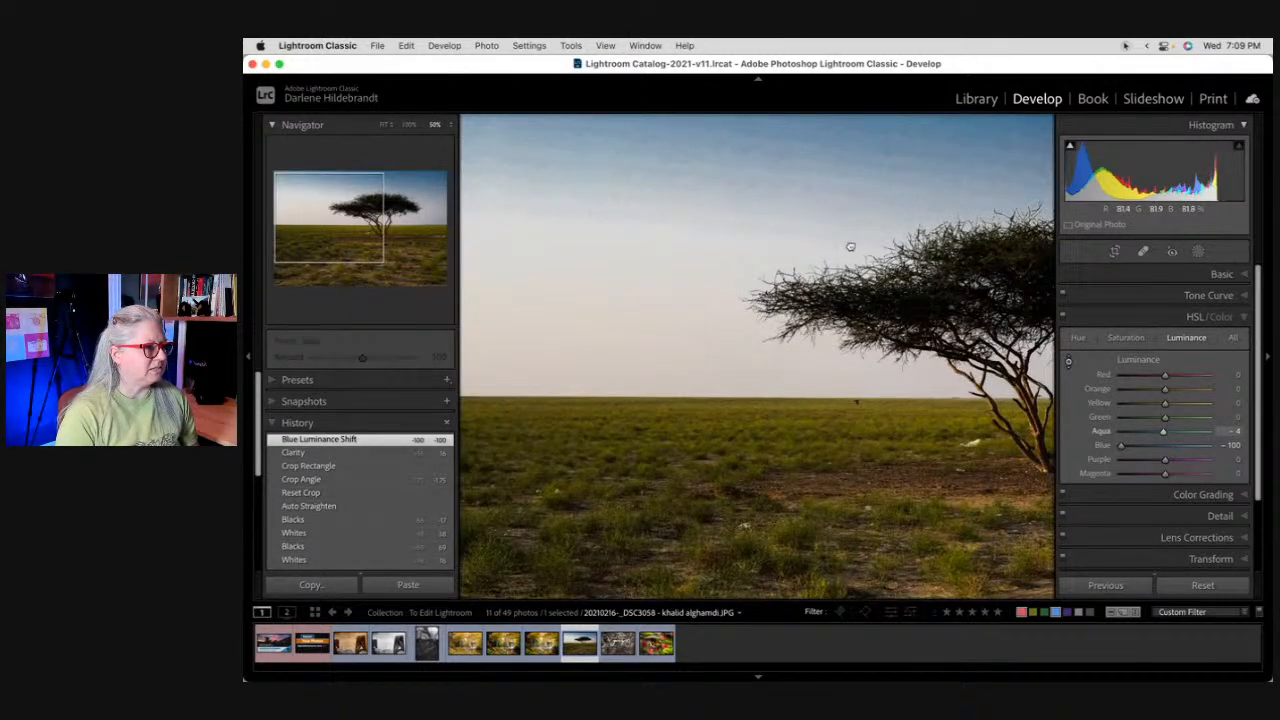
drag(852, 248, 532, 288)
key(super+=)
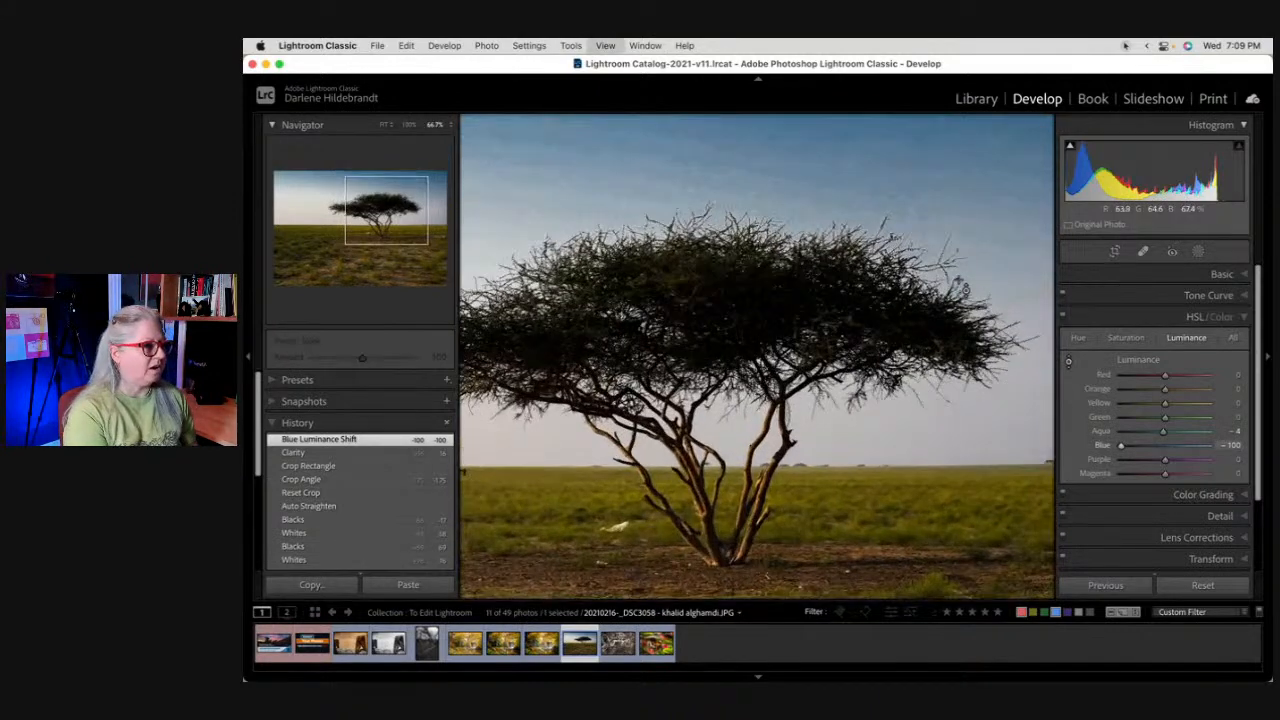
drag(948, 190, 566, 331)
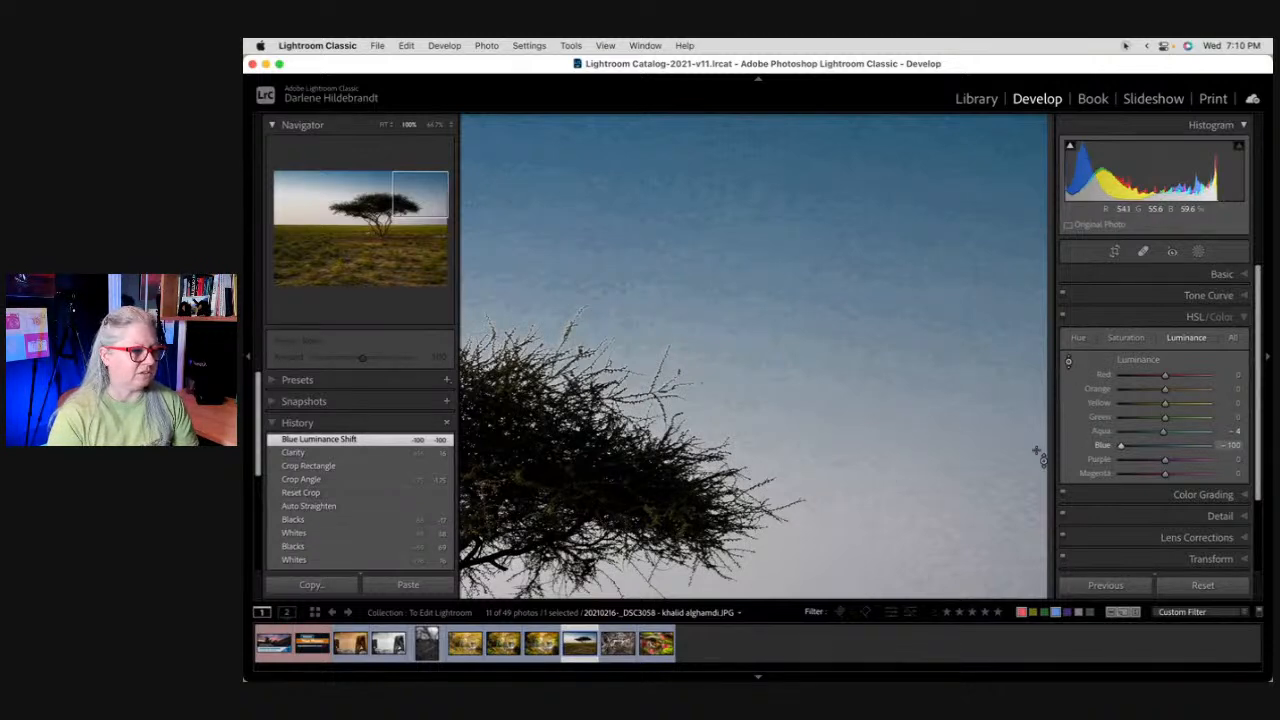
mouse_move(1121, 445)
mouse_down()
mouse_move(1147, 446)
mouse_move(1127, 445)
mouse_up()
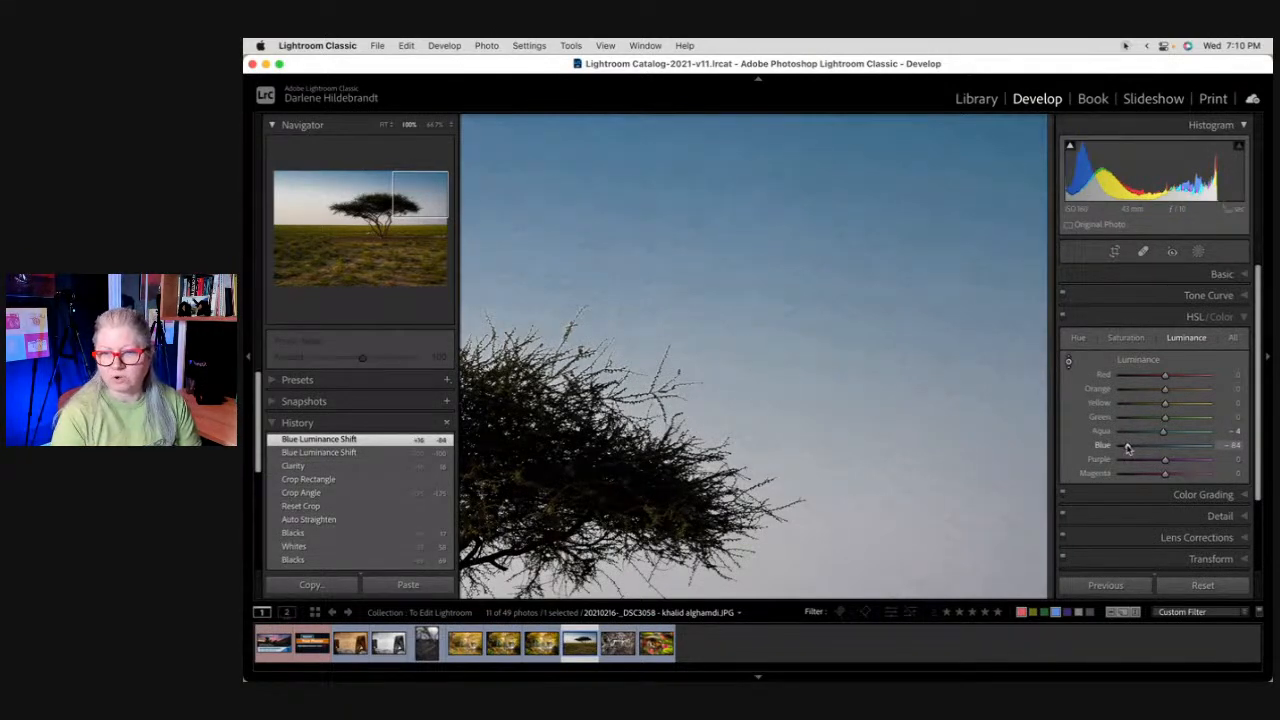
double_click(1127, 445)
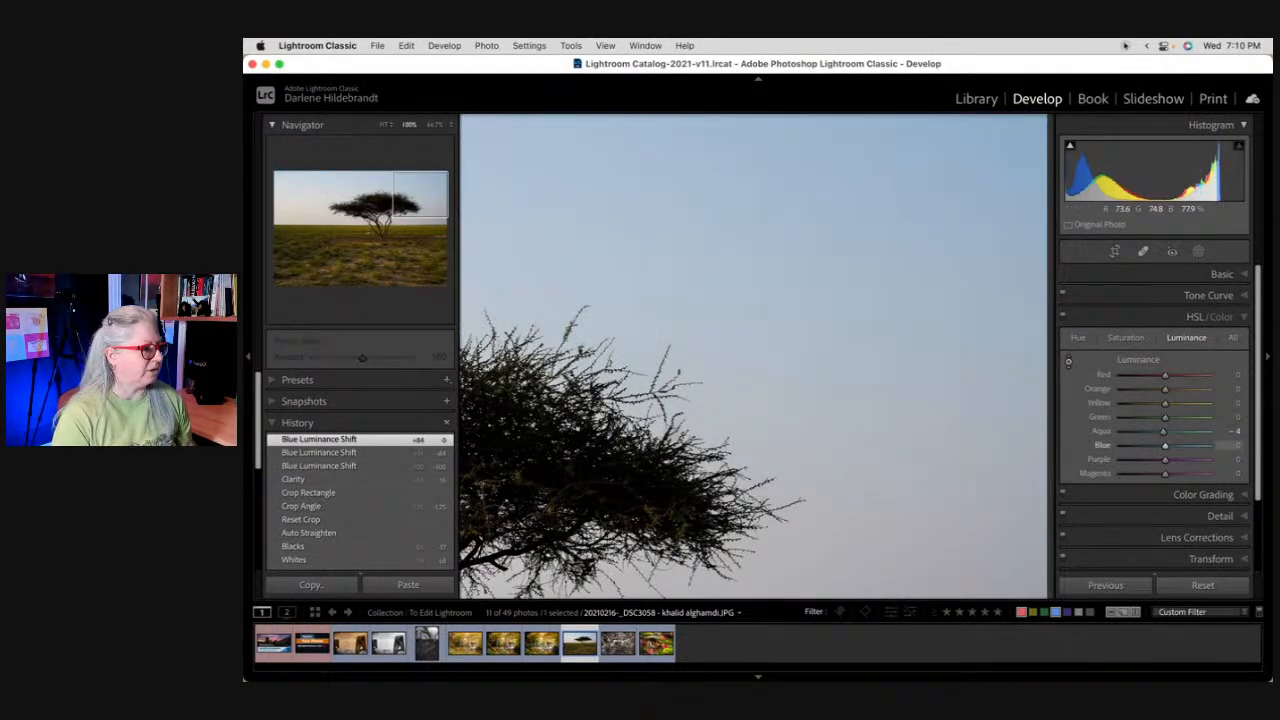
click(630, 362)
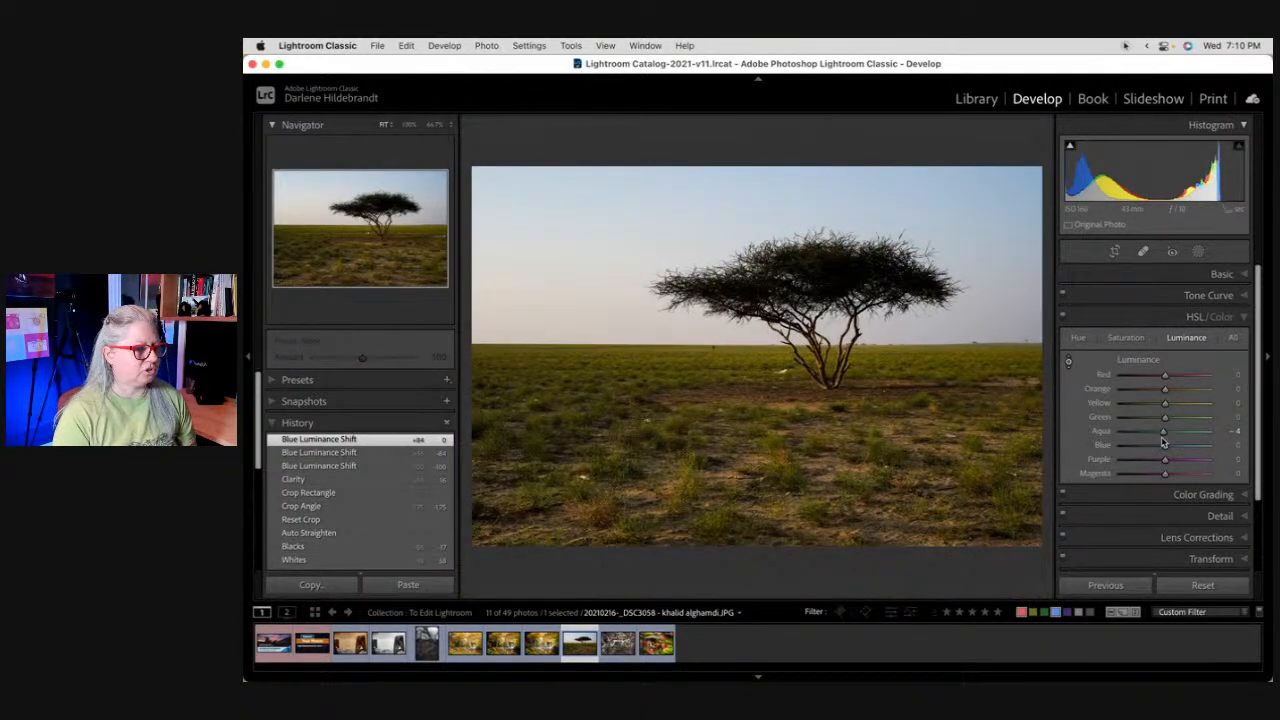
mouse_move(1165, 445)
mouse_down()
mouse_move(1153, 445)
mouse_move(1160, 432)
mouse_up()
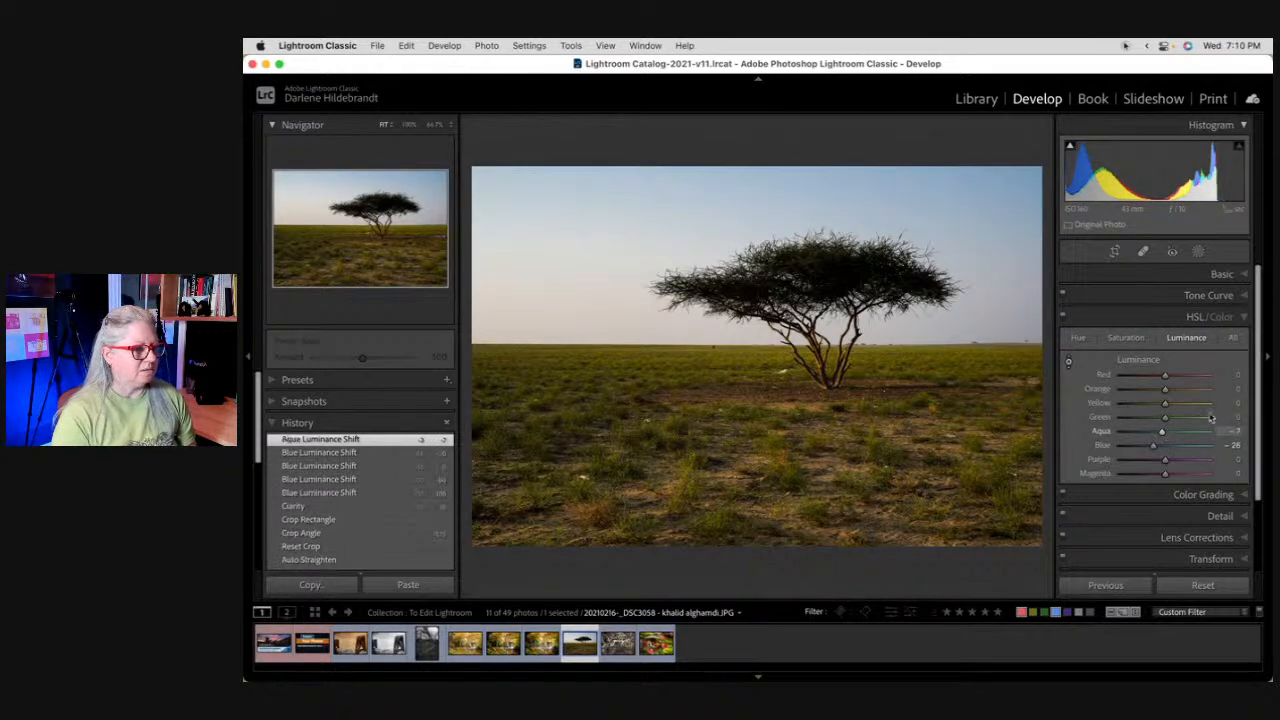
Step: Create a sky mask, hide its overlay, lower its Exposure slightly and set its Highlights to -46
click(1200, 252)
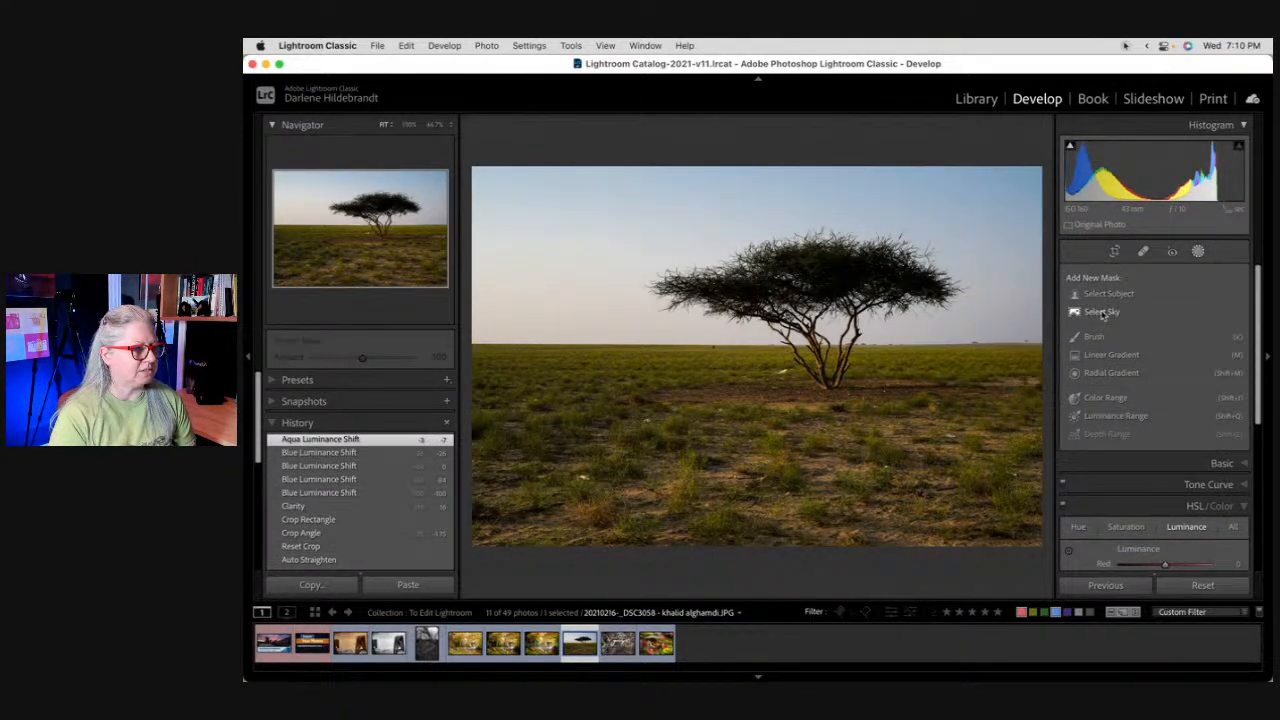
click(1102, 314)
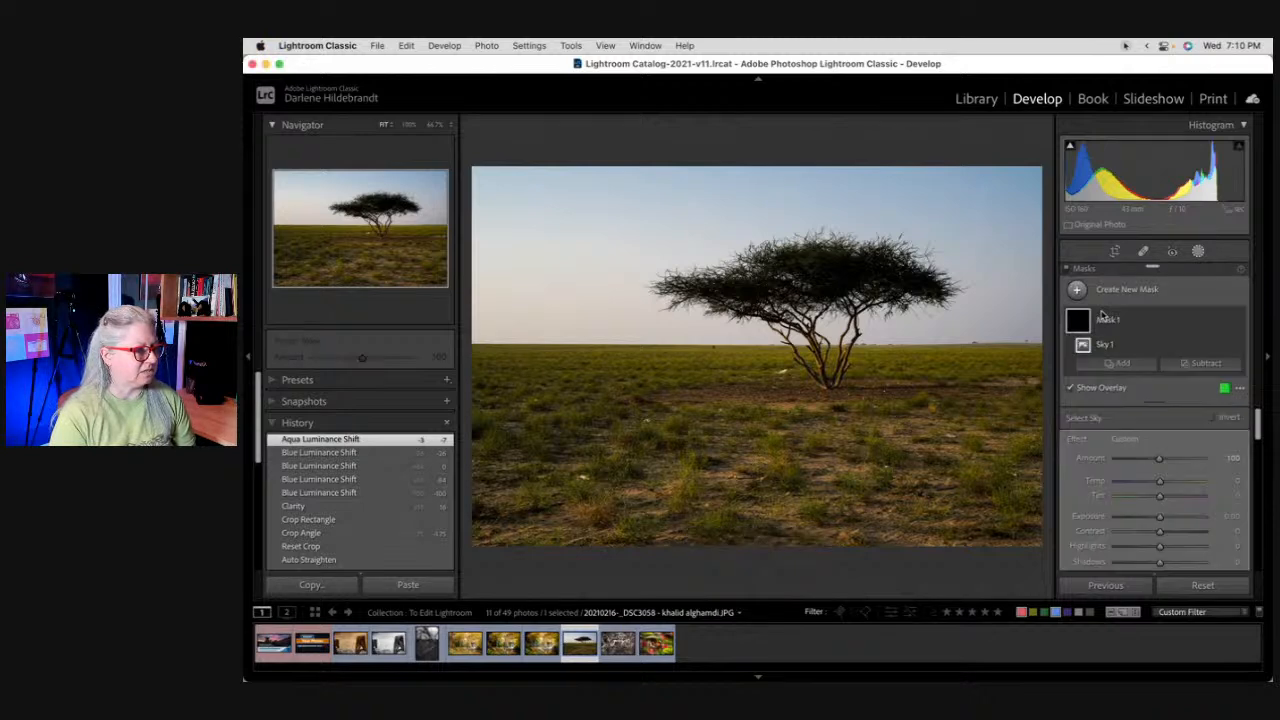
scroll(1152, 466, down, 2)
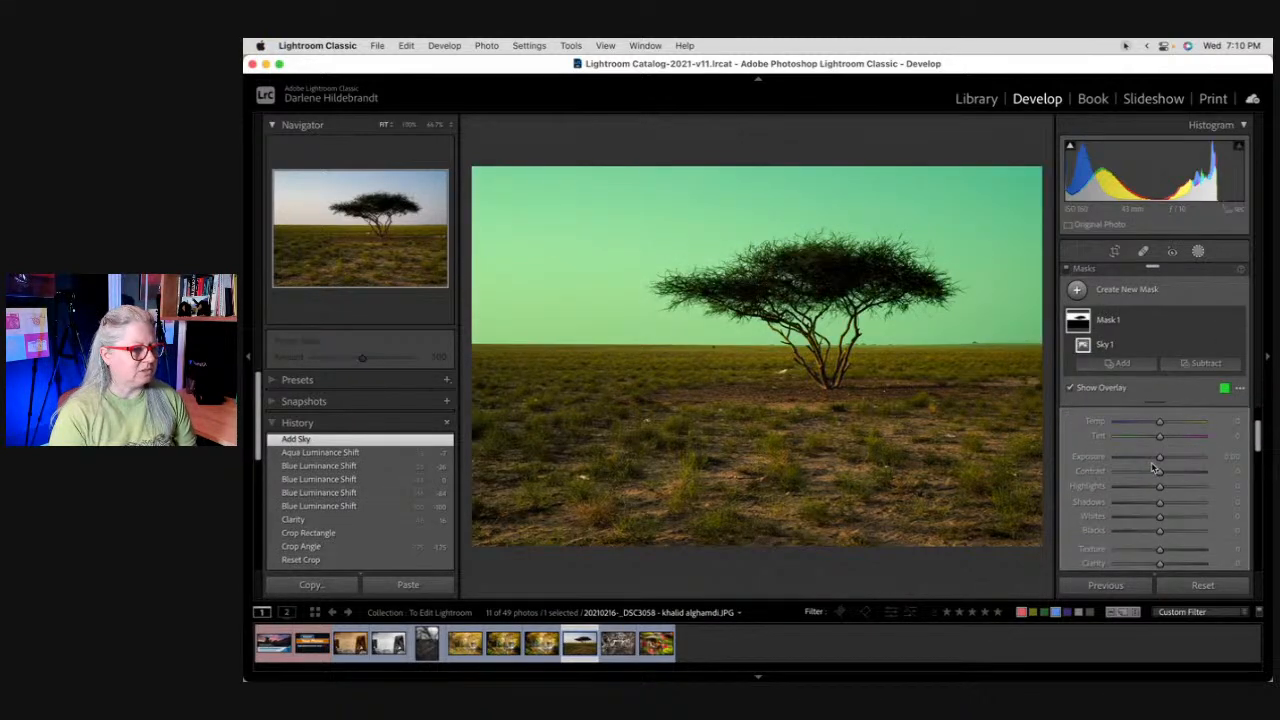
key(o)
mouse_move(1152, 458)
mouse_down()
mouse_move(1141, 458)
mouse_move(1157, 458)
mouse_up()
drag(1159, 487, 1140, 487)
Step: Detach the Masks panel from the adjustment sliders and place it over the photo's upper corner
scroll(1140, 487, down, 3)
scroll(1140, 487, down, 5)
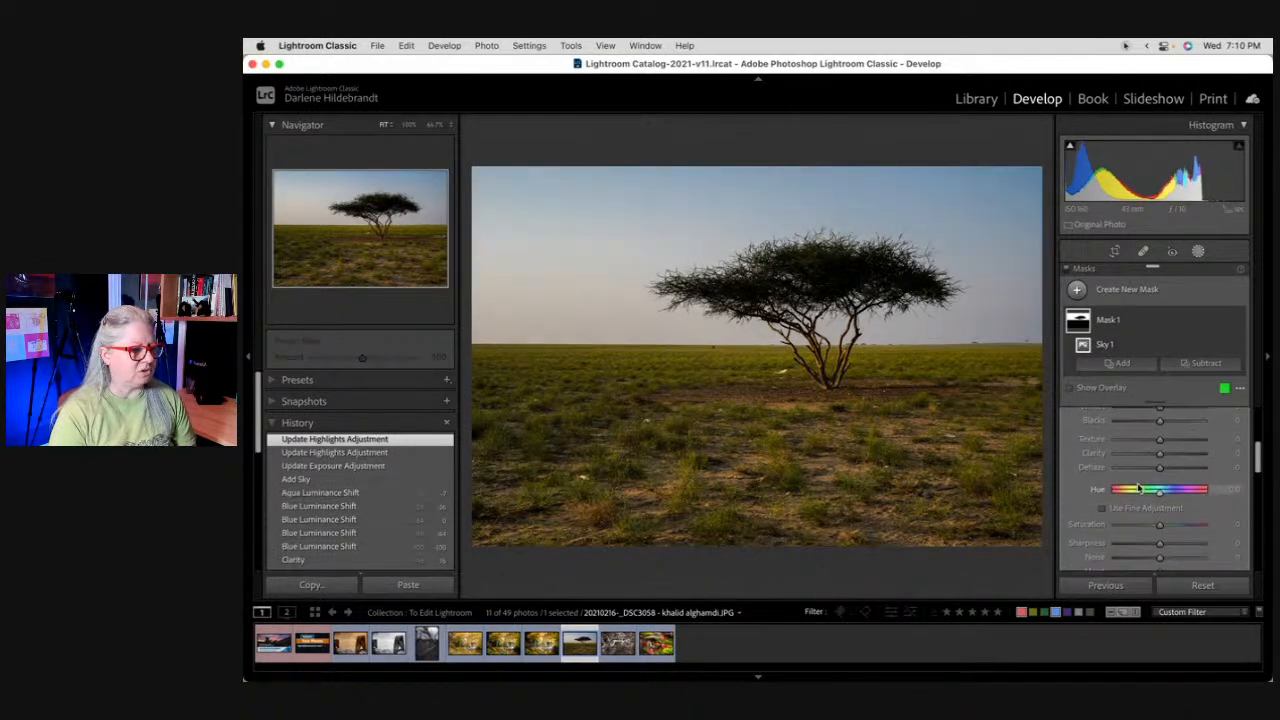
drag(1193, 272, 982, 123)
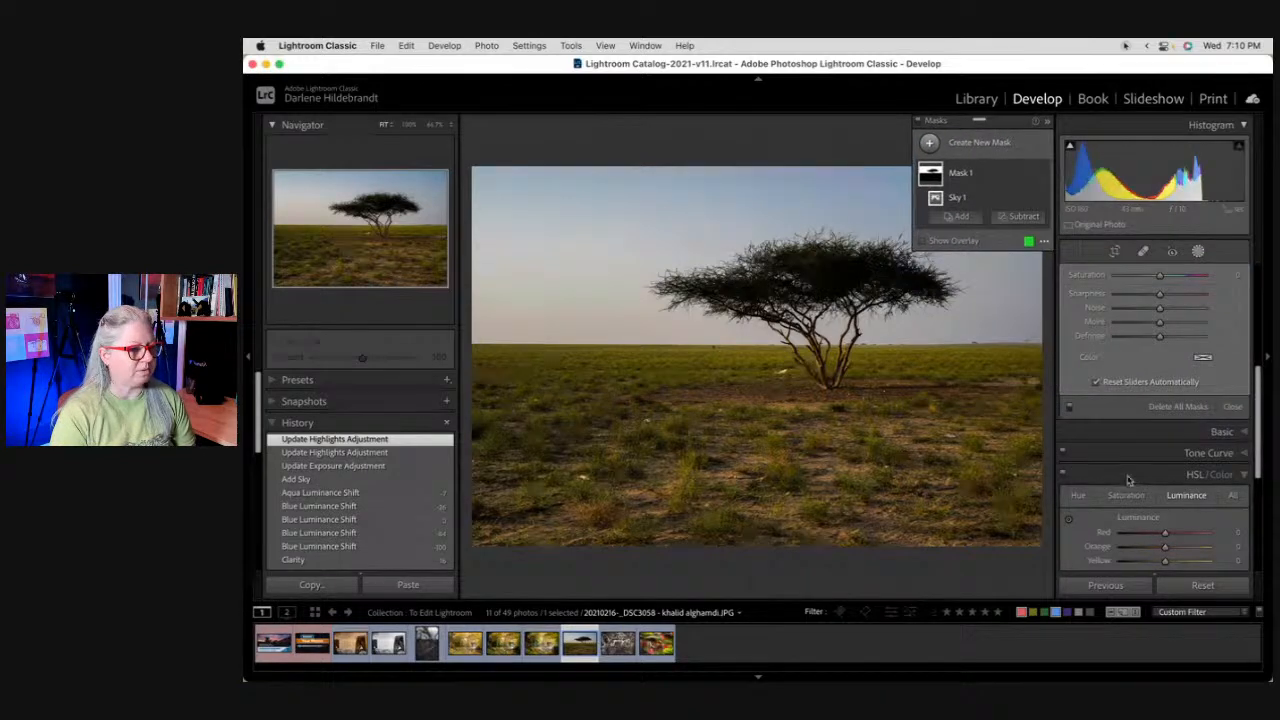
scroll(1170, 451, up, 4)
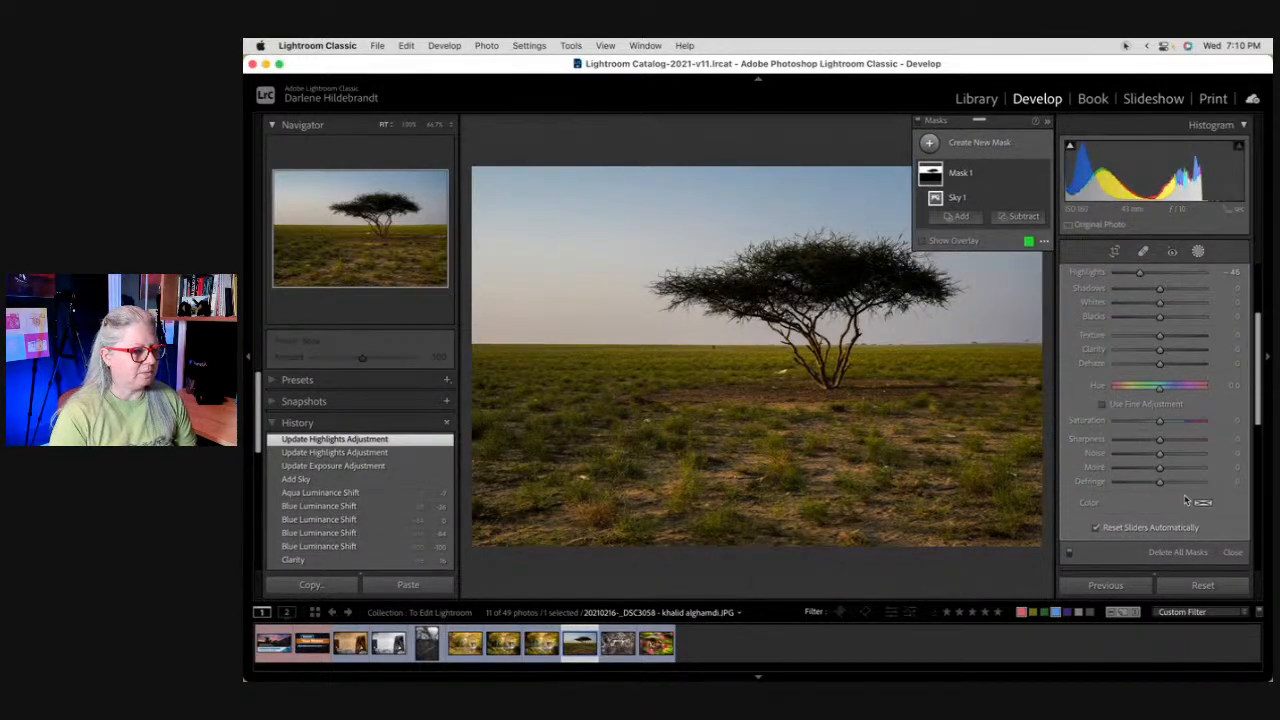
Step: Try a warmer Temp on the sky mask, and reset it to the default
scroll(1157, 480, up, 5)
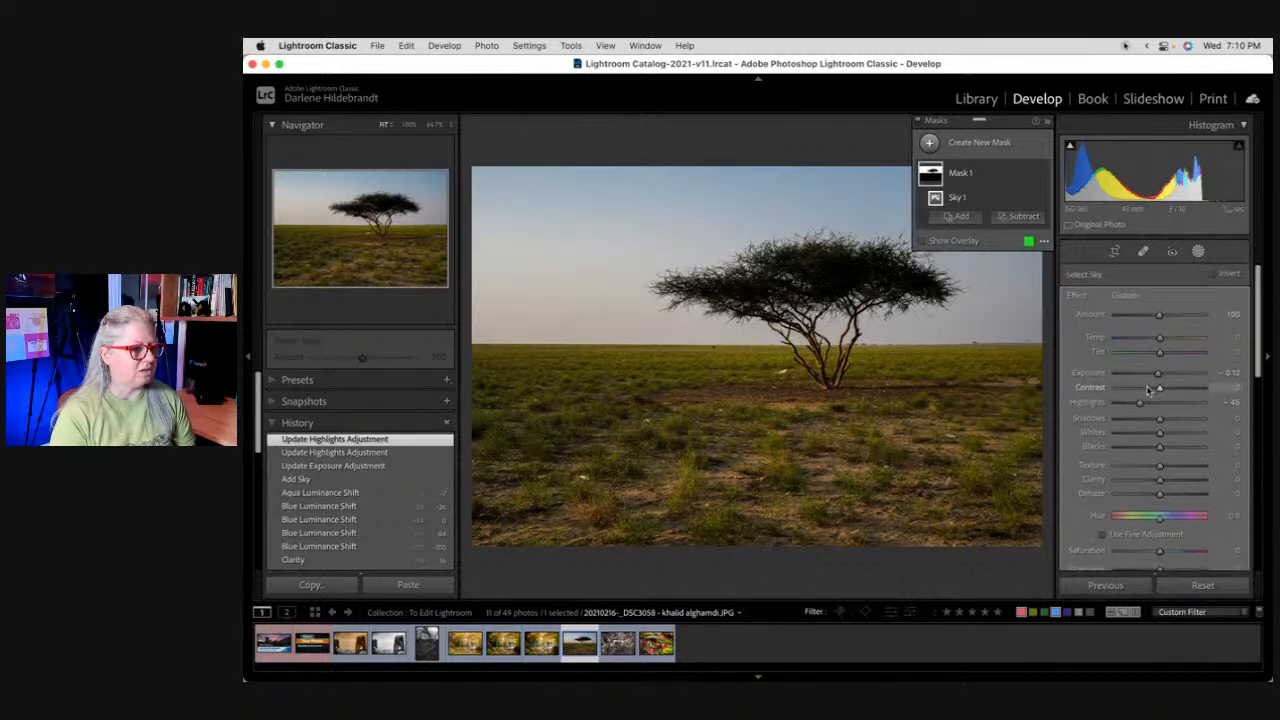
mouse_move(1160, 340)
mouse_down()
mouse_move(1185, 338)
mouse_move(1137, 338)
mouse_move(1191, 337)
mouse_move(1178, 338)
mouse_up()
double_click(1177, 338)
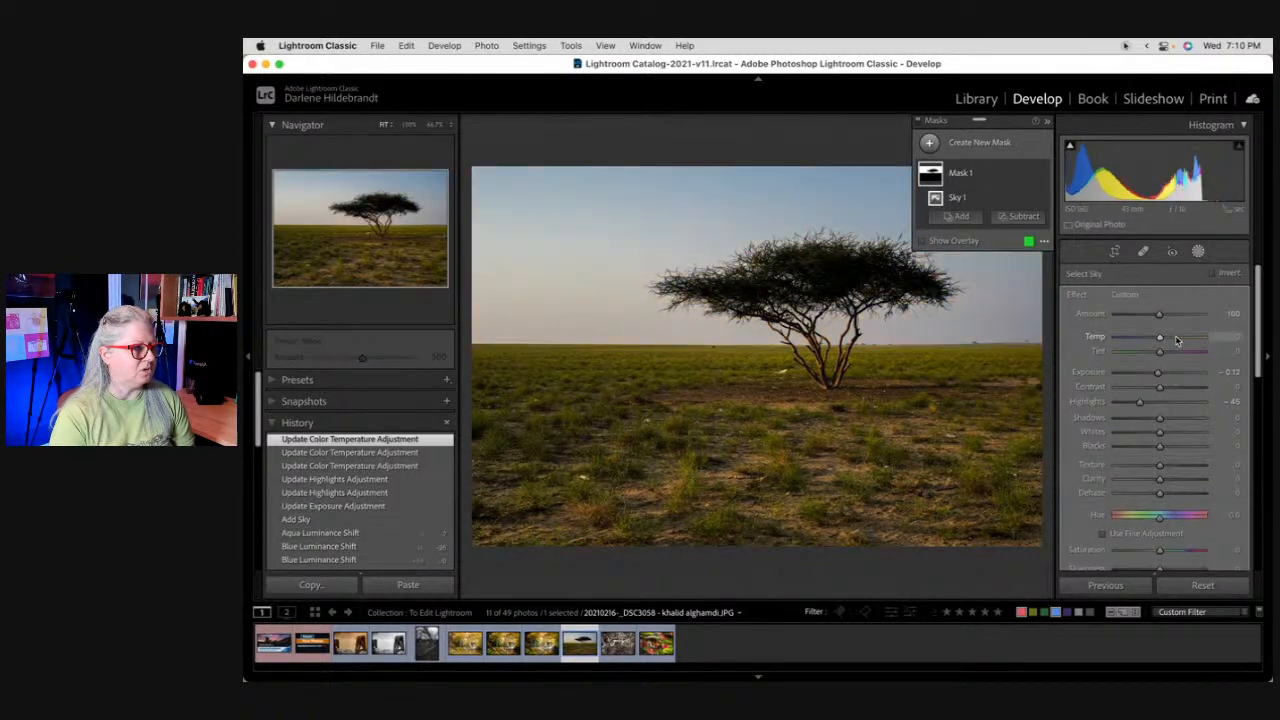
Step: Tint the sky mask with a warm orange, replace it with blue at hue 242 and saturation 66, and close masking
scroll(1177, 341, down, 5)
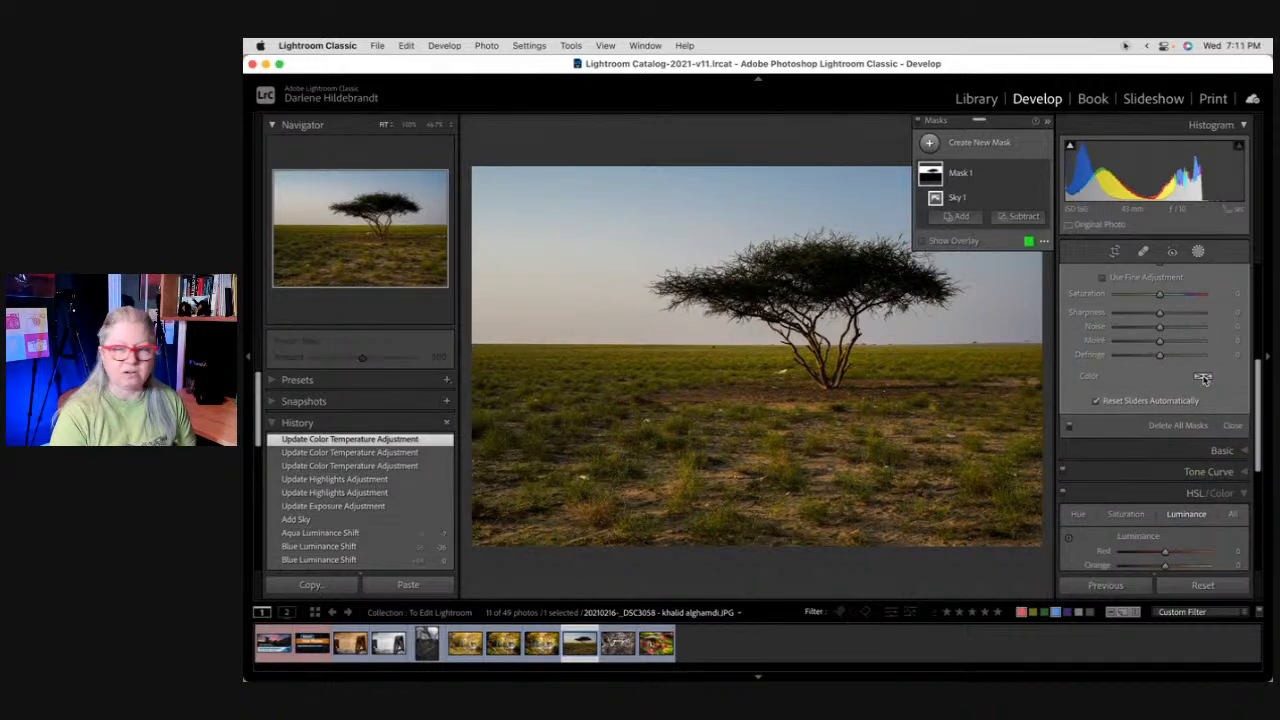
click(1203, 378)
click(955, 397)
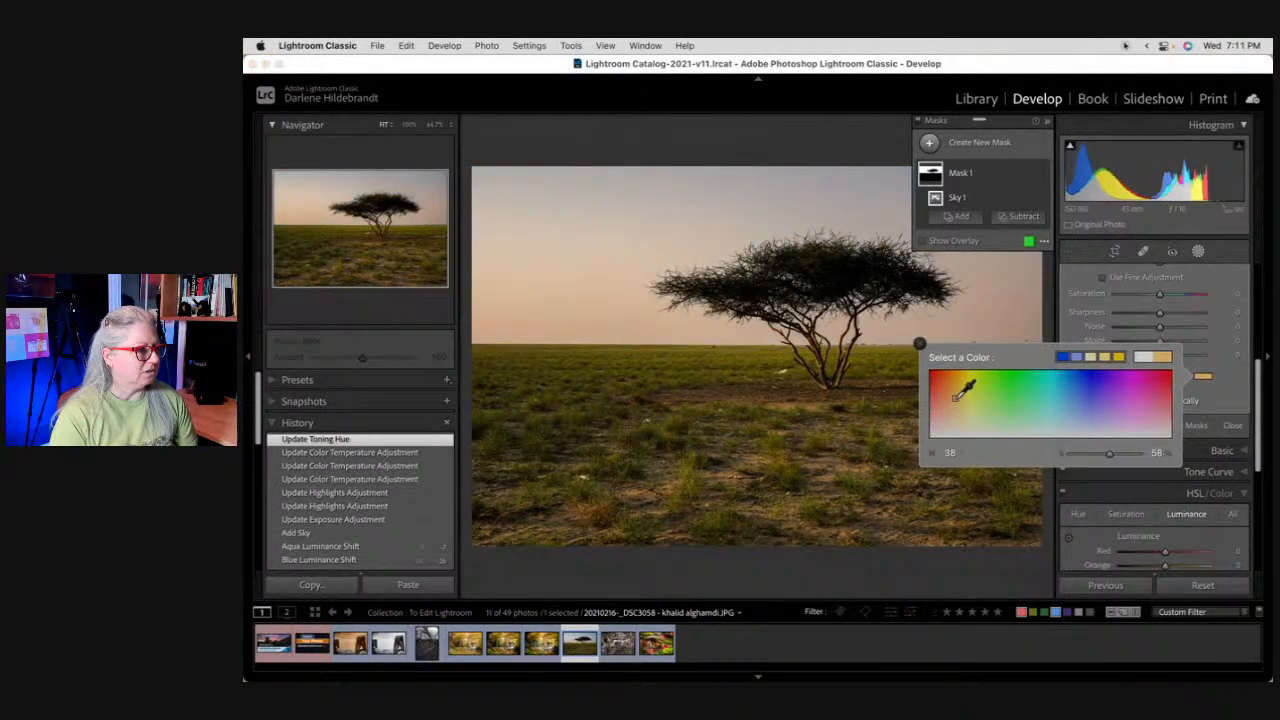
drag(957, 398, 1094, 392)
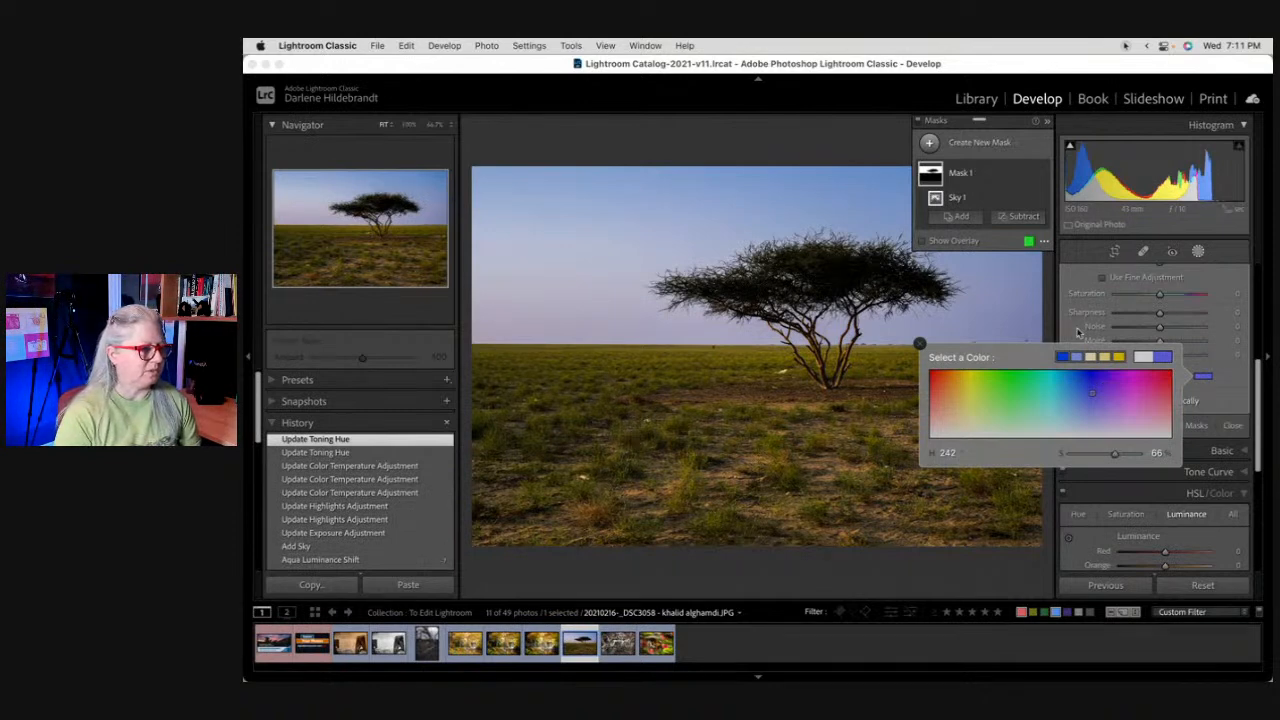
click(1078, 332)
key(shift+w)
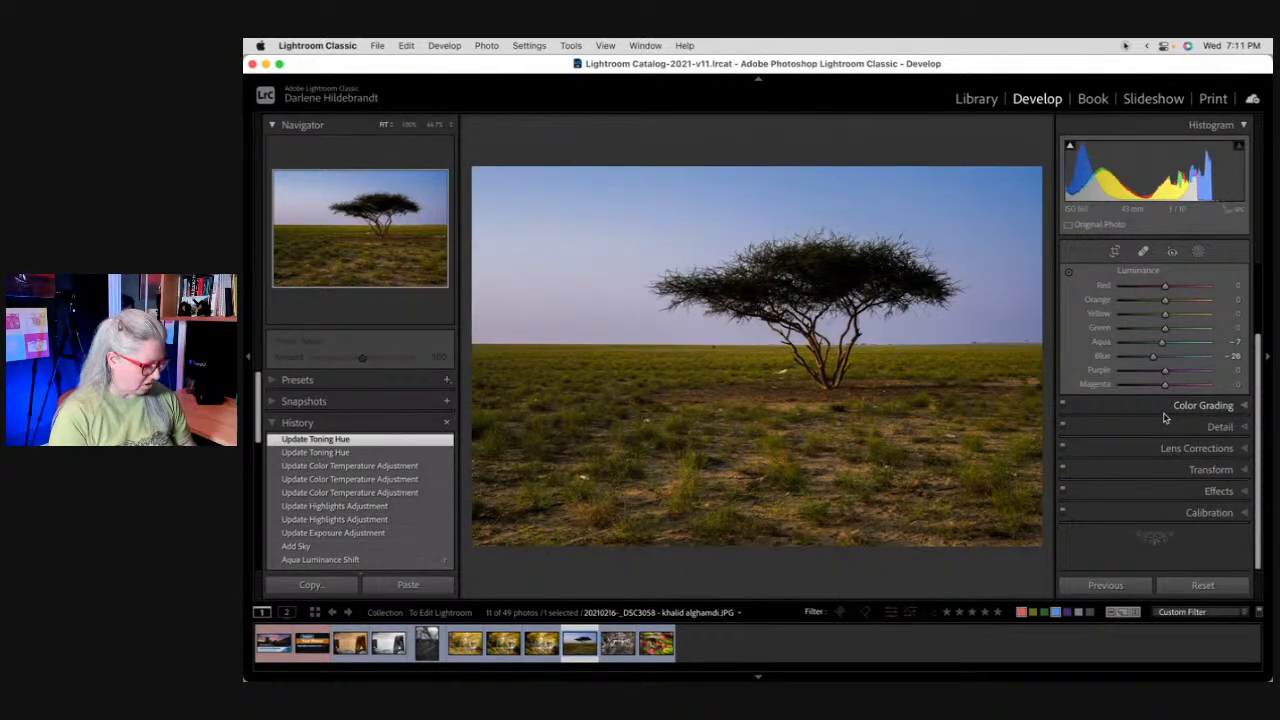
Step: Crop the tree photo tighter by trimming a little foreground, upper sky and the right edge, and apply the crop
key(r)
drag(786, 533, 789, 521)
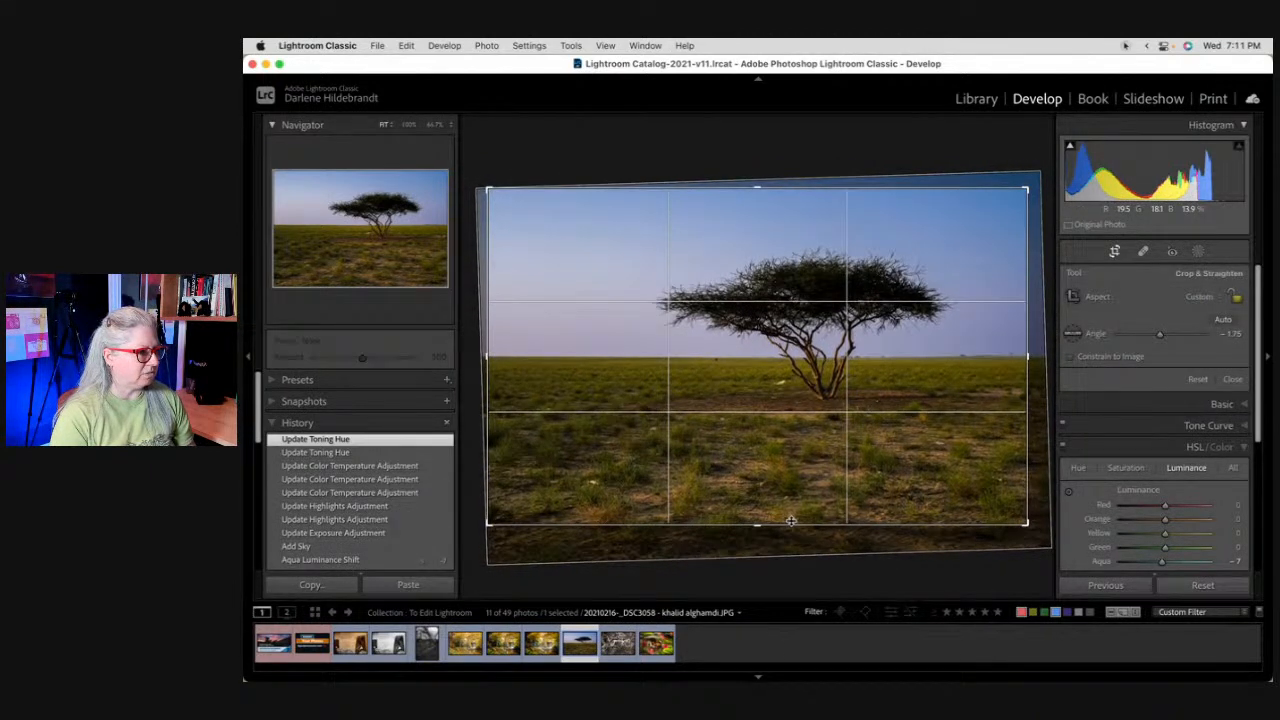
drag(772, 188, 773, 197)
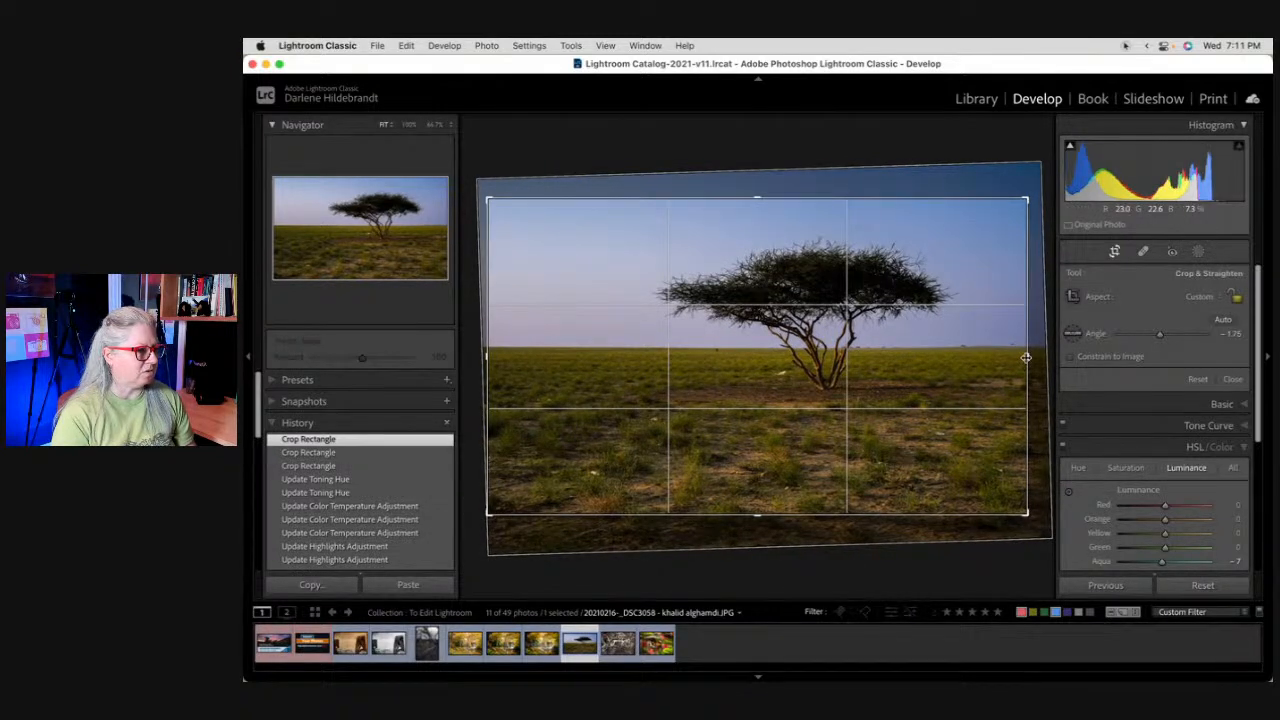
drag(1026, 357, 1015, 356)
key(r)
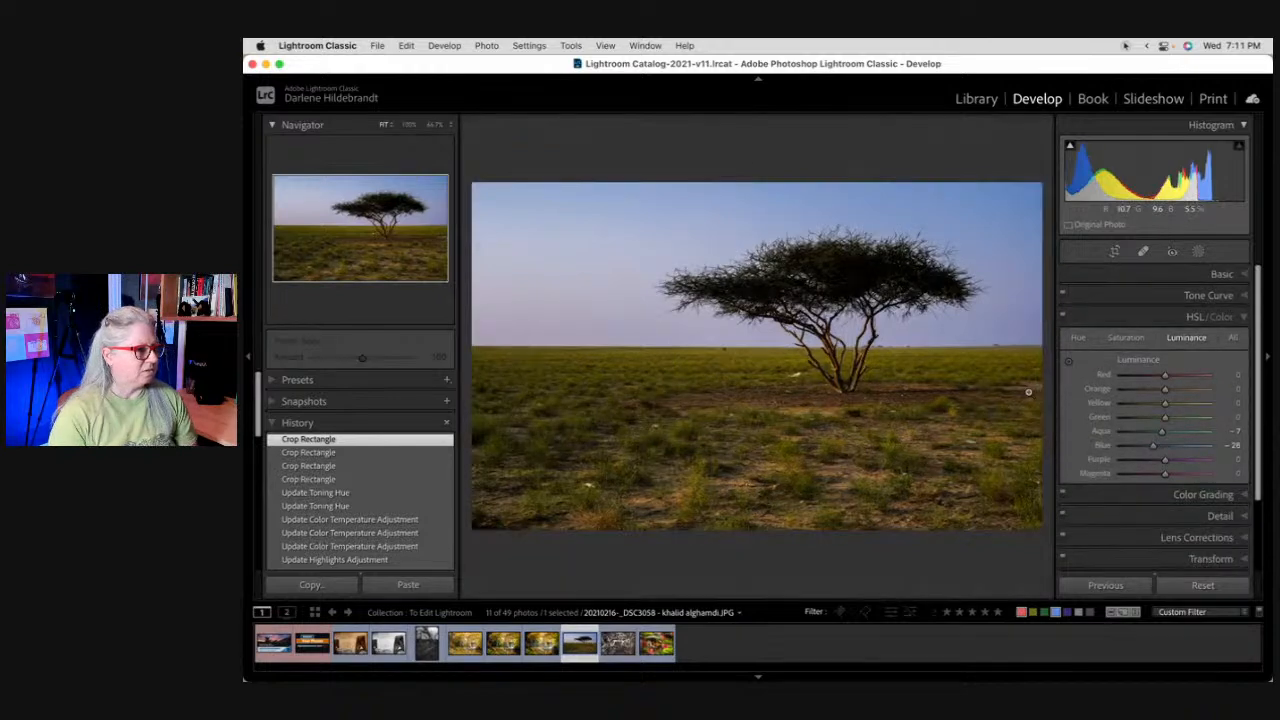
Step: Heal the small distant tree on the horizon to the right of the acacia with a smaller brush at feather 88
click(1008, 374)
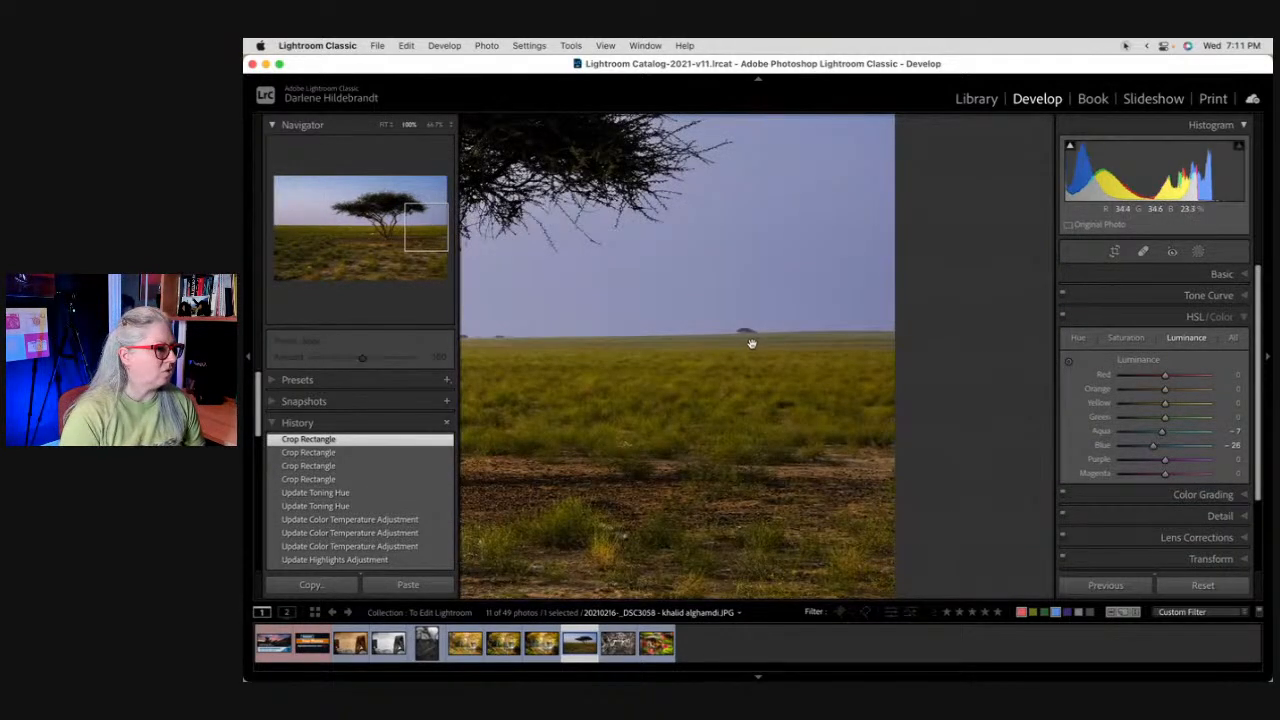
scroll(749, 344, left, 5)
scroll(749, 344, right, 5)
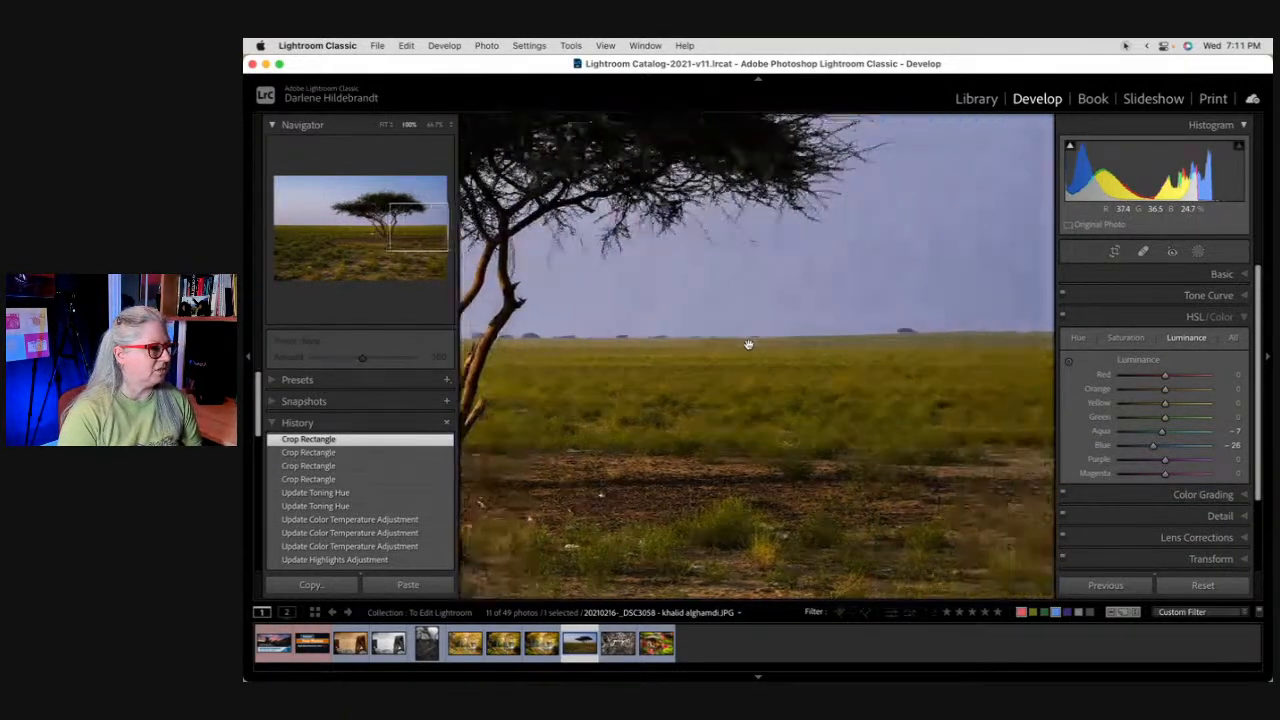
scroll(850, 339, left, 3)
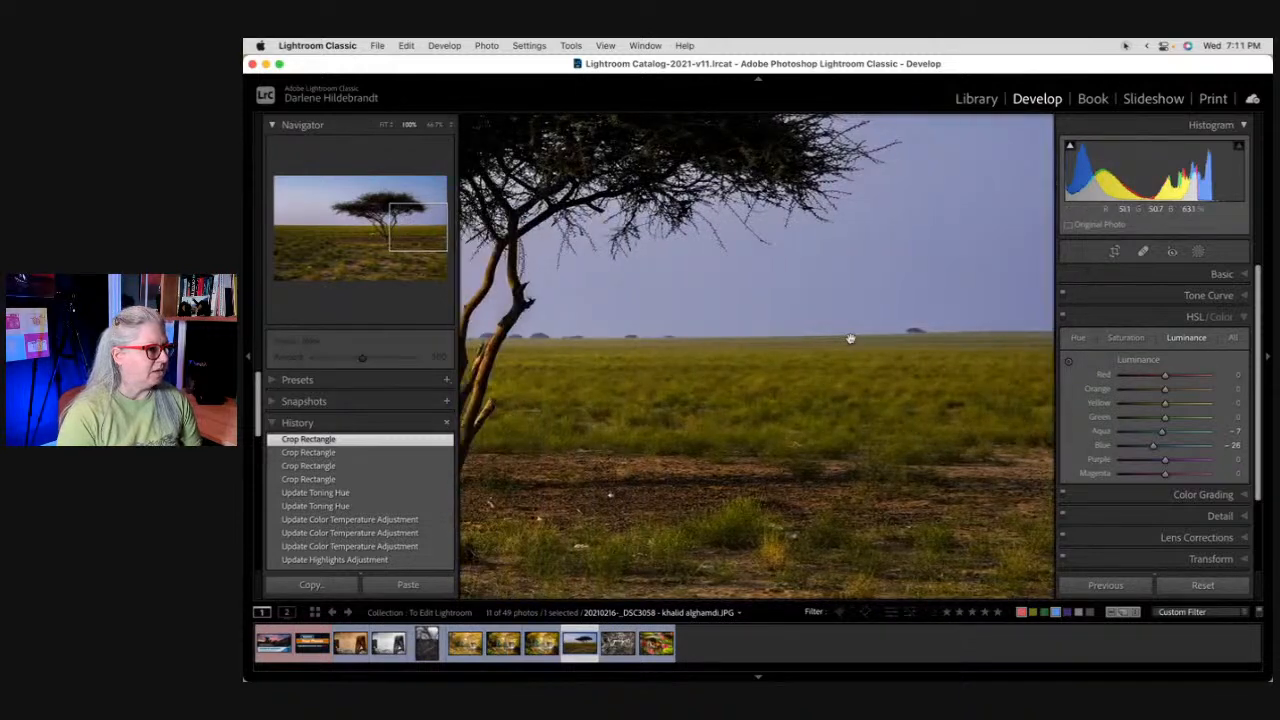
scroll(850, 339, left, 2)
scroll(850, 339, right, 3)
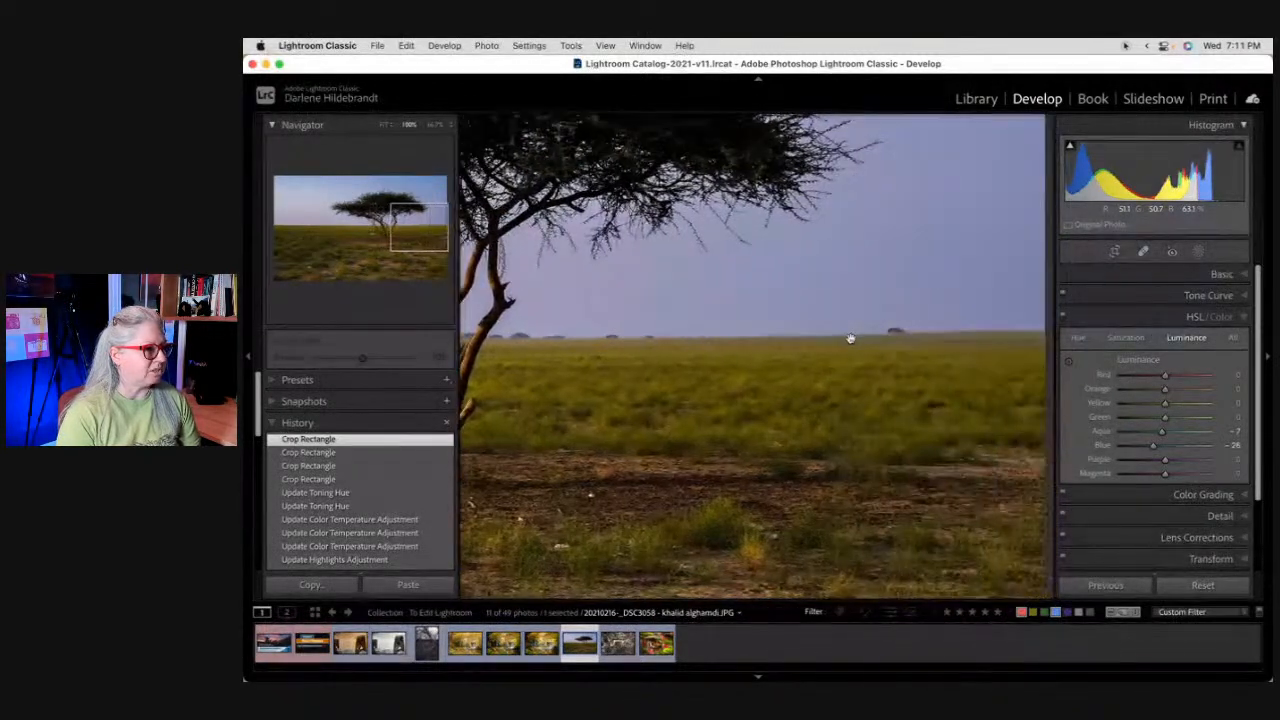
click(1143, 251)
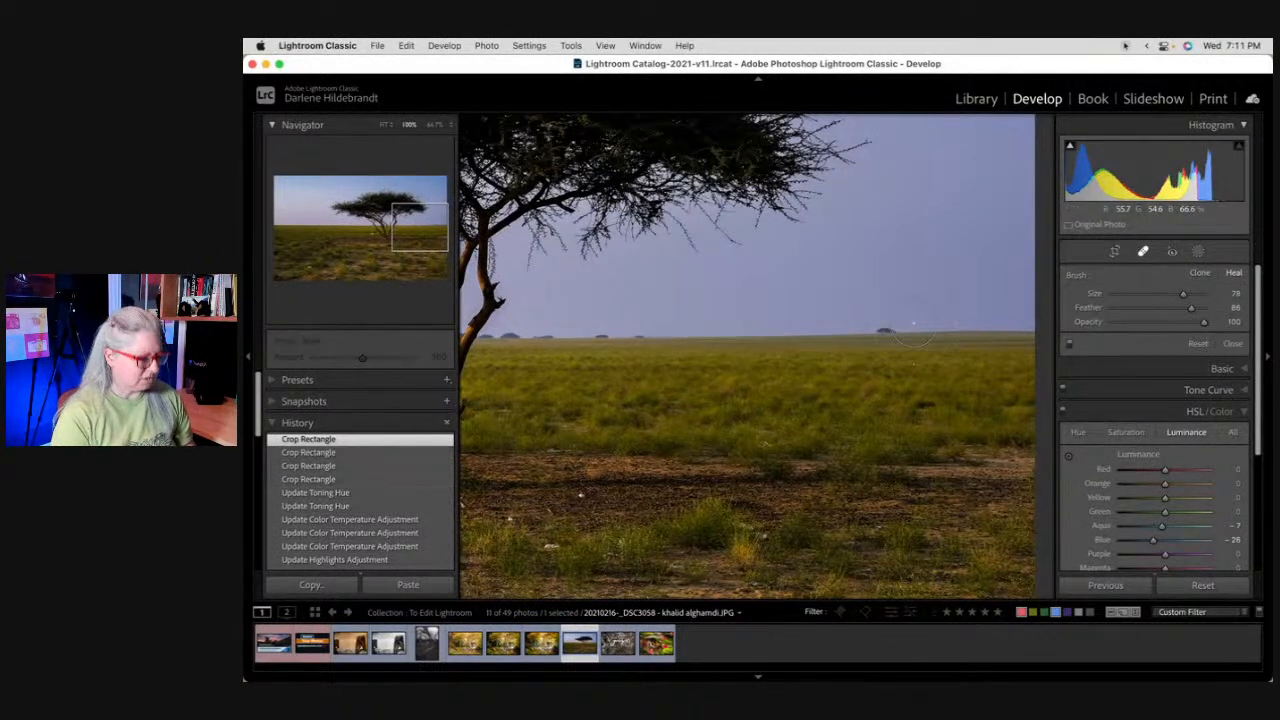
scroll(912, 323, down, 1)
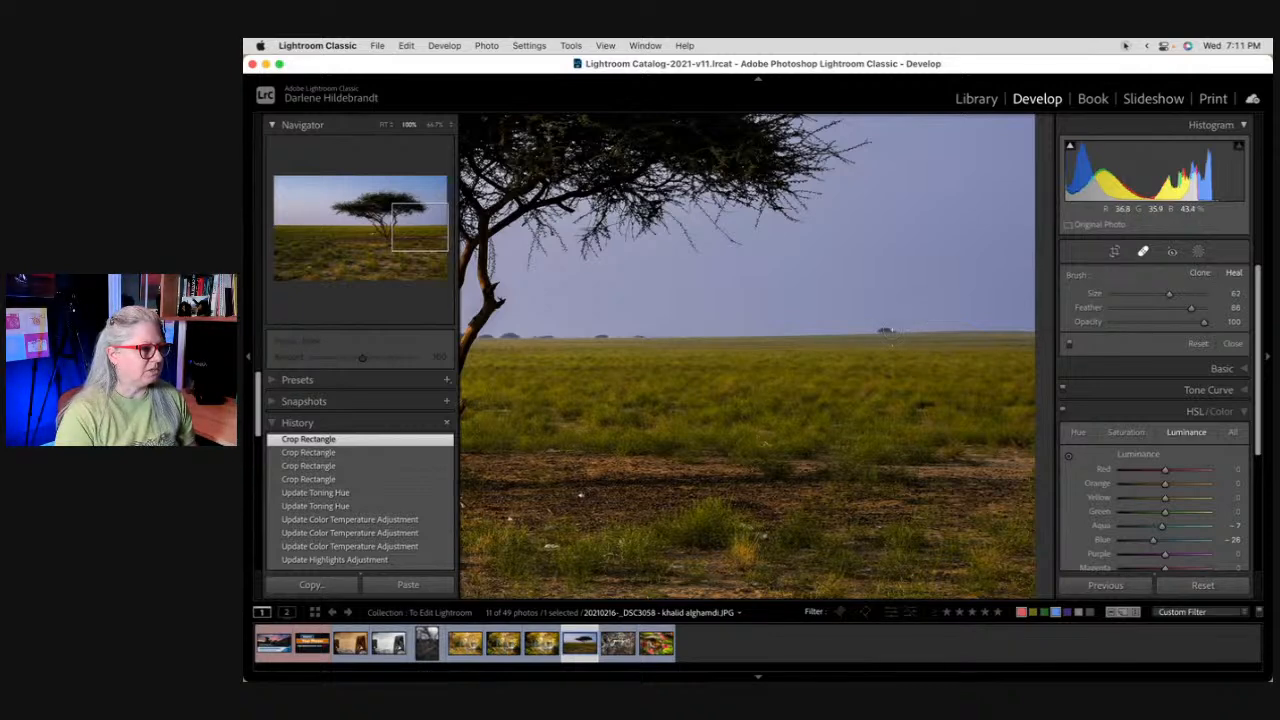
scroll(889, 329, up, 3)
click(889, 329)
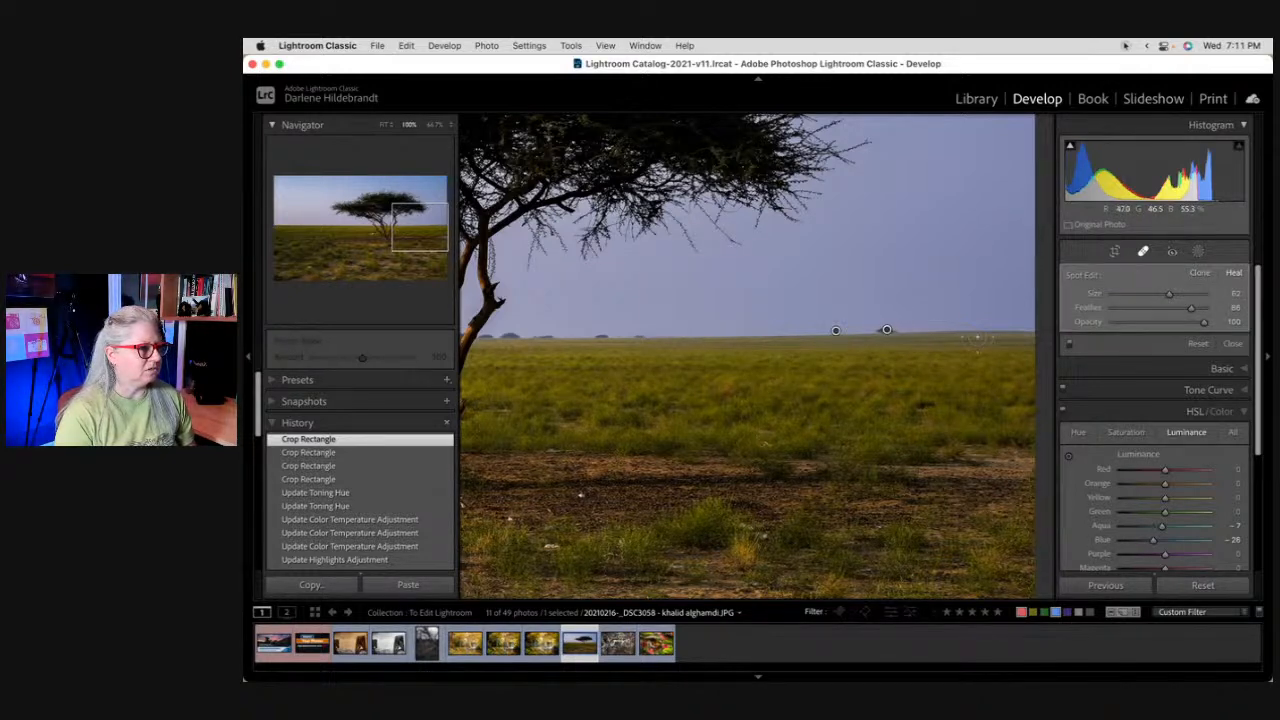
Step: Move the healing source left along the horizon to align with the spot, and set the spot's Opacity to 72
drag(826, 333, 816, 335)
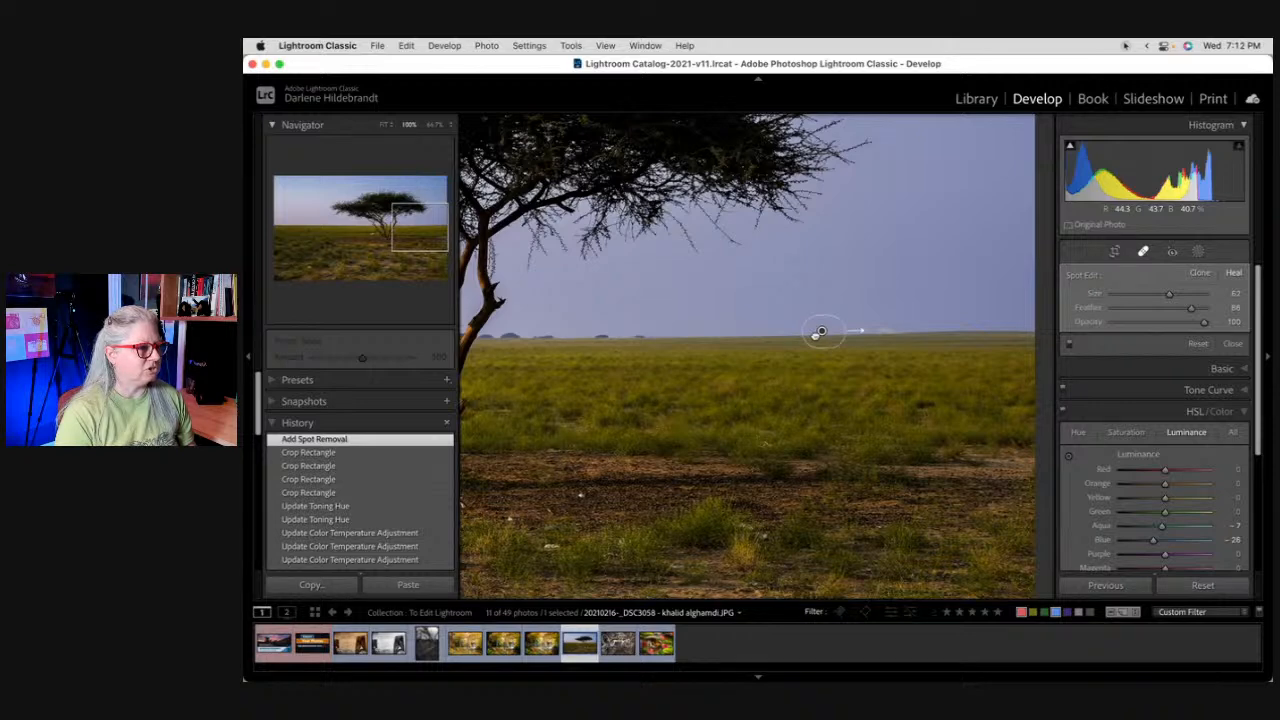
drag(819, 333, 818, 334)
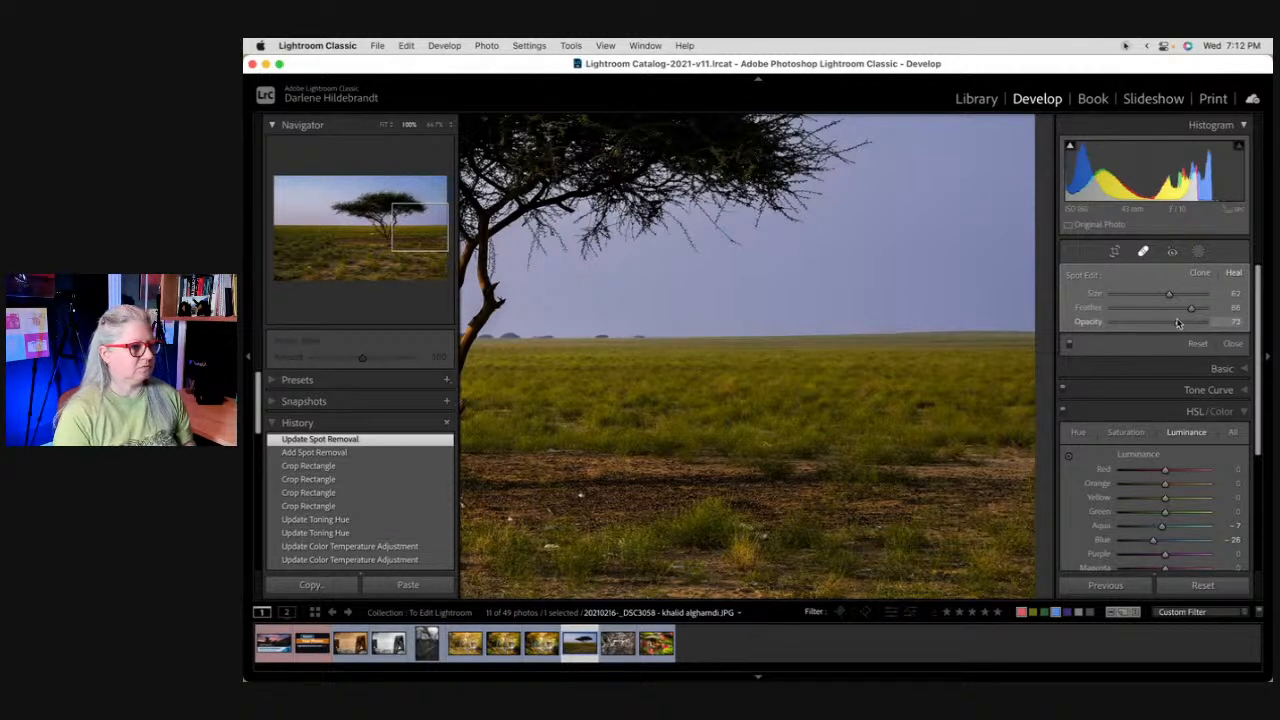
click(1178, 323)
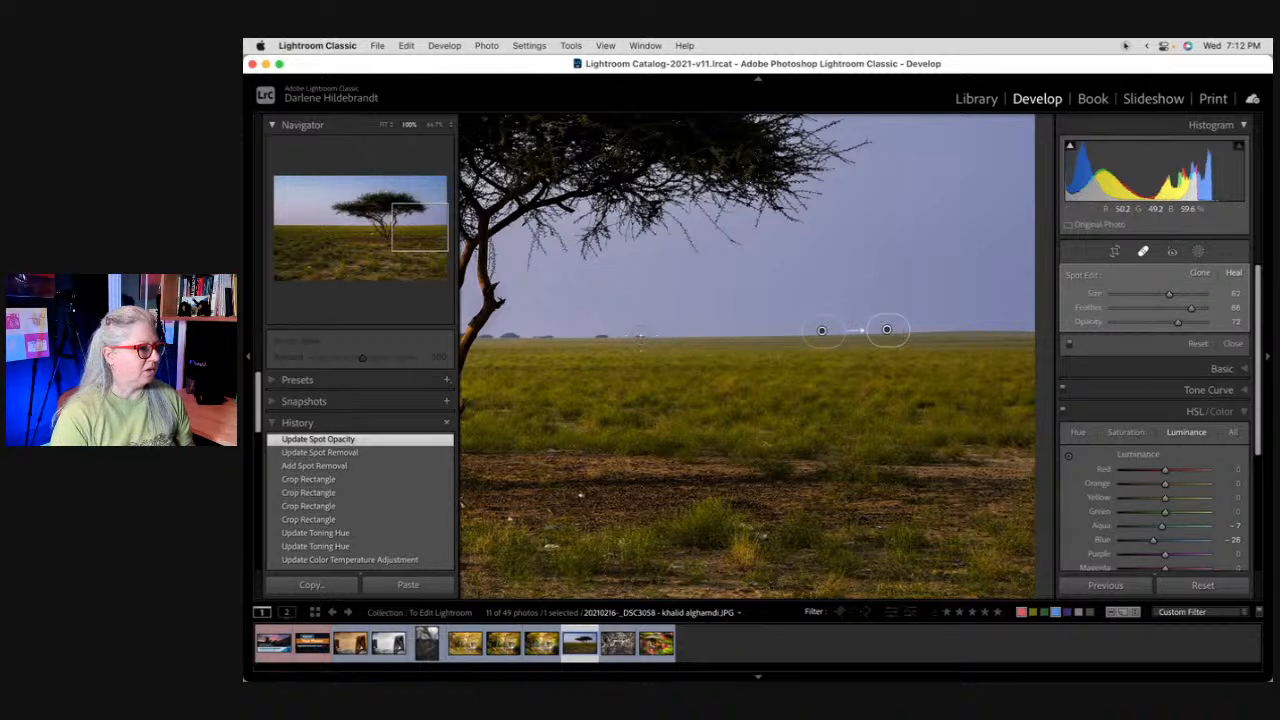
Step: Heal the small dark specks on the horizon near the trunk, sampling clean horizon to their right, and return to the full photo
click(640, 336)
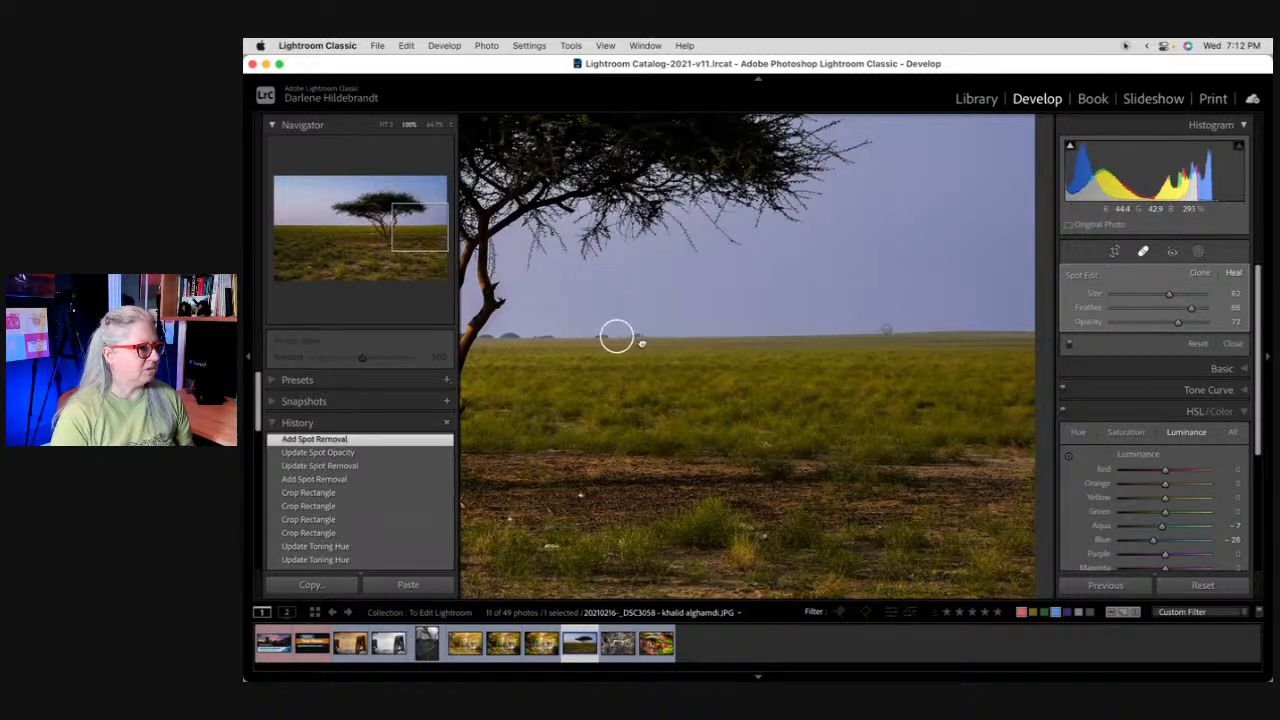
drag(641, 343, 708, 342)
key(q)
click(725, 374)
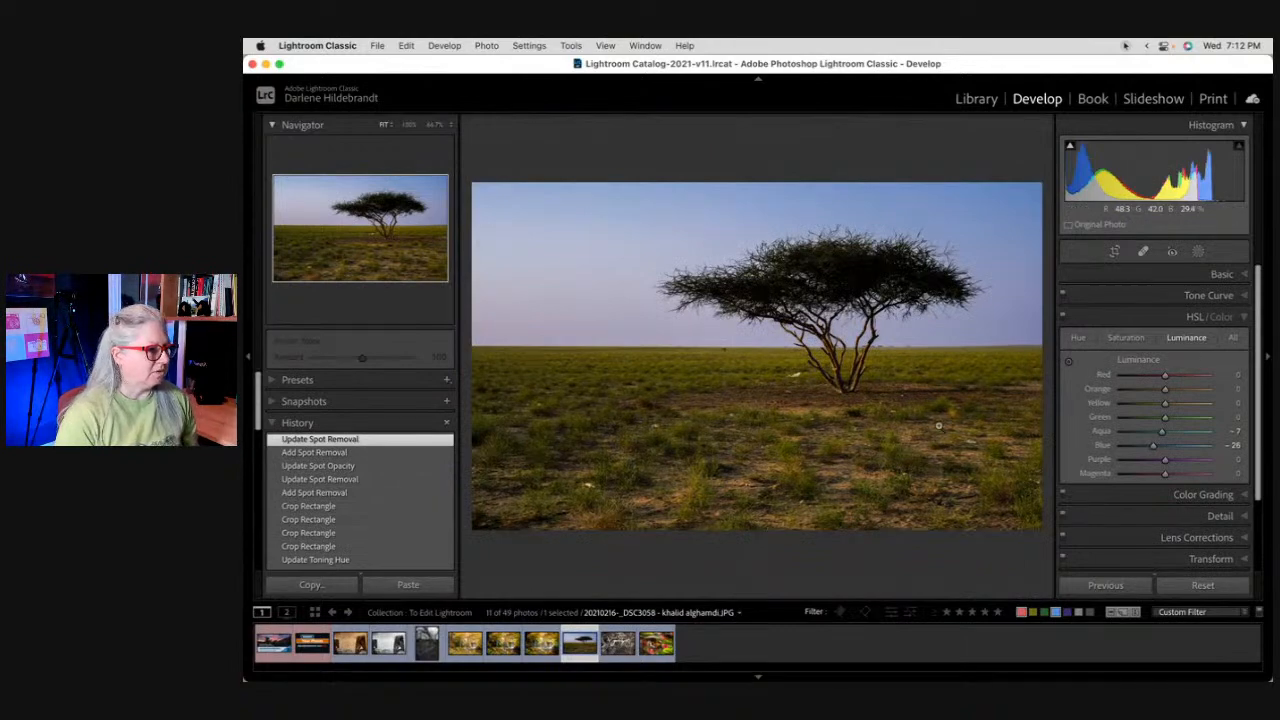
Step: Examine the enlarged grassy foreground from right to left for distracting bright spots, and return to the full photo
click(942, 456)
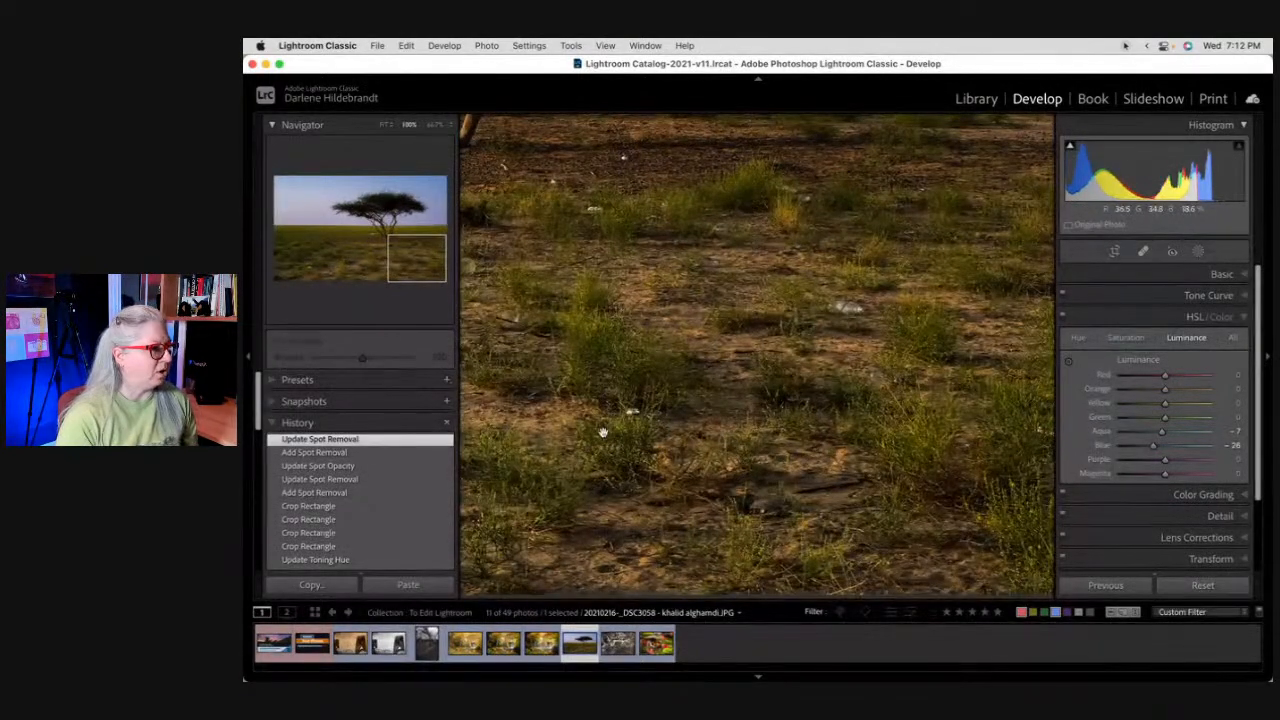
scroll(630, 402, right, 5)
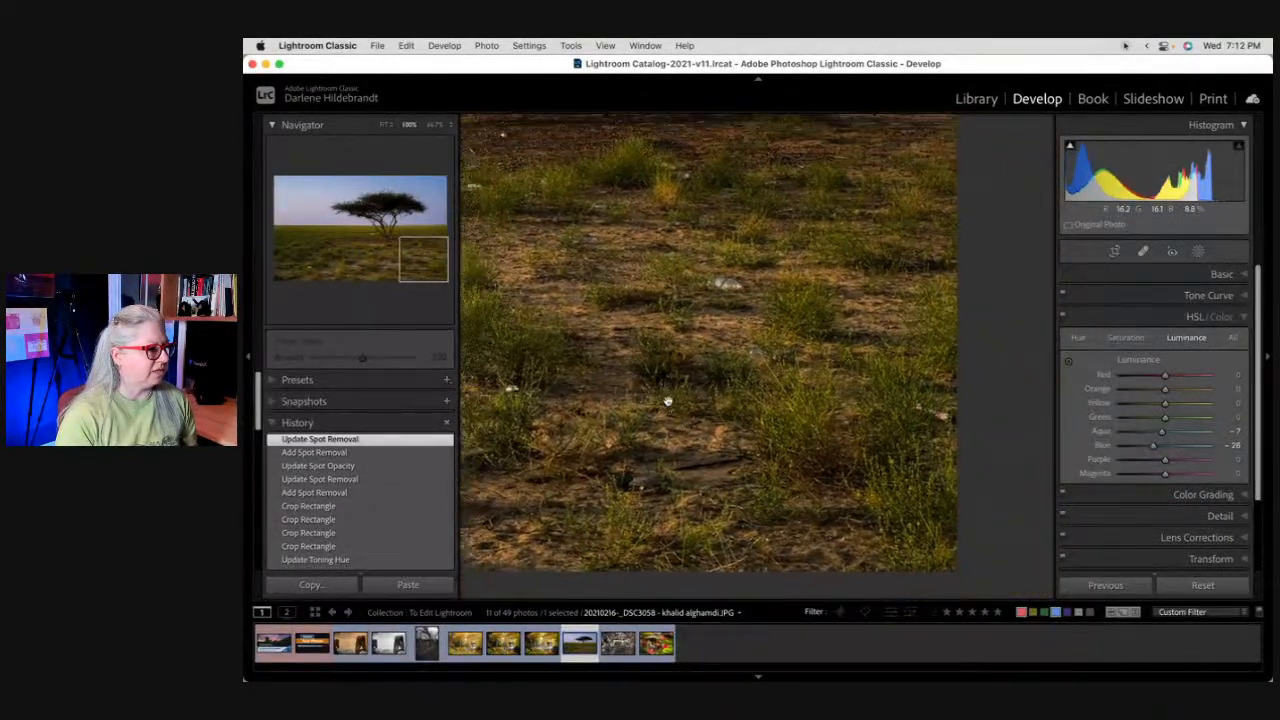
scroll(667, 401, up, 6)
scroll(667, 401, left, 4)
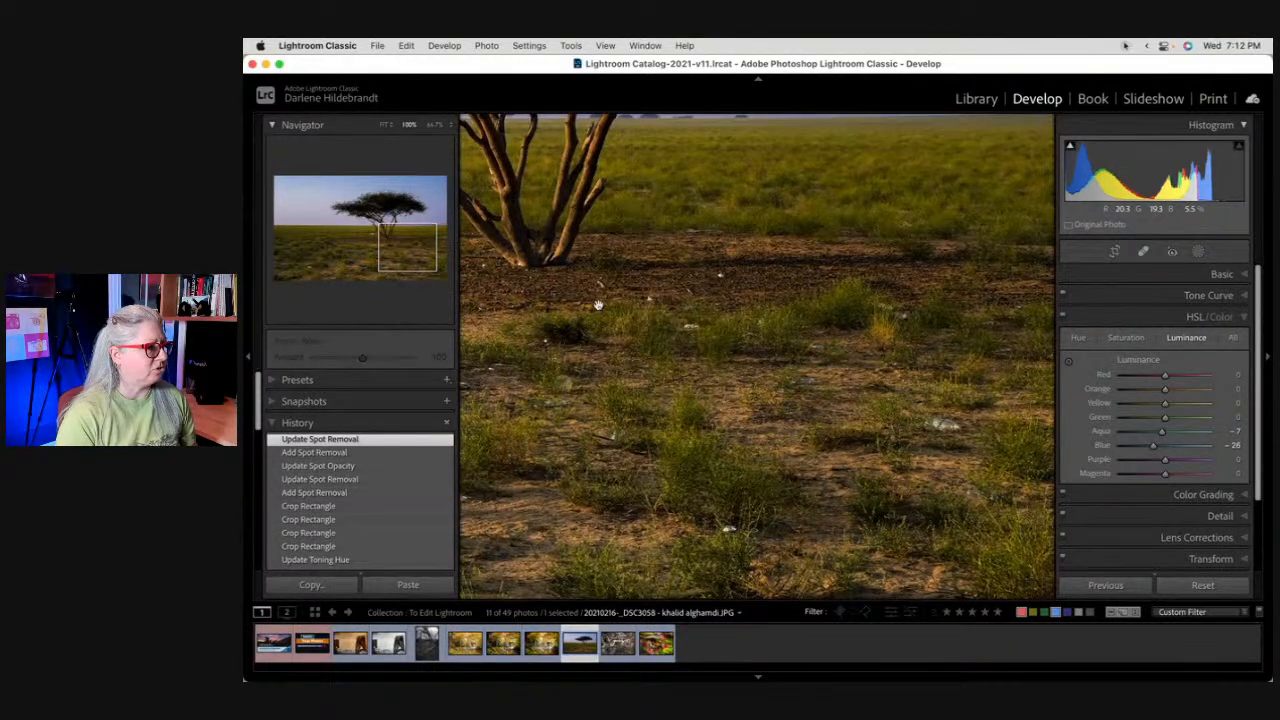
scroll(597, 304, left, 7)
scroll(597, 304, down, 2)
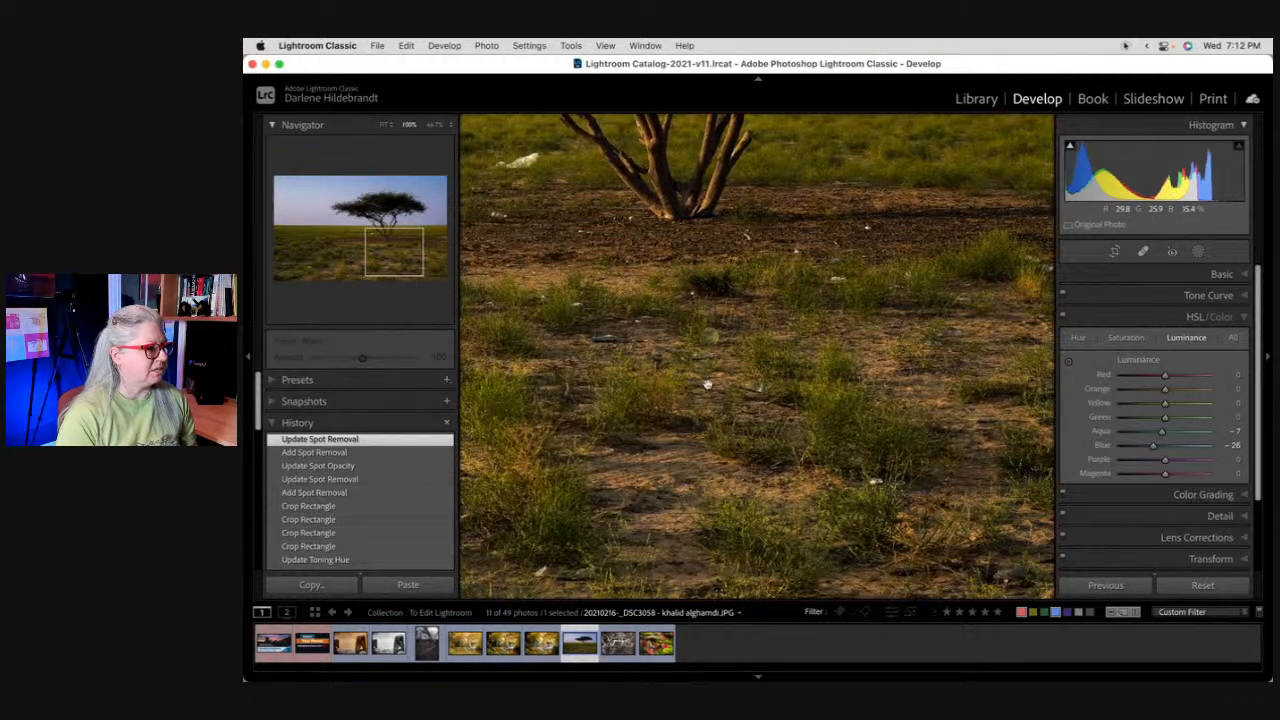
scroll(707, 384, left, 10)
scroll(707, 384, left, 7)
scroll(707, 384, down, 4)
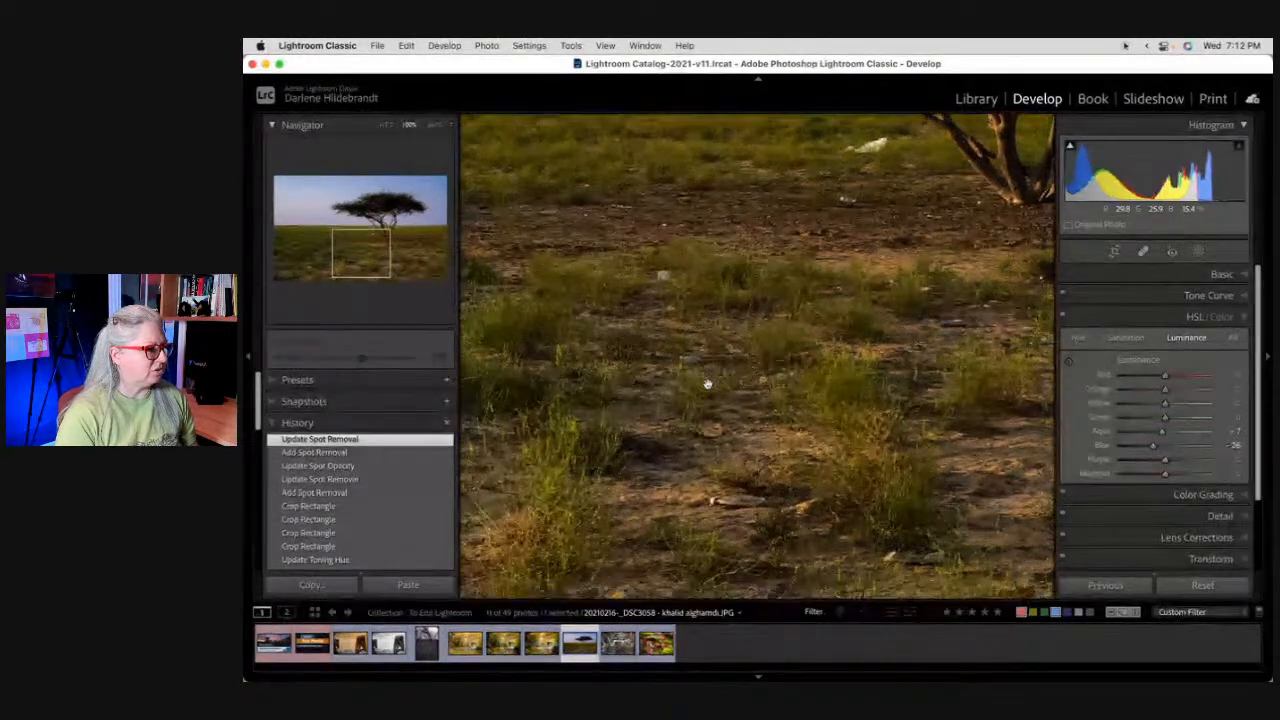
scroll(722, 437, left, 12)
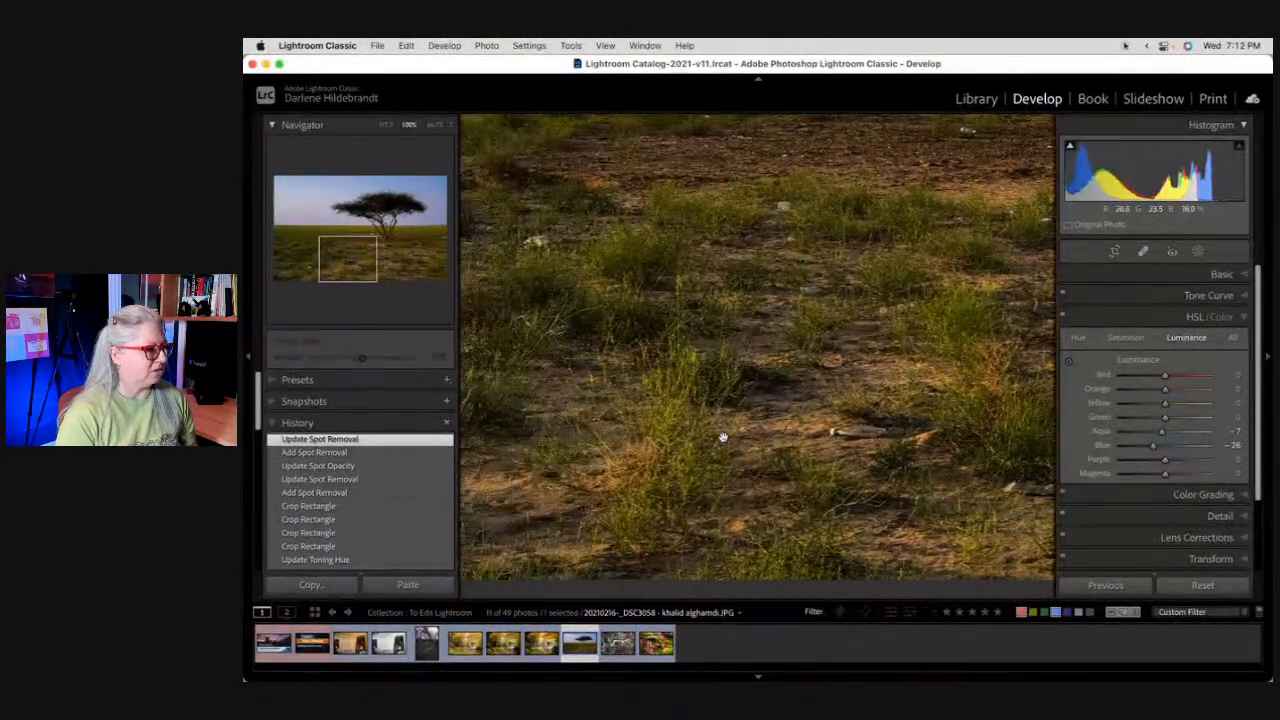
scroll(722, 437, left, 3)
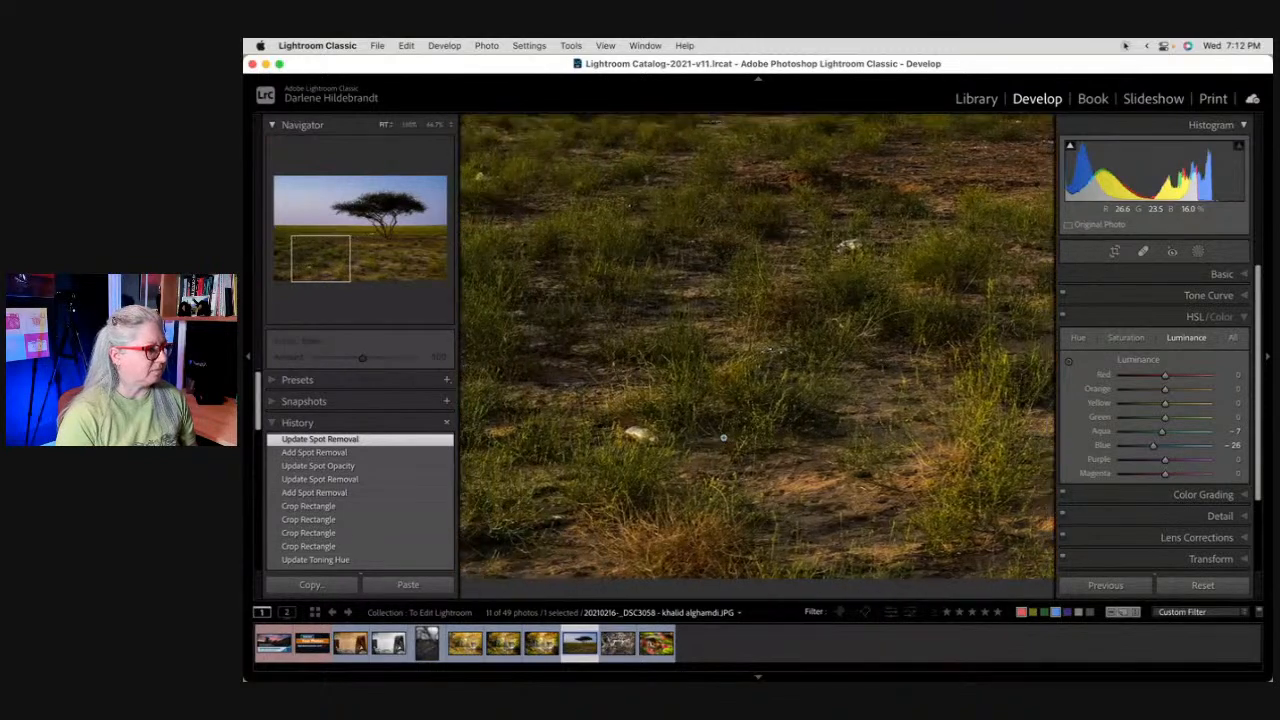
click(722, 437)
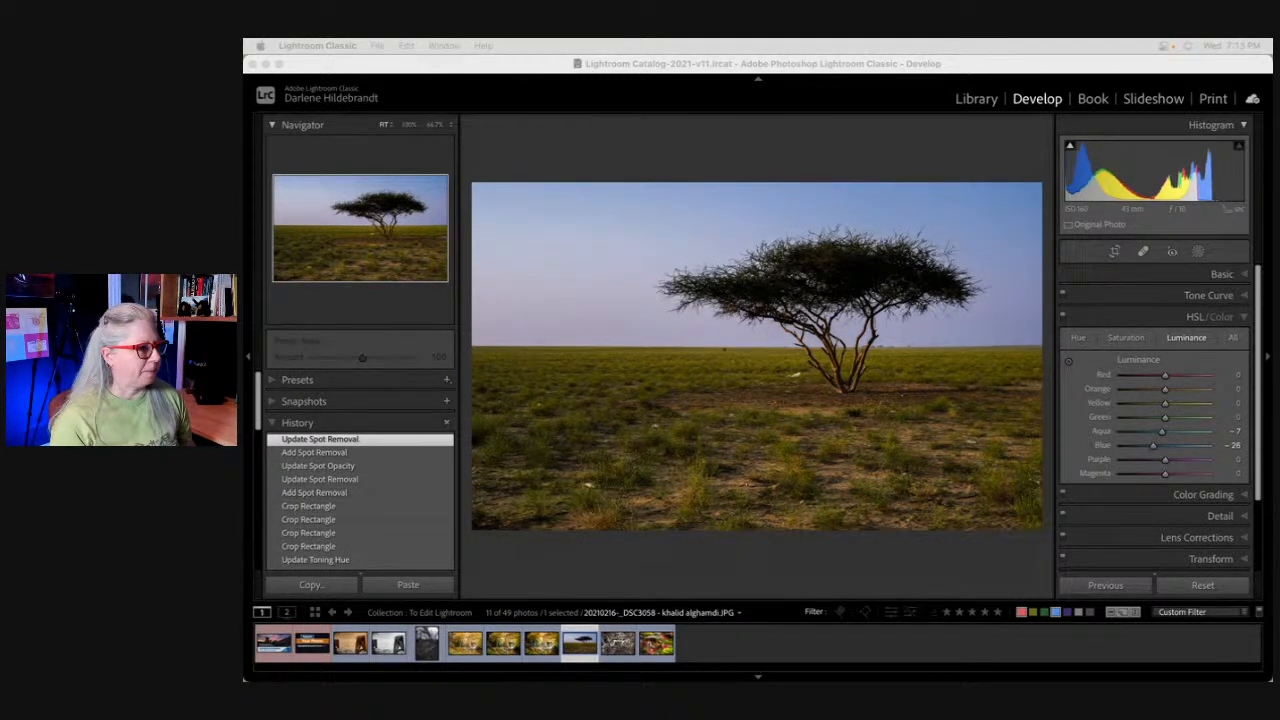
Step: In the Library grid, label both fence post photos, the three autumn garden photos and the acacia photo red, and deselect them
click(930, 149)
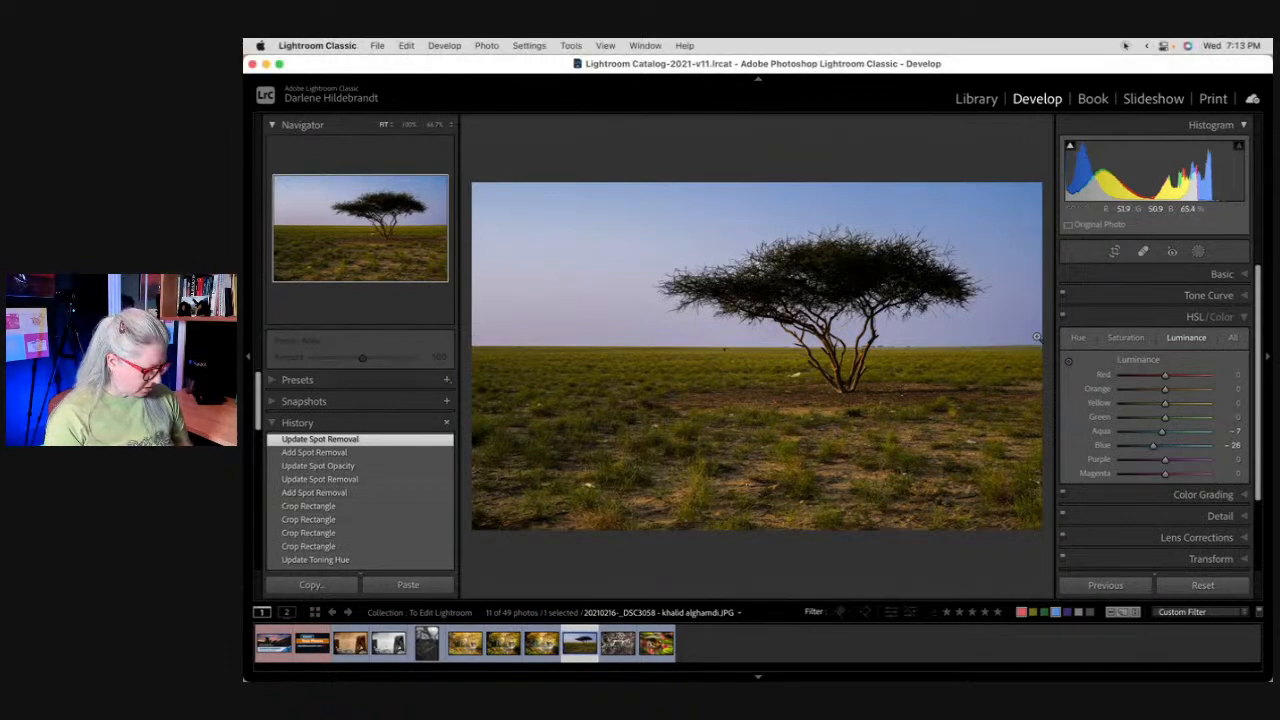
key(g)
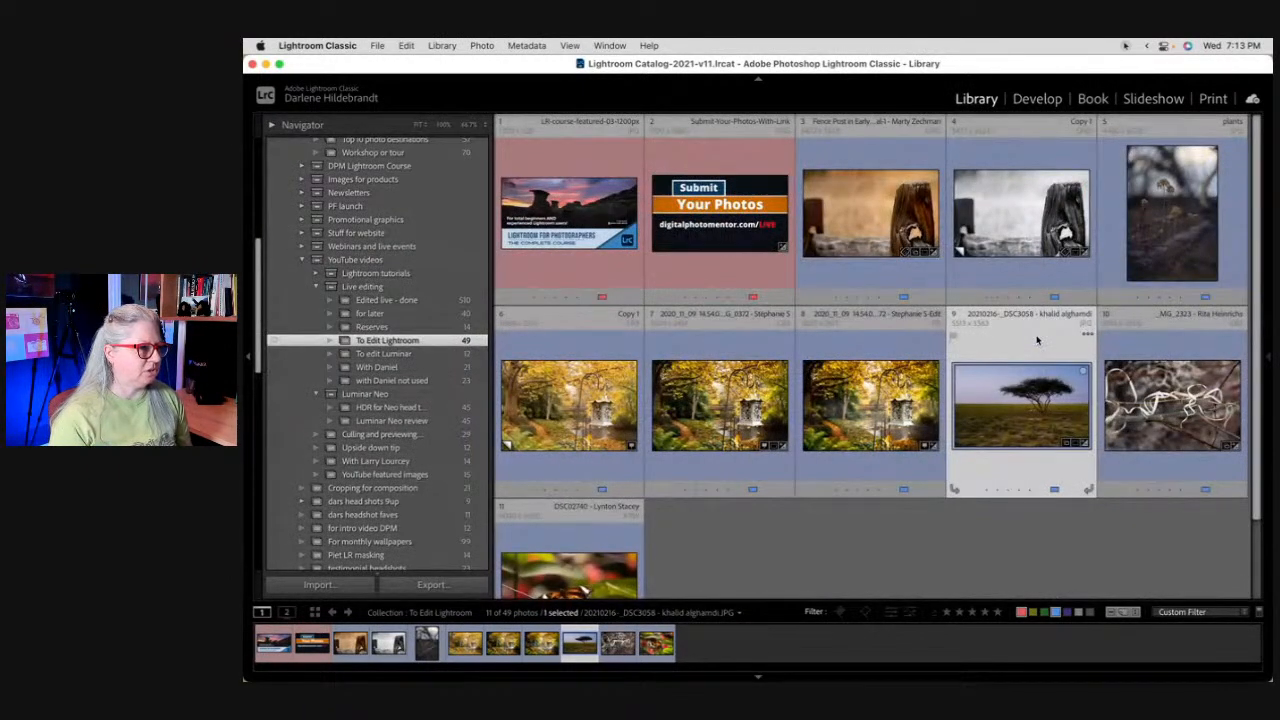
click(913, 244)
super+click(962, 236)
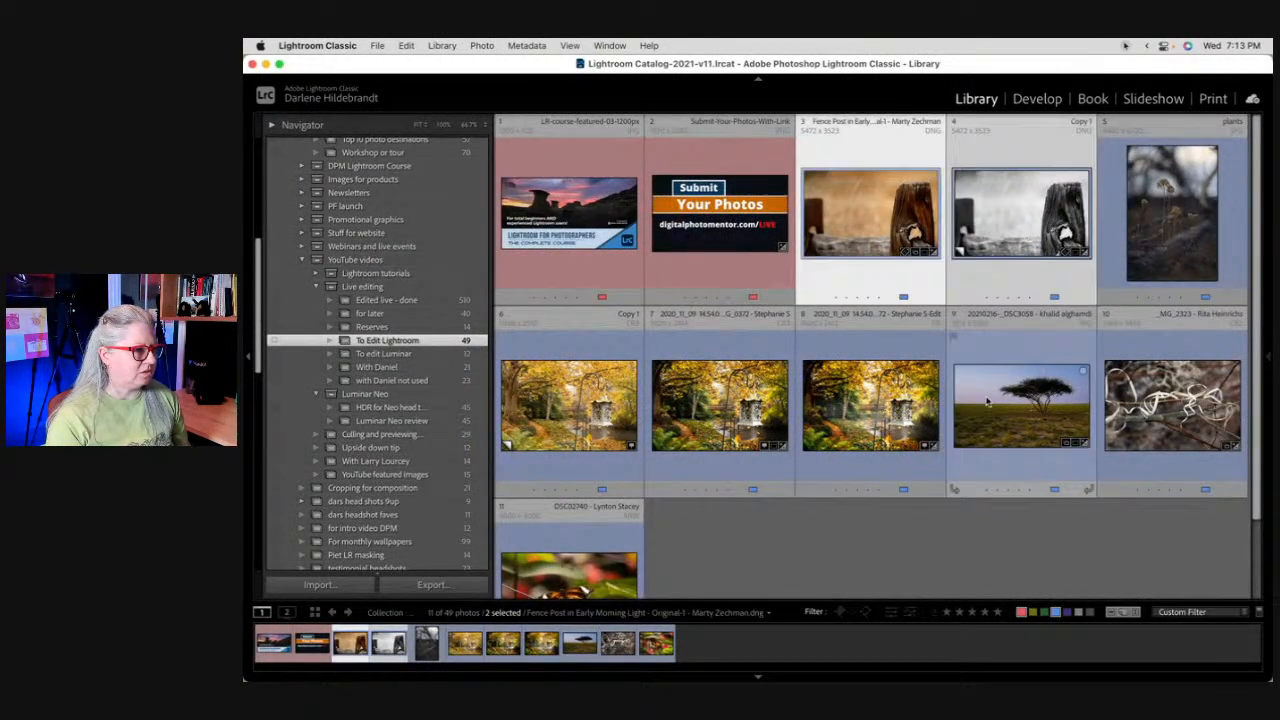
super+click(975, 385)
super+click(844, 397)
super+click(718, 397)
super+click(568, 393)
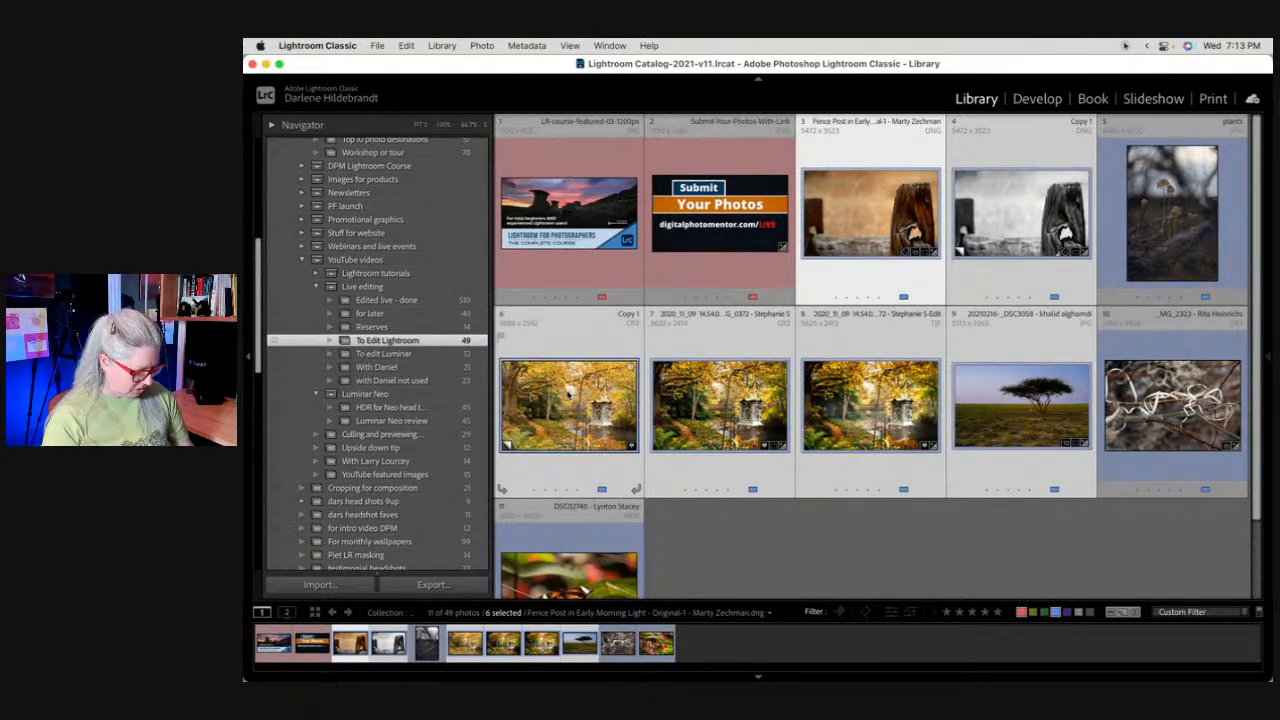
key(6)
click(1088, 551)
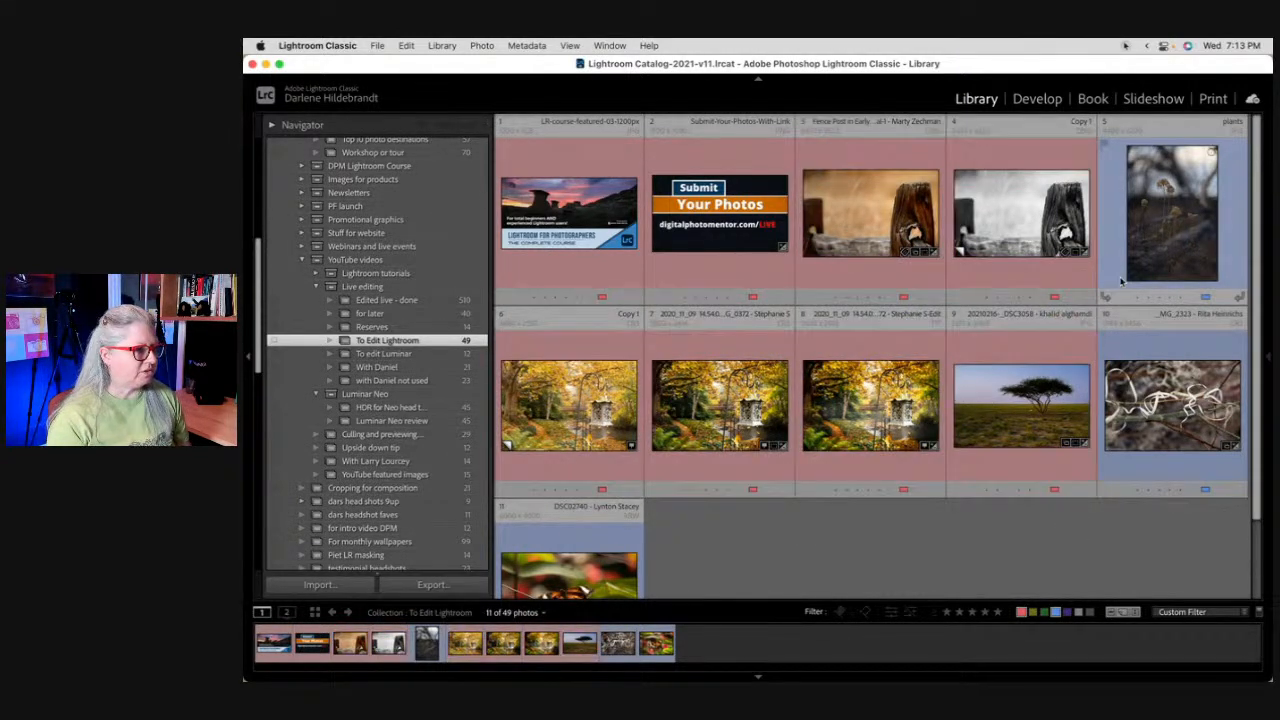
Step: Open the plants photo in the Develop module and turn on the on-screen cursor highlight
click(1162, 251)
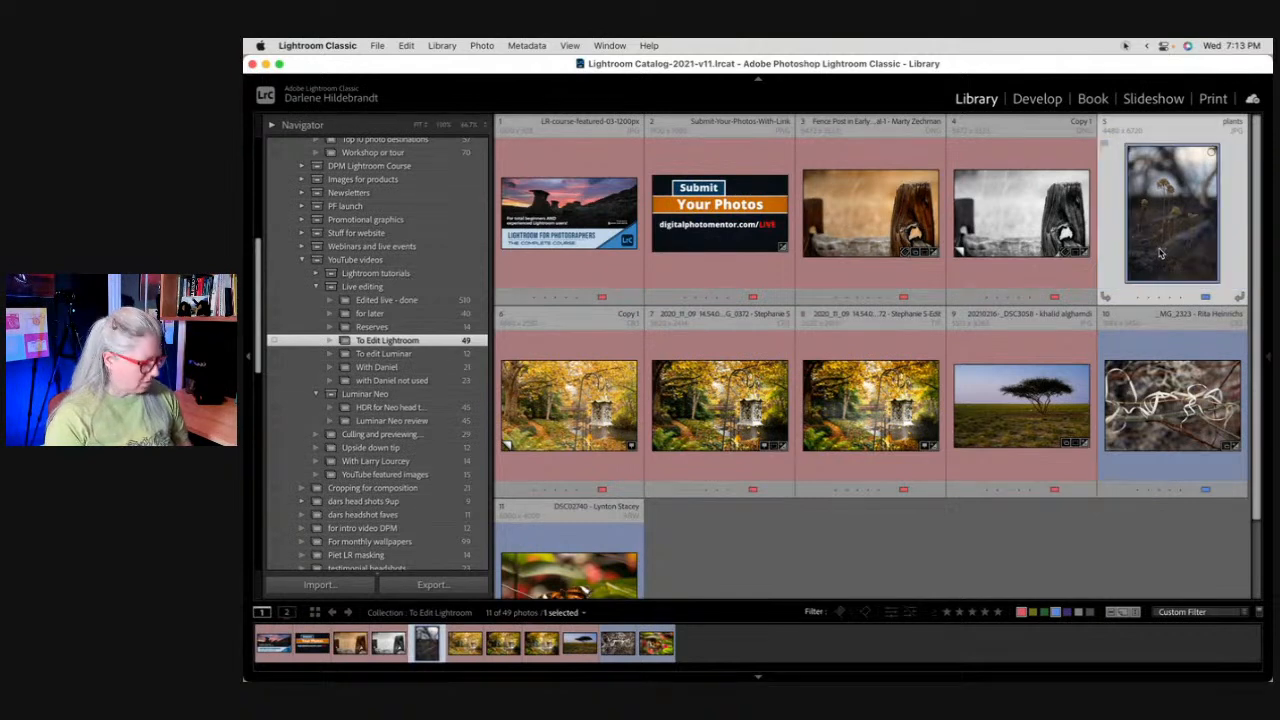
key(d)
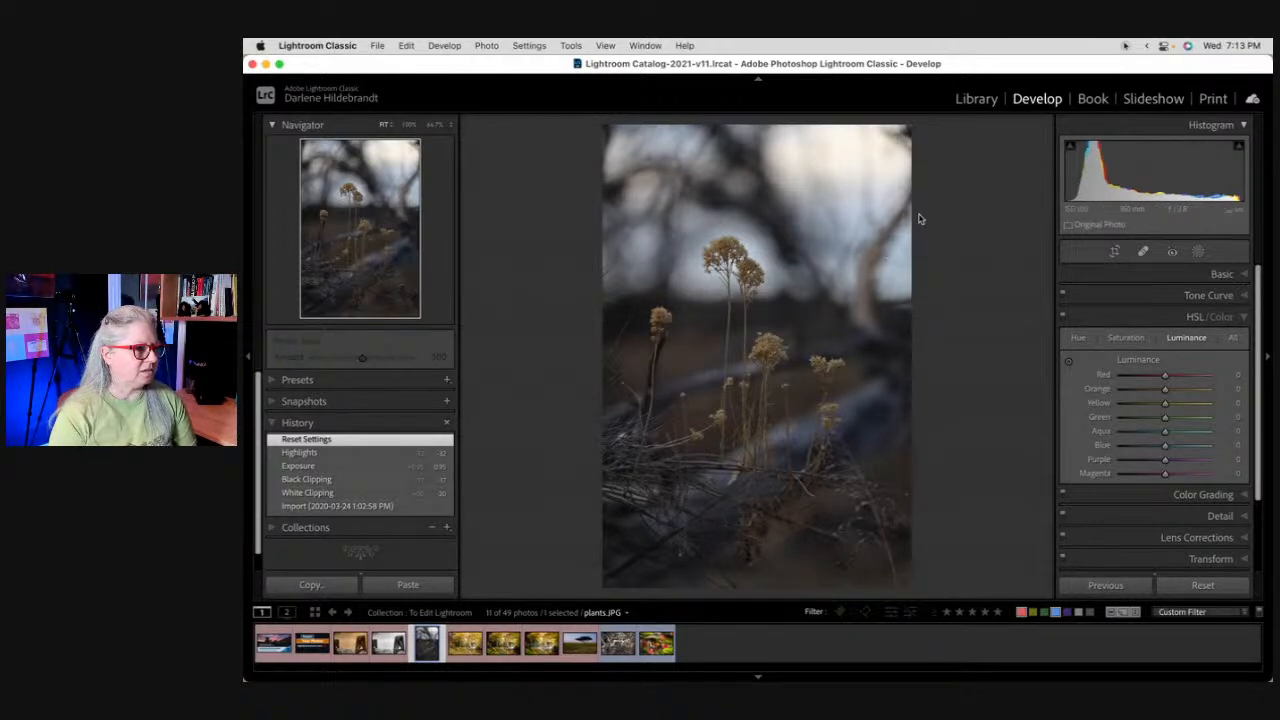
click(1125, 45)
click(1125, 82)
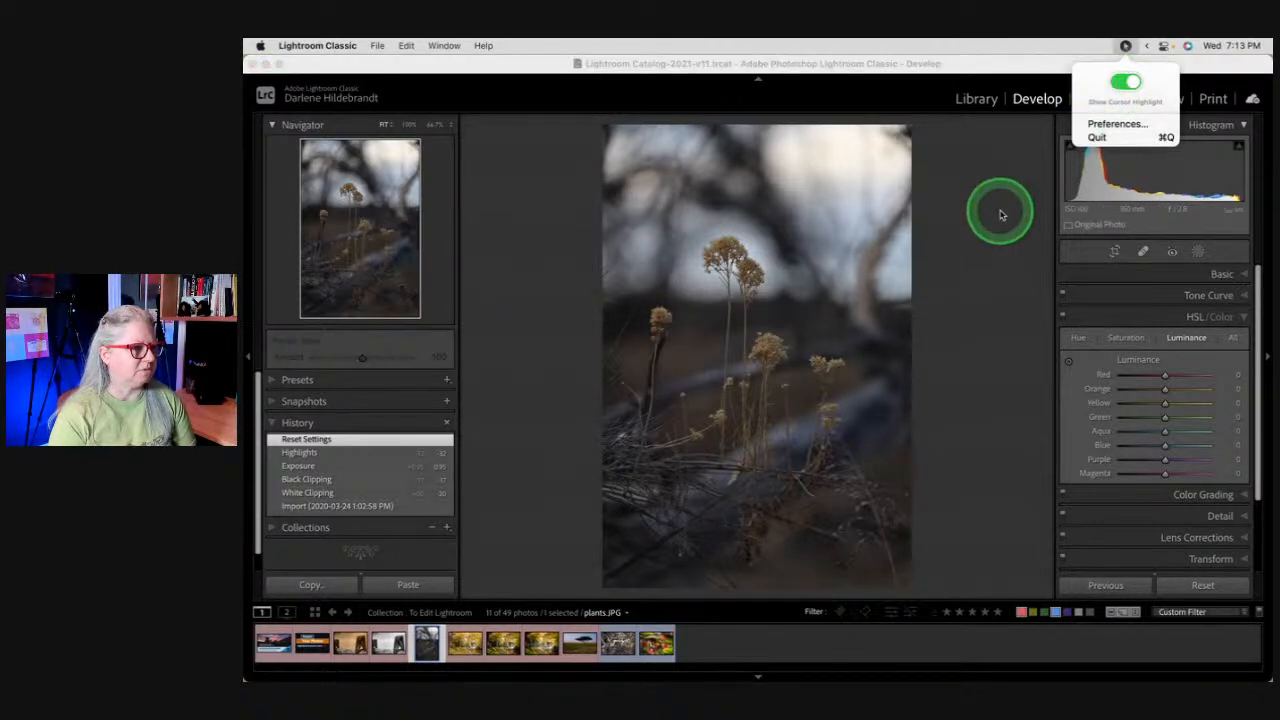
click(1000, 214)
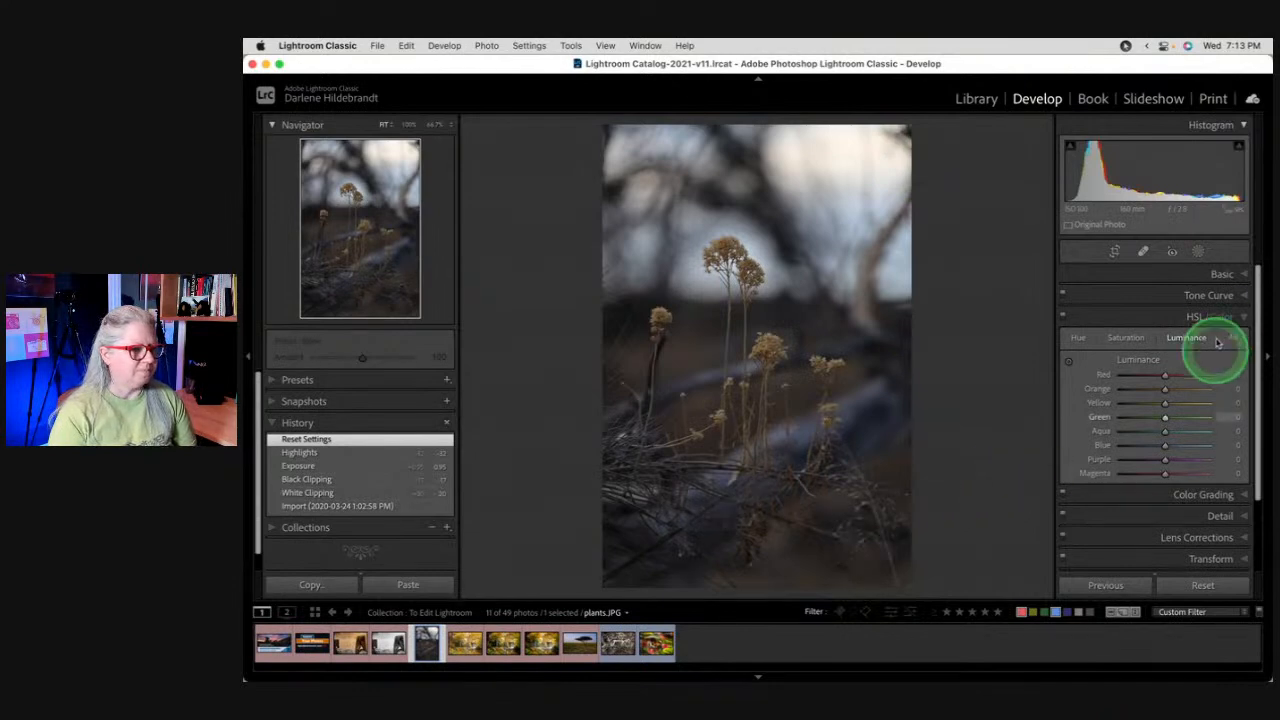
Step: In the plants photo's Basic adjustments, set Whites to +45 and Blacks to -46
click(1224, 275)
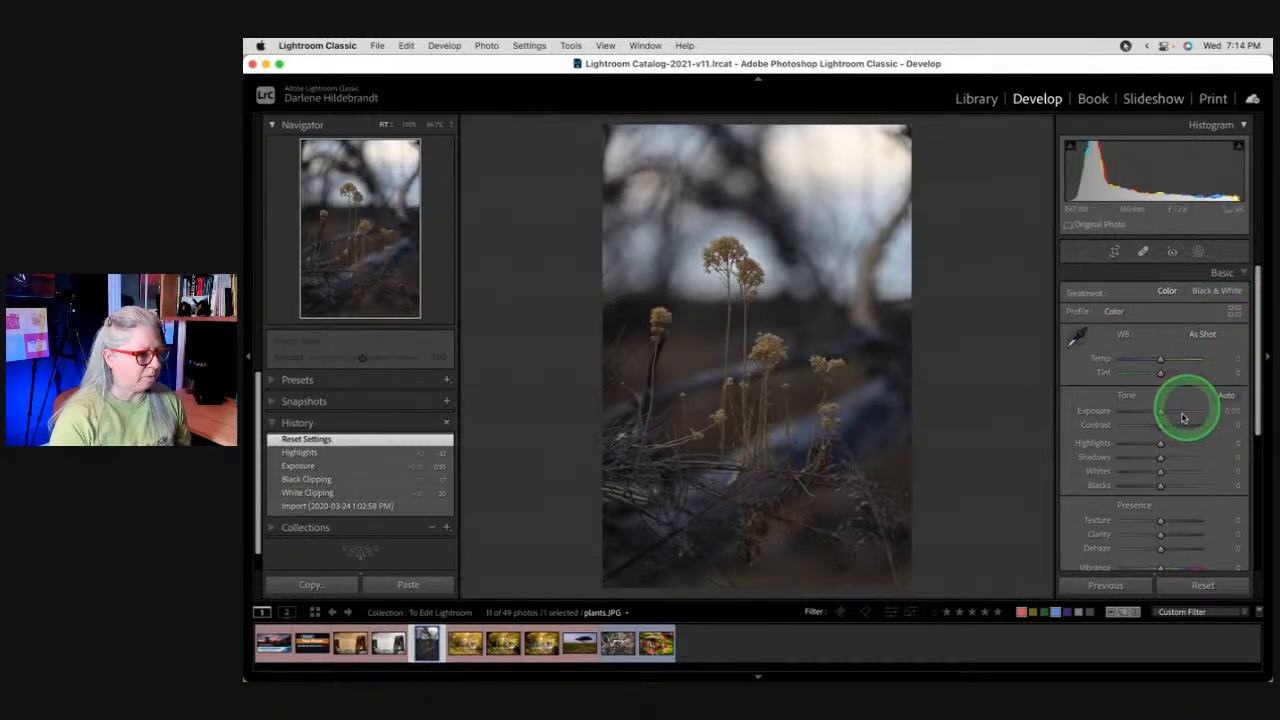
mouse_move(1161, 474)
mouse_down()
mouse_move(1180, 471)
mouse_move(1142, 489)
mouse_up()
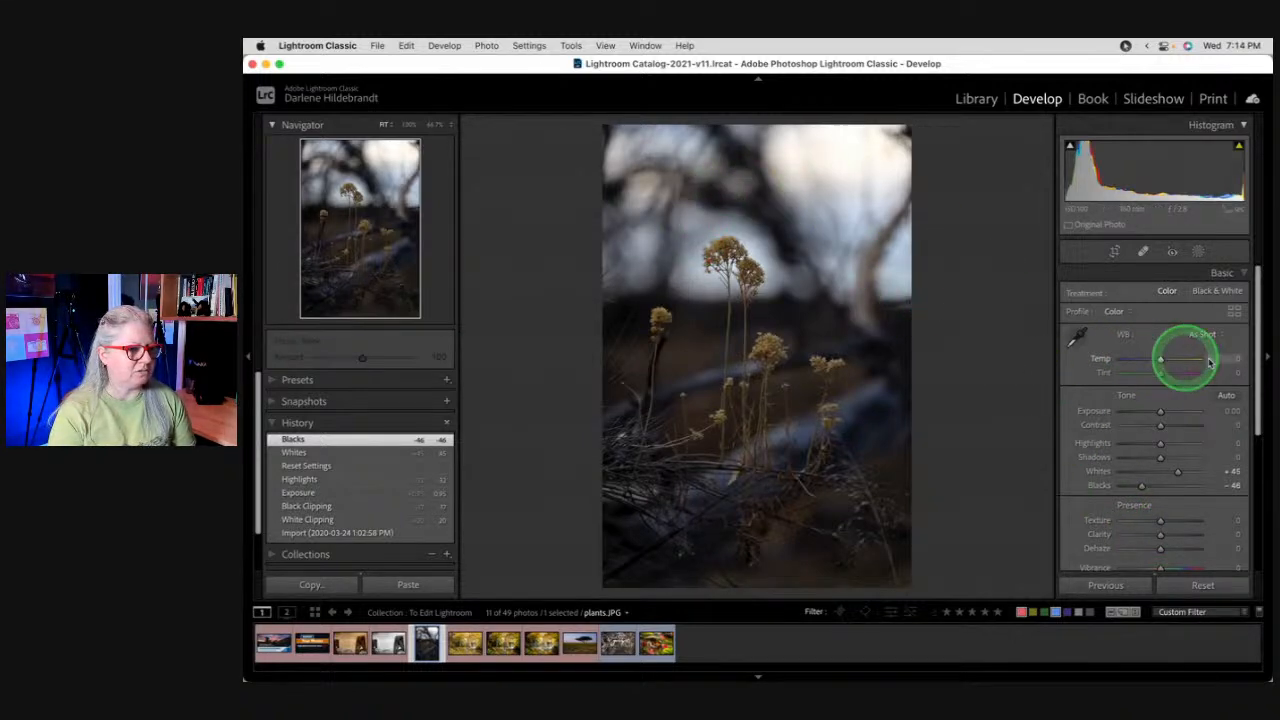
Step: Try Texture and Clarity at +100 on the whole photo, and reset both to 0
drag(1257, 345, 1257, 372)
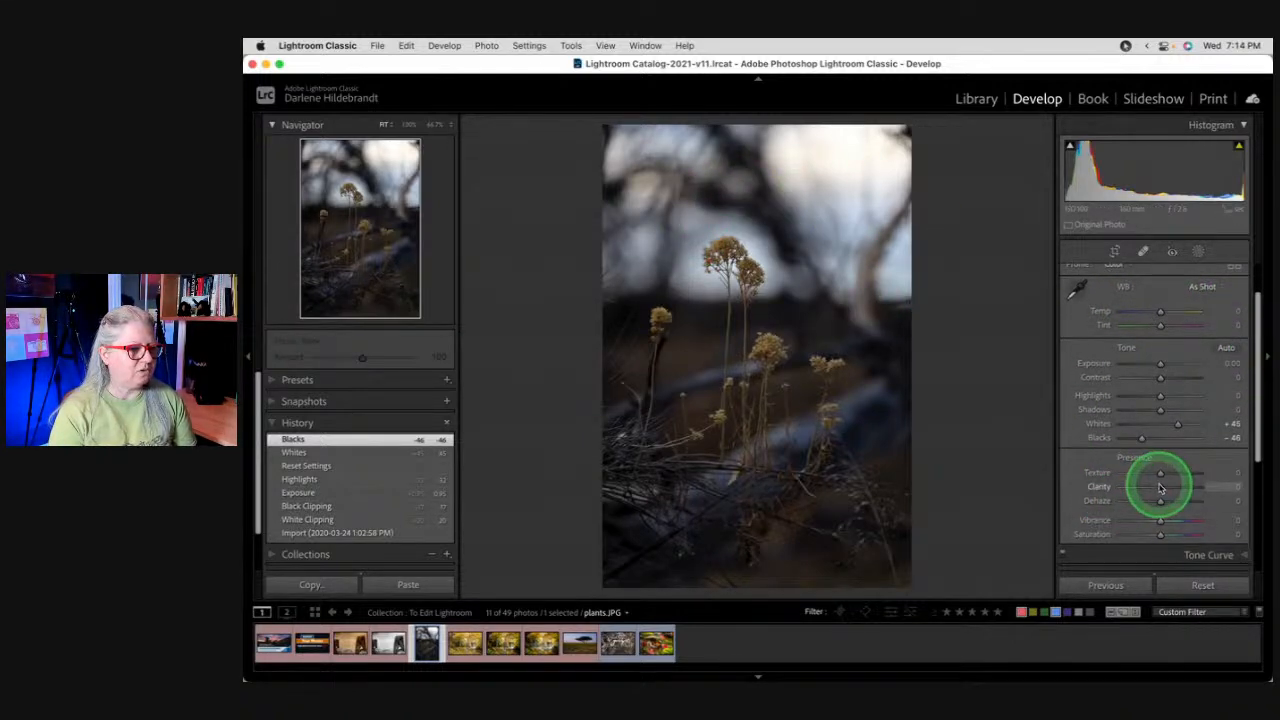
drag(1160, 487, 1188, 467)
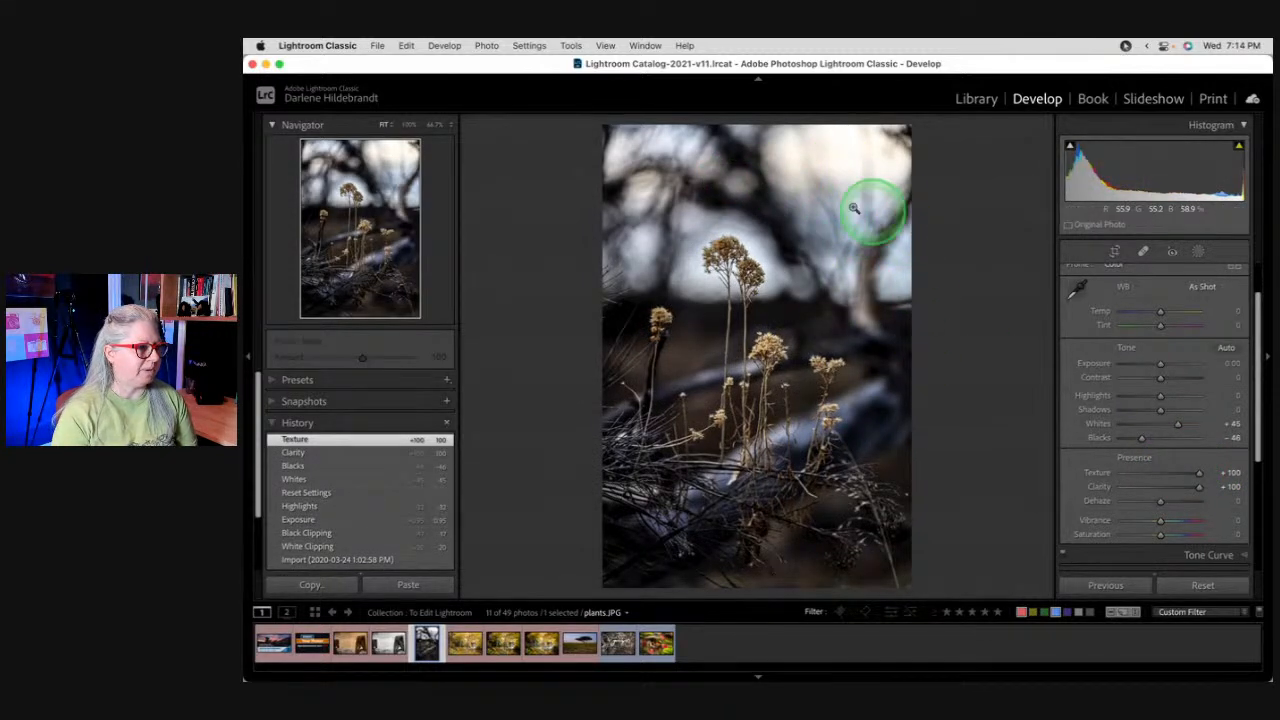
double_click(1090, 472)
double_click(1094, 487)
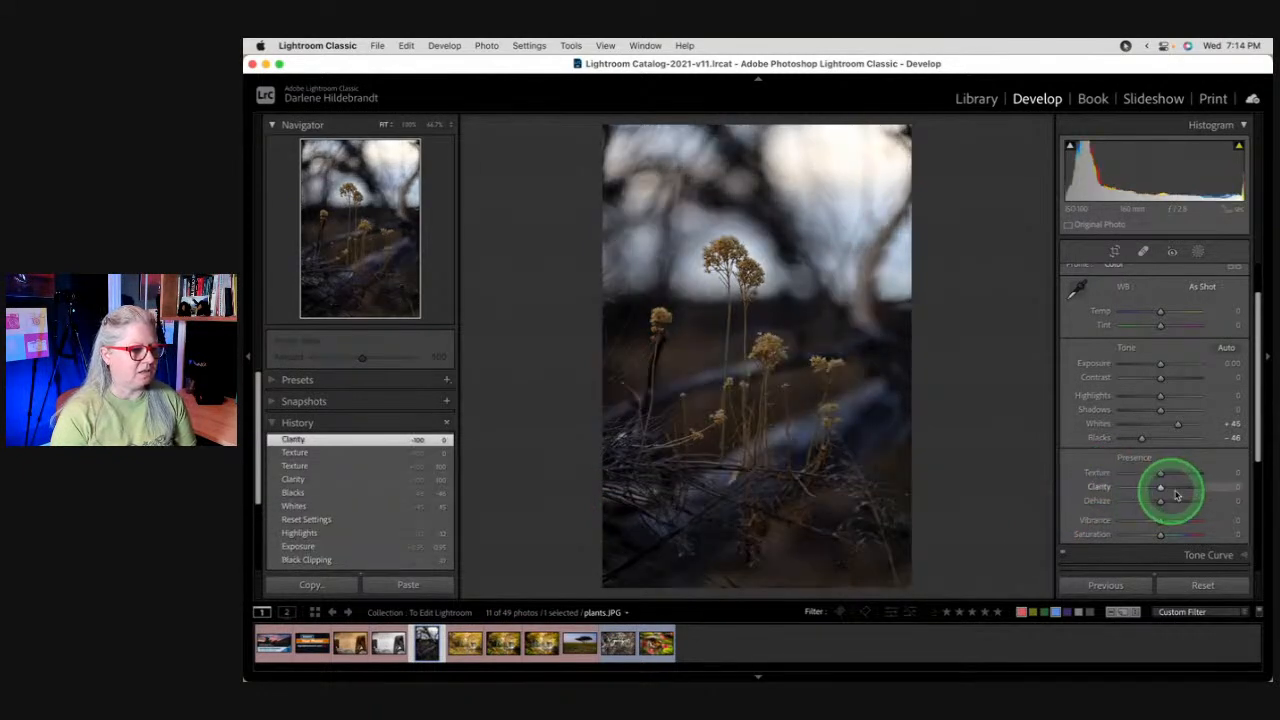
Step: Set the whole photo's Clarity to +11 and Exposure to +0.35
drag(1176, 494, 1163, 488)
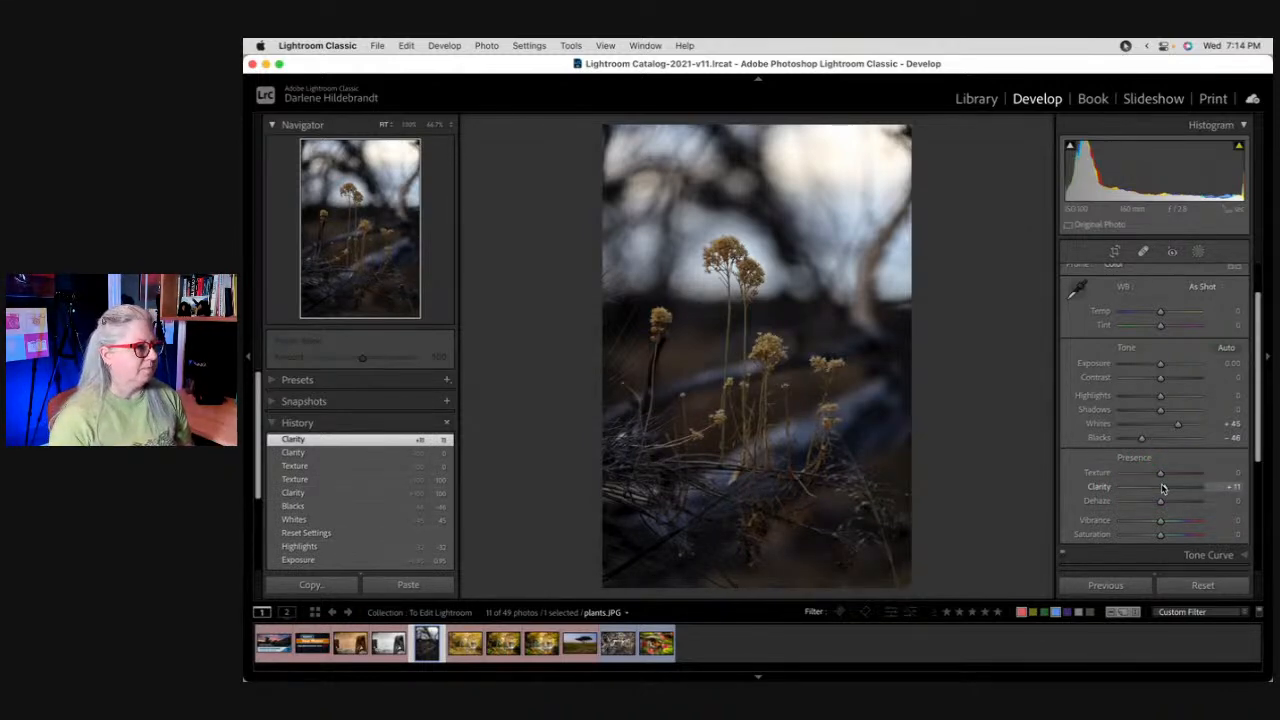
click(1157, 443)
drag(1156, 366, 1164, 362)
Step: Try warming the whole photo with a Temp of +11, and reset the temperature
scroll(1163, 368, up, 3)
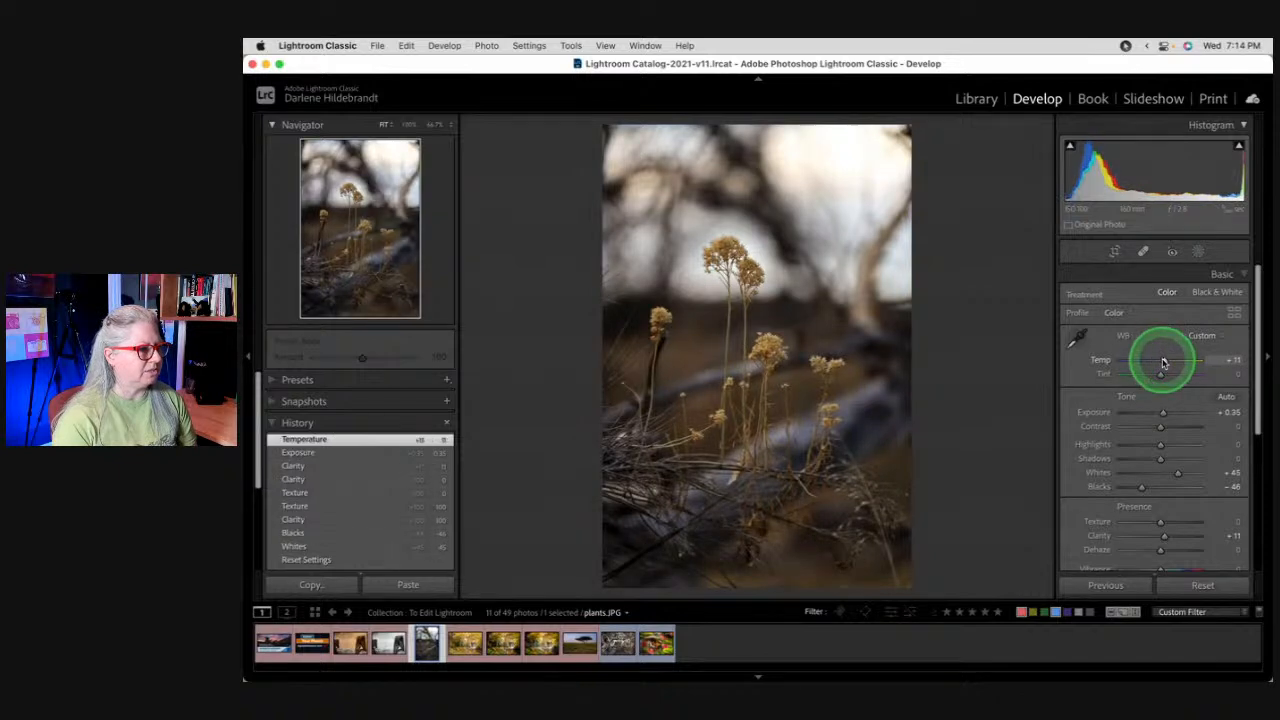
double_click(1163, 362)
scroll(1110, 410, down, 1)
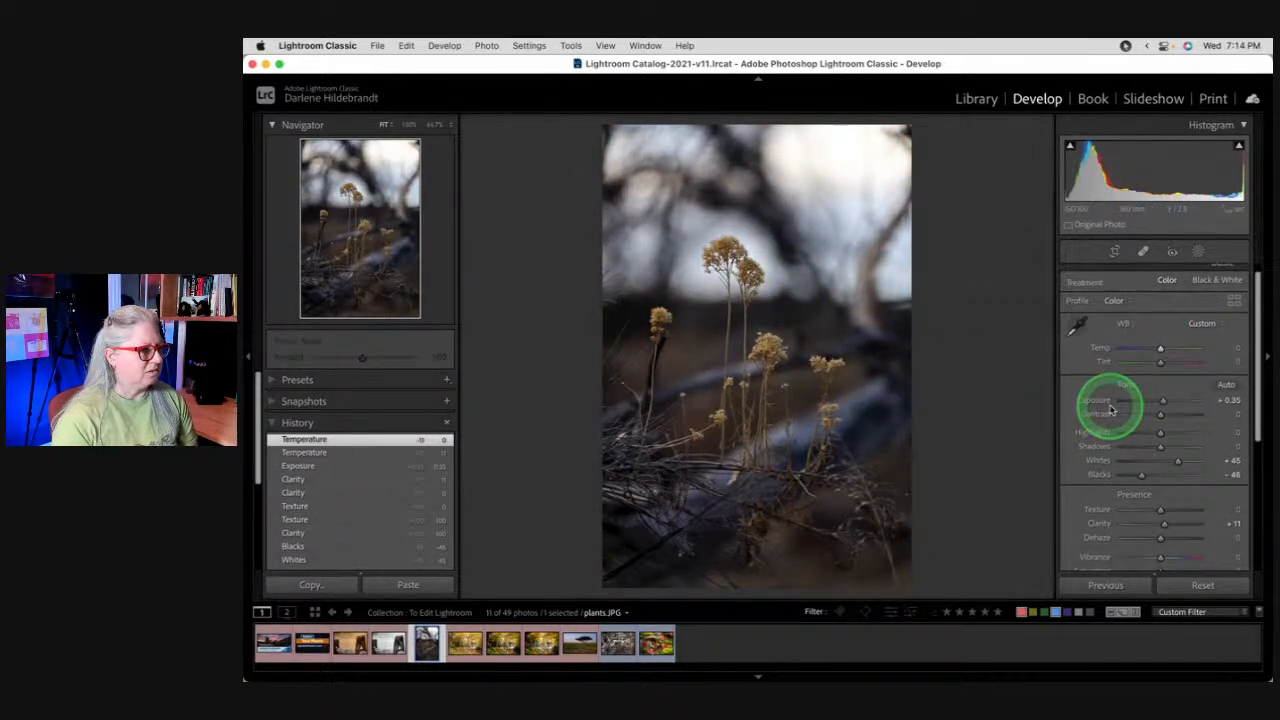
scroll(1113, 404, down, 1)
scroll(1111, 408, up, 2)
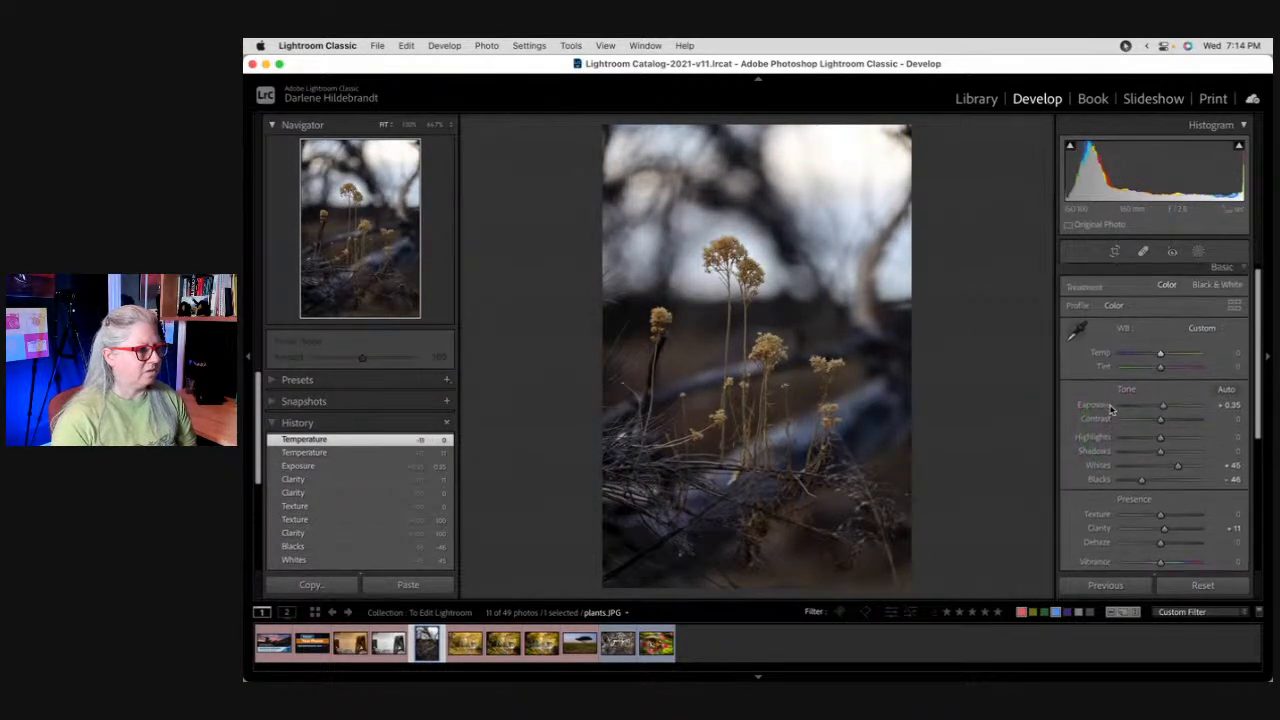
Step: Create a Select Subject mask of the dried flowers and set its Texture to 17, Clarity to 16 and Exposure to 0.06
click(1198, 254)
click(1118, 296)
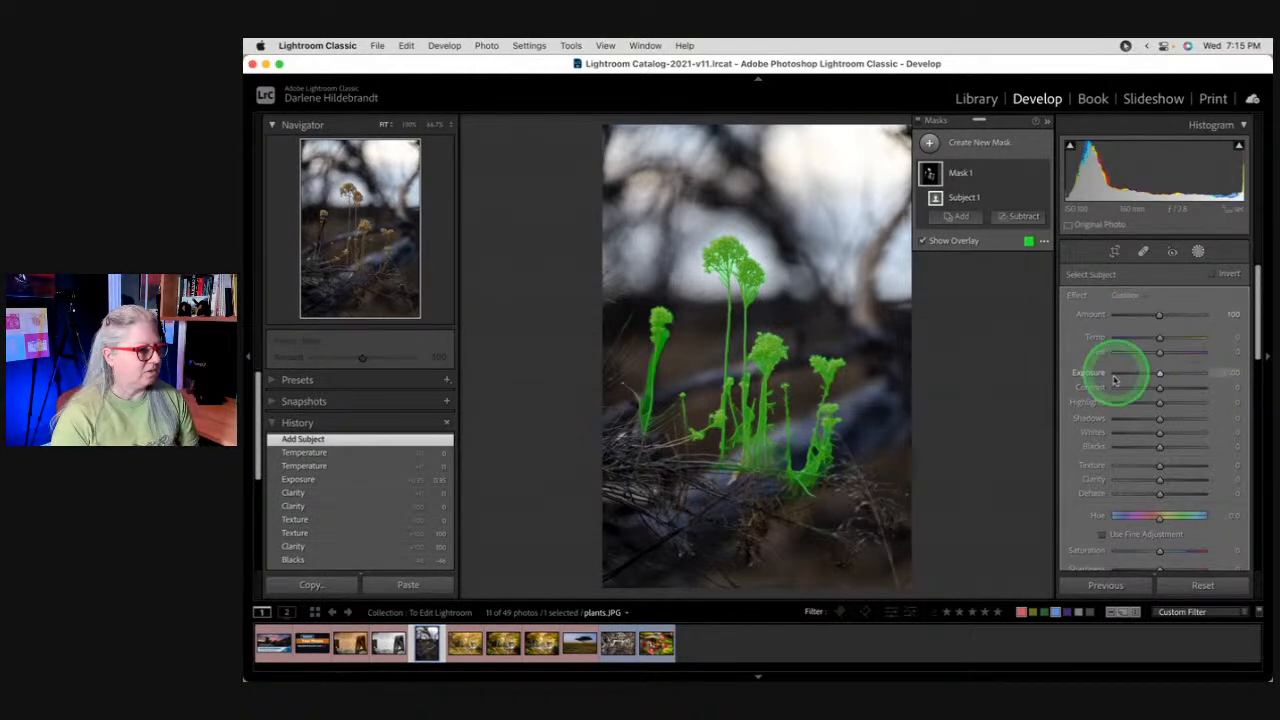
drag(1159, 466, 1163, 478)
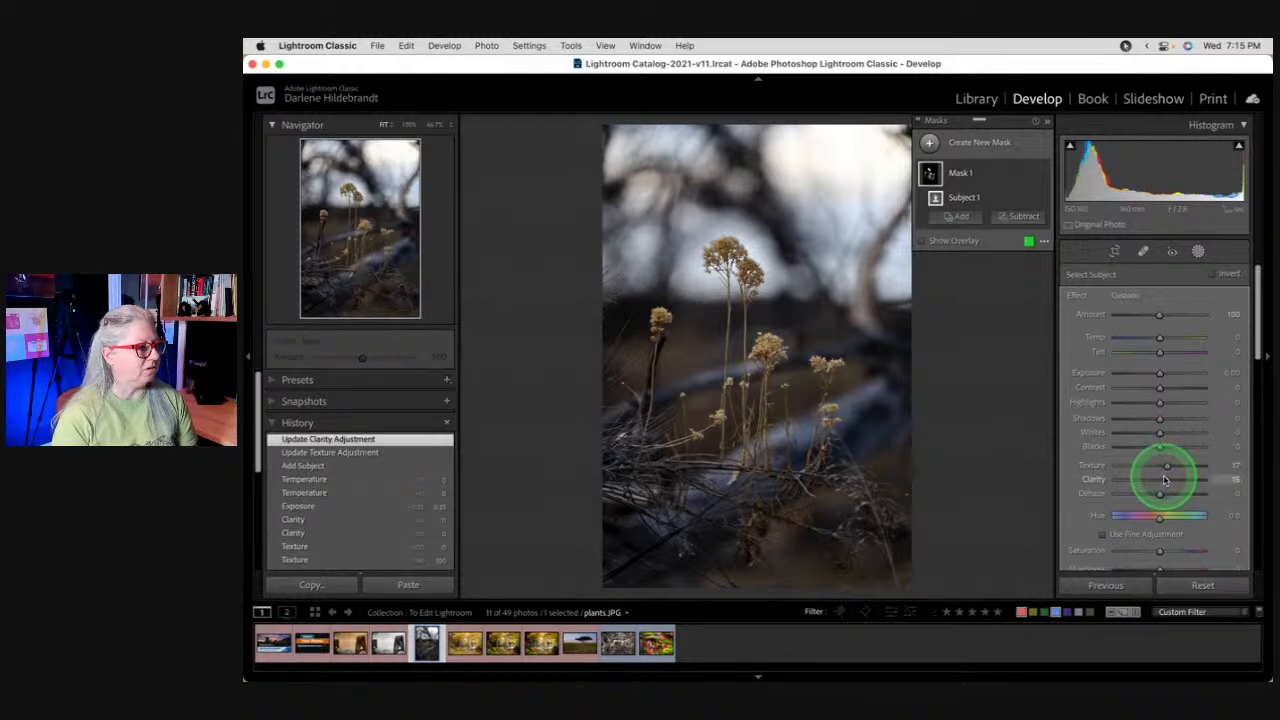
mouse_move(1163, 378)
mouse_down()
mouse_move(1188, 372)
mouse_move(1161, 375)
mouse_up()
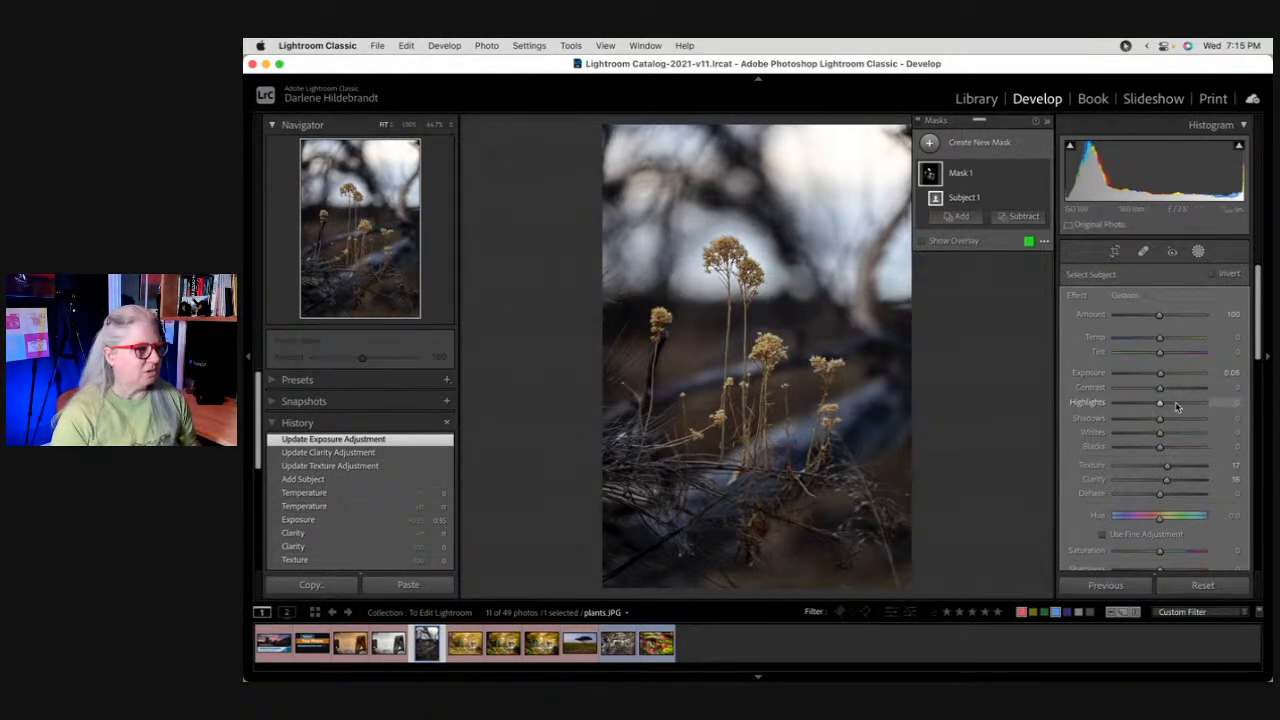
Step: Subtract a luminance range from the subject mask, sampling the bright background beside the tallest flowers, with its lower limit narrowed to 77/89
click(1023, 217)
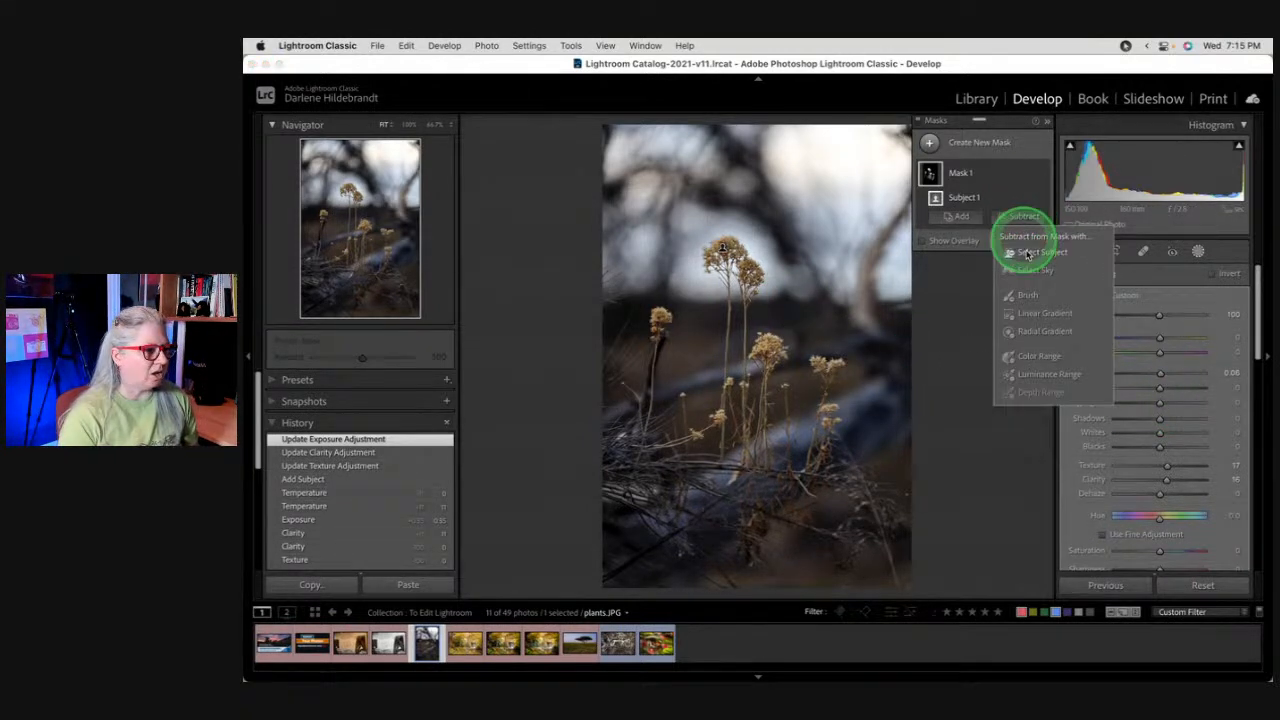
click(1038, 373)
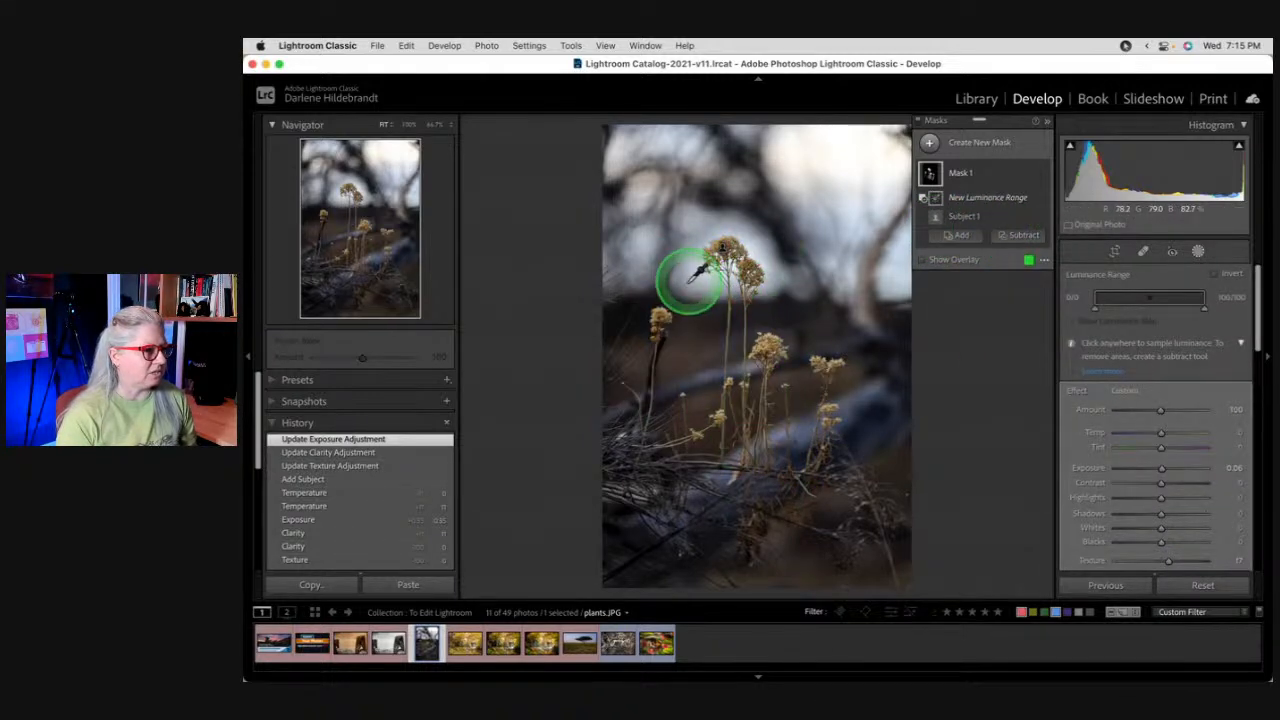
click(699, 277)
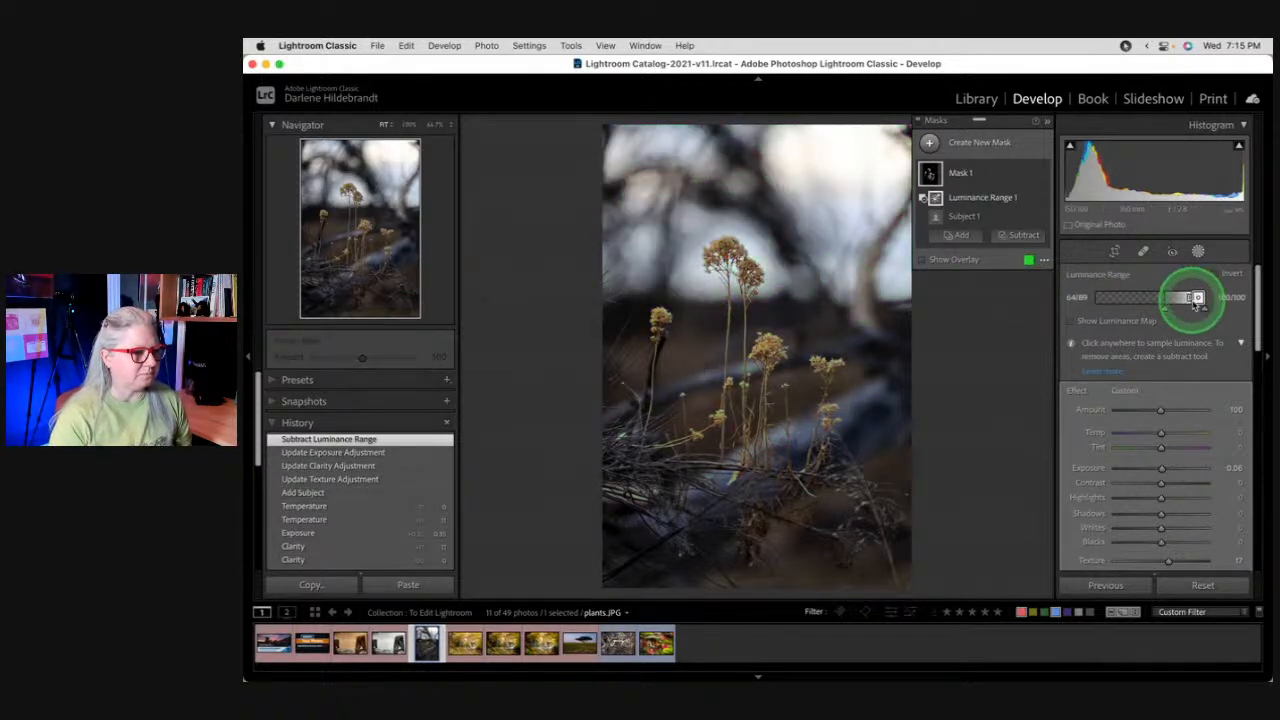
mouse_move(1197, 303)
mouse_down()
mouse_move(1164, 307)
mouse_move(1184, 298)
mouse_up()
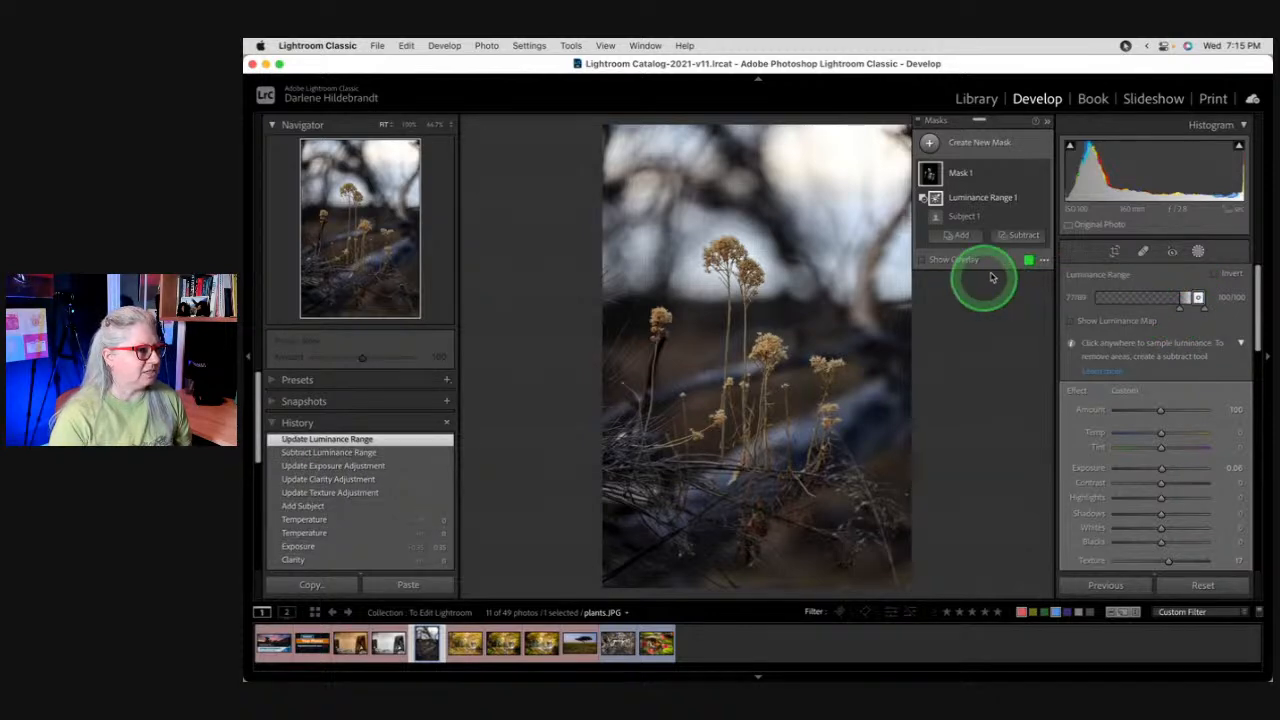
Step: Select the whole flower mask, check its overlay, and set its Exposure to 0.62
click(997, 175)
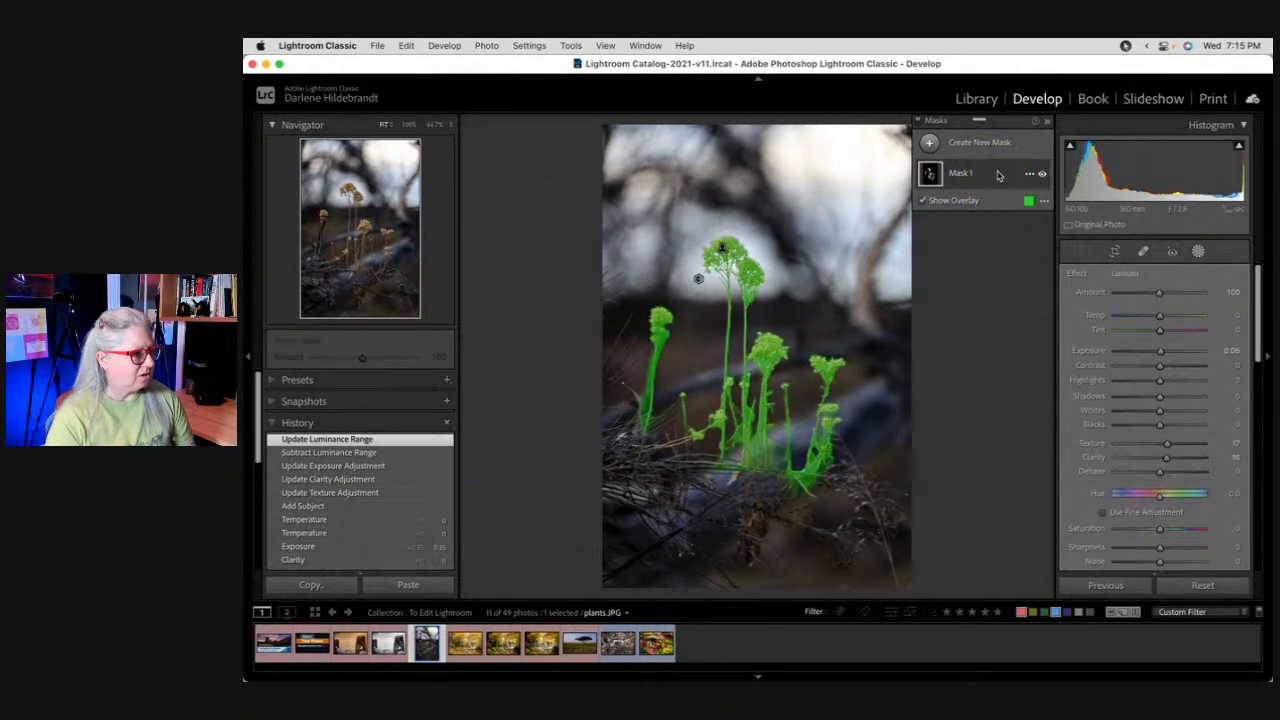
click(1010, 207)
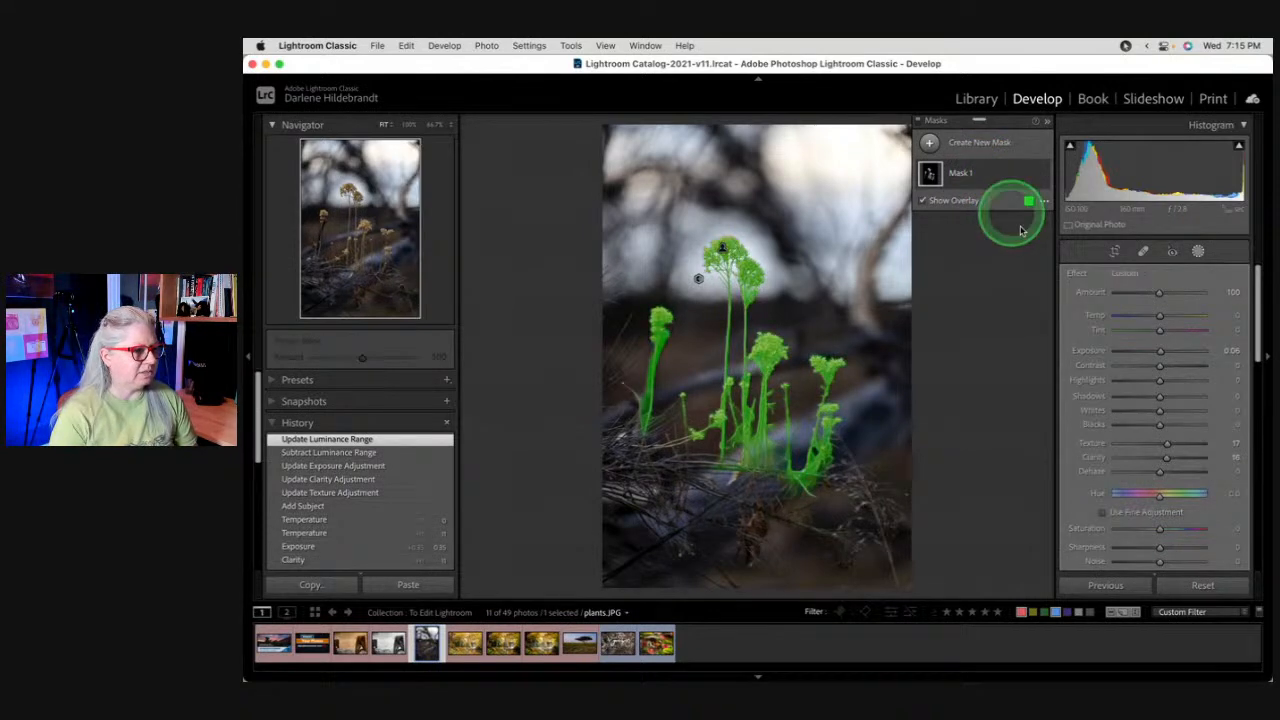
mouse_move(1160, 350)
mouse_down()
mouse_move(1194, 349)
mouse_move(1106, 349)
mouse_move(1200, 349)
mouse_move(1167, 351)
mouse_up()
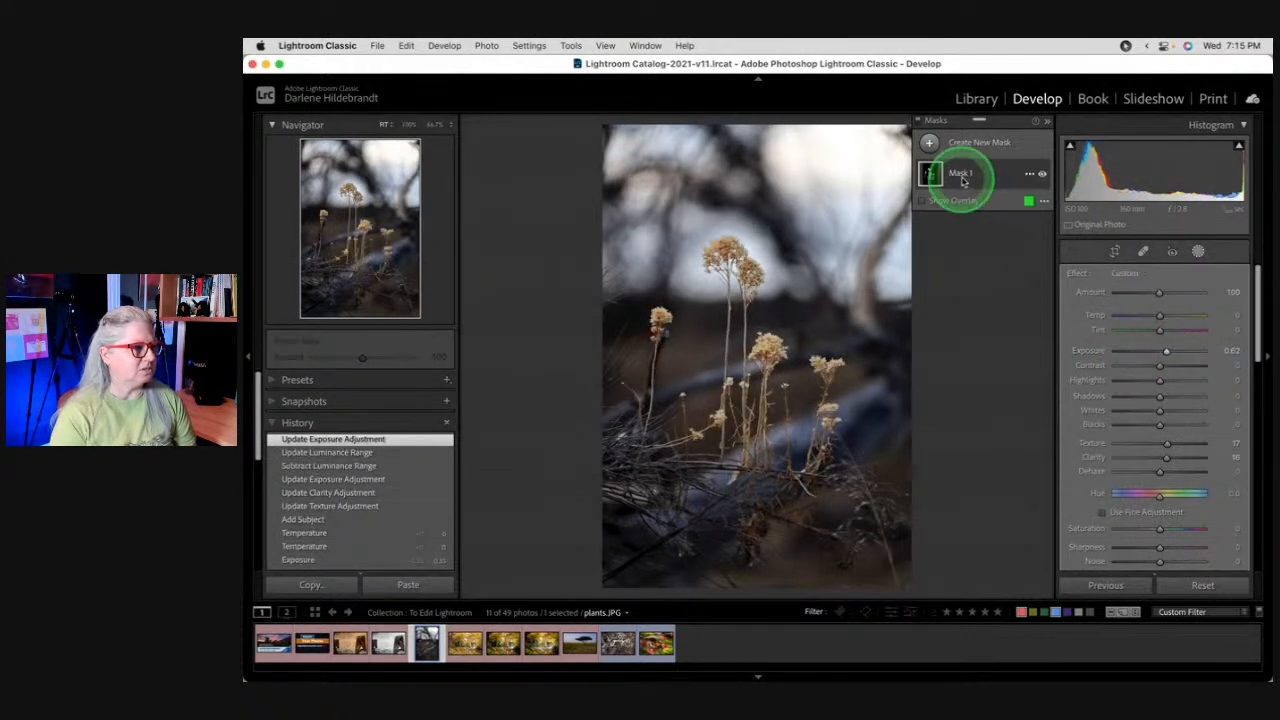
Step: Examine the mask's subtracted luminance range and its overlay around the tallest flower heads
click(980, 172)
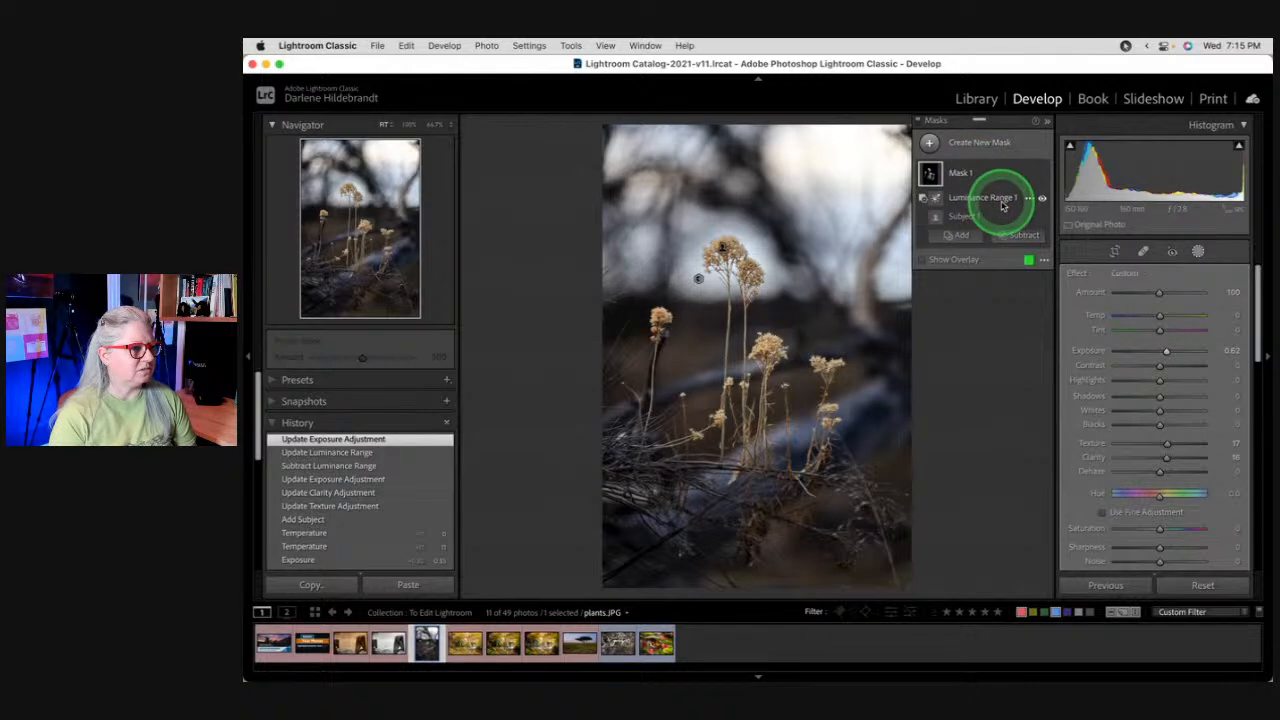
click(1013, 199)
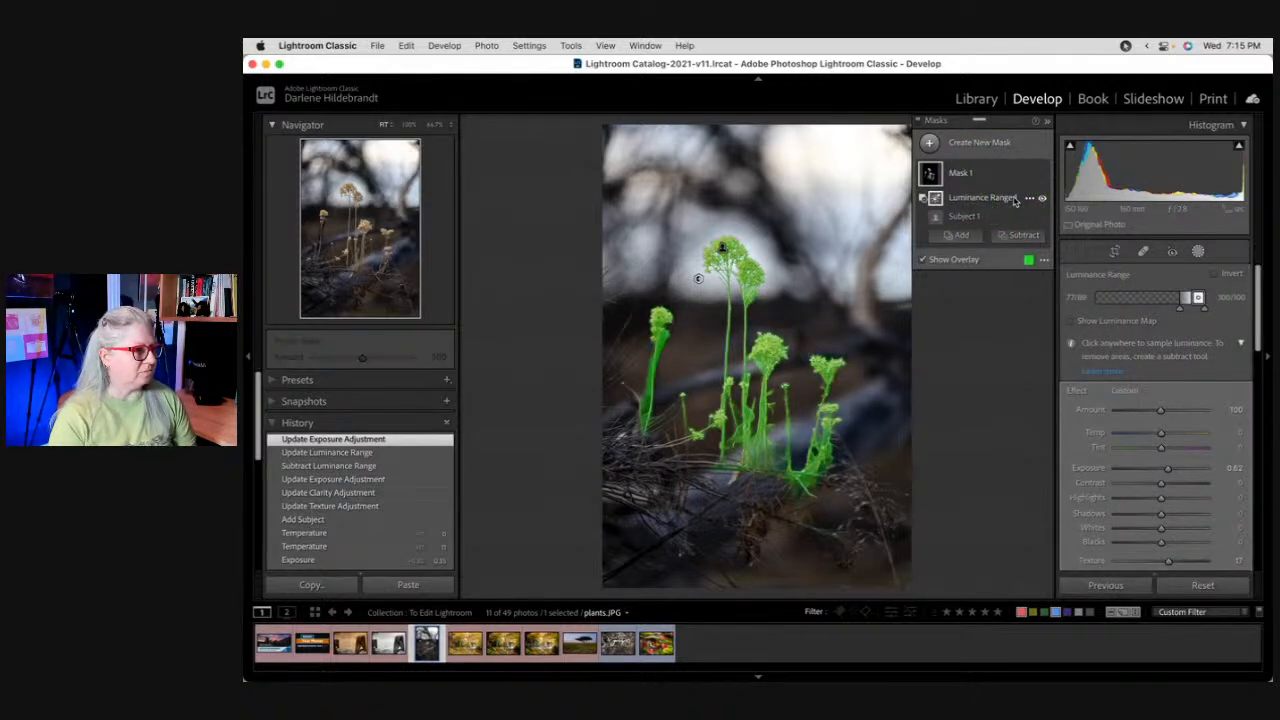
click(703, 277)
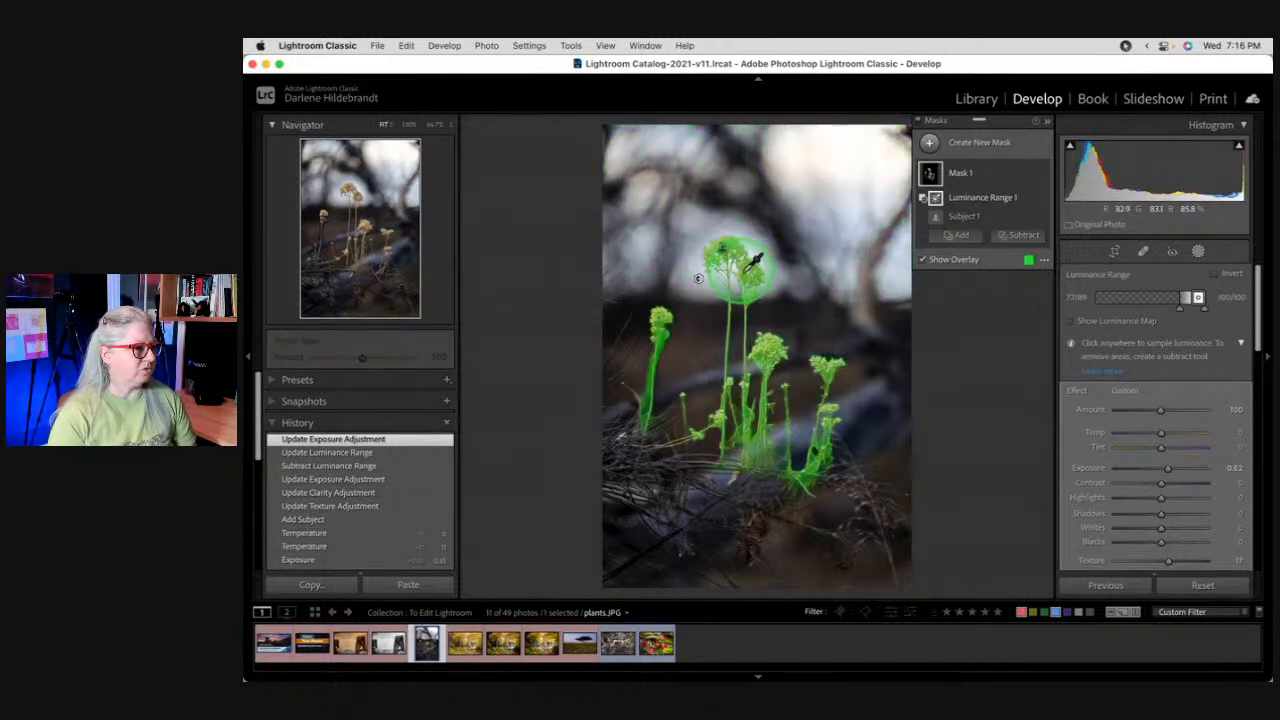
click(963, 198)
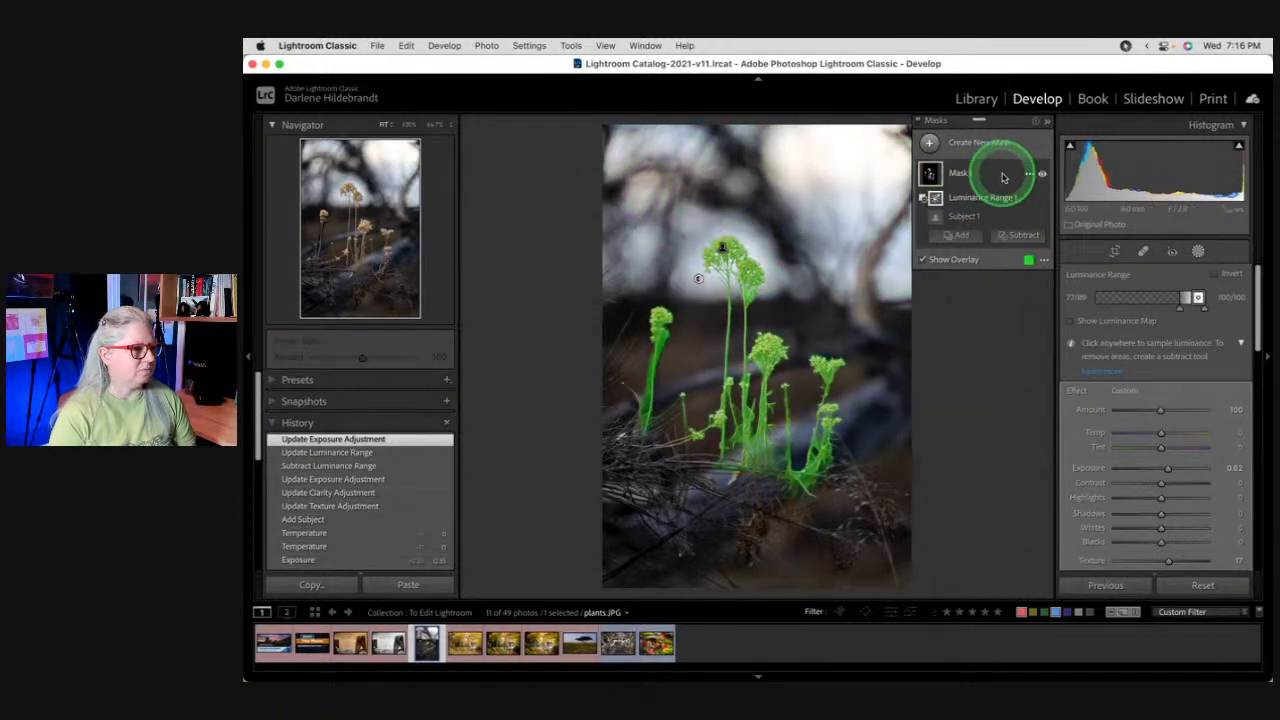
Step: Warm the dried flowers by setting the whole mask's Temp to 17, with the overlay hidden
click(1003, 176)
key(o)
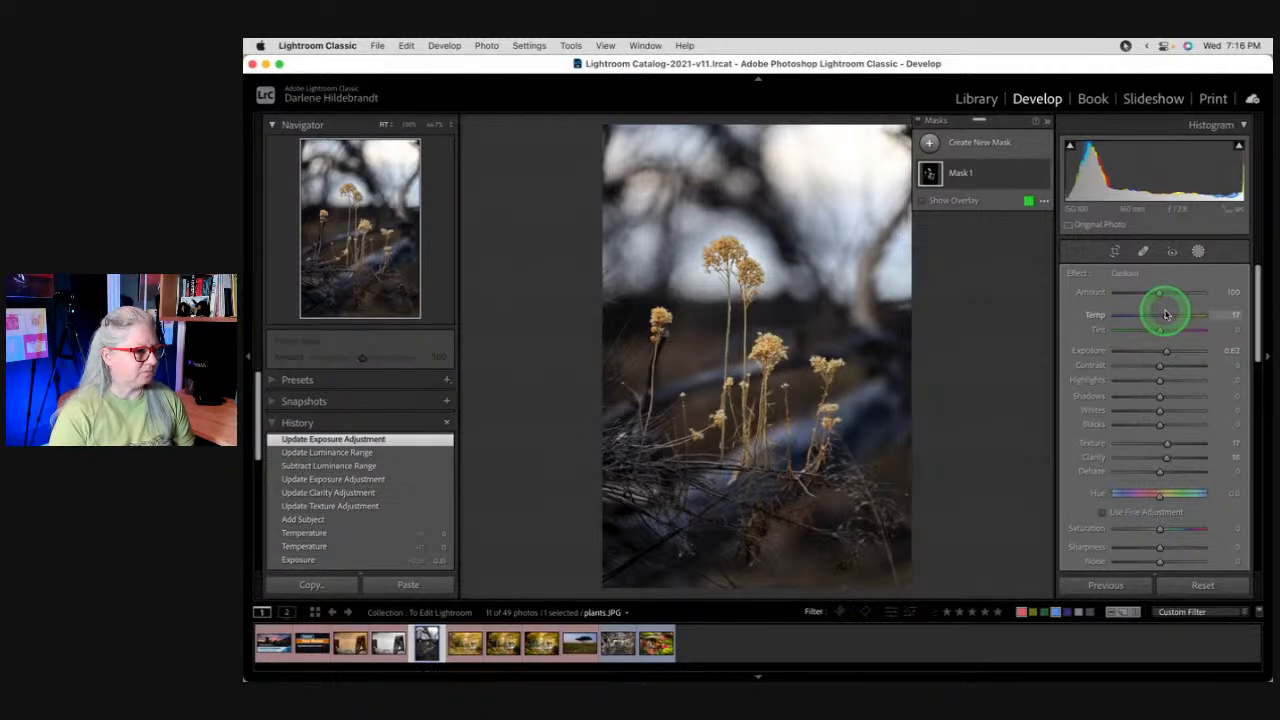
click(1166, 315)
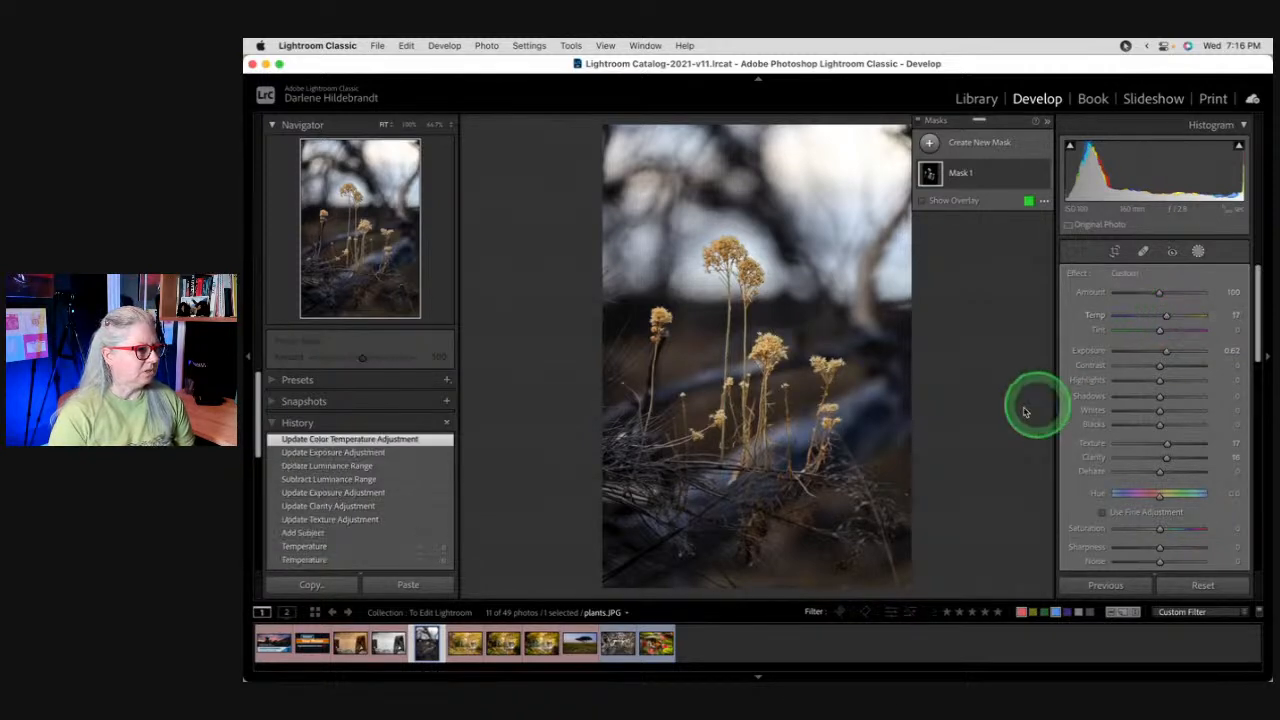
Step: Rename the flower mask to "plants"
click(1028, 174)
click(1052, 181)
text(plants)
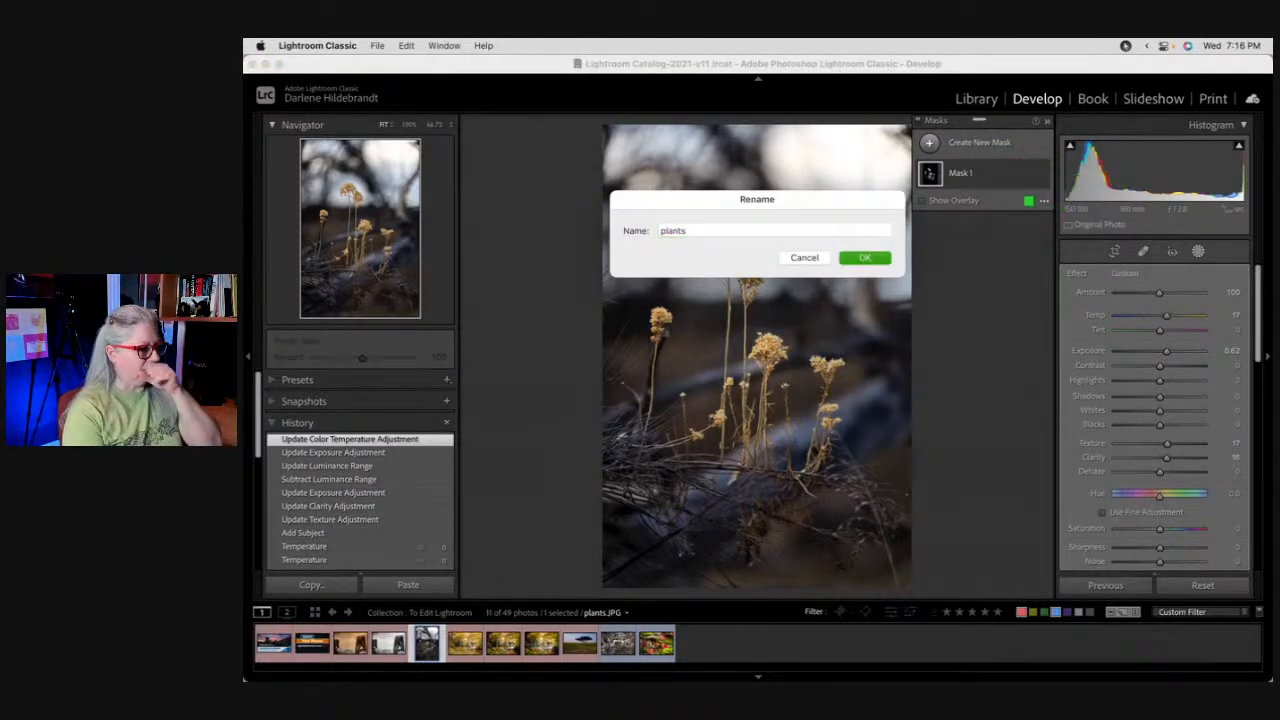
key(Return)
Step: Duplicate and invert the plants mask to cover the background
click(1030, 175)
click(1030, 174)
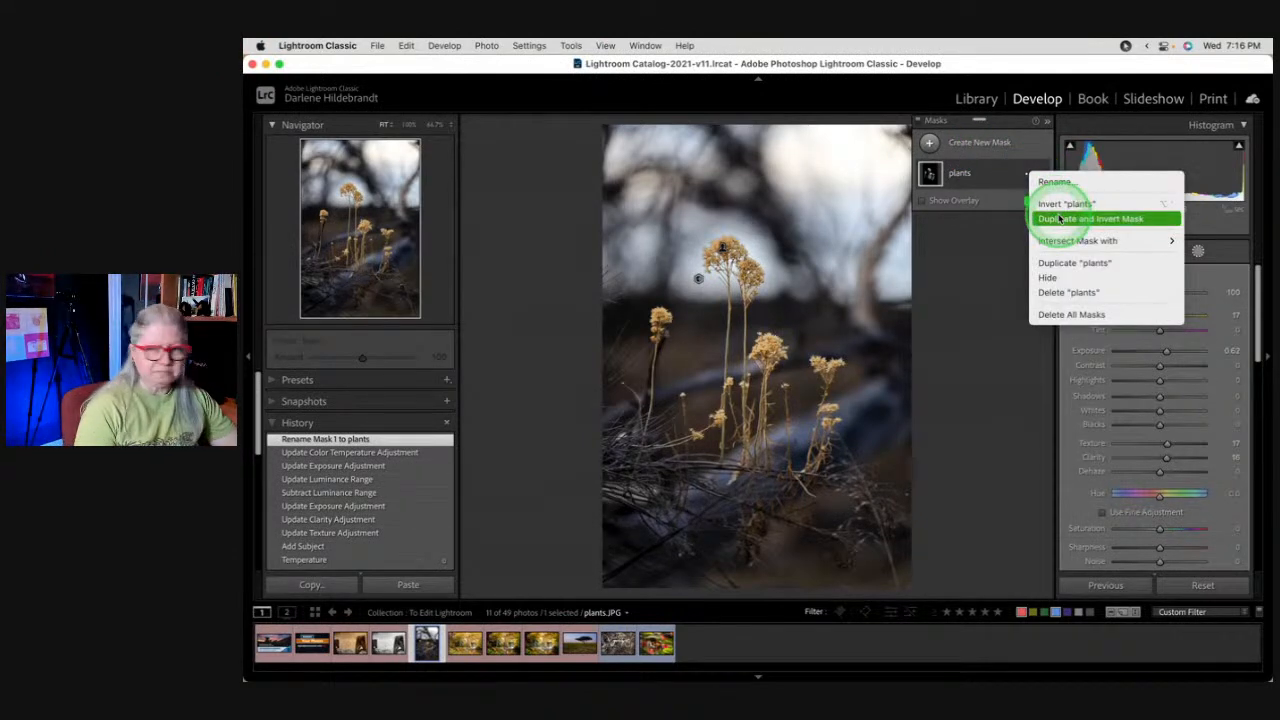
click(1060, 218)
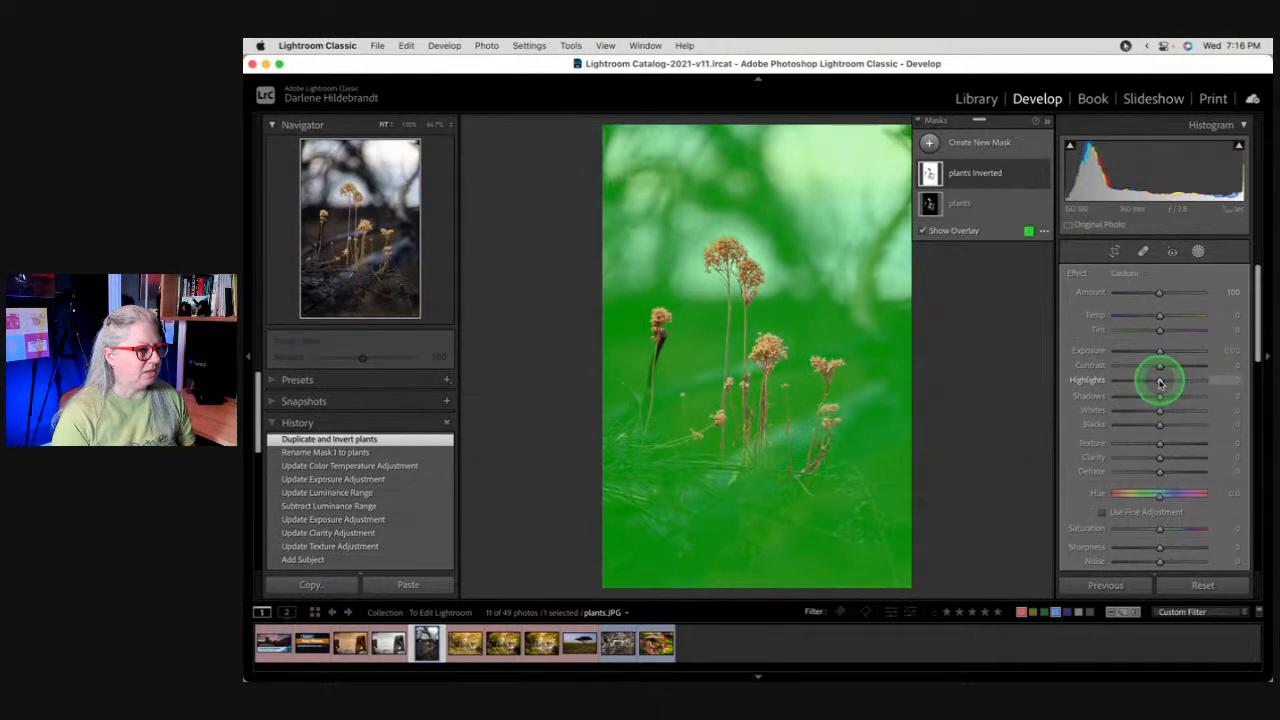
Step: Set the inverted mask's Highlights to -27, Texture to -44, Clarity to -27 and Sharpness to -48, and turn all masks off for comparison
mouse_move(1157, 378)
mouse_down()
mouse_move(1145, 381)
mouse_move(1177, 380)
mouse_move(1149, 380)
mouse_up()
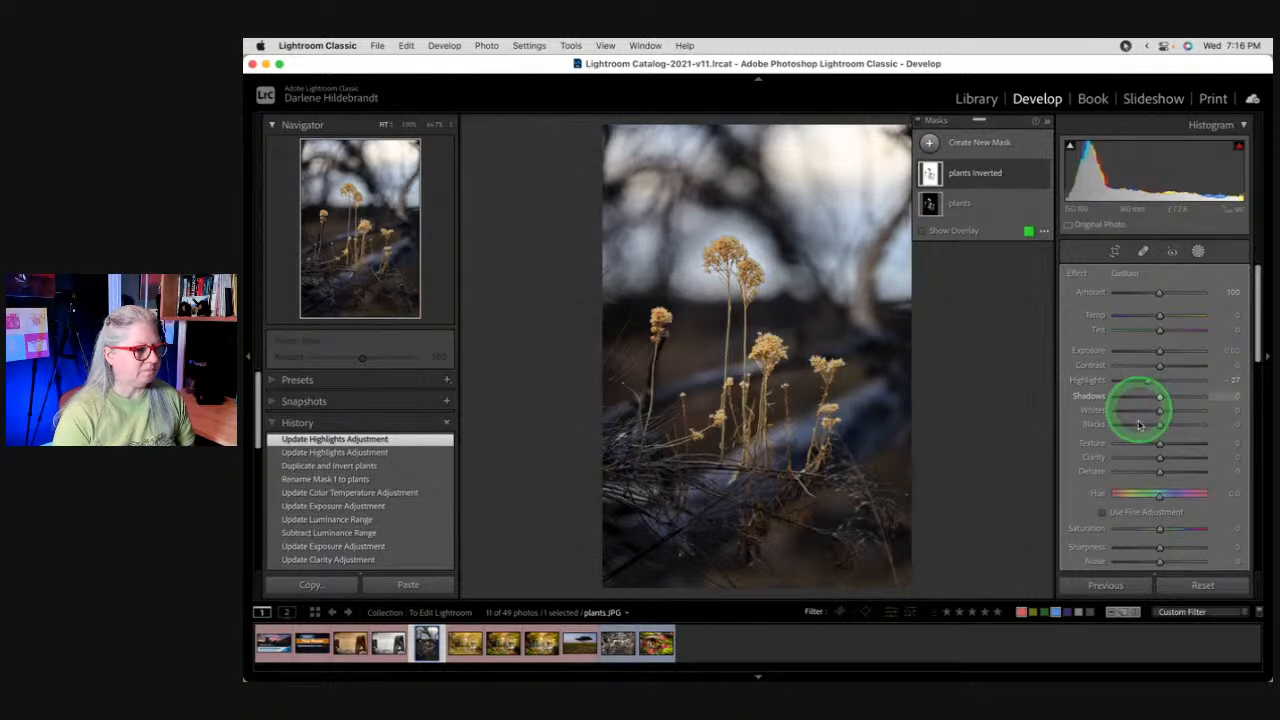
mouse_move(1143, 443)
mouse_down()
mouse_move(1140, 457)
mouse_move(1165, 458)
mouse_move(1148, 457)
mouse_up()
mouse_move(1134, 546)
mouse_down()
mouse_move(1094, 543)
mouse_move(1181, 544)
mouse_move(1111, 542)
mouse_move(1138, 549)
mouse_up()
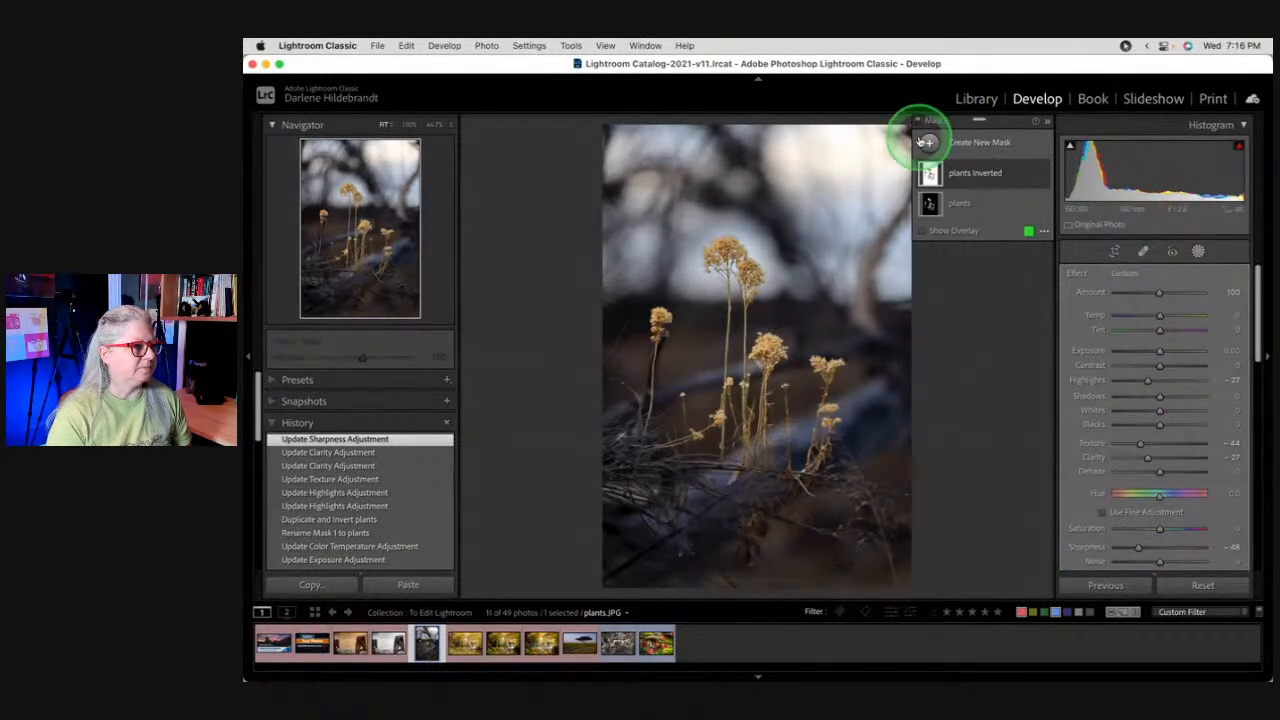
click(918, 122)
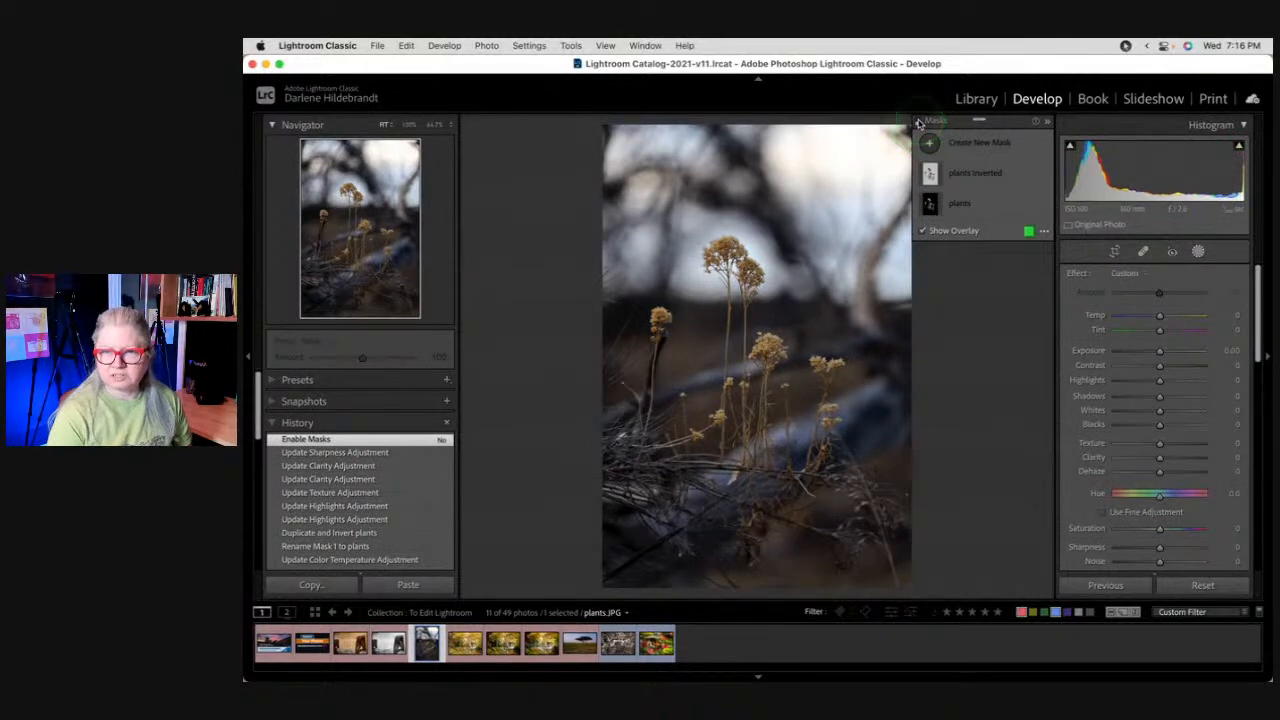
Step: Compare the photo with all masks off and on, leave them on, and reduce the plants mask's Exposure
click(918, 122)
click(918, 122)
click(918, 122)
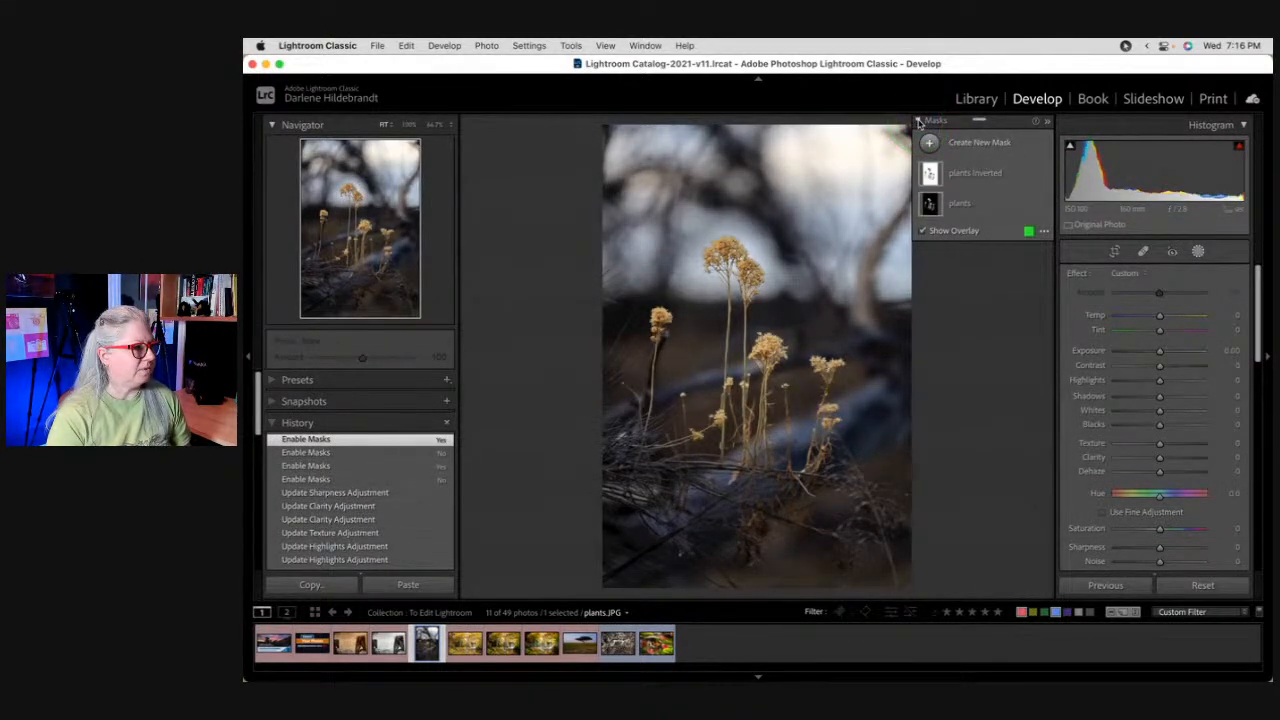
click(989, 205)
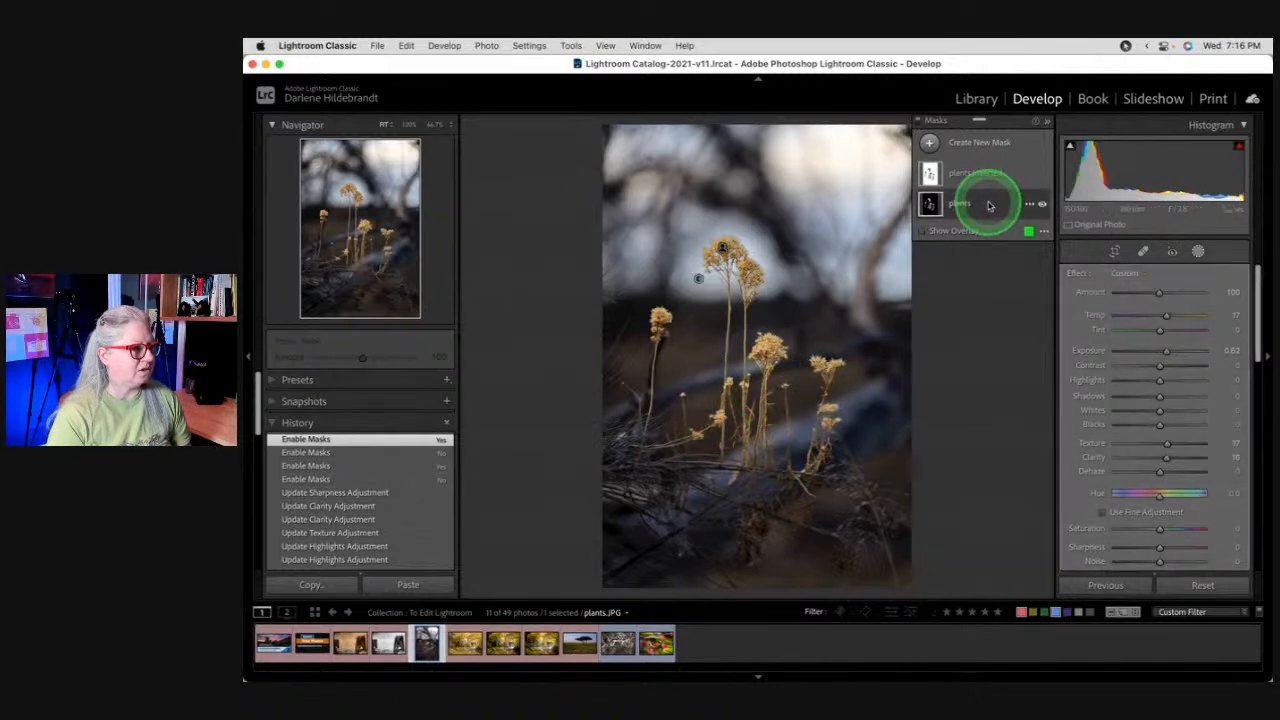
mouse_move(1166, 350)
mouse_down()
mouse_move(1177, 357)
mouse_move(1157, 349)
mouse_up()
click(1197, 251)
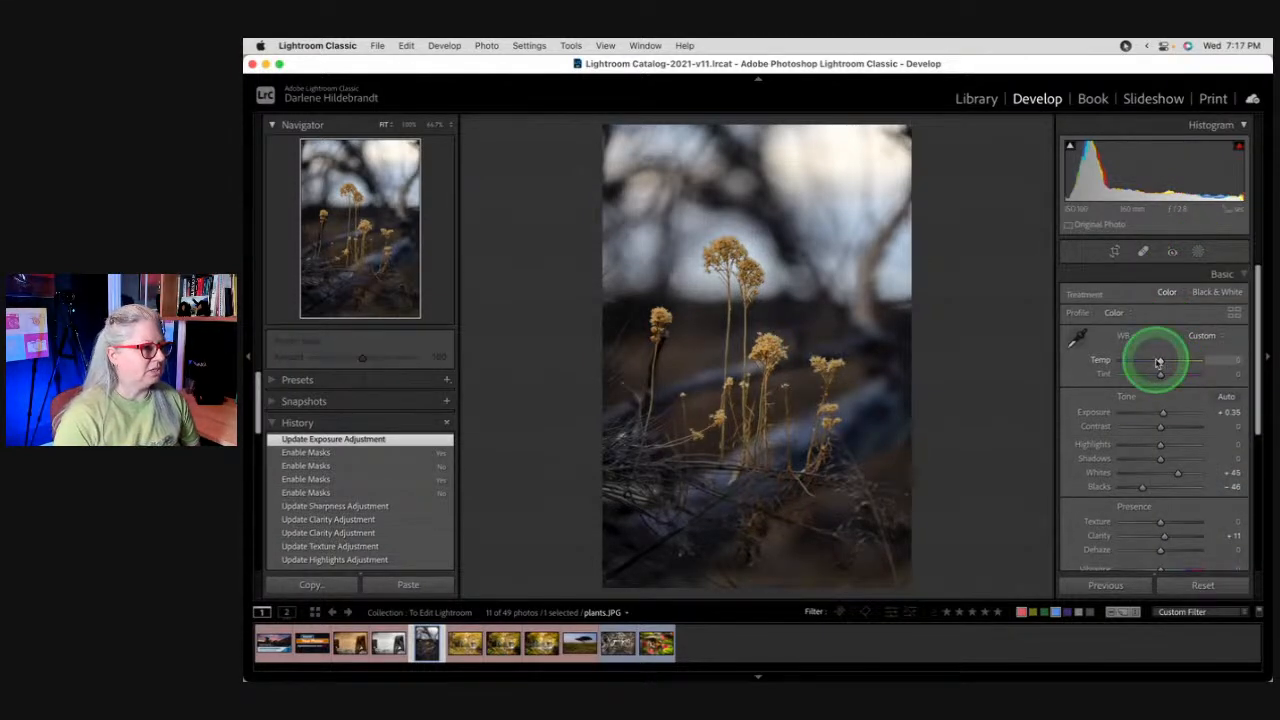
Step: Add a new Select Sky mask to the plants photo
click(1198, 251)
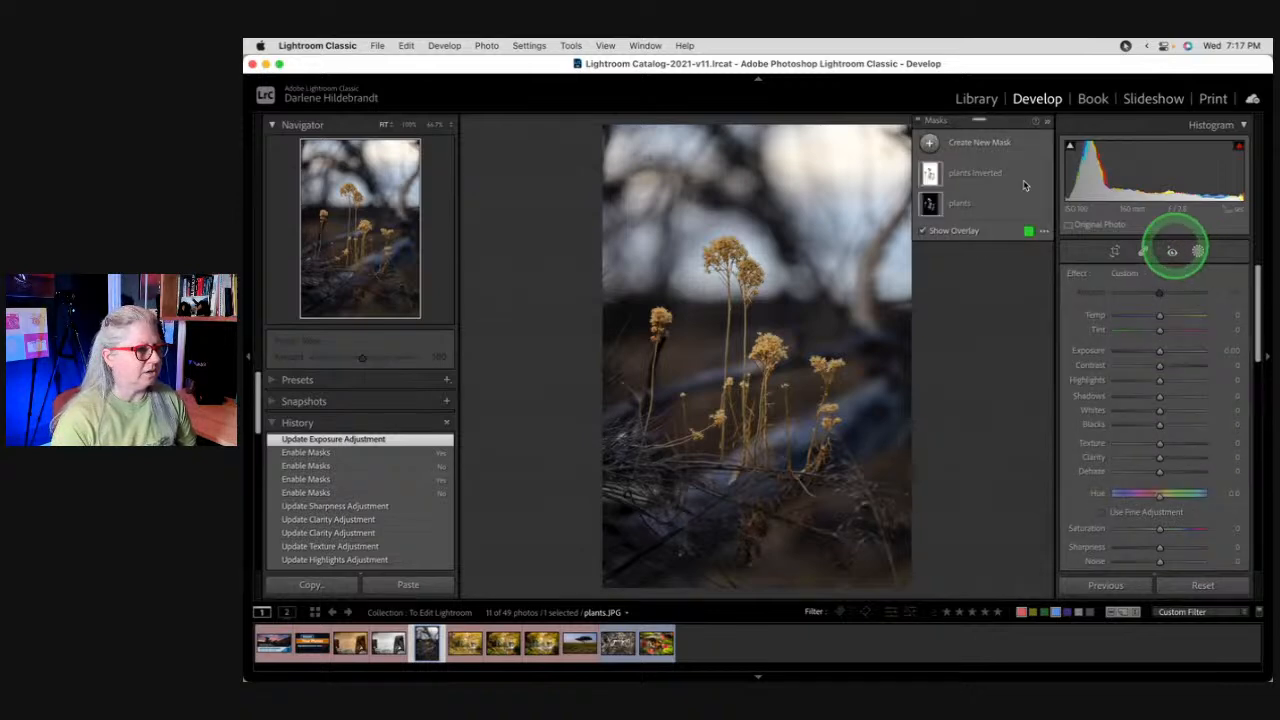
click(929, 142)
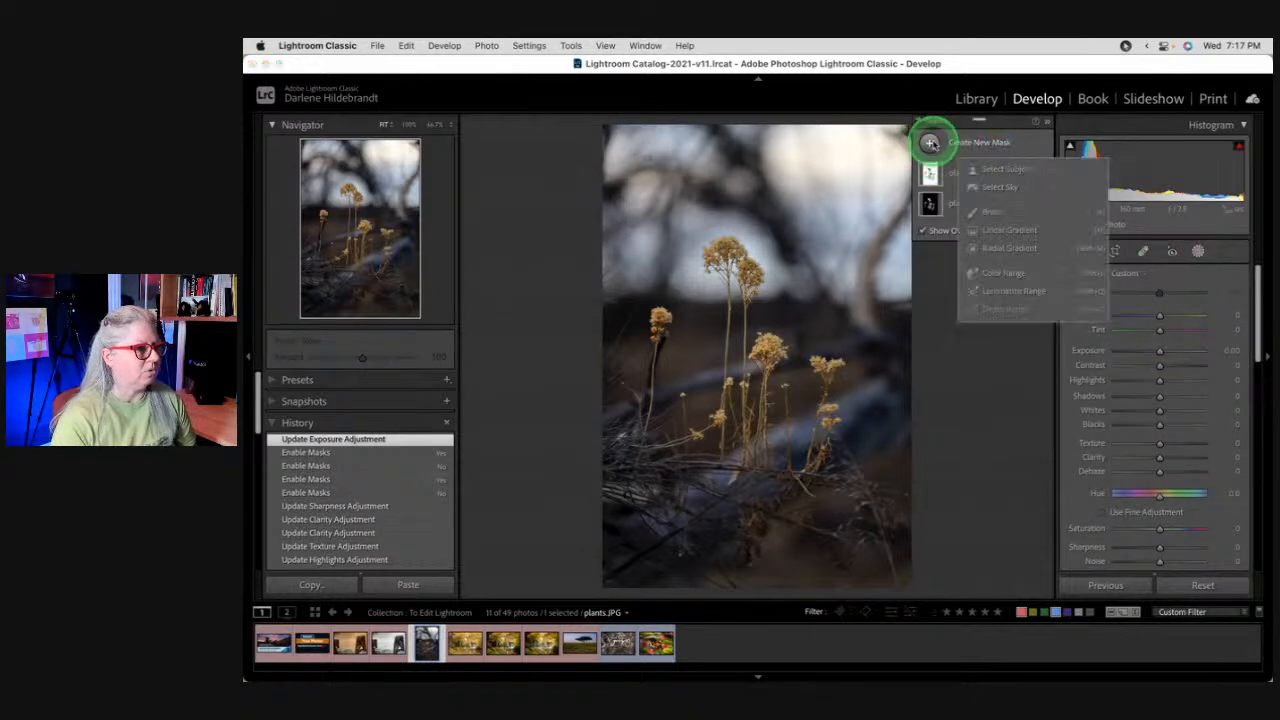
click(1000, 187)
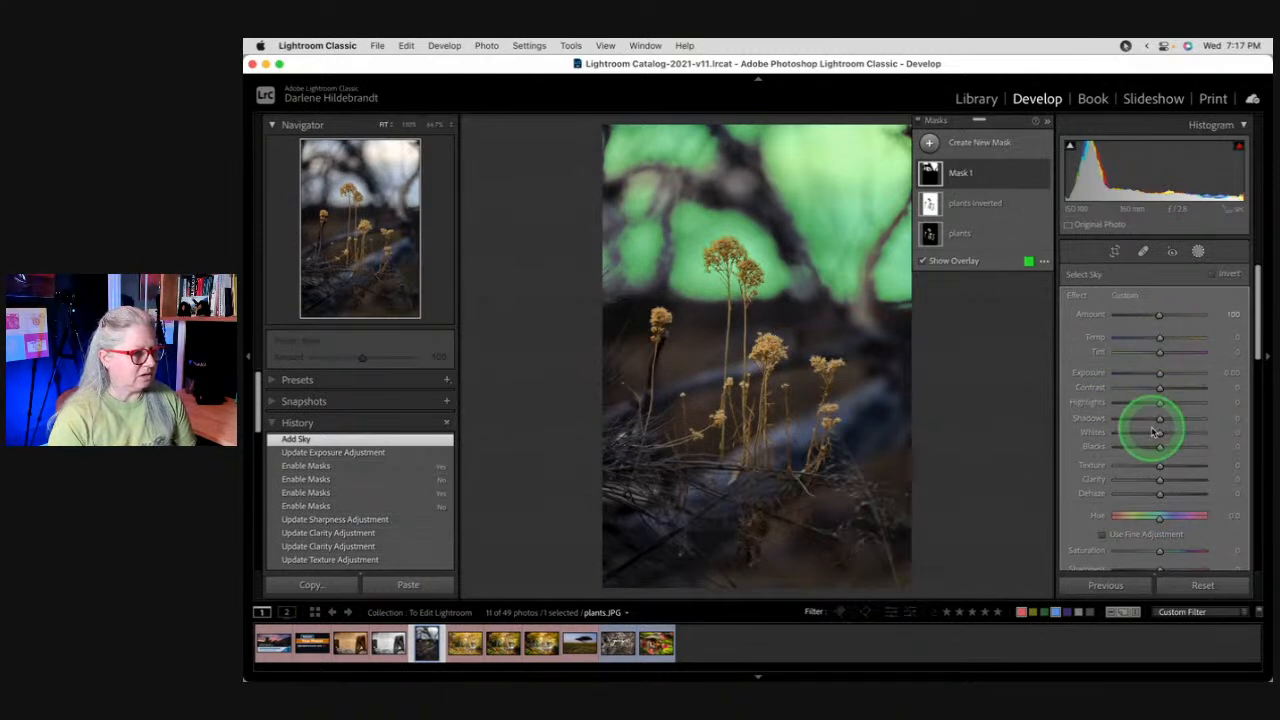
Step: Set the sky mask's Highlights to -46, Exposure to -0.06 and Temp to -12, and close masking
scroll(1155, 432, down, 2)
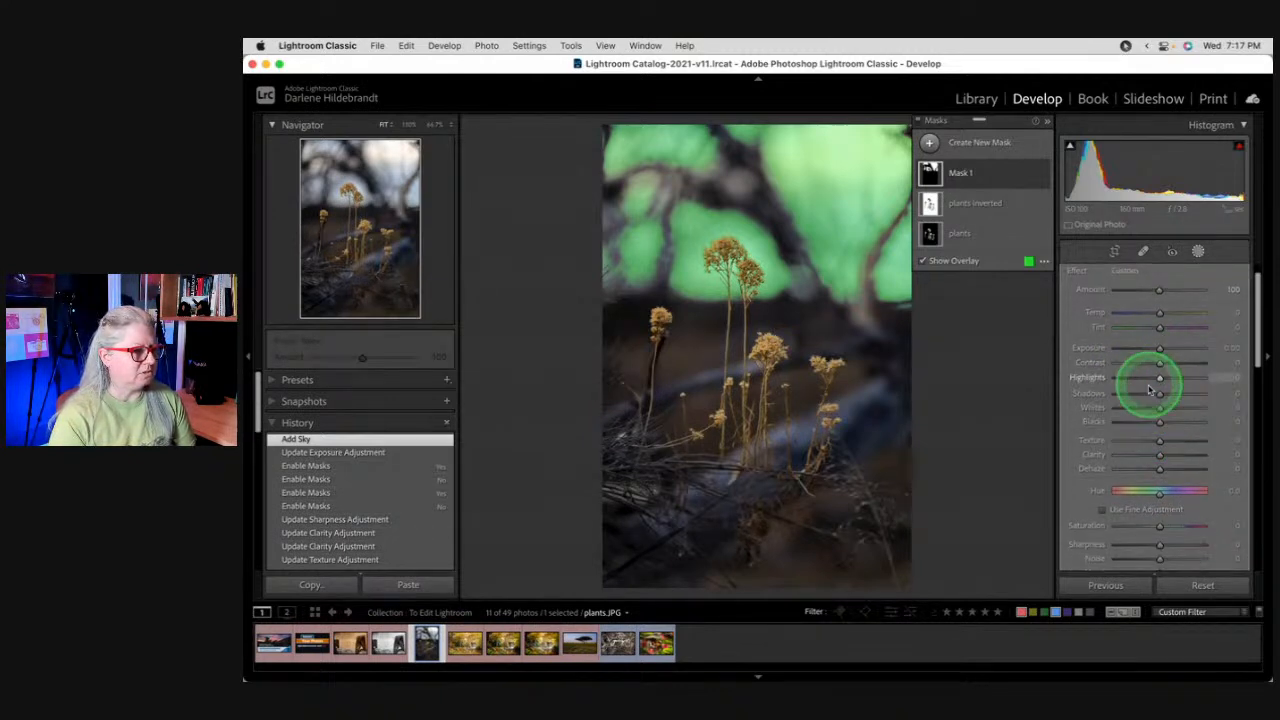
drag(1152, 388, 1156, 338)
scroll(1160, 349, up, 2)
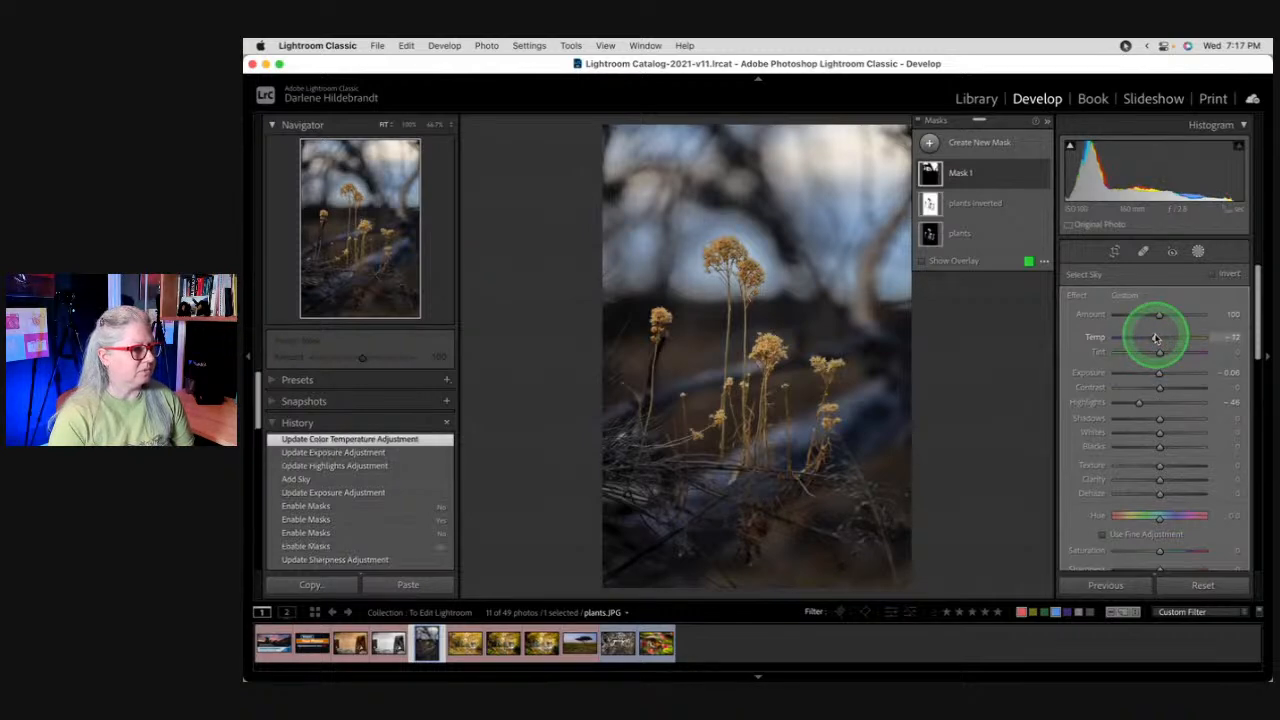
click(1198, 251)
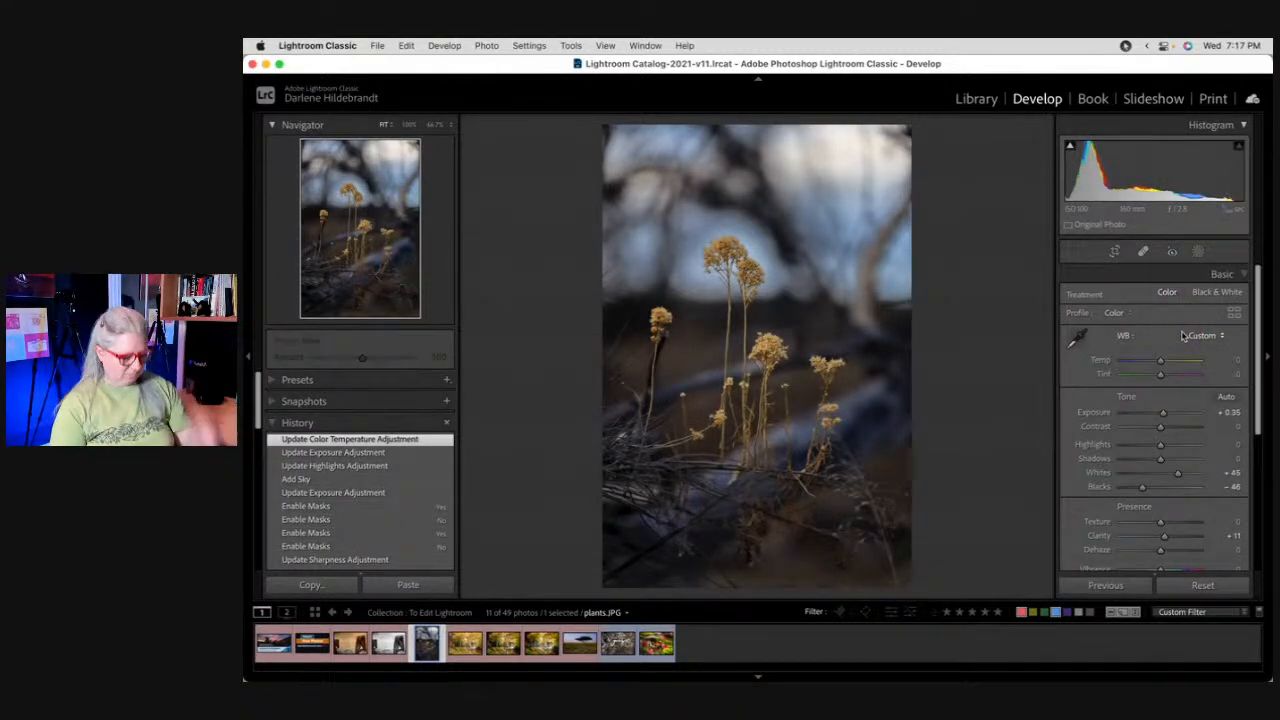
Step: Compare the edited plants photo with its Before version several times
key(backslash)
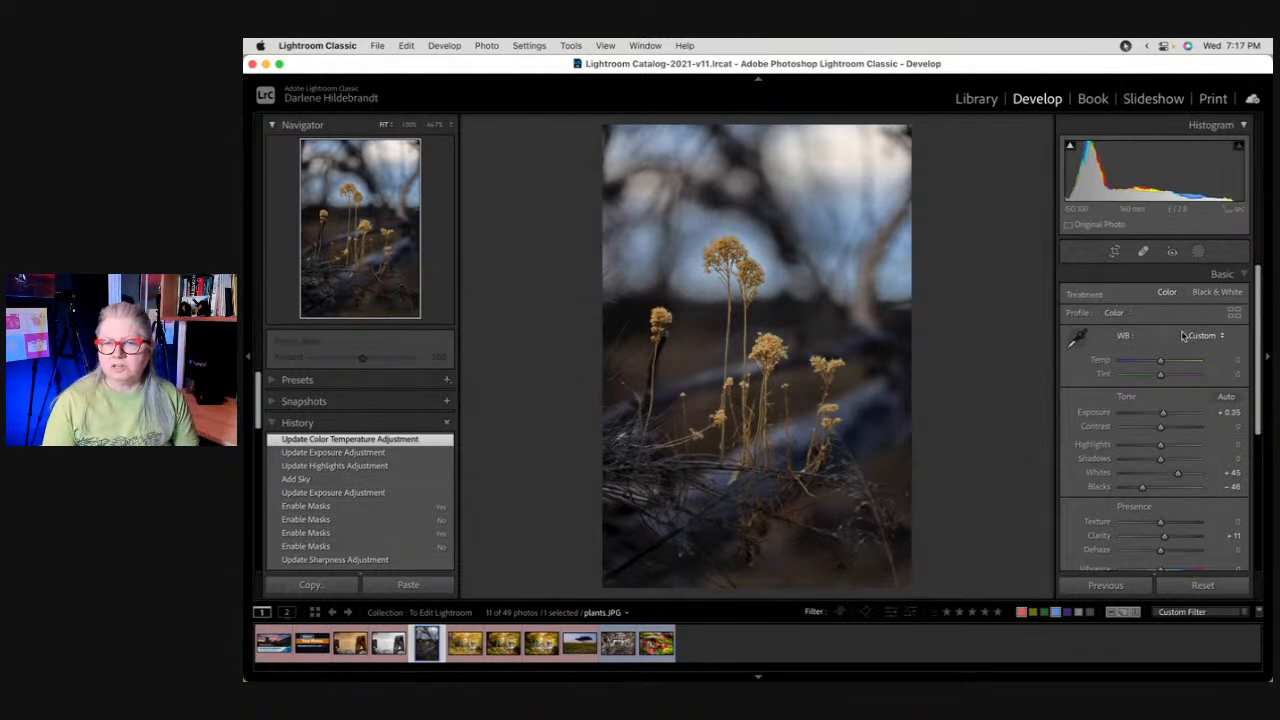
key(backslash)
key(backslash)
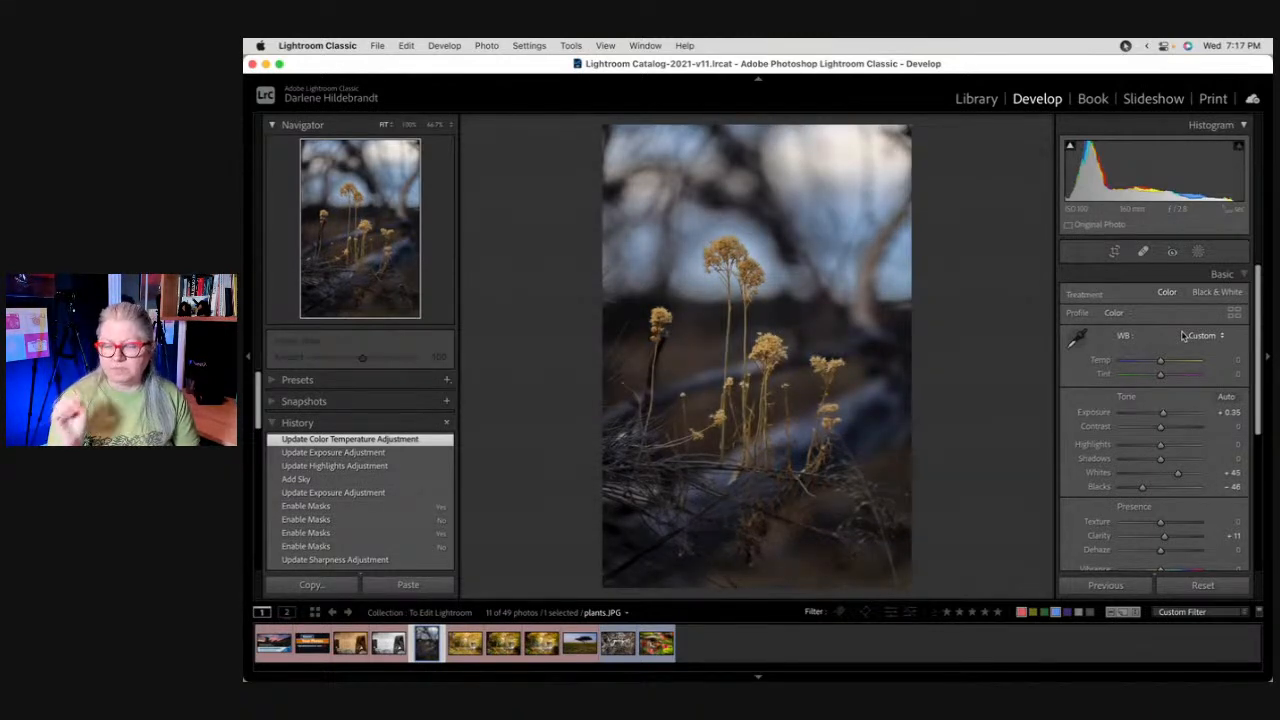
key(backslash)
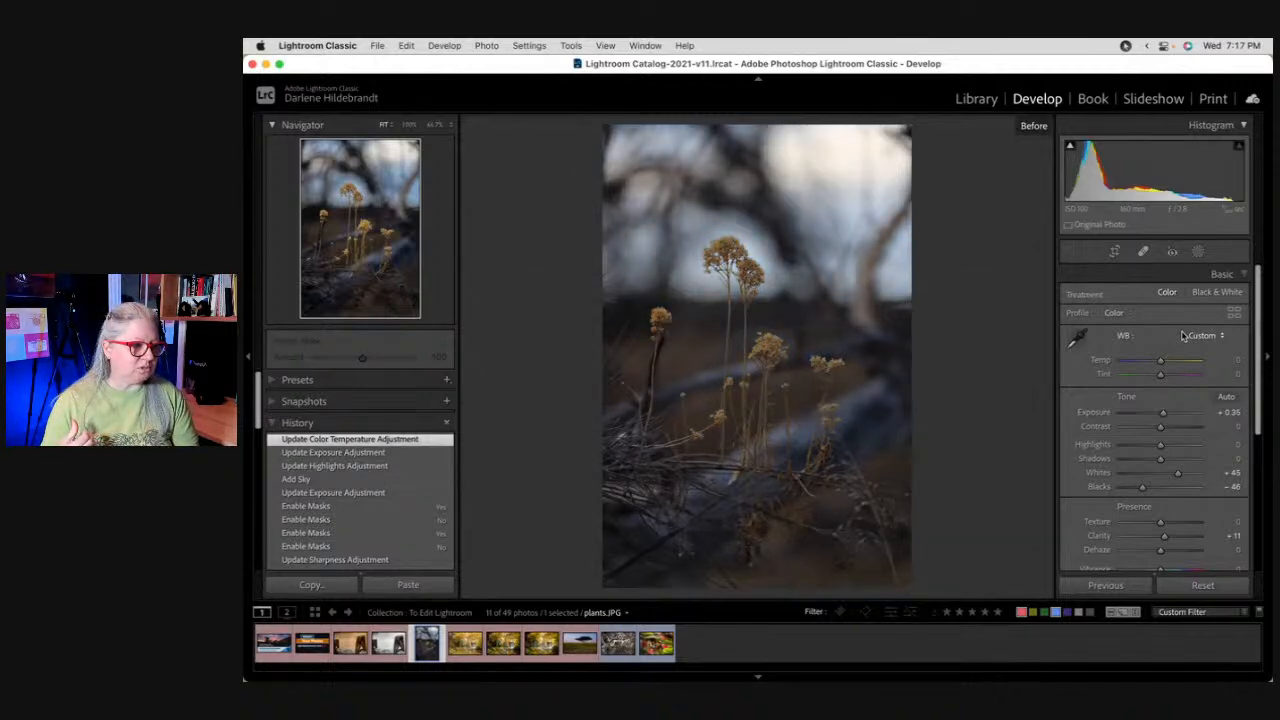
key(backslash)
key(backslash)
key(backslash)
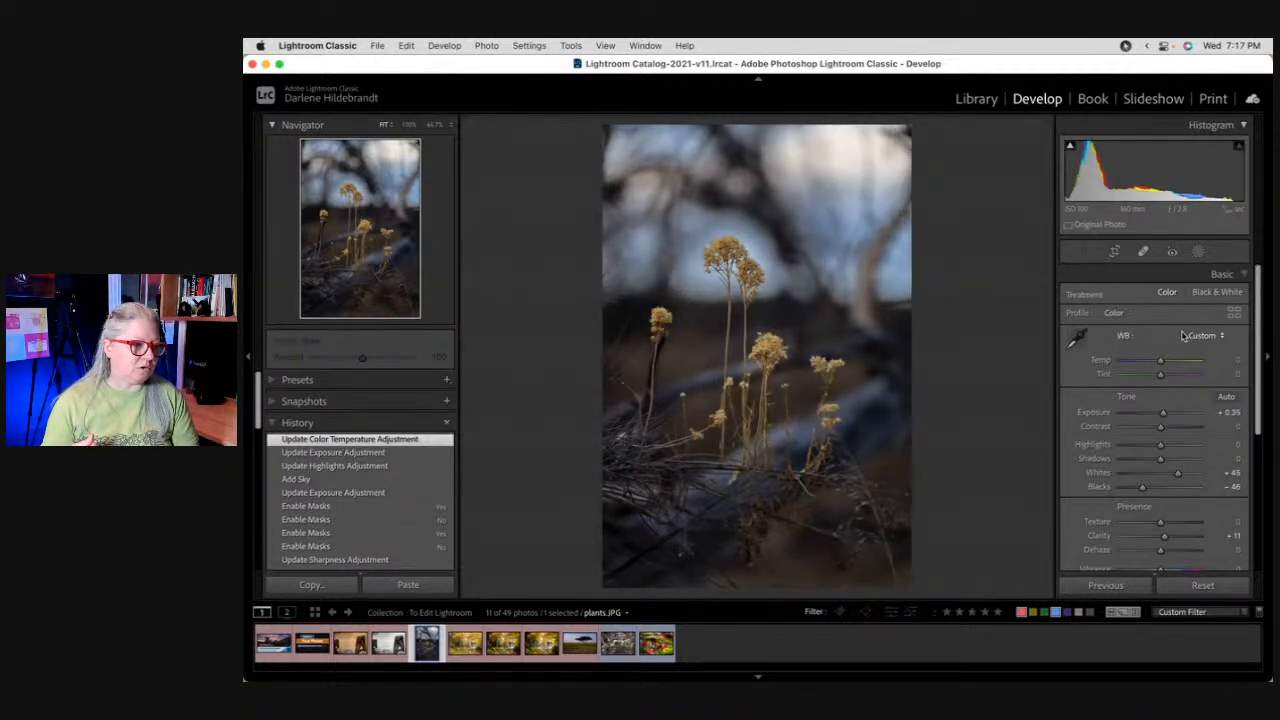
Step: Apply the "Edge darken strong" preset from the DPM Edge Vignettes 8 group
click(314, 381)
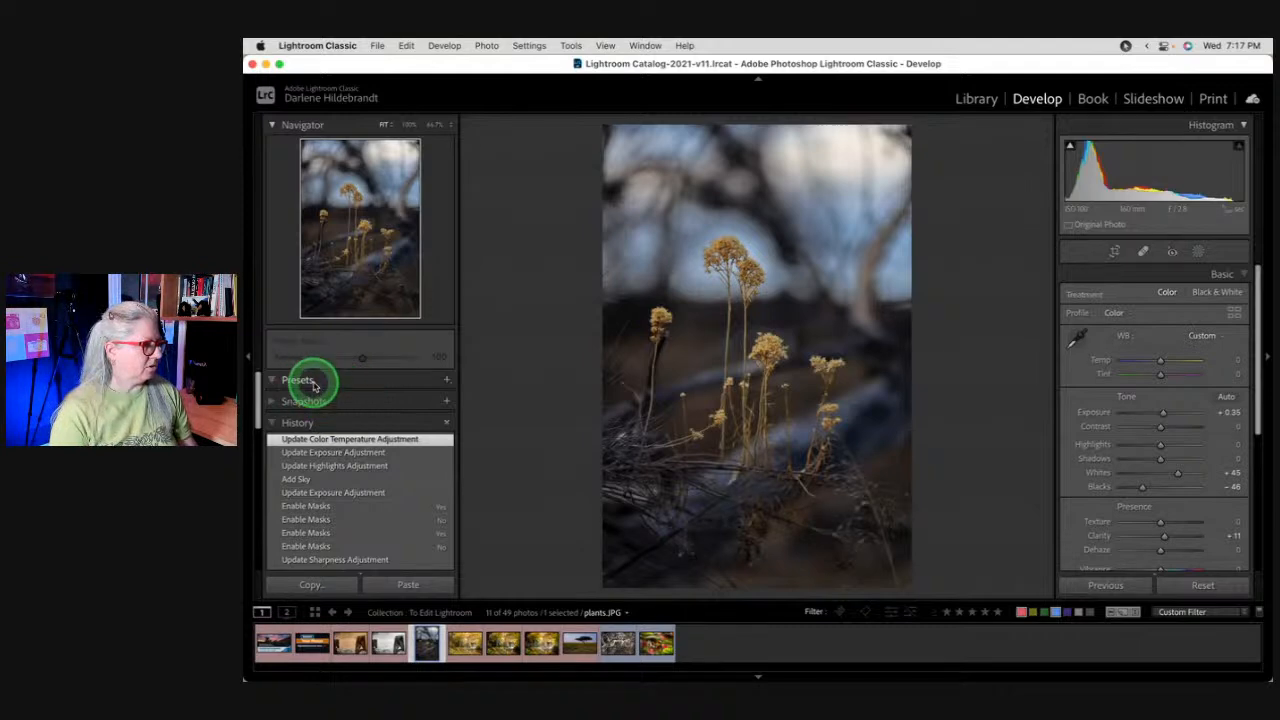
click(338, 452)
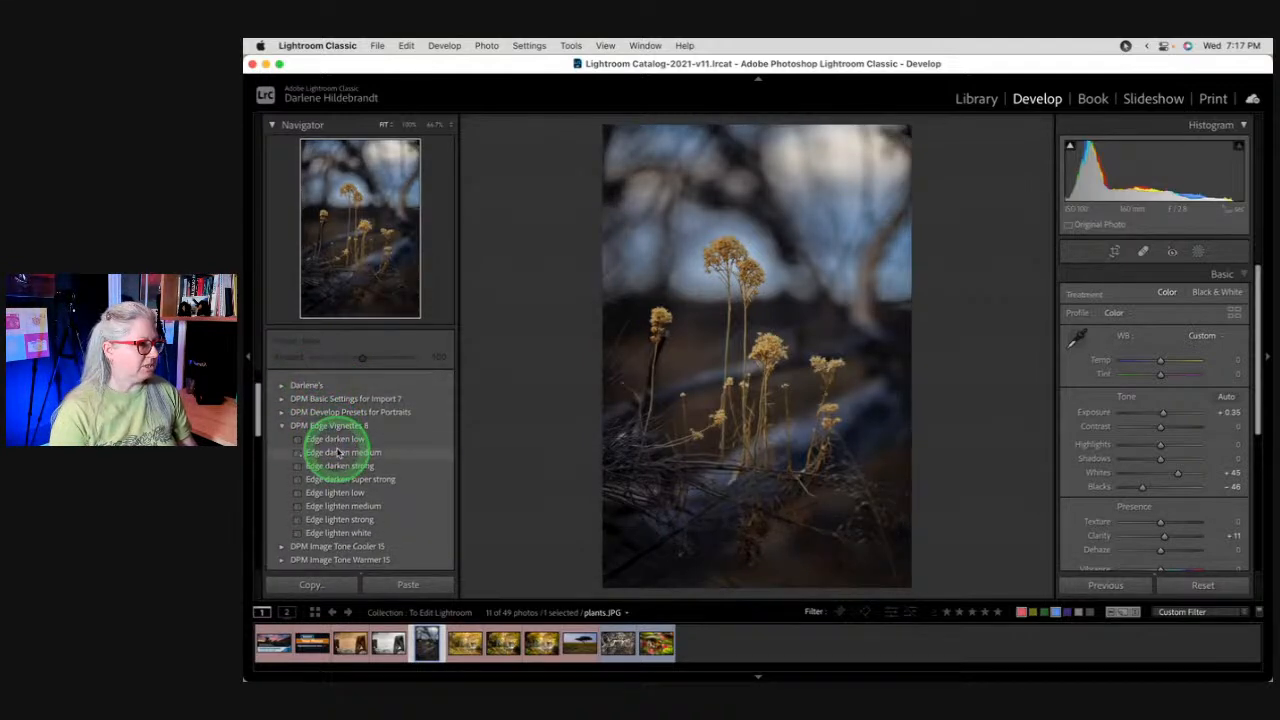
click(340, 466)
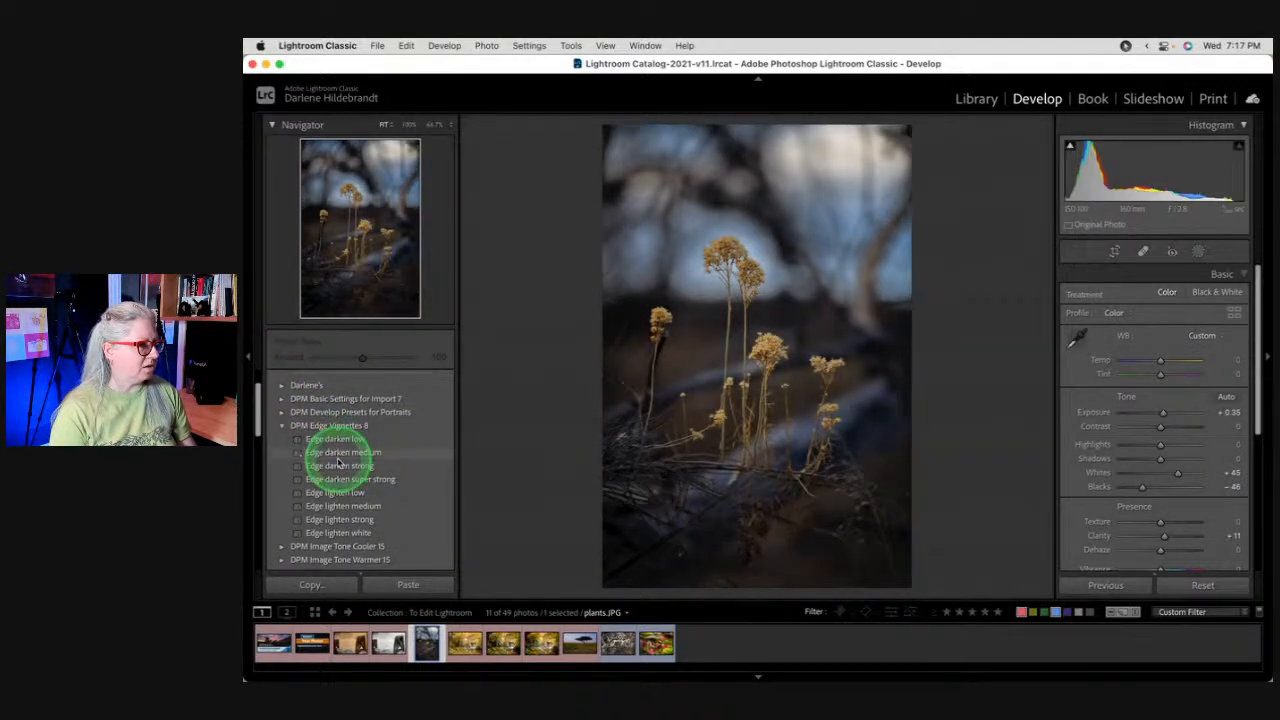
click(340, 466)
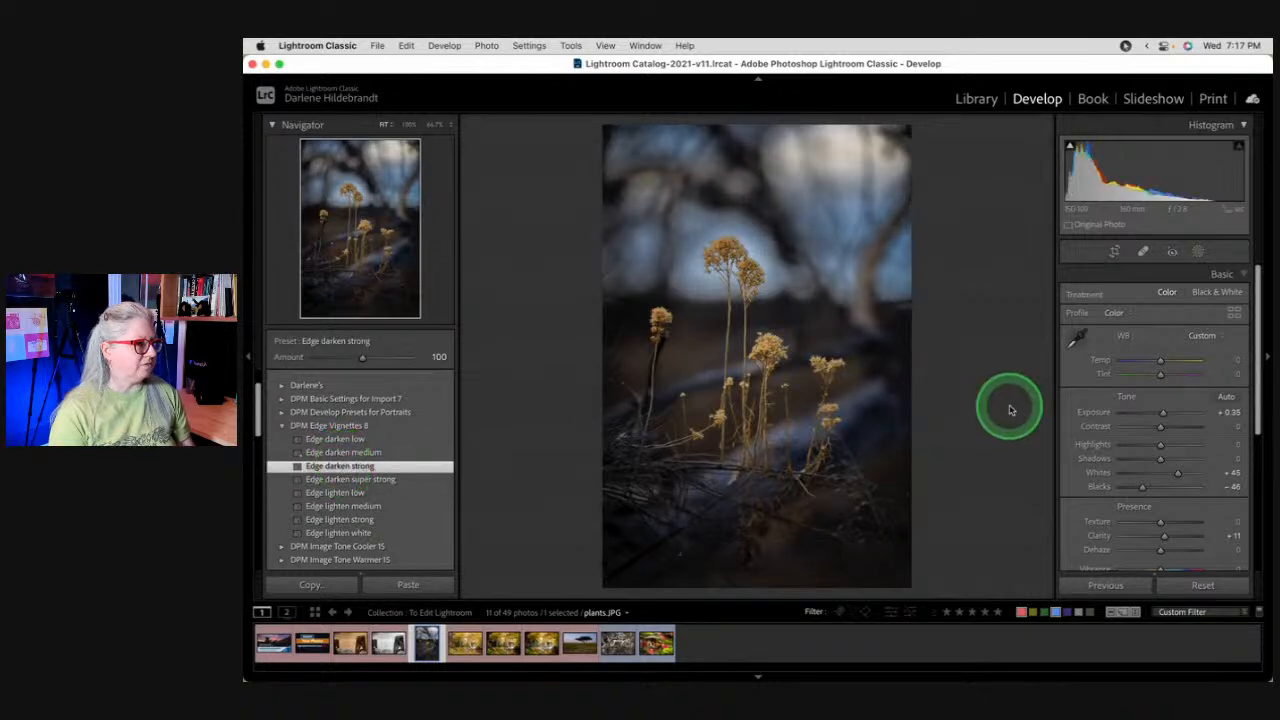
click(1076, 402)
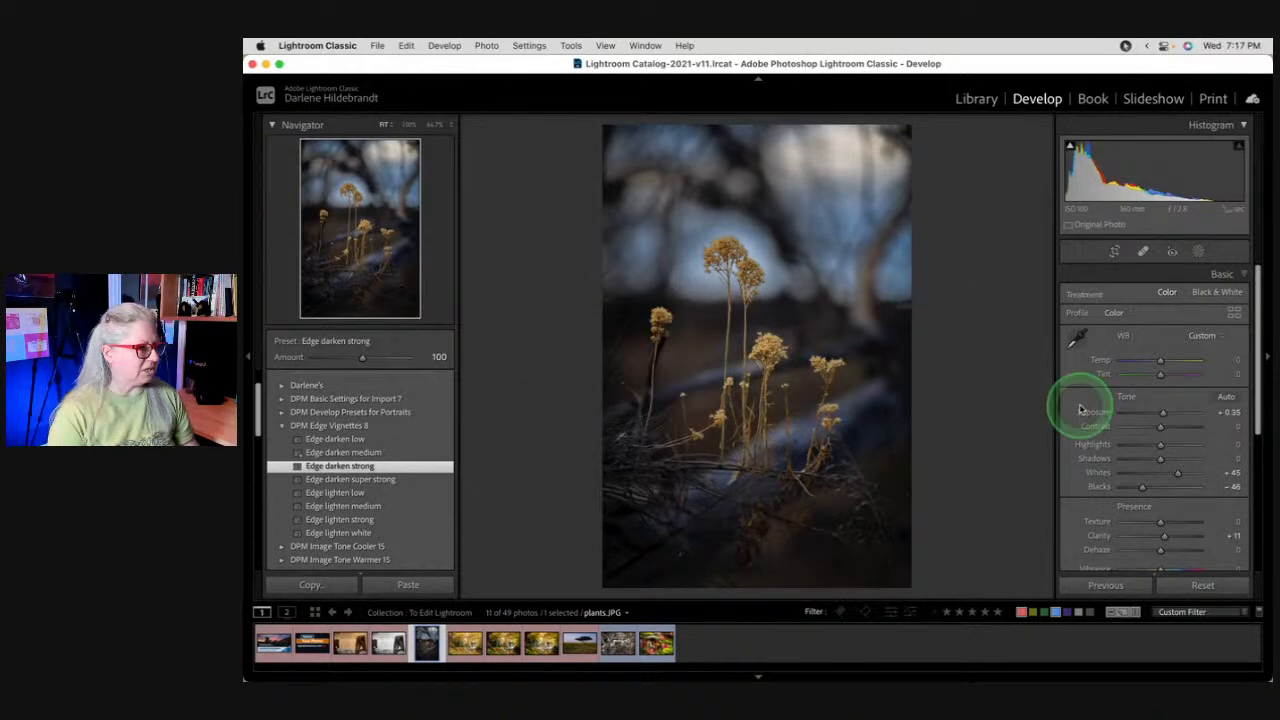
Step: Crop away a strip along the photo's bottom edge, trim both sides slightly, and apply the crop
key(r)
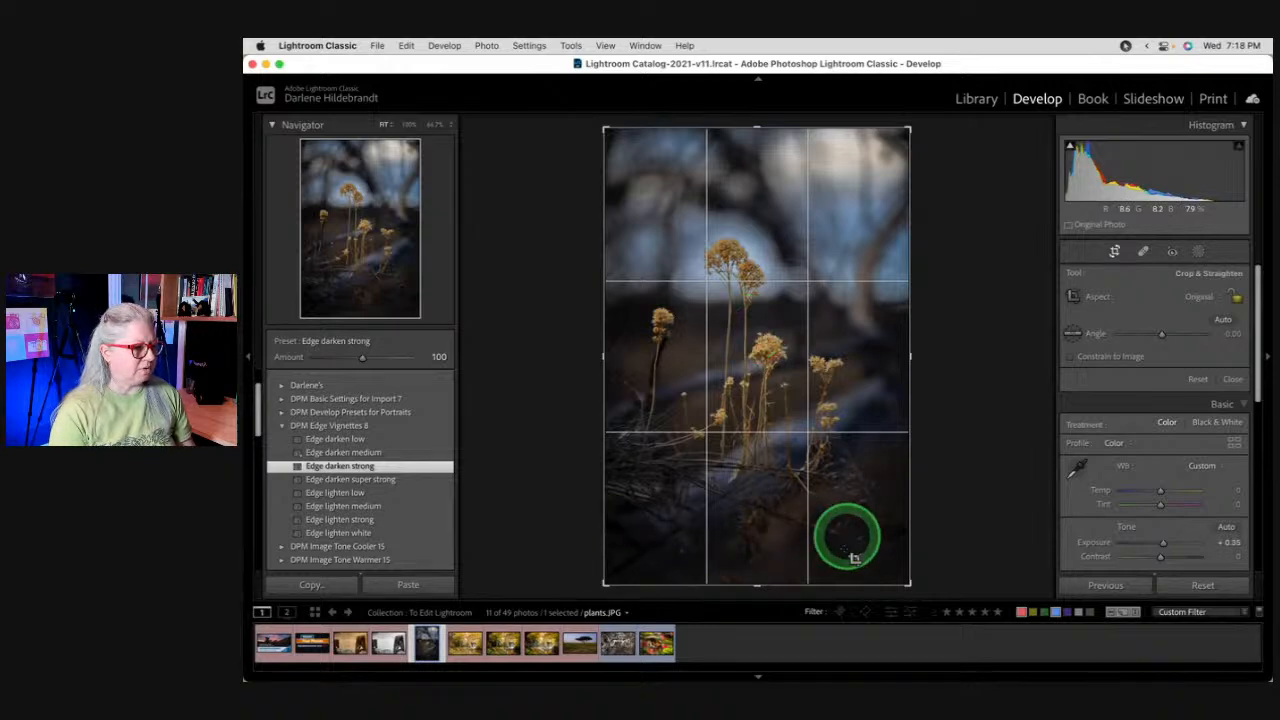
drag(837, 583, 837, 557)
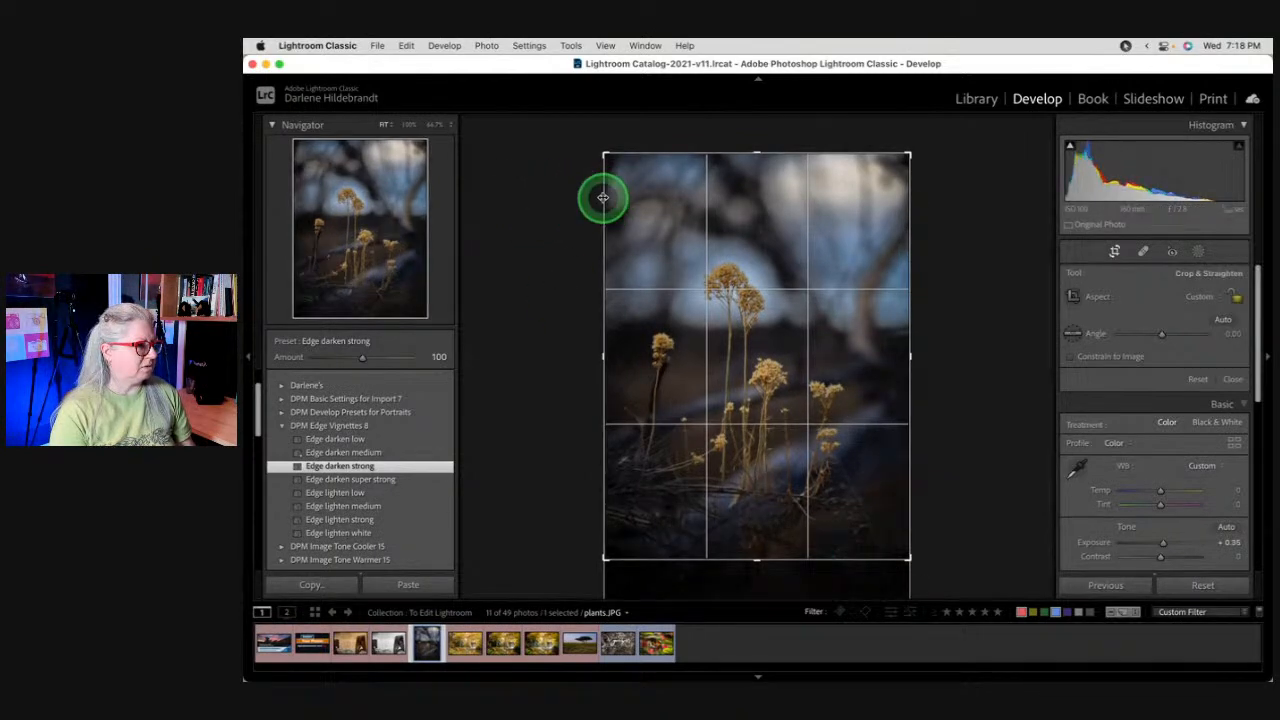
drag(603, 197, 606, 194)
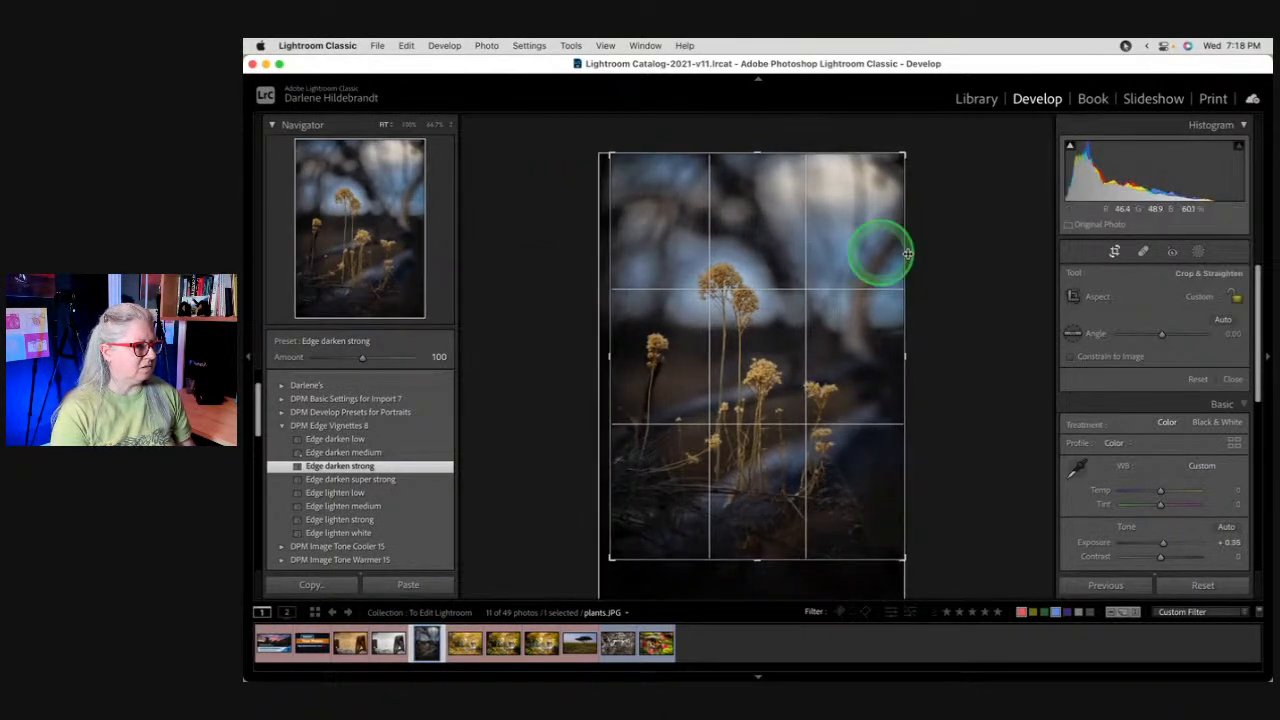
drag(880, 251, 892, 246)
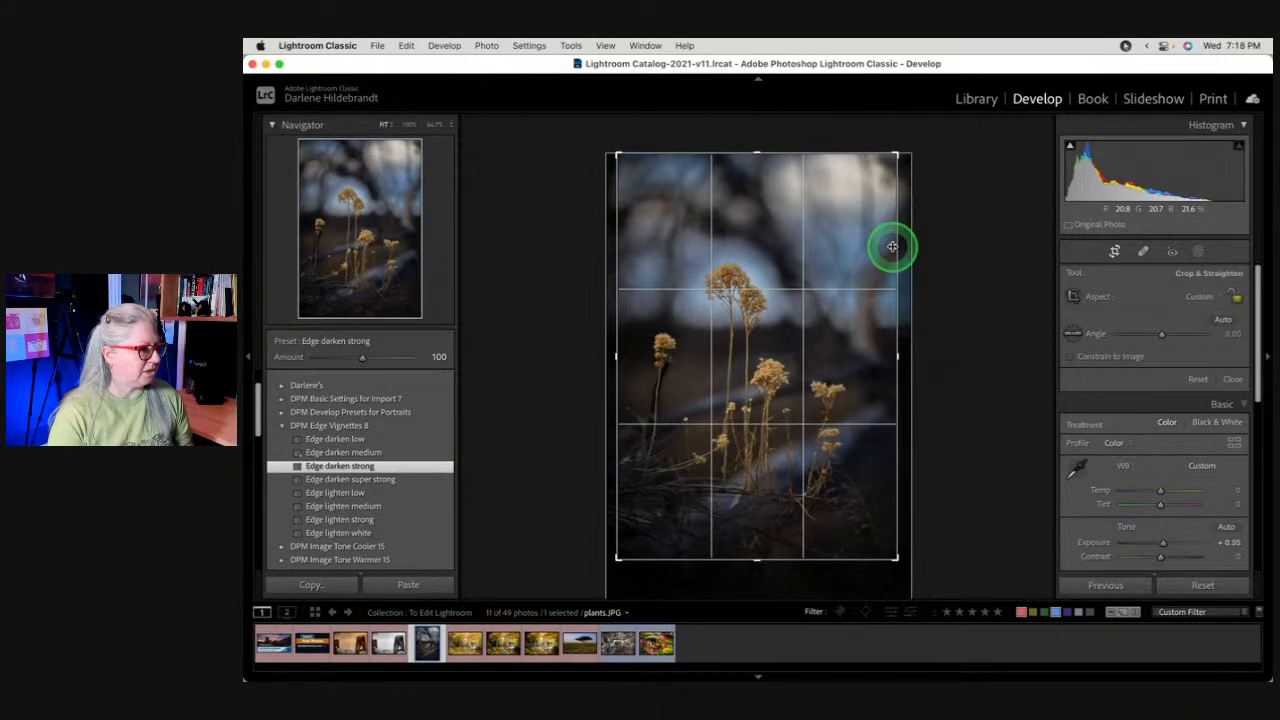
double_click(892, 247)
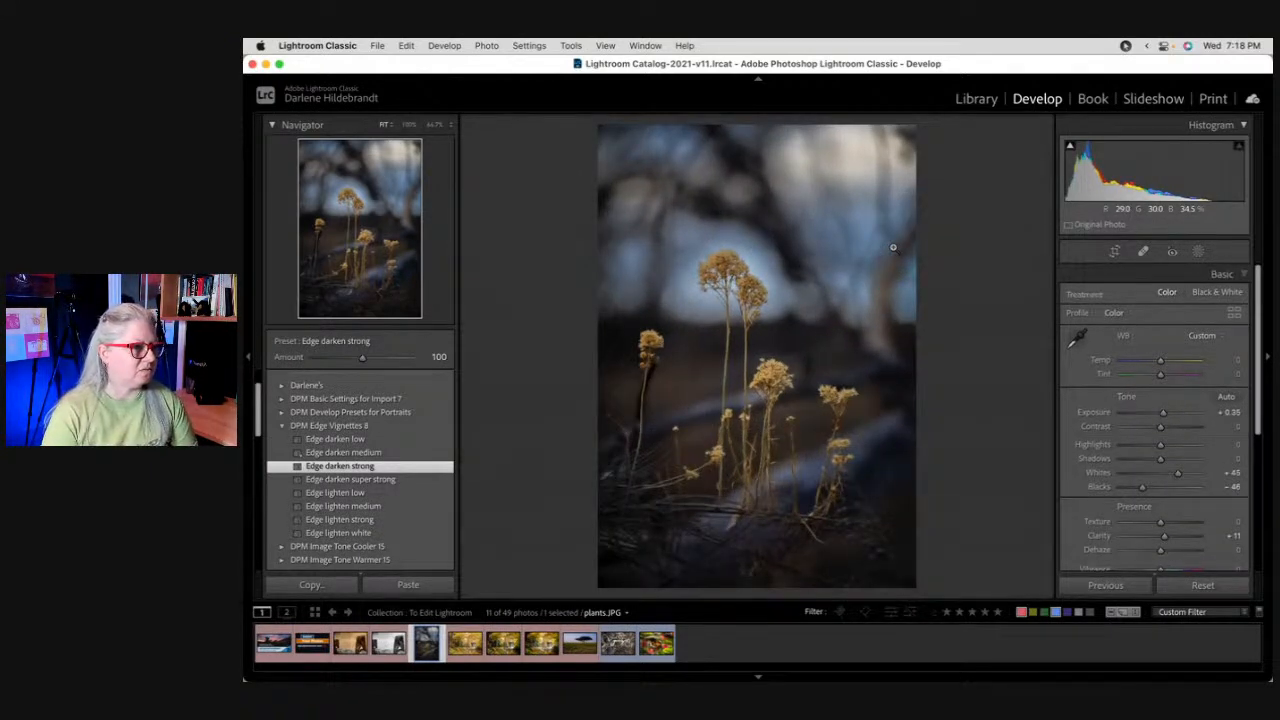
Step: Heal the bright patch near the photo's upper right corner with a size 80 spot at 100 opacity, sampling the neighbouring sky
key(q)
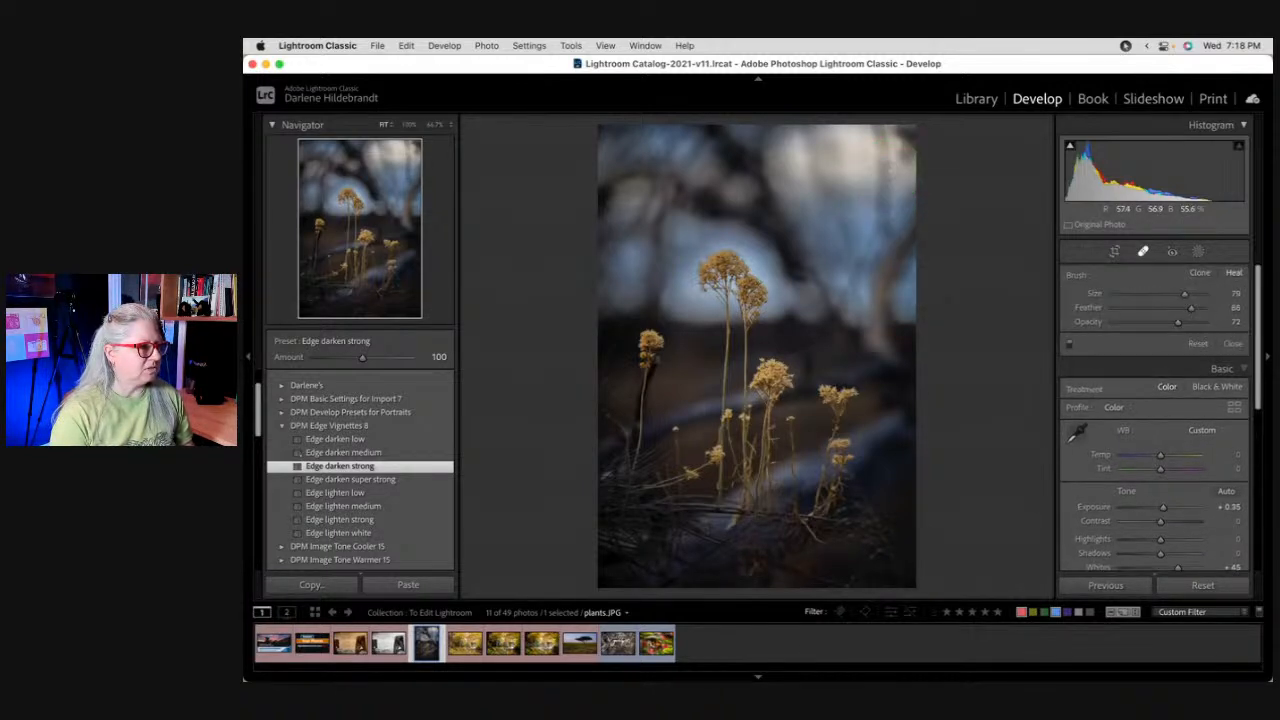
scroll(900, 154, up, 1)
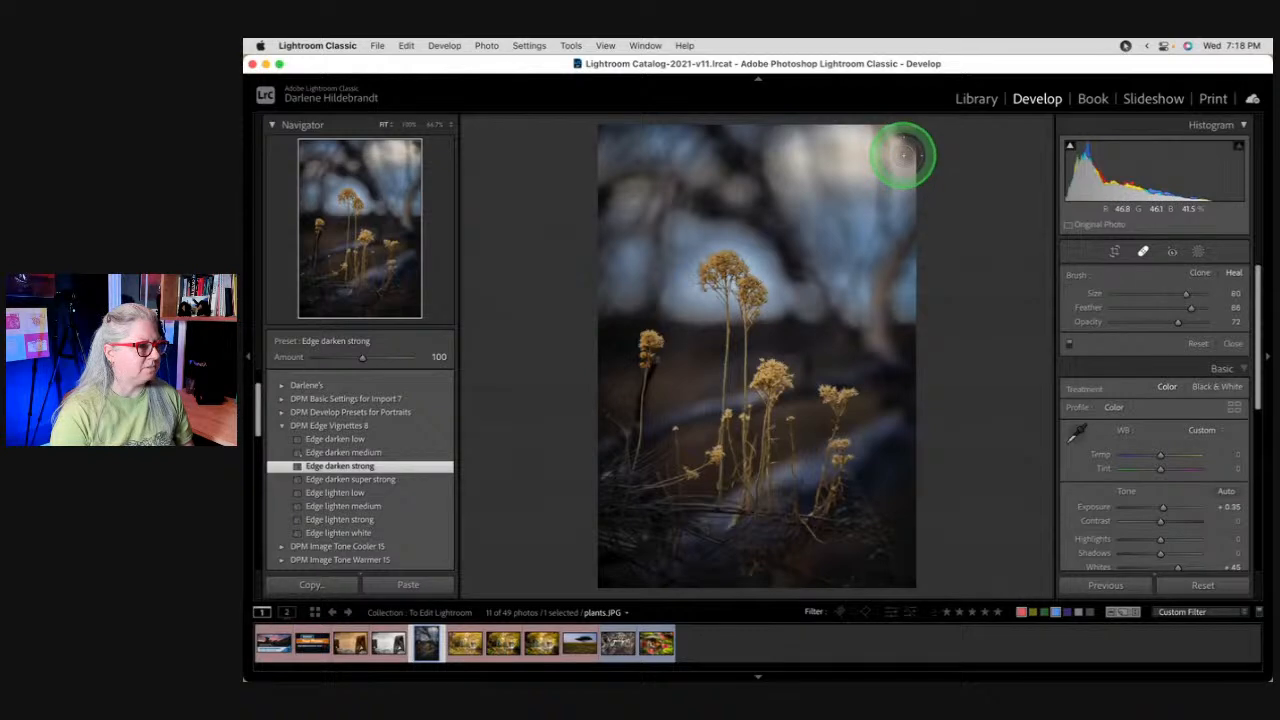
click(900, 154)
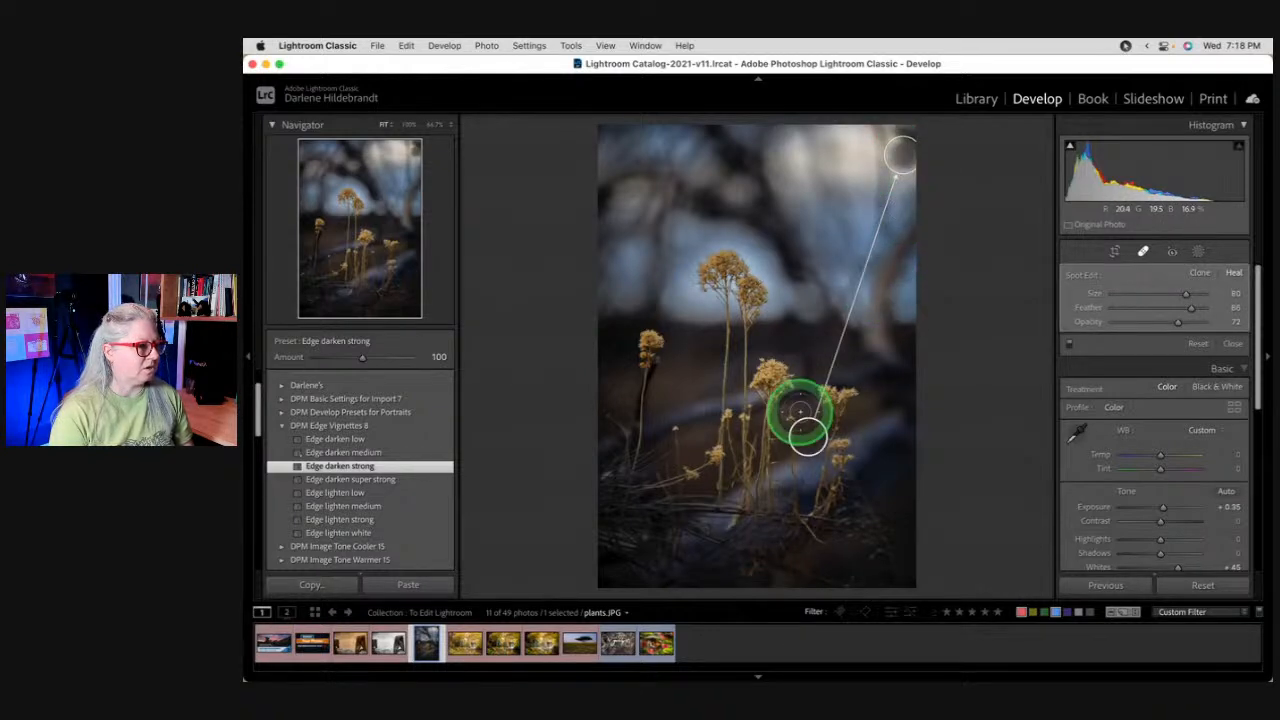
mouse_move(808, 439)
mouse_down()
mouse_move(857, 174)
mouse_move(845, 156)
mouse_up()
drag(1172, 324, 1212, 322)
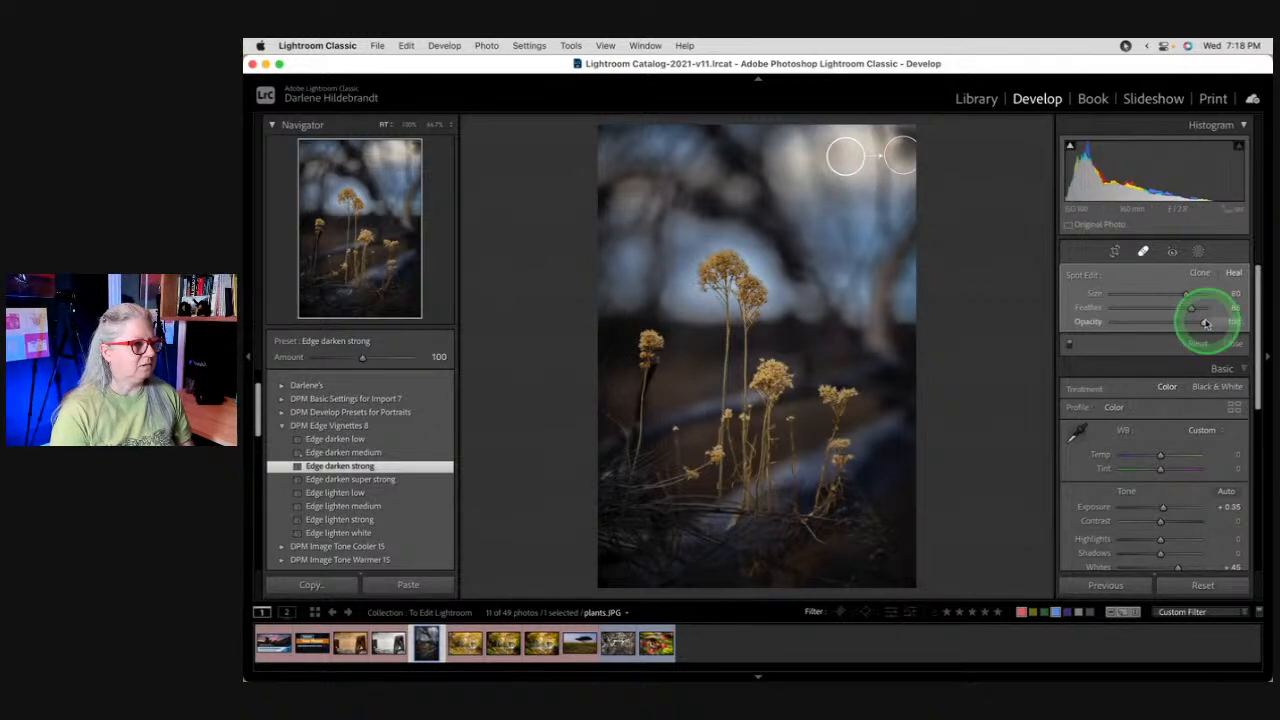
mouse_move(846, 157)
mouse_down()
mouse_move(894, 191)
mouse_move(903, 180)
mouse_move(765, 143)
mouse_move(849, 149)
mouse_move(871, 129)
mouse_move(871, 146)
mouse_move(892, 140)
mouse_up()
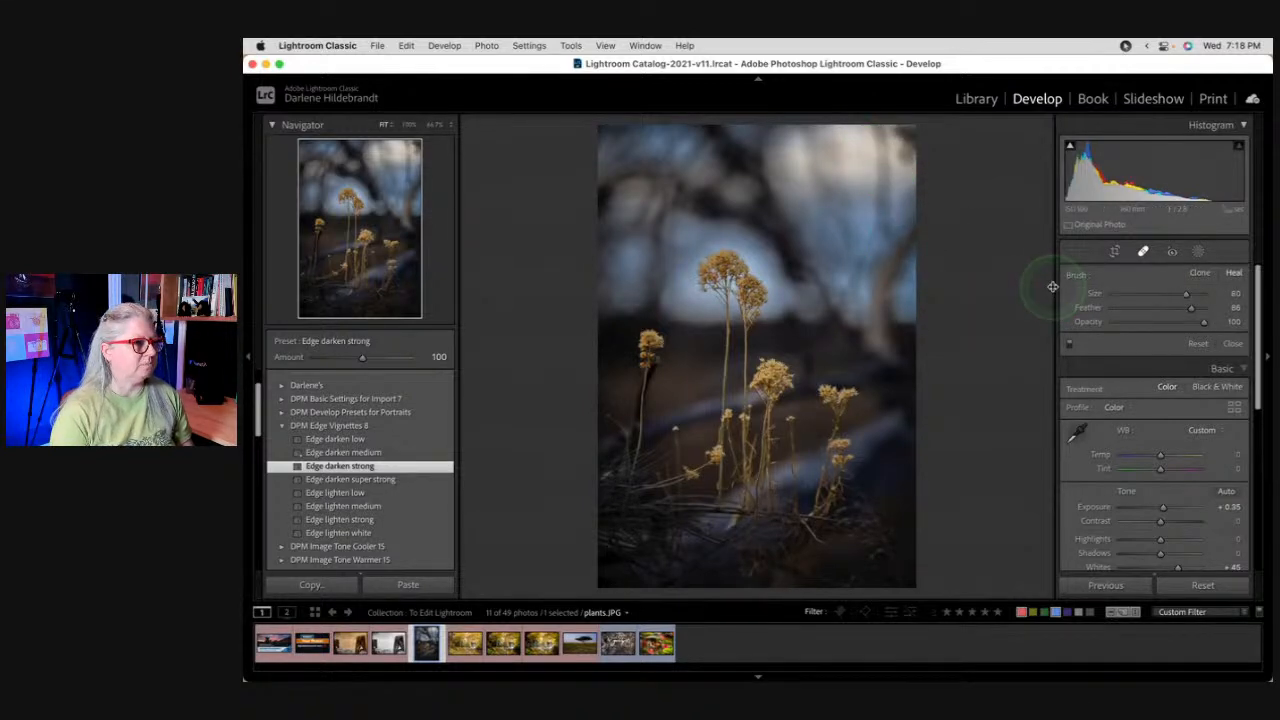
click(1066, 344)
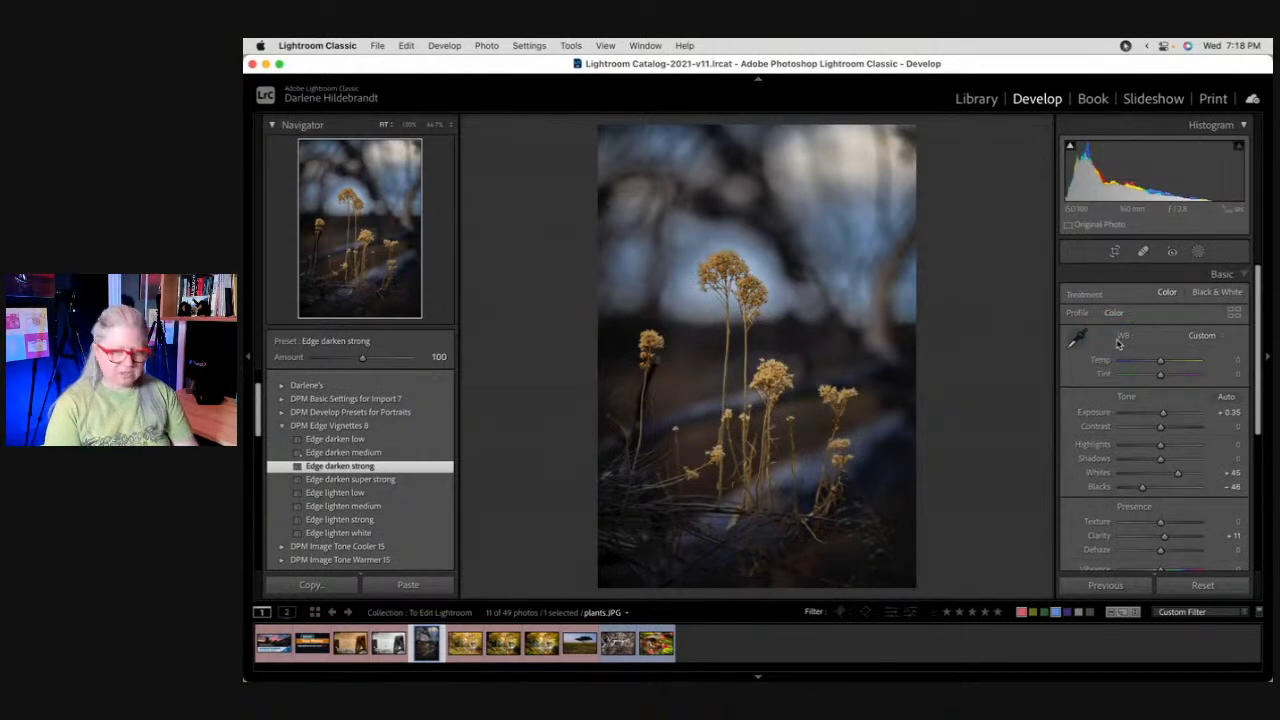
Step: Compare before and after with the photo rotated upside down and the interface dimmed, and restore the lighting and upright orientation
key(backslash)
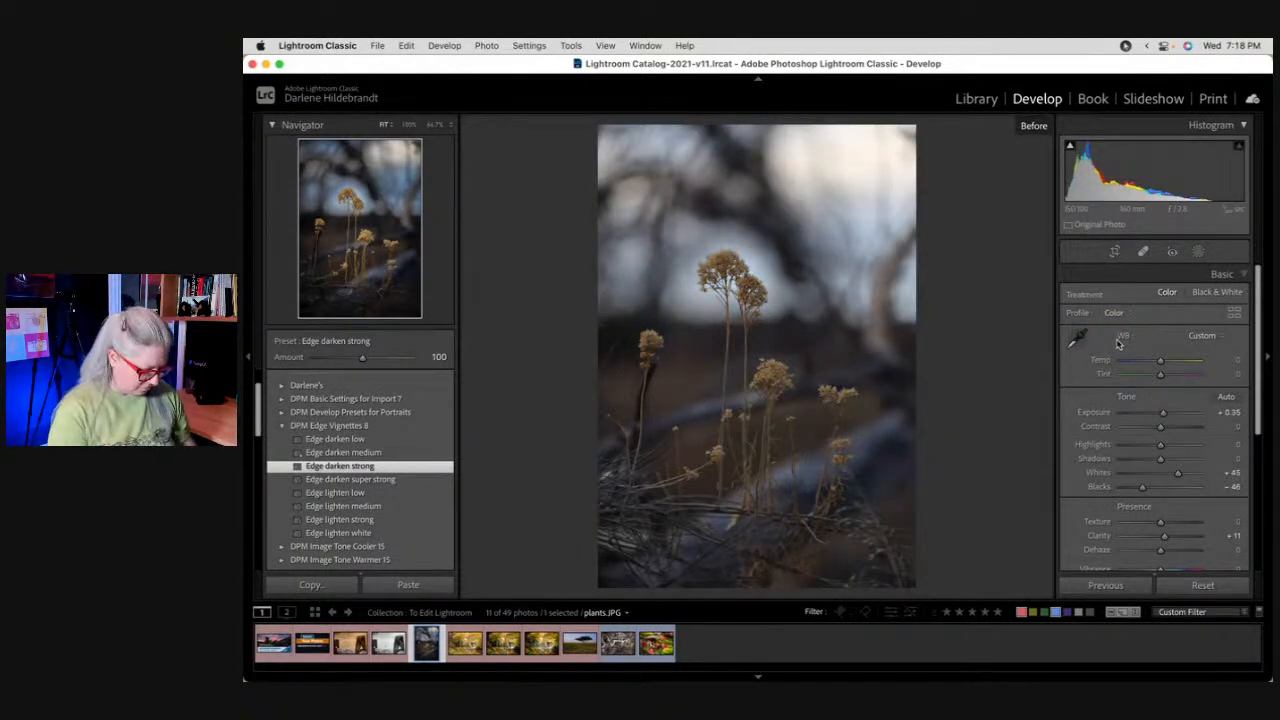
key(super+bracketright)
key(super+bracketright)
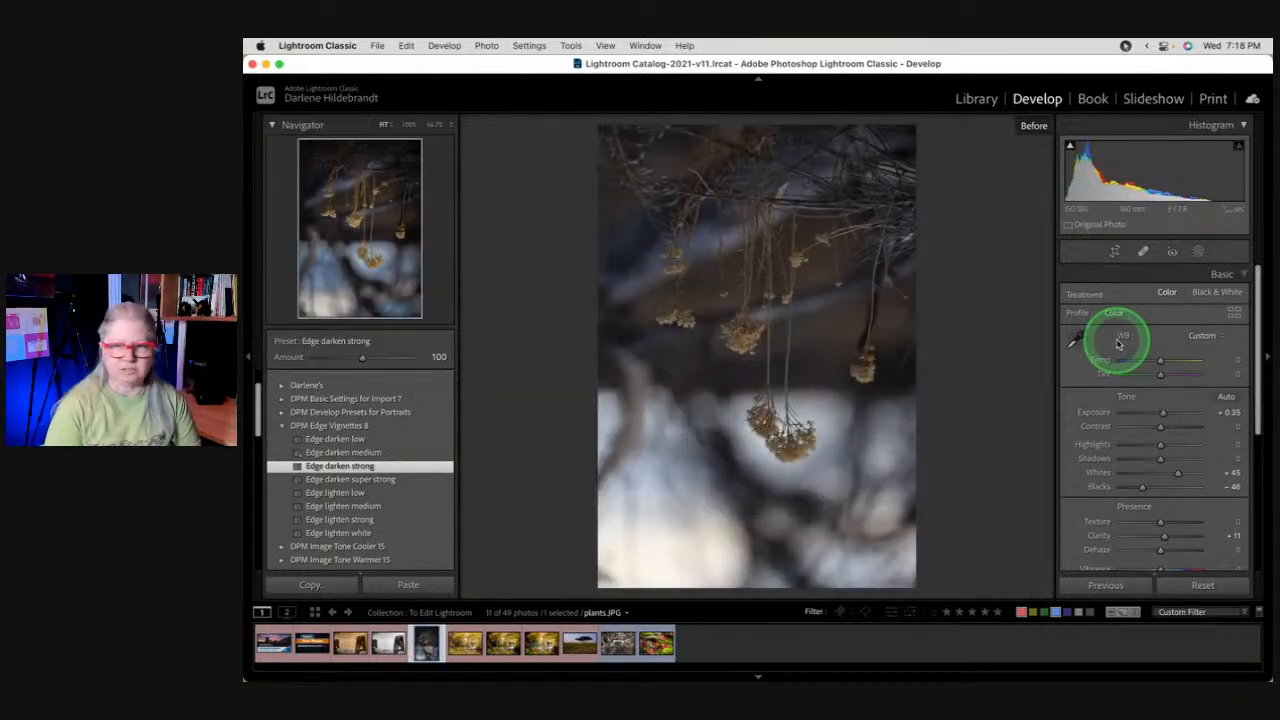
key(l)
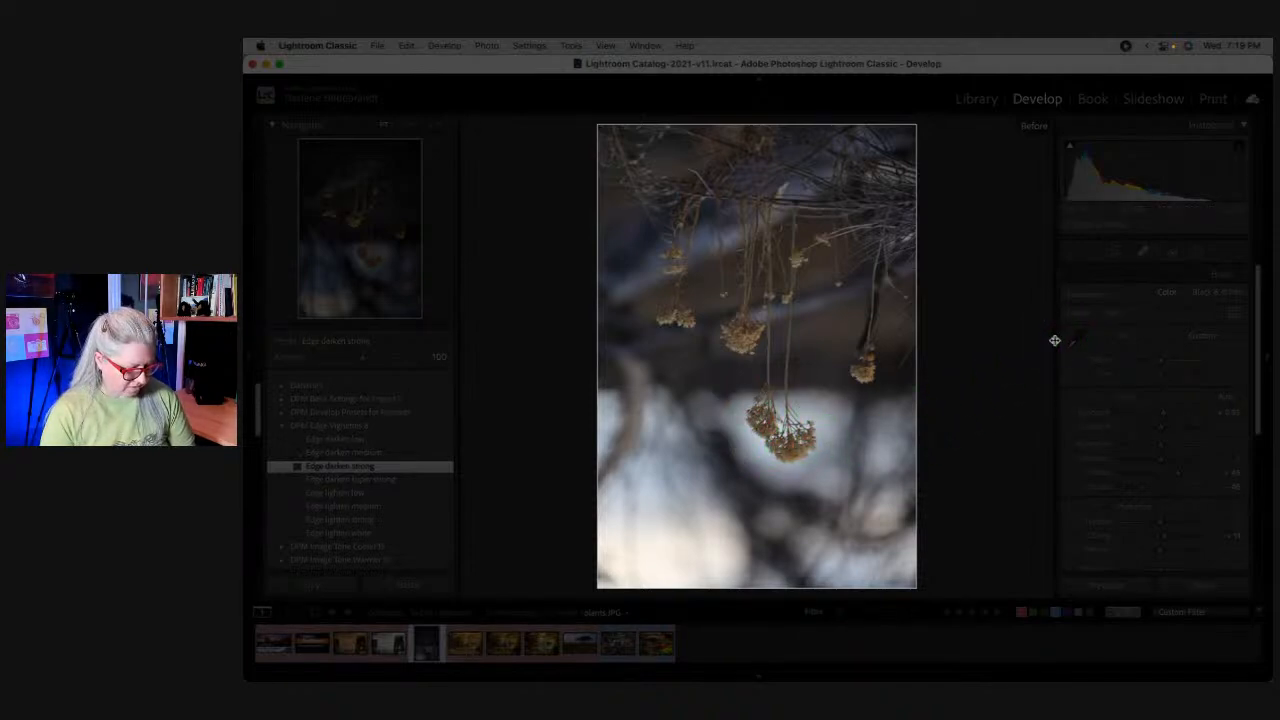
key(backslash)
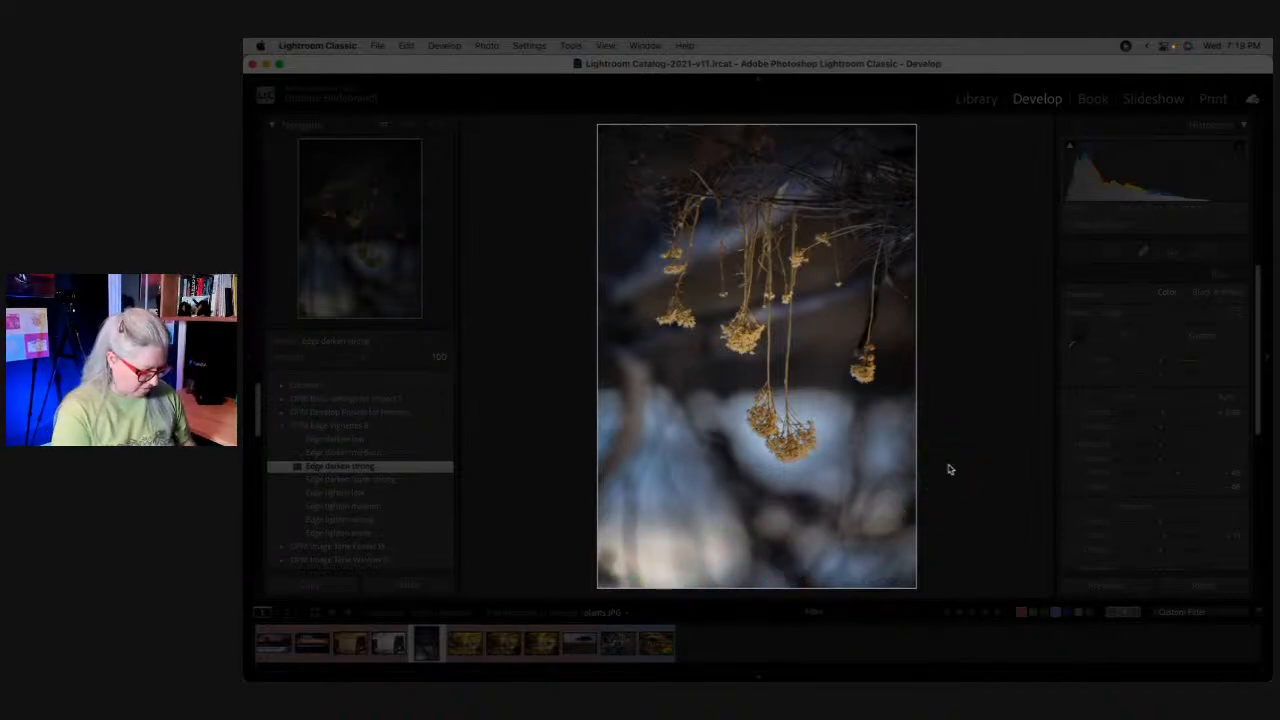
key(l)
key(l)
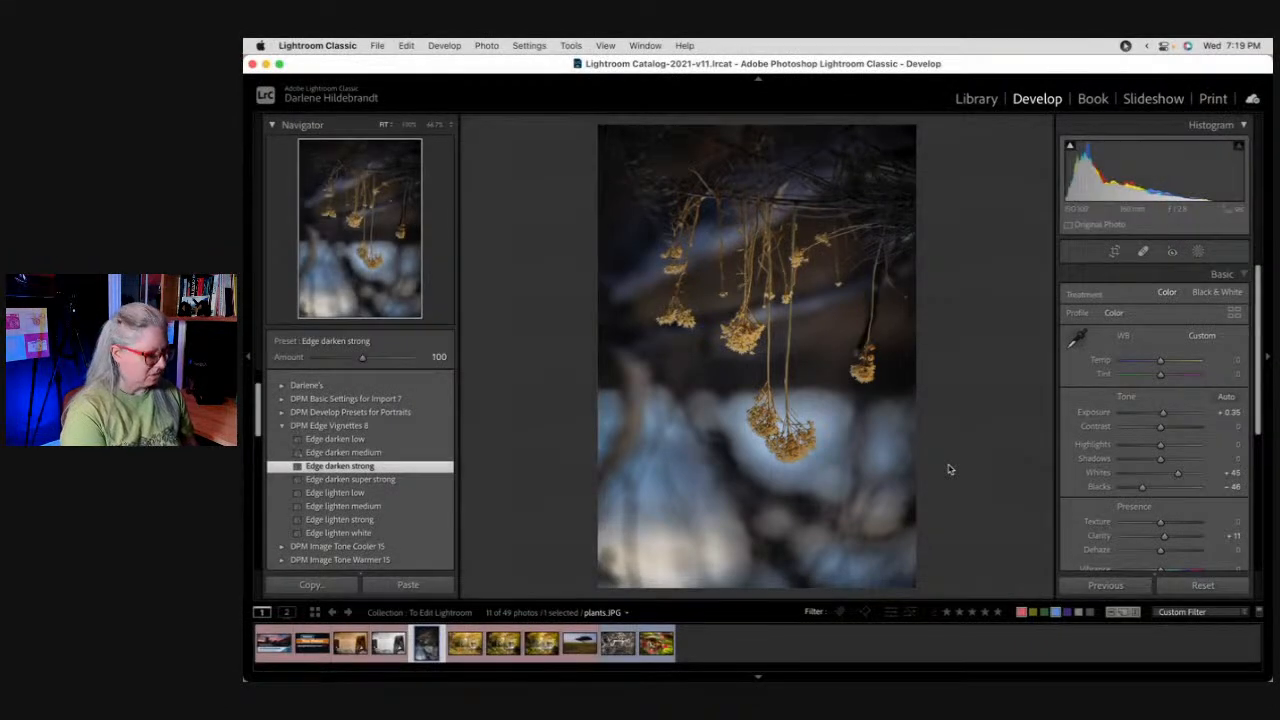
key(super+])
key(super+])
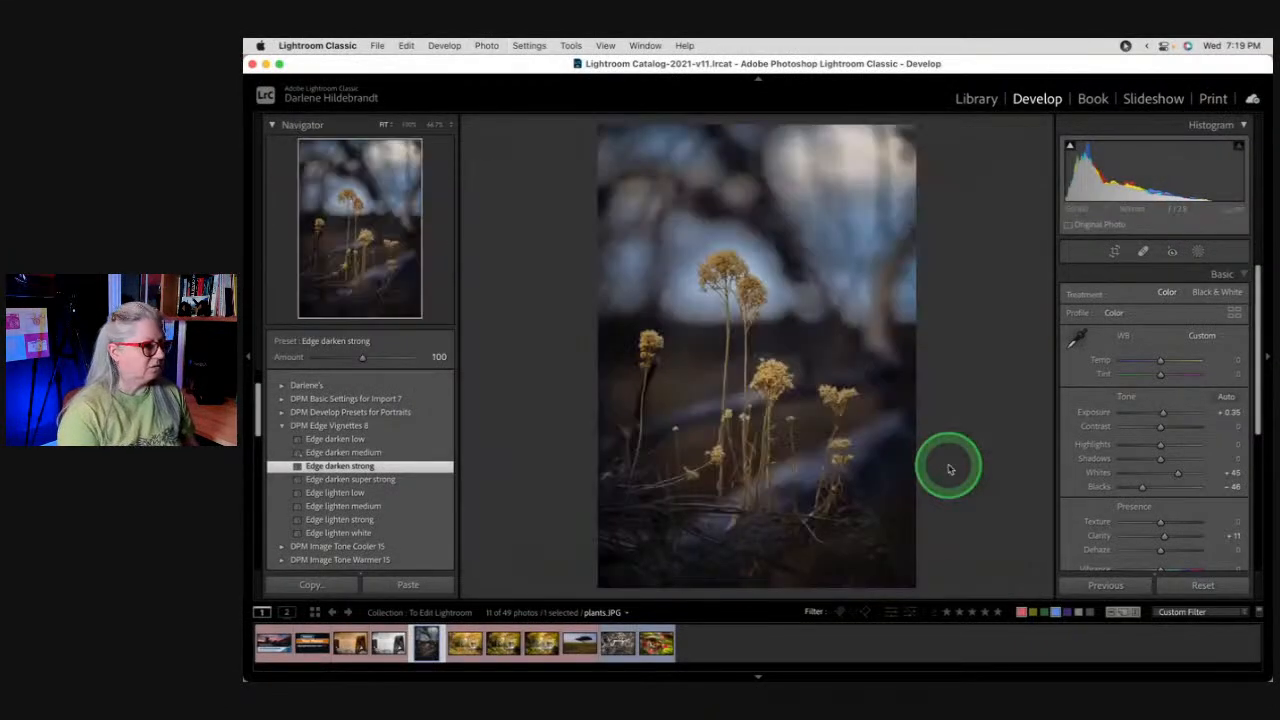
Step: Add a linear gradient mask over the upper sky, fading downward from near the photo's top edge to just above the flowers
click(1198, 252)
click(966, 145)
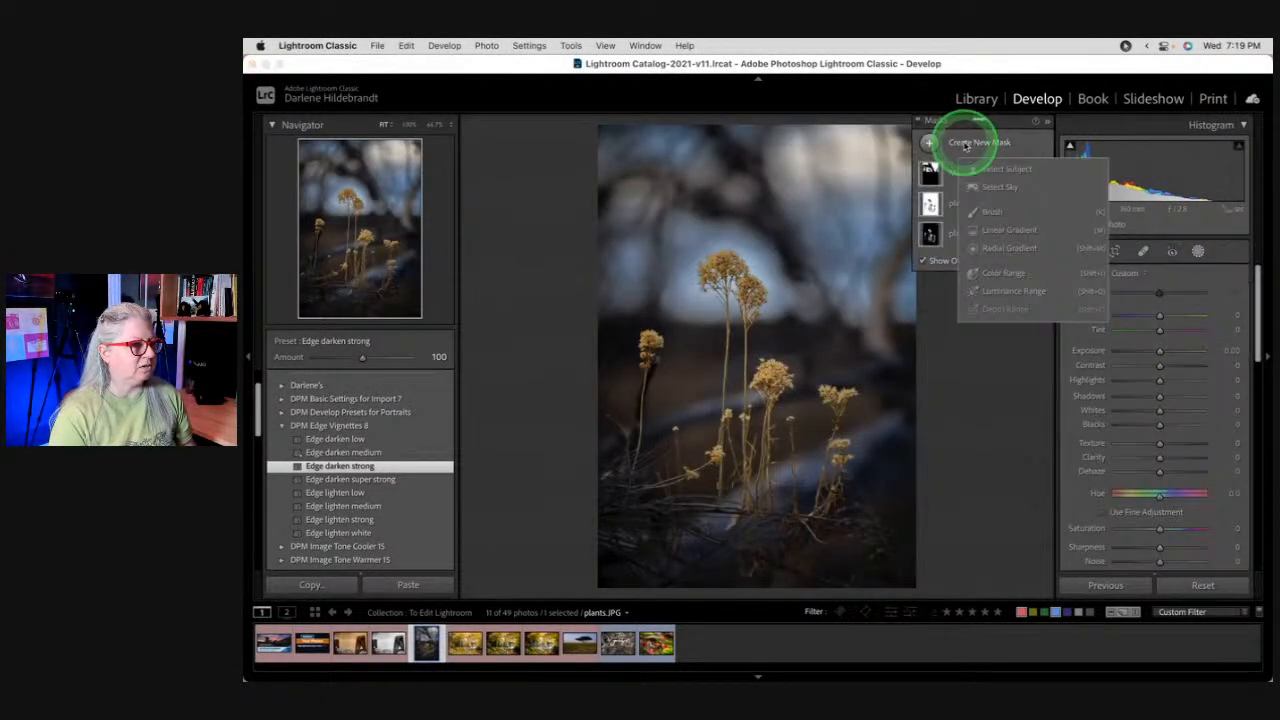
click(1008, 230)
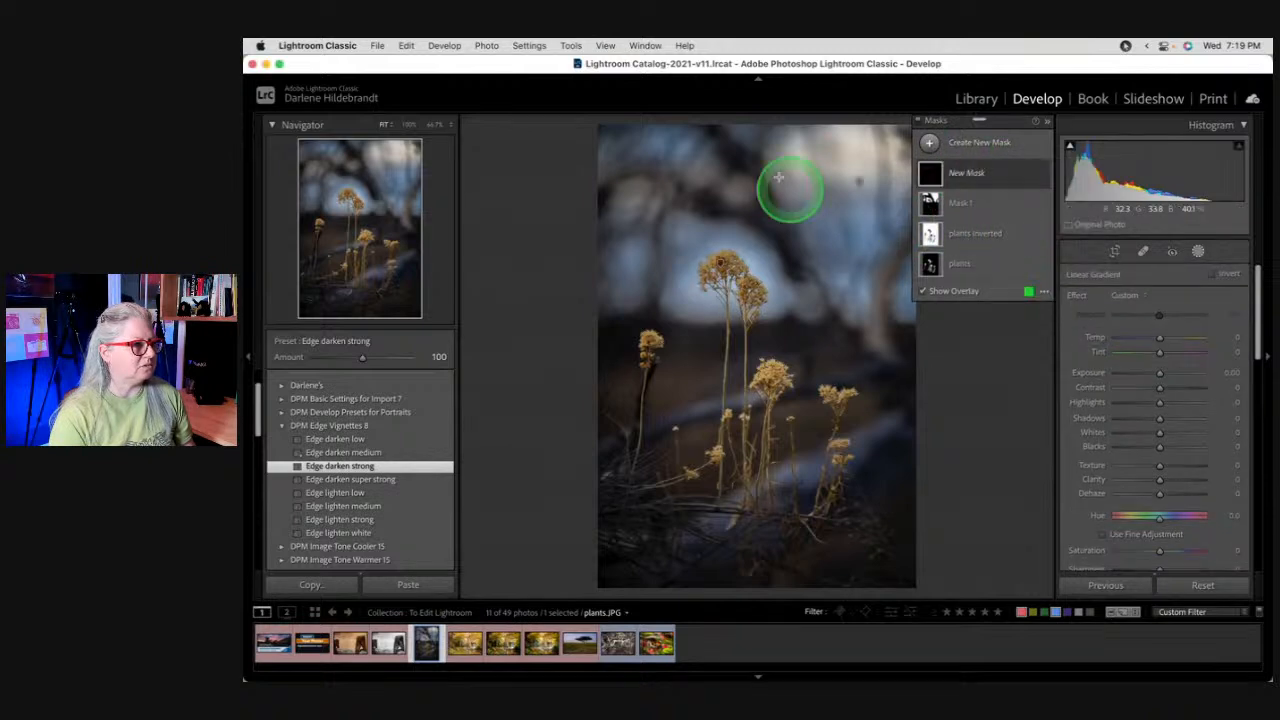
drag(771, 134, 767, 265)
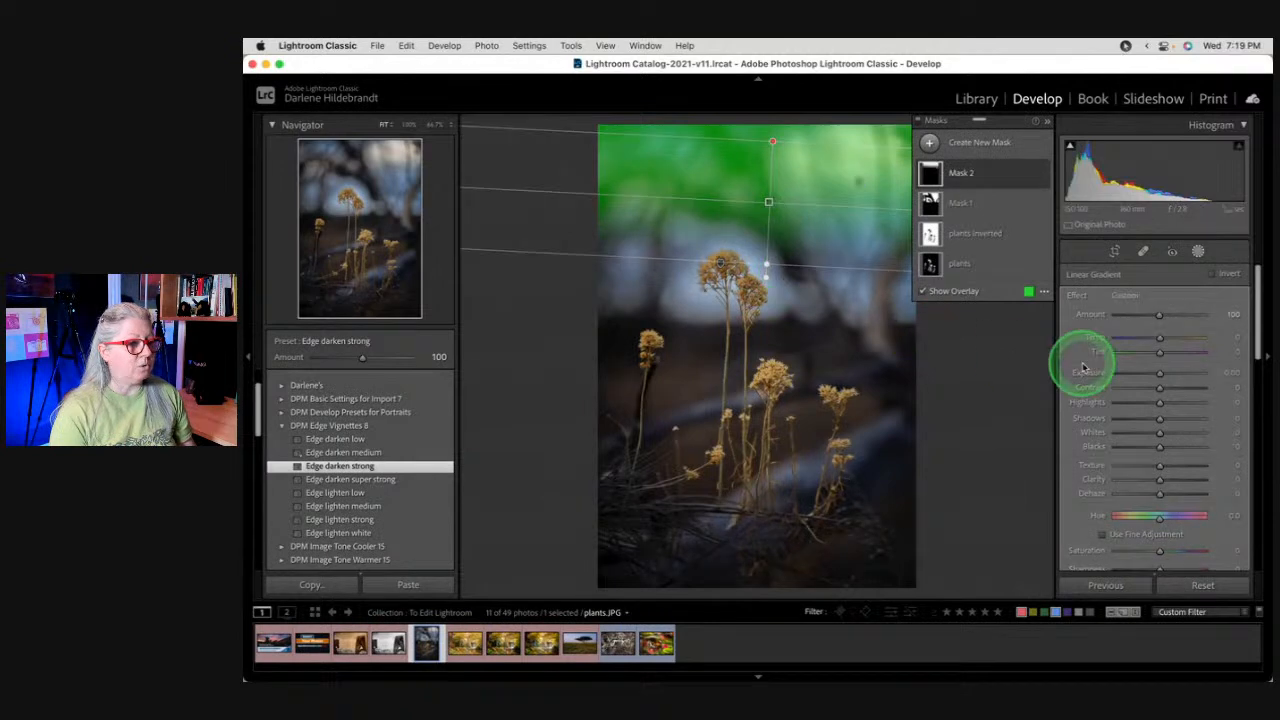
Step: Set the sky gradient to Temp -7, Exposure -0.34, Contrast -20, Highlights -45 and Shadows 47, and close masking
click(1137, 402)
drag(1138, 403, 1158, 337)
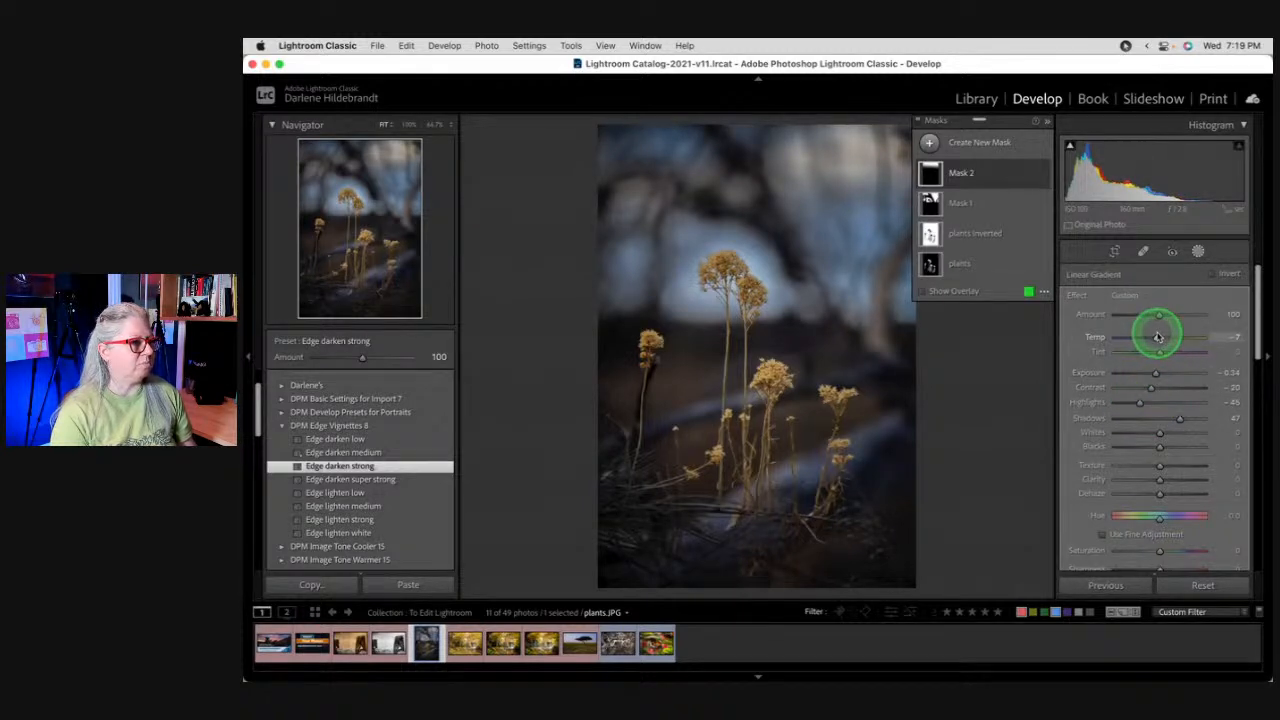
click(1198, 251)
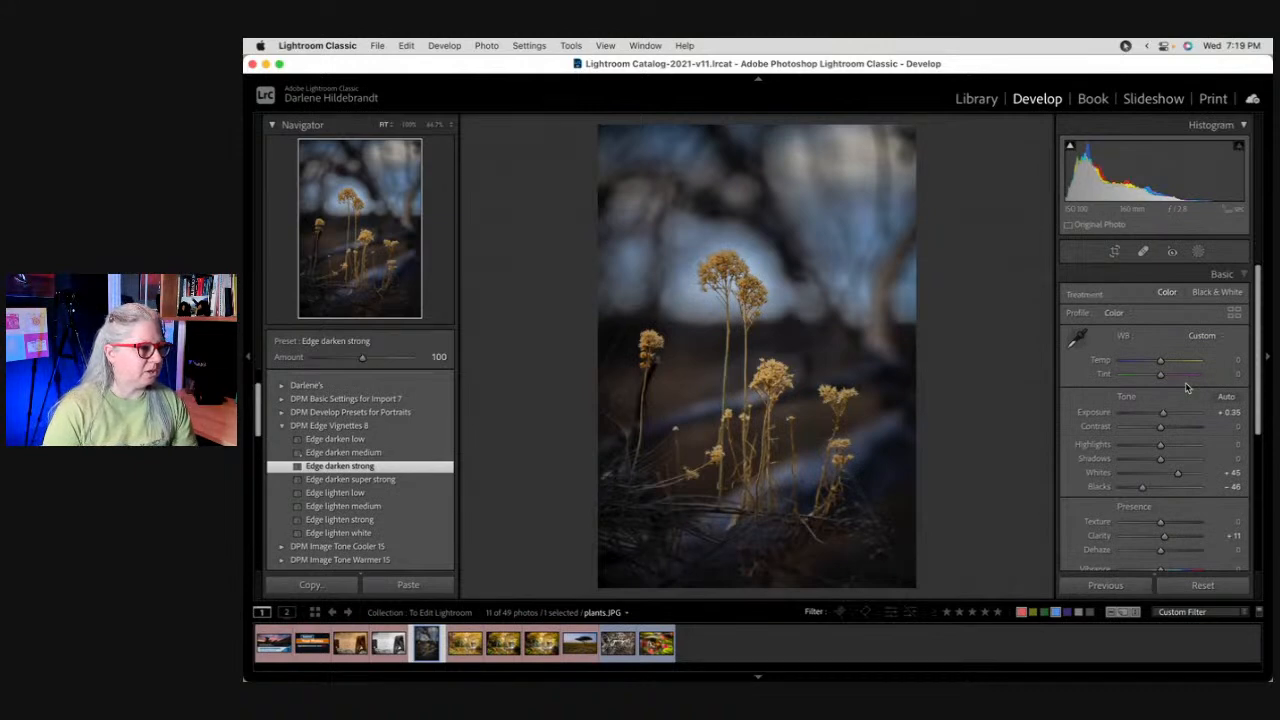
Step: Crop thin strips off the photo's top and bottom edges and apply the crop
key(r)
drag(920, 186, 840, 162)
key(r)
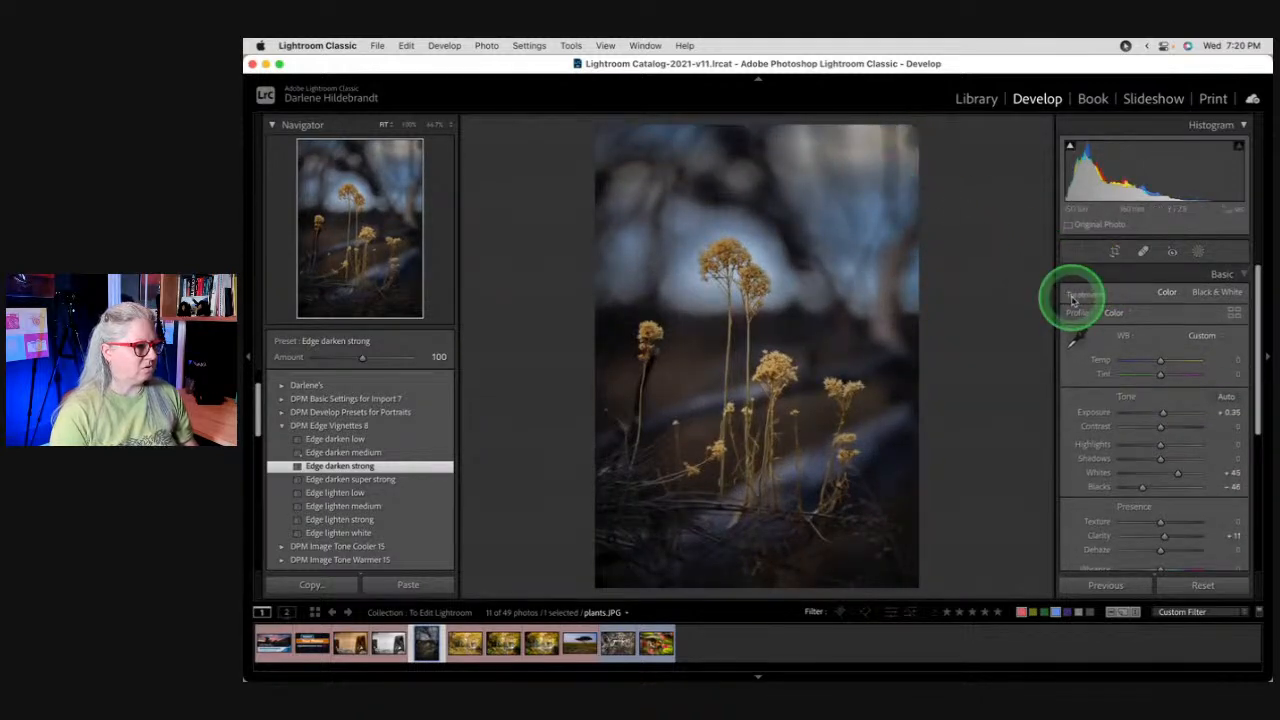
key(r)
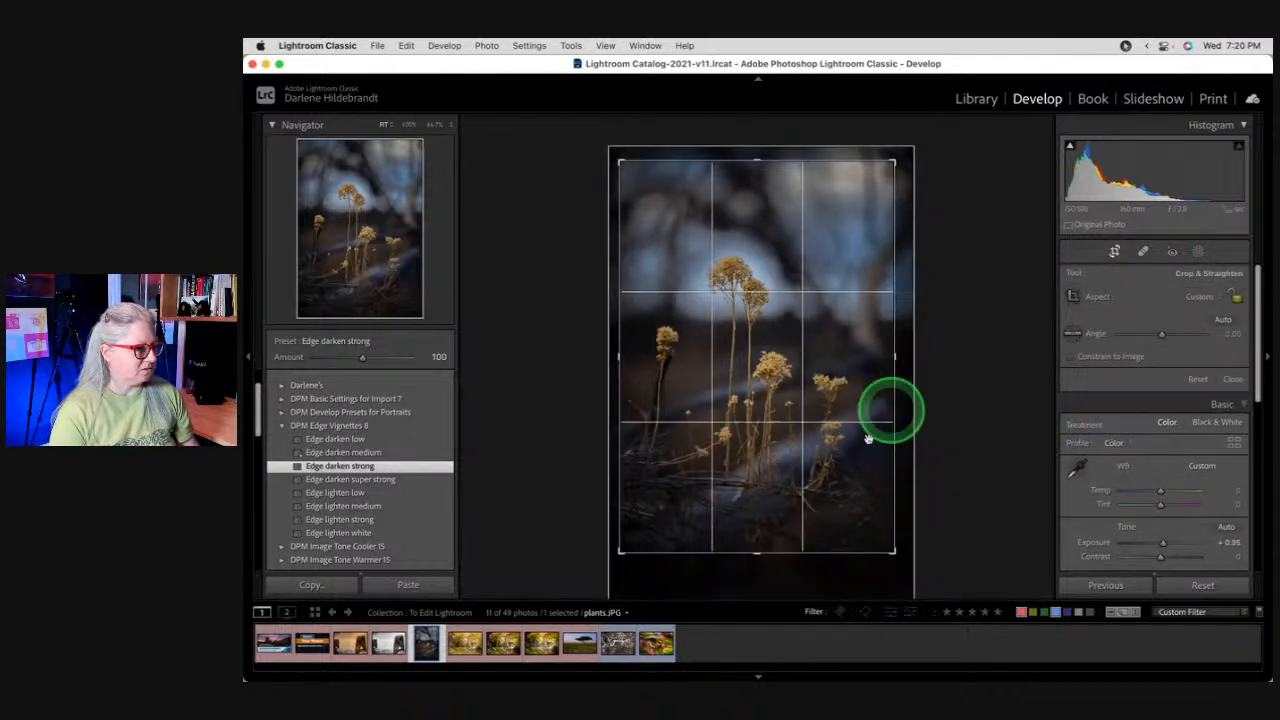
drag(820, 544, 820, 545)
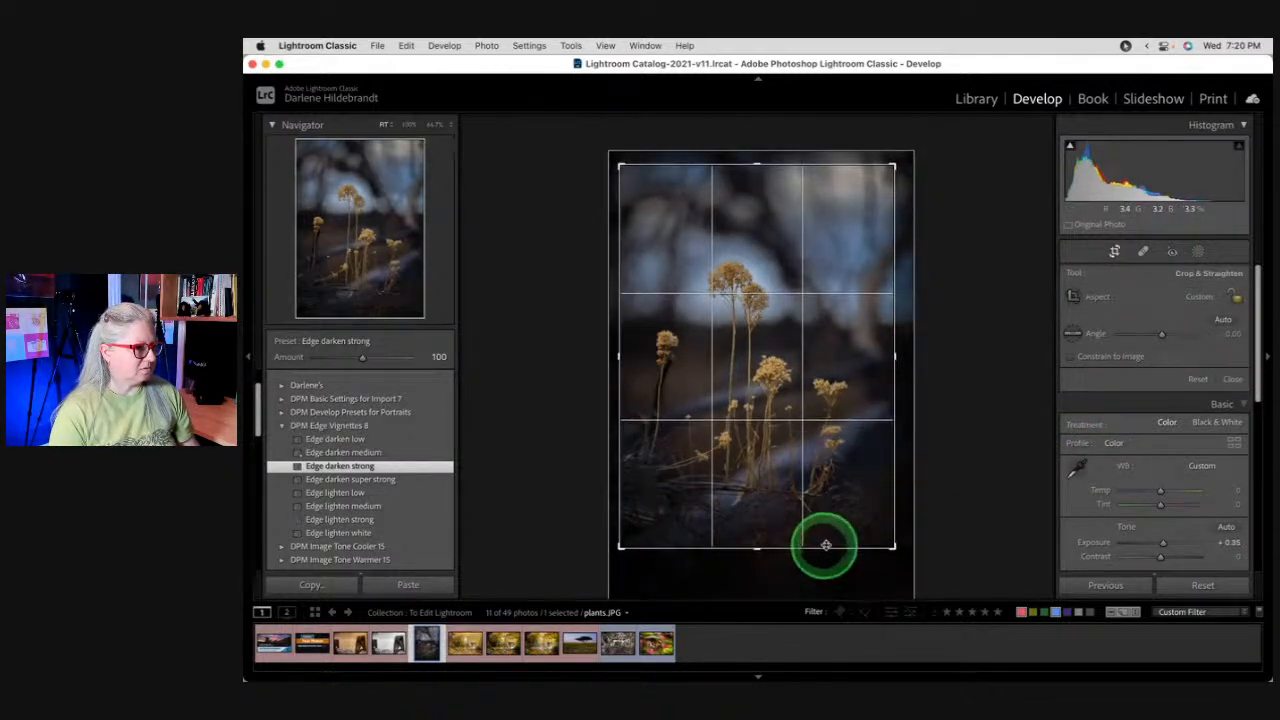
click(1006, 444)
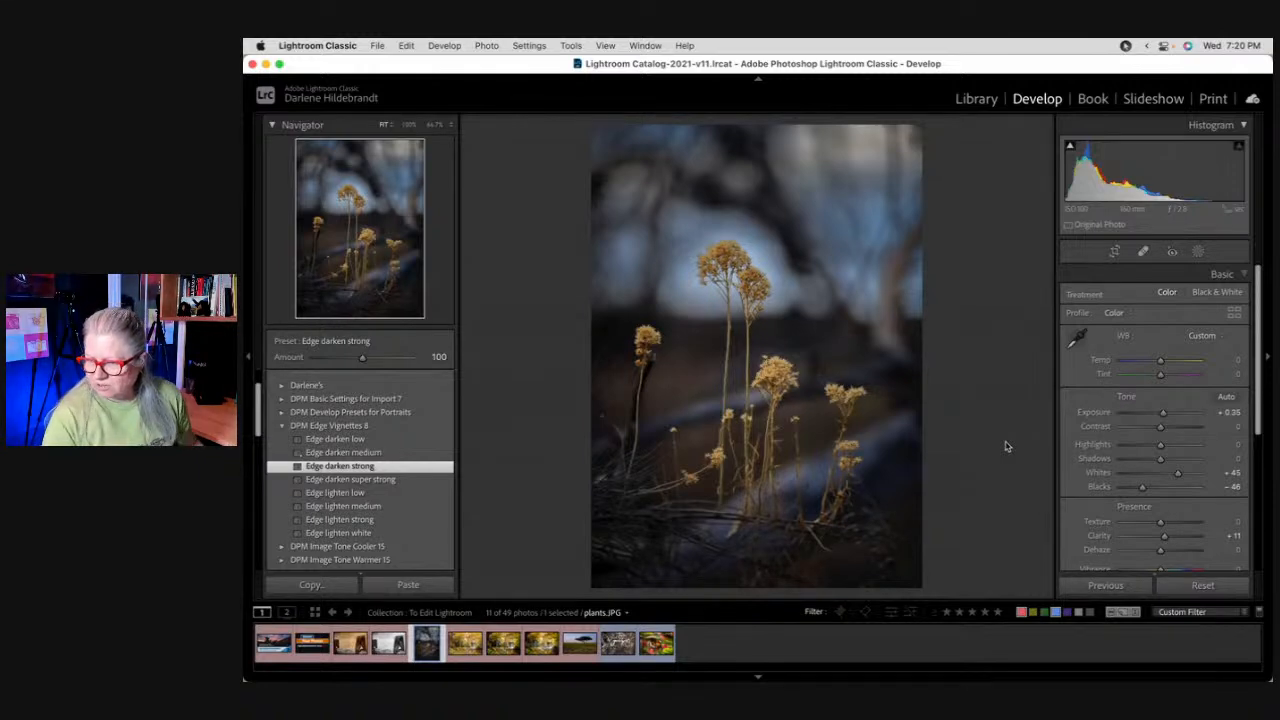
Step: Compare the edited plants photo with its before version and return to the edited view
click(986, 442)
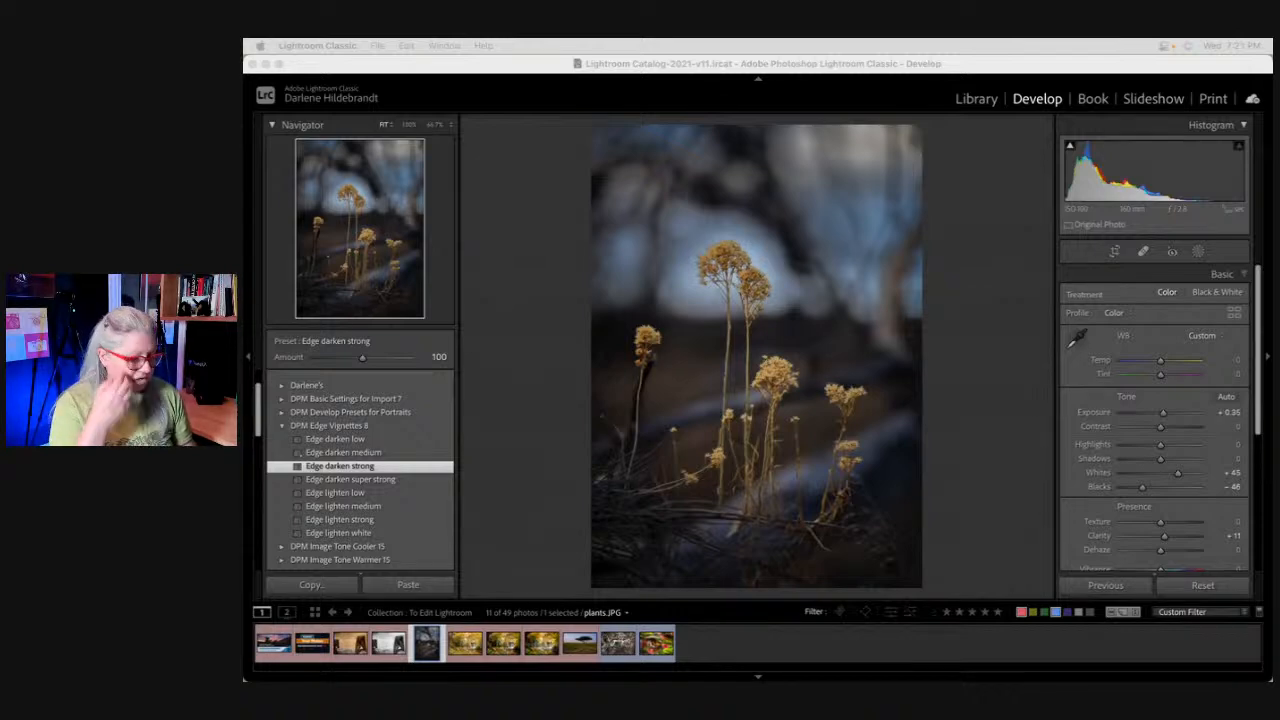
click(986, 400)
key(backslash)
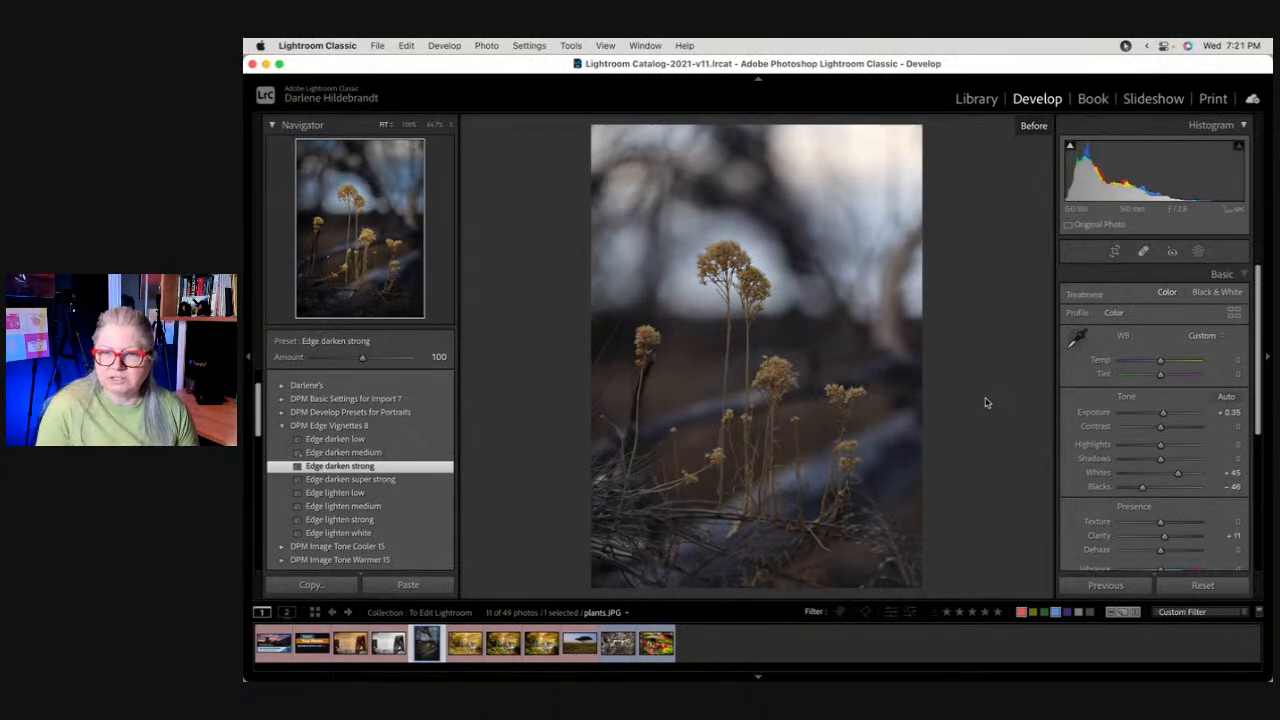
key(backslash)
key(backslash)
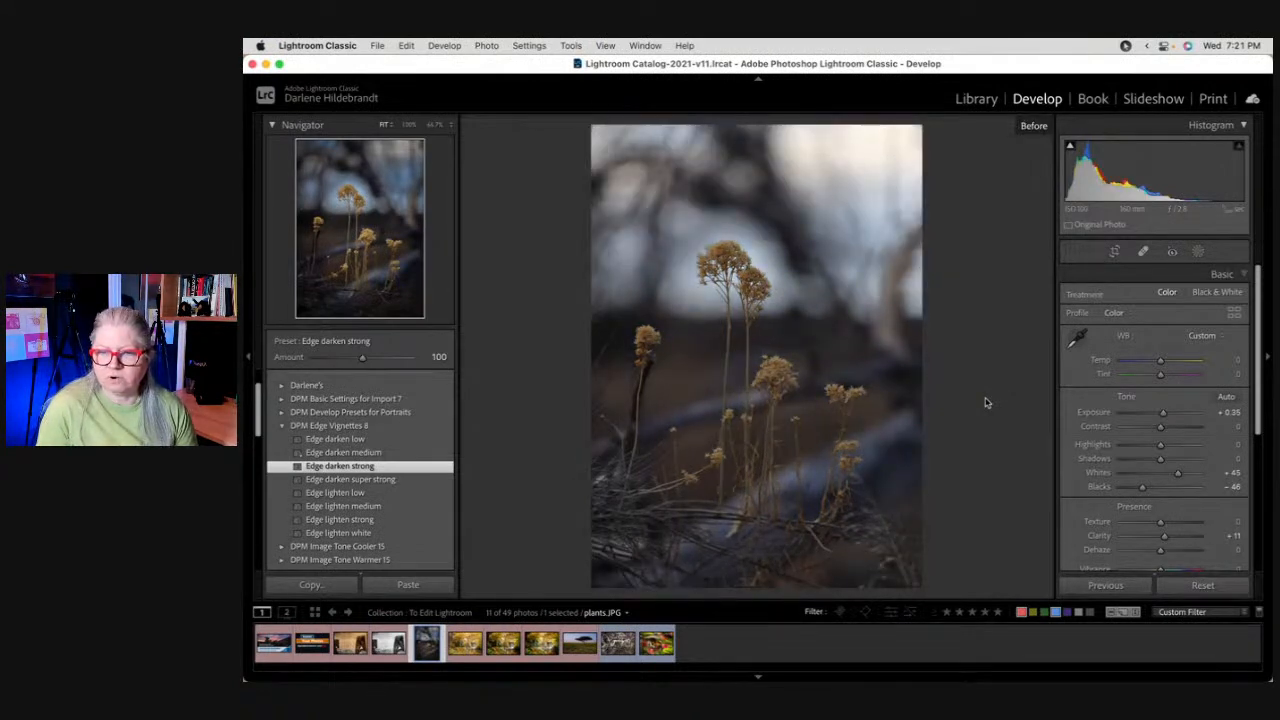
key(backslash)
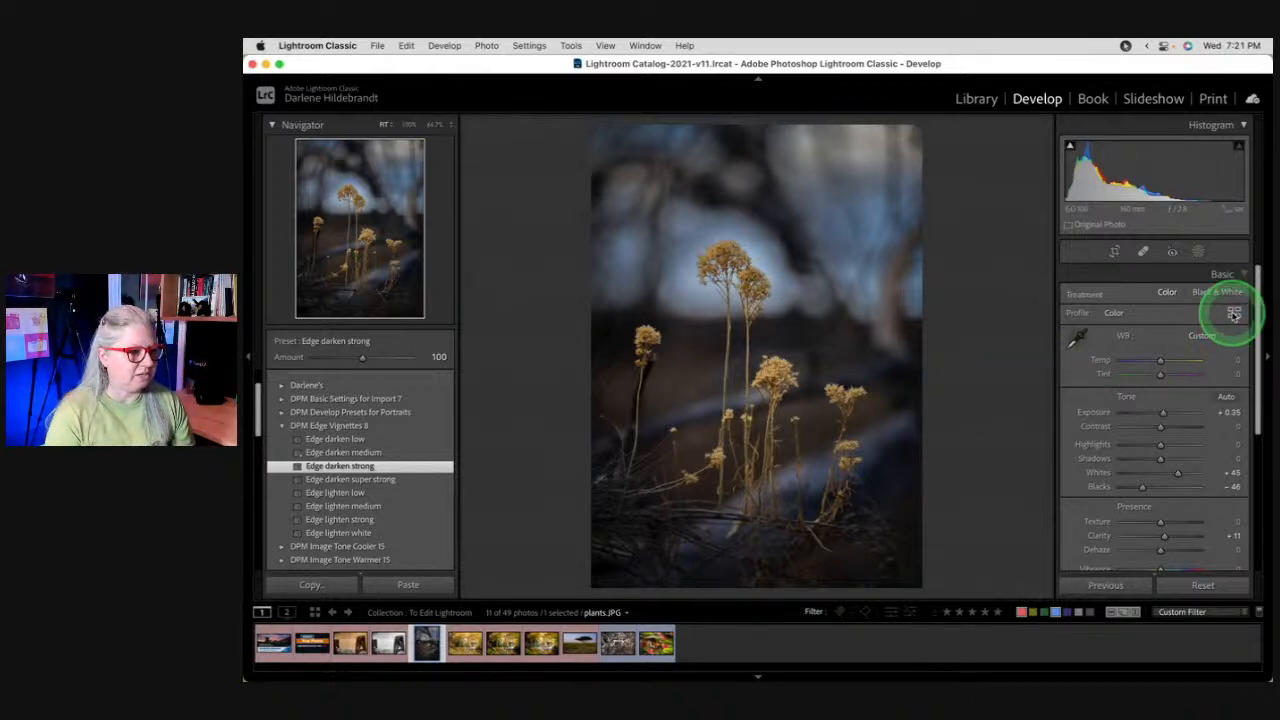
Step: Collapse the histogram and open the Profile Browser at the Vintage profile group
click(1238, 125)
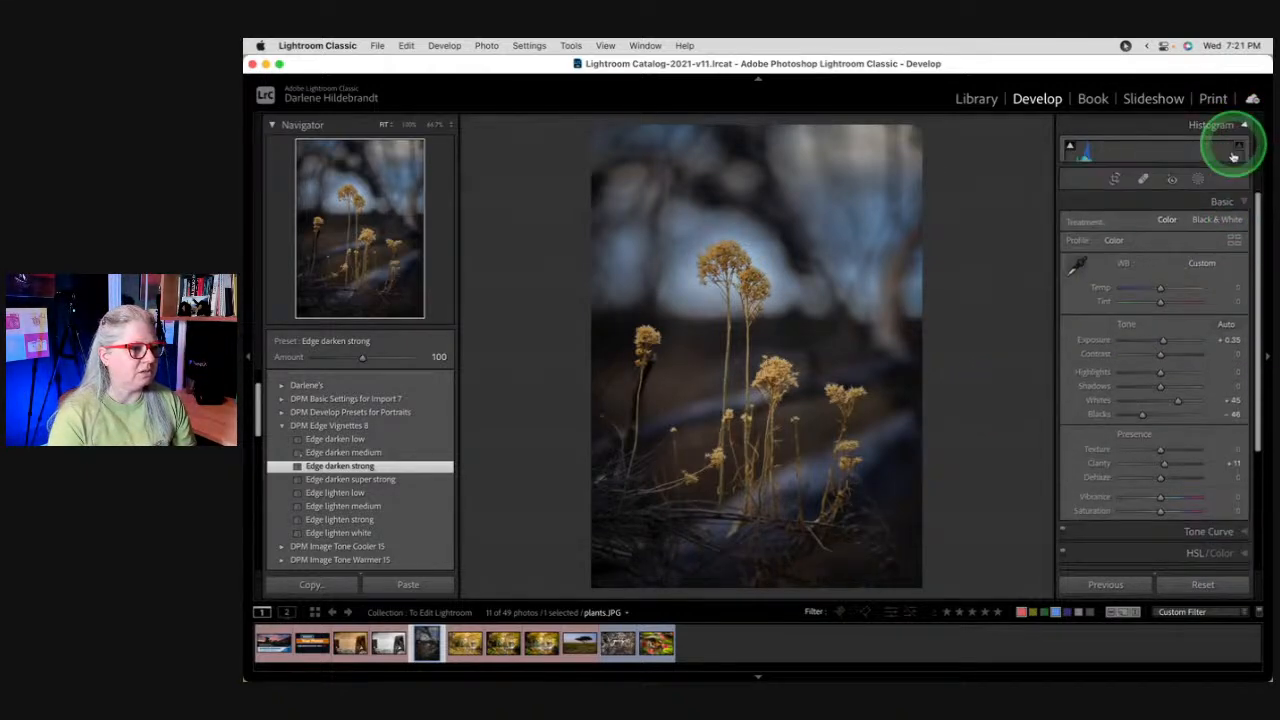
click(1231, 213)
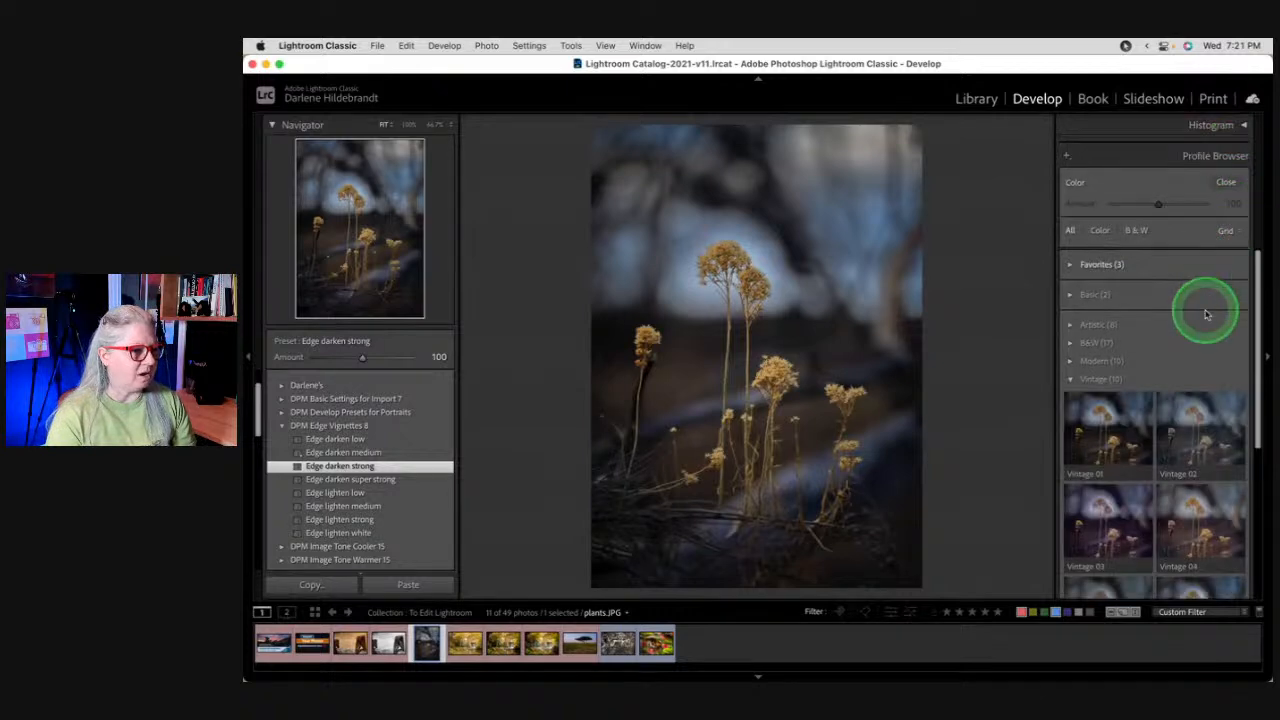
click(1071, 381)
click(1071, 379)
scroll(1177, 320, down, 3)
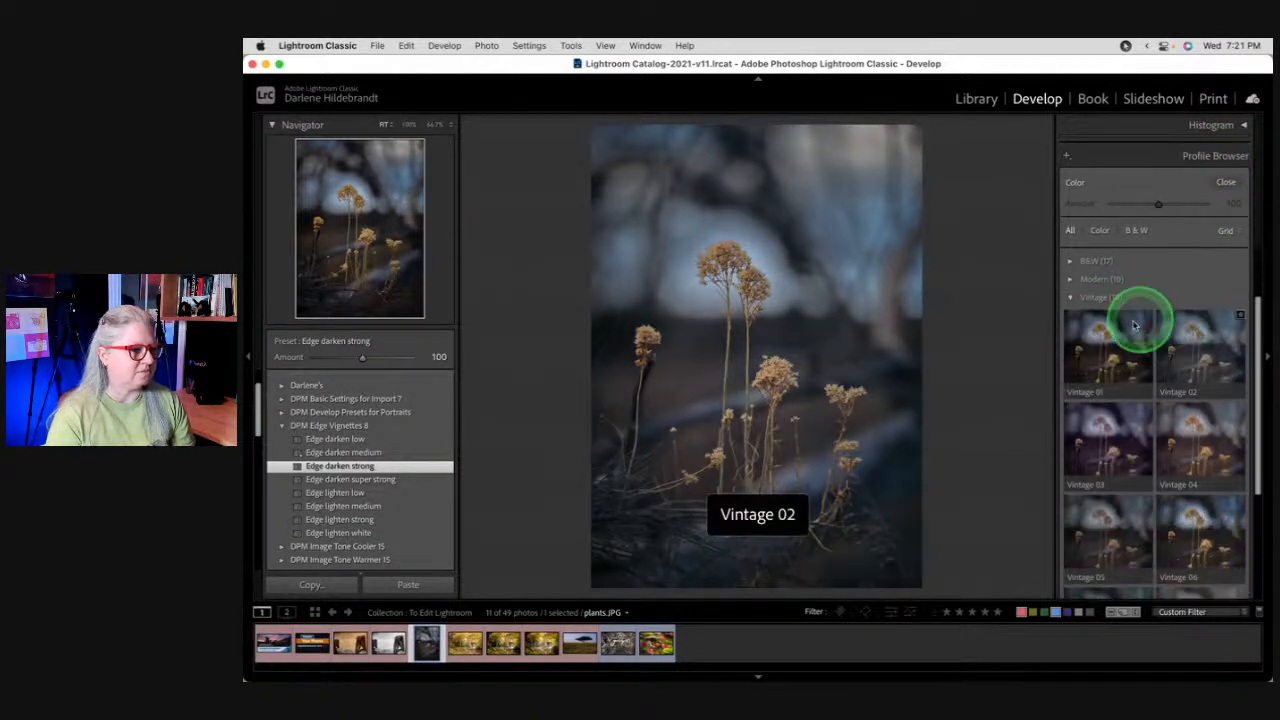
Step: Preview the Vintage 01 to Vintage 10 profiles on the plants photo
click(1102, 338)
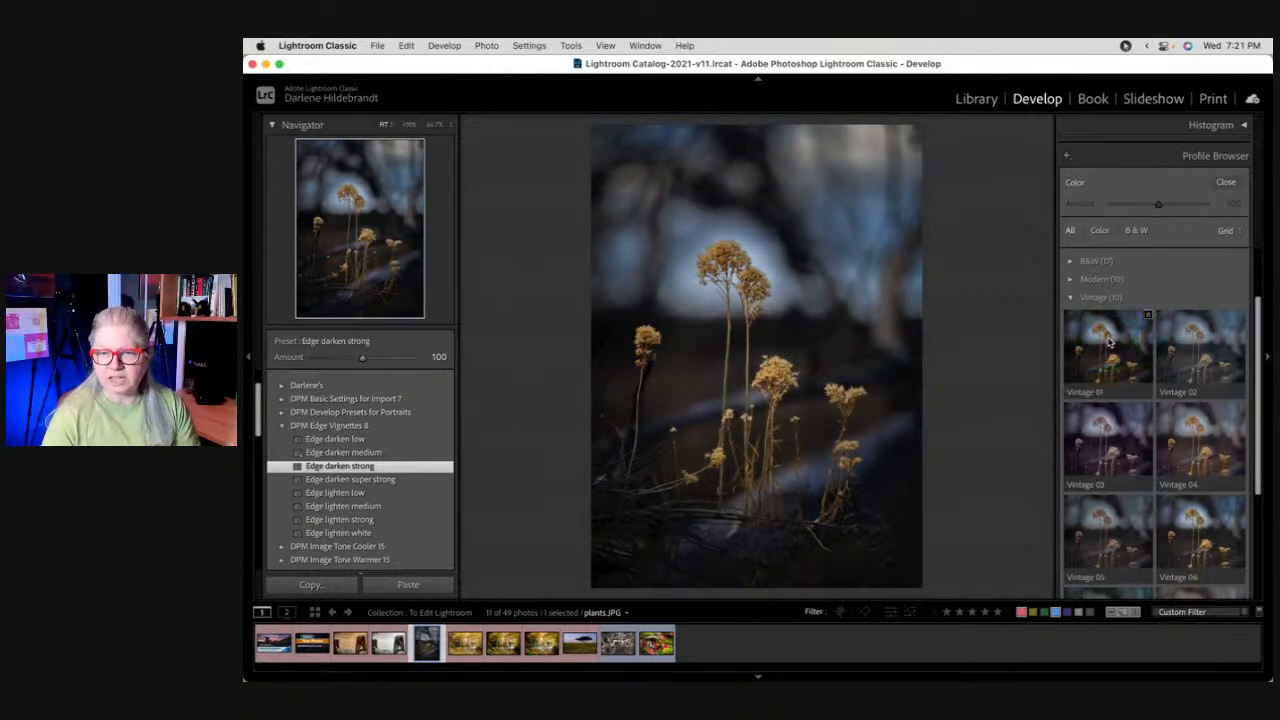
click(1031, 343)
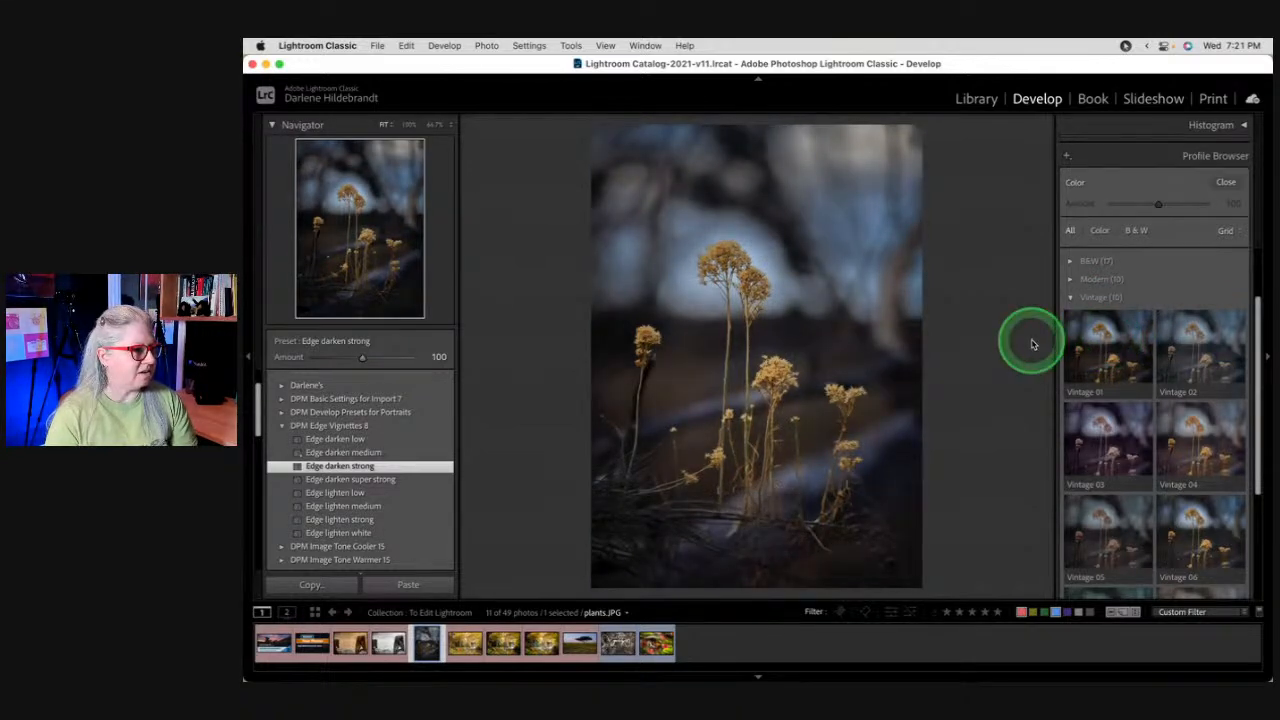
click(1109, 338)
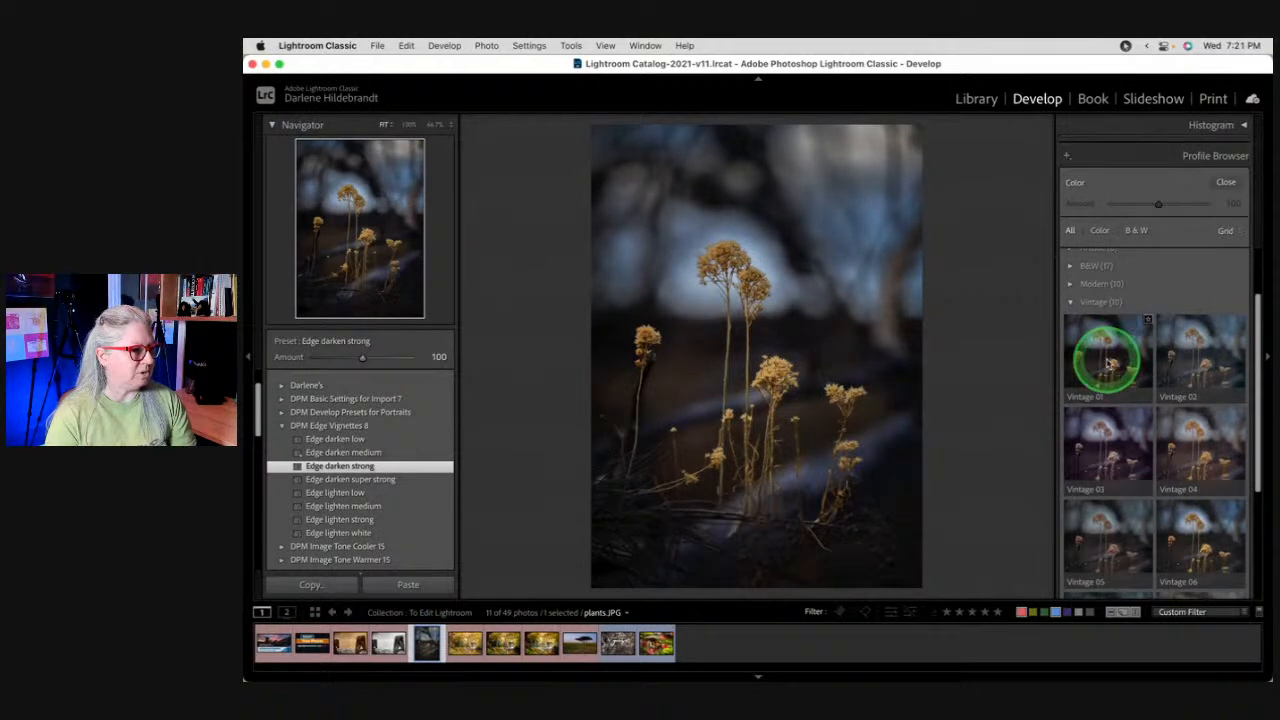
click(1185, 358)
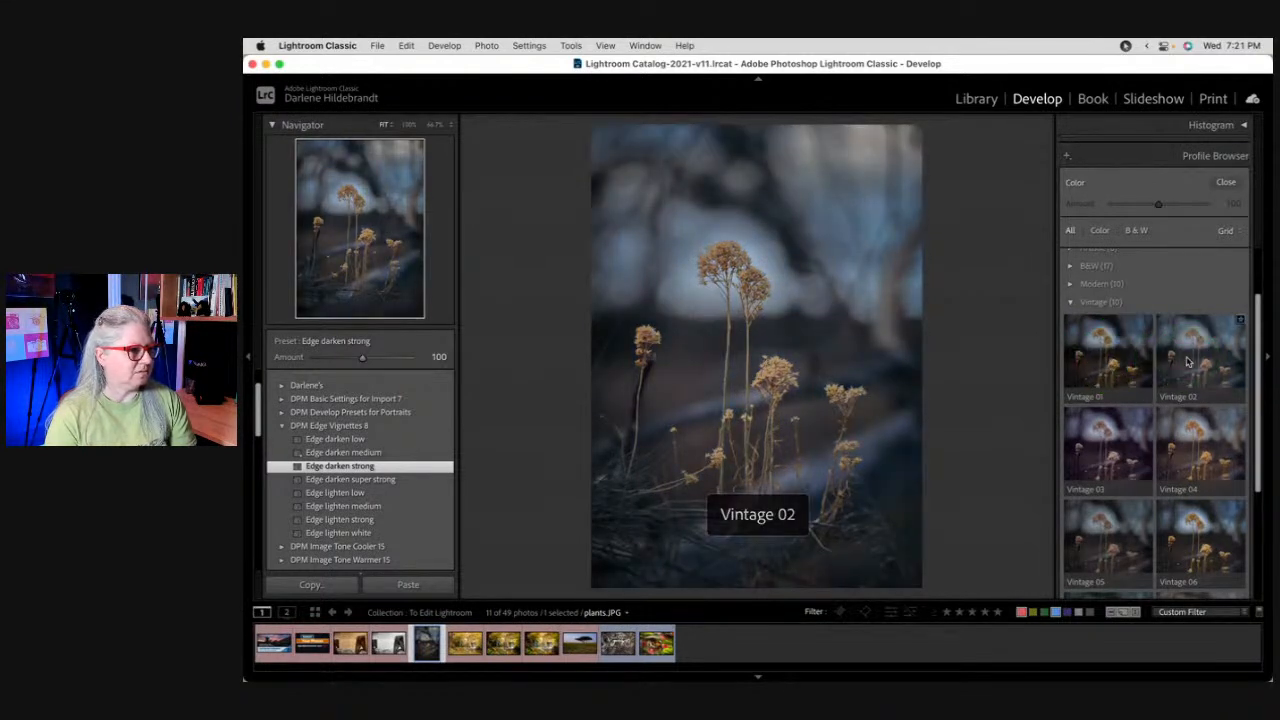
click(1203, 456)
click(1108, 447)
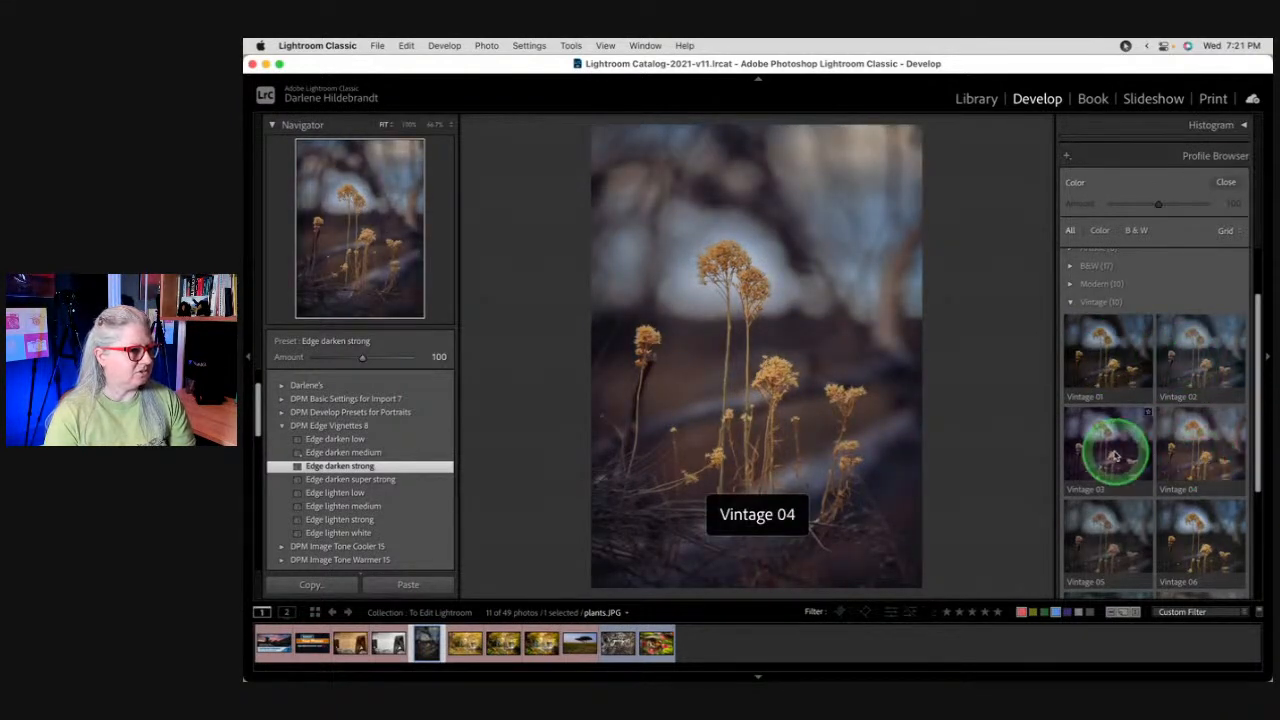
scroll(1110, 450, down, 2)
click(1160, 453)
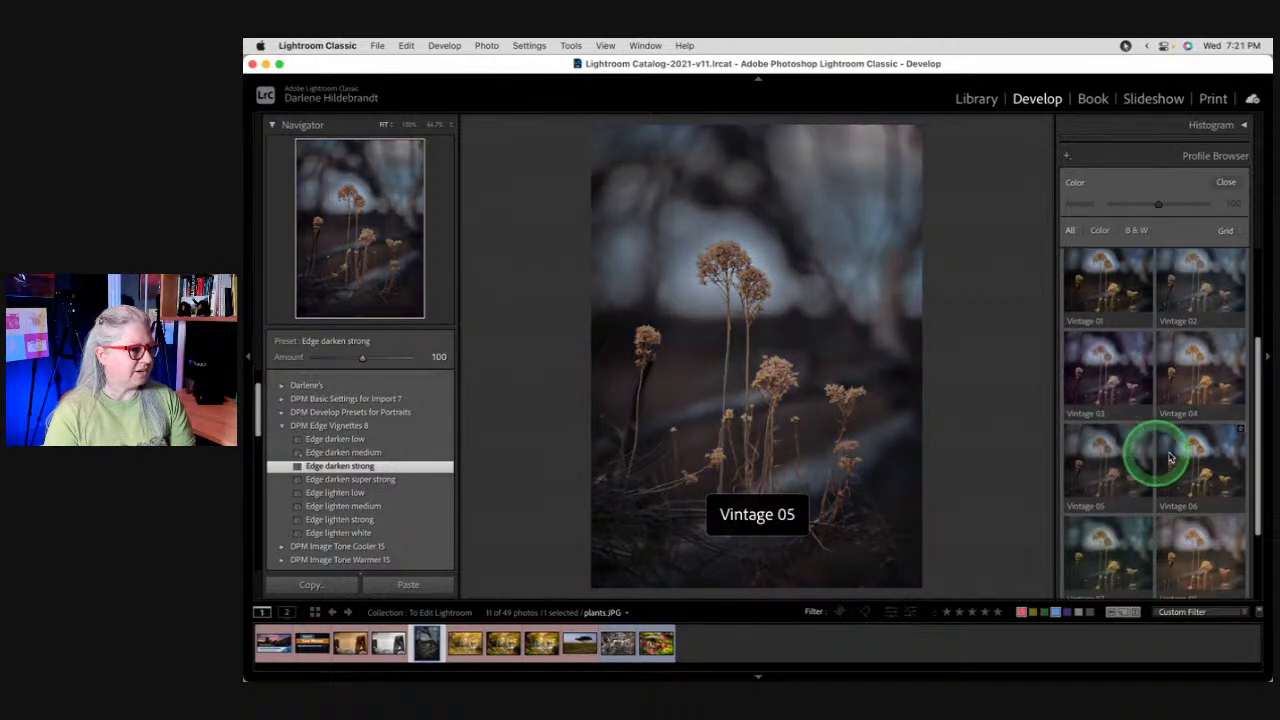
scroll(1170, 455, down, 1)
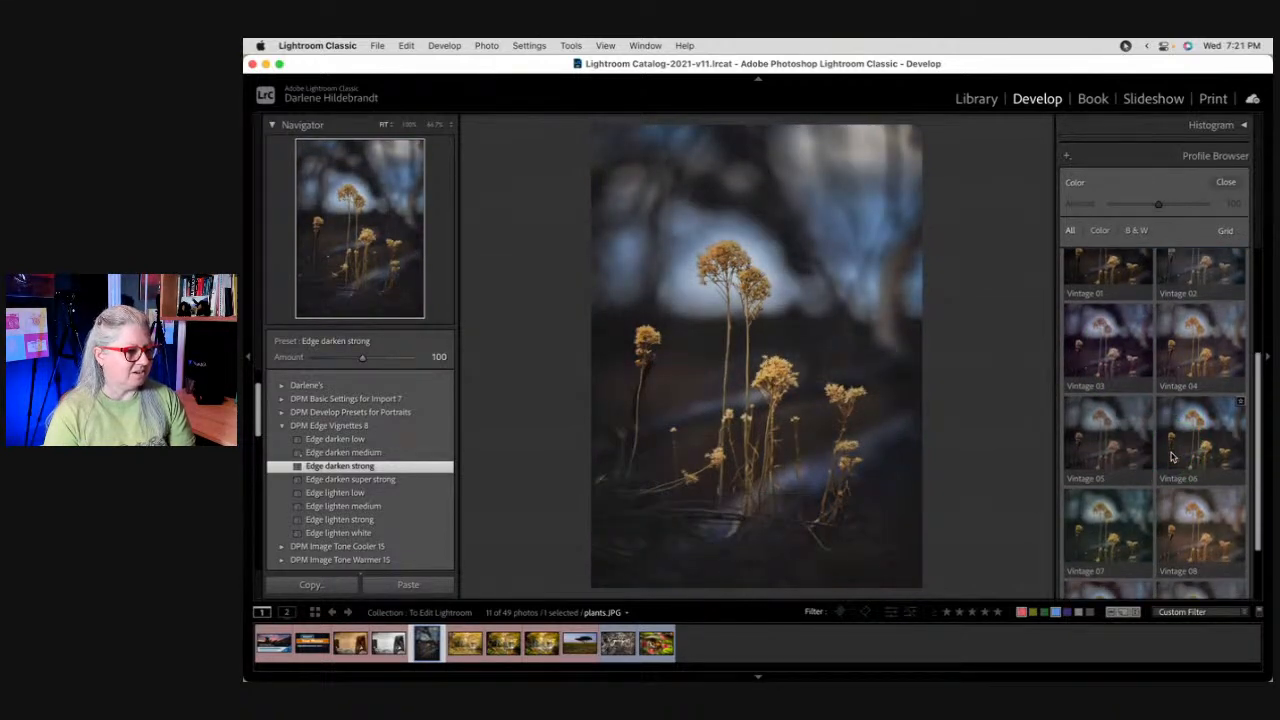
click(1186, 528)
click(1125, 513)
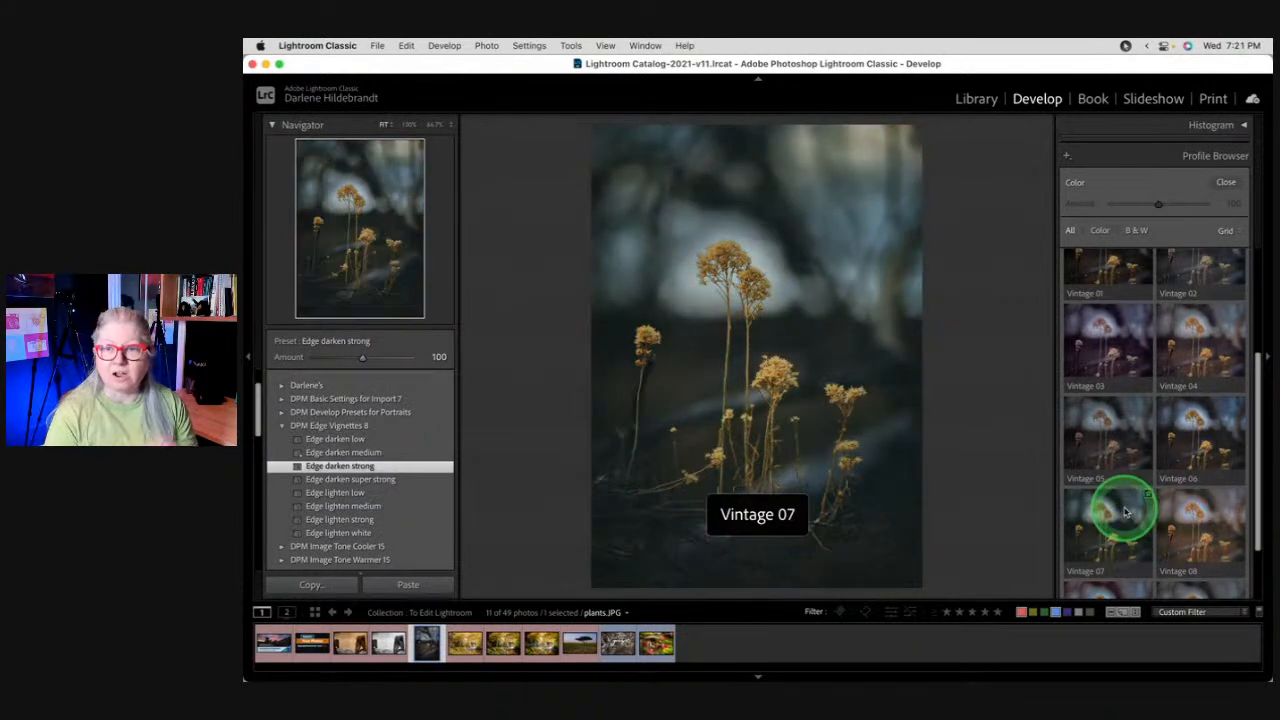
scroll(1128, 510, down, 3)
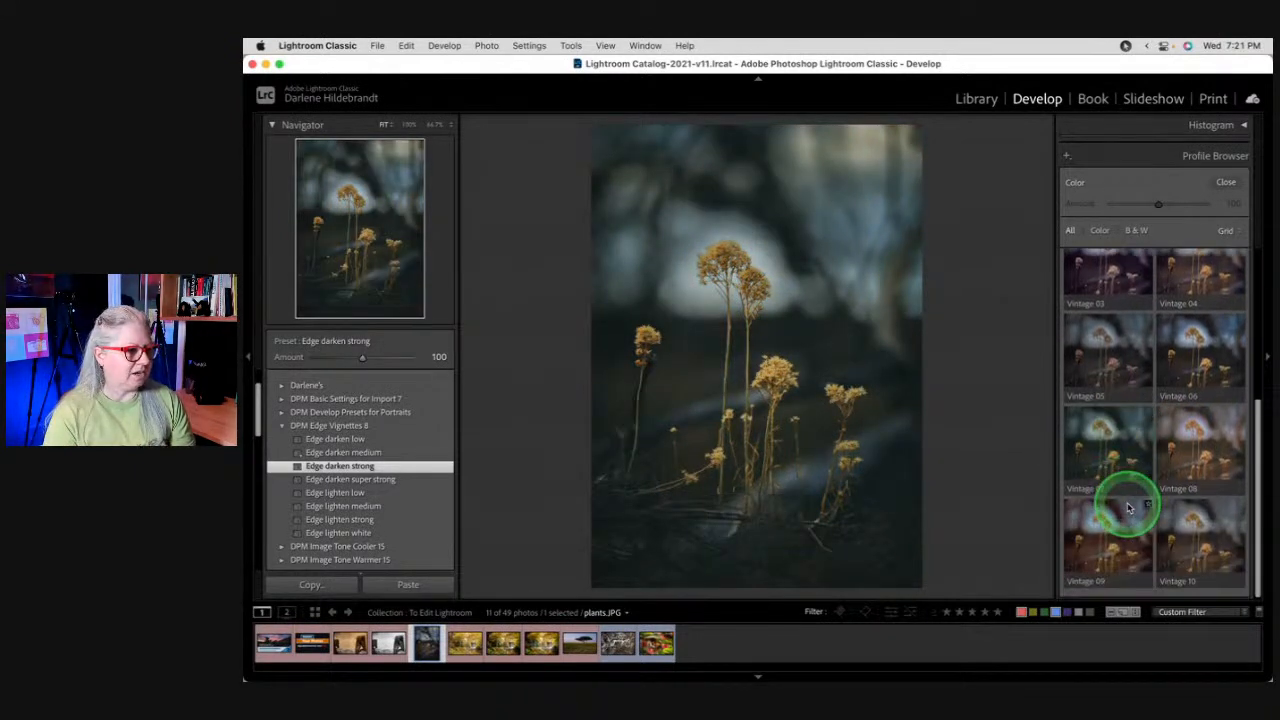
click(1128, 510)
click(1180, 513)
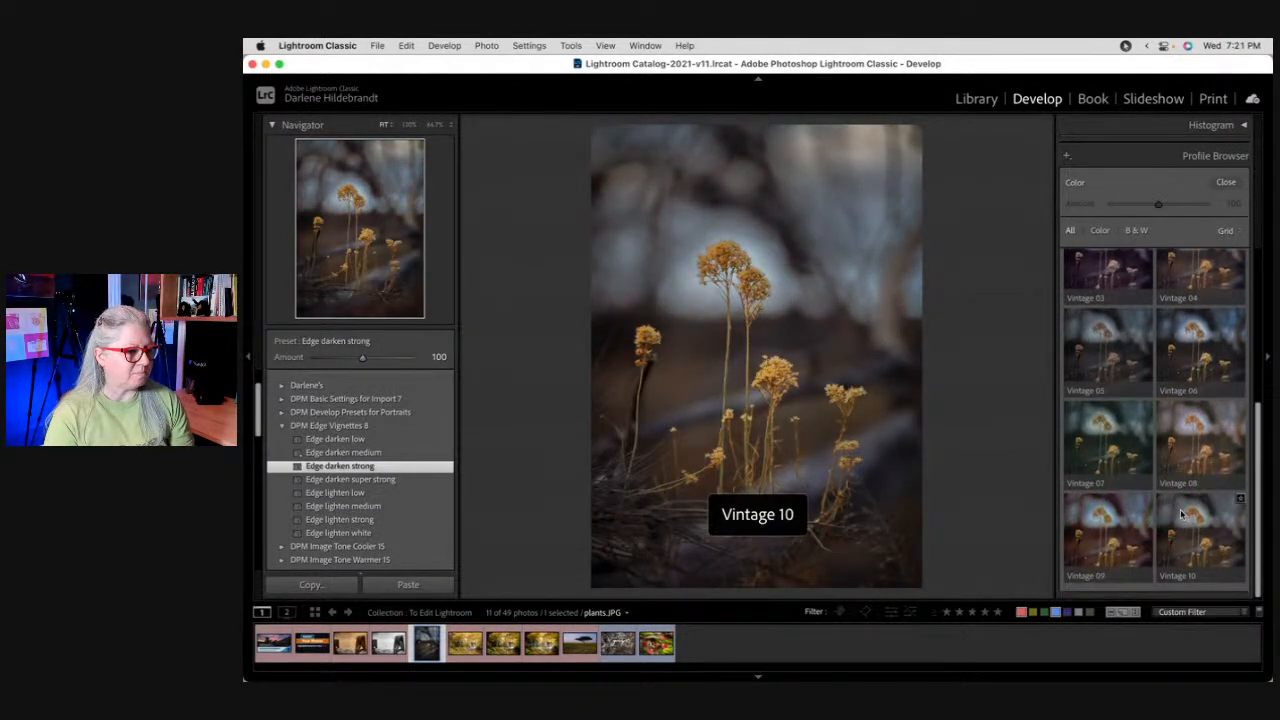
Step: Apply the Vintage 07 profile to the plants photo
click(1148, 518)
click(1105, 438)
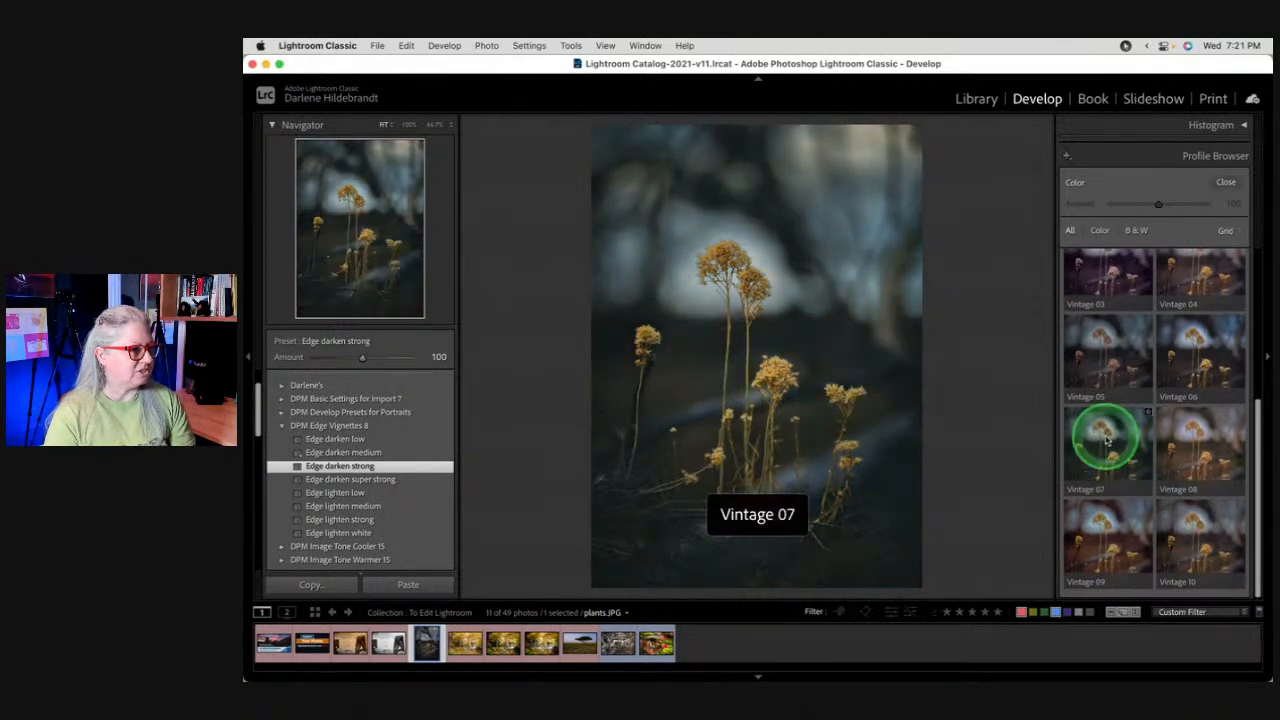
click(1107, 451)
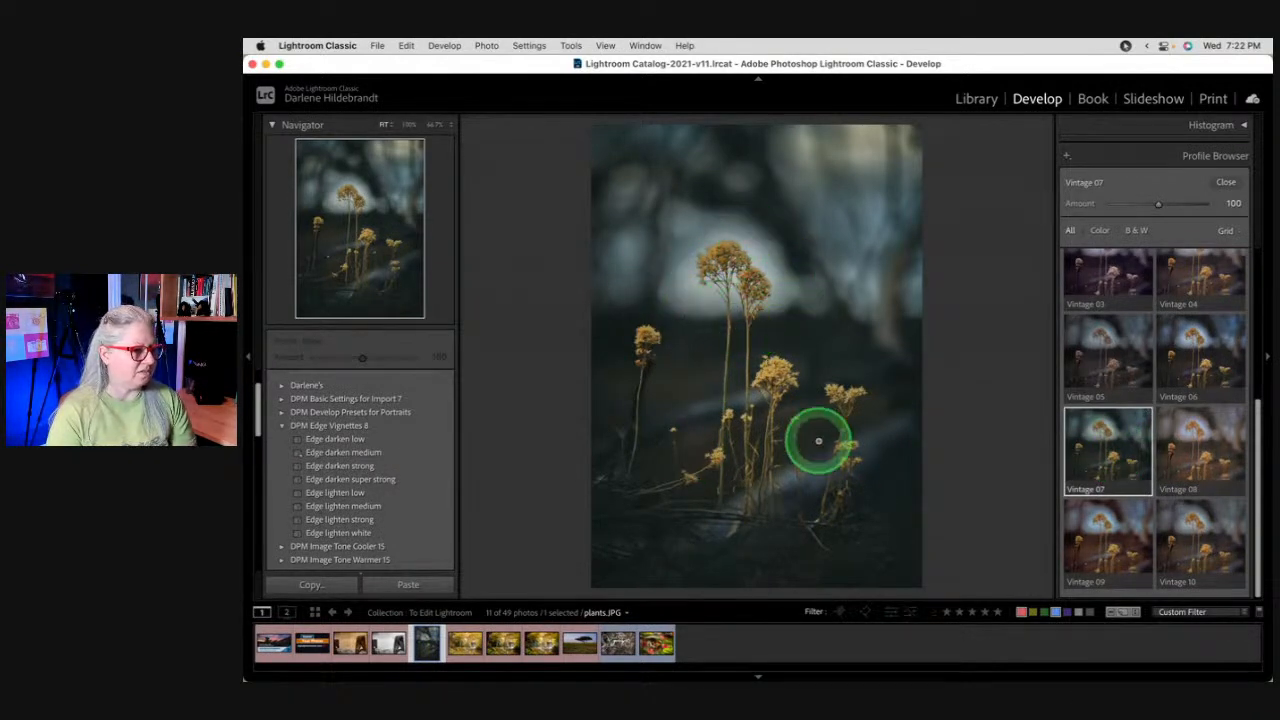
Step: Compare the neighbouring Vintage profiles and apply Vintage 06 to the plants photo
mouse_move(1104, 347)
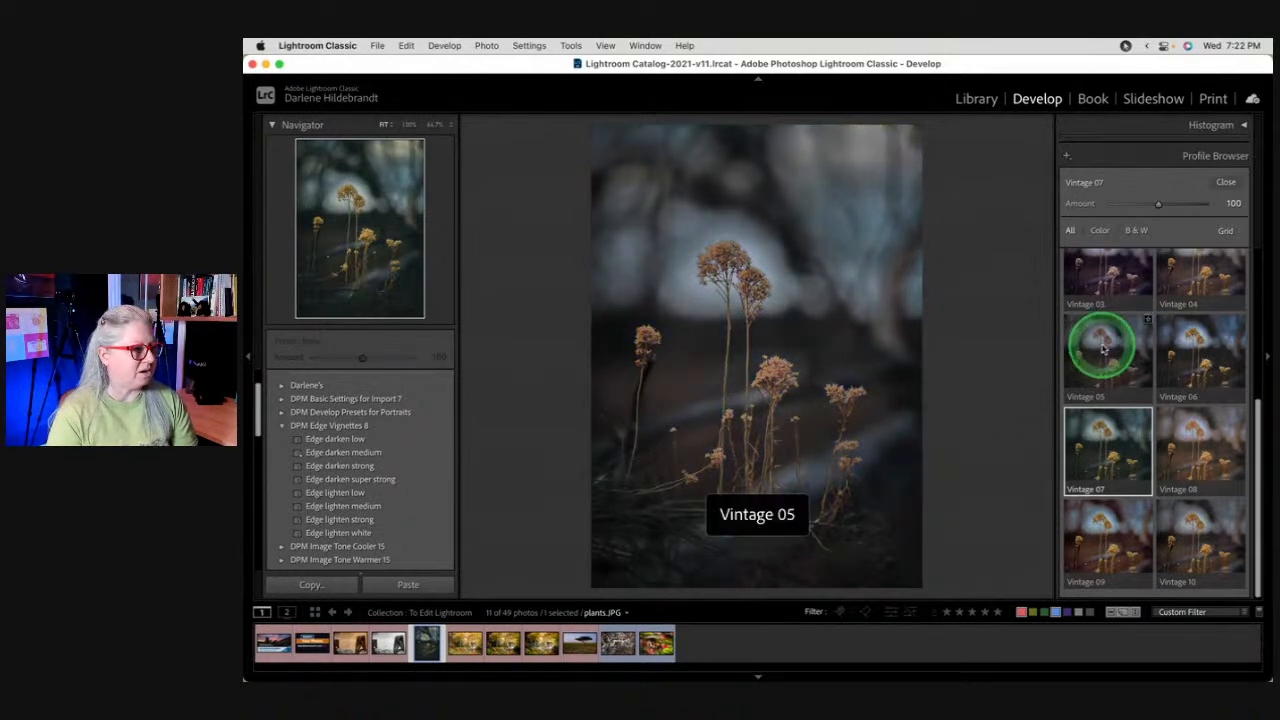
scroll(1196, 350, up, 2)
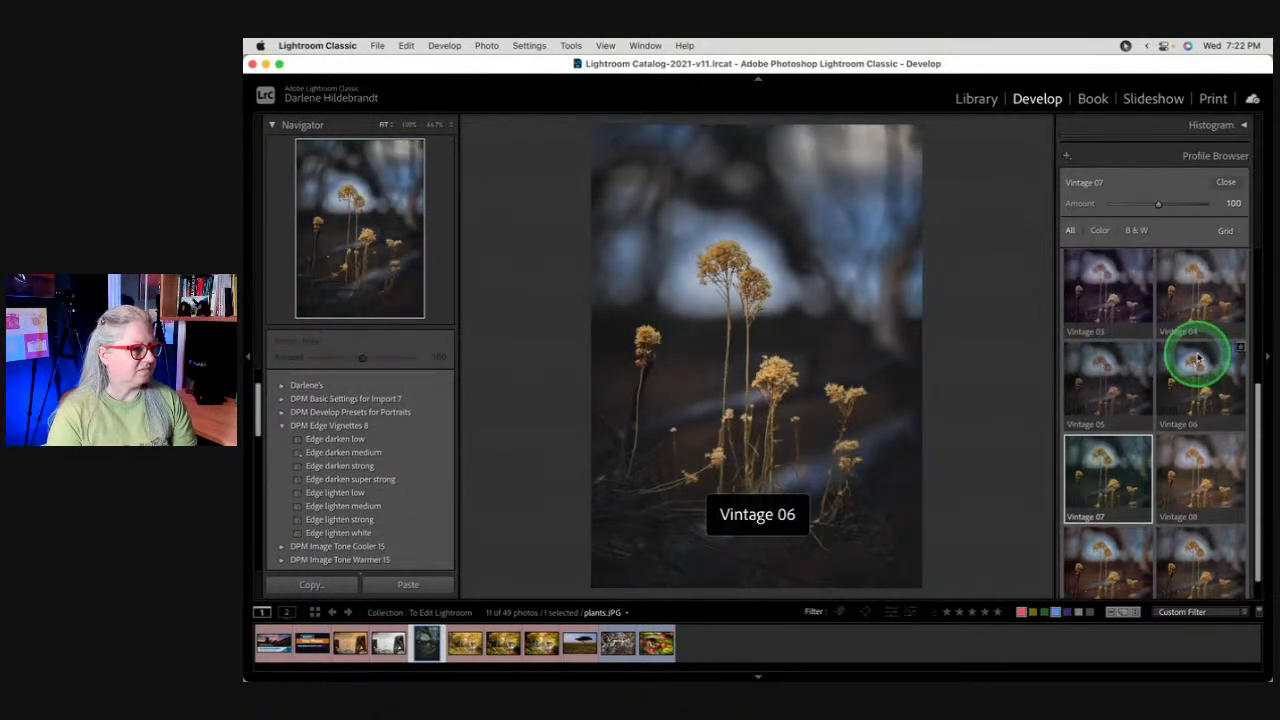
click(1198, 395)
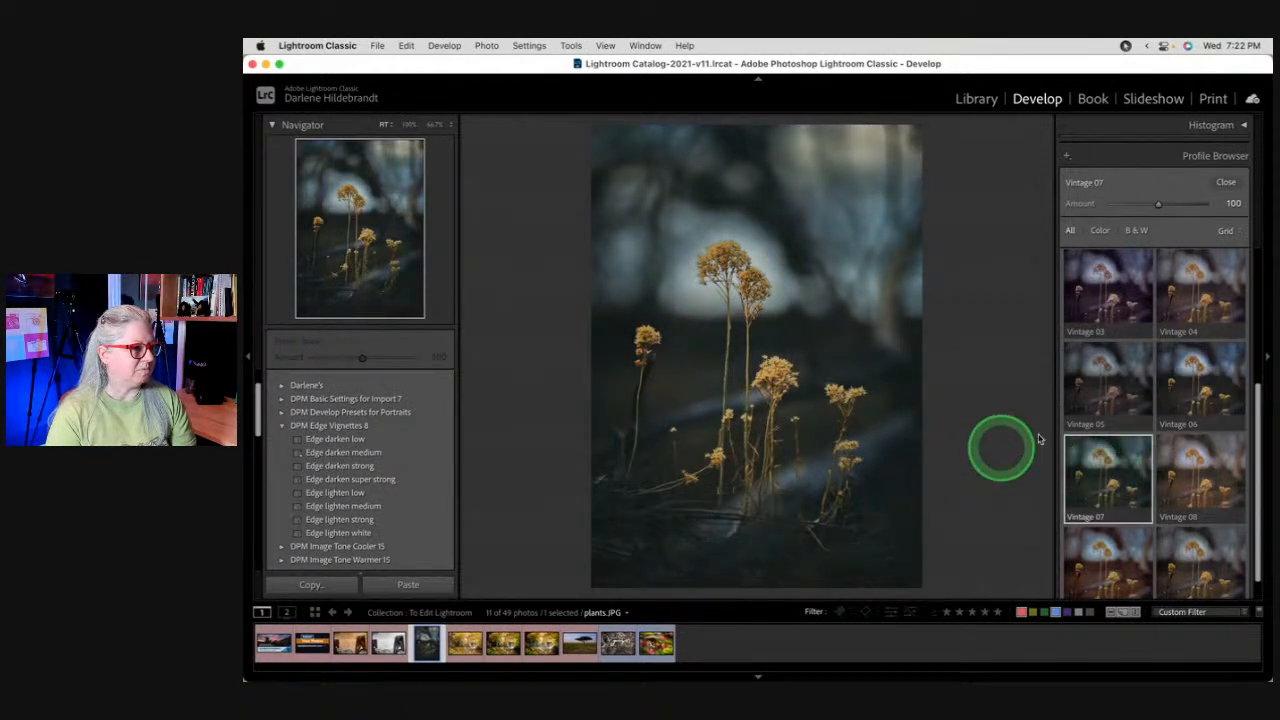
Step: Preview the Modern profiles on the plants photo, keep Vintage 06 applied and close the Profile Browser
scroll(1192, 378, up, 5)
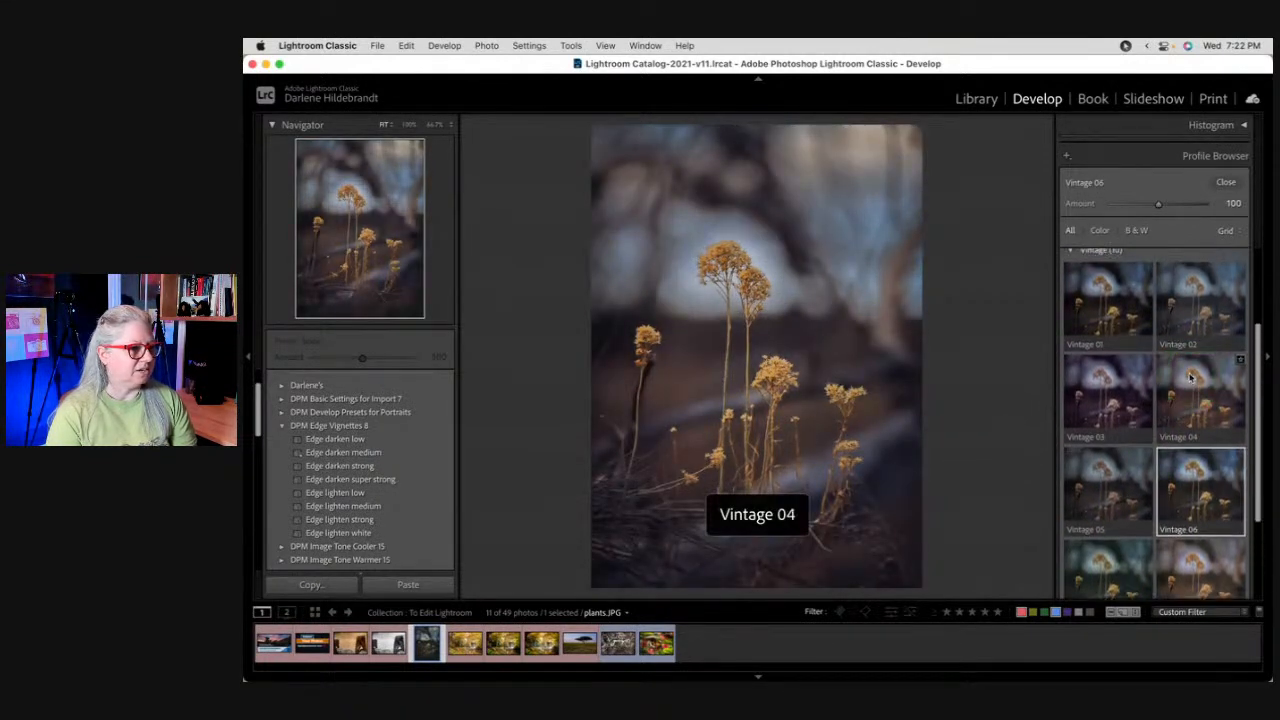
click(1070, 290)
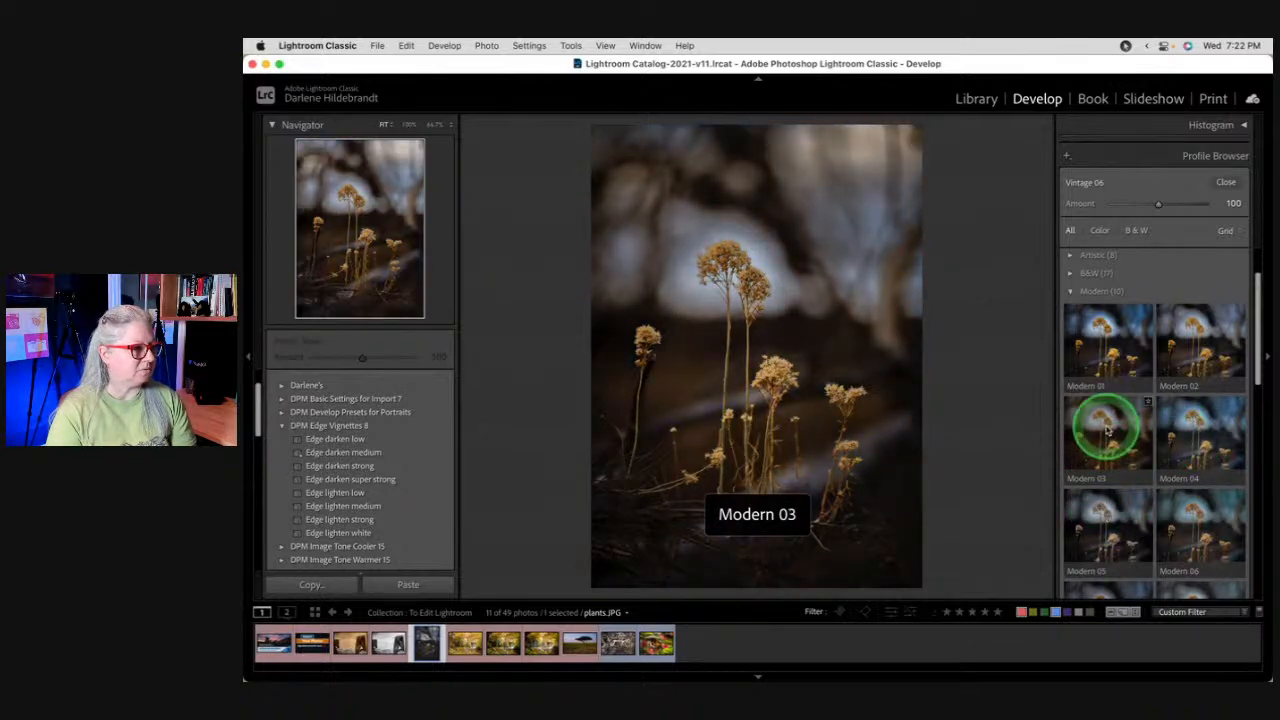
scroll(1106, 432, down, 3)
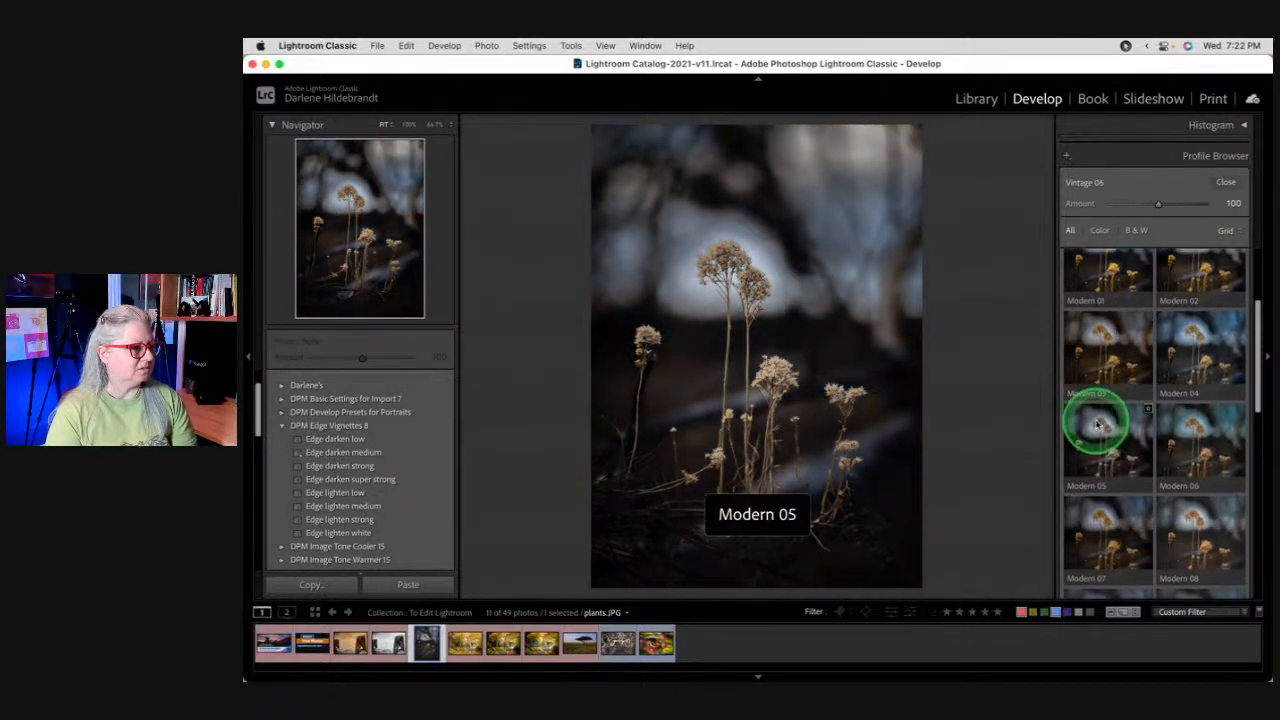
scroll(1165, 428, down, 4)
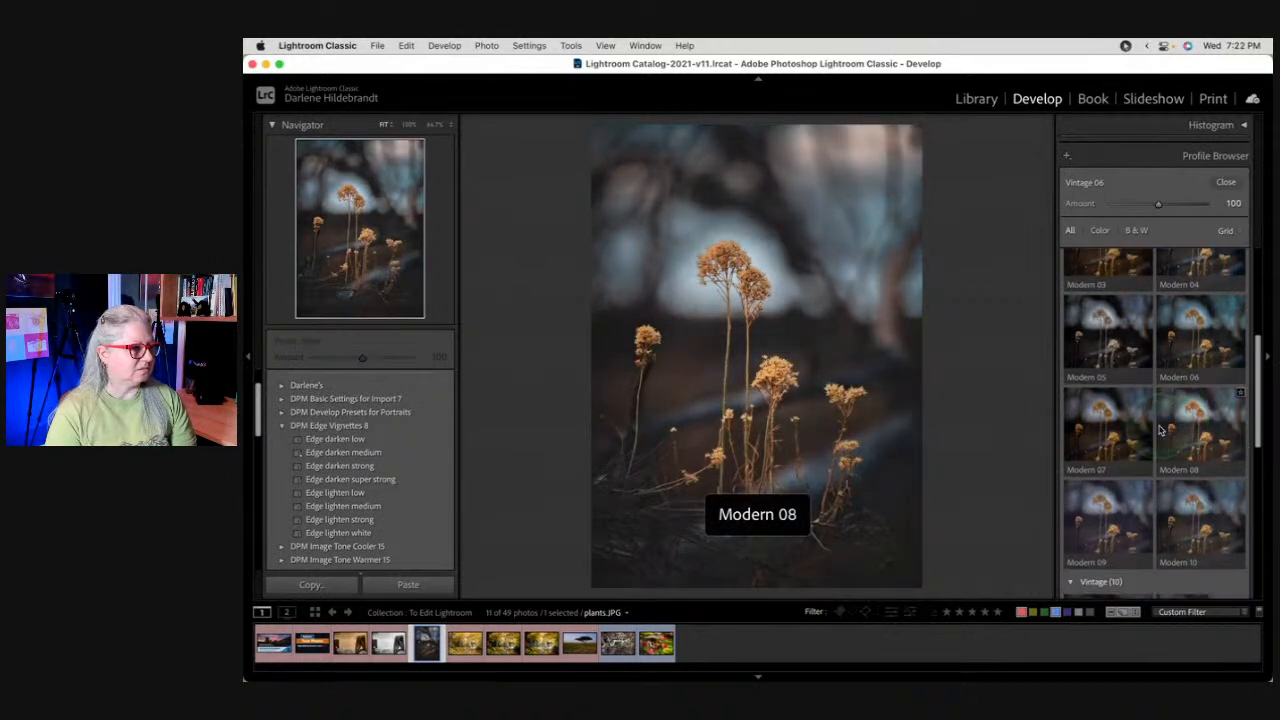
click(1226, 182)
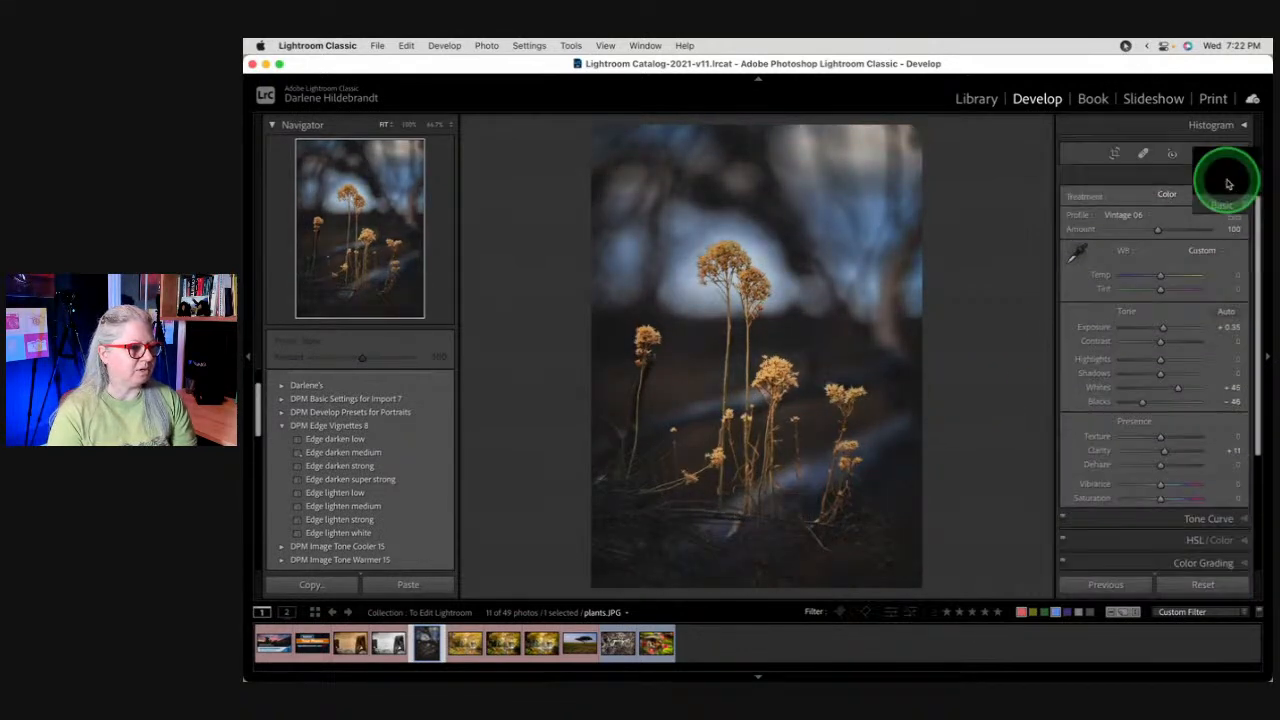
Step: Open the Tone Curve for the plants photo and try moving the point curve's black point
click(1161, 290)
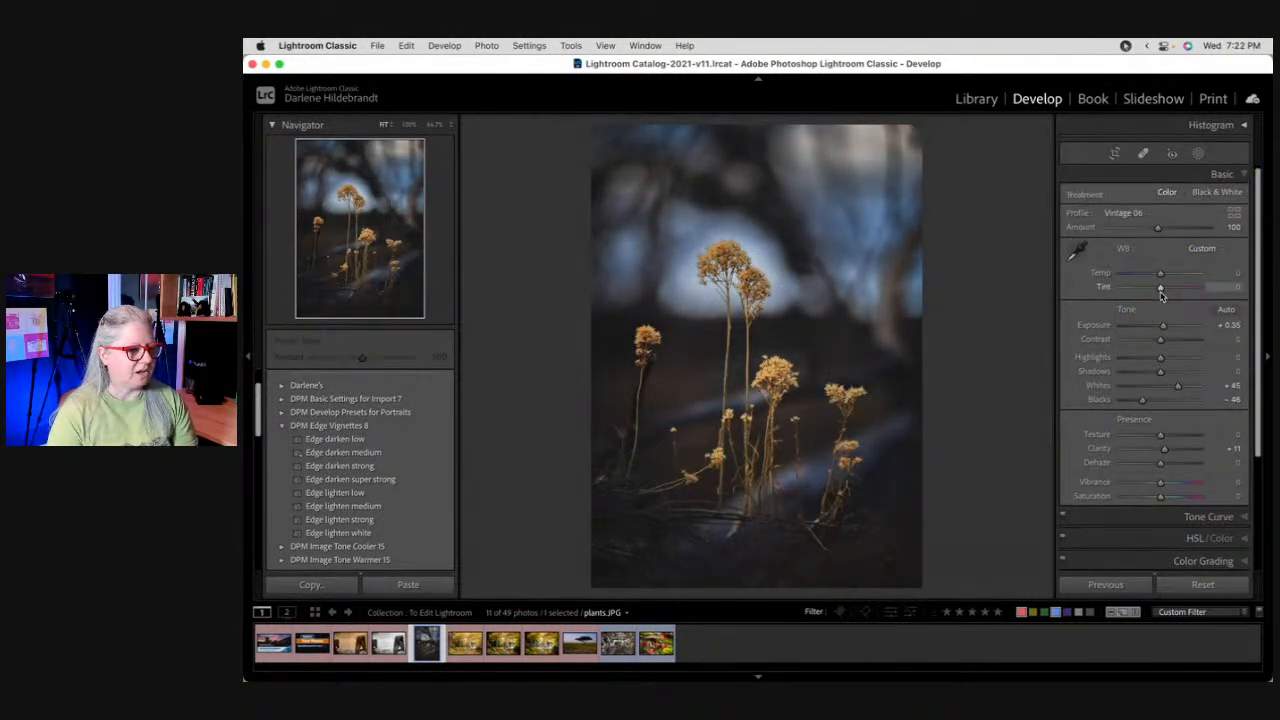
scroll(1140, 340, down, 5)
click(1163, 418)
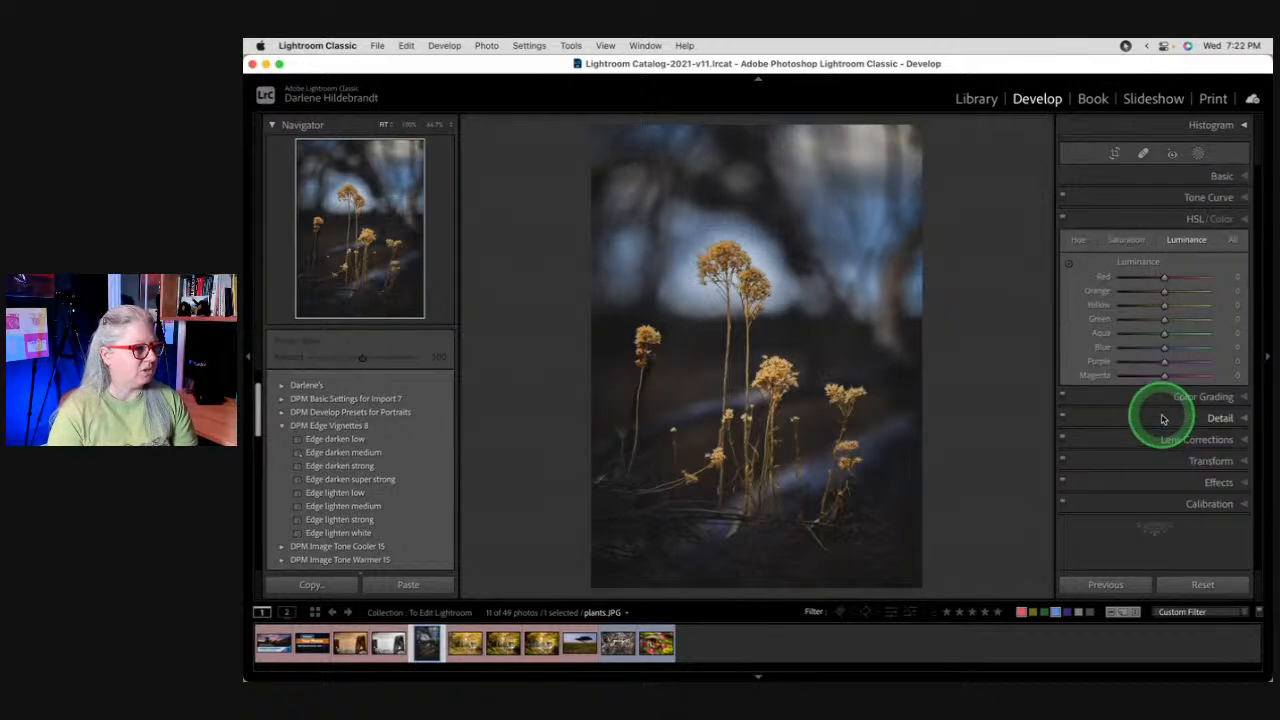
click(1188, 190)
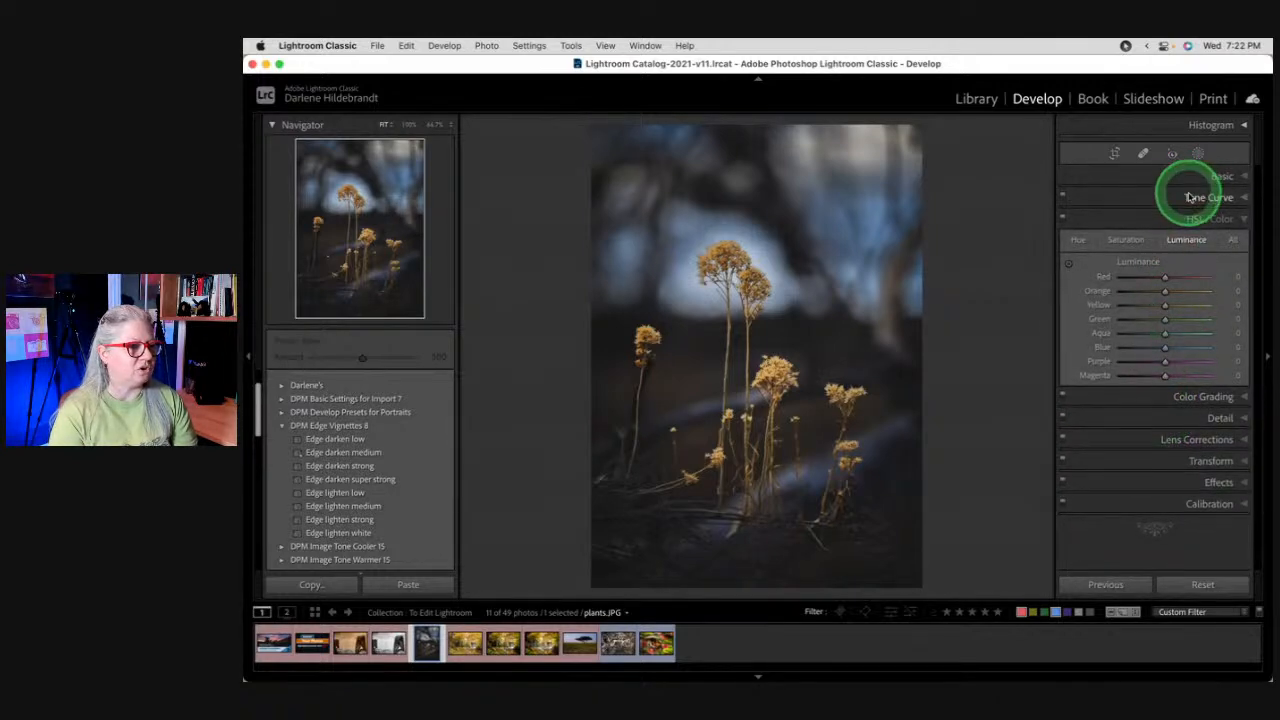
click(1192, 197)
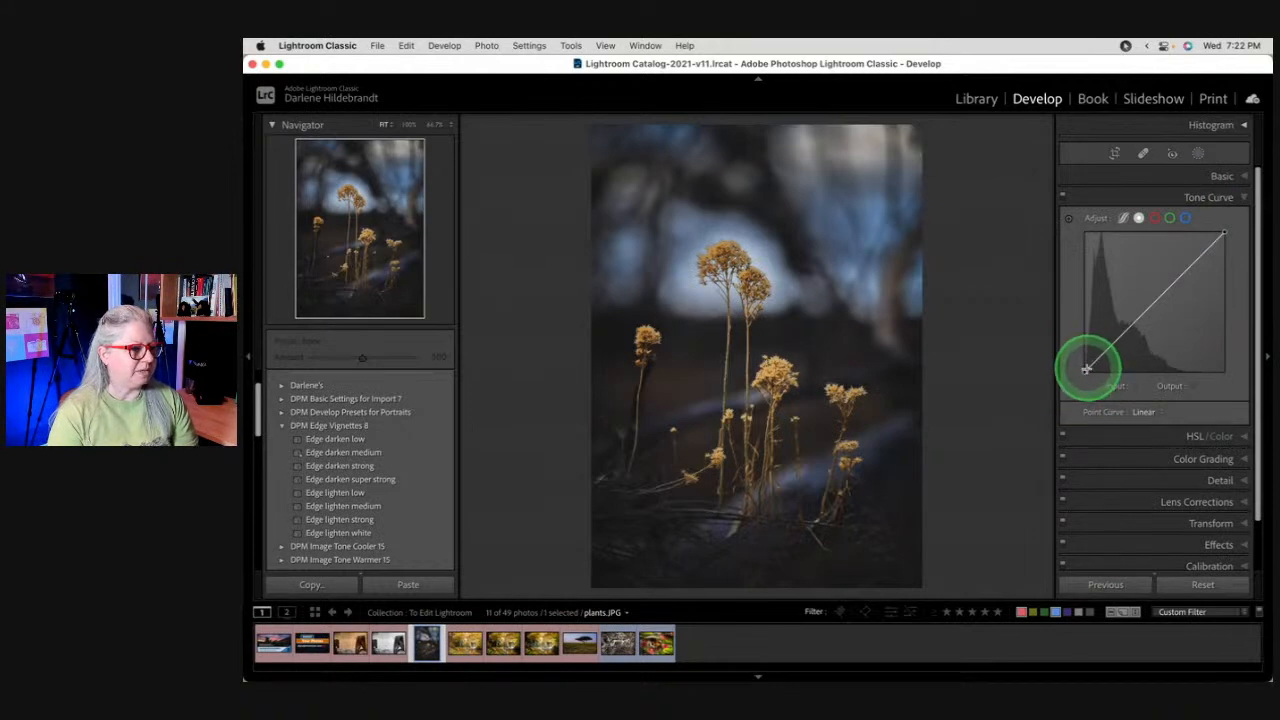
mouse_move(1086, 376)
mouse_down()
mouse_move(1080, 350)
mouse_move(1079, 385)
mouse_move(1076, 338)
mouse_move(1071, 443)
mouse_move(1083, 373)
mouse_up()
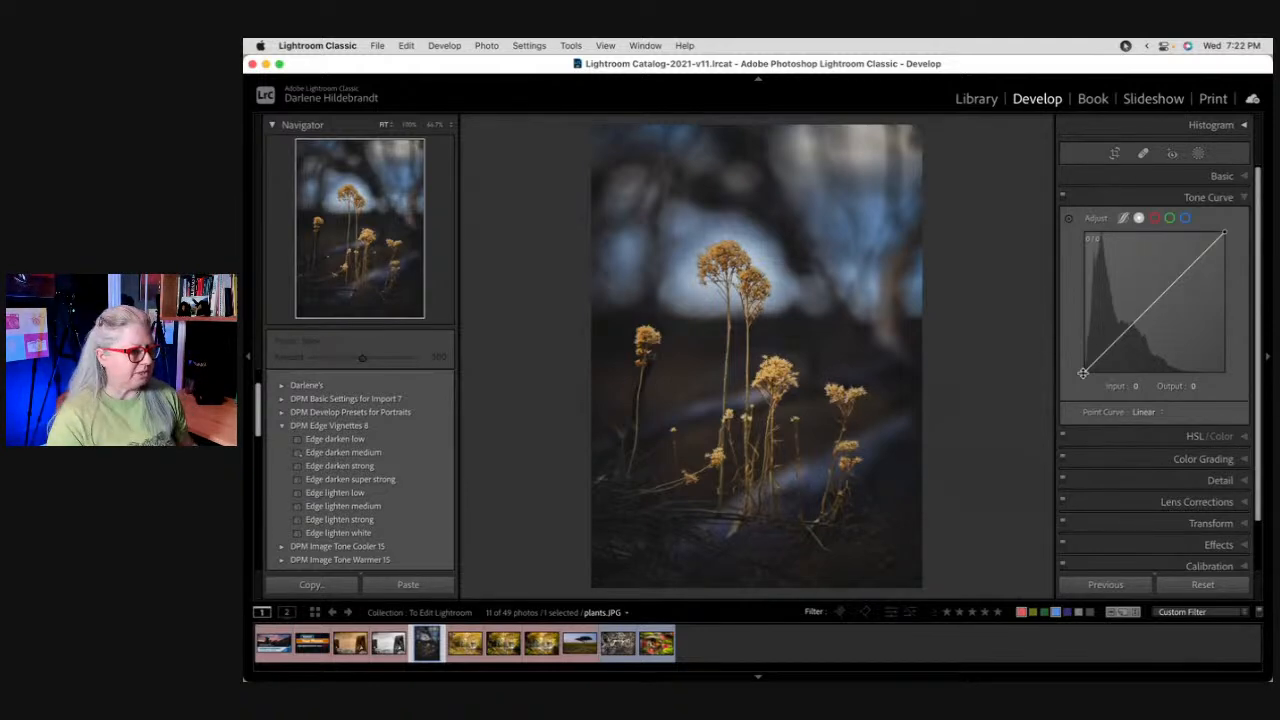
Step: Return to the Library grid and show the Lightroom for Photographers course image enlarged with all panels hidden
key(g)
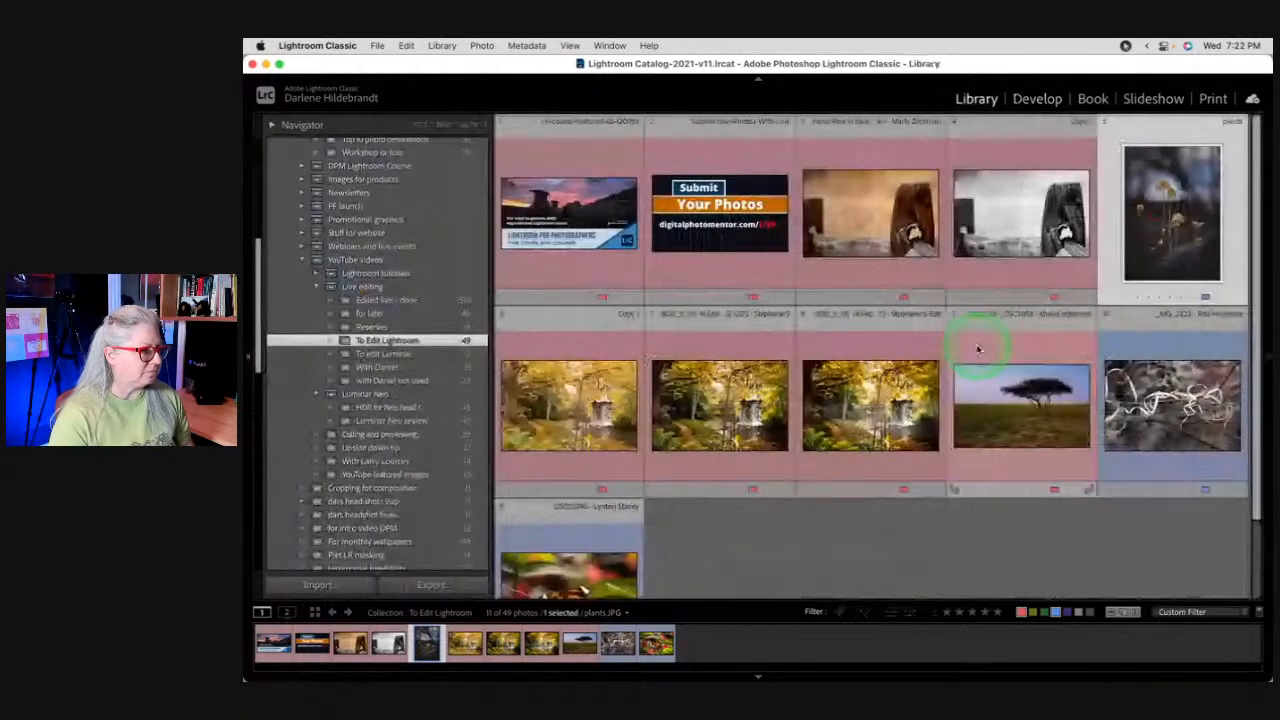
double_click(597, 214)
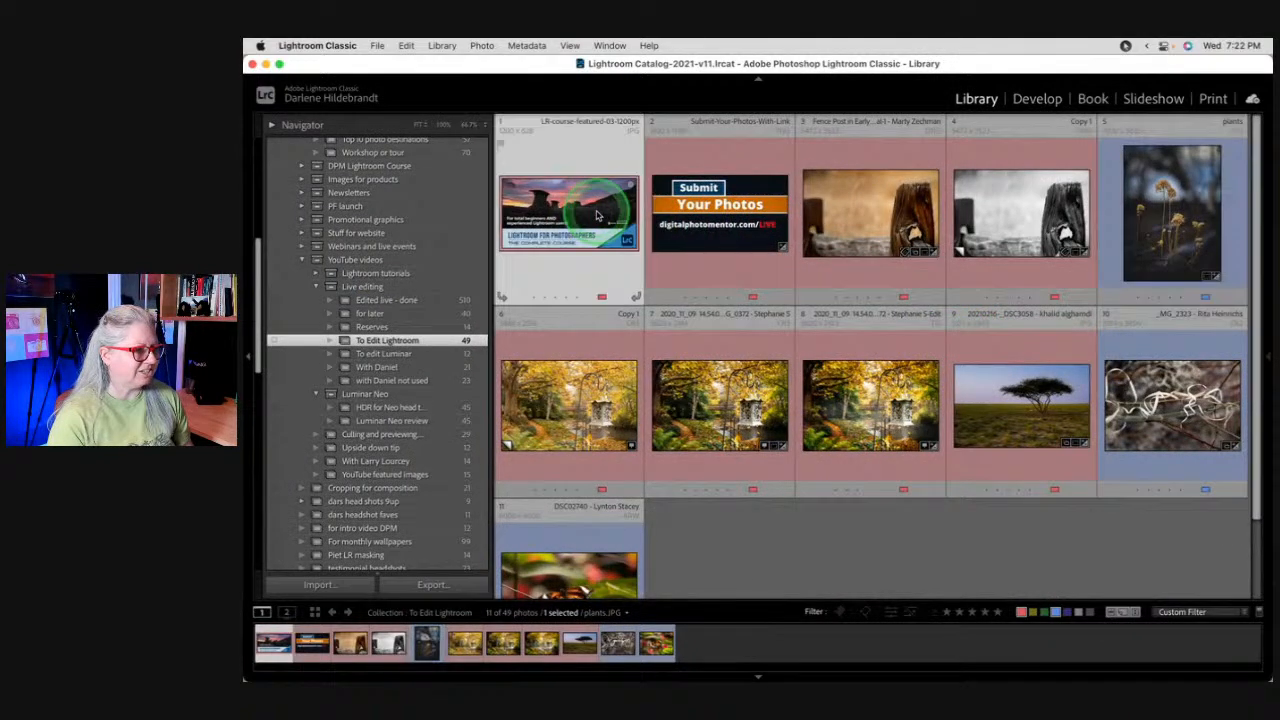
key(shift+Tab)
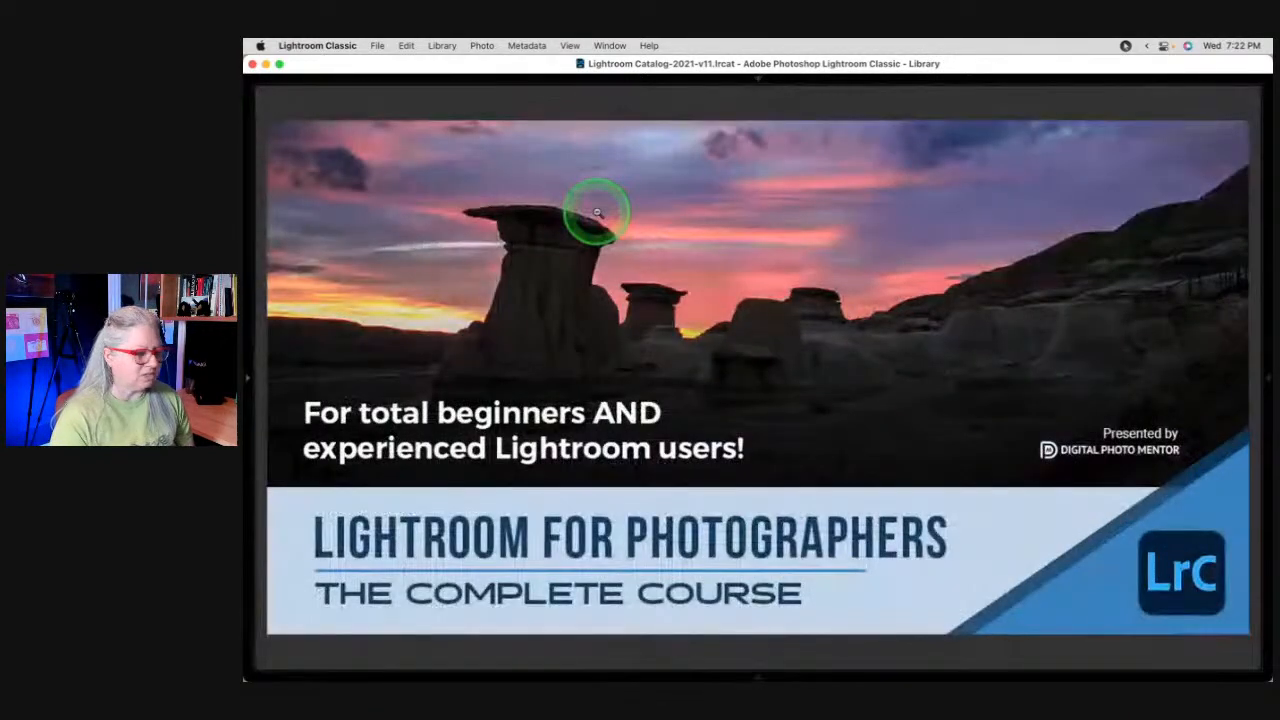